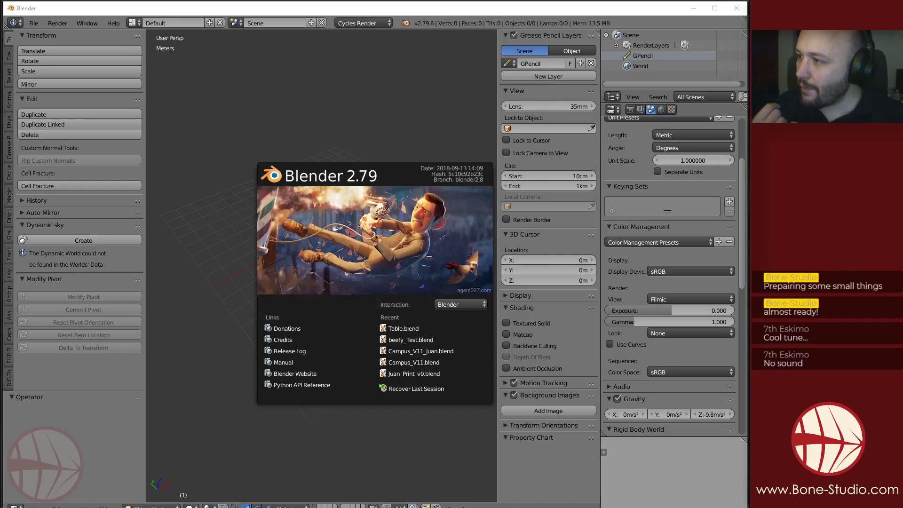
Open the recent file Table.blend and briefly toggle the viewport's rendered preview.
{"action": "left_click", "coordinate": [410, 328]}
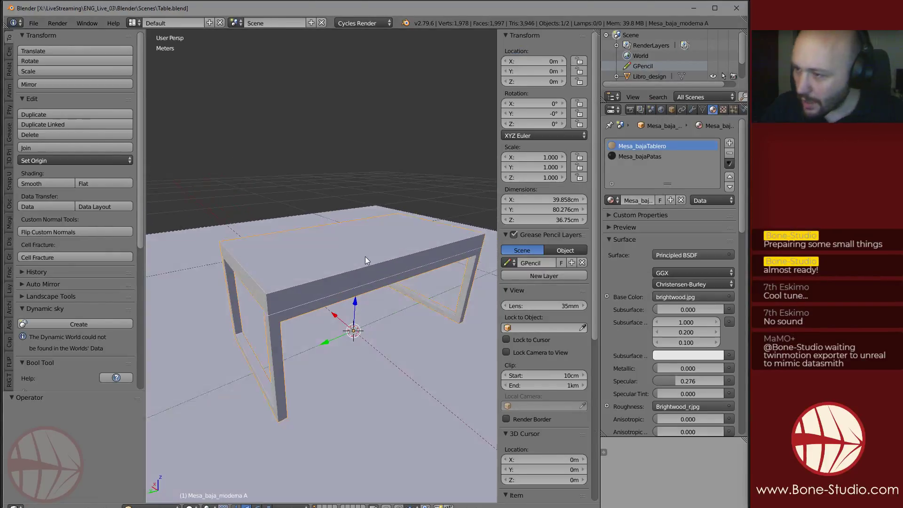
{"action": "key", "text": "shift+z"}
{"action": "key", "text": "shift+z"}
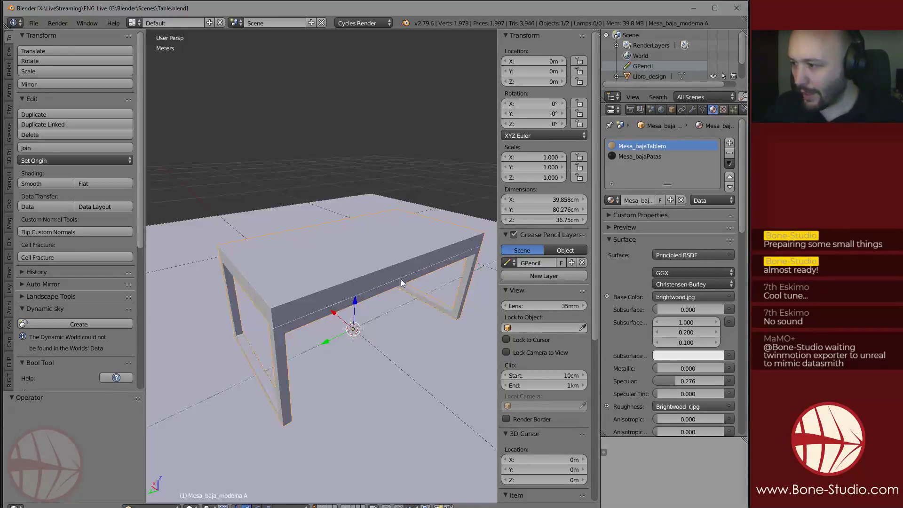
Set the world background colour to an Environment Texture.
{"action": "left_click", "coordinate": [661, 109]}
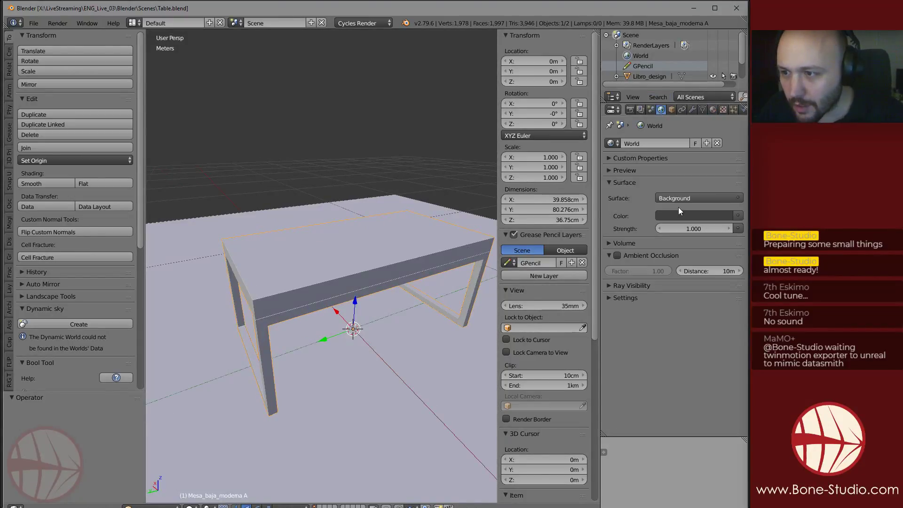
{"action": "left_click", "coordinate": [737, 215]}
{"action": "left_click", "coordinate": [534, 92]}
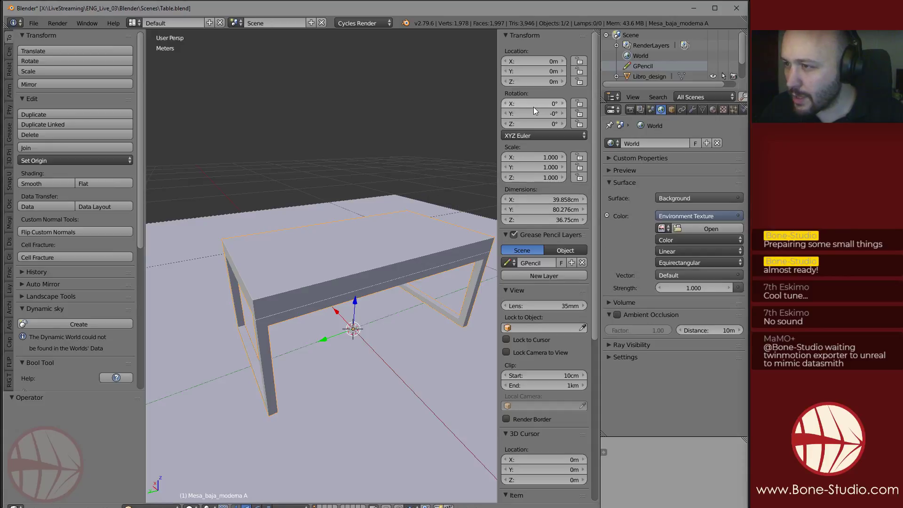
Search the commands for "cloud" and try to browse textures with the Blender Cloud Texture Browser.
{"action": "key", "text": "space"}
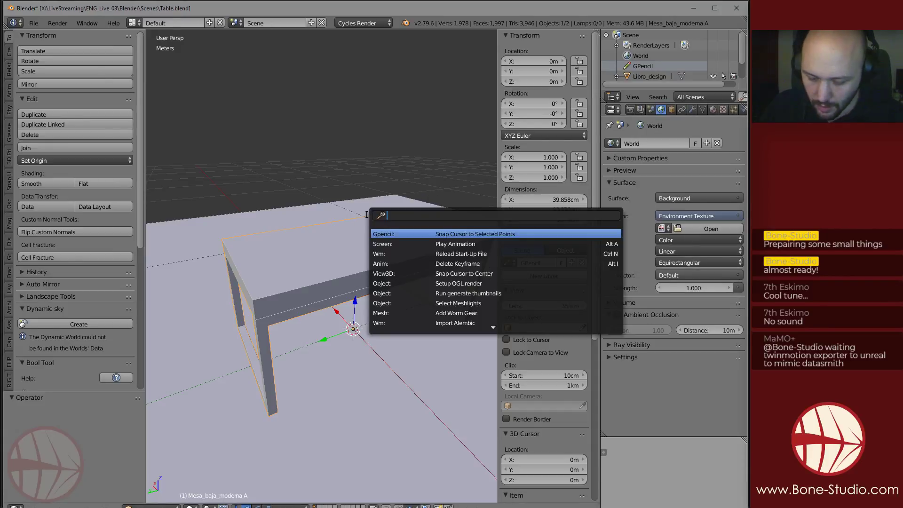
{"action": "type", "text": "cloud"}
{"action": "key", "text": "Down"}
{"action": "key", "text": "Down"}
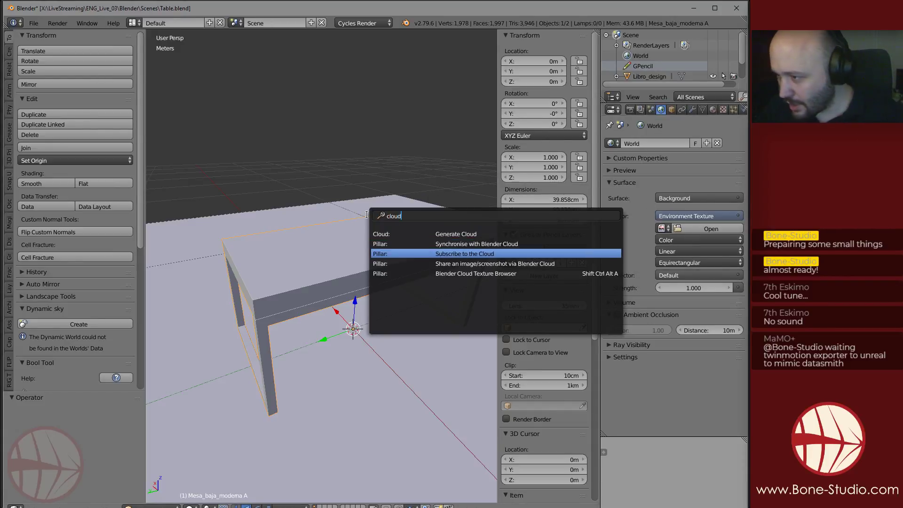
{"action": "key", "text": "Down"}
{"action": "key", "text": "Down"}
{"action": "key", "text": "Return"}
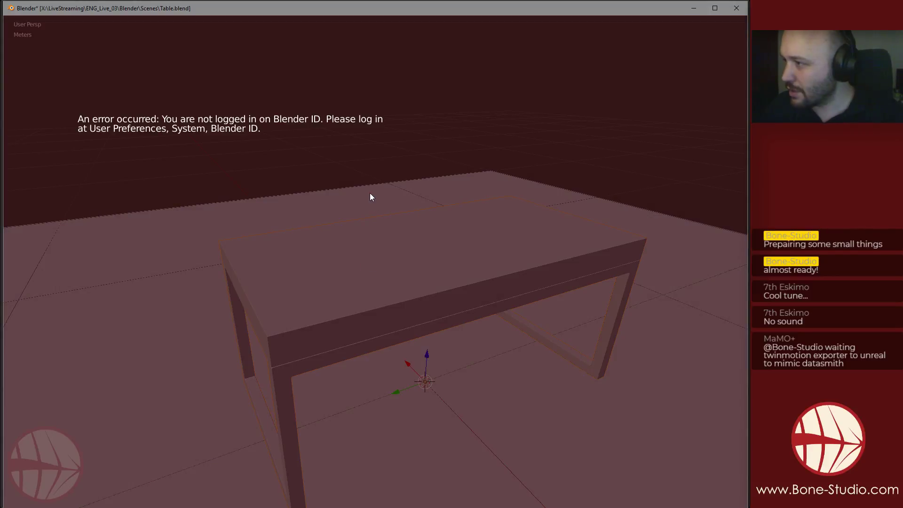
{"action": "key", "text": "Escape"}
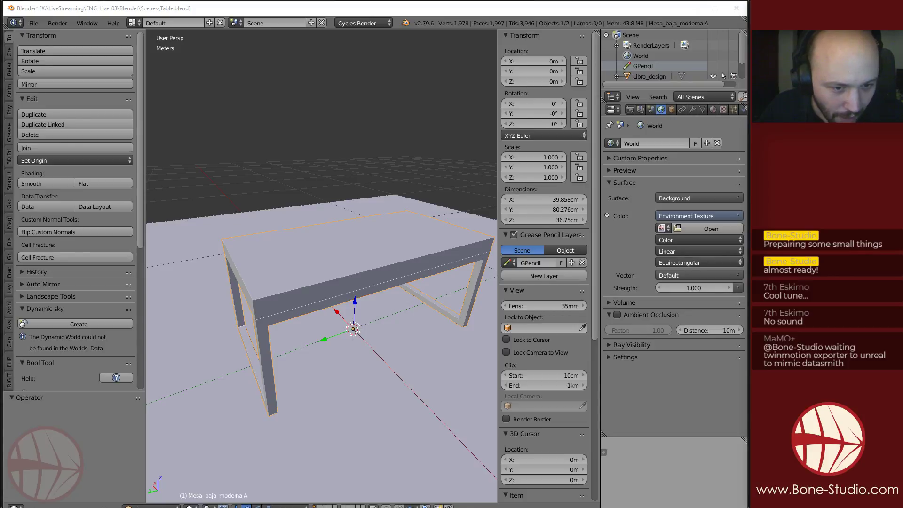
Try launching the Blender Cloud Texture Browser a second time, then leave it.
{"action": "key", "text": "space"}
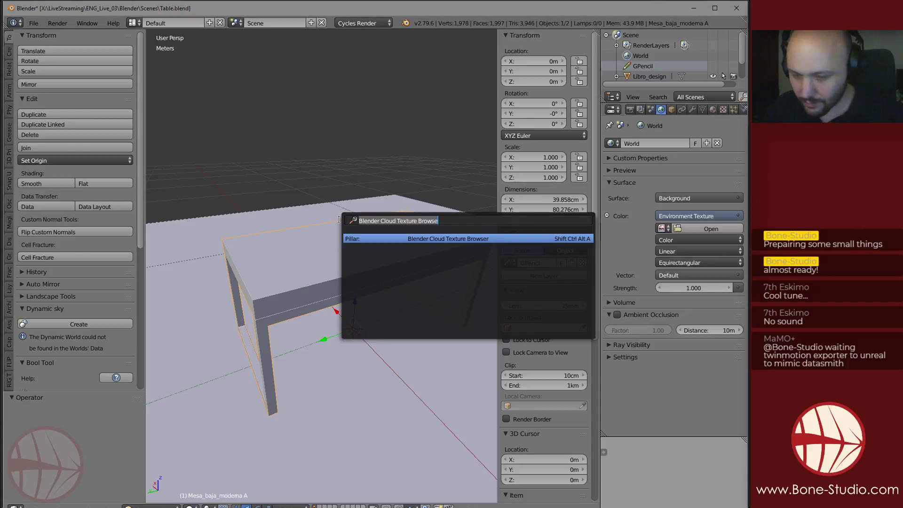
{"action": "key", "text": "Return"}
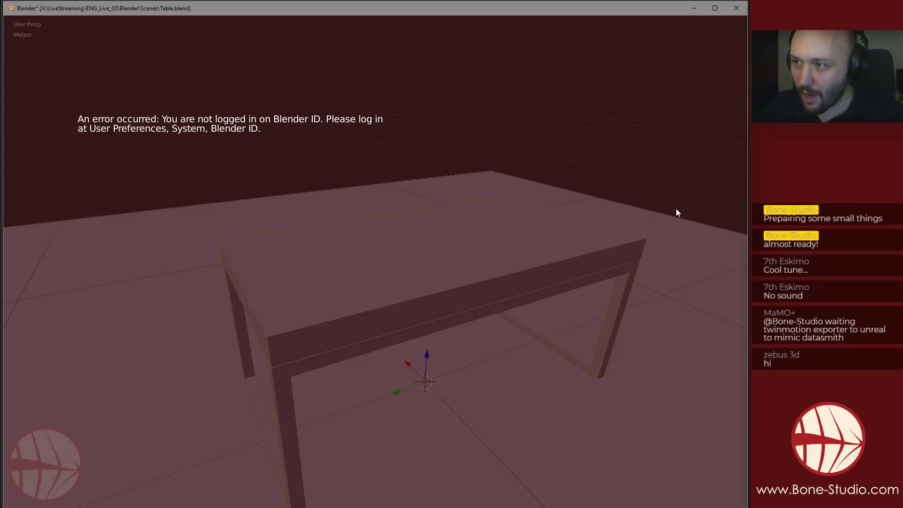
{"action": "key", "text": "Escape"}
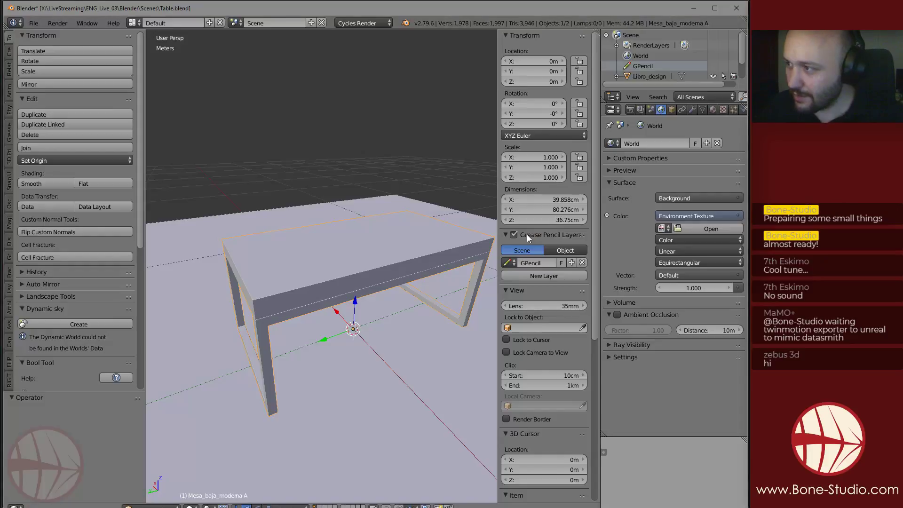
Reopen Table.blend from the recent files and retry the Blender Cloud Texture Browser.
{"action": "left_click", "coordinate": [29, 23]}
{"action": "mouse_move", "coordinate": [66, 58]}
{"action": "left_click", "coordinate": [164, 56]}
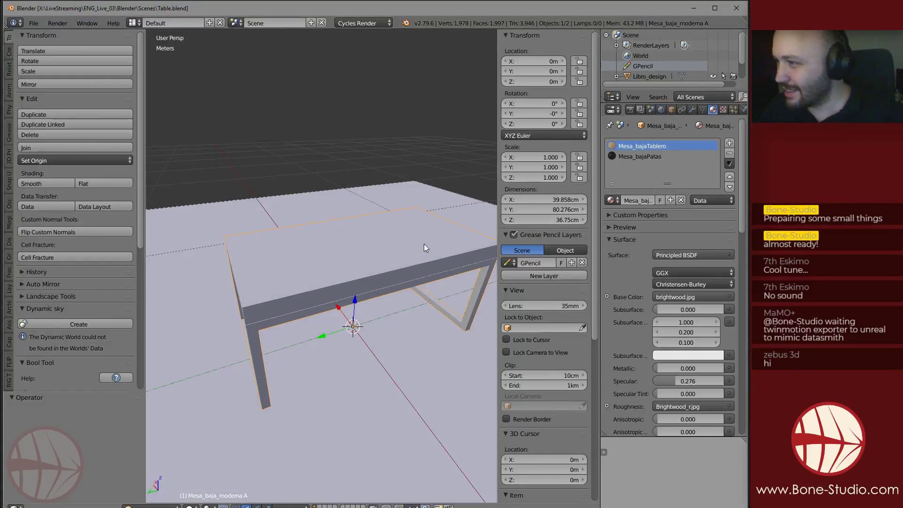
{"action": "key", "text": "space"}
{"action": "key", "text": "Return"}
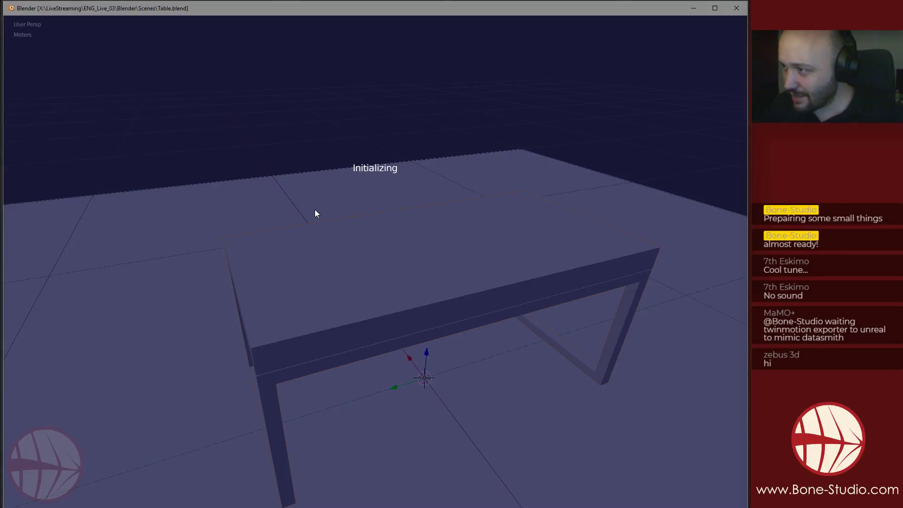
{"action": "key", "text": "Escape"}
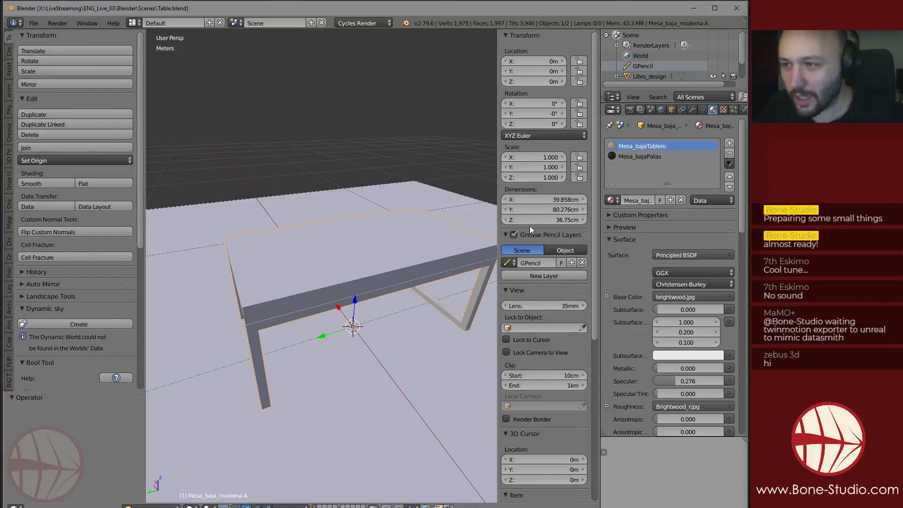
Use an Environment Texture as the world background colour in the reopened scene.
{"action": "left_click", "coordinate": [661, 110]}
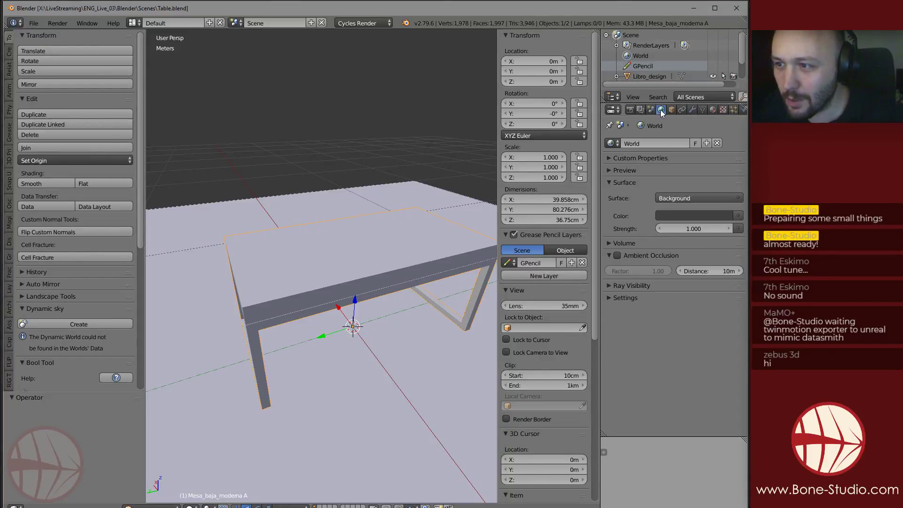
{"action": "left_click", "coordinate": [739, 216]}
{"action": "left_click", "coordinate": [532, 104]}
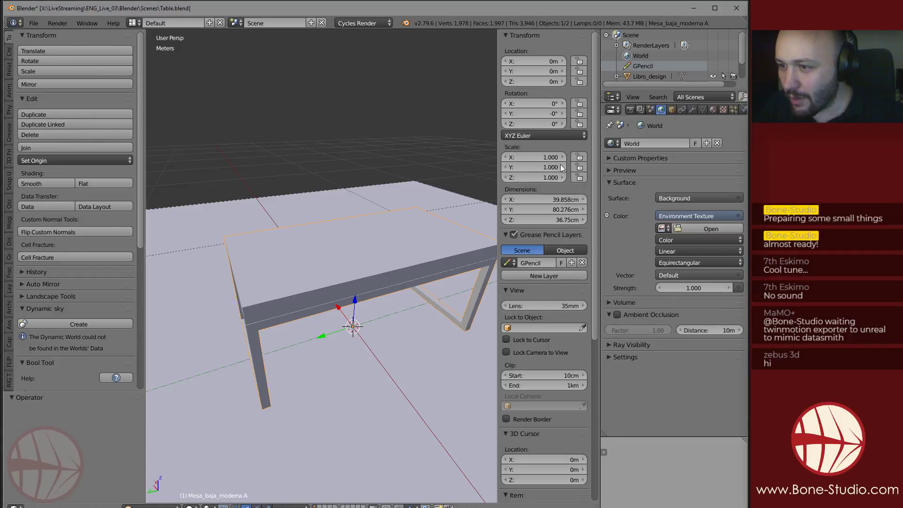
Browse the Live27 texture folders for an environment image, then go back up to the LiveStreaming folder.
{"action": "left_click", "coordinate": [725, 228]}
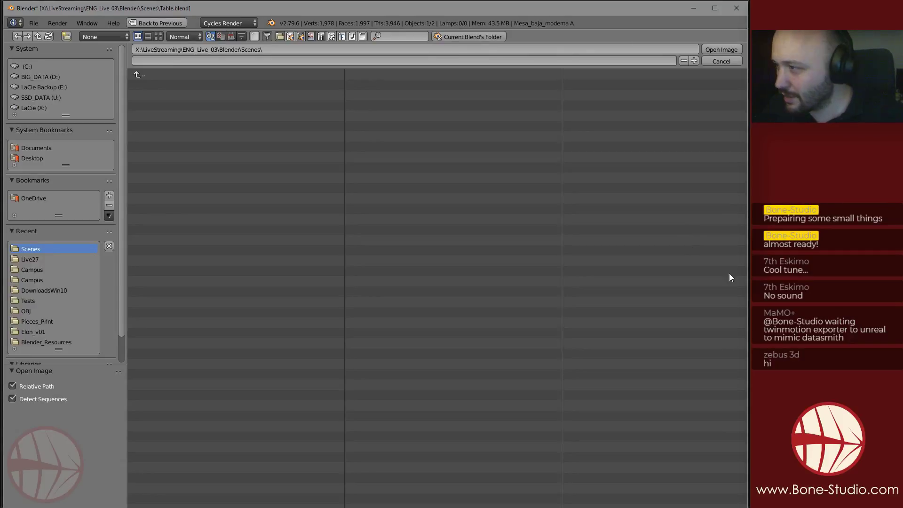
{"action": "left_click", "coordinate": [25, 259]}
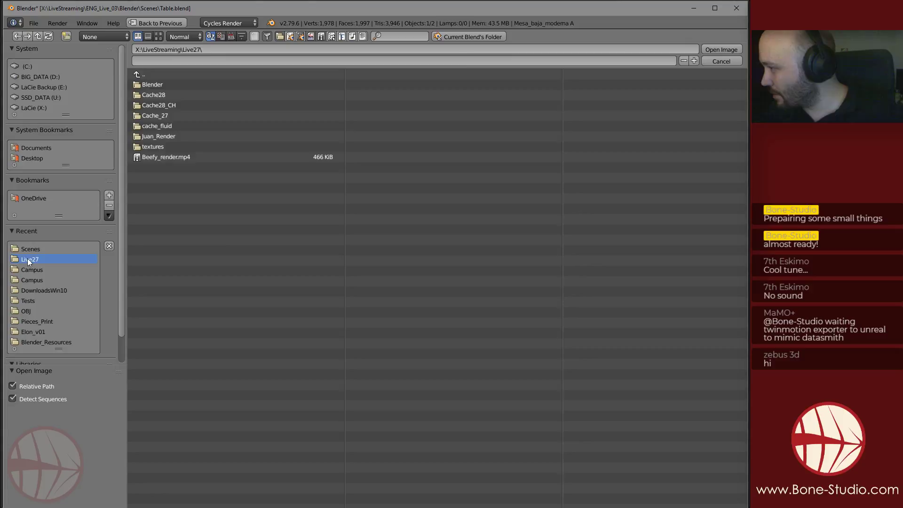
{"action": "left_click", "coordinate": [165, 146]}
{"action": "left_click", "coordinate": [159, 85]}
{"action": "left_click", "coordinate": [157, 85]}
{"action": "left_click", "coordinate": [159, 75]}
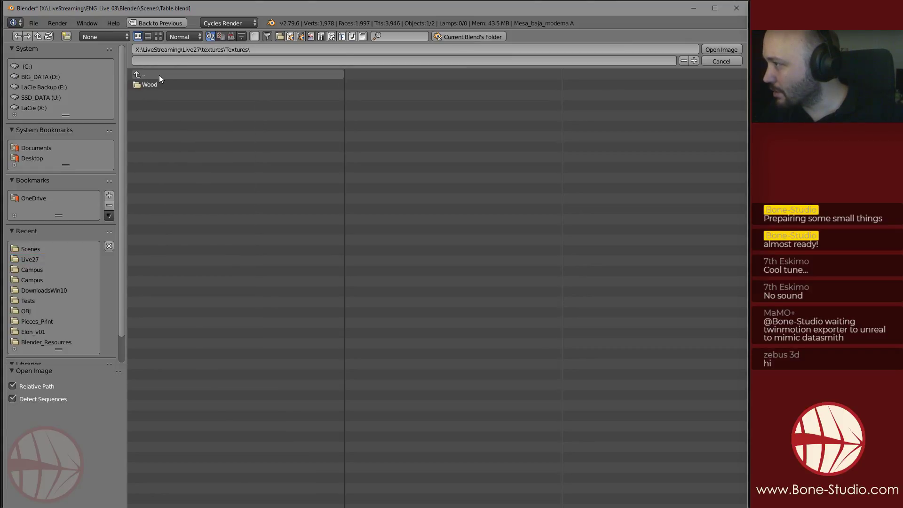
{"action": "left_click", "coordinate": [165, 76]}
{"action": "left_click", "coordinate": [175, 78]}
{"action": "left_click", "coordinate": [174, 77]}
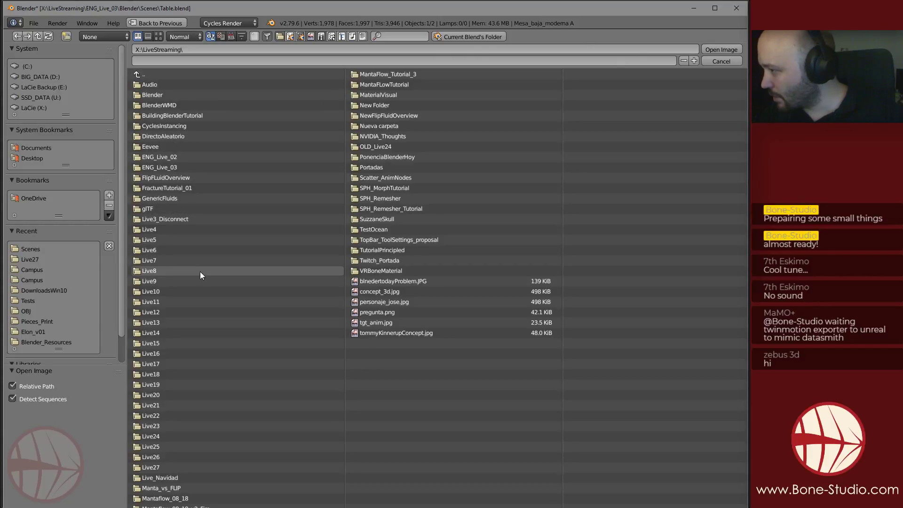
Load rustig_koppie_1k.hdr from Live5\Scenes\textures\HDRI as the world environment image and show the viewport rendered.
{"action": "left_click", "coordinate": [159, 240]}
{"action": "left_click", "coordinate": [151, 85]}
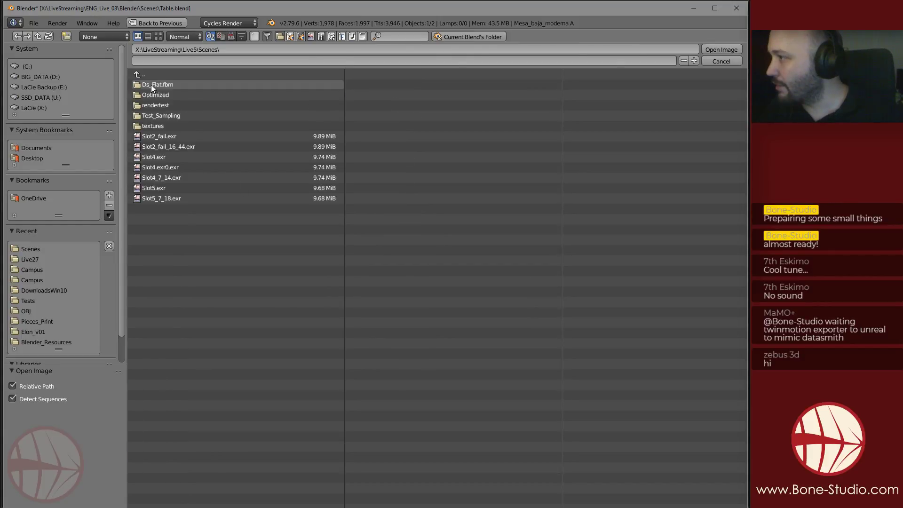
{"action": "left_click", "coordinate": [156, 125]}
{"action": "left_click", "coordinate": [143, 86]}
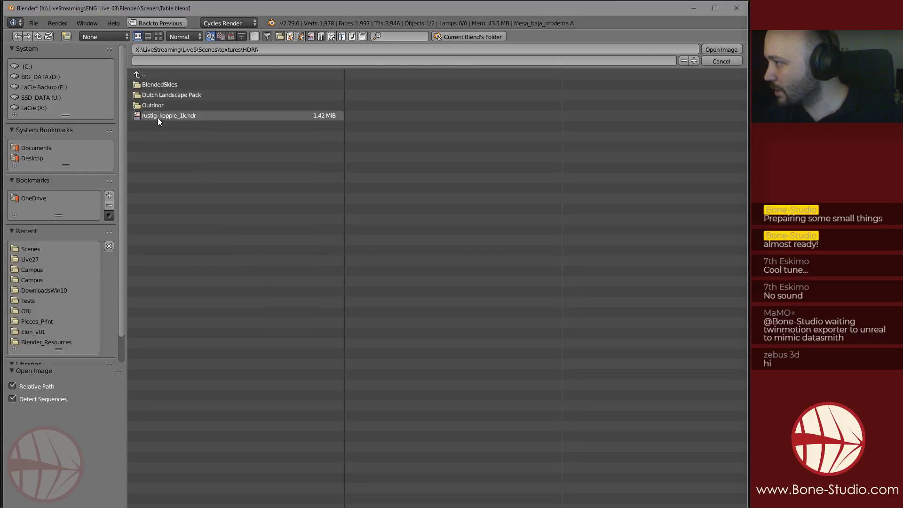
{"action": "left_click", "coordinate": [157, 116]}
{"action": "left_click", "coordinate": [718, 52]}
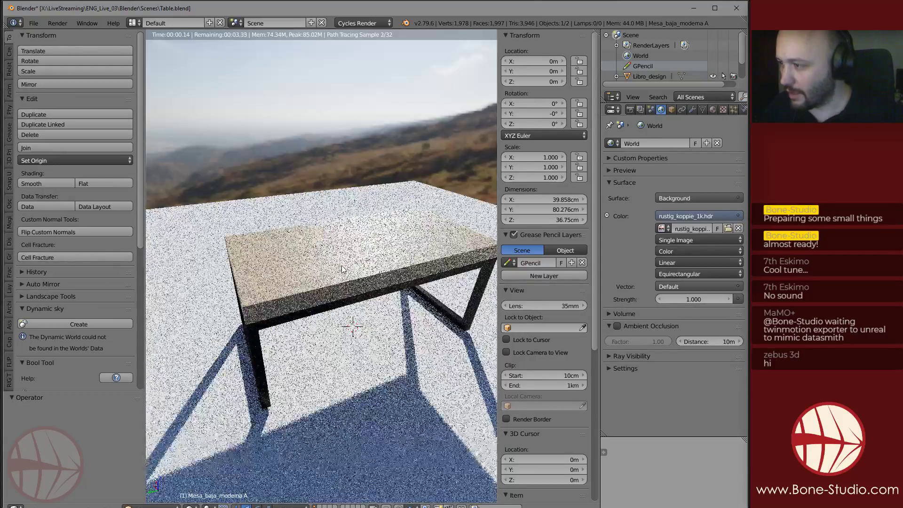
Inspect the table under the environment lighting and resize the program window to reveal the viewport header and timeline.
{"action": "mouse_move", "coordinate": [339, 288]}
{"action": "middle_mouse_down"}
{"action": "mouse_move", "coordinate": [362, 299]}
{"action": "mouse_move", "coordinate": [417, 299]}
{"action": "mouse_move", "coordinate": [324, 305]}
{"action": "mouse_move", "coordinate": [371, 309]}
{"action": "mouse_move", "coordinate": [337, 287]}
{"action": "middle_mouse_up"}
{"action": "scroll", "coordinate": [315, 255], "scroll_direction": "up", "scroll_amount": 4}
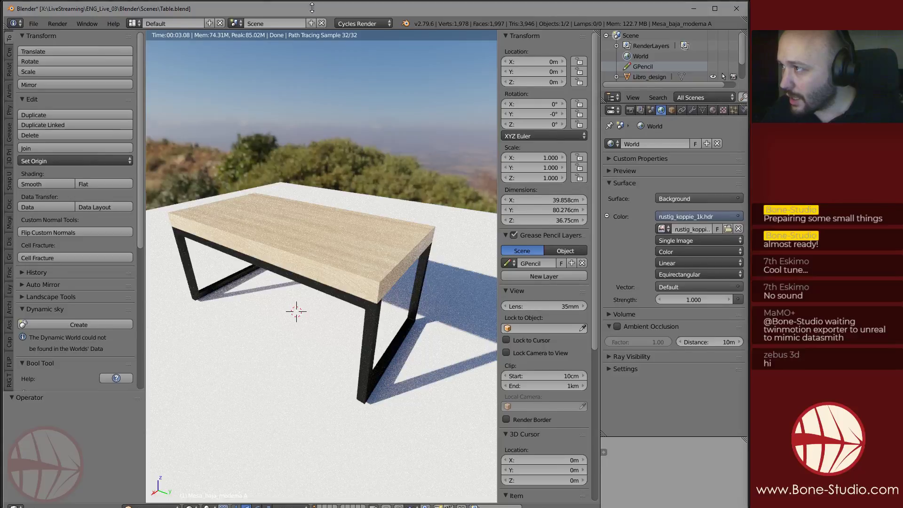
{"action": "mouse_move", "coordinate": [312, 8]}
{"action": "left_mouse_down"}
{"action": "mouse_move", "coordinate": [313, 32]}
{"action": "mouse_move", "coordinate": [311, 8]}
{"action": "left_mouse_up"}
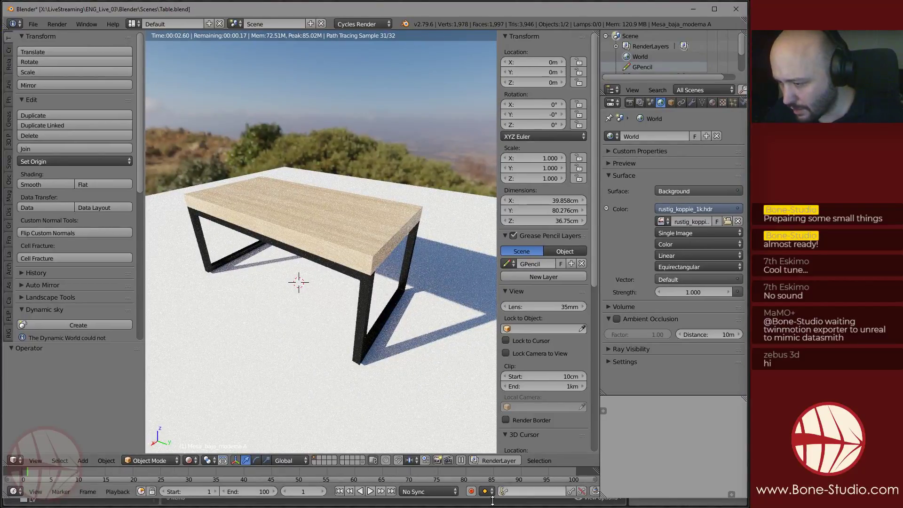
{"action": "left_click_drag", "start_coordinate": [495, 499], "coordinate": [495, 503]}
{"action": "mouse_move", "coordinate": [273, 288]}
{"action": "middle_mouse_down"}
{"action": "mouse_move", "coordinate": [269, 279]}
{"action": "mouse_move", "coordinate": [257, 296]}
{"action": "middle_mouse_up"}
Show the table's material properties, split the 3D viewport horizontally and turn the lower area into a Node Editor.
{"action": "left_click", "coordinate": [630, 103]}
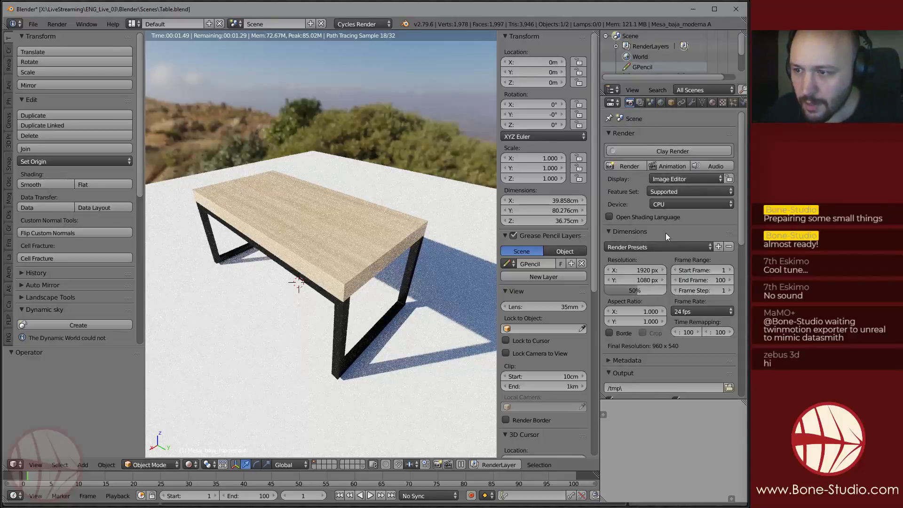
{"action": "left_click", "coordinate": [712, 103]}
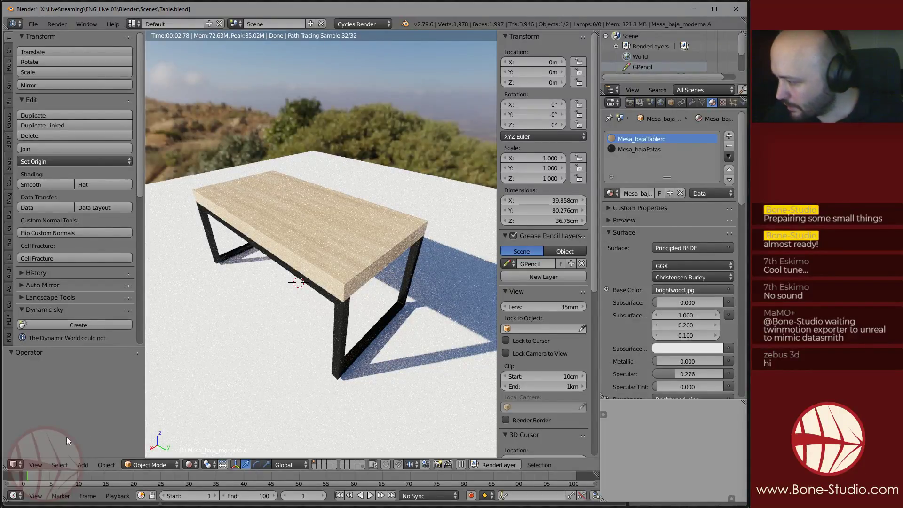
{"action": "left_click_drag", "start_coordinate": [6, 468], "coordinate": [33, 321]}
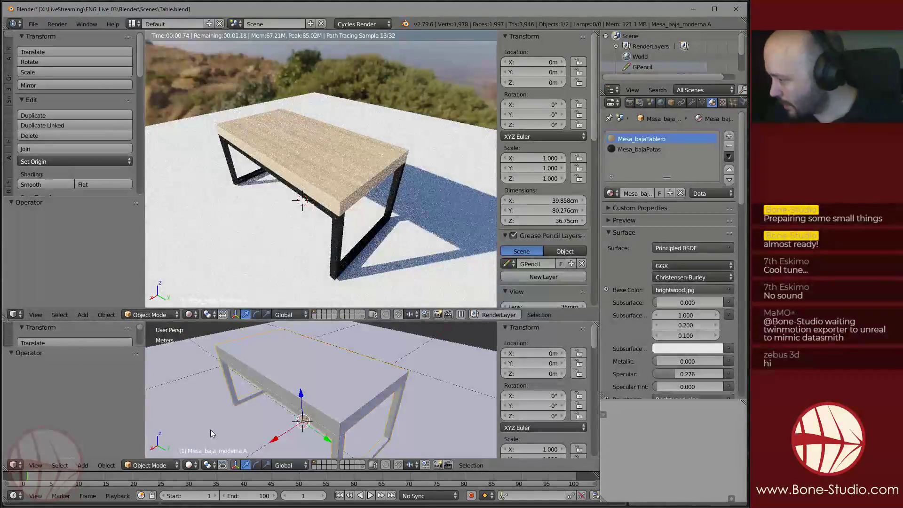
{"action": "left_click", "coordinate": [19, 466]}
{"action": "left_click", "coordinate": [44, 420]}
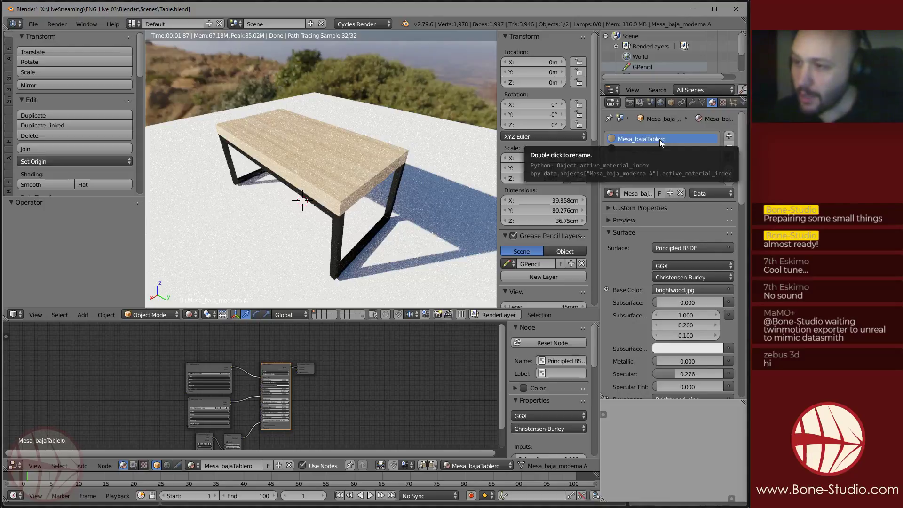
In the Mesa_bajaTablero node tree, preview the image texture feeding the Bump node on the tabletop through an emission viewer.
{"action": "scroll", "coordinate": [347, 179], "scroll_direction": "up", "scroll_amount": 2}
{"action": "scroll", "coordinate": [347, 179], "scroll_direction": "down", "scroll_amount": 2}
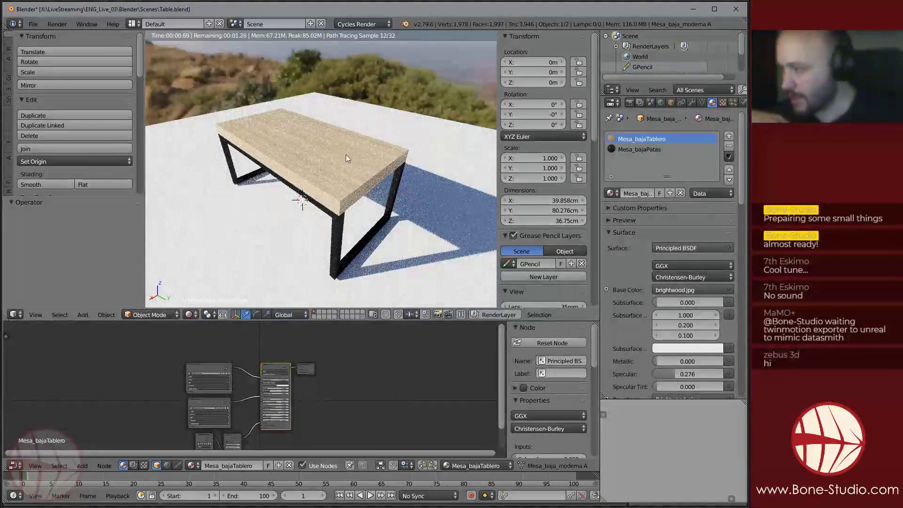
{"action": "scroll", "coordinate": [261, 385], "scroll_direction": "up", "scroll_amount": 5}
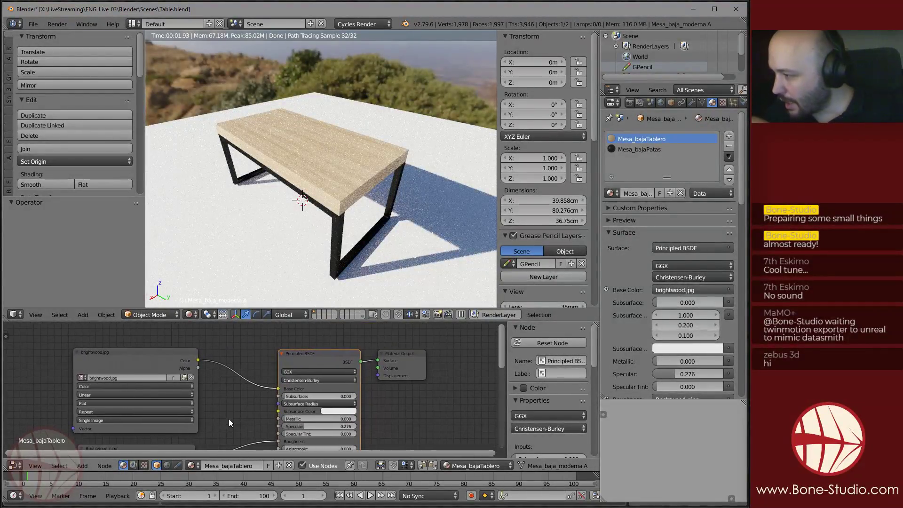
{"action": "middle_click_drag", "start_coordinate": [217, 419], "coordinate": [230, 395]}
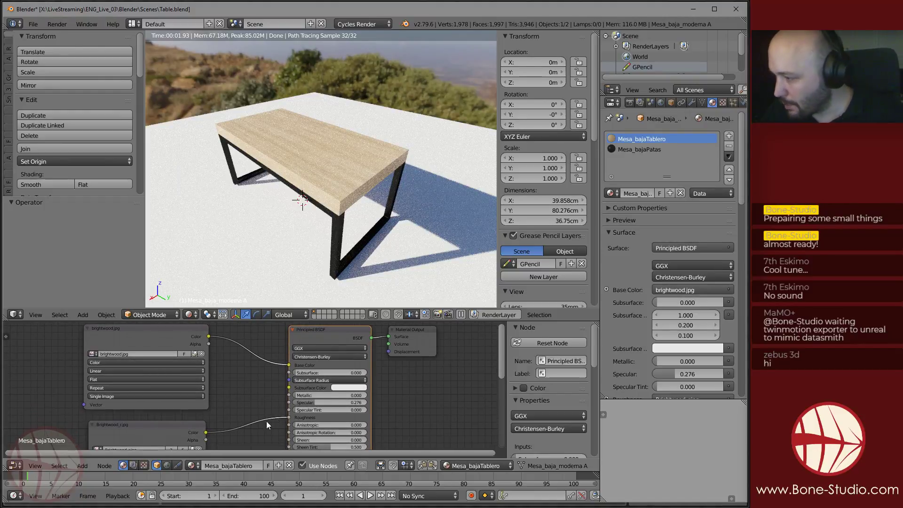
{"action": "middle_click_drag", "start_coordinate": [266, 422], "coordinate": [266, 351]}
{"action": "middle_click_drag", "start_coordinate": [283, 408], "coordinate": [246, 348]}
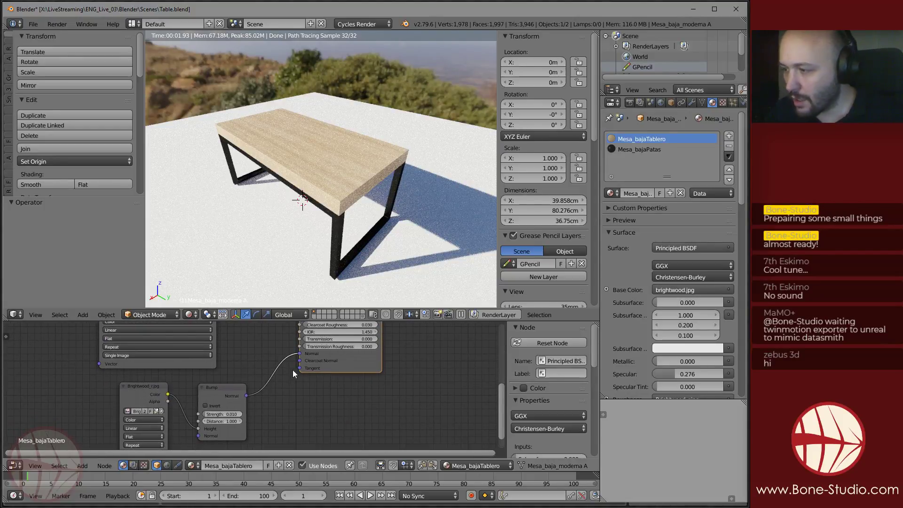
{"action": "left_click", "coordinate": [136, 388], "text": "ctrl+shift"}
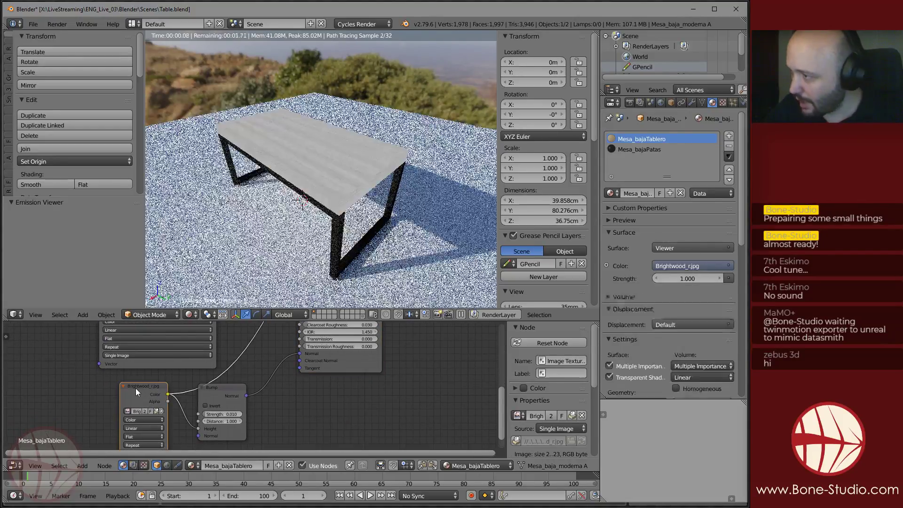
{"action": "middle_click_drag", "start_coordinate": [366, 353], "coordinate": [370, 395]}
{"action": "scroll", "coordinate": [388, 347], "scroll_direction": "down", "scroll_amount": 3}
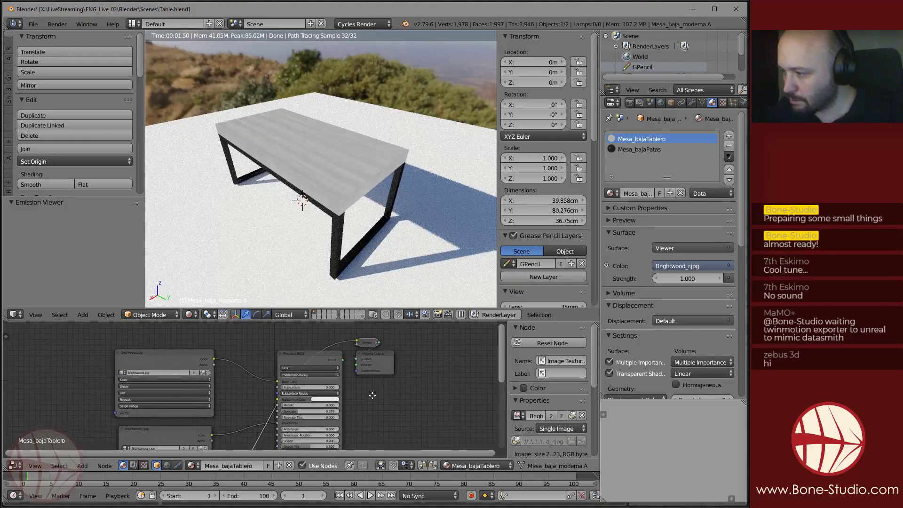
Route the tabletop's Principled BSDF back to the material output and show the Mesa_bajaPatas node tree in an enlarged Node Editor.
{"action": "left_click", "coordinate": [304, 363], "text": "ctrl+shift"}
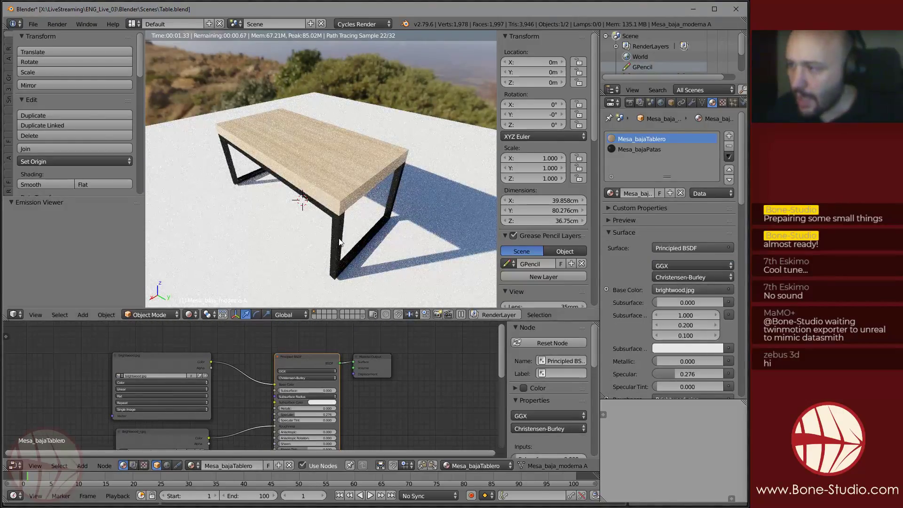
{"action": "left_click", "coordinate": [635, 149]}
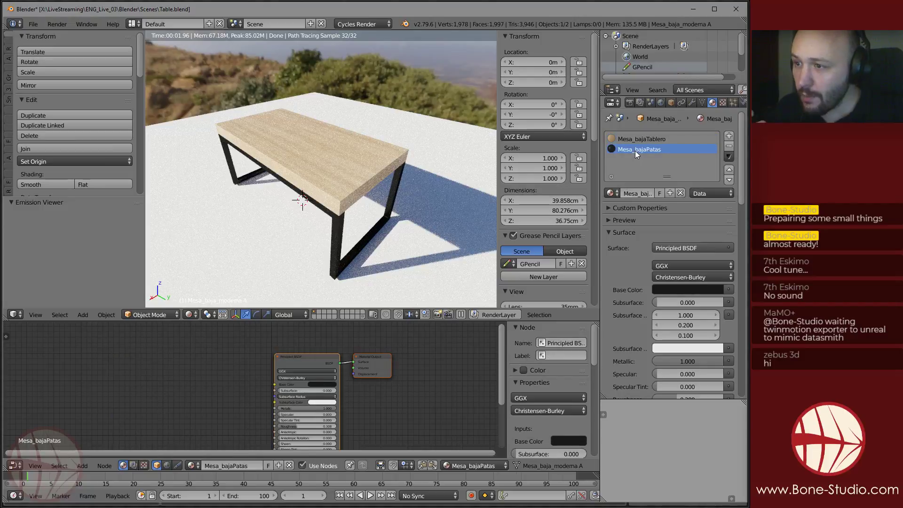
{"action": "middle_click_drag", "start_coordinate": [370, 364], "coordinate": [296, 334]}
{"action": "left_click_drag", "start_coordinate": [308, 321], "coordinate": [315, 269]}
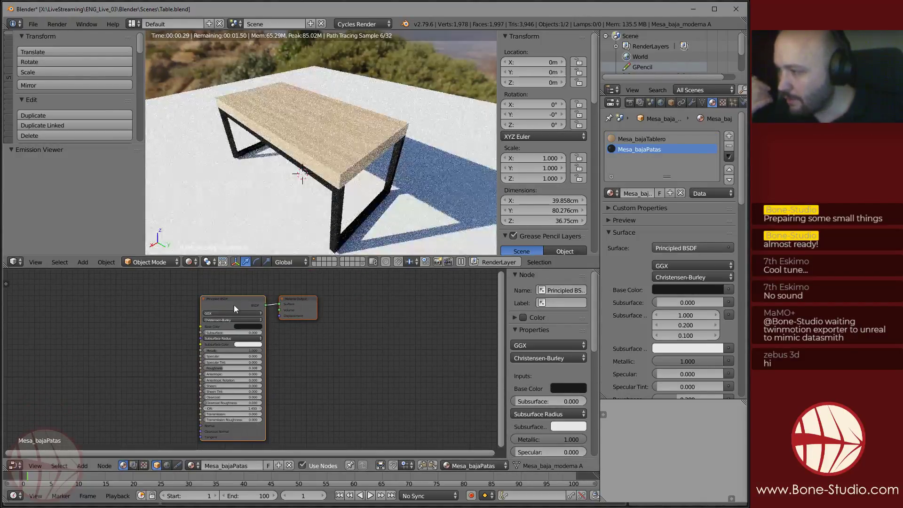
Examine the Principled BSDF parameters of the Mesa_bajaPatas leg material, from base color down to the normal and tangent inputs.
{"action": "scroll", "coordinate": [181, 326], "scroll_direction": "up", "scroll_amount": 8}
{"action": "middle_click_drag", "start_coordinate": [339, 353], "coordinate": [362, 339]}
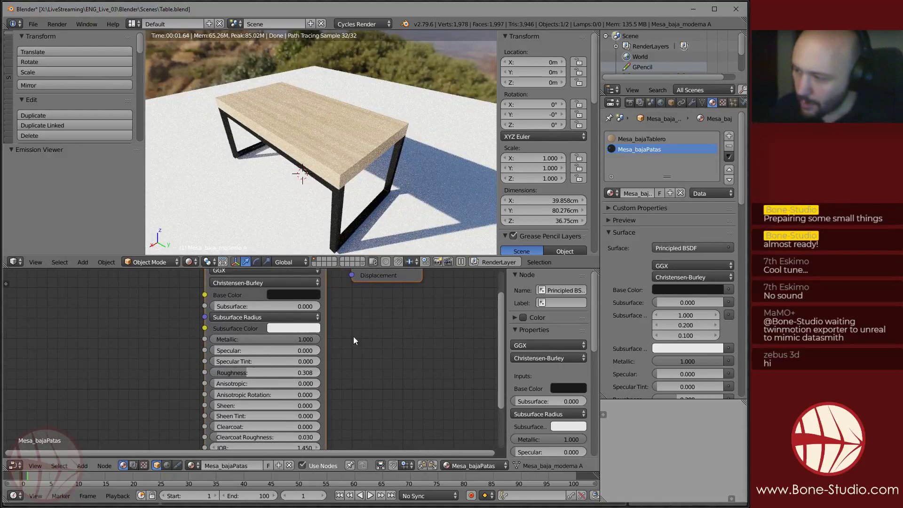
{"action": "middle_click_drag", "start_coordinate": [354, 337], "coordinate": [357, 352]}
{"action": "scroll", "coordinate": [377, 394], "scroll_direction": "down", "scroll_amount": 1}
{"action": "middle_click_drag", "start_coordinate": [377, 394], "coordinate": [358, 318]}
{"action": "middle_click_drag", "start_coordinate": [341, 375], "coordinate": [358, 370]}
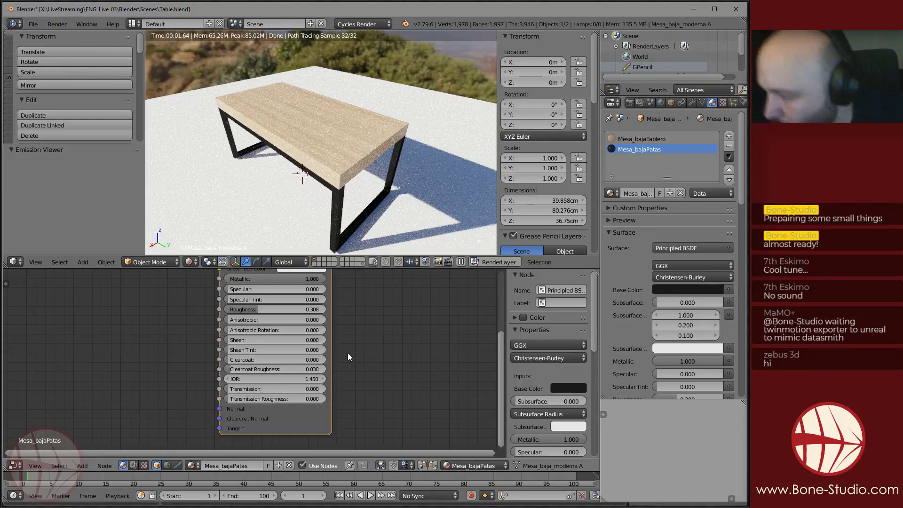
{"action": "middle_click_drag", "start_coordinate": [360, 331], "coordinate": [364, 362]}
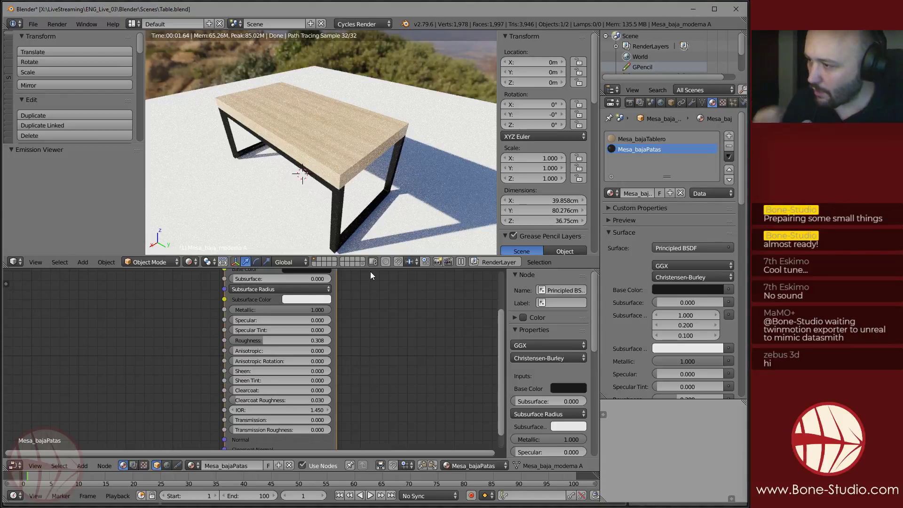
Shrink the Node Editor to enlarge the 3D viewport and switch the viewport to solid shading.
{"action": "left_click_drag", "start_coordinate": [371, 268], "coordinate": [374, 340]}
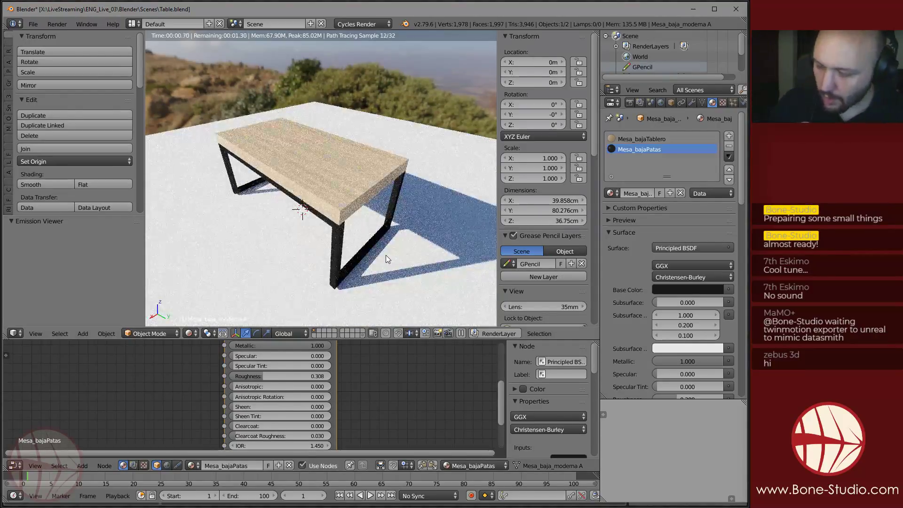
{"action": "key", "text": "shift+z"}
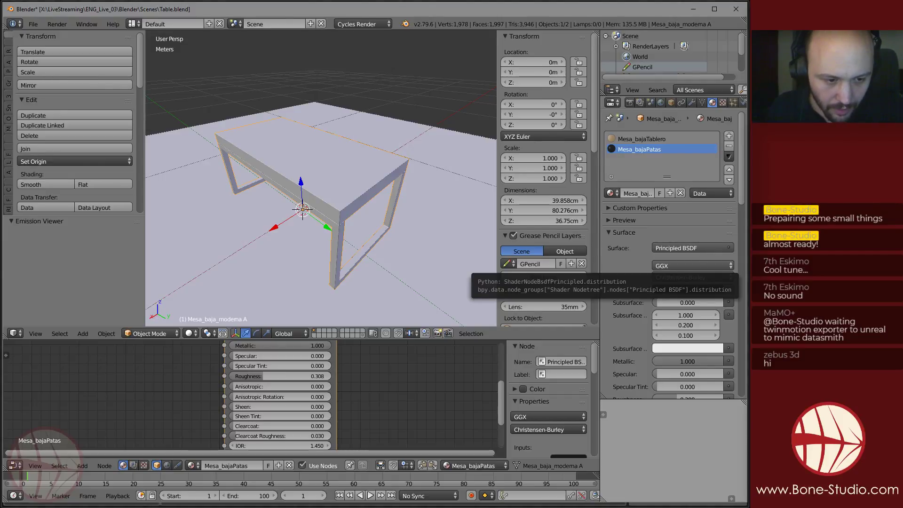
Switch to the web browser and open the main page of the Takanu/Capsule repository on GitHub.
{"action": "key", "text": "alt+Tab"}
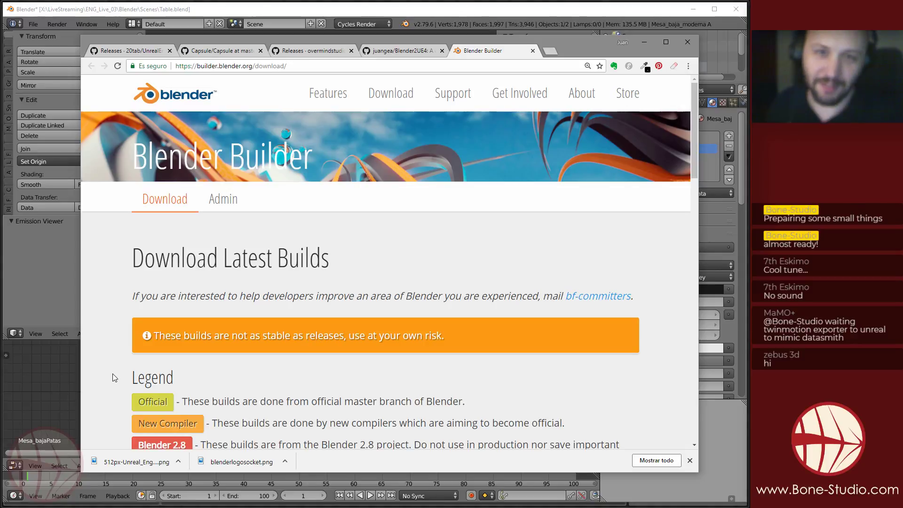
{"action": "left_click", "coordinate": [66, 250]}
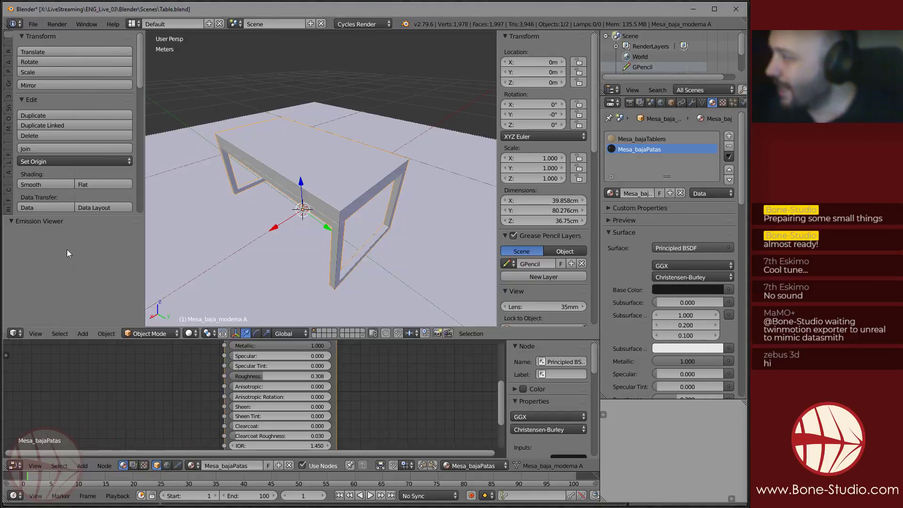
{"action": "key", "text": "alt+Tab"}
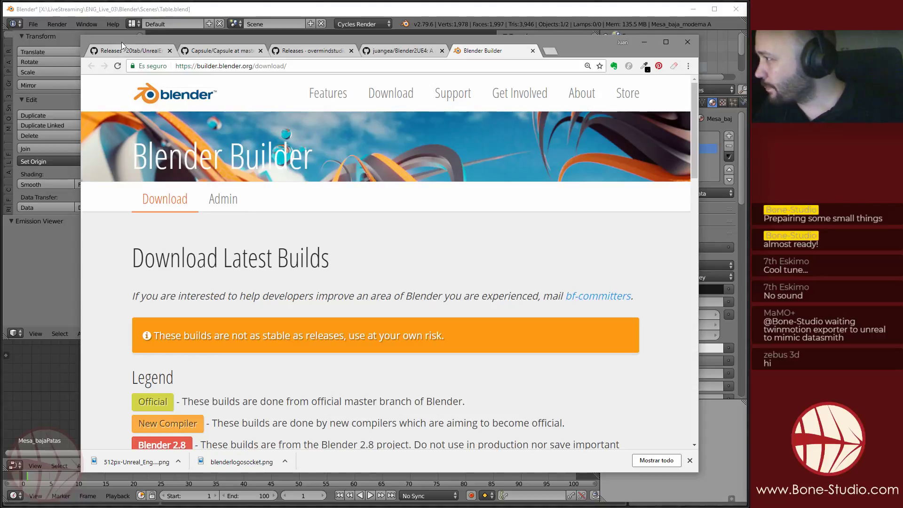
{"action": "left_click", "coordinate": [143, 50]}
{"action": "left_click", "coordinate": [203, 51]}
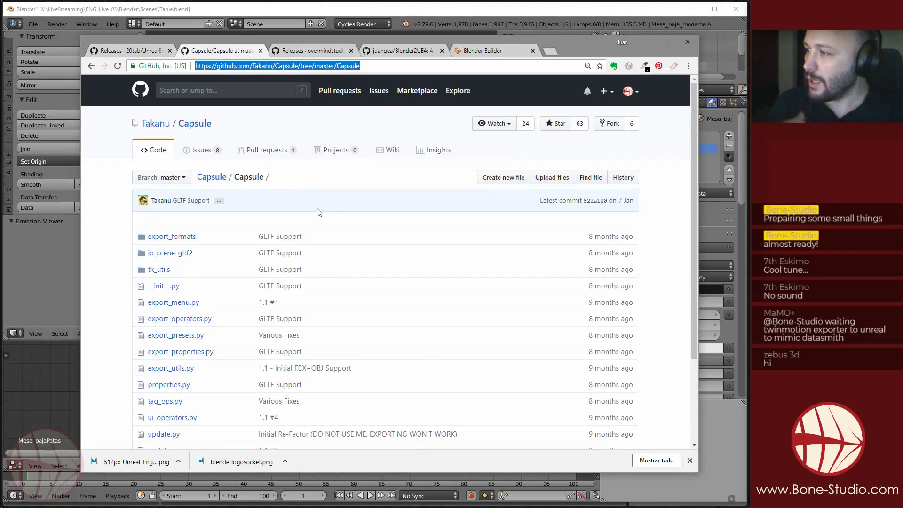
{"action": "scroll", "coordinate": [282, 209], "scroll_direction": "down", "scroll_amount": 3}
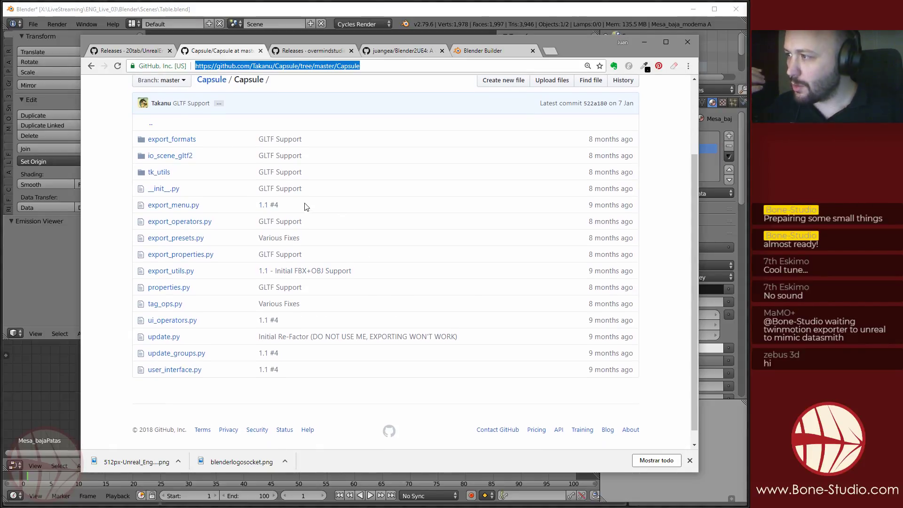
{"action": "left_click", "coordinate": [213, 83]}
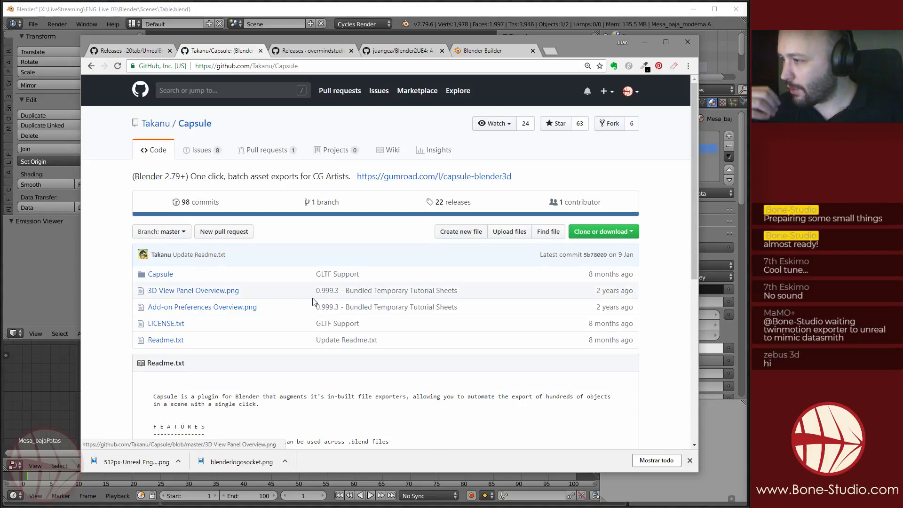
Read the Capsule readme's feature list and installation instructions.
{"action": "scroll", "coordinate": [317, 294], "scroll_direction": "down", "scroll_amount": 5}
{"action": "scroll", "coordinate": [392, 153], "scroll_direction": "up", "scroll_amount": 2}
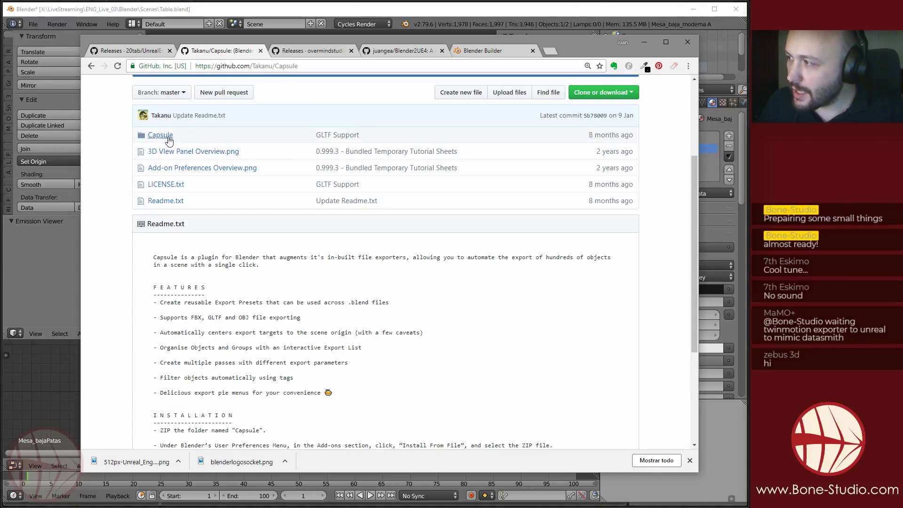
{"action": "scroll", "coordinate": [181, 282], "scroll_direction": "down", "scroll_amount": 3}
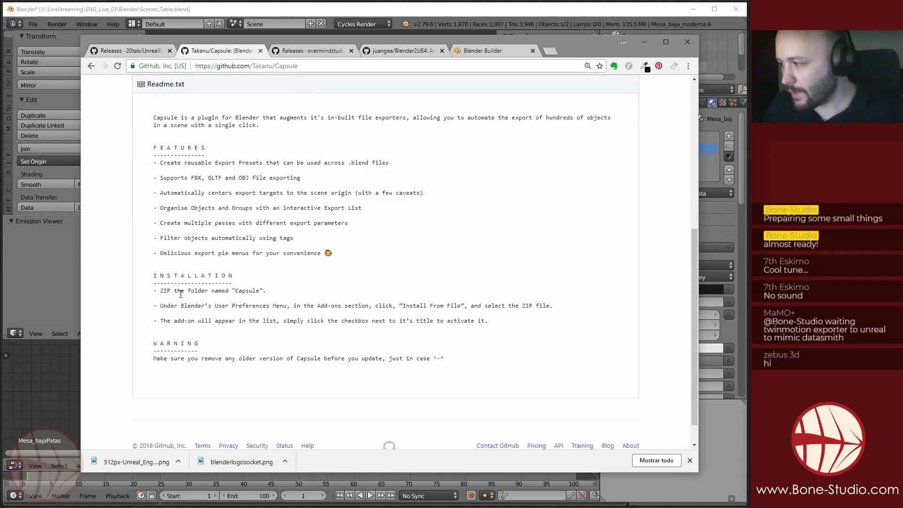
{"action": "left_click_drag", "start_coordinate": [154, 274], "coordinate": [315, 329]}
{"action": "left_click", "coordinate": [306, 318]}
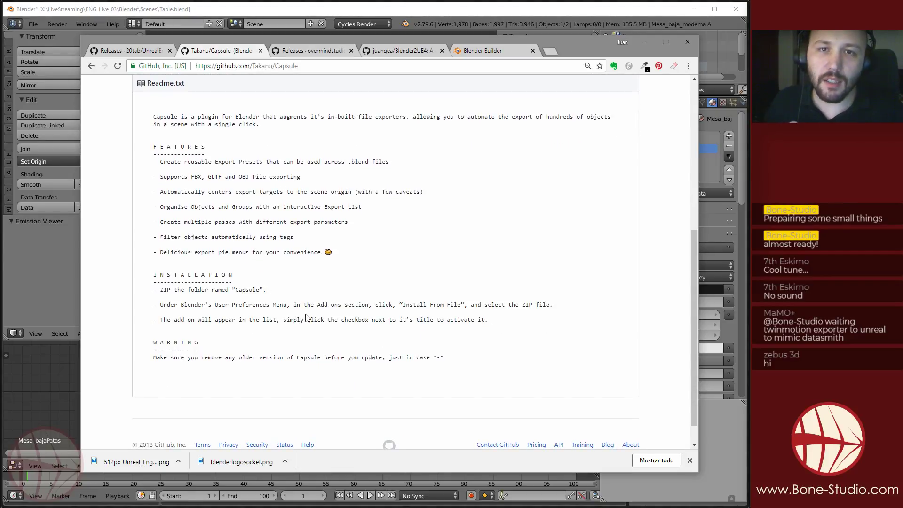
Switch back to Blender, search the user preferences' add-ons for "capsu" and expand the Capsule add-on's details.
{"action": "left_click", "coordinate": [415, 30]}
{"action": "key", "text": "alt+Tab"}
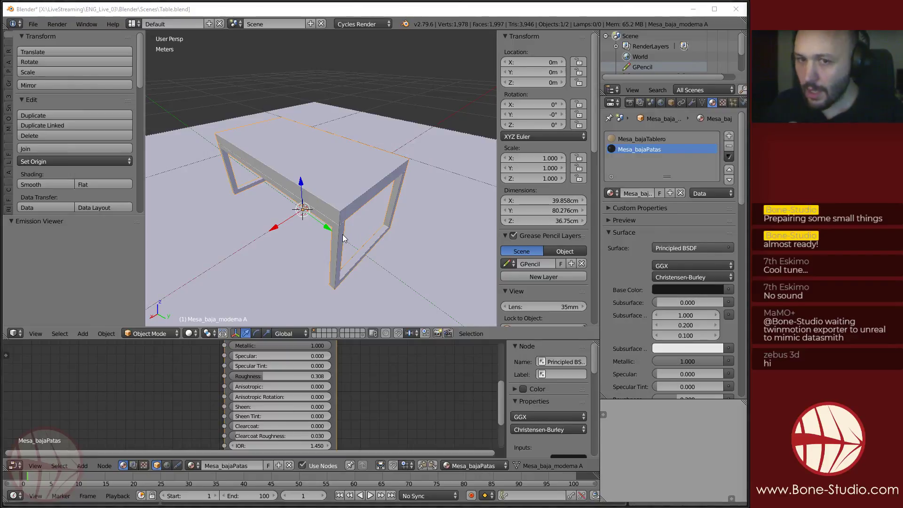
{"action": "key", "text": "ctrl+alt+u"}
{"action": "left_click_drag", "start_coordinate": [499, 133], "coordinate": [492, 113]}
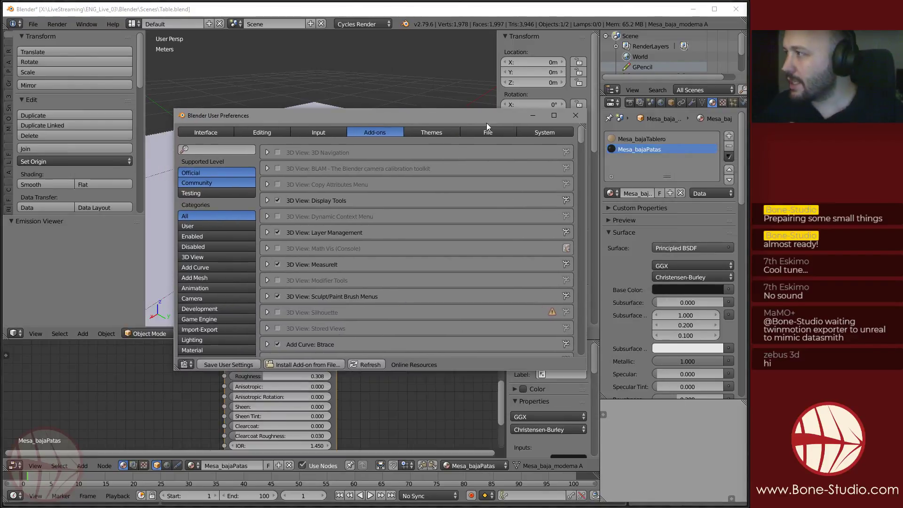
{"action": "left_click", "coordinate": [226, 149]}
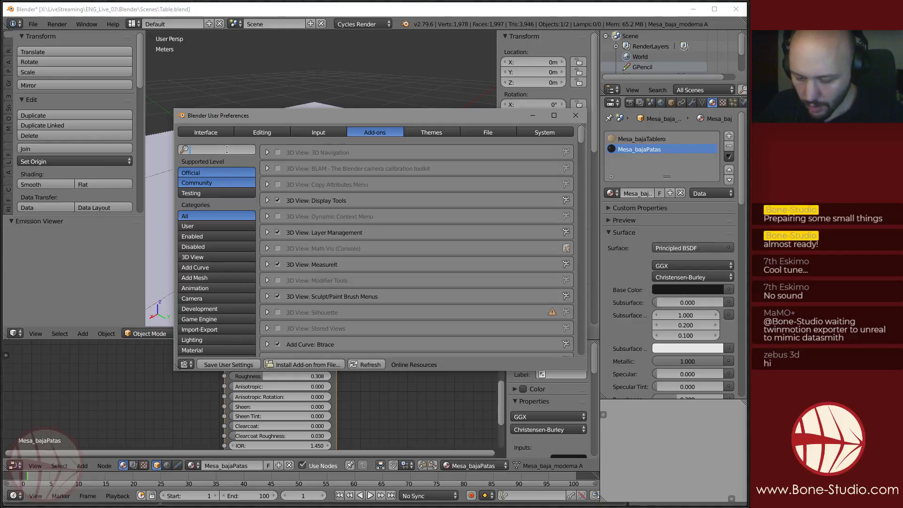
{"action": "type", "text": "capsu"}
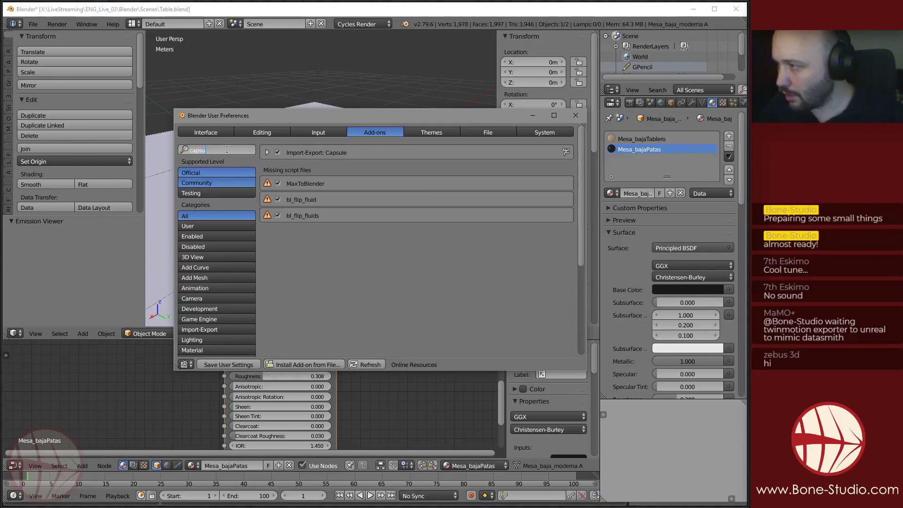
{"action": "left_click", "coordinate": [268, 152]}
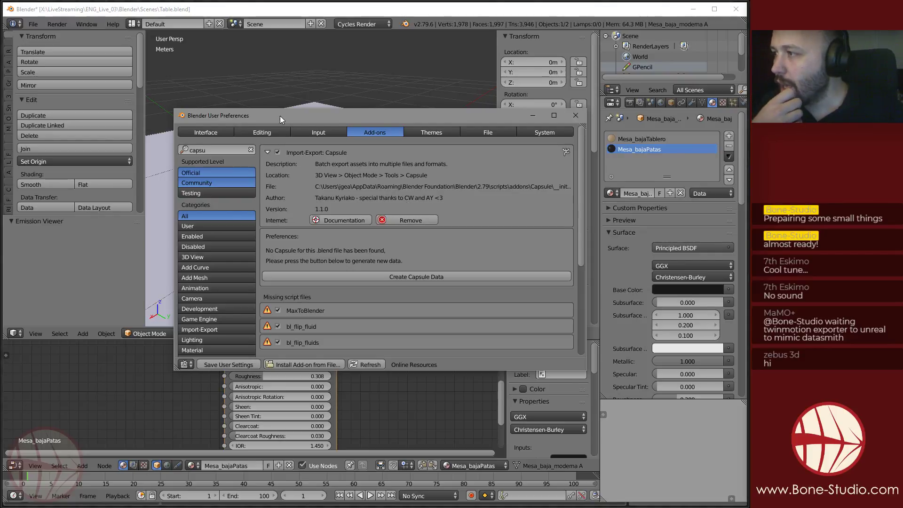
{"action": "left_click_drag", "start_coordinate": [280, 116], "coordinate": [304, 109]}
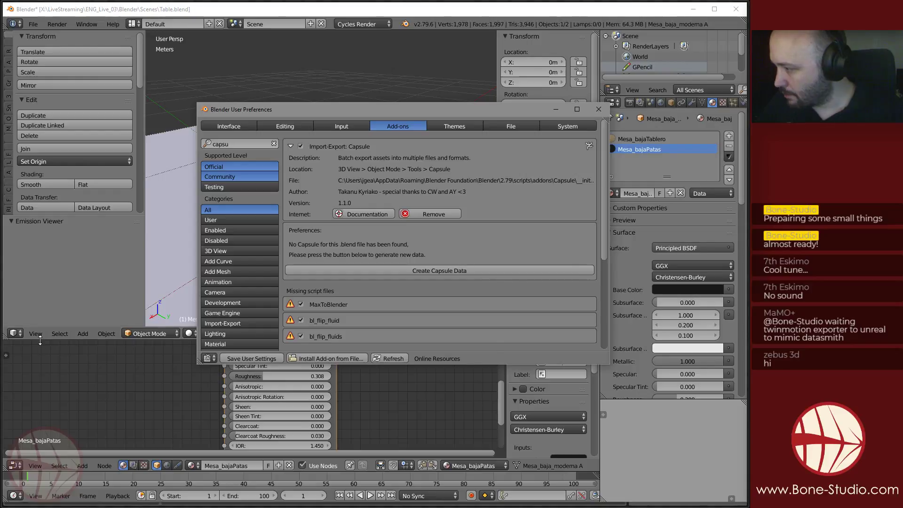
Enlarge the 3D viewport and collapse the Transform, Edit, Dynamic sky and Bool Tool sections of the tool shelf.
{"action": "left_click_drag", "start_coordinate": [39, 340], "coordinate": [38, 415]}
{"action": "scroll", "coordinate": [8, 48], "scroll_direction": "down", "scroll_amount": 3}
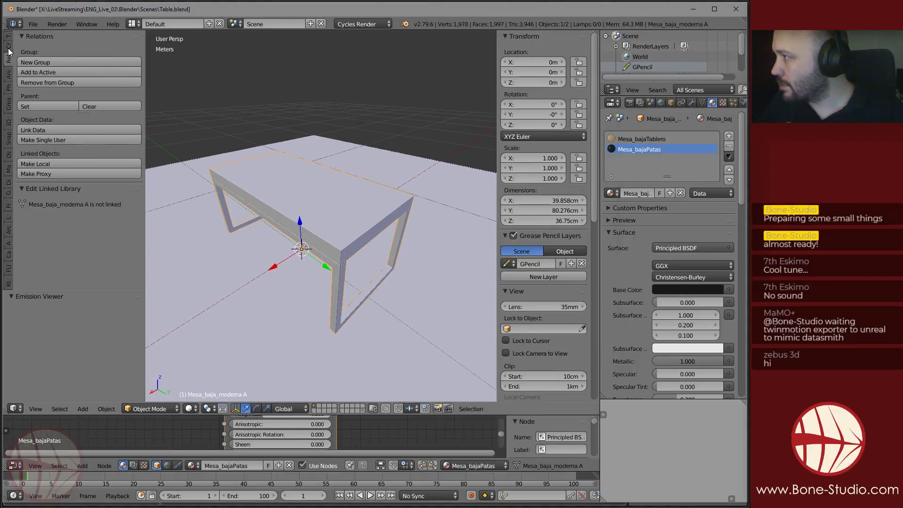
{"action": "scroll", "coordinate": [8, 48], "scroll_direction": "up", "scroll_amount": 3}
{"action": "scroll", "coordinate": [78, 139], "scroll_direction": "down", "scroll_amount": 12}
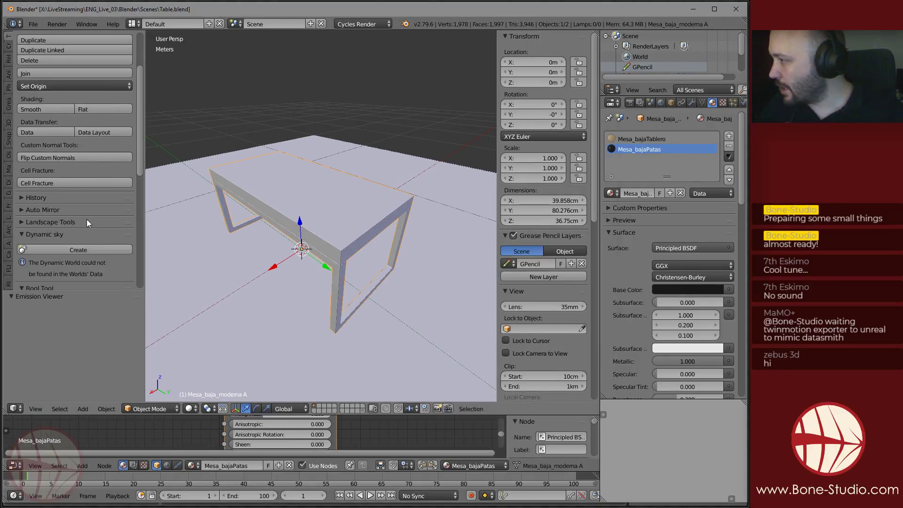
{"action": "scroll", "coordinate": [50, 158], "scroll_direction": "up", "scroll_amount": 4}
{"action": "left_click", "coordinate": [42, 124]}
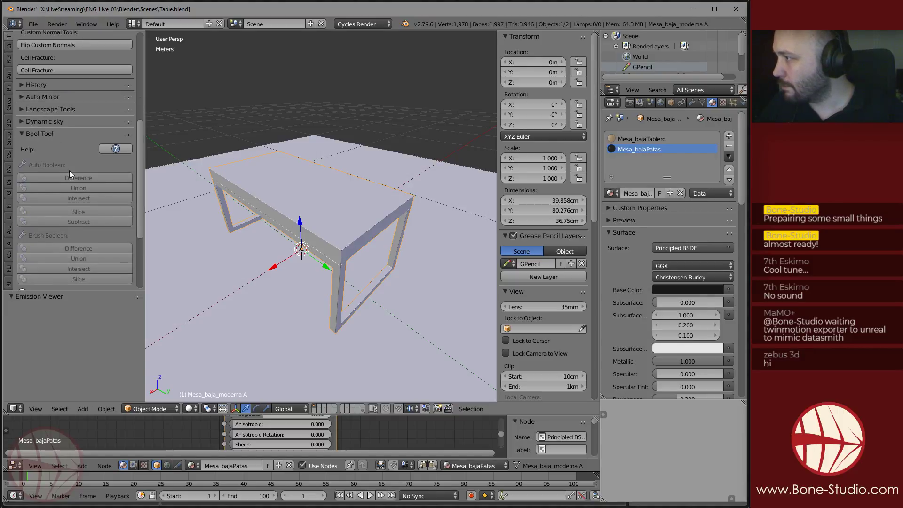
{"action": "left_click", "coordinate": [41, 133]}
{"action": "scroll", "coordinate": [67, 216], "scroll_direction": "up", "scroll_amount": 5}
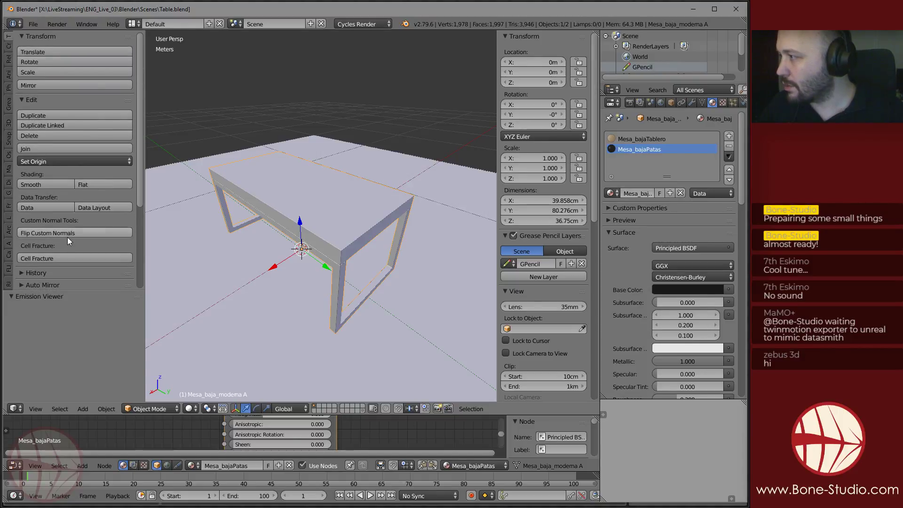
{"action": "left_click", "coordinate": [43, 112]}
{"action": "left_click", "coordinate": [40, 35]}
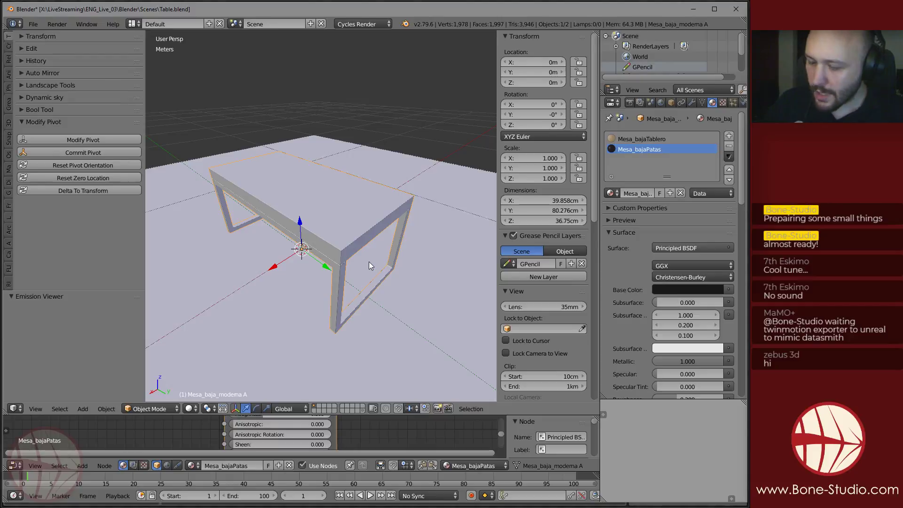
Create the Capsule data for this blend file in the add-on preferences and add the UE4 Standard preset to the file presets.
{"action": "key", "text": "ctrl+alt+u"}
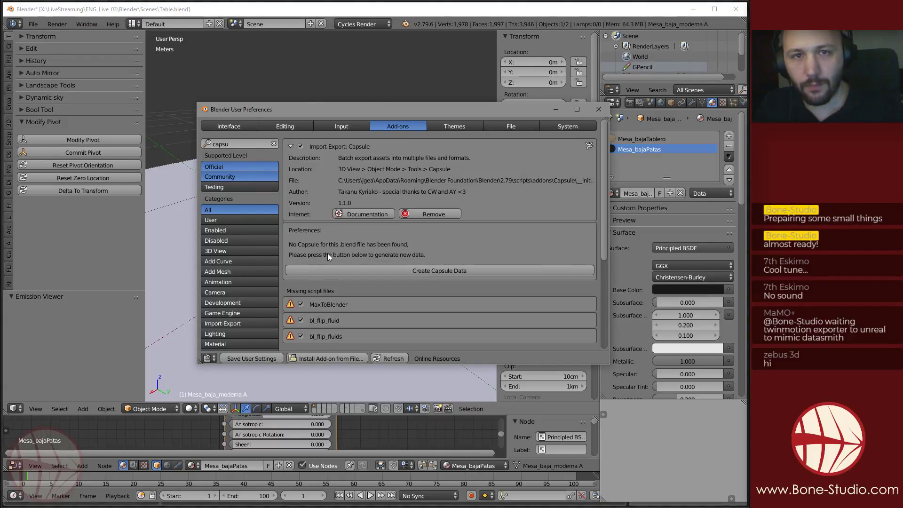
{"action": "left_click", "coordinate": [436, 271]}
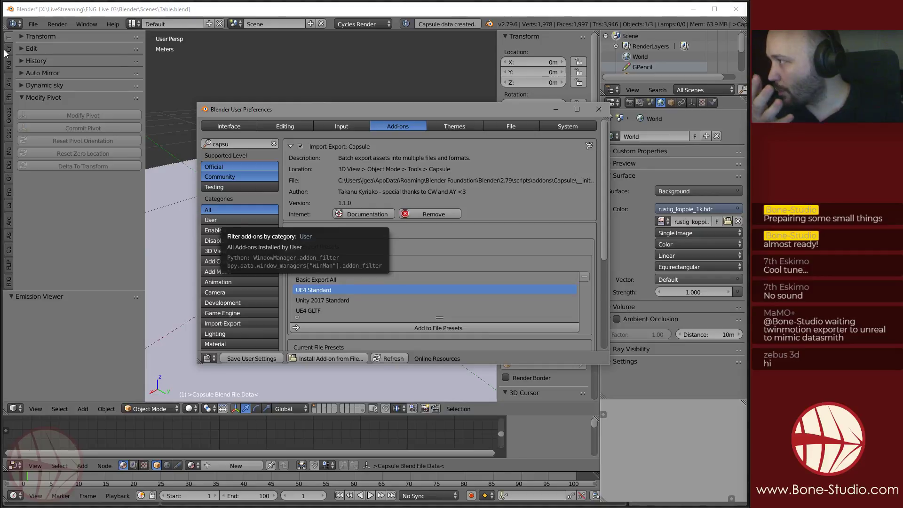
{"action": "scroll", "coordinate": [536, 230], "scroll_direction": "down", "scroll_amount": 2}
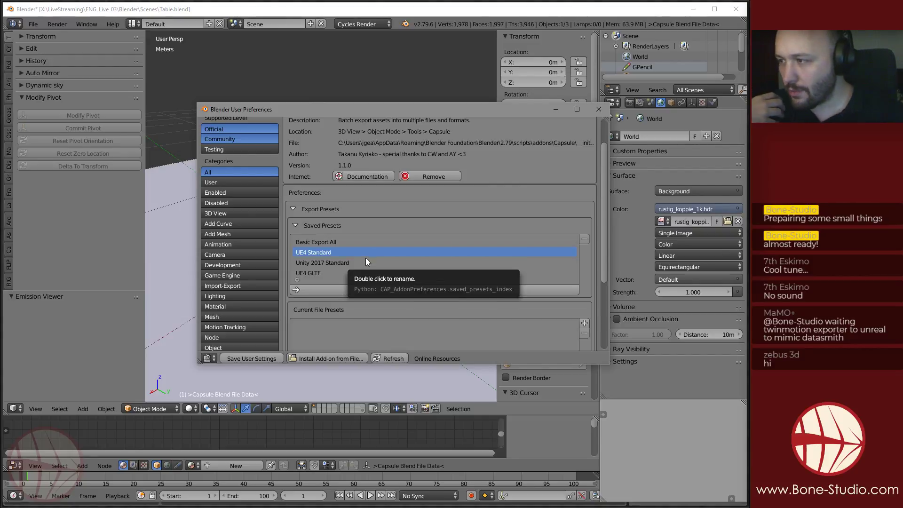
{"action": "scroll", "coordinate": [366, 259], "scroll_direction": "down", "scroll_amount": 4}
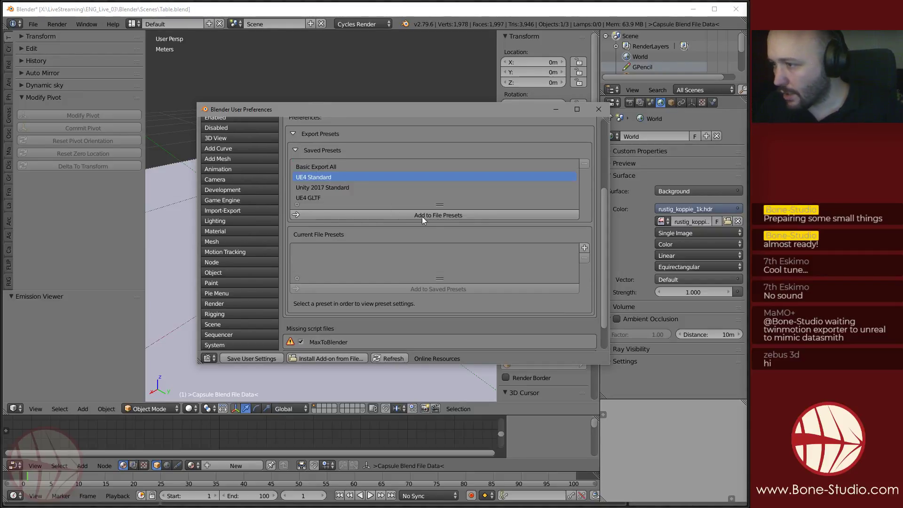
{"action": "left_click", "coordinate": [422, 216]}
Review the UE4 Standard preset's format and export settings, its tags and its passes.
{"action": "scroll", "coordinate": [407, 275], "scroll_direction": "down", "scroll_amount": 4}
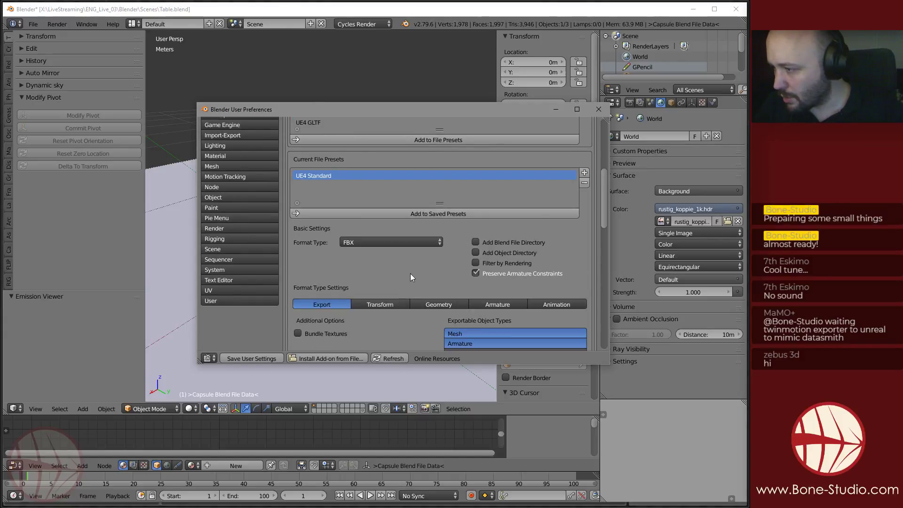
{"action": "scroll", "coordinate": [346, 263], "scroll_direction": "down", "scroll_amount": 13}
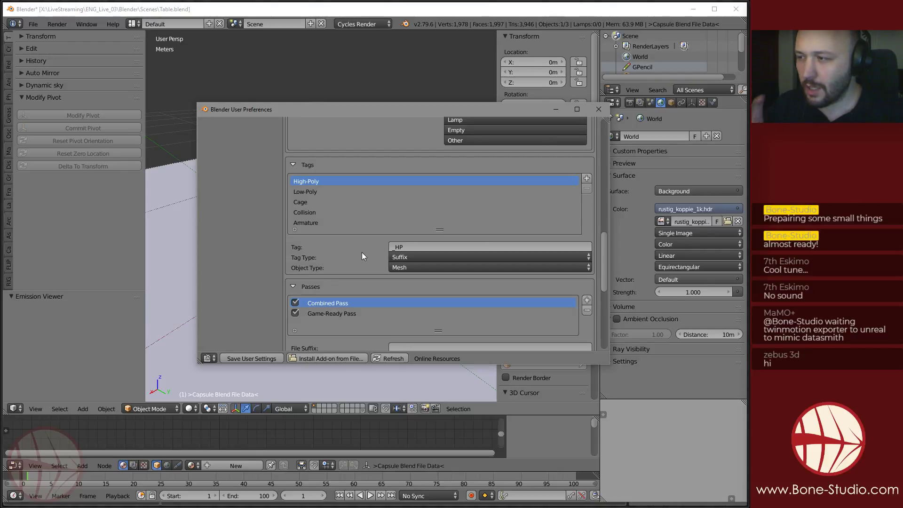
{"action": "scroll", "coordinate": [357, 248], "scroll_direction": "down", "scroll_amount": 2}
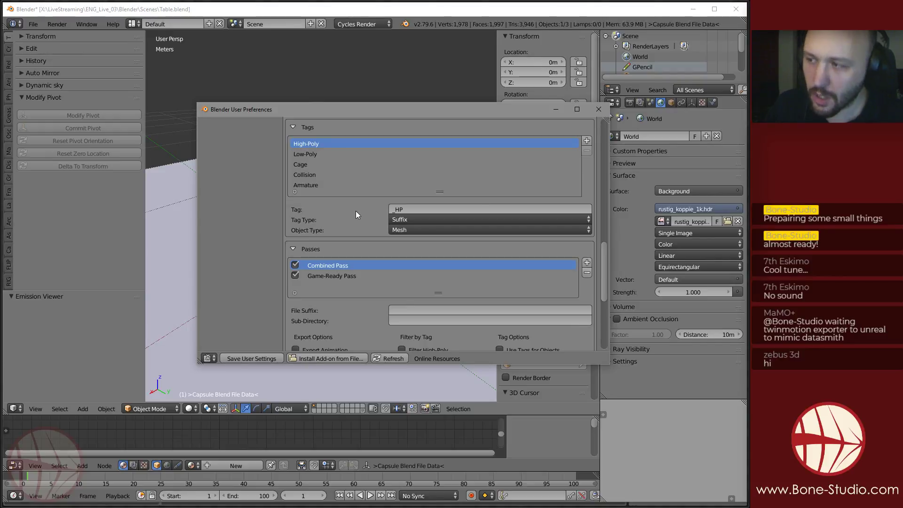
Examine the UE4 Standard preset's export settings, tags, pass options and extra settings once more.
{"action": "scroll", "coordinate": [334, 241], "scroll_direction": "up", "scroll_amount": 8}
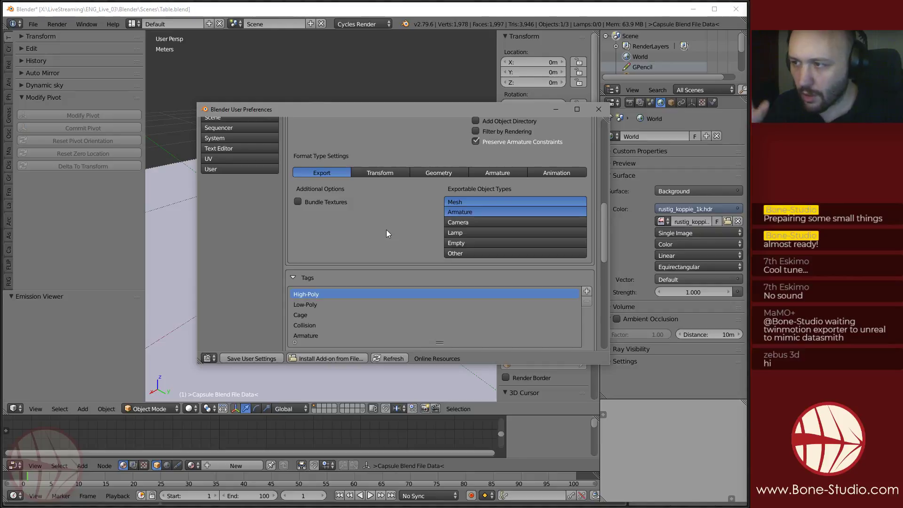
{"action": "scroll", "coordinate": [386, 229], "scroll_direction": "down", "scroll_amount": 3}
{"action": "scroll", "coordinate": [364, 280], "scroll_direction": "down", "scroll_amount": 5}
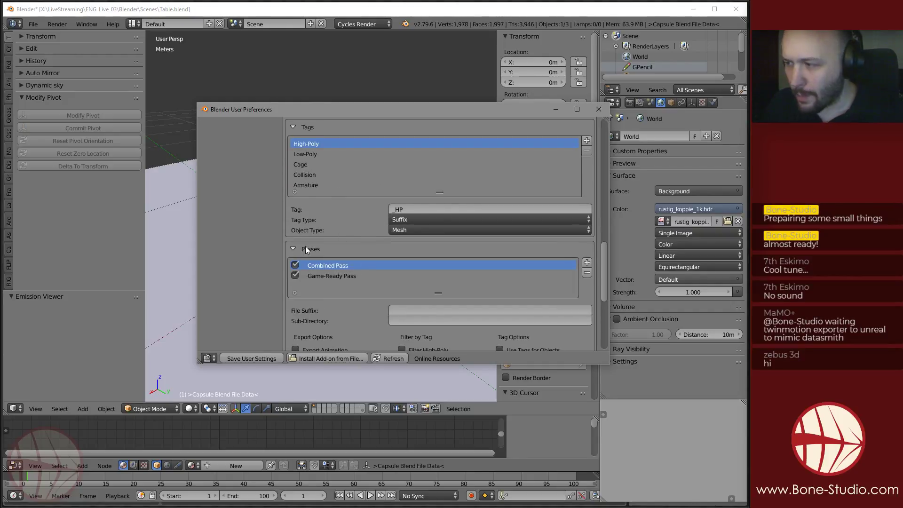
{"action": "scroll", "coordinate": [343, 296], "scroll_direction": "down", "scroll_amount": 10}
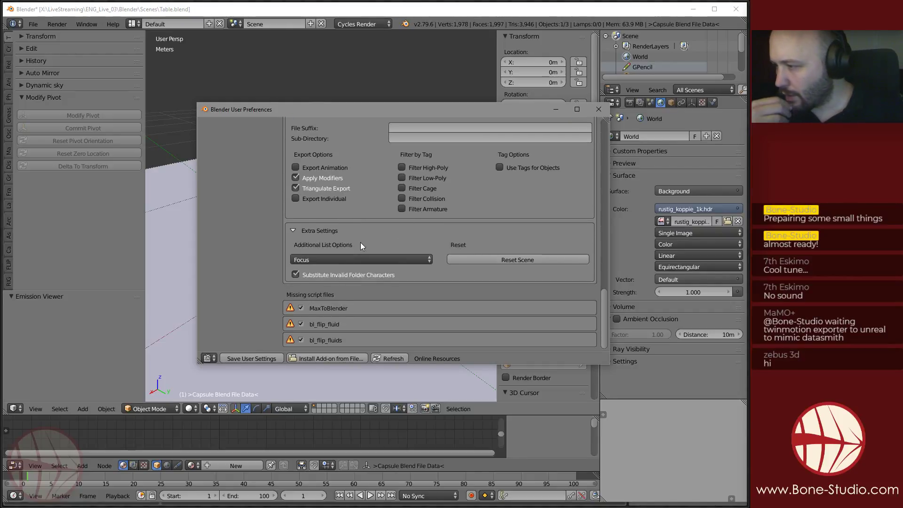
{"action": "scroll", "coordinate": [357, 279], "scroll_direction": "up", "scroll_amount": 15}
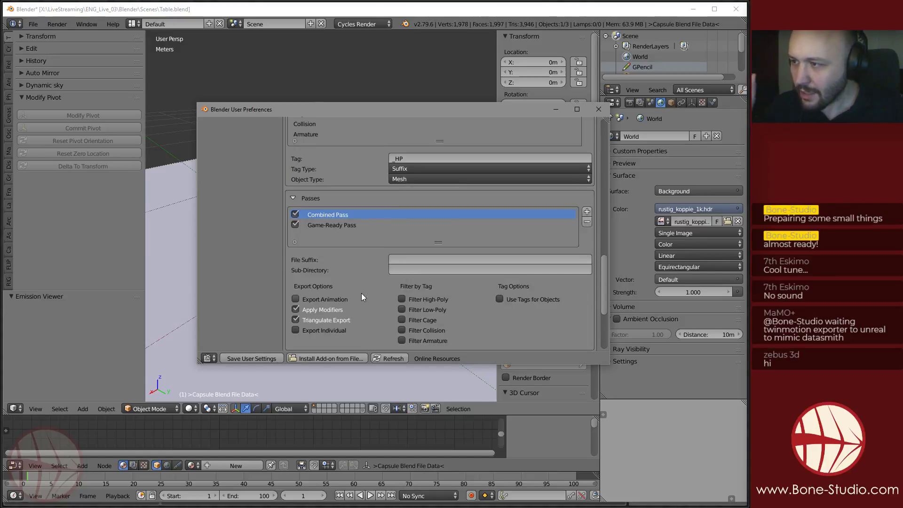
{"action": "scroll", "coordinate": [366, 293], "scroll_direction": "up", "scroll_amount": 3}
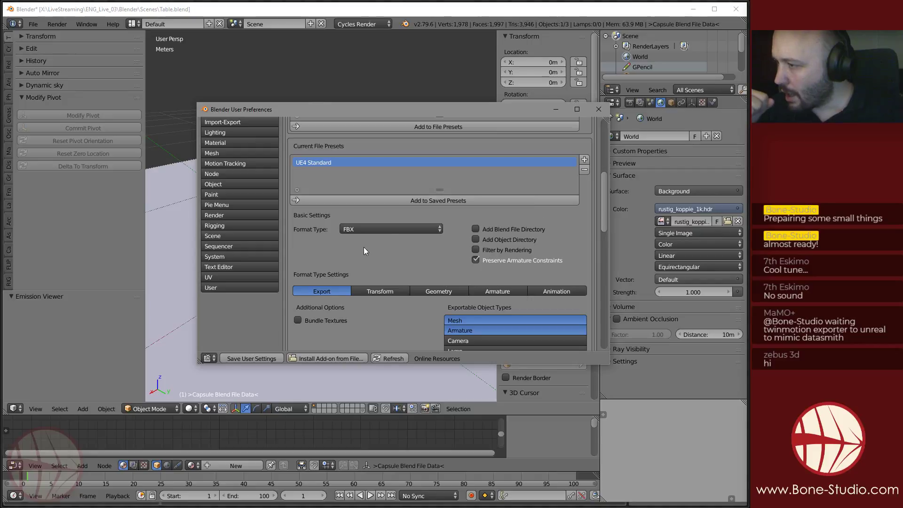
Examine the UE4 Standard preset's Transform, Geometry, Armature and Animation format settings, and return to the Export settings.
{"action": "scroll", "coordinate": [376, 282], "scroll_direction": "down", "scroll_amount": 4}
{"action": "left_click", "coordinate": [380, 216]}
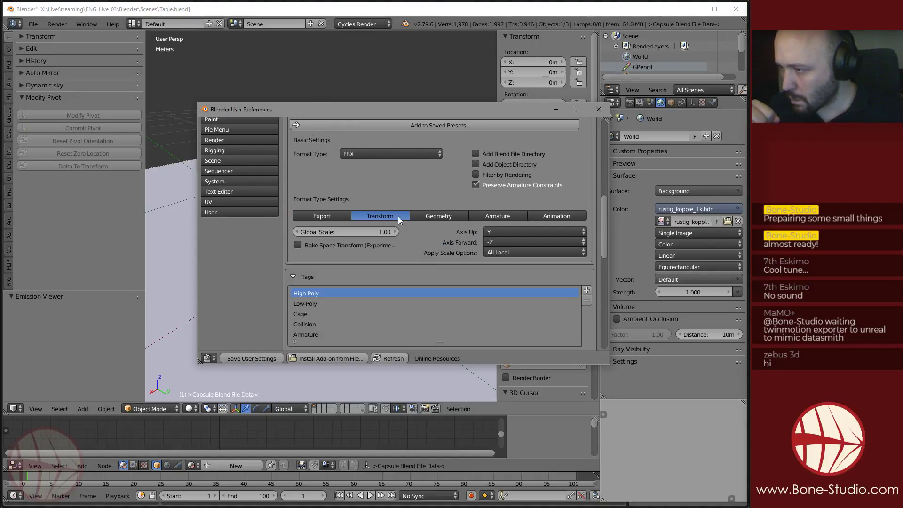
{"action": "left_click", "coordinate": [438, 216]}
{"action": "left_click", "coordinate": [510, 215]}
{"action": "left_click", "coordinate": [557, 216]}
{"action": "left_click", "coordinate": [440, 216]}
{"action": "left_click", "coordinate": [375, 215]}
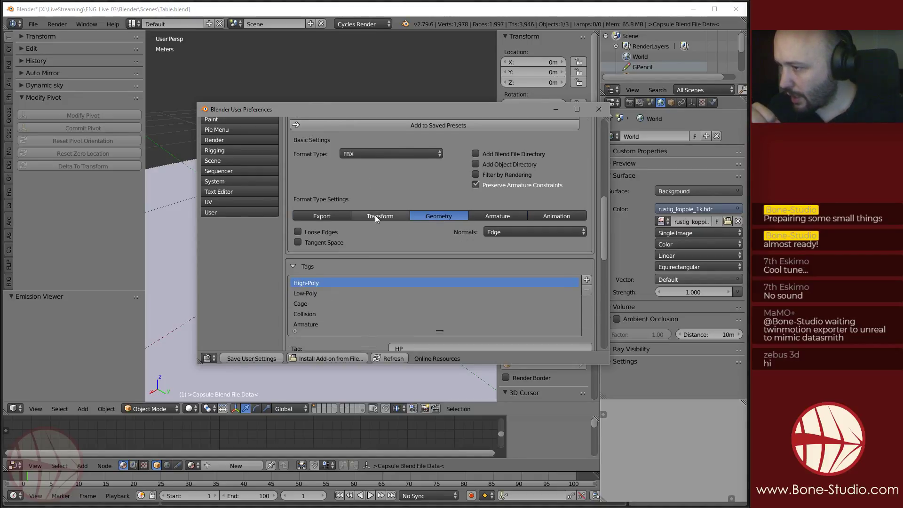
{"action": "left_click", "coordinate": [328, 215]}
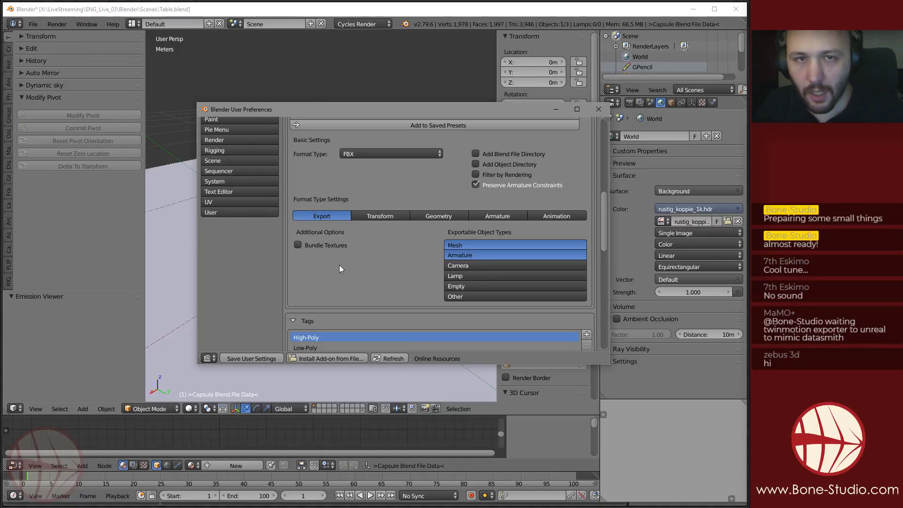
Return to the Capsule add-on's saved presets and close the user preferences.
{"action": "scroll", "coordinate": [369, 284], "scroll_direction": "up", "scroll_amount": 3}
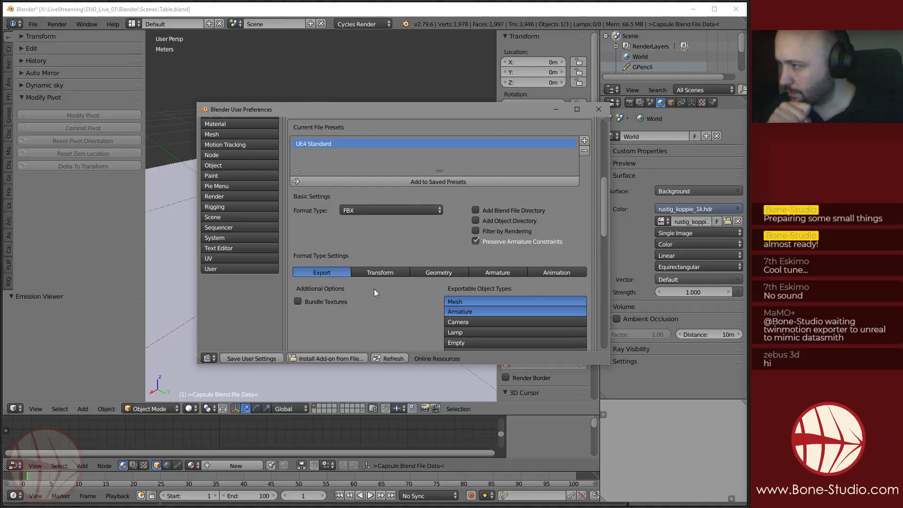
{"action": "scroll", "coordinate": [374, 289], "scroll_direction": "up", "scroll_amount": 6}
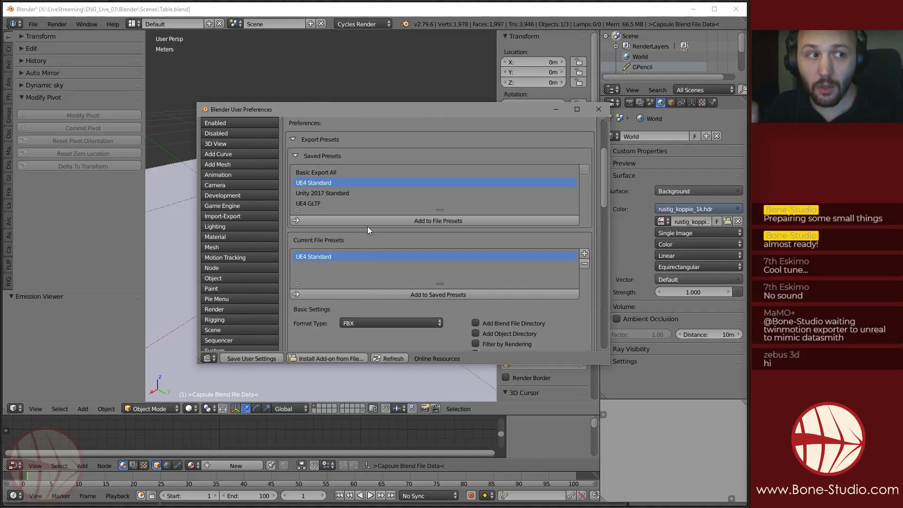
{"action": "scroll", "coordinate": [376, 250], "scroll_direction": "up", "scroll_amount": 5}
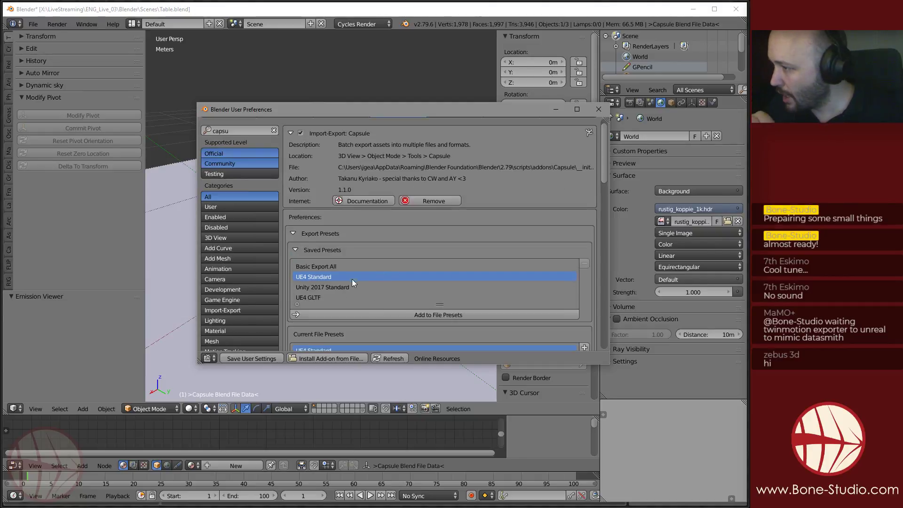
{"action": "left_click", "coordinate": [606, 110]}
Browse the 3D view's tool shelf categories for the Capsule export tools.
{"action": "left_click", "coordinate": [9, 51]}
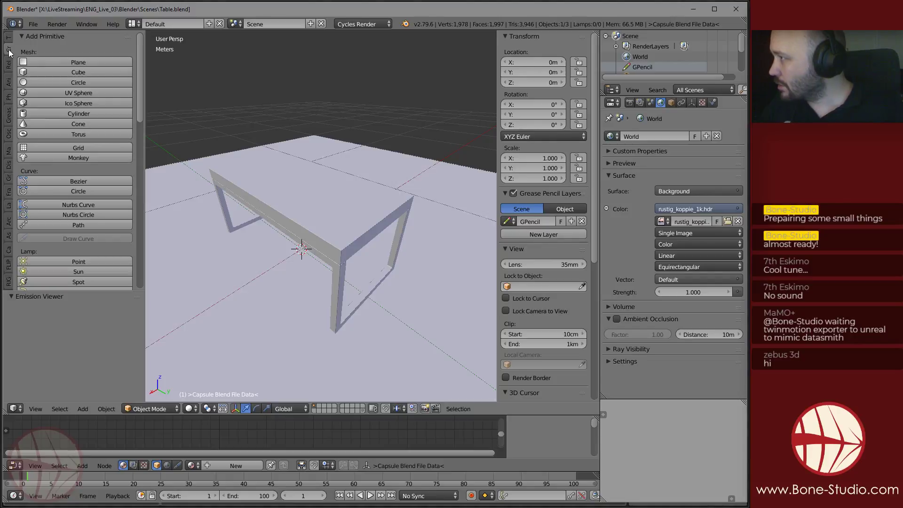
{"action": "scroll", "coordinate": [9, 53], "scroll_direction": "down", "scroll_amount": 7, "text": "ctrl"}
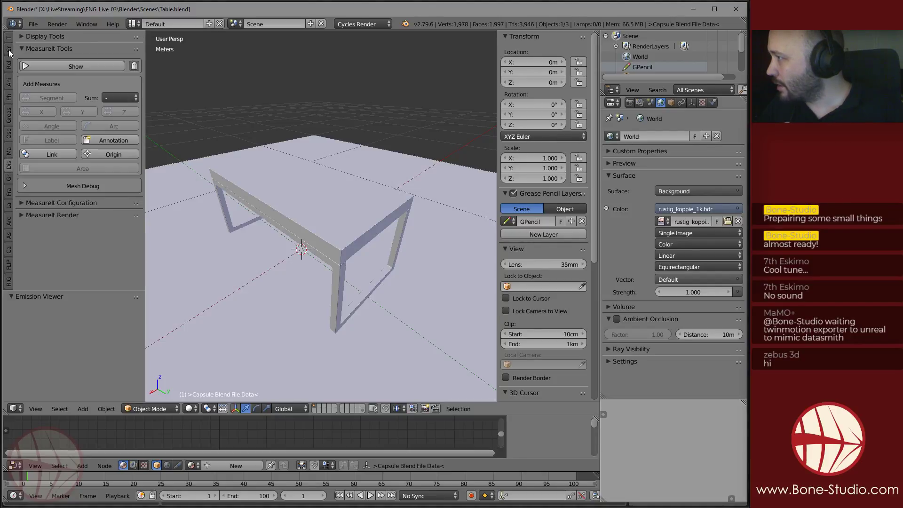
{"action": "scroll", "coordinate": [9, 53], "scroll_direction": "down", "scroll_amount": 6, "text": "ctrl"}
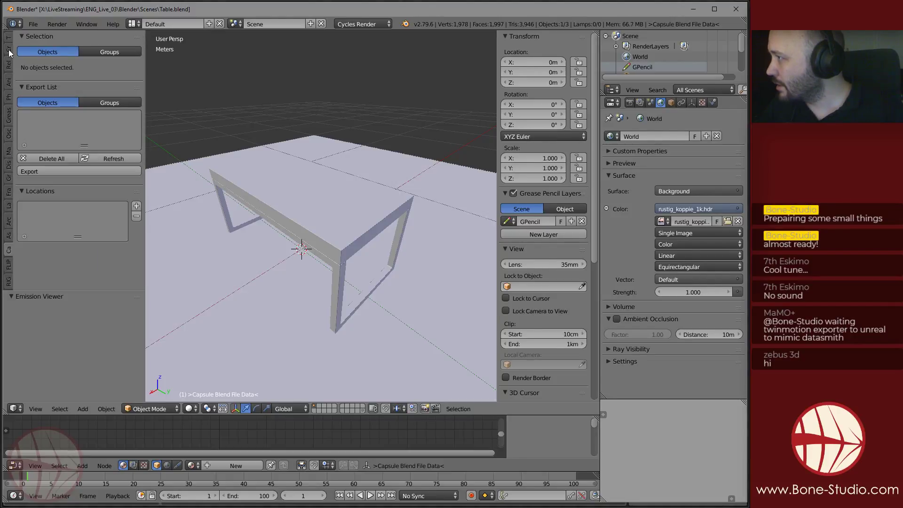
{"action": "scroll", "coordinate": [9, 54], "scroll_direction": "down", "scroll_amount": 2, "text": "ctrl"}
{"action": "scroll", "coordinate": [9, 53], "scroll_direction": "up", "scroll_amount": 2, "text": "ctrl"}
{"action": "scroll", "coordinate": [9, 53], "scroll_direction": "down", "scroll_amount": 2, "text": "ctrl"}
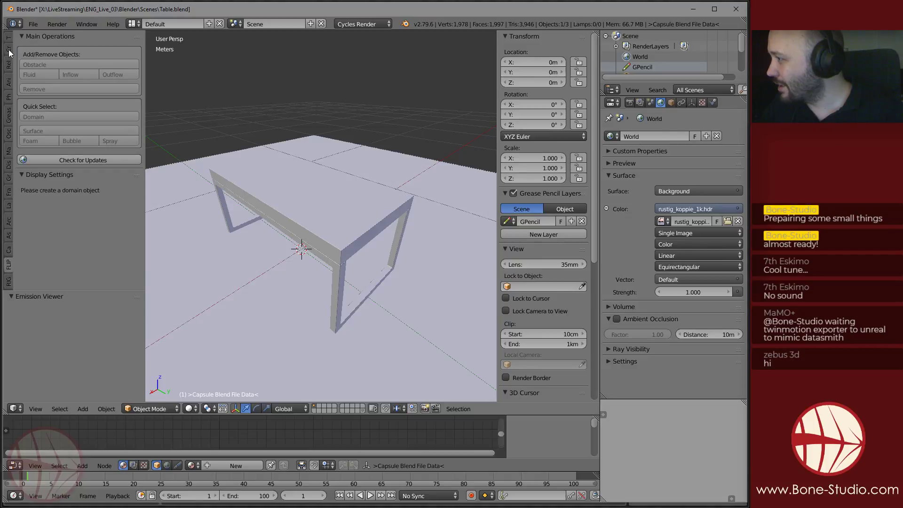
{"action": "scroll", "coordinate": [9, 53], "scroll_direction": "up", "scroll_amount": 15, "text": "ctrl"}
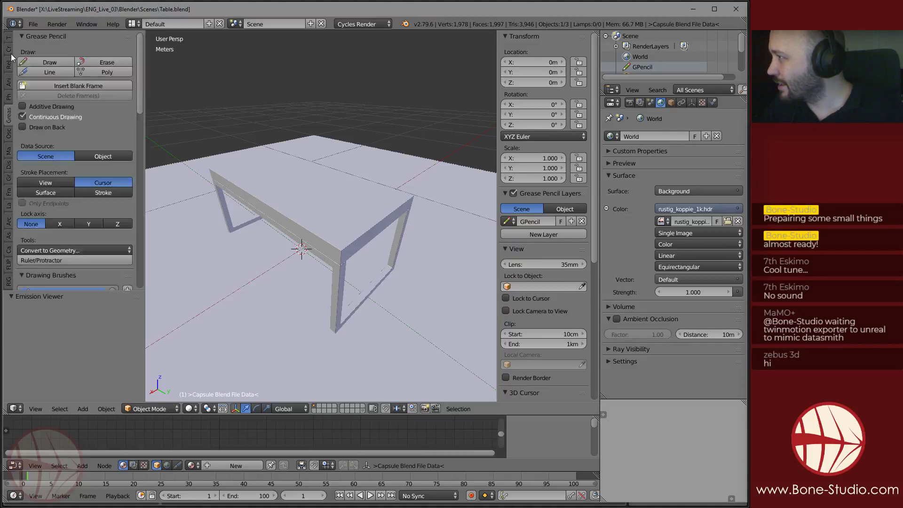
Enlarge the tool shelf above Emission Viewer and leave only Auto Mirror, Dynamic sky and Modify Pivot expanded among the general tools.
{"action": "left_click", "coordinate": [74, 99]}
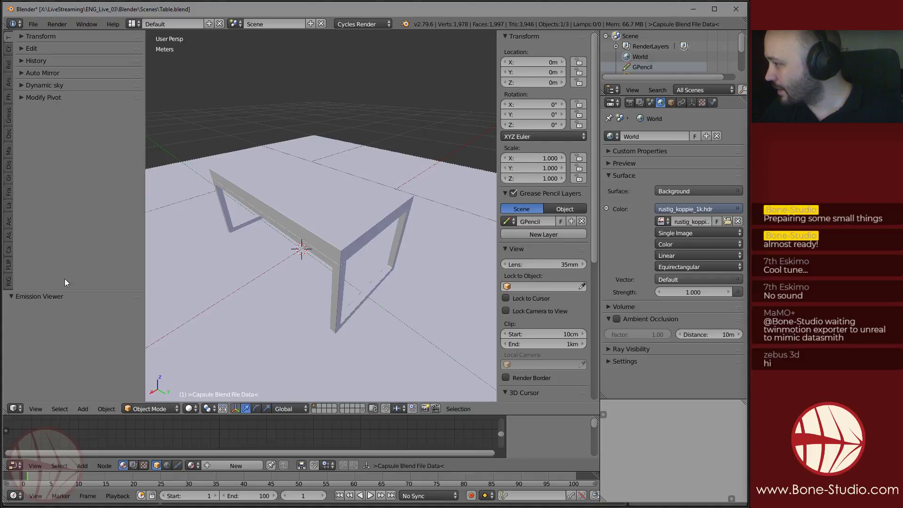
{"action": "left_click_drag", "start_coordinate": [71, 289], "coordinate": [75, 367]}
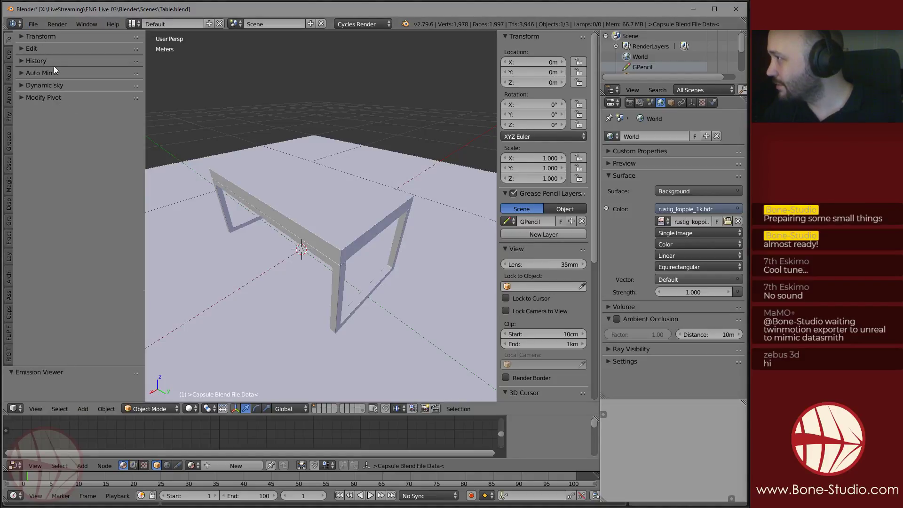
{"action": "left_click_drag", "start_coordinate": [50, 98], "coordinate": [46, 36]}
{"action": "left_click", "coordinate": [55, 34]}
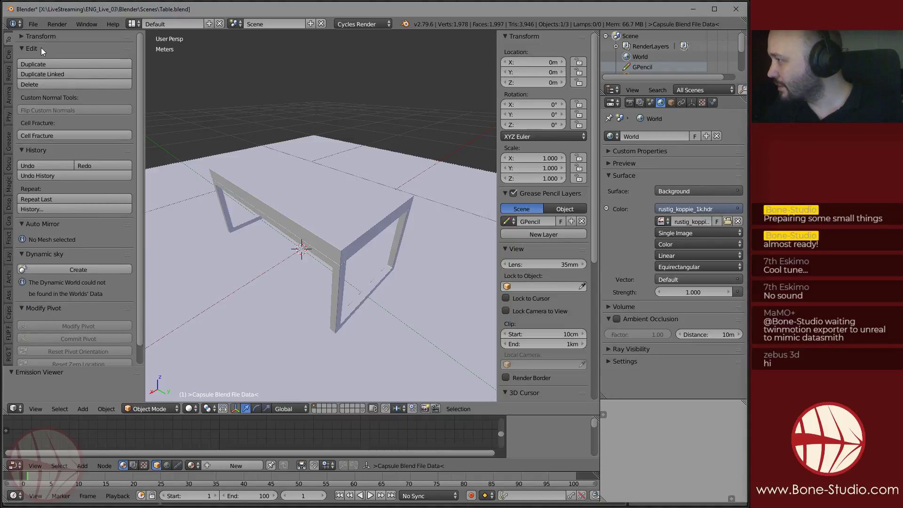
{"action": "left_click", "coordinate": [41, 47]}
{"action": "left_click", "coordinate": [42, 61]}
Search the available commands for "capsu".
{"action": "key", "text": "space"}
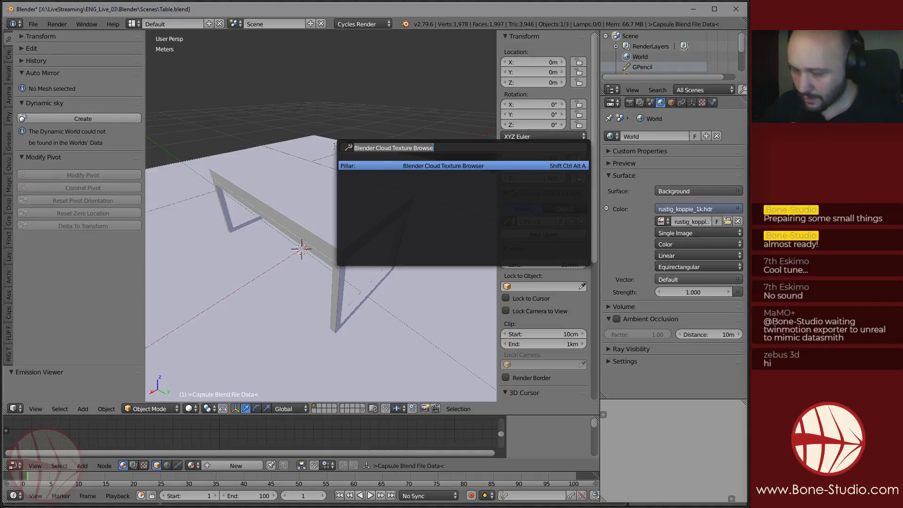
{"action": "type", "text": "capsu"}
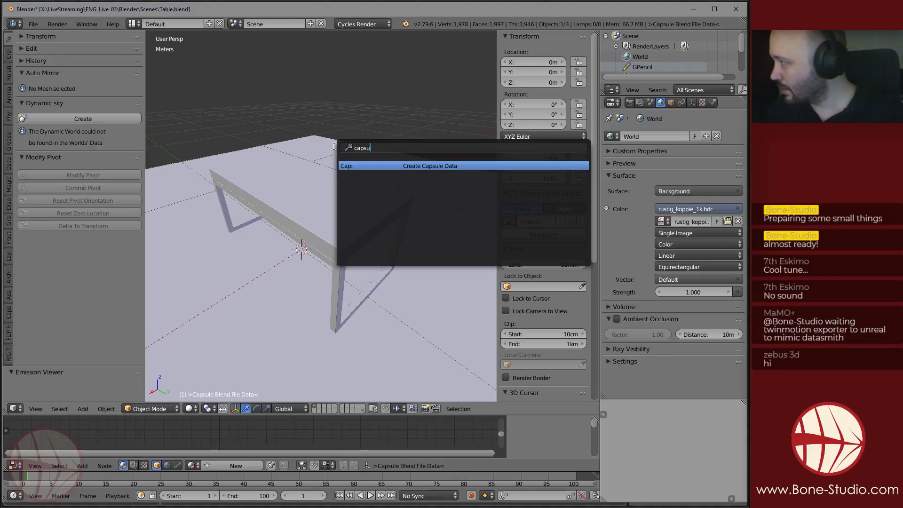
Show the Create tools in the tool shelf and collapse all sections from Add Primitive to Archimesh.
{"action": "left_click", "coordinate": [9, 54]}
{"action": "left_click", "coordinate": [48, 26]}
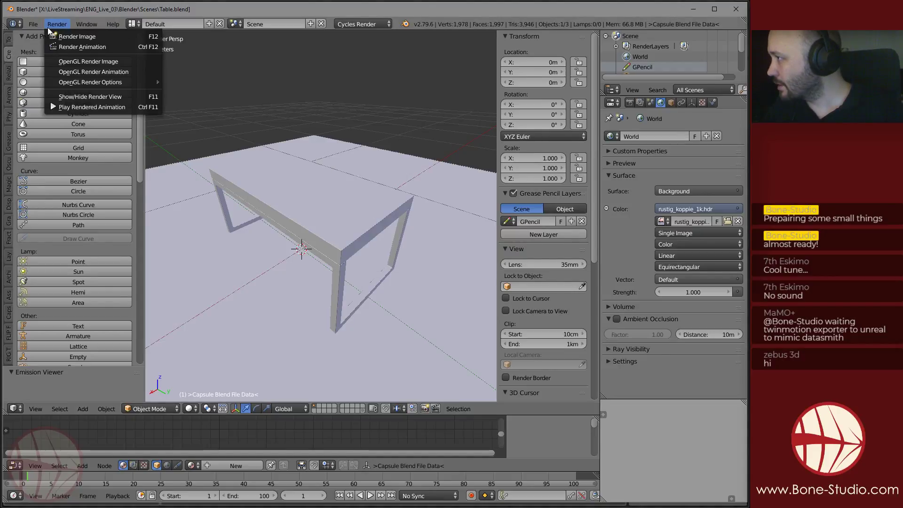
{"action": "left_click", "coordinate": [47, 24]}
{"action": "left_click", "coordinate": [50, 36]}
{"action": "left_click", "coordinate": [42, 134]}
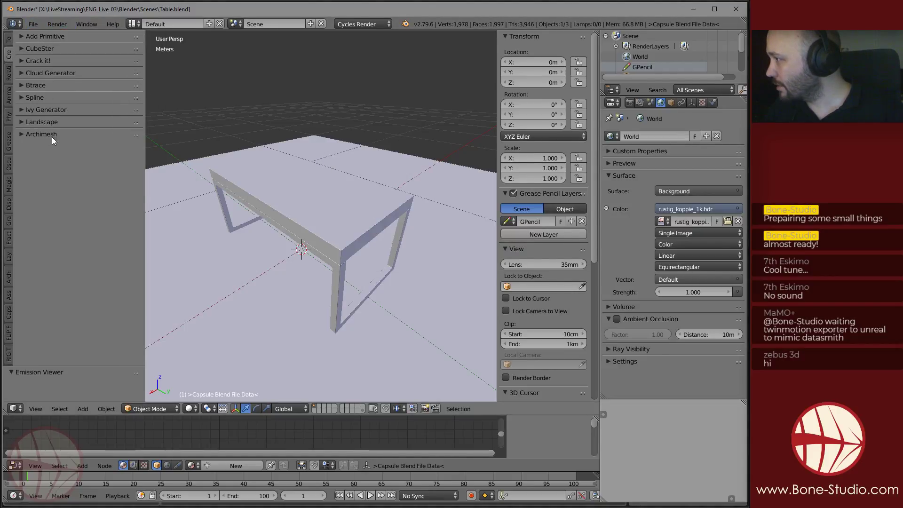
Go on to the Grease Pencil tools and collapse the Grease Pencil, Drawing Brushes and Brush Curves sections.
{"action": "left_click", "coordinate": [8, 73]}
{"action": "scroll", "coordinate": [8, 98], "scroll_direction": "down", "scroll_amount": 3}
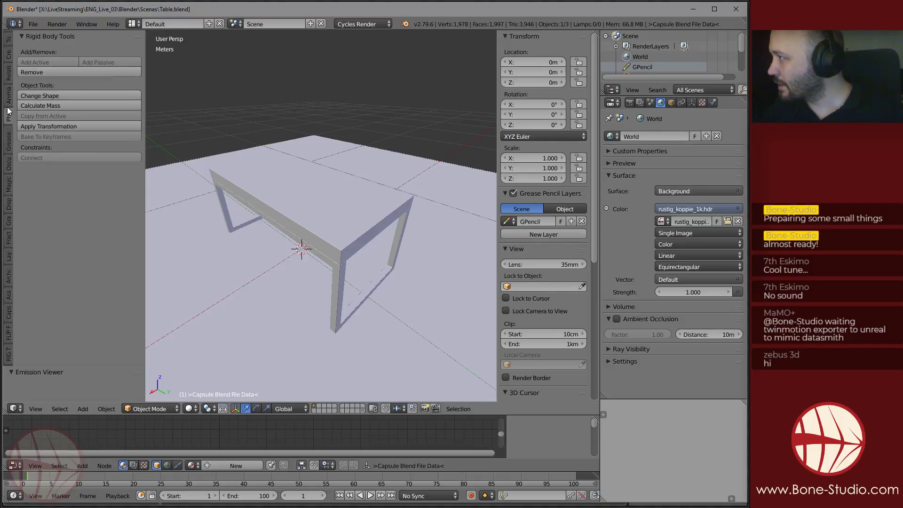
{"action": "left_click", "coordinate": [48, 36]}
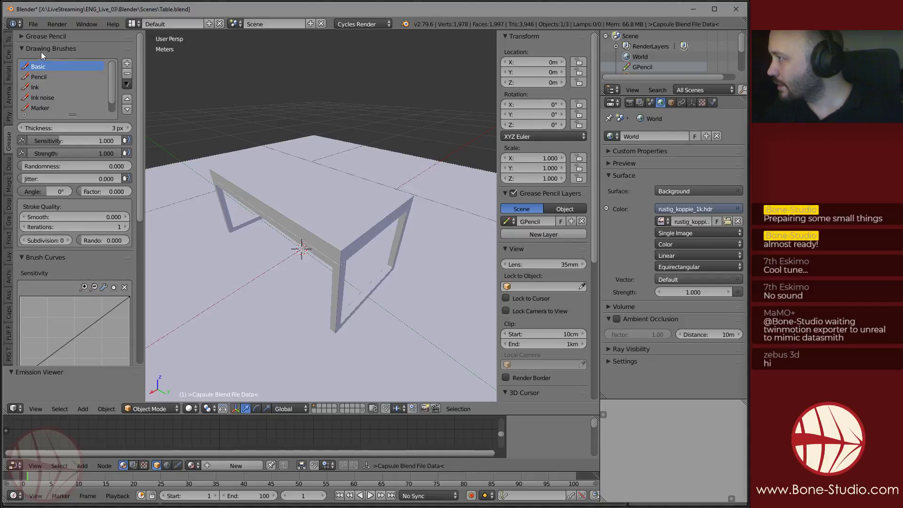
{"action": "left_click", "coordinate": [41, 49]}
{"action": "left_click", "coordinate": [46, 59]}
Go through the remaining tool categories to the Capsule export tools and widen the tool shelf.
{"action": "left_click", "coordinate": [11, 165]}
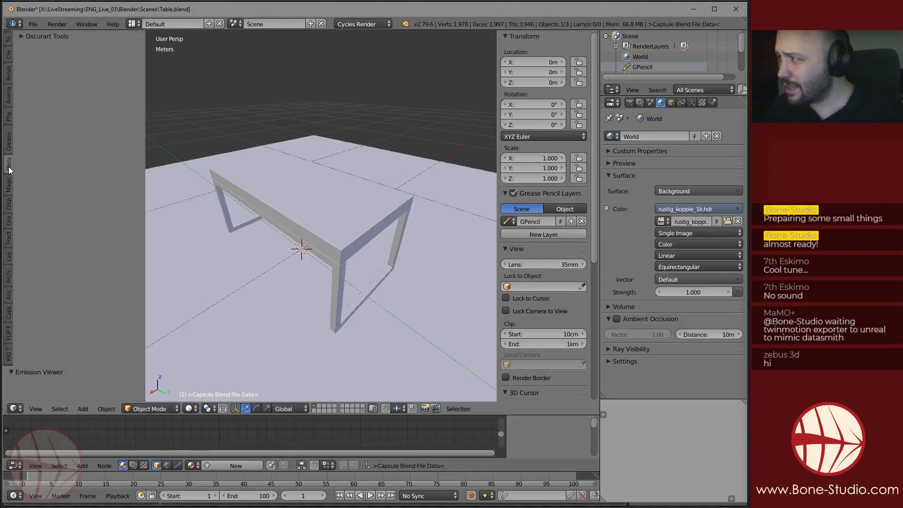
{"action": "scroll", "coordinate": [8, 171], "scroll_direction": "down", "scroll_amount": 4}
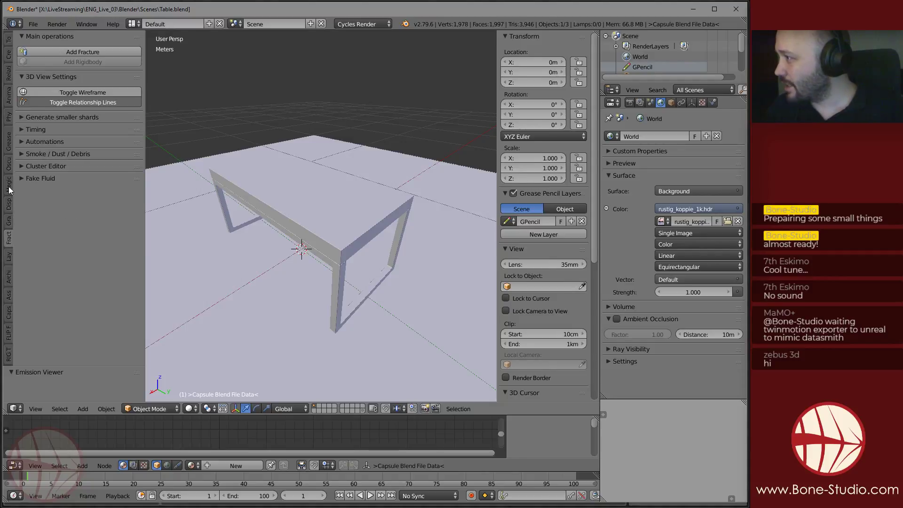
{"action": "scroll", "coordinate": [7, 225], "scroll_direction": "down", "scroll_amount": 1}
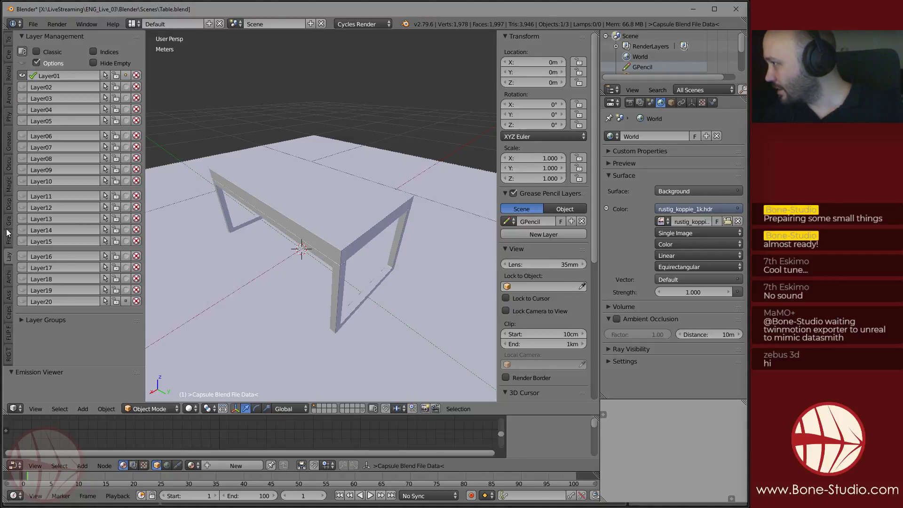
{"action": "scroll", "coordinate": [8, 259], "scroll_direction": "down", "scroll_amount": 1}
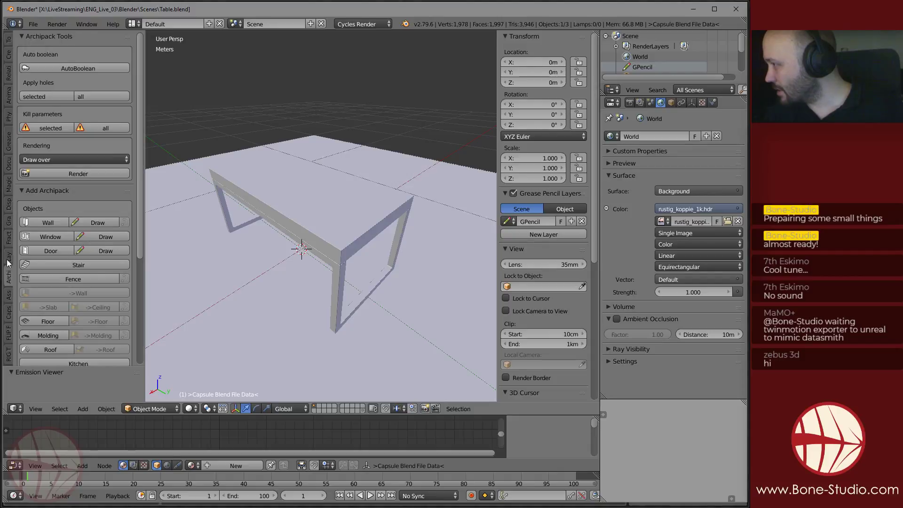
{"action": "scroll", "coordinate": [5, 264], "scroll_direction": "down", "scroll_amount": 1}
{"action": "scroll", "coordinate": [7, 276], "scroll_direction": "down", "scroll_amount": 1}
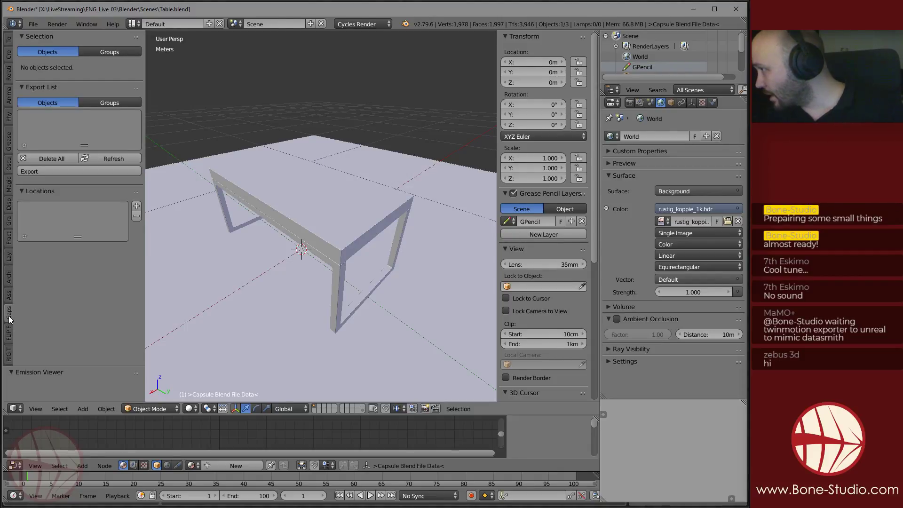
{"action": "left_click_drag", "start_coordinate": [143, 275], "coordinate": [190, 276]}
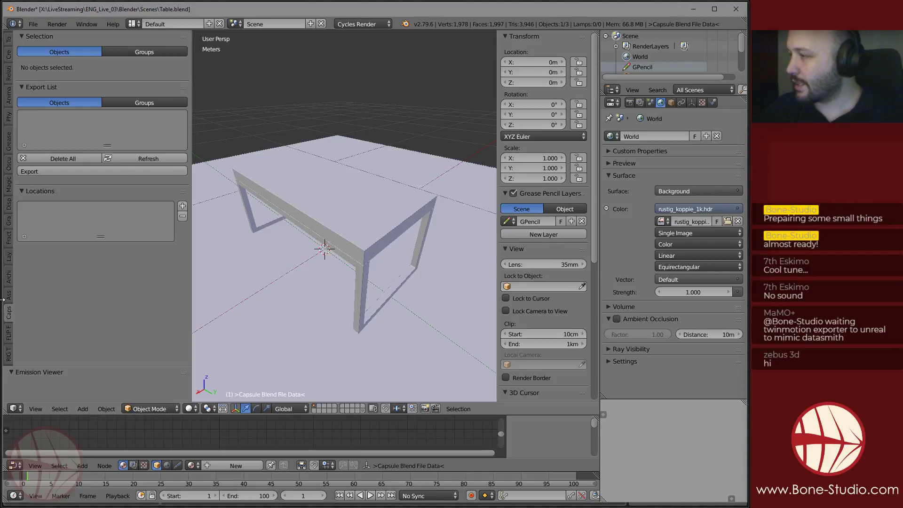
Select the table and inspect its Mesa_bajaTablero and Mesa_bajaPatas materials.
{"action": "right_click", "coordinate": [300, 190]}
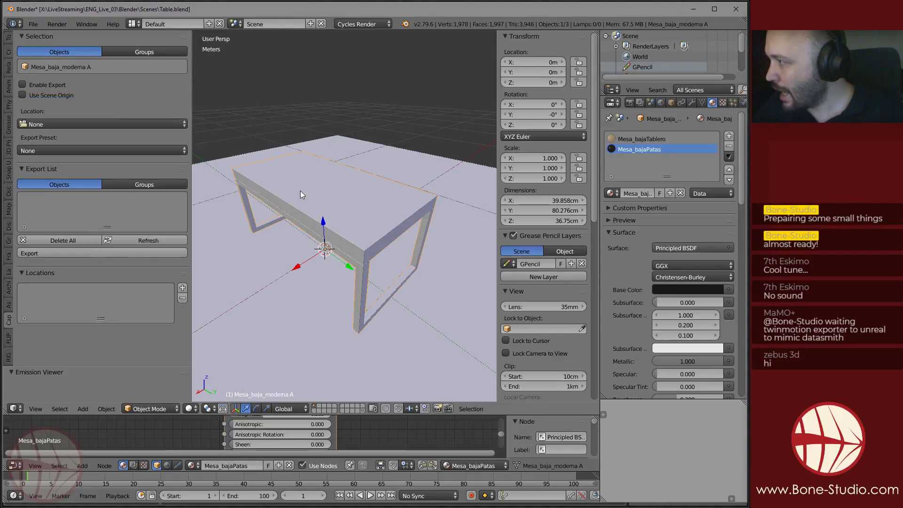
{"action": "middle_click_drag", "start_coordinate": [277, 174], "coordinate": [349, 199]}
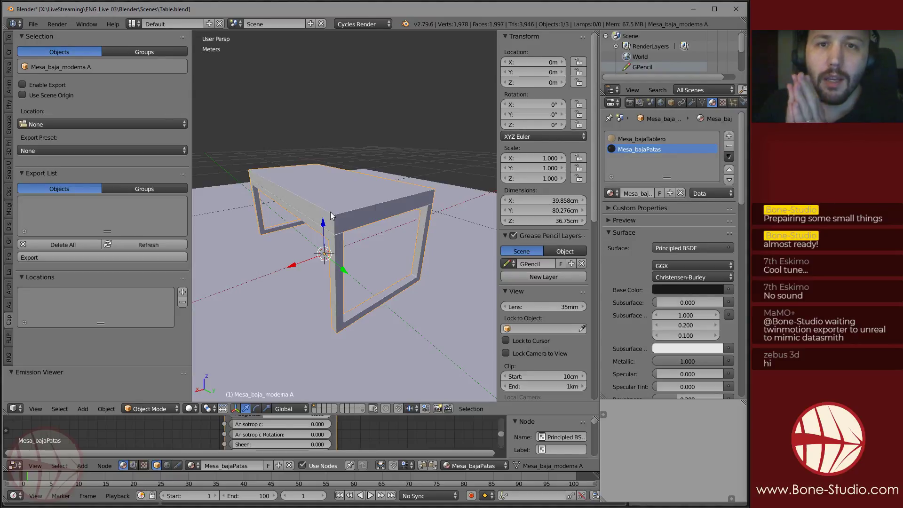
{"action": "left_click", "coordinate": [645, 139]}
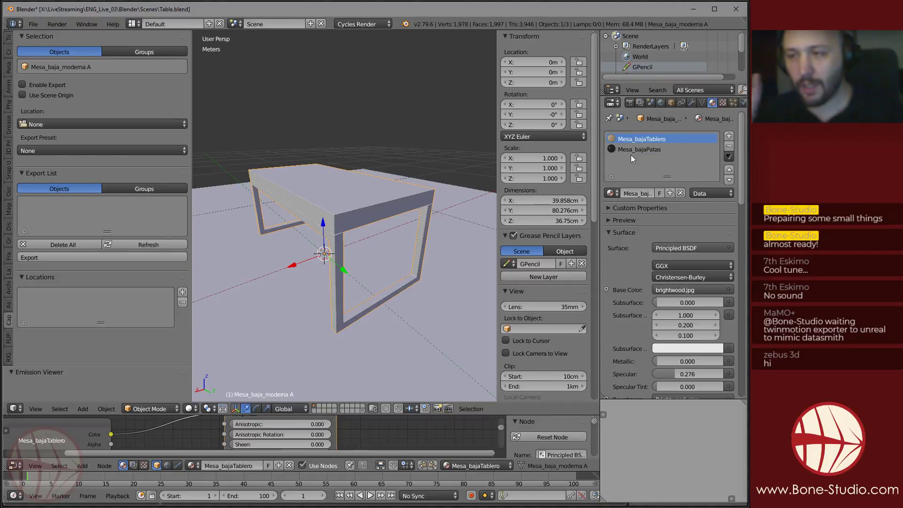
{"action": "left_click", "coordinate": [631, 153]}
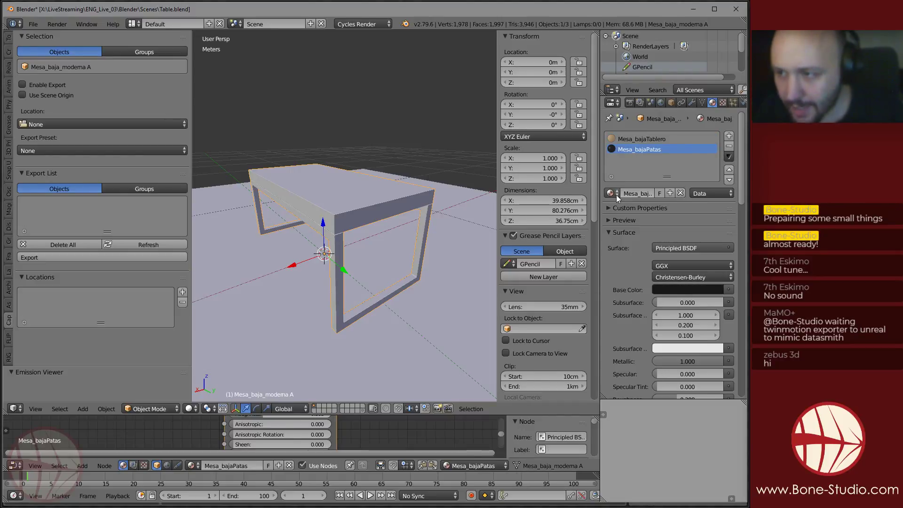
Try the Mesa_bajaTablero material in the table's second slot and reassign Mesa_bajaPatas to it.
{"action": "left_click", "coordinate": [614, 195]}
{"action": "left_click", "coordinate": [557, 289]}
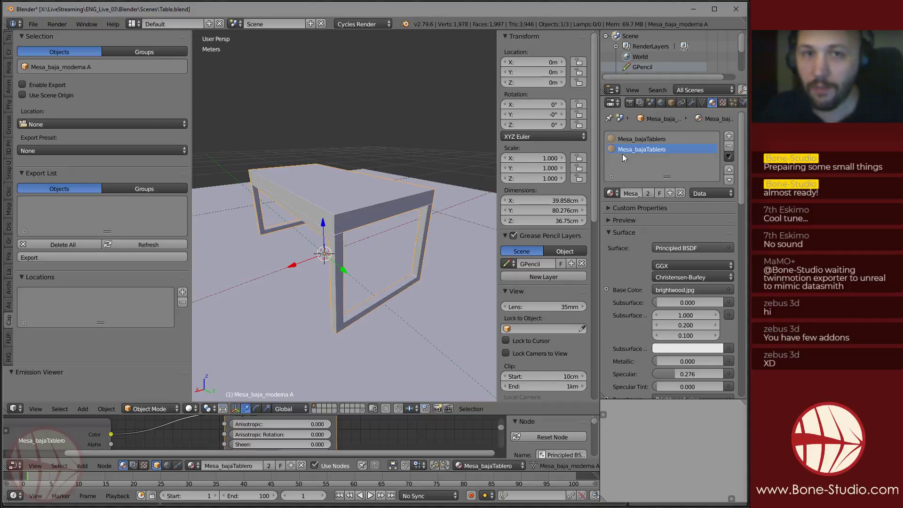
{"action": "left_click", "coordinate": [612, 193]}
{"action": "left_click", "coordinate": [541, 278]}
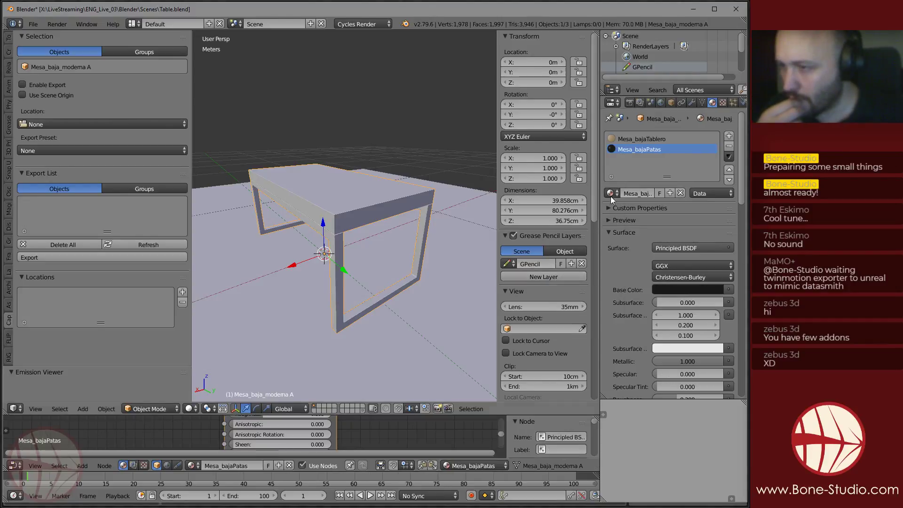
Rename the table's first material, Mesa_bajaTablero, as Table_Tabletop.
{"action": "double_click", "coordinate": [651, 139]}
{"action": "key", "text": "Home"}
{"action": "key", "text": "ctrl+a"}
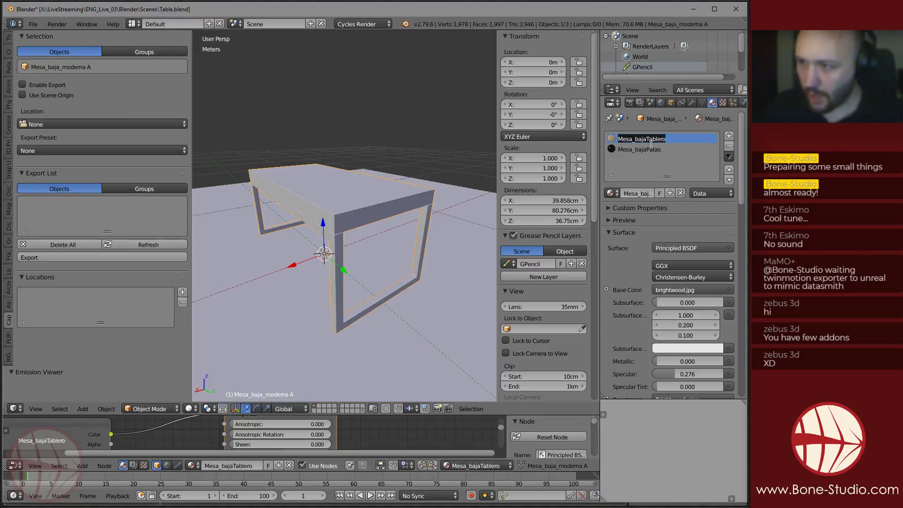
{"action": "key", "text": "Home"}
{"action": "key", "text": "shift+Right"}
{"action": "key", "text": "shift+Right"}
{"action": "key", "text": "shift+Right"}
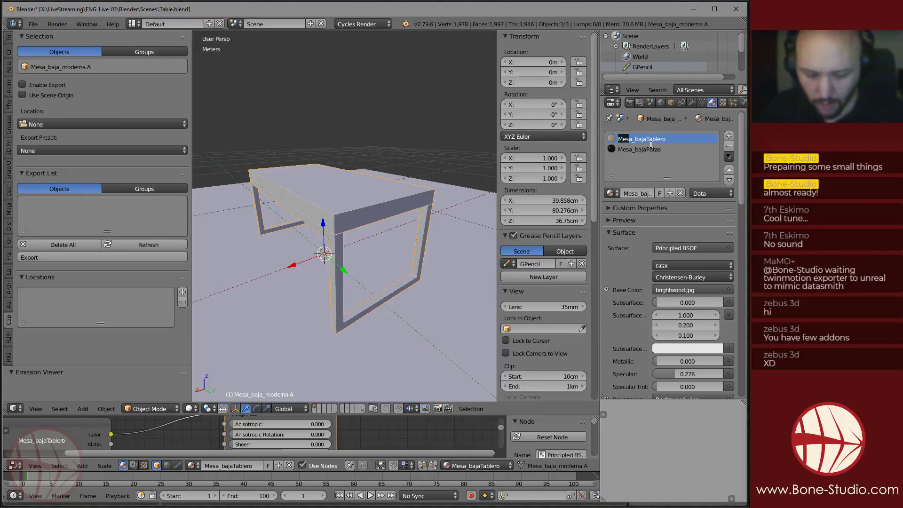
{"action": "key", "text": "shift+Right"}
{"action": "type", "text": "T"}
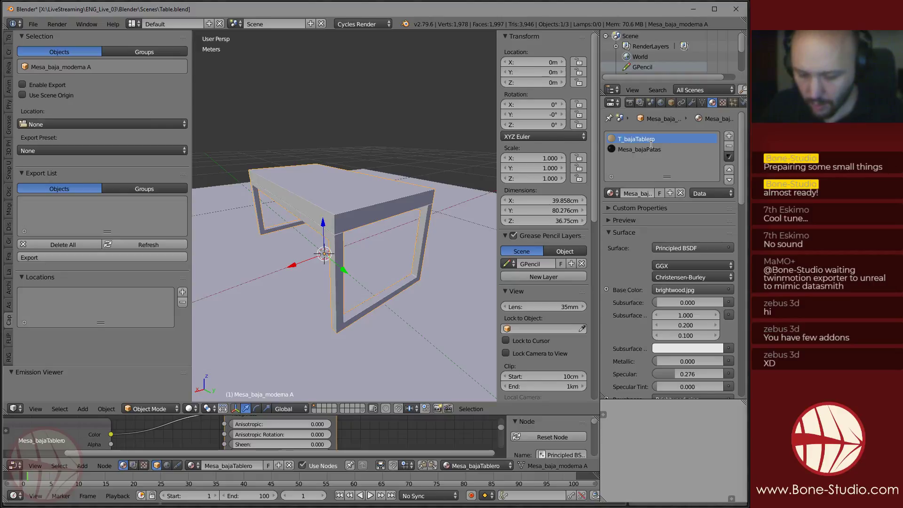
{"action": "type", "text": "able"}
{"action": "key", "text": "Right"}
{"action": "key", "text": "shift+End"}
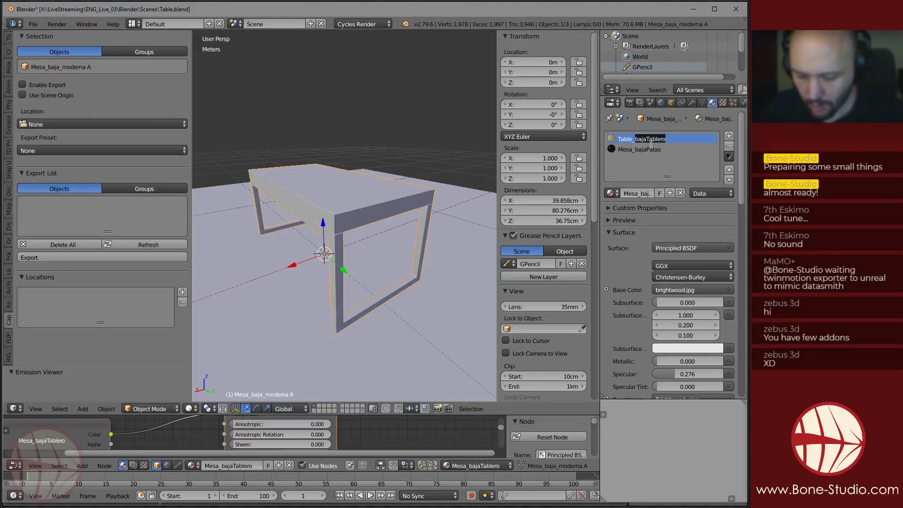
{"action": "type", "text": "Tabletop"}
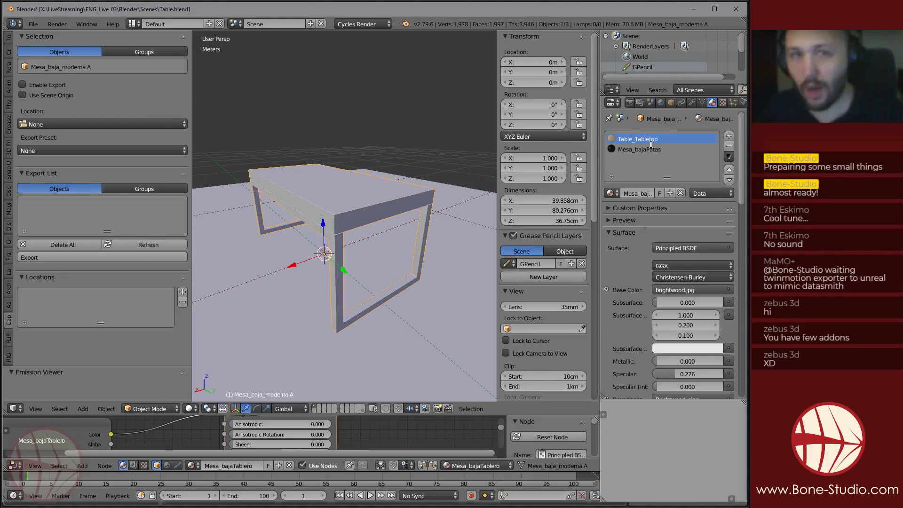
{"action": "key", "text": "Return"}
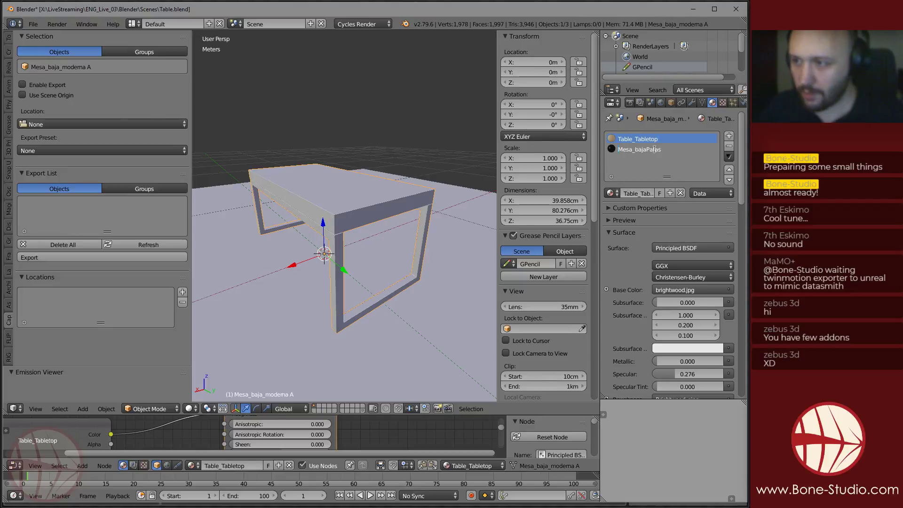
Rename the table's second material, Mesa_bajaPatas, as Table_Low.
{"action": "key", "text": "shift+Right"}
{"action": "key", "text": "shift+Right"}
{"action": "key", "text": "shift+Right"}
{"action": "type", "text": "Table"}
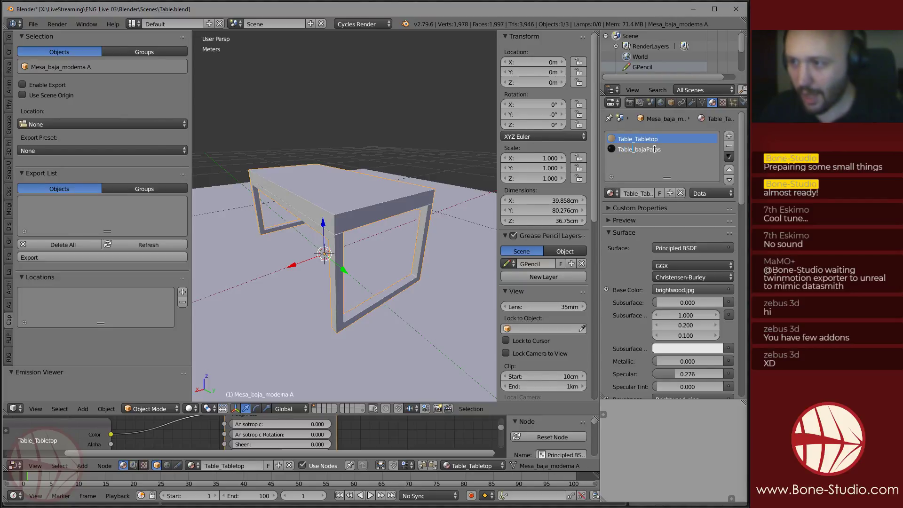
{"action": "key", "text": "Right"}
{"action": "key", "text": "shift+End"}
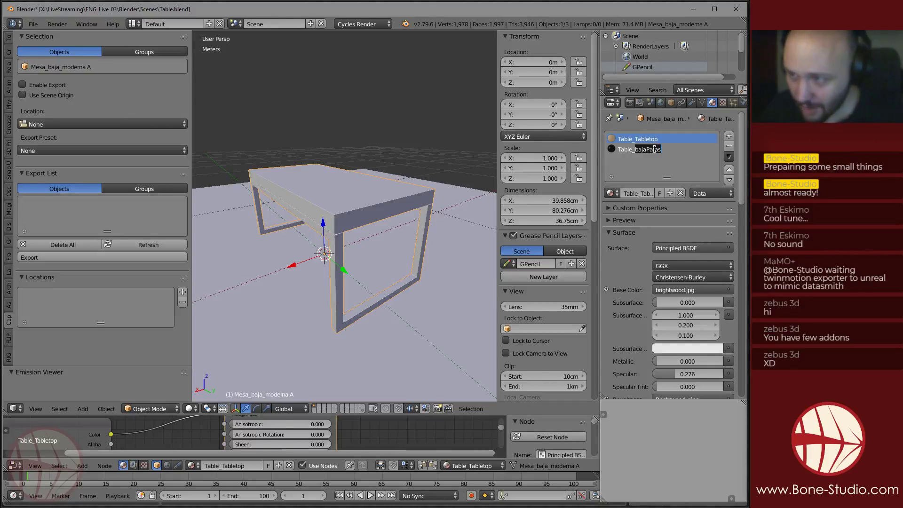
{"action": "type", "text": "L"}
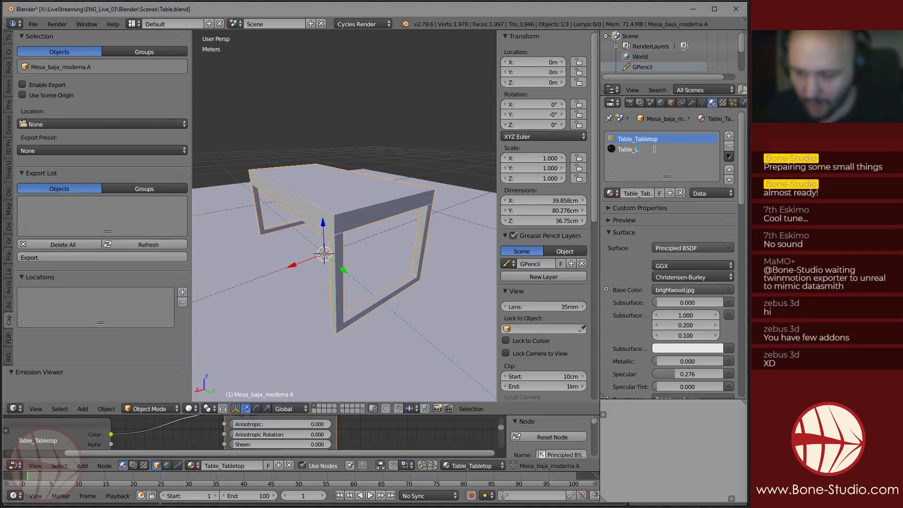
{"action": "type", "text": "ow"}
{"action": "key", "text": "Return"}
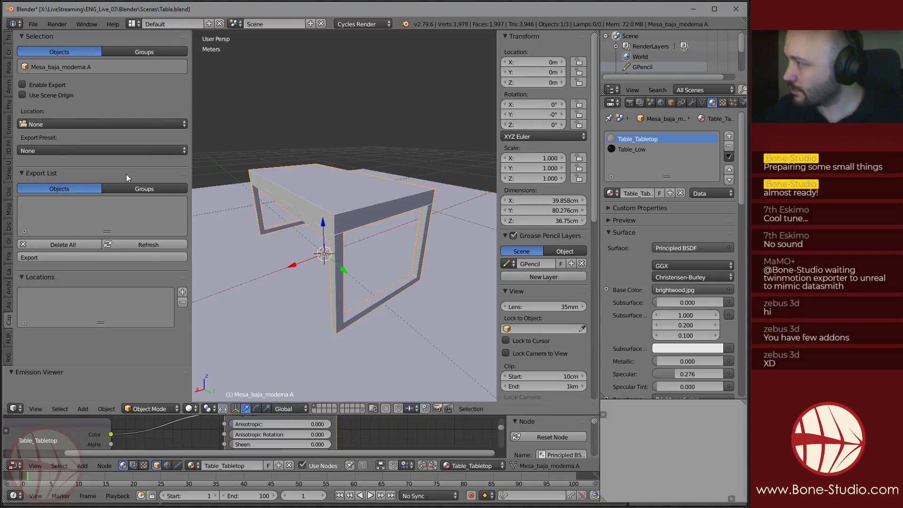
Enable export for the selected table so it is added to the Capsule export list.
{"action": "middle_click_drag", "start_coordinate": [330, 180], "coordinate": [258, 186]}
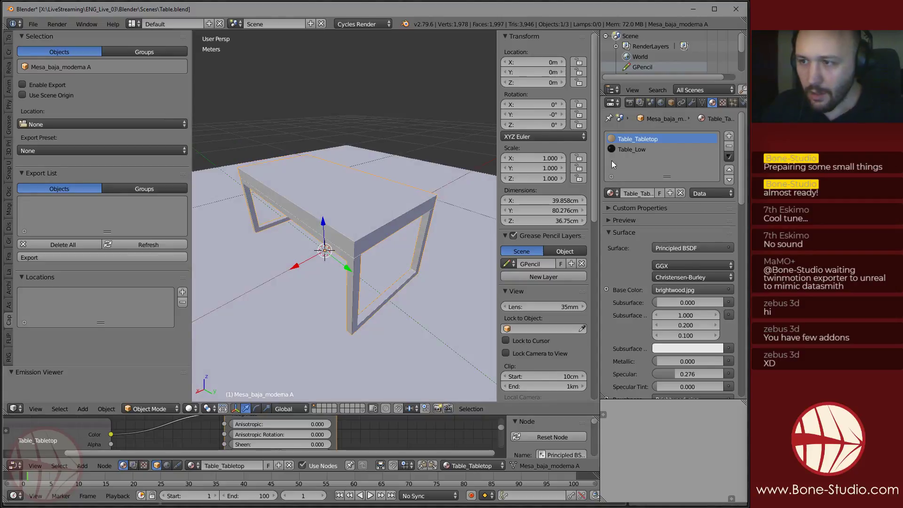
{"action": "middle_click_drag", "start_coordinate": [476, 230], "coordinate": [458, 219]}
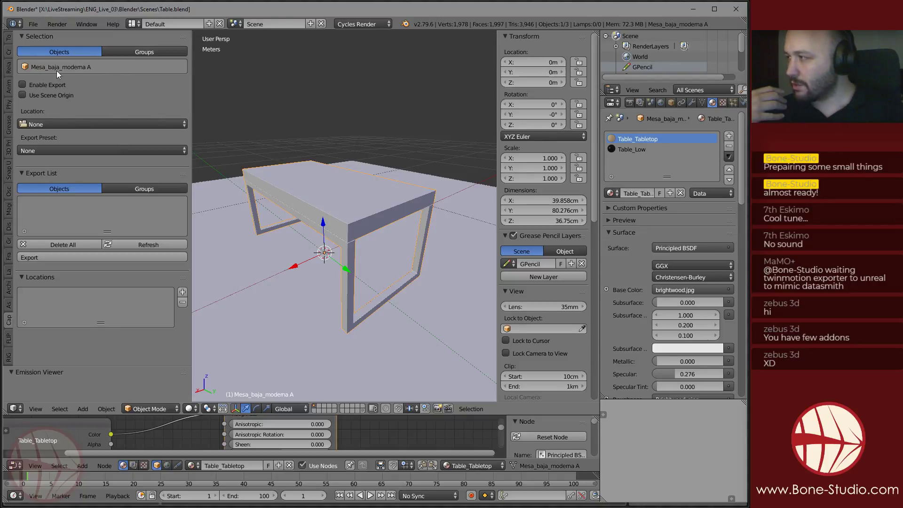
{"action": "left_click", "coordinate": [35, 84]}
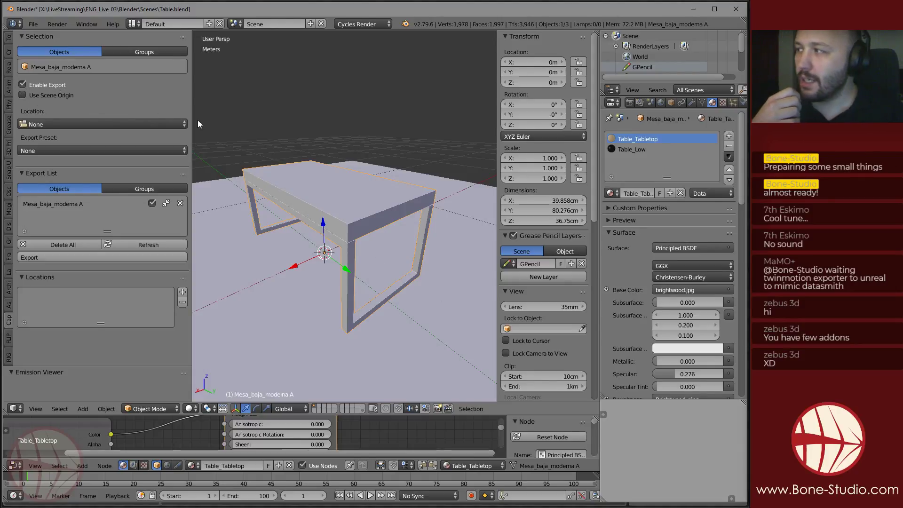
Duplicate the table and place the copy beside the original, moving it only in the horizontal plane.
{"action": "middle_click_drag", "start_coordinate": [198, 124], "coordinate": [434, 250]}
{"action": "key", "text": "shift+d"}
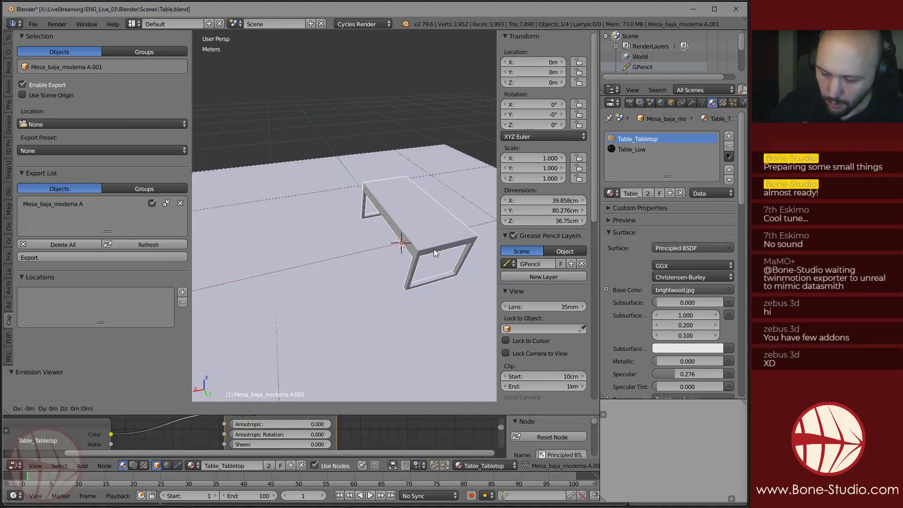
{"action": "key", "text": "shift+z"}
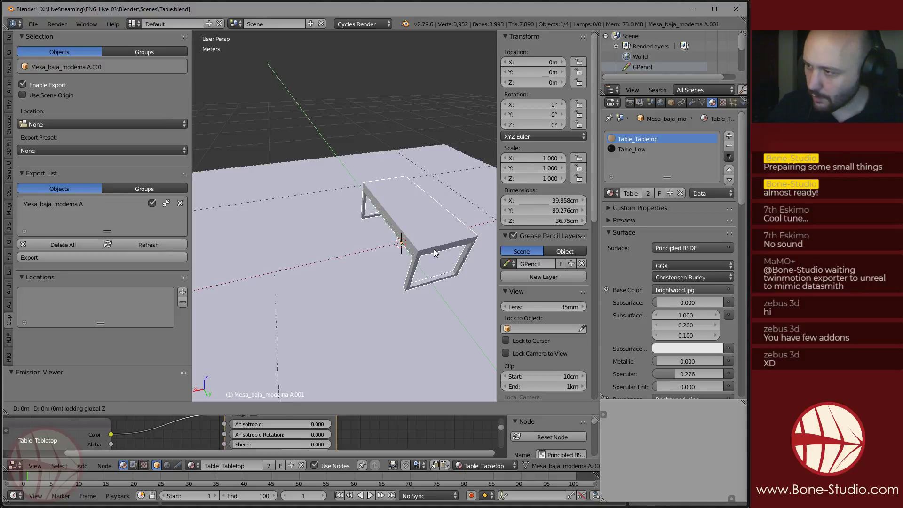
{"action": "left_click", "coordinate": [272, 225]}
{"action": "middle_click_drag", "start_coordinate": [272, 225], "coordinate": [216, 178]}
Rename the duplicated table object as Table_Out_Center.
{"action": "scroll", "coordinate": [552, 284], "scroll_direction": "down", "scroll_amount": 6}
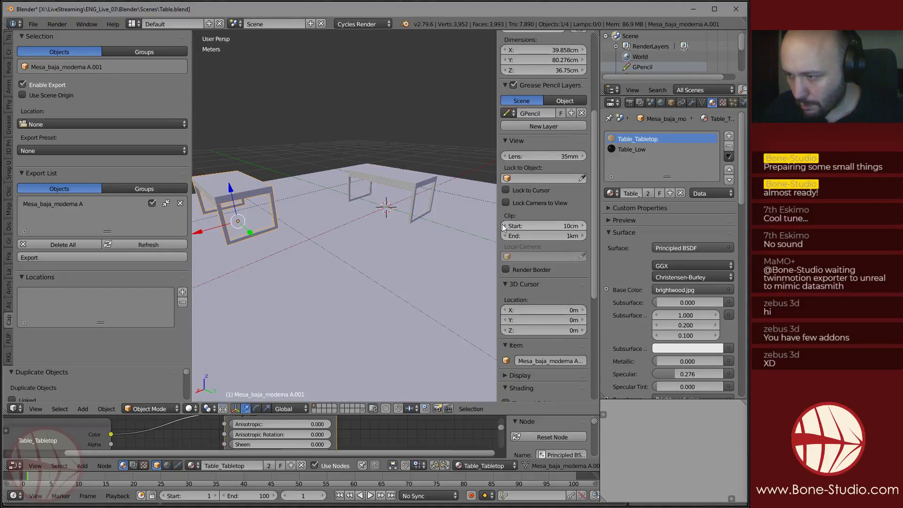
{"action": "scroll", "coordinate": [551, 267], "scroll_direction": "down", "scroll_amount": 5}
{"action": "left_click", "coordinate": [547, 267]}
{"action": "type", "text": "Table"}
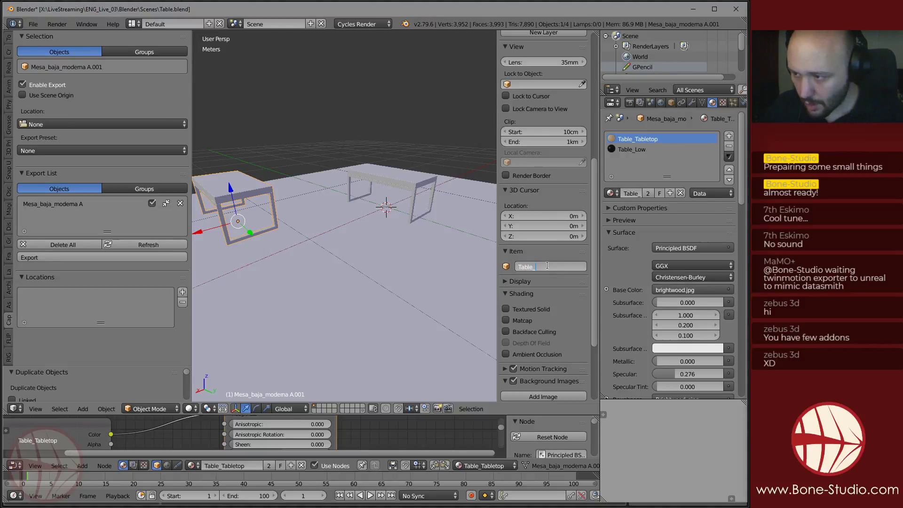
{"action": "type", "text": "_Out_C"}
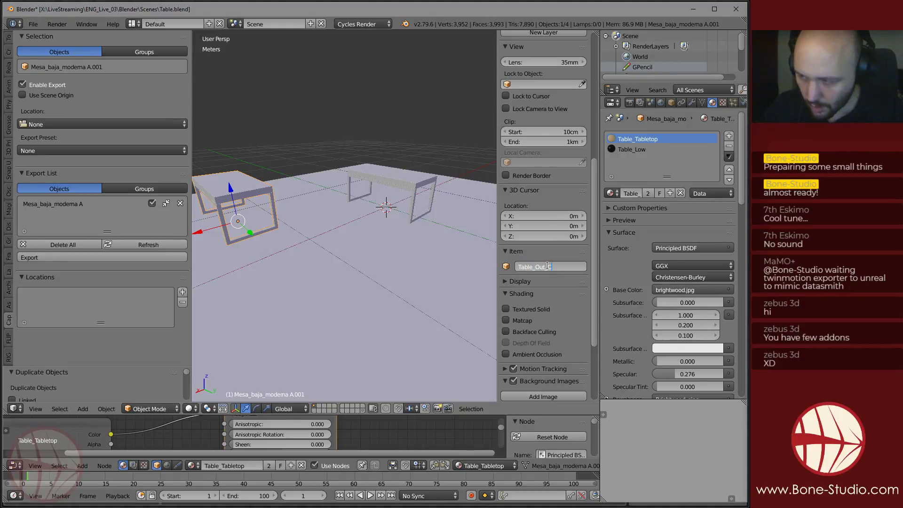
{"action": "type", "text": "orner"}
{"action": "key", "text": "Return"}
Select the original table at the scene origin and rename it as Table_Center.
{"action": "right_click", "coordinate": [402, 178]}
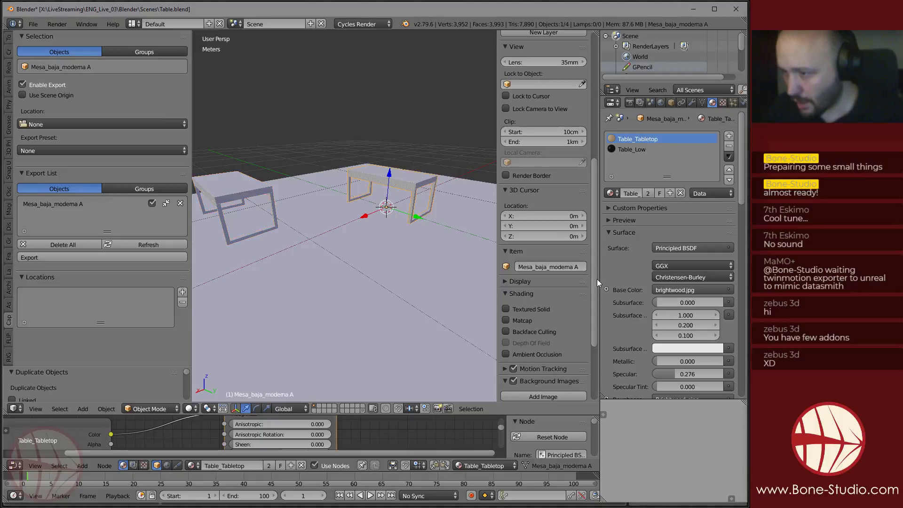
{"action": "left_click", "coordinate": [571, 266]}
{"action": "type", "text": "Table_C"}
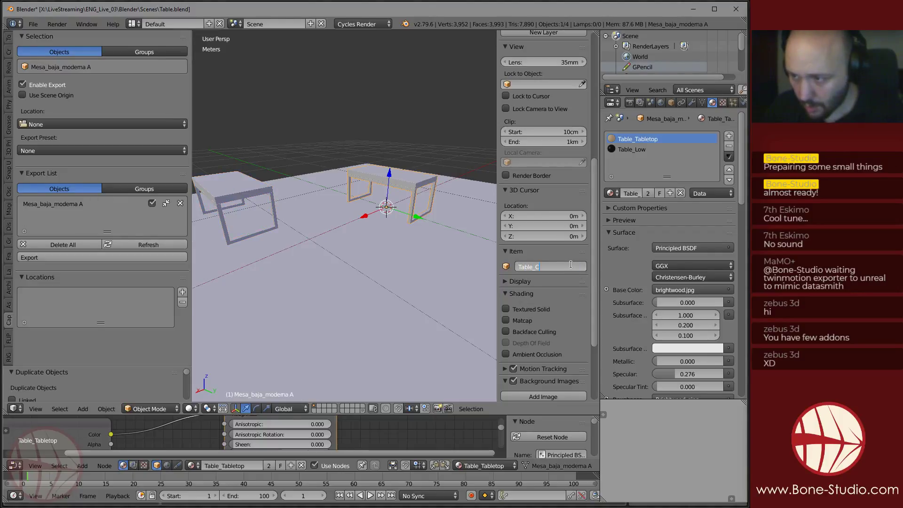
{"action": "type", "text": "enter"}
{"action": "key", "text": "Return"}
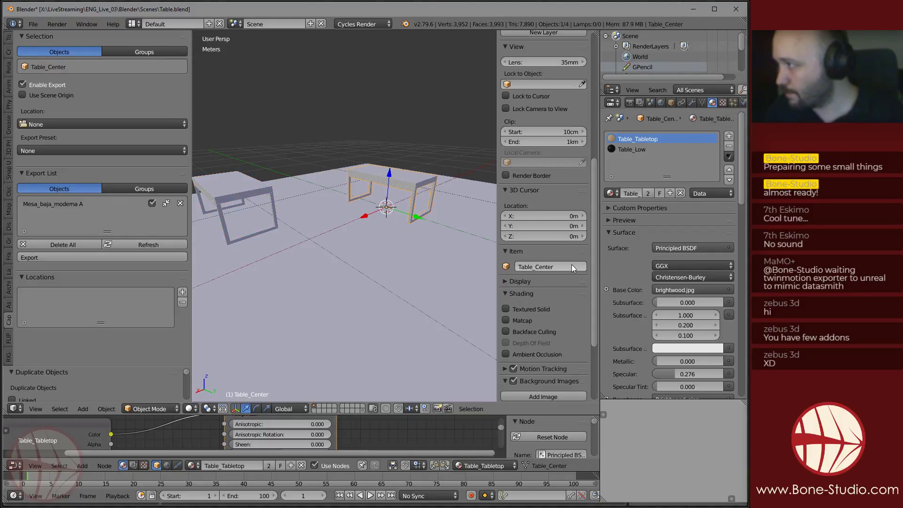
Remove the outdated table entry from the export list and enable export for both Table_Center and Table_Out_Center.
{"action": "right_click", "coordinate": [240, 189]}
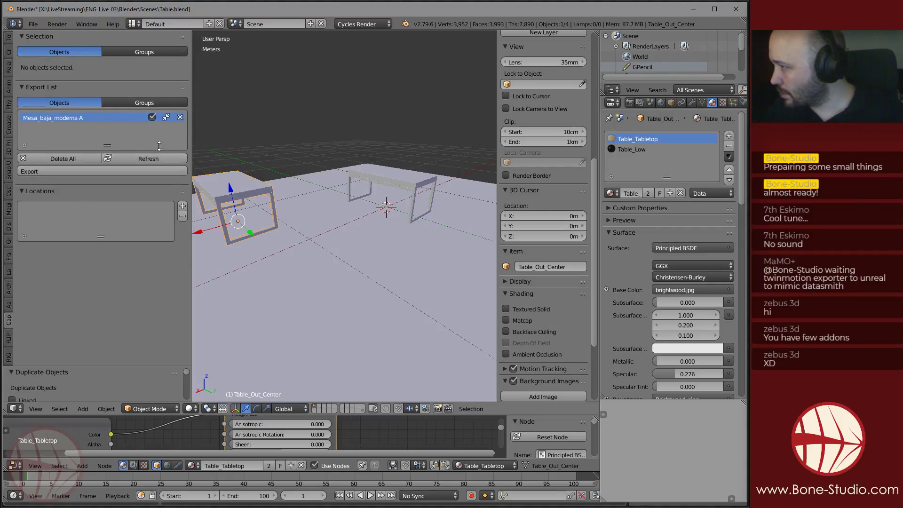
{"action": "left_click", "coordinate": [180, 118]}
{"action": "right_click", "coordinate": [364, 178]}
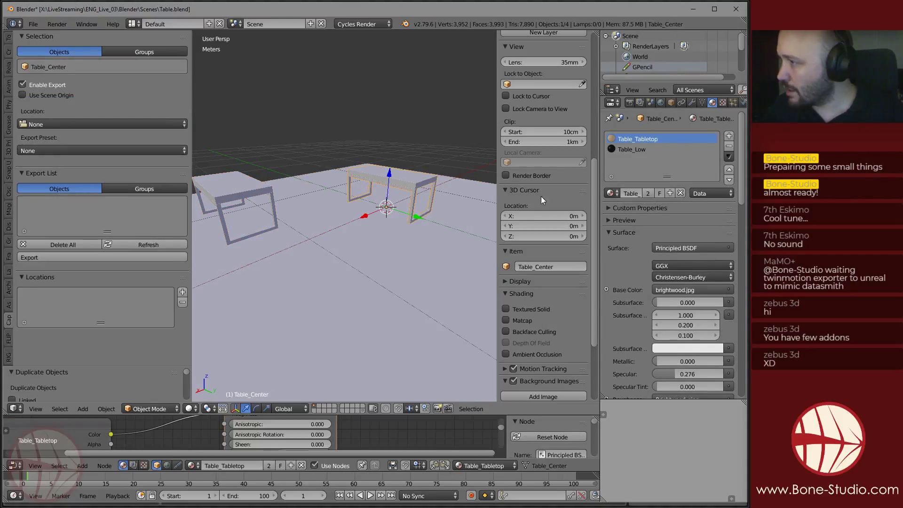
{"action": "left_click", "coordinate": [22, 85]}
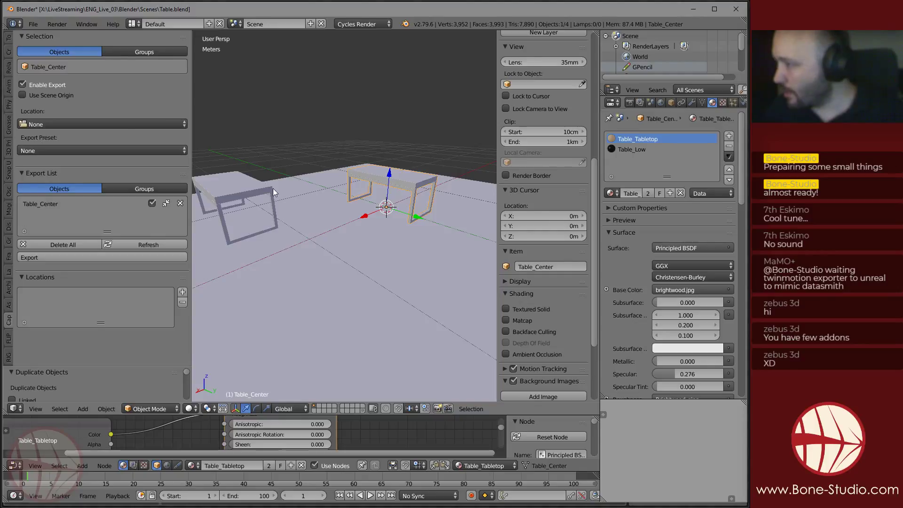
{"action": "right_click", "coordinate": [271, 190]}
{"action": "left_click", "coordinate": [47, 86]}
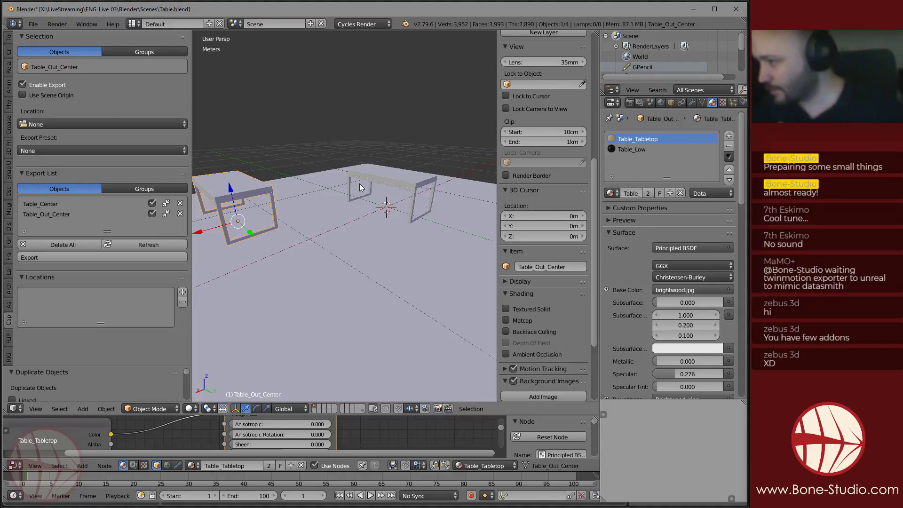
Move Table_Center away from the scene origin in the horizontal plane, by about -86 cm in X.
{"action": "right_click", "coordinate": [421, 216]}
{"action": "key", "text": "g"}
{"action": "key", "text": "shift+z"}
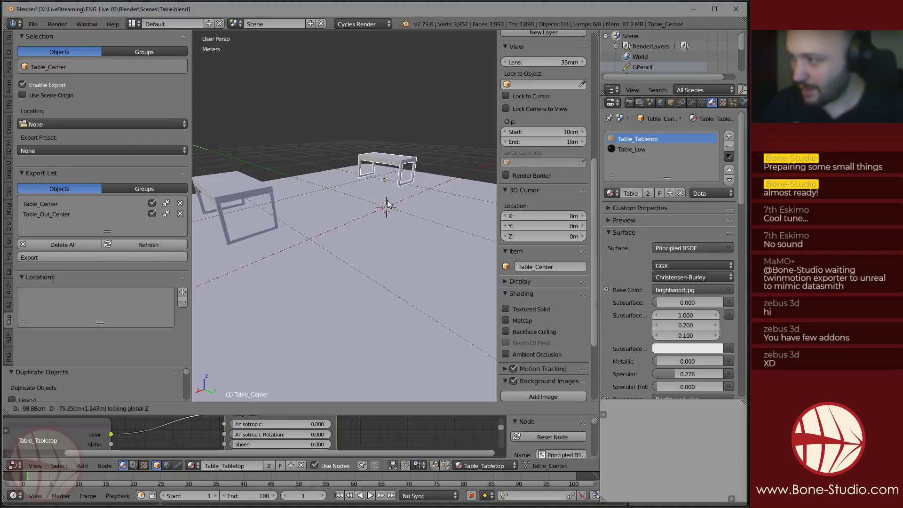
{"action": "left_click", "coordinate": [380, 200]}
{"action": "middle_click_drag", "start_coordinate": [397, 204], "coordinate": [377, 214]}
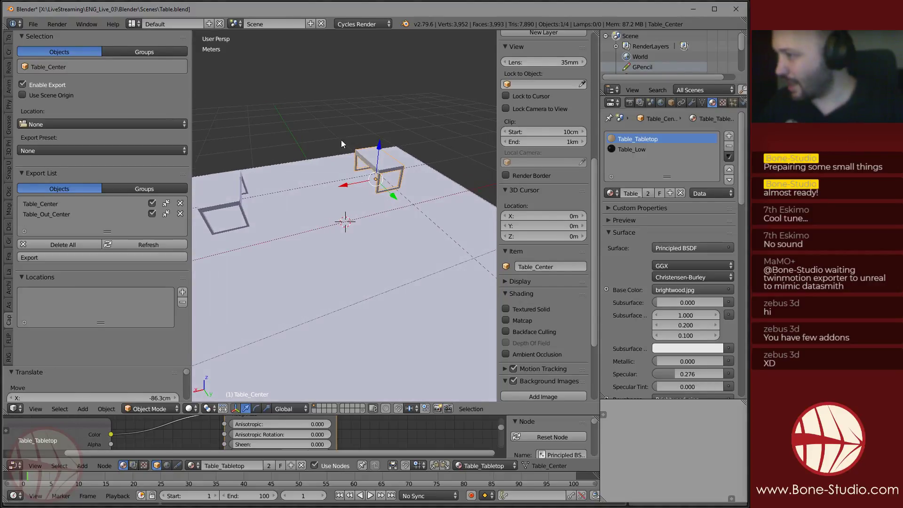
Turn on Use Scene Origin for the export of Table_Center.
{"action": "right_click", "coordinate": [228, 194]}
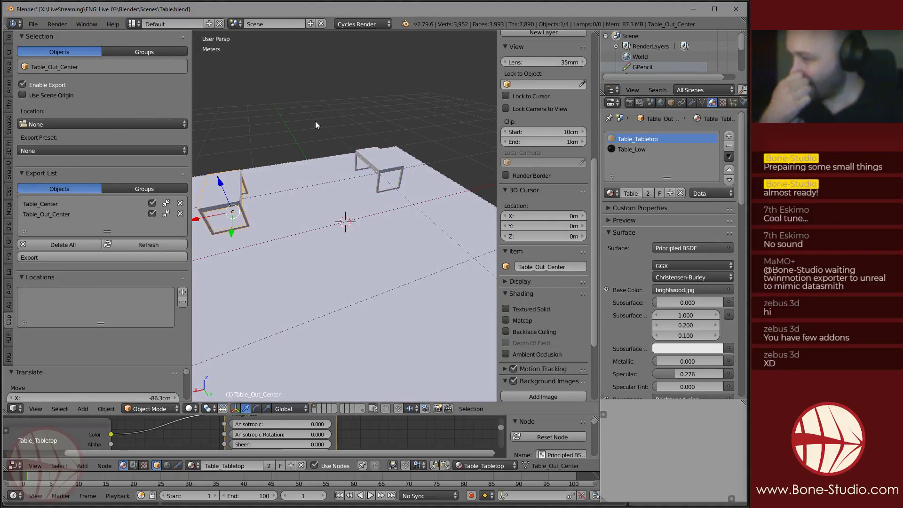
{"action": "right_click", "coordinate": [382, 162]}
{"action": "left_click", "coordinate": [41, 97]}
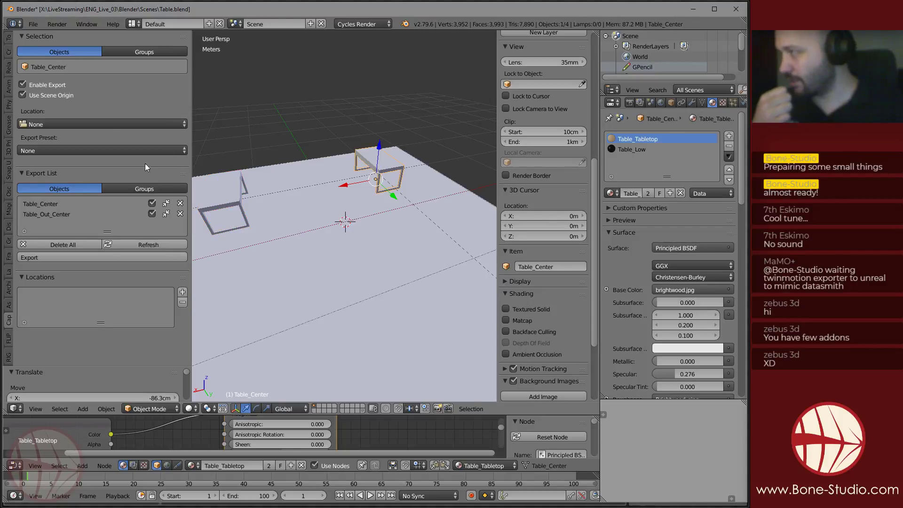
Add an export location pointing to X:\LiveStreaming\ENG_Live_03\Blender\Export\ with Relative Path turned off.
{"action": "middle_click_drag", "start_coordinate": [303, 188], "coordinate": [342, 184]}
{"action": "middle_click_drag", "start_coordinate": [217, 119], "coordinate": [364, 211]}
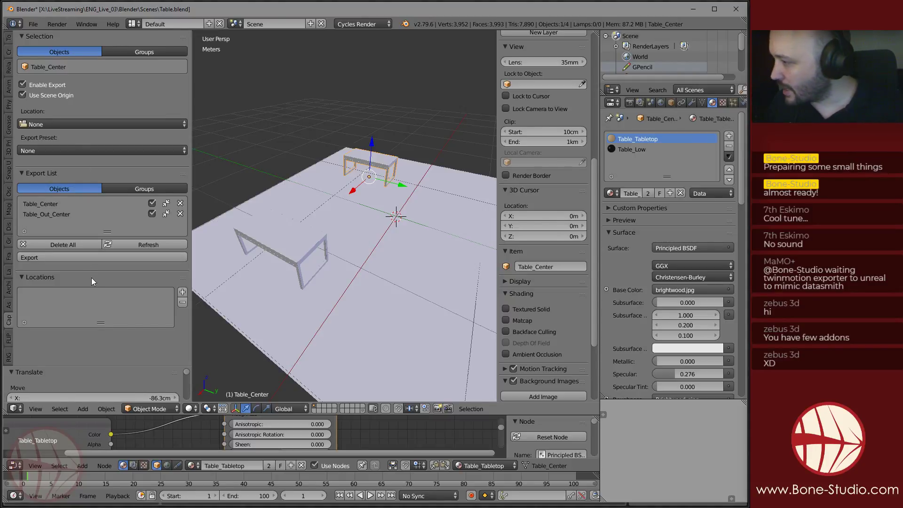
{"action": "left_click", "coordinate": [183, 292]}
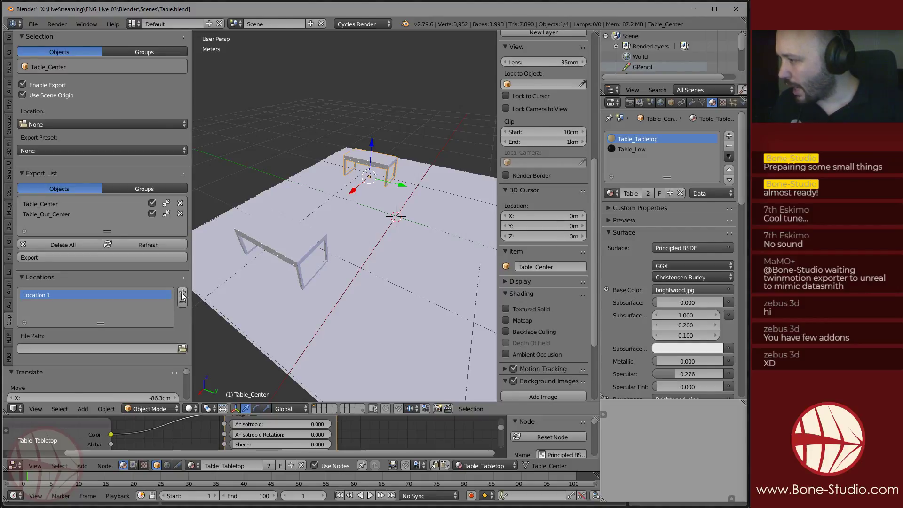
{"action": "left_click", "coordinate": [185, 350]}
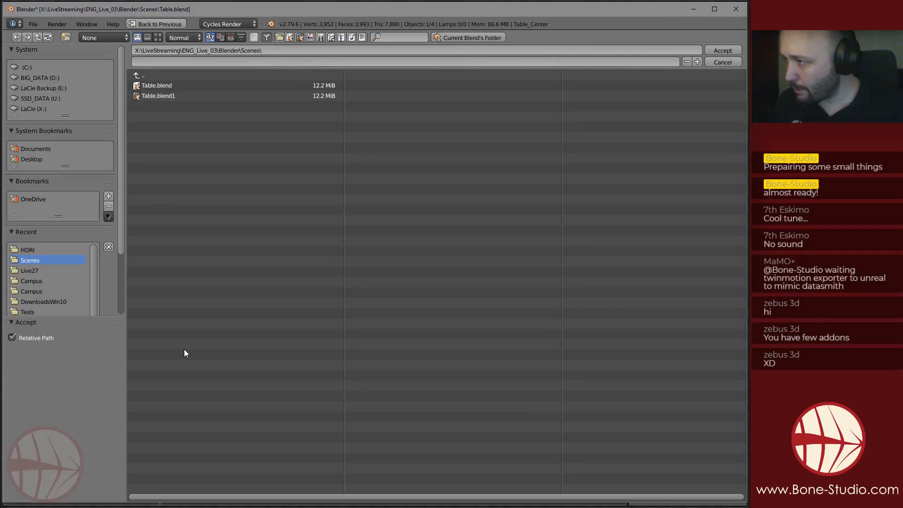
{"action": "left_click", "coordinate": [33, 271]}
{"action": "left_click", "coordinate": [138, 76]}
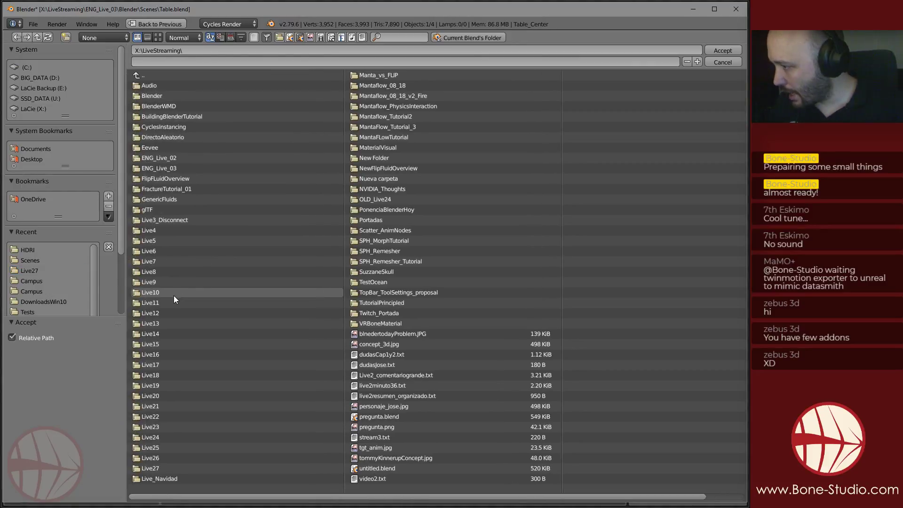
{"action": "left_click", "coordinate": [157, 169]}
{"action": "left_click", "coordinate": [154, 86]}
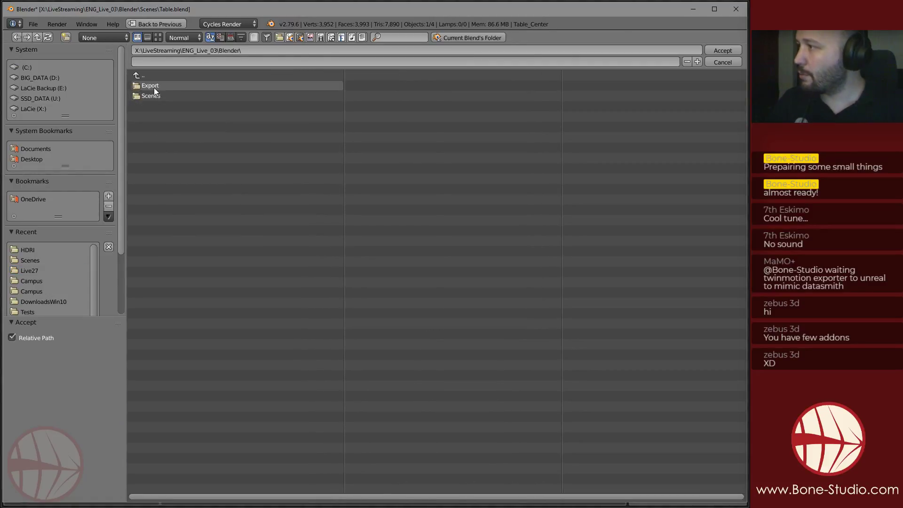
{"action": "left_click", "coordinate": [153, 85]}
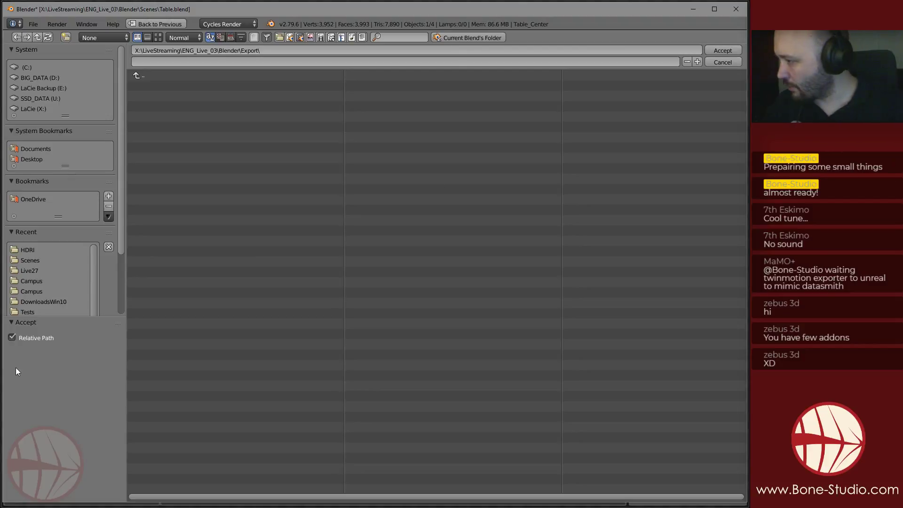
{"action": "left_click", "coordinate": [19, 337]}
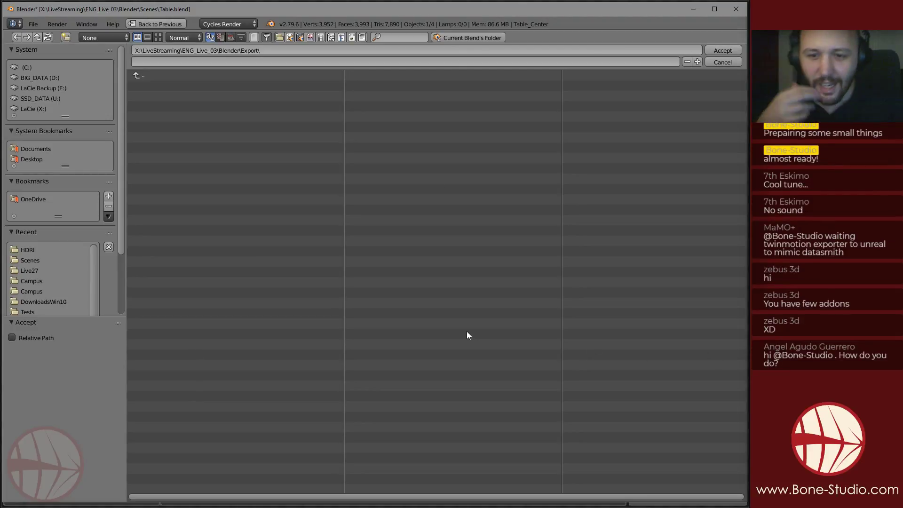
{"action": "left_click", "coordinate": [727, 51]}
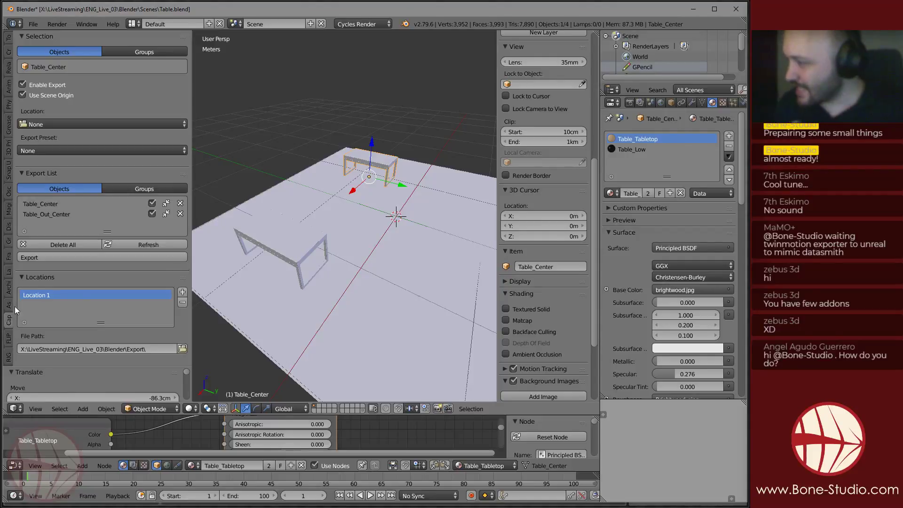
Rename the new export location as Export_Path.
{"action": "double_click", "coordinate": [45, 295]}
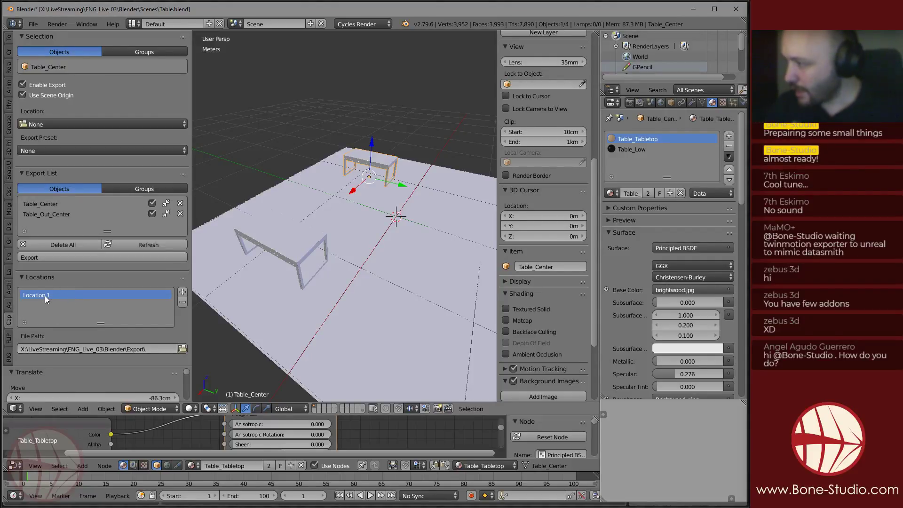
{"action": "type", "text": "Tab"}
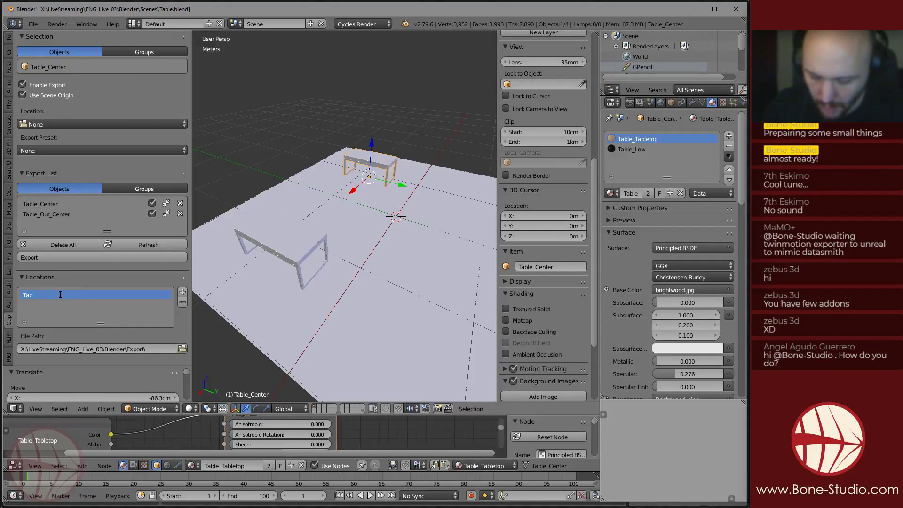
{"action": "type", "text": "le_Path"}
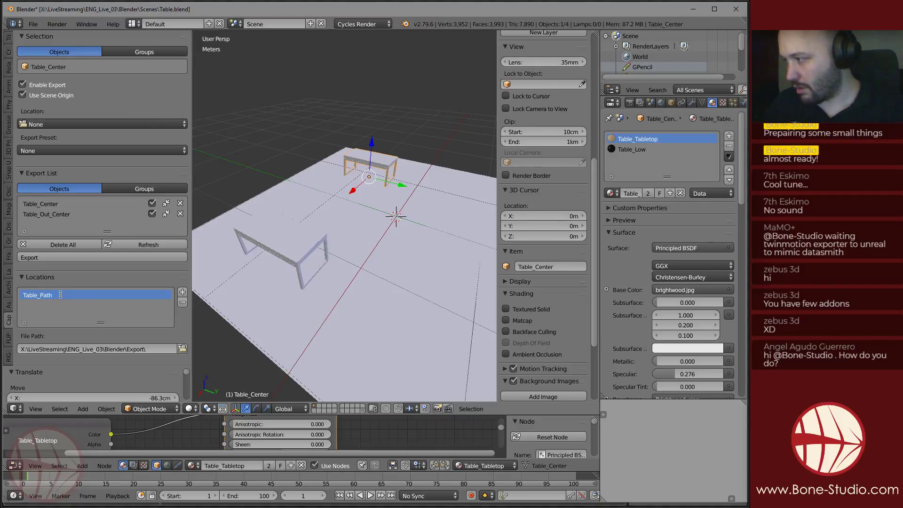
{"action": "key", "text": "ctrl+a"}
{"action": "type", "text": "Export_Path"}
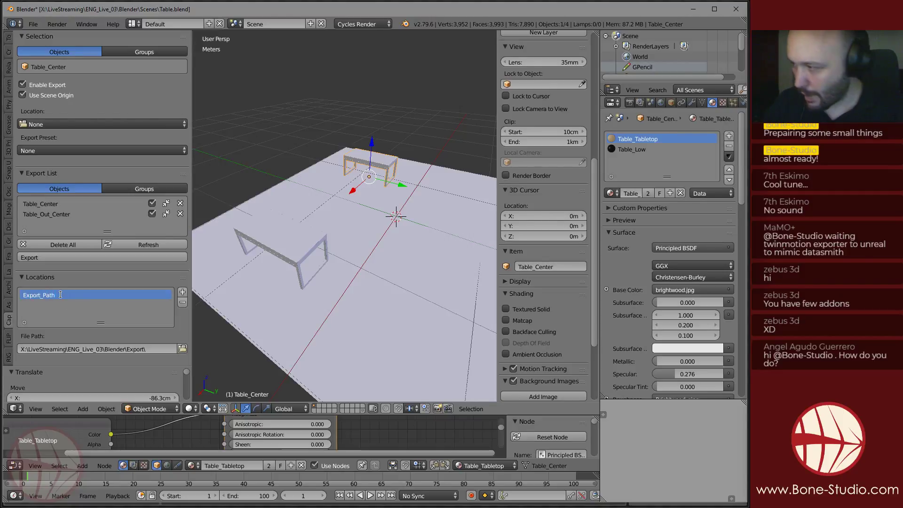
{"action": "key", "text": "Return"}
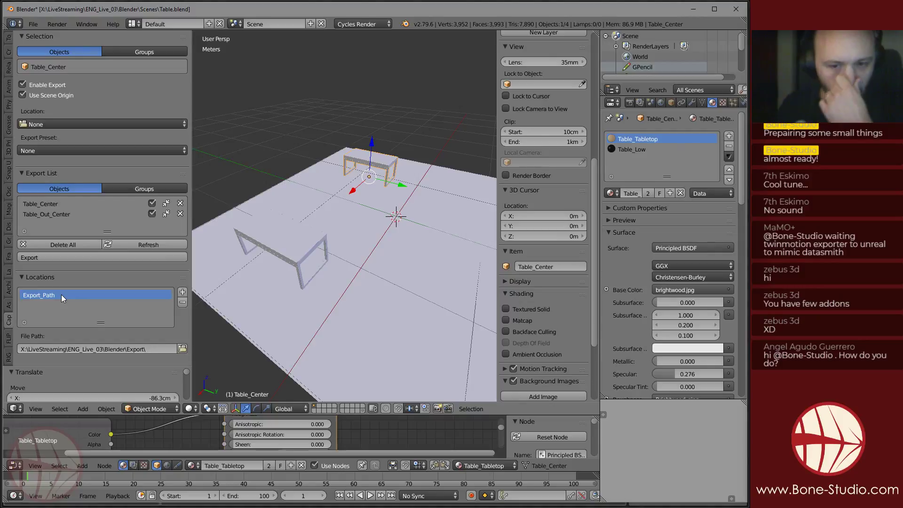
Assign the Export_Path location and the UE4 Standard export preset to both Table_Center and Table_Out_Center.
{"action": "left_click", "coordinate": [85, 257]}
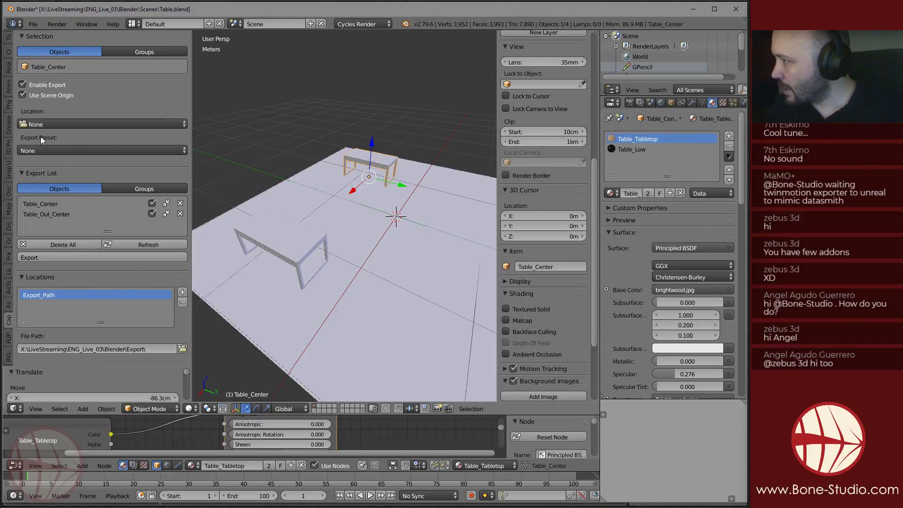
{"action": "right_click", "coordinate": [303, 233]}
{"action": "left_click", "coordinate": [50, 125]}
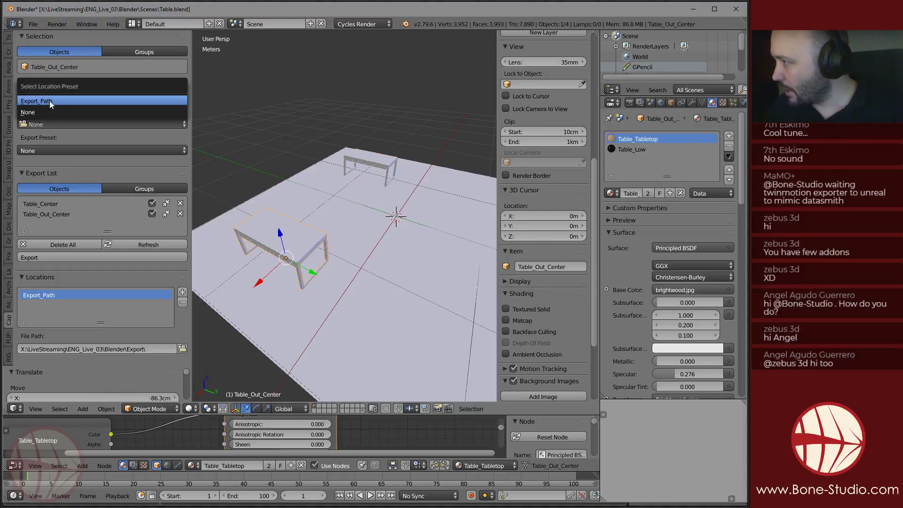
{"action": "right_click", "coordinate": [380, 168]}
{"action": "left_click", "coordinate": [67, 125]}
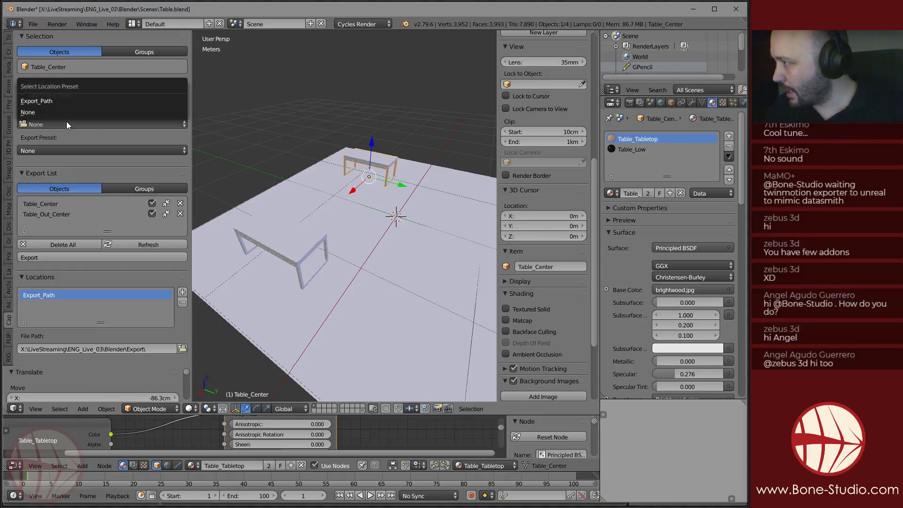
{"action": "left_click", "coordinate": [49, 100]}
{"action": "left_click", "coordinate": [61, 148]}
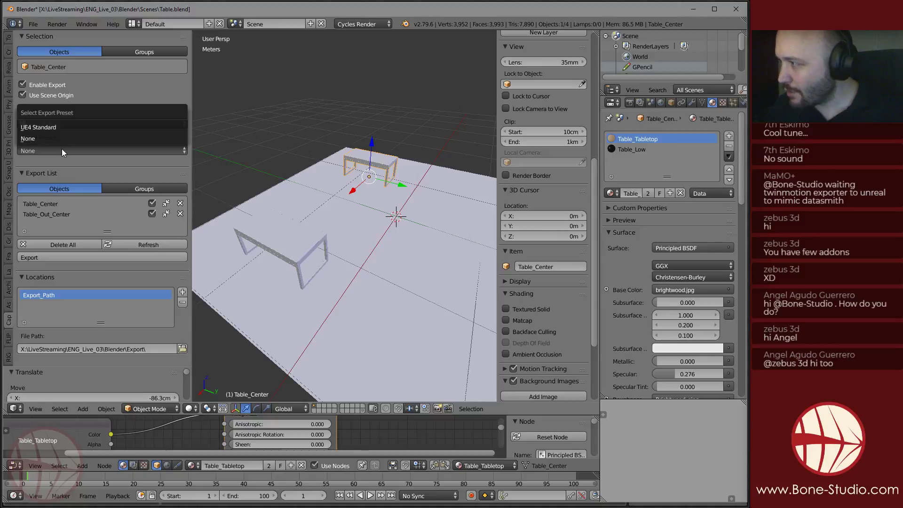
{"action": "right_click", "coordinate": [247, 249]}
{"action": "left_click", "coordinate": [99, 151]}
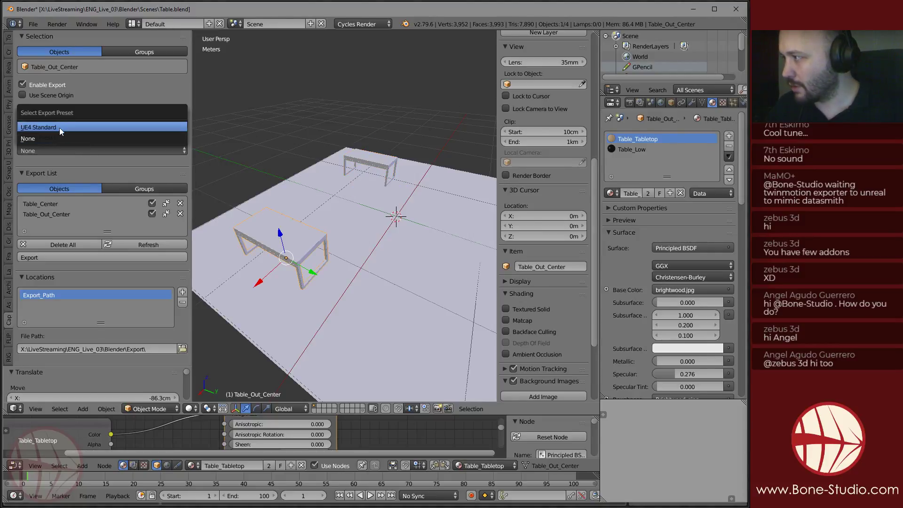
{"action": "left_click", "coordinate": [56, 125]}
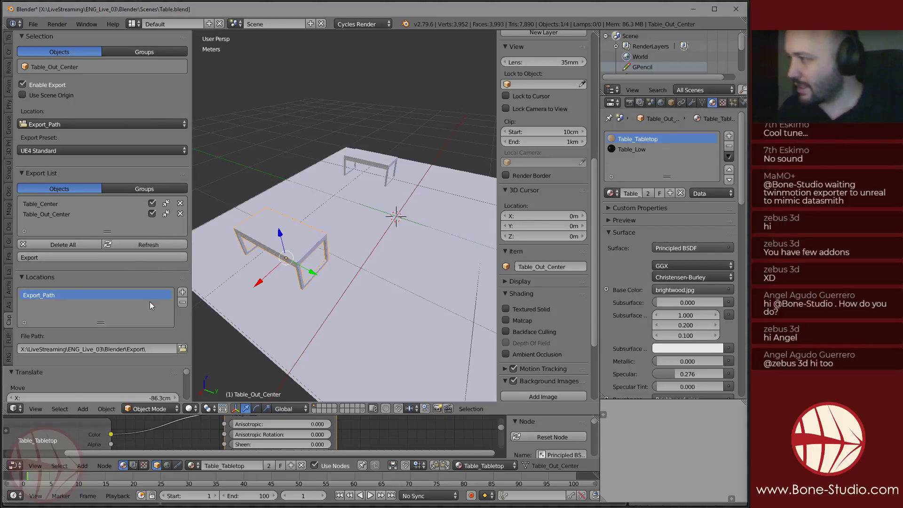
Turn export off for Table_Center and Table_Out_Center, check each table's export settings, and turn export back on for both.
{"action": "left_click", "coordinate": [152, 213]}
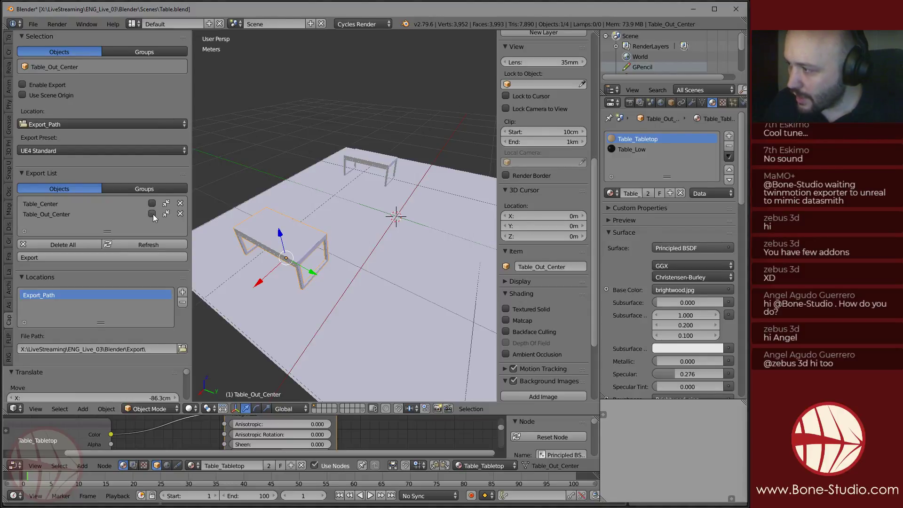
{"action": "left_click", "coordinate": [152, 213]}
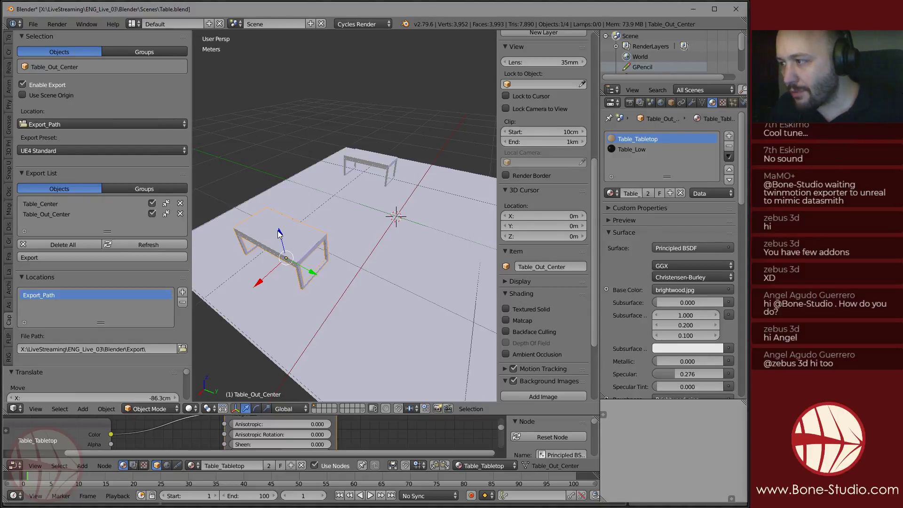
{"action": "right_click", "coordinate": [365, 155]}
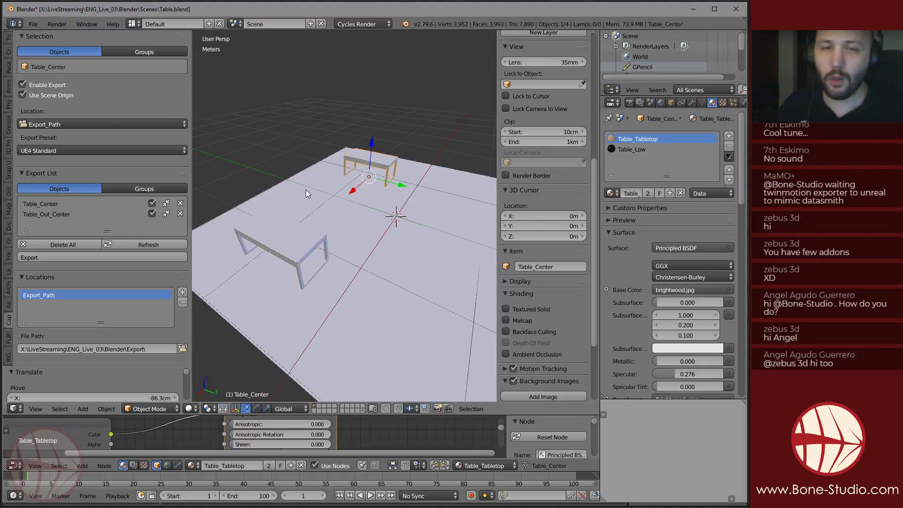
{"action": "left_click", "coordinate": [152, 203]}
{"action": "left_click", "coordinate": [152, 214]}
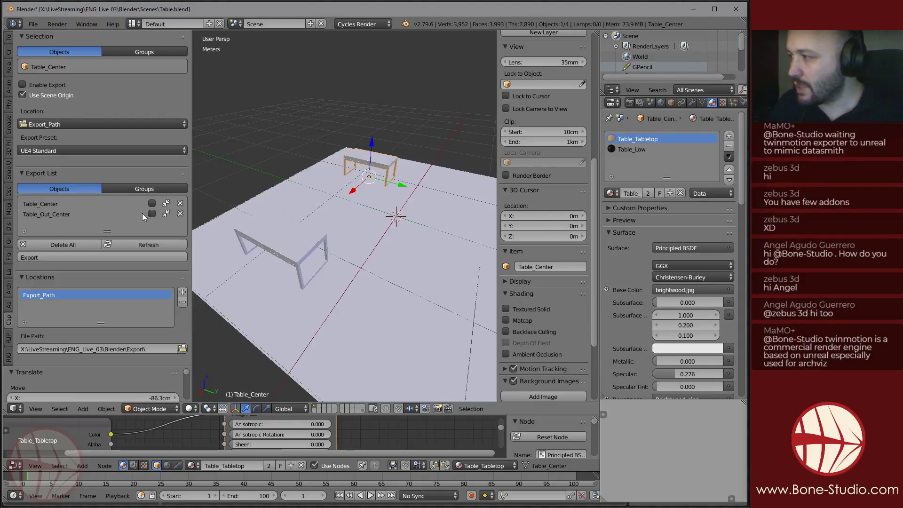
{"action": "right_click", "coordinate": [297, 230]}
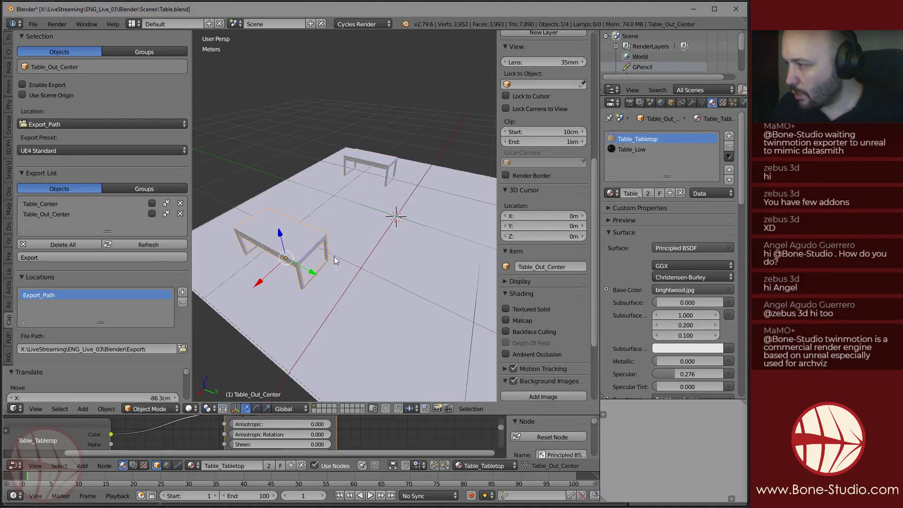
{"action": "right_click", "coordinate": [374, 157]}
{"action": "right_click", "coordinate": [365, 177]}
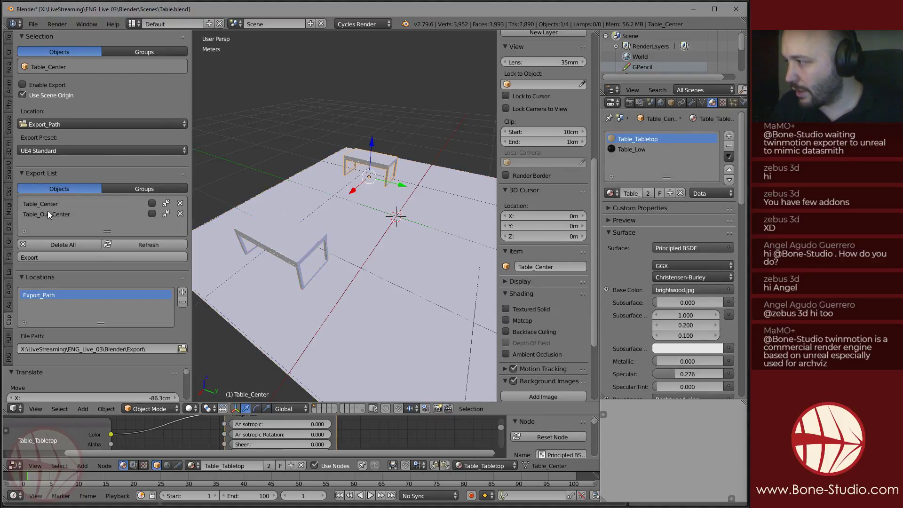
{"action": "left_click", "coordinate": [152, 203]}
{"action": "left_click", "coordinate": [152, 214]}
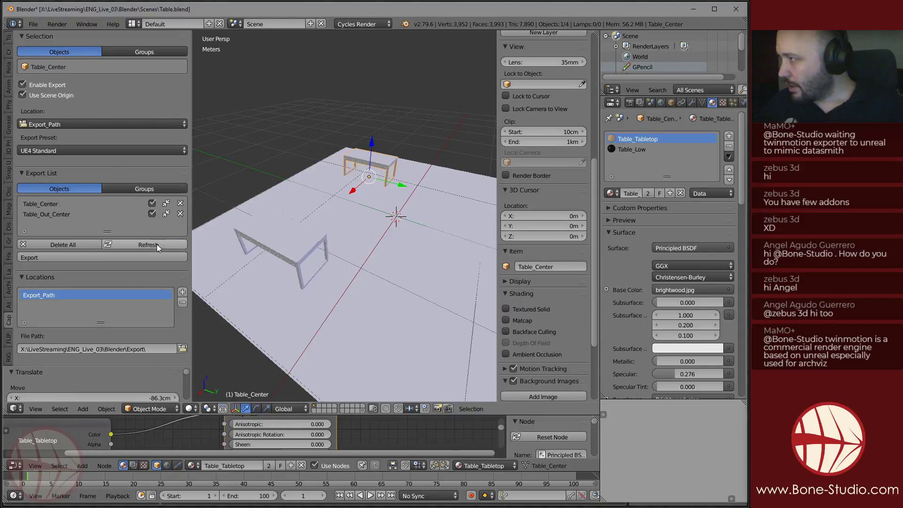
Save the scene under the new name Table_Capsule.blend in the Scenes folder.
{"action": "left_click", "coordinate": [32, 24]}
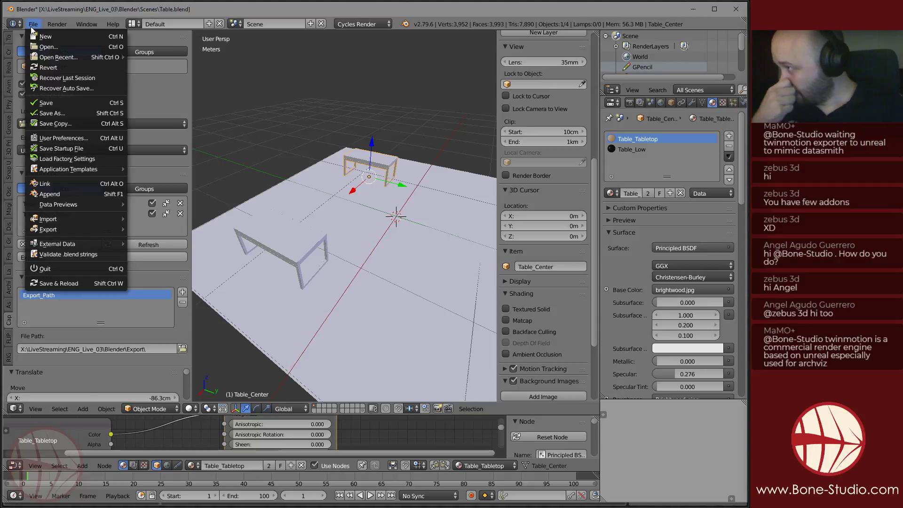
{"action": "left_click", "coordinate": [52, 113]}
{"action": "left_click", "coordinate": [210, 62]}
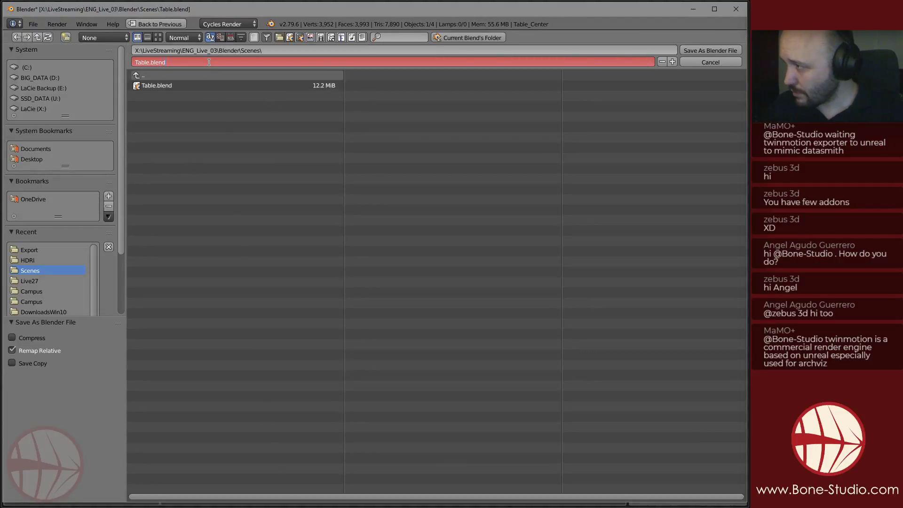
{"action": "type", "text": "_Capsule"}
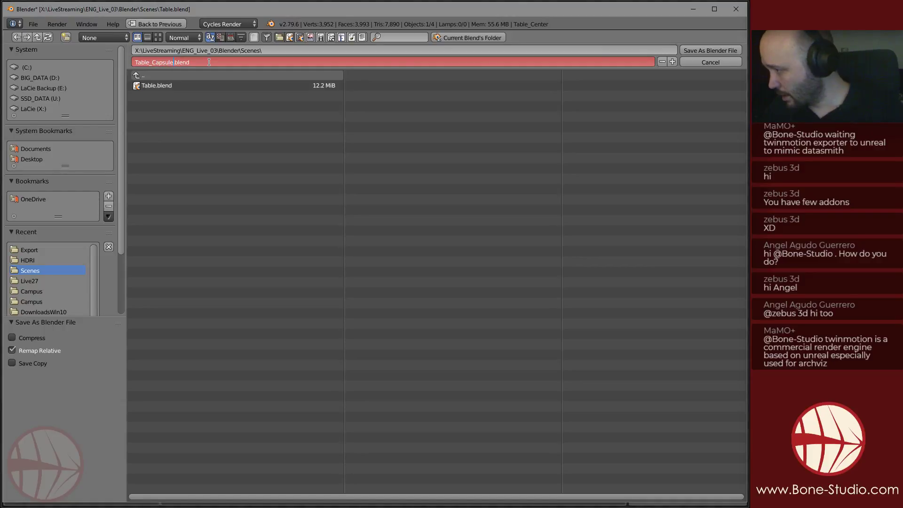
{"action": "key", "text": "Return"}
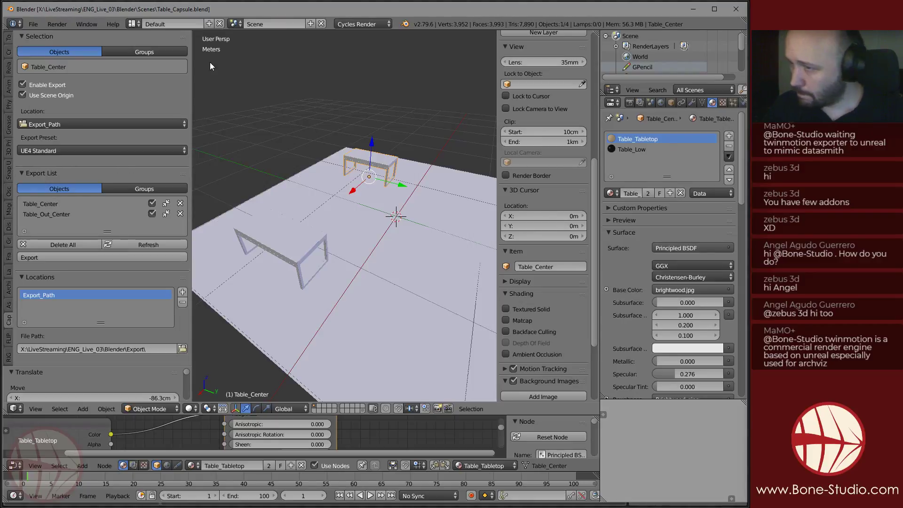
Extend the 3D viewport over the node editor and try to export both listed tables with Capsule.
{"action": "middle_click_drag", "start_coordinate": [311, 177], "coordinate": [308, 194]}
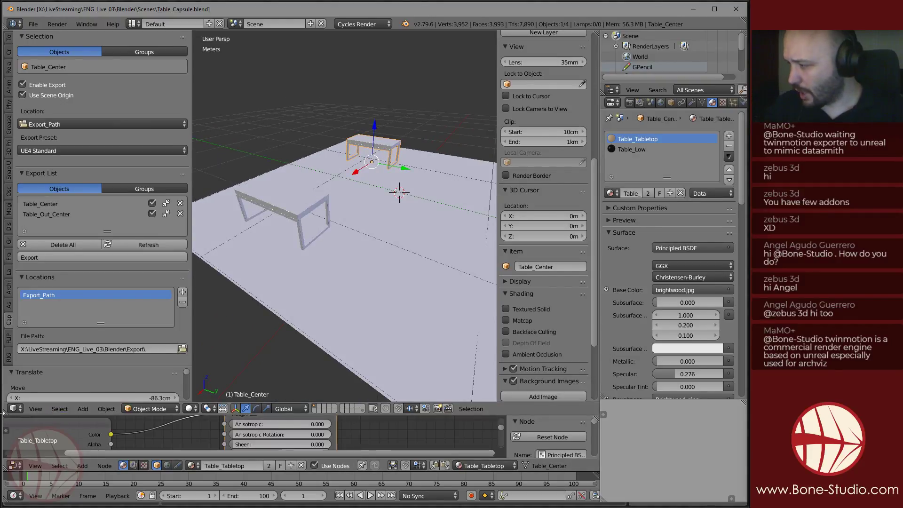
{"action": "left_click_drag", "start_coordinate": [5, 413], "coordinate": [10, 452]}
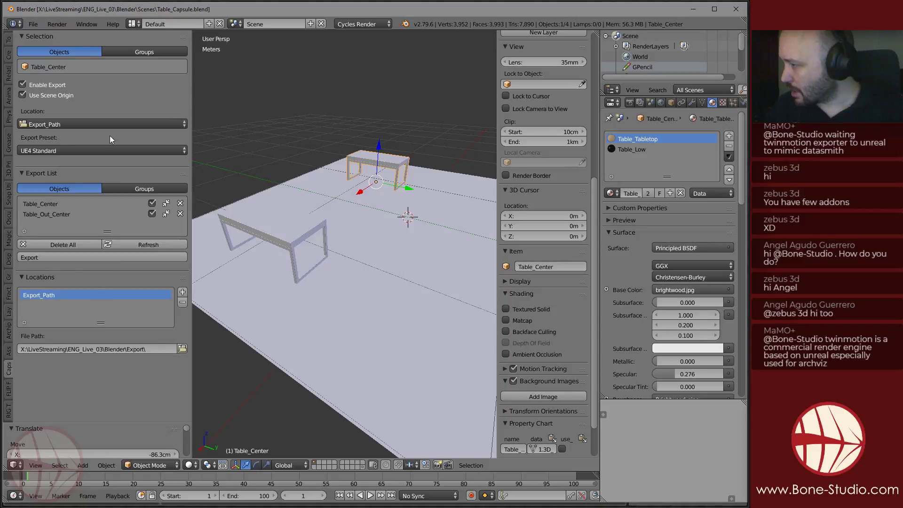
{"action": "left_click", "coordinate": [71, 257]}
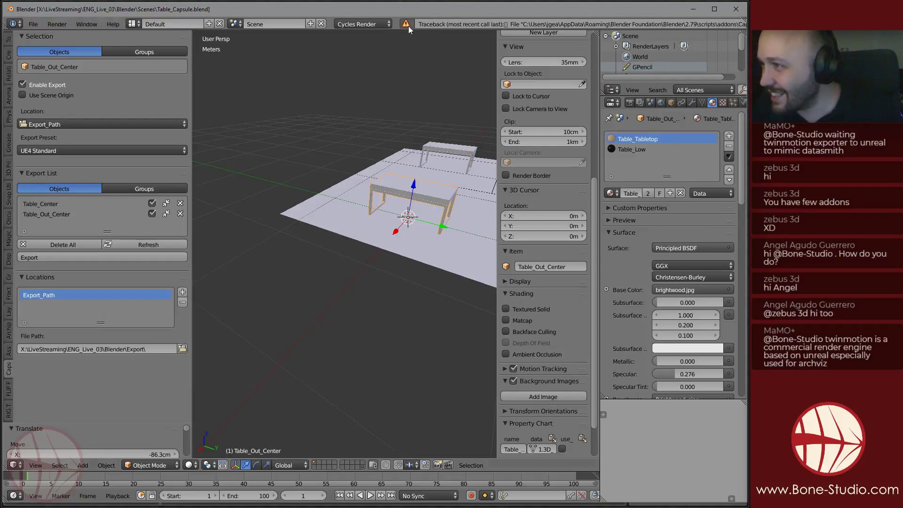
Enlarge the Info editor and read through the traceback of the Capsule export.
{"action": "left_click_drag", "start_coordinate": [421, 29], "coordinate": [401, 217]}
{"action": "scroll", "coordinate": [255, 45], "scroll_direction": "down", "scroll_amount": 5}
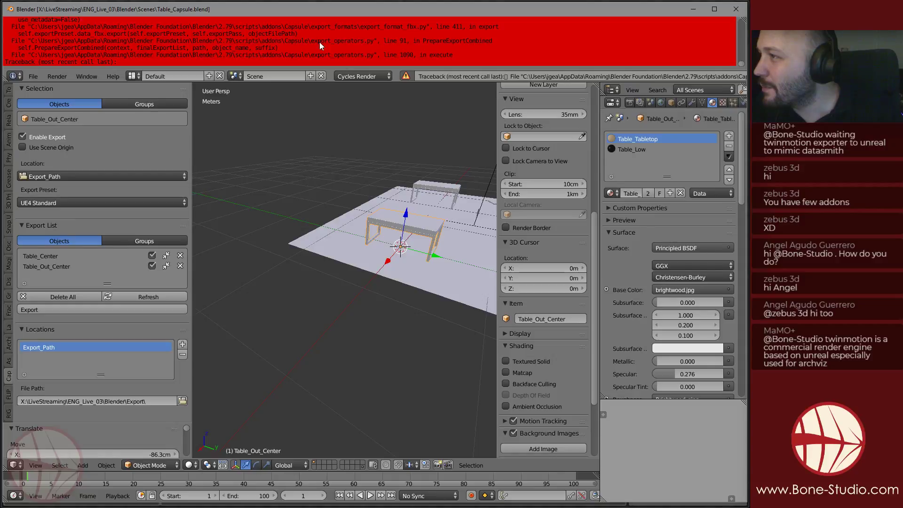
{"action": "scroll", "coordinate": [231, 46], "scroll_direction": "up", "scroll_amount": 3}
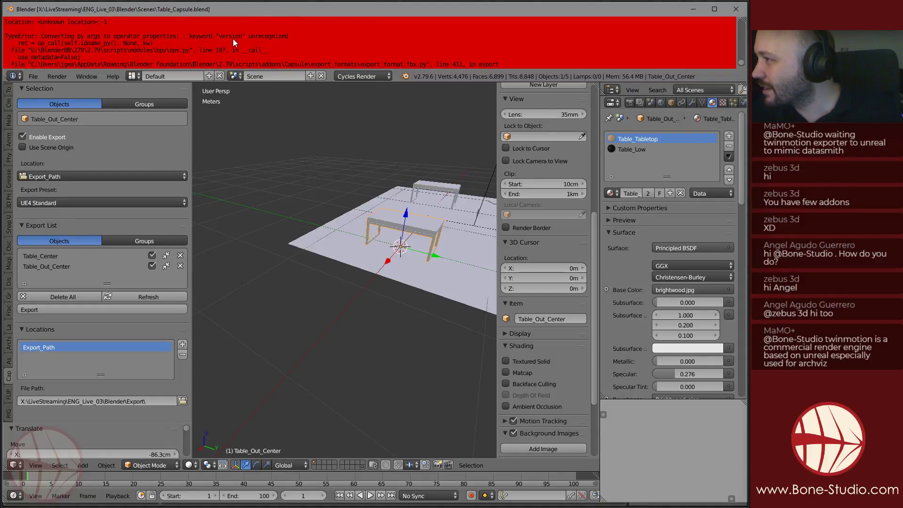
Finish reading the export traceback and check the Export folder in File Explorer for exported files.
{"action": "scroll", "coordinate": [189, 44], "scroll_direction": "up", "scroll_amount": 2}
{"action": "scroll", "coordinate": [102, 40], "scroll_direction": "down", "scroll_amount": 3}
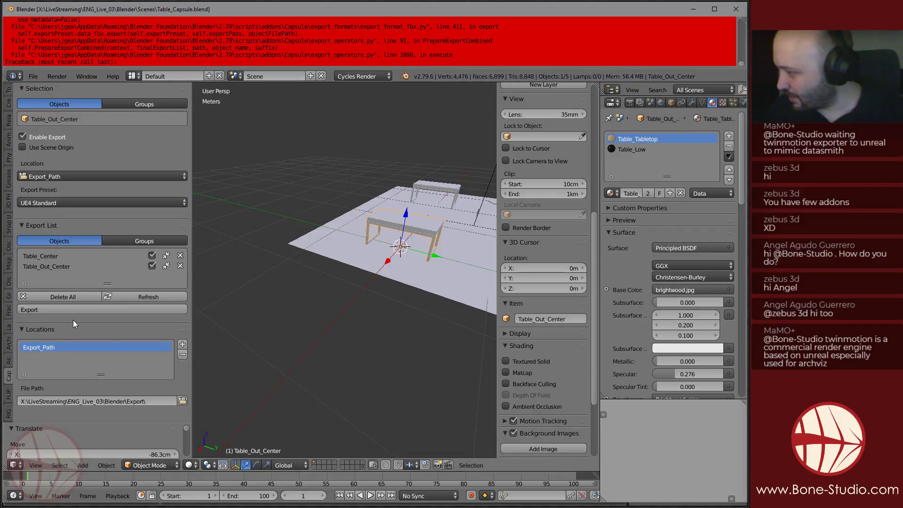
{"action": "left_click", "coordinate": [148, 402]}
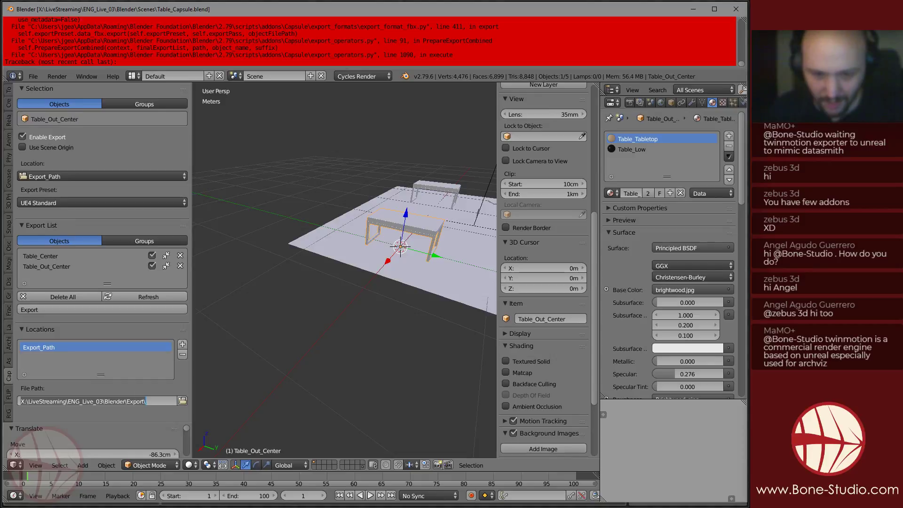
{"action": "key", "text": "alt+Tab"}
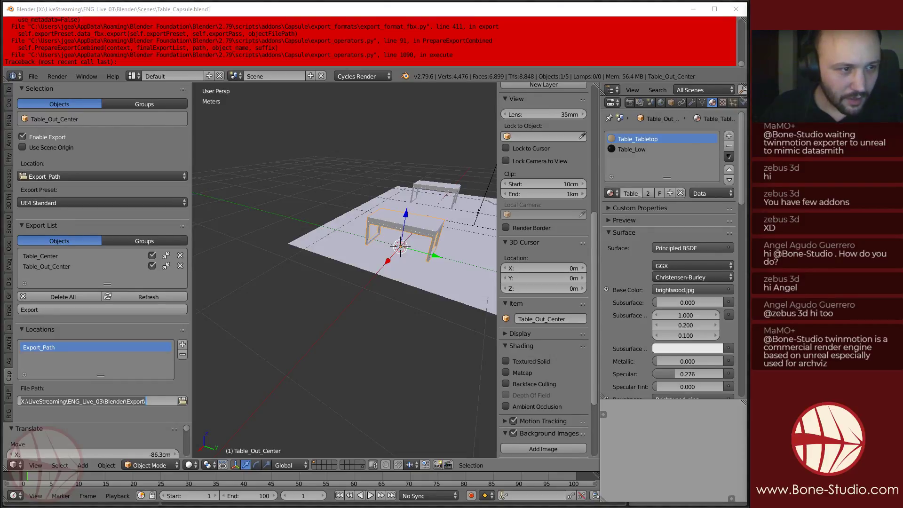
{"action": "left_click_drag", "start_coordinate": [748, 222], "coordinate": [507, 155]}
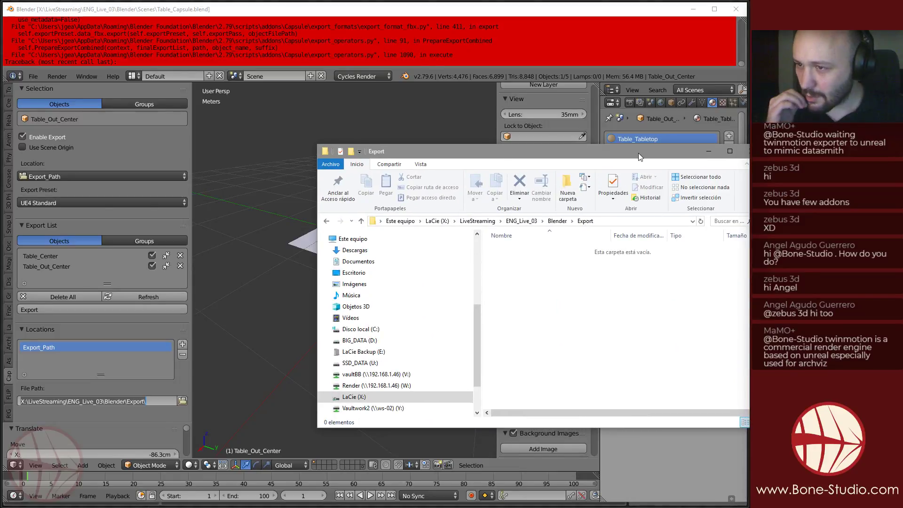
{"action": "left_click_drag", "start_coordinate": [640, 155], "coordinate": [748, 156]}
{"action": "left_click", "coordinate": [596, 275]}
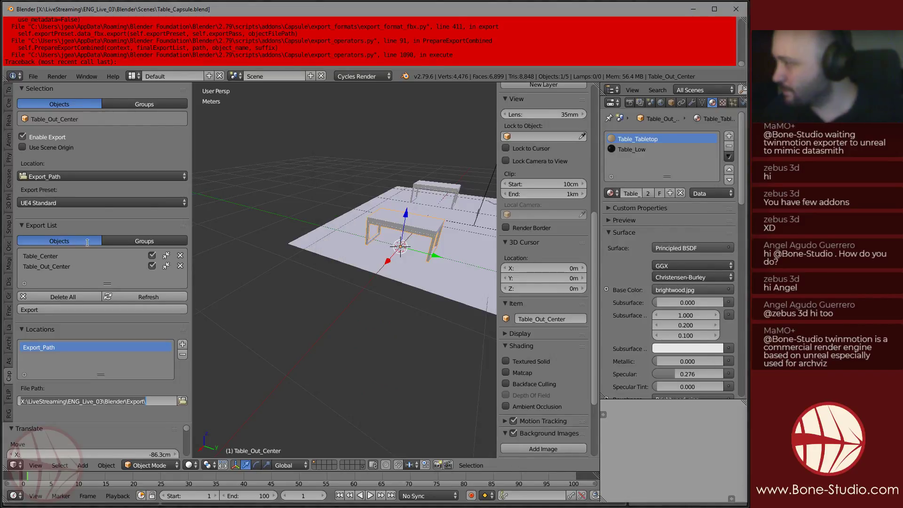
Select Table_Center in the export list and try the Capsule export again.
{"action": "left_click", "coordinate": [55, 255]}
{"action": "left_click", "coordinate": [54, 255]}
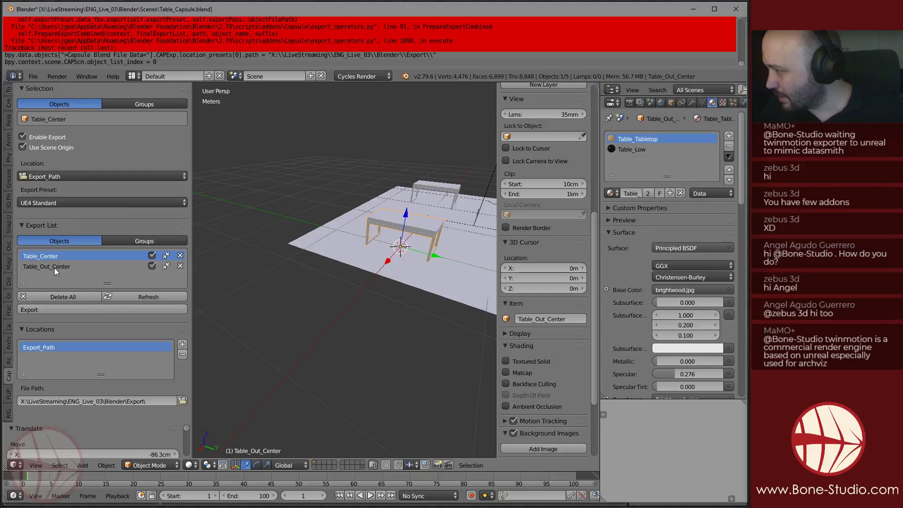
{"action": "left_click", "coordinate": [73, 311]}
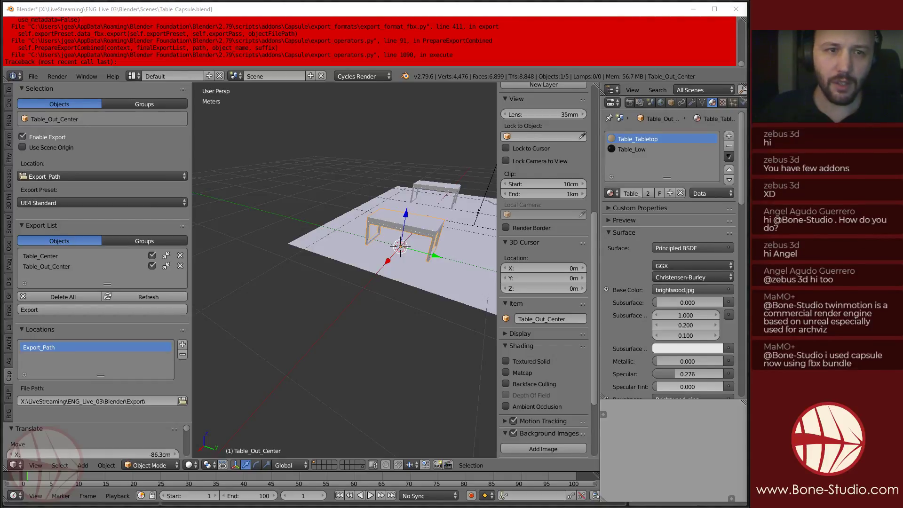
Open the recent scene Table_Capsule.blend in Blender 2.79 and export both listed tables with Capsule.
{"action": "left_click_drag", "start_coordinate": [748, 120], "coordinate": [458, 16]}
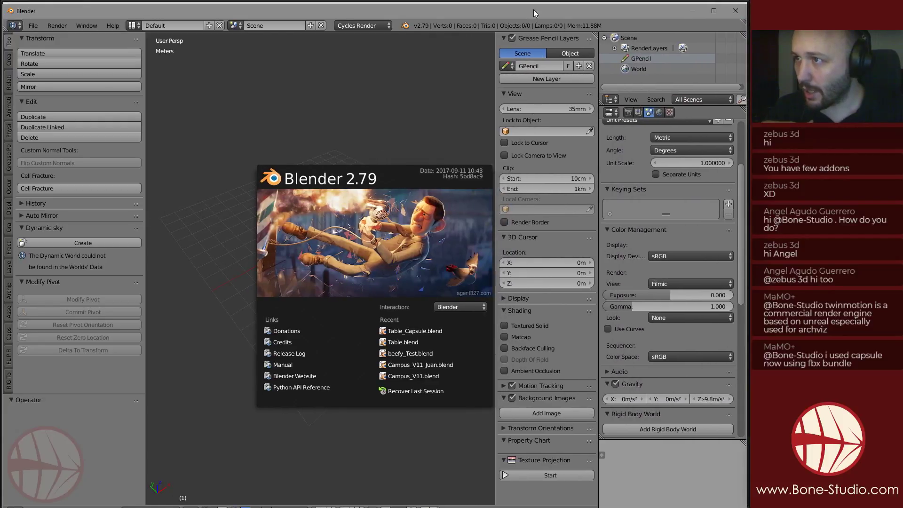
{"action": "mouse_move", "coordinate": [532, 4]}
{"action": "left_mouse_down"}
{"action": "mouse_move", "coordinate": [526, 63]}
{"action": "mouse_move", "coordinate": [526, 10]}
{"action": "left_mouse_up"}
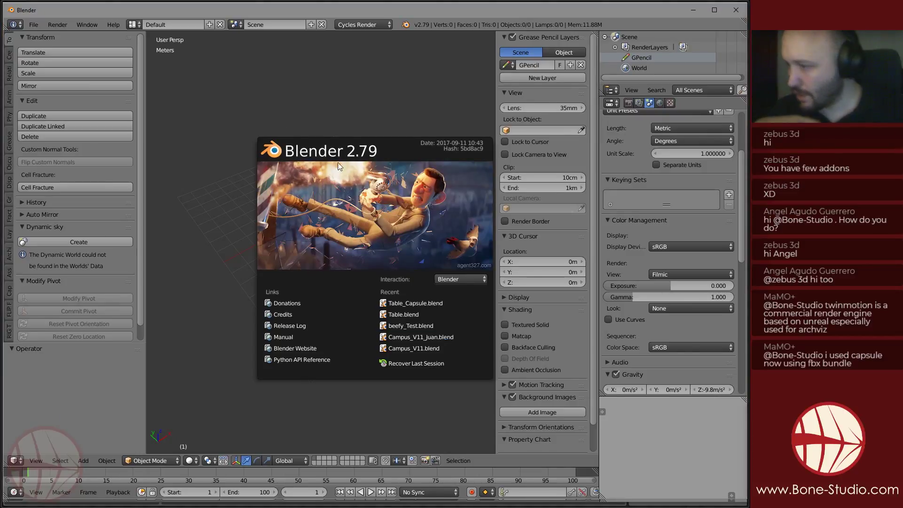
{"action": "left_click", "coordinate": [418, 303]}
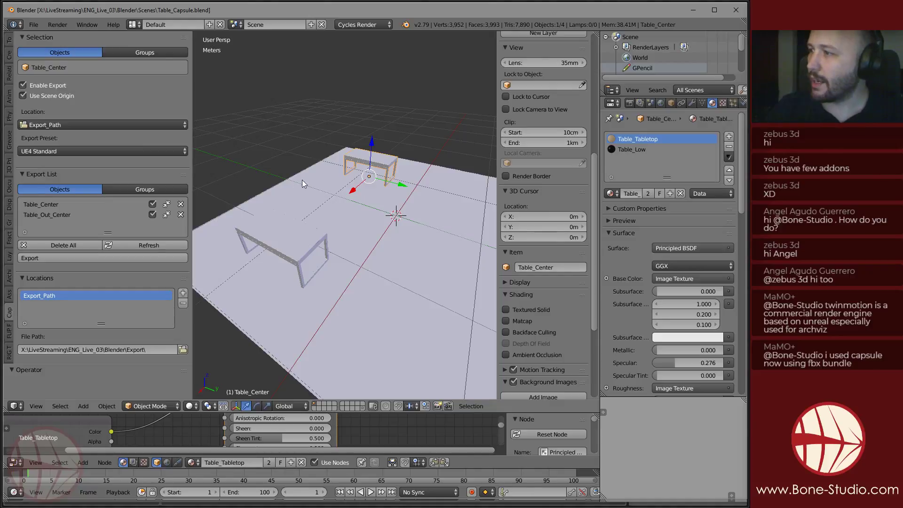
{"action": "middle_click_drag", "start_coordinate": [302, 181], "coordinate": [273, 235]}
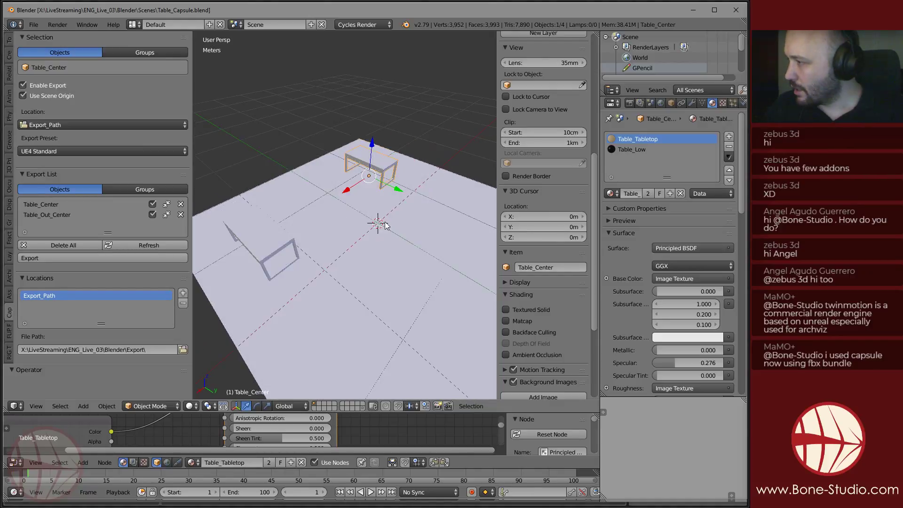
{"action": "left_click", "coordinate": [103, 258]}
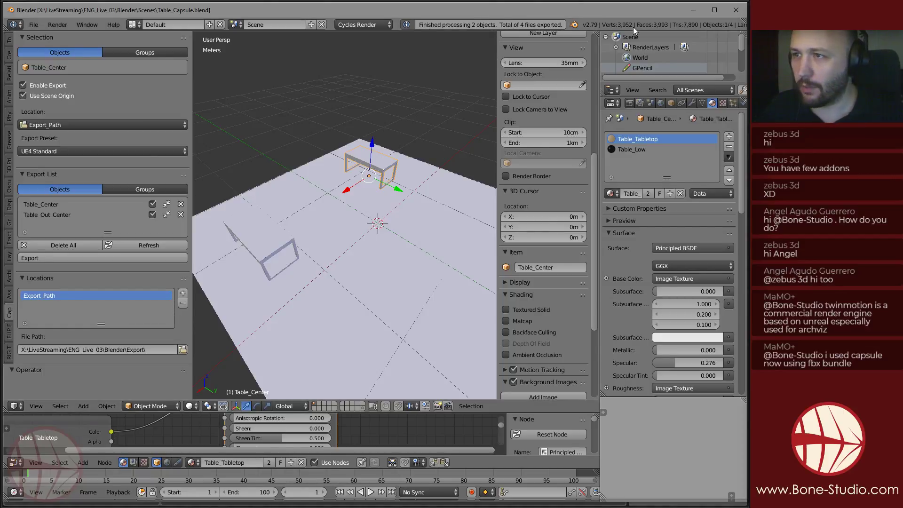
Reposition the Blender window and check the Export folder in File Explorer for the FBX files.
{"action": "left_click_drag", "start_coordinate": [650, 14], "coordinate": [612, 12]}
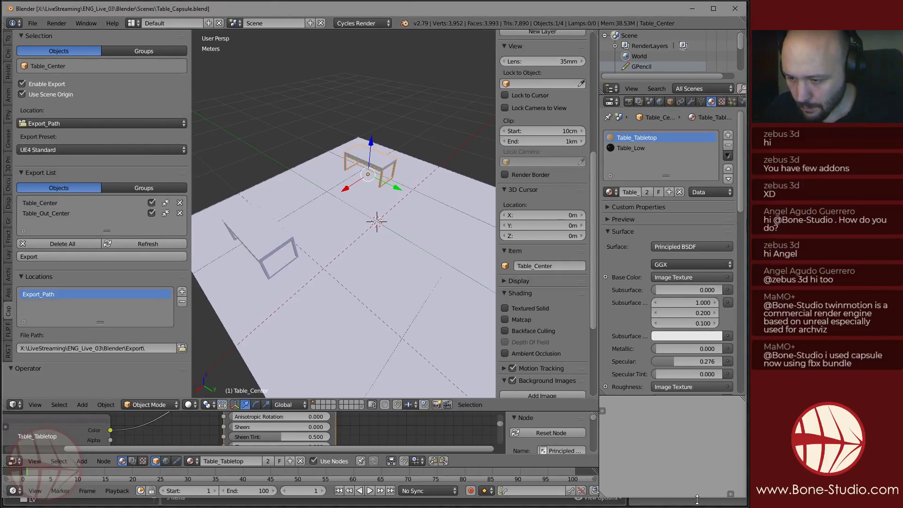
{"action": "left_click_drag", "start_coordinate": [698, 496], "coordinate": [698, 505]}
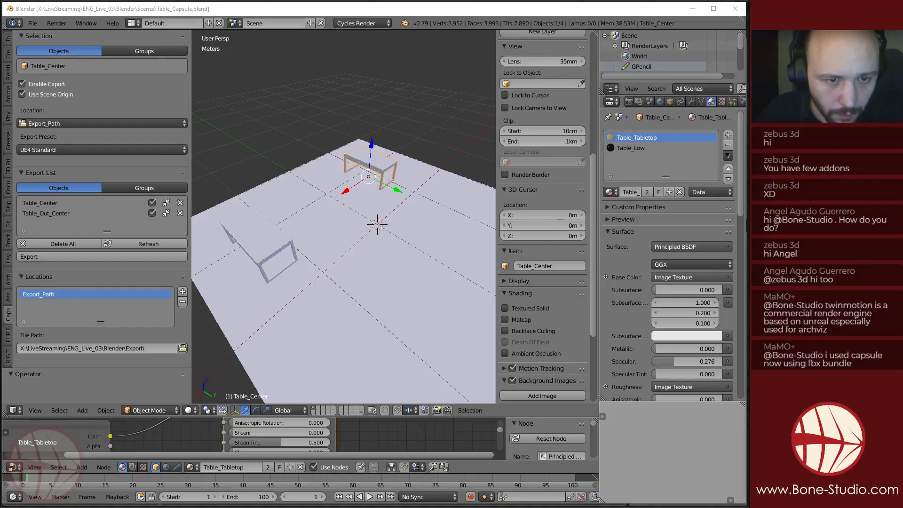
{"action": "left_click_drag", "start_coordinate": [748, 145], "coordinate": [384, 103]}
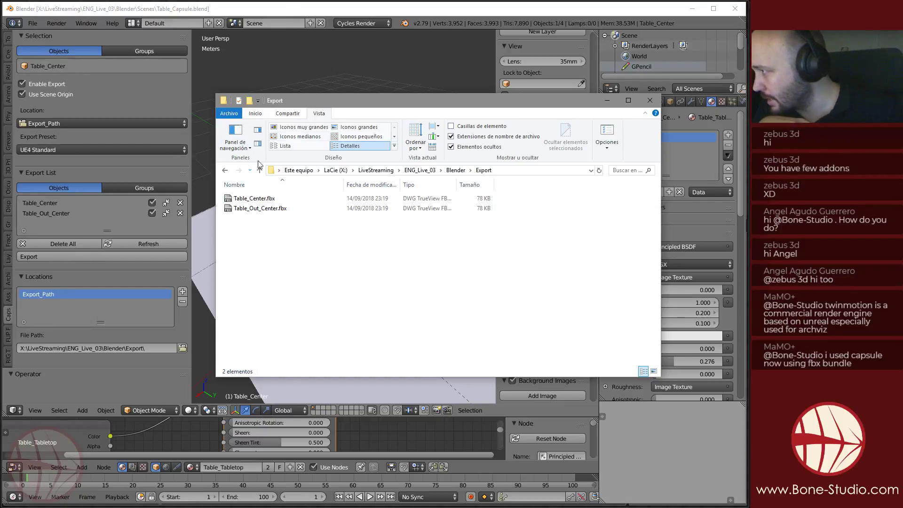
{"action": "left_click_drag", "start_coordinate": [323, 103], "coordinate": [748, 127]}
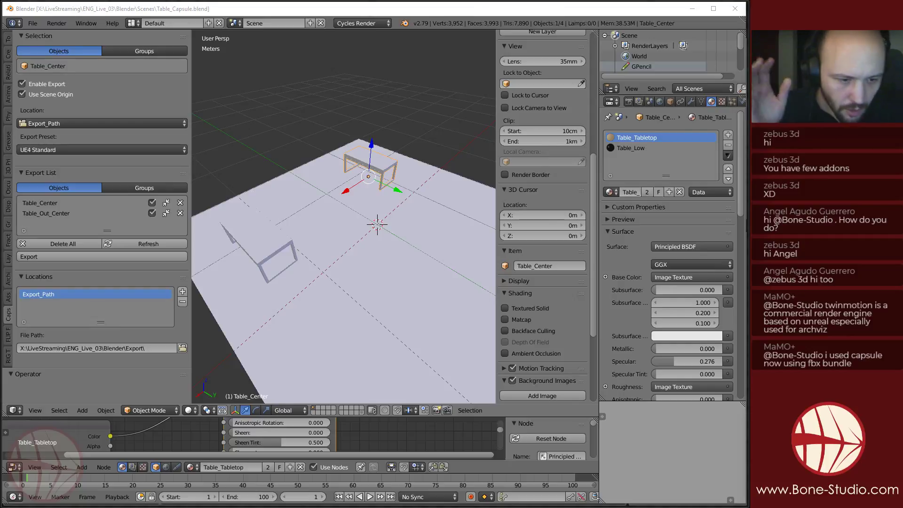
Switch to the Unreal Editor and enlarge the Content Browser beneath the viewport.
{"action": "key", "text": "alt+Tab"}
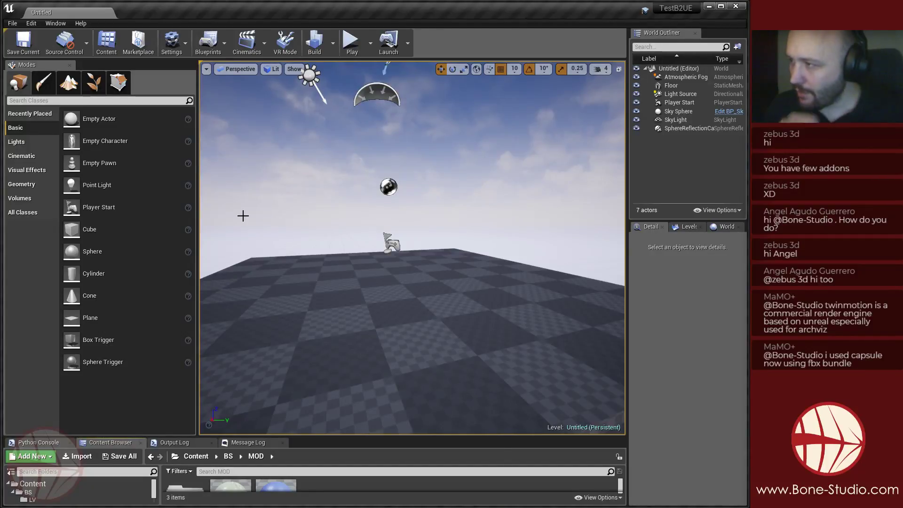
{"action": "right_click_drag", "start_coordinate": [242, 216], "coordinate": [215, 360]}
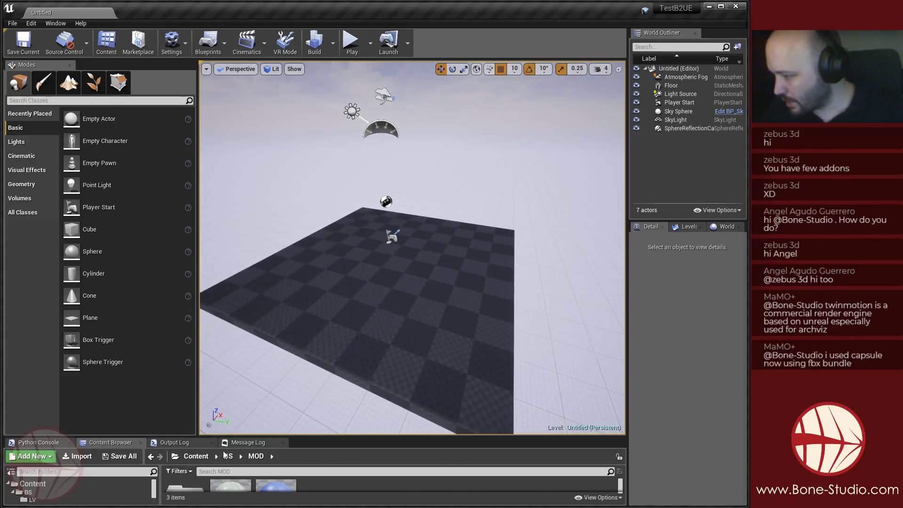
{"action": "left_click_drag", "start_coordinate": [223, 436], "coordinate": [222, 232]}
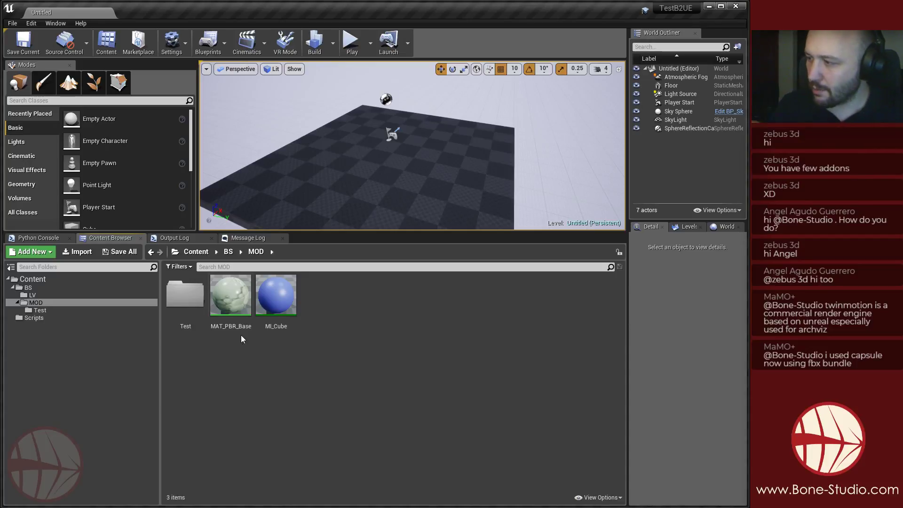
Browse the project's Content and BS folders in the Content Browser.
{"action": "left_click", "coordinate": [32, 279]}
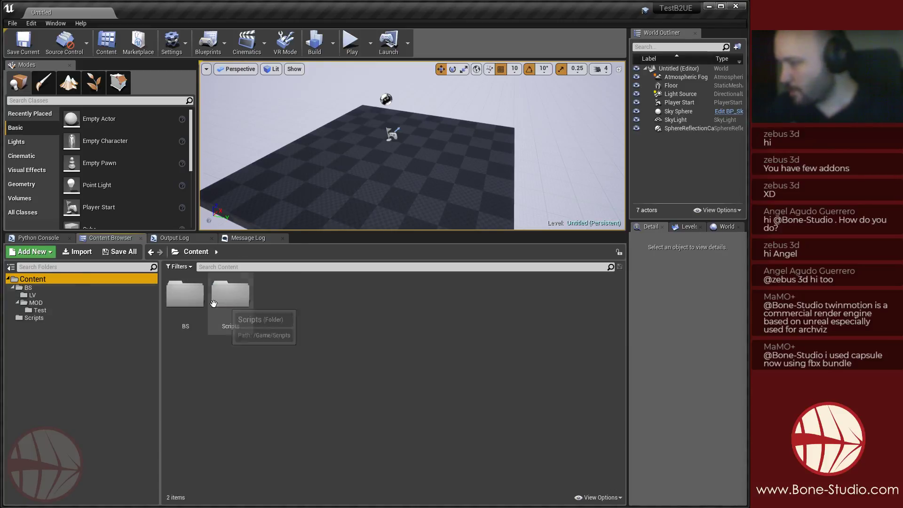
{"action": "left_click", "coordinate": [49, 287]}
{"action": "left_click", "coordinate": [36, 319]}
{"action": "left_click", "coordinate": [43, 282]}
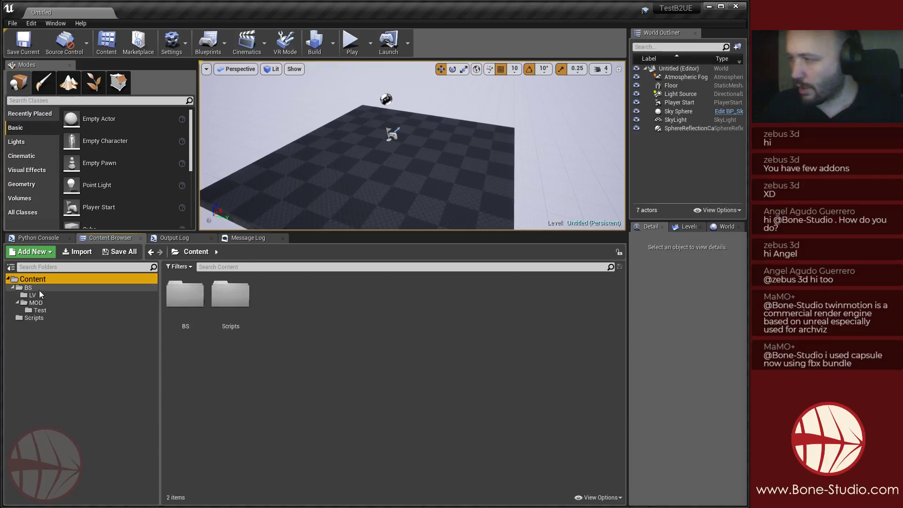
{"action": "left_click", "coordinate": [38, 288]}
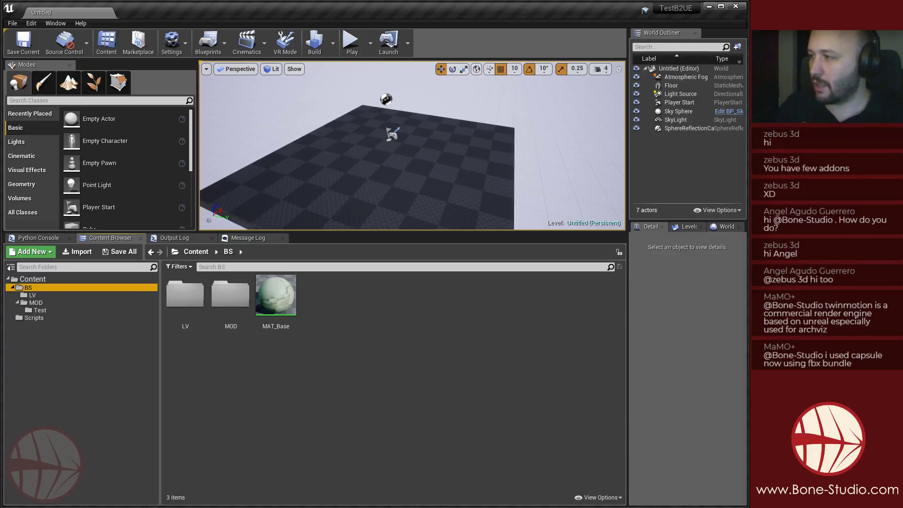
{"action": "left_click", "coordinate": [286, 454]}
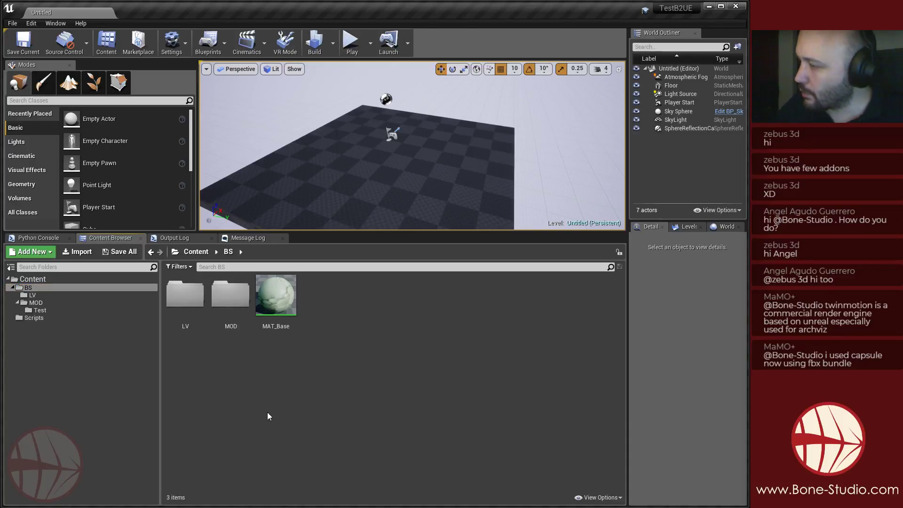
Create a folder named Prop inside Content/BS/MOD and open it.
{"action": "left_click", "coordinate": [42, 303]}
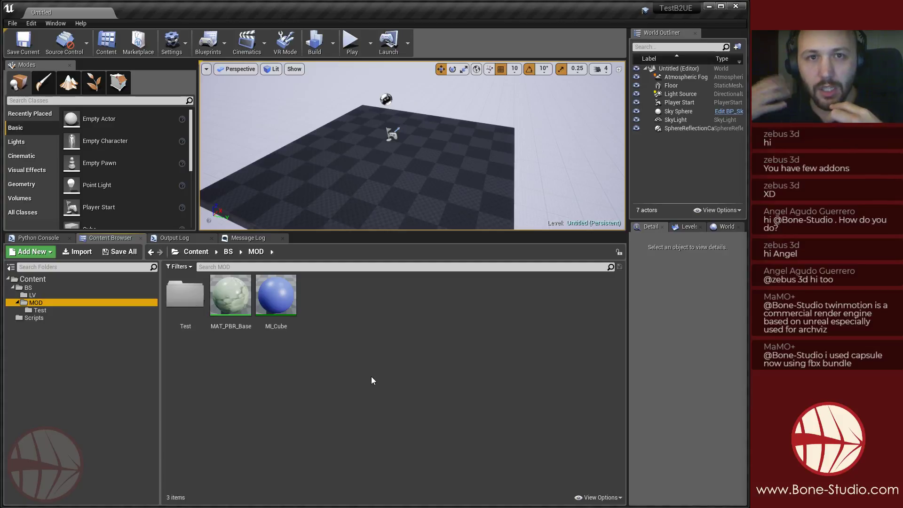
{"action": "left_click", "coordinate": [365, 341]}
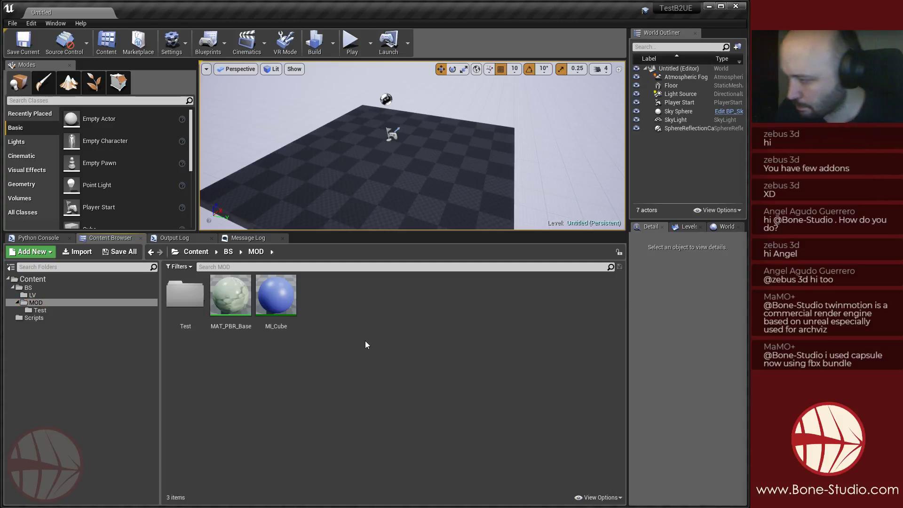
{"action": "right_click", "coordinate": [326, 280]}
{"action": "left_click", "coordinate": [337, 346]}
{"action": "right_click", "coordinate": [339, 342]}
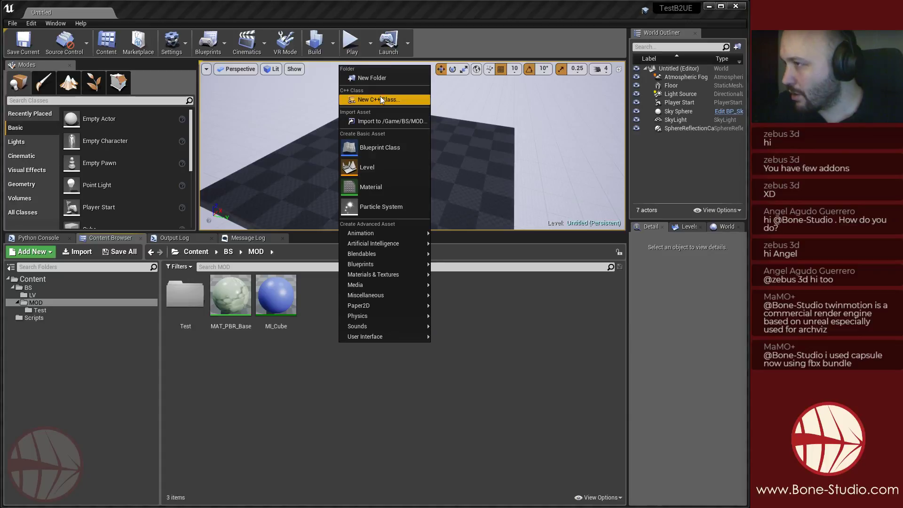
{"action": "left_click", "coordinate": [380, 77]}
{"action": "type", "text": "Prop"}
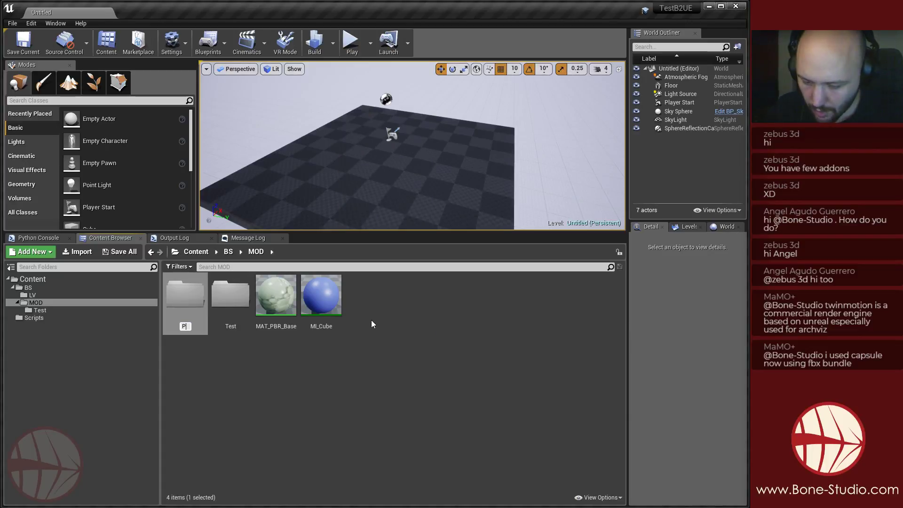
{"action": "key", "text": "Return"}
{"action": "double_click", "coordinate": [168, 288]}
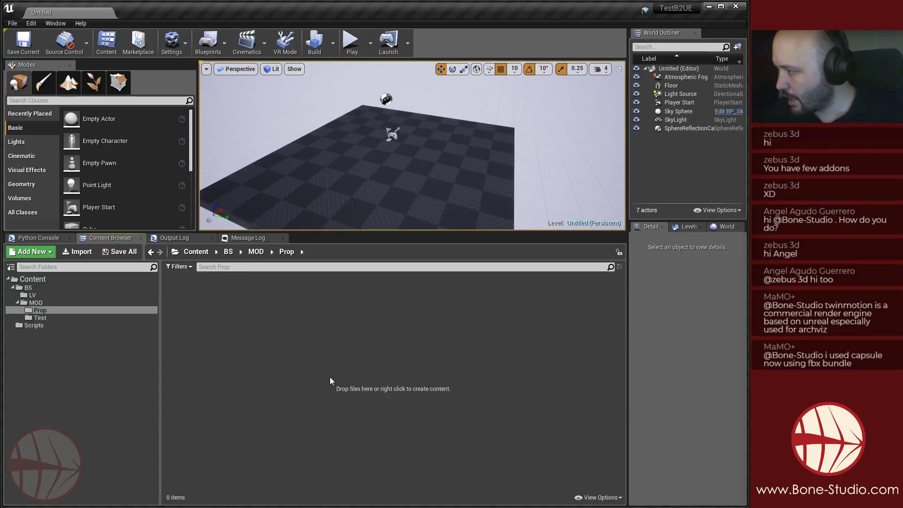
Choose Table_Center.fbx and Table_Out_Center.fbx from the Blender/Export folder for import into the Prop folder.
{"action": "left_click", "coordinate": [78, 252]}
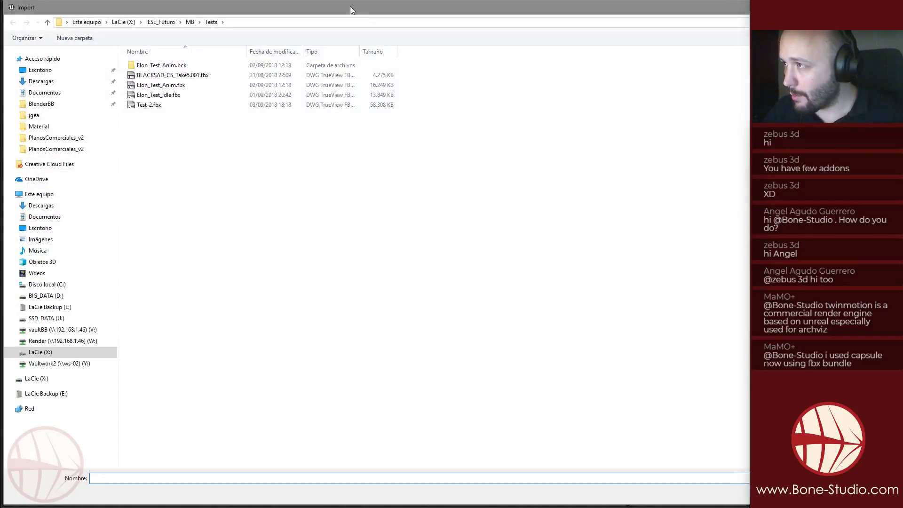
{"action": "key", "text": "Escape"}
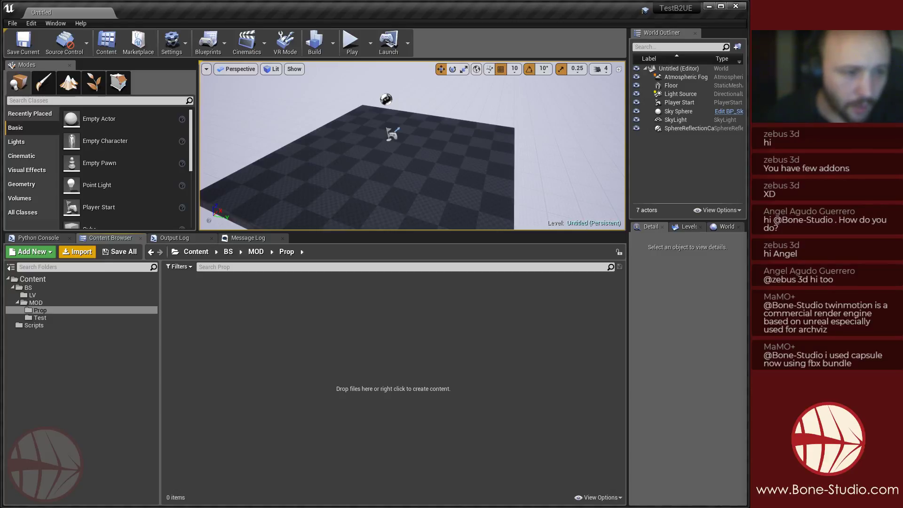
{"action": "left_click_drag", "start_coordinate": [560, 152], "coordinate": [362, 129]}
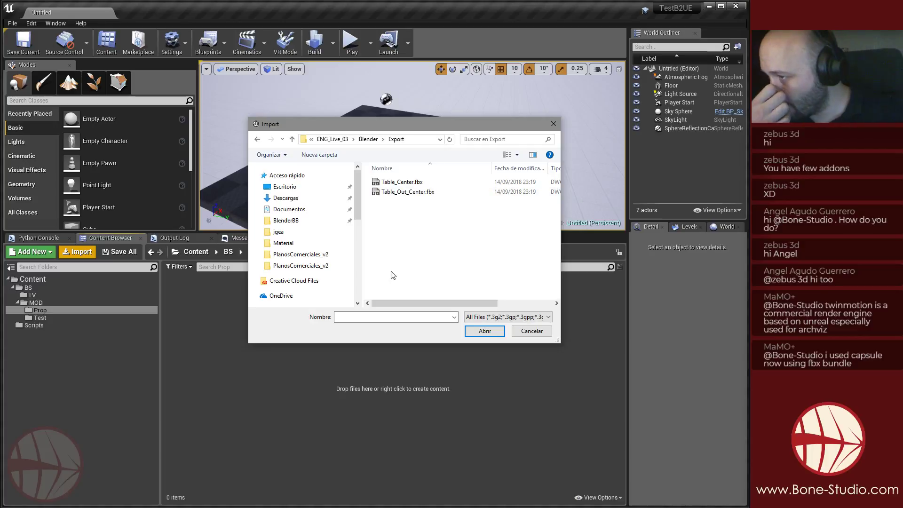
{"action": "left_click", "coordinate": [404, 183]}
{"action": "left_click", "coordinate": [407, 192], "text": "shift"}
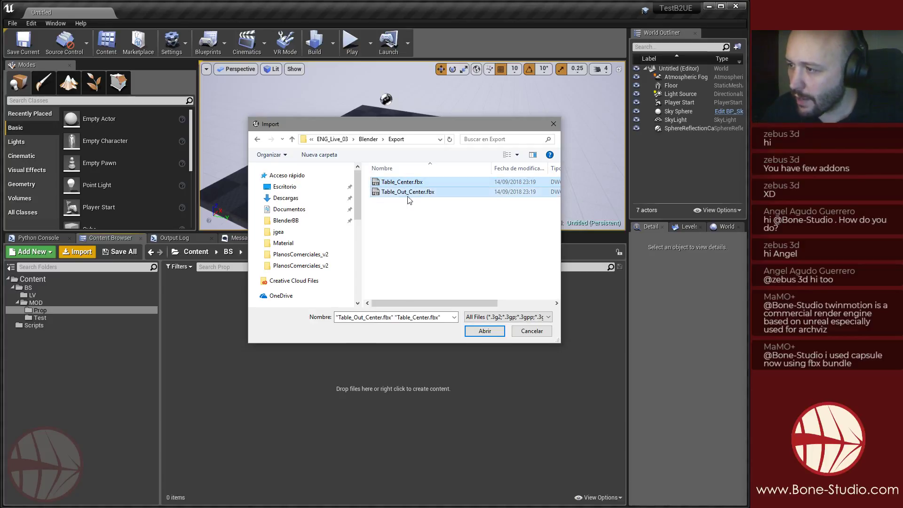
{"action": "left_click", "coordinate": [479, 333]}
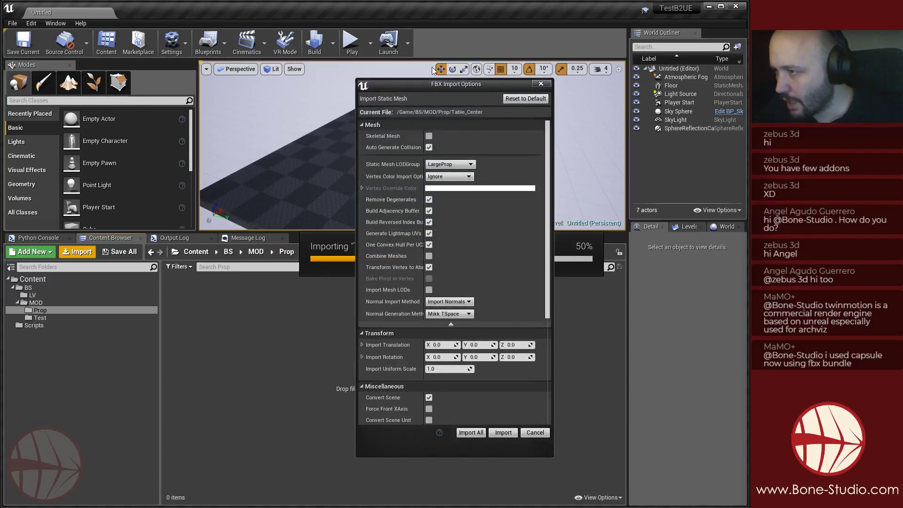
Select LargeProp as the static mesh LOD group in the FBX import options.
{"action": "left_click_drag", "start_coordinate": [449, 87], "coordinate": [290, 60]}
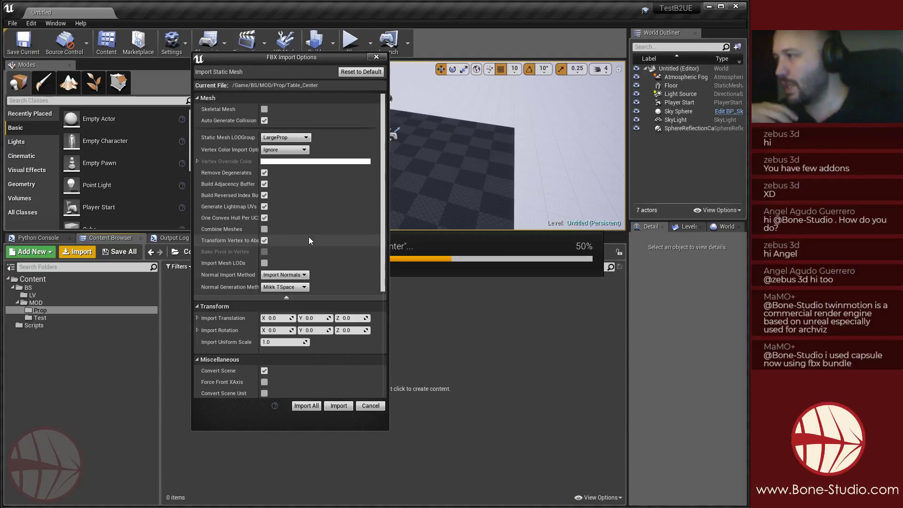
{"action": "left_click_drag", "start_coordinate": [308, 58], "coordinate": [392, 50]}
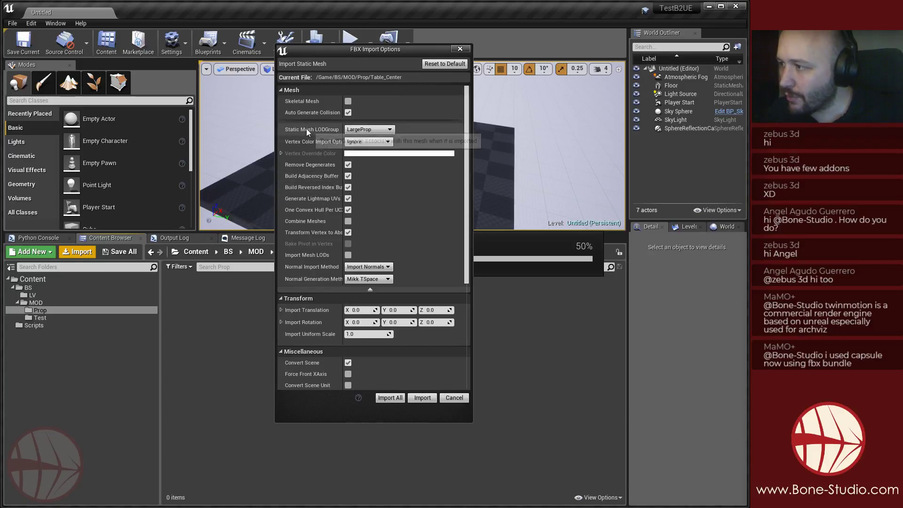
{"action": "left_click", "coordinate": [389, 130]}
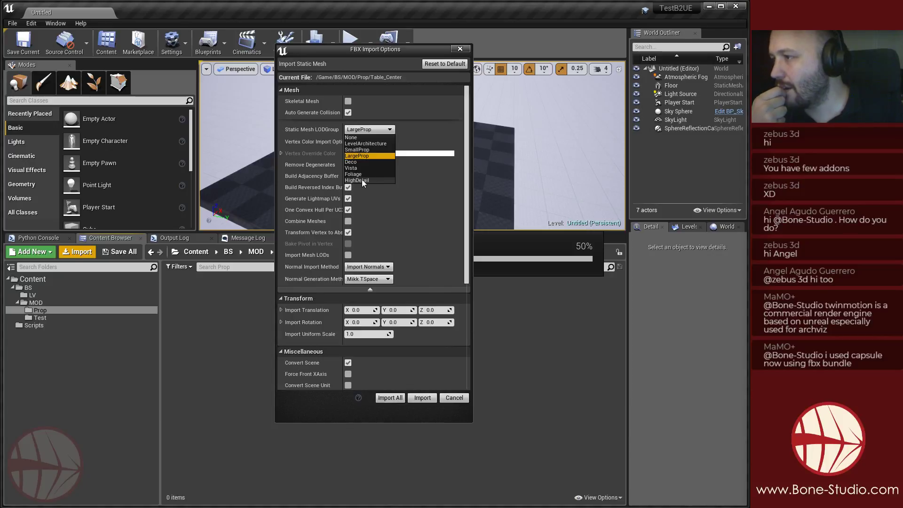
{"action": "left_click", "coordinate": [365, 155]}
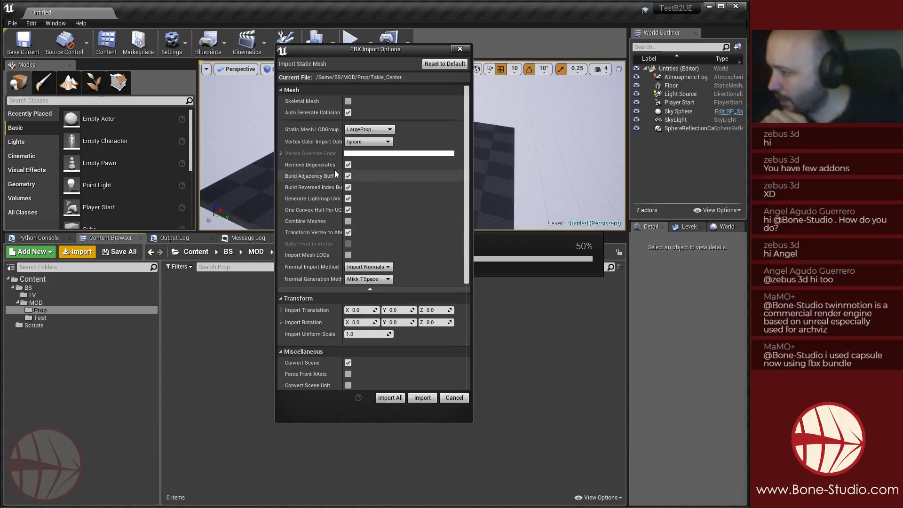
Examine the transform, miscellaneous, LOD and material settings in the FBX import options.
{"action": "scroll", "coordinate": [330, 252], "scroll_direction": "down", "scroll_amount": 3}
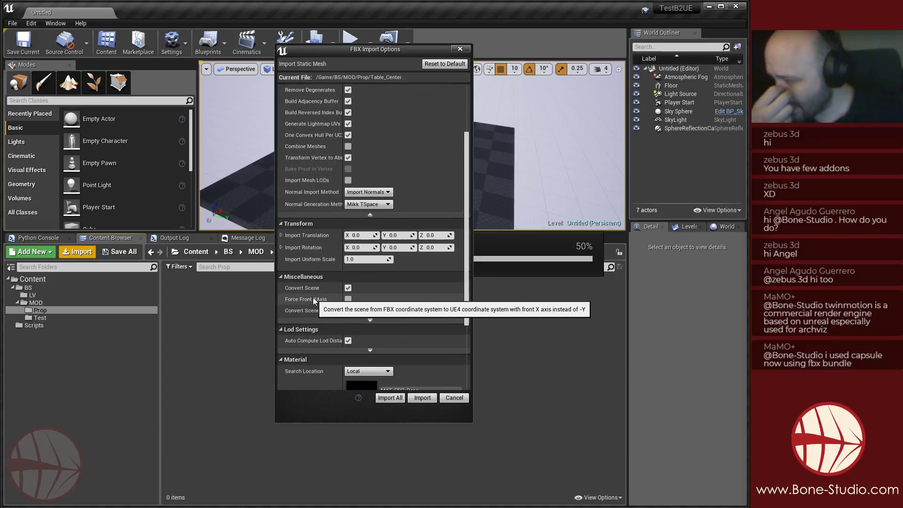
{"action": "scroll", "coordinate": [314, 299], "scroll_direction": "down", "scroll_amount": 3}
{"action": "scroll", "coordinate": [321, 282], "scroll_direction": "down", "scroll_amount": 2}
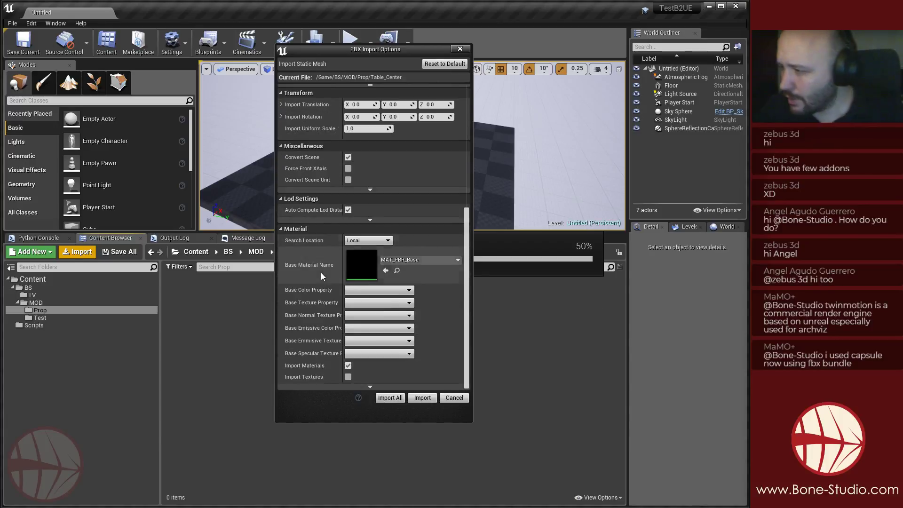
{"action": "scroll", "coordinate": [320, 260], "scroll_direction": "up", "scroll_amount": 2}
{"action": "scroll", "coordinate": [321, 260], "scroll_direction": "down", "scroll_amount": 2}
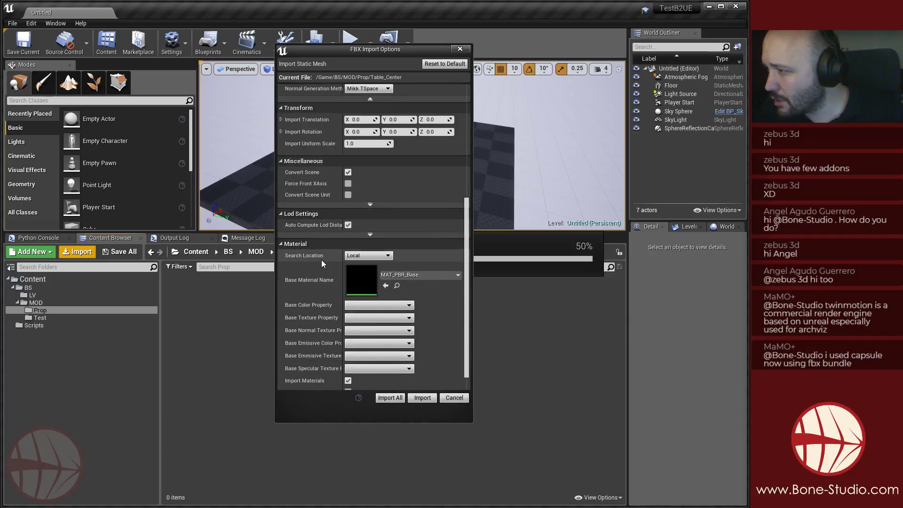
{"action": "scroll", "coordinate": [311, 303], "scroll_direction": "down", "scroll_amount": 1}
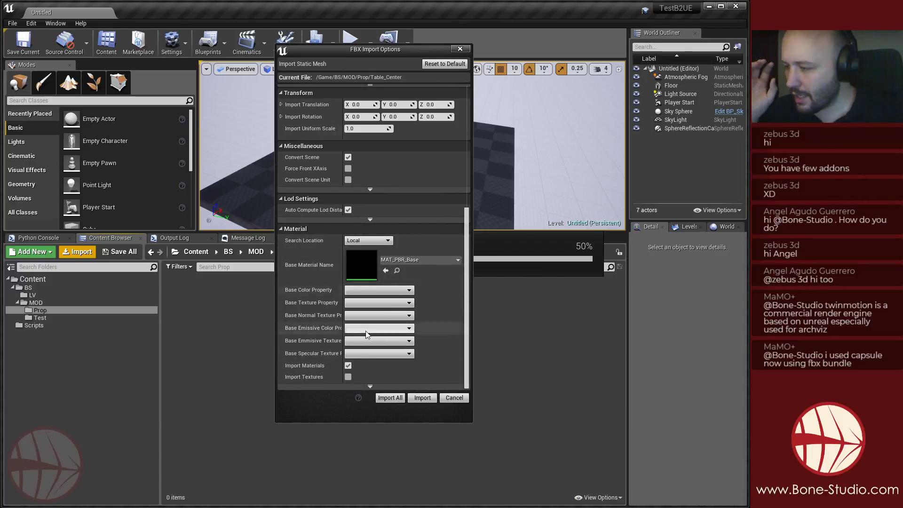
{"action": "left_click", "coordinate": [348, 365]}
{"action": "left_click", "coordinate": [349, 366]}
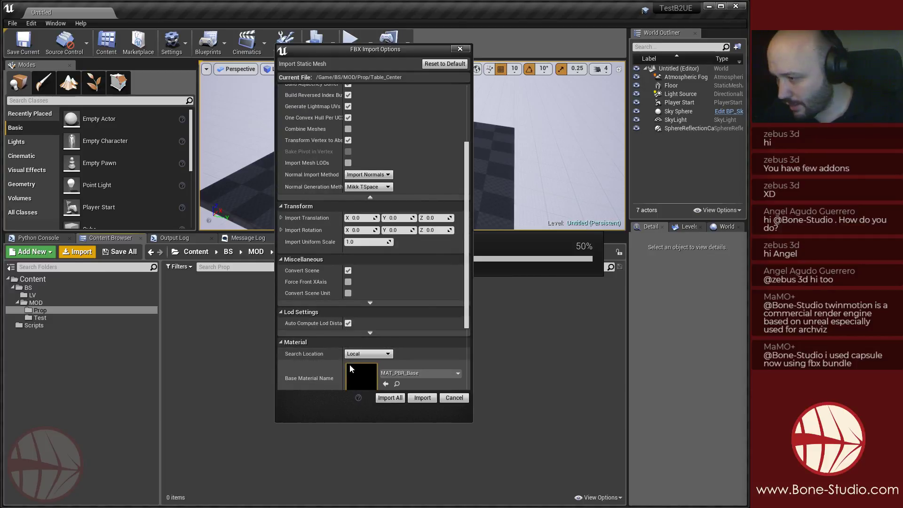
Clear the base material in the FBX import options and import both files with these settings.
{"action": "left_click", "coordinate": [451, 286]}
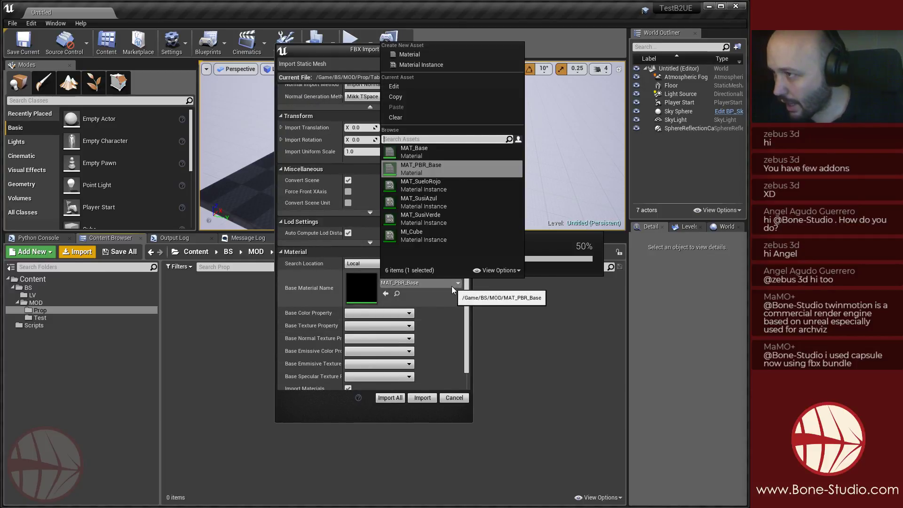
{"action": "left_click", "coordinate": [396, 118]}
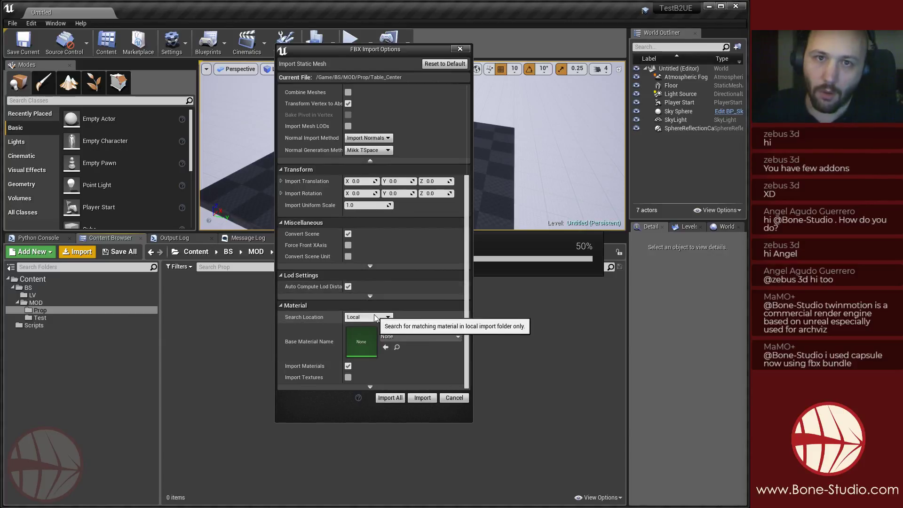
{"action": "scroll", "coordinate": [385, 334], "scroll_direction": "up", "scroll_amount": 4}
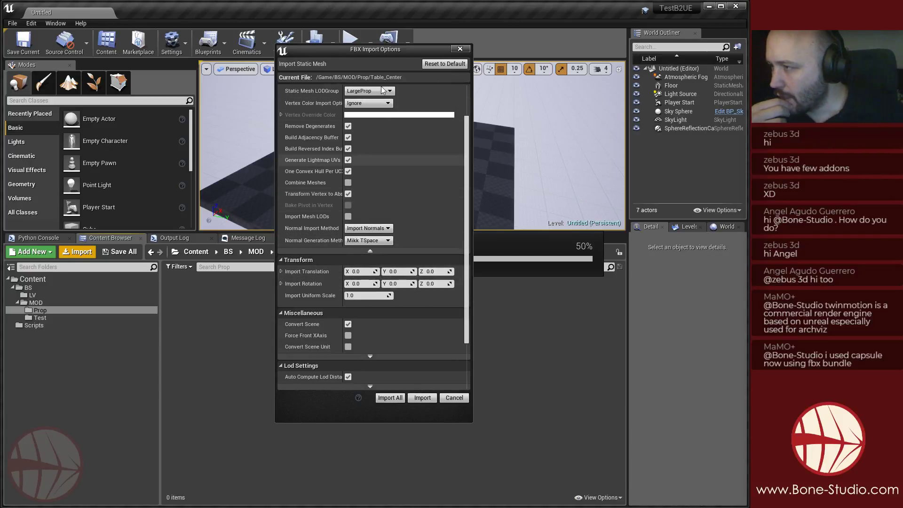
{"action": "scroll", "coordinate": [400, 160], "scroll_direction": "up", "scroll_amount": 2}
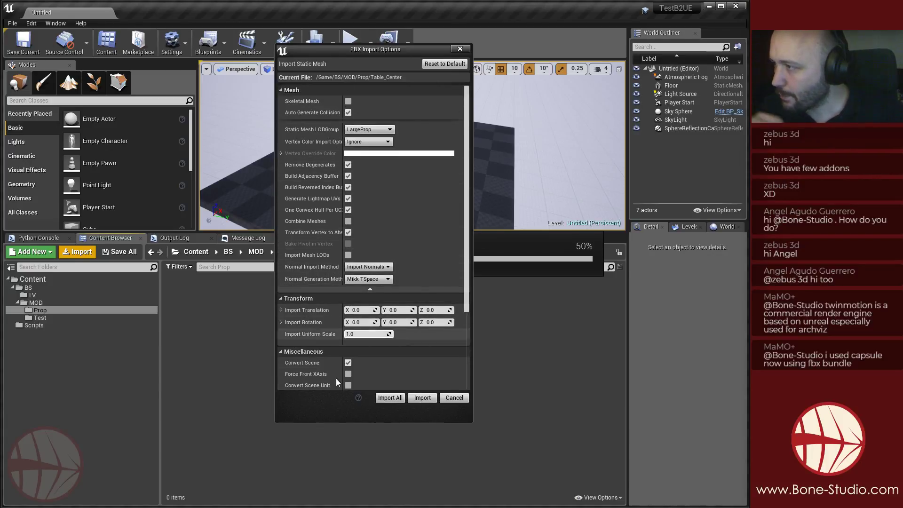
{"action": "left_click", "coordinate": [391, 398]}
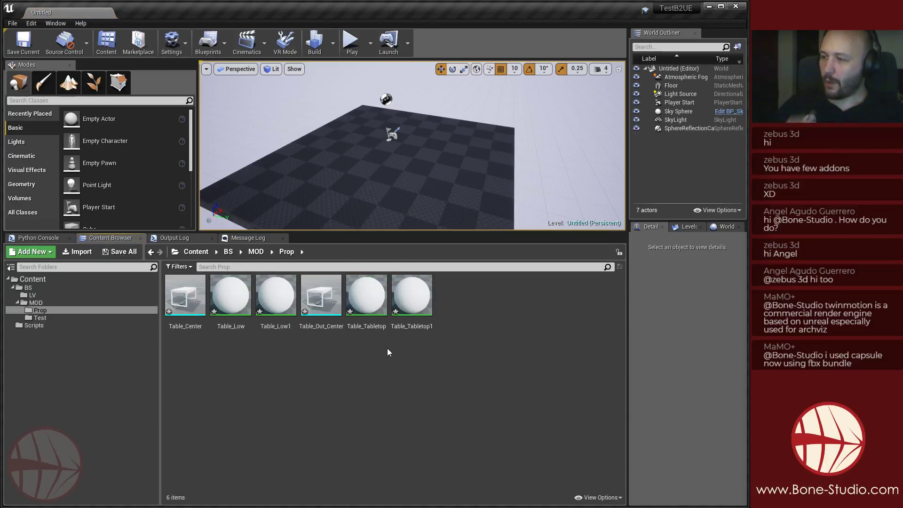
Inspect the imported Table_Center and Table_Out_Center meshes and their material slots in the static mesh editor.
{"action": "double_click", "coordinate": [188, 306]}
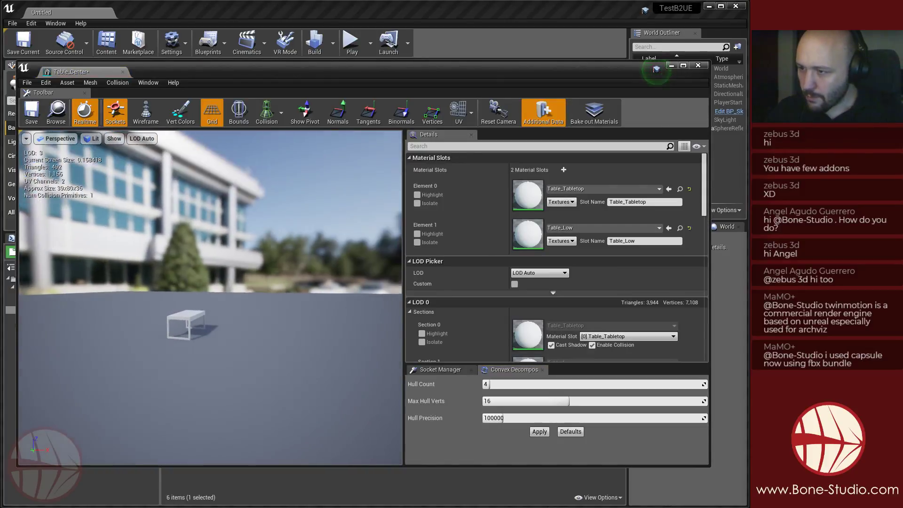
{"action": "right_click_drag", "start_coordinate": [211, 298], "coordinate": [98, 316]}
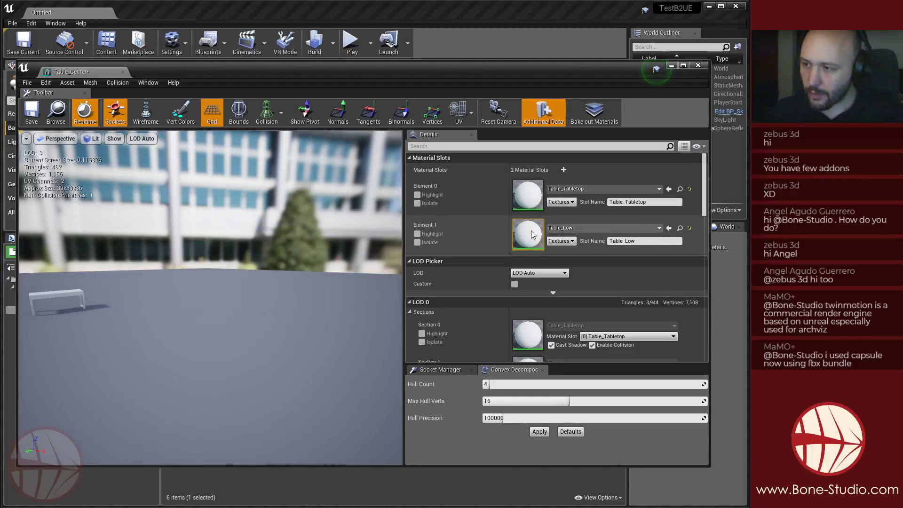
{"action": "left_click", "coordinate": [122, 72]}
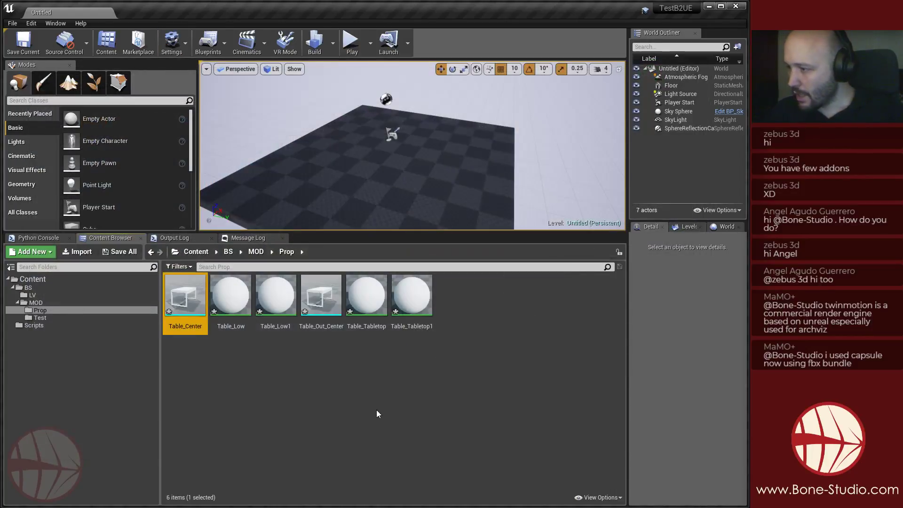
{"action": "double_click", "coordinate": [320, 294]}
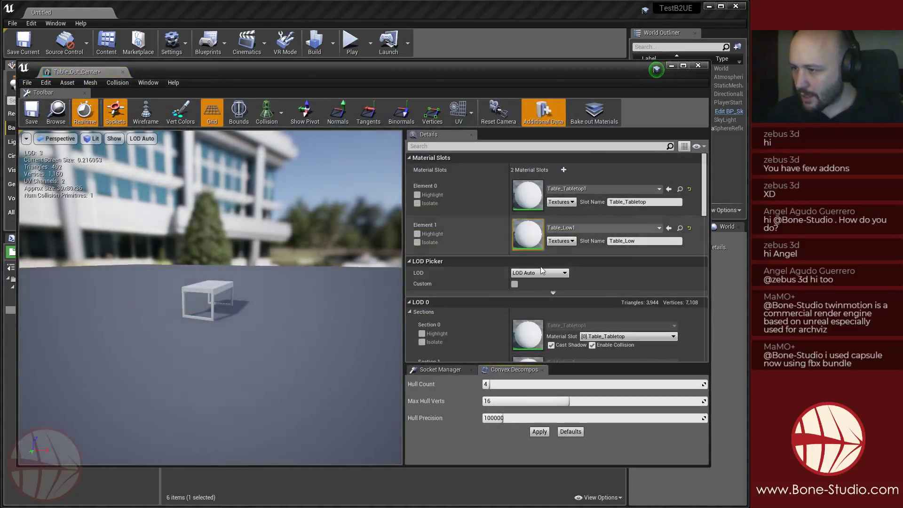
{"action": "left_click", "coordinate": [122, 71]}
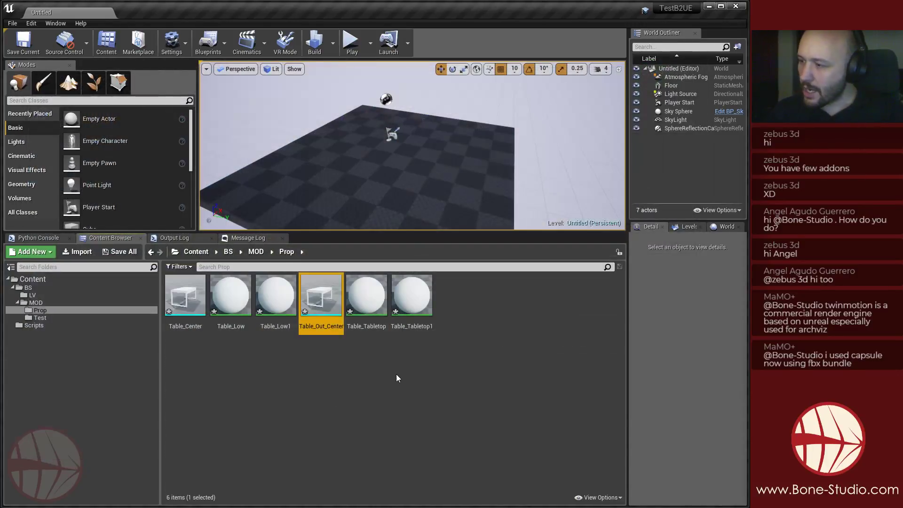
Place Table_Center in the level and set its location to X 0, Y 0, Z 0.
{"action": "left_click_drag", "start_coordinate": [185, 305], "coordinate": [324, 169]}
{"action": "right_click_drag", "start_coordinate": [325, 169], "coordinate": [355, 200]}
{"action": "left_click_drag", "start_coordinate": [629, 315], "coordinate": [487, 315]}
{"action": "left_click", "coordinate": [605, 317]}
{"action": "type", "text": "0"}
{"action": "key", "text": "Tab"}
{"action": "type", "text": "0"}
{"action": "key", "text": "Tab"}
{"action": "type", "text": "0"}
{"action": "key", "text": "Return"}
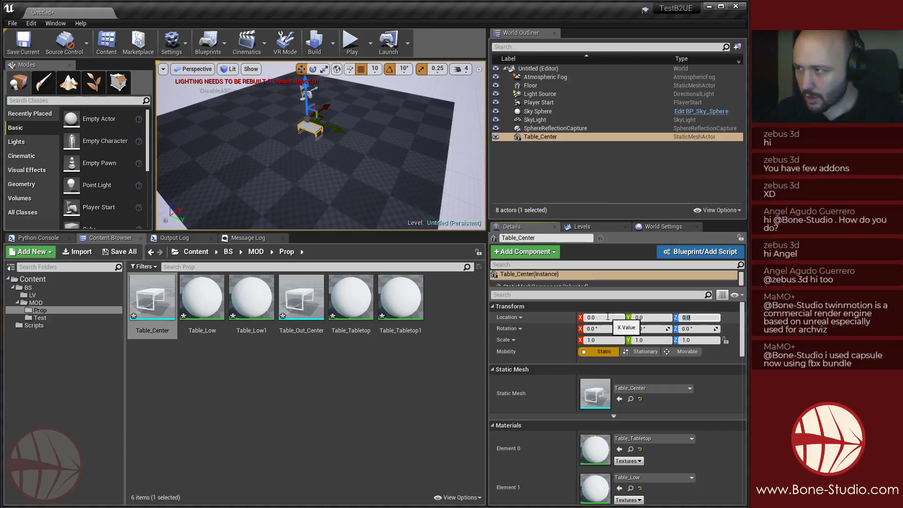
Examine Table_Center's position relative to the level origin, using the selected floor's pivot as reference.
{"action": "right_click_drag", "start_coordinate": [357, 160], "coordinate": [362, 134]}
{"action": "key", "text": "w"}
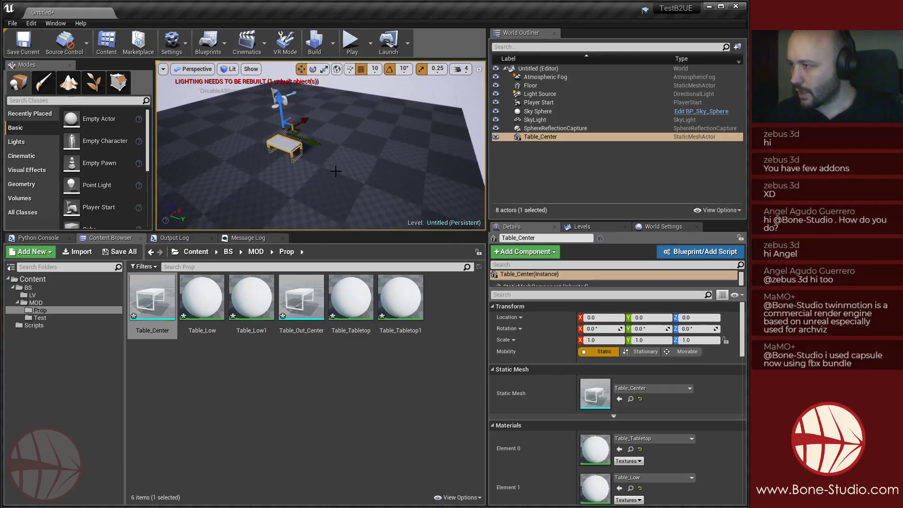
{"action": "left_click", "coordinate": [300, 112]}
{"action": "right_click_drag", "start_coordinate": [299, 112], "coordinate": [288, 89]}
{"action": "left_click_drag", "start_coordinate": [289, 117], "coordinate": [289, 126]}
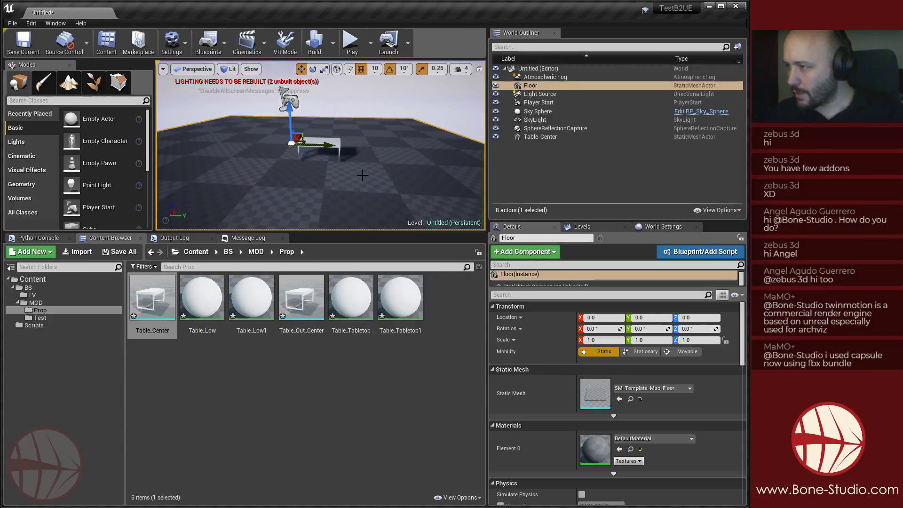
{"action": "key", "text": "d"}
{"action": "mouse_move", "coordinate": [289, 126]}
{"action": "right_mouse_down"}
{"action": "mouse_move", "coordinate": [208, 113]}
{"action": "mouse_move", "coordinate": [254, 141]}
{"action": "mouse_move", "coordinate": [295, 136]}
{"action": "right_mouse_up"}
{"action": "key", "text": "e"}
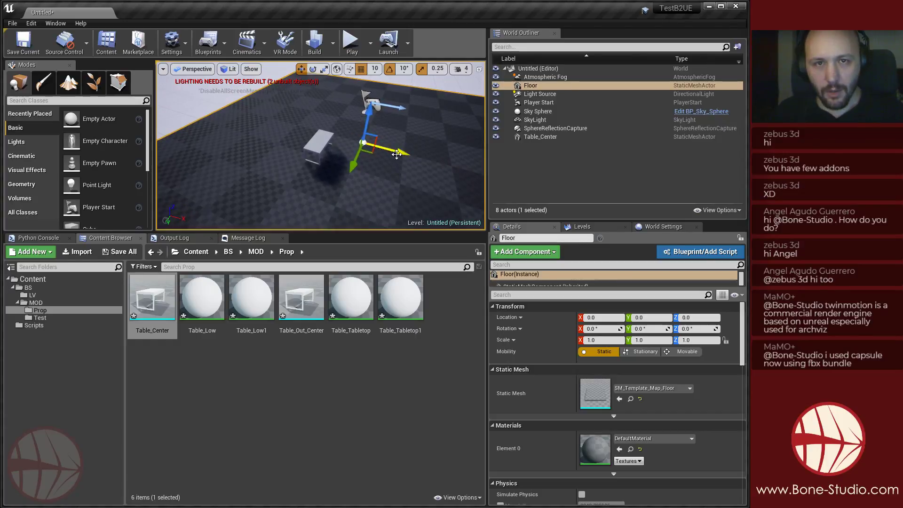
{"action": "left_click", "coordinate": [297, 416]}
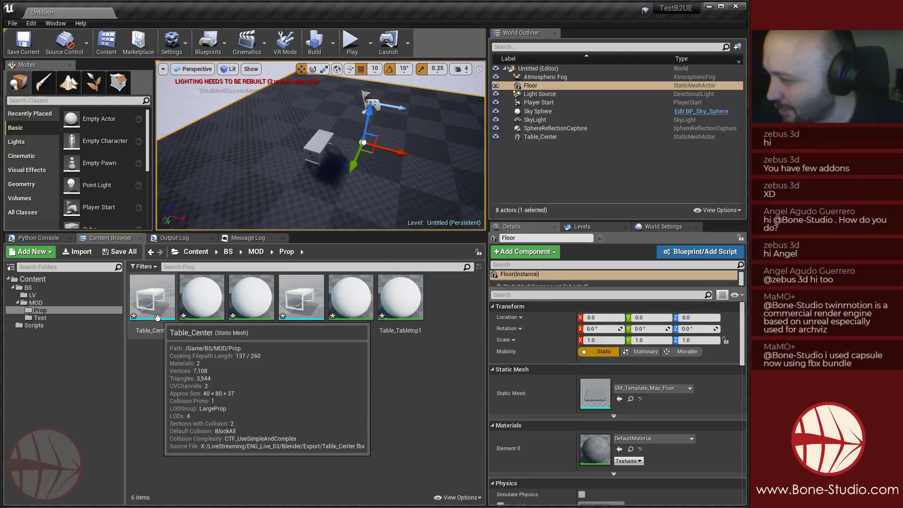
Place Table_Out_Center in the level and set its X and Y location to 0.
{"action": "mouse_move", "coordinate": [298, 309]}
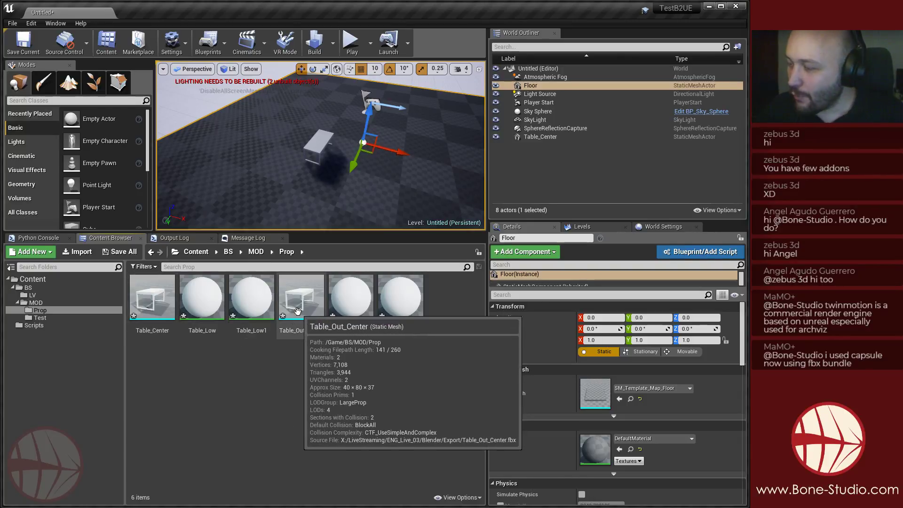
{"action": "left_click_drag", "start_coordinate": [299, 309], "coordinate": [210, 150]}
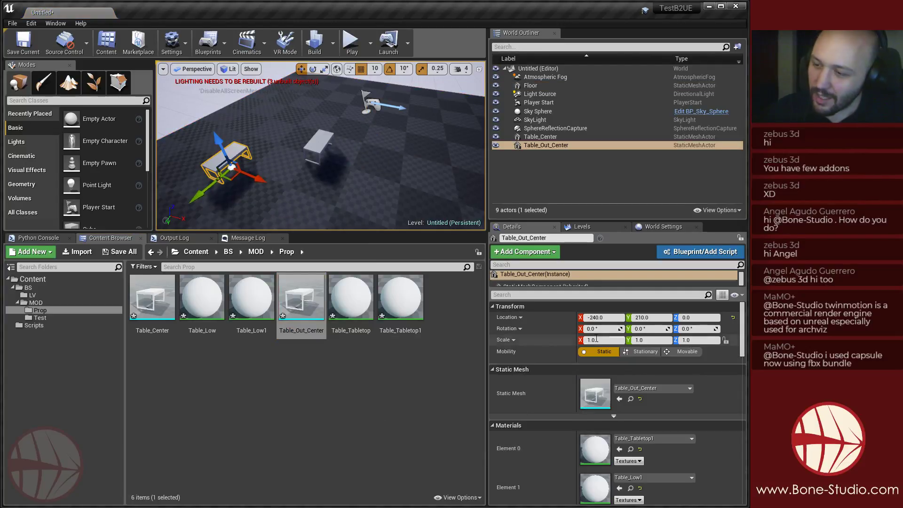
{"action": "left_click", "coordinate": [613, 318]}
{"action": "type", "text": "0"}
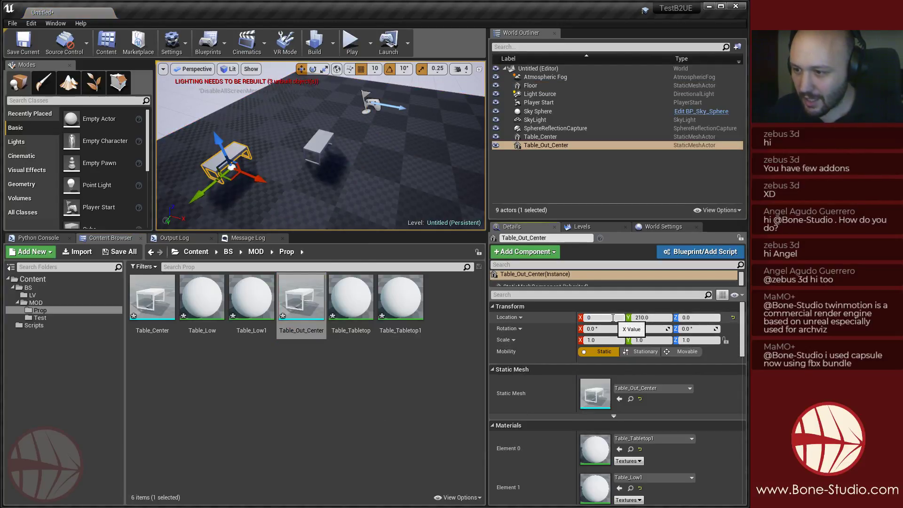
{"action": "key", "text": "Tab"}
{"action": "type", "text": "0"}
{"action": "key", "text": "Return"}
{"action": "right_click_drag", "start_coordinate": [364, 140], "coordinate": [301, 128]}
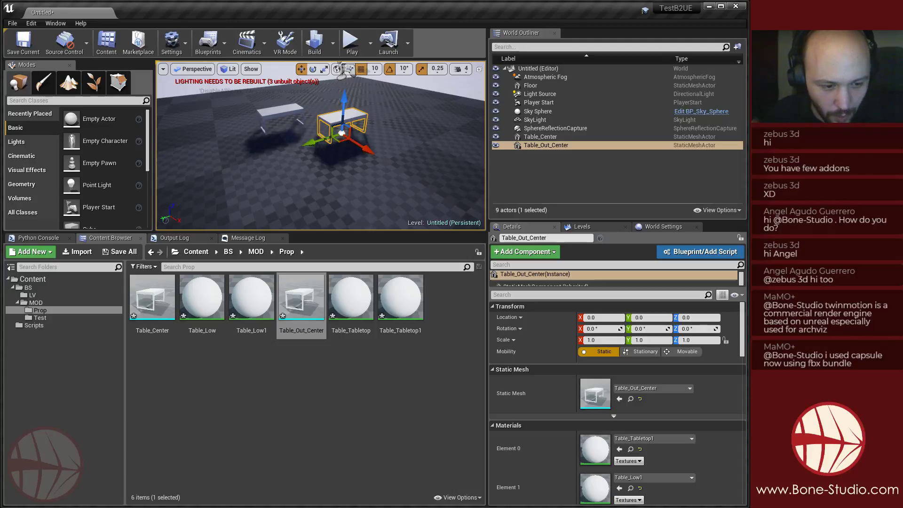
Switch to Blender, select Table_Out_Center and enable Use Scene Origin for it in the Capsule export settings.
{"action": "key", "text": "alt+Tab"}
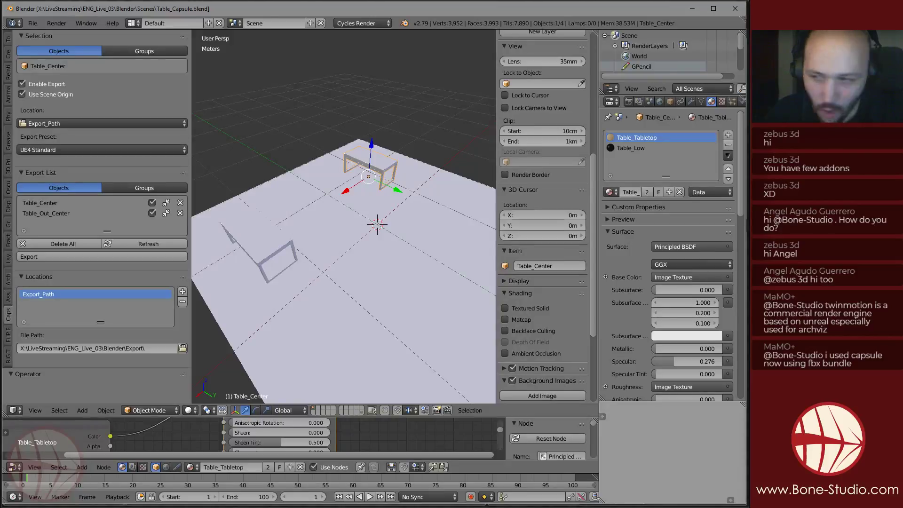
{"action": "right_click", "coordinate": [358, 151]}
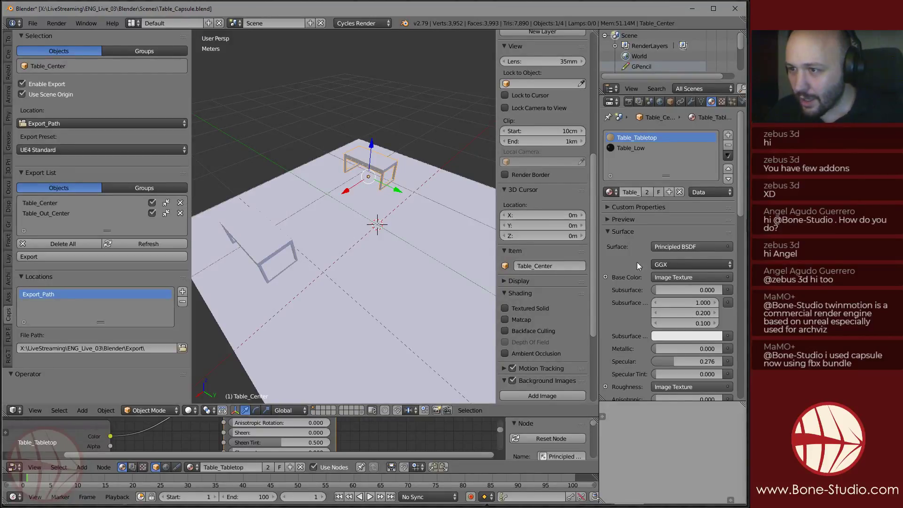
{"action": "key", "text": "alt+Tab"}
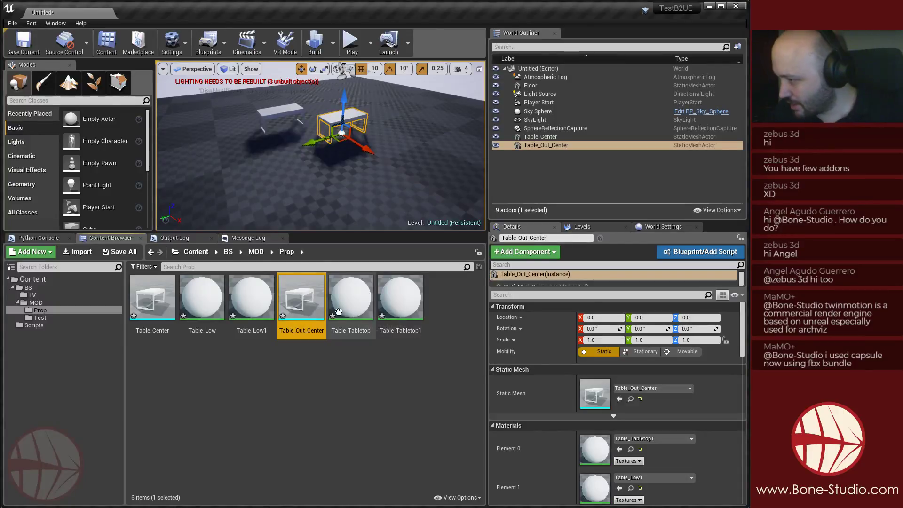
{"action": "key", "text": "alt+Tab"}
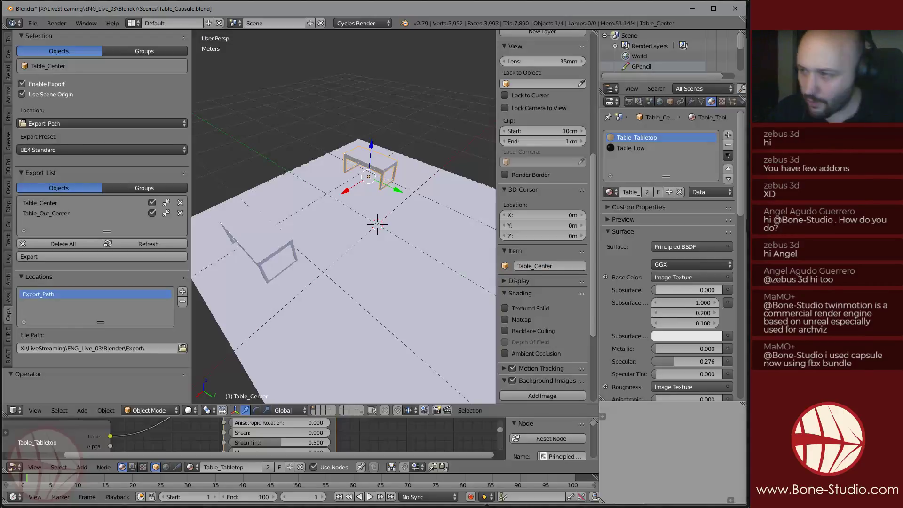
{"action": "right_click", "coordinate": [245, 233]}
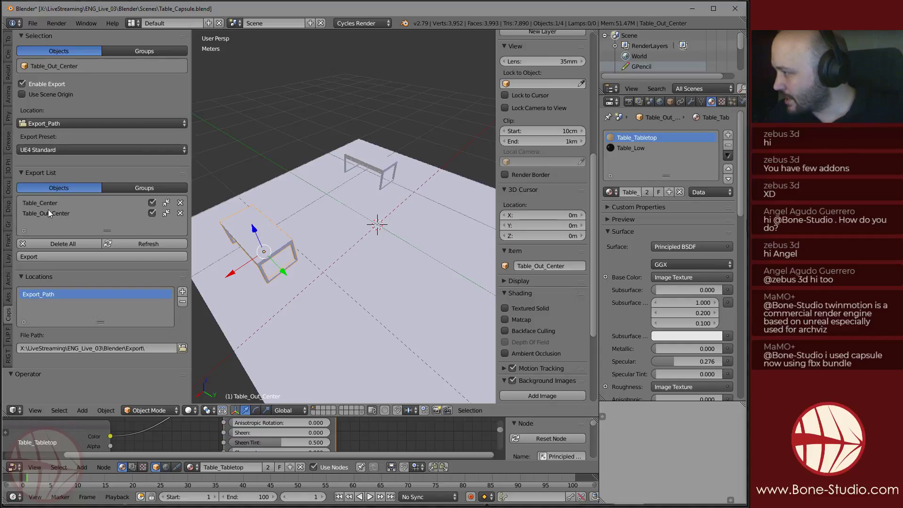
{"action": "left_click", "coordinate": [167, 214]}
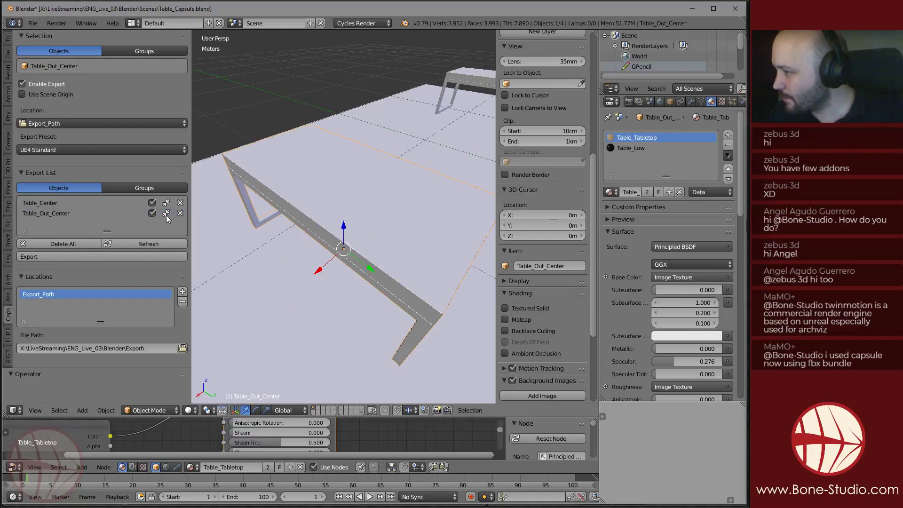
{"action": "left_click", "coordinate": [47, 214]}
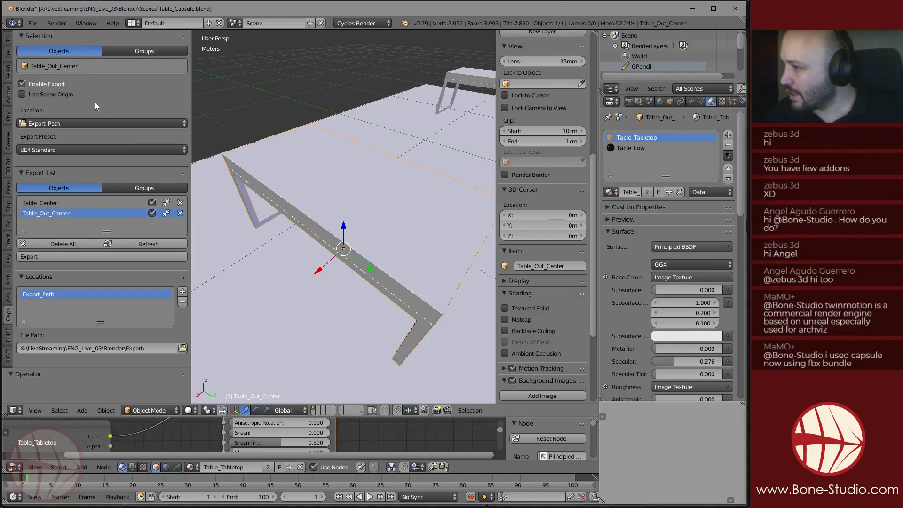
{"action": "left_click", "coordinate": [22, 95]}
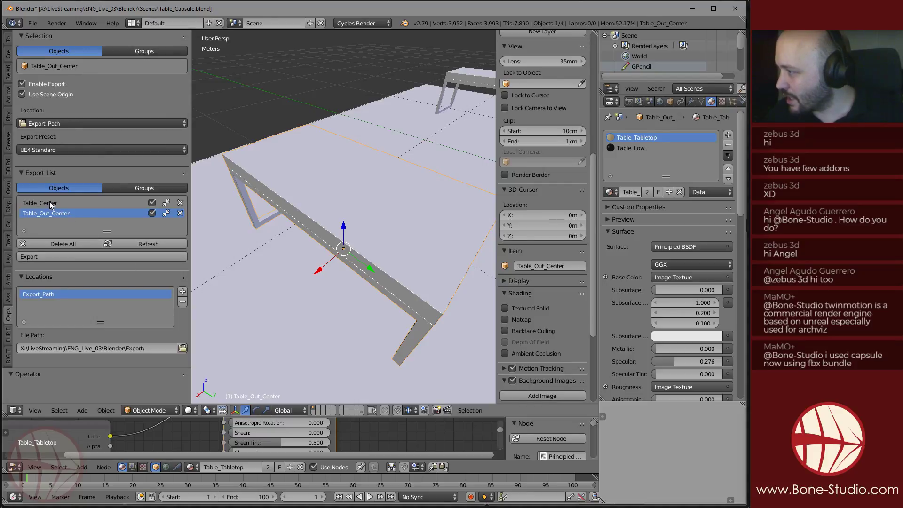
Disable Use Scene Origin for Table_Center and export both tables again with Capsule.
{"action": "left_click", "coordinate": [46, 201]}
{"action": "left_click", "coordinate": [36, 95]}
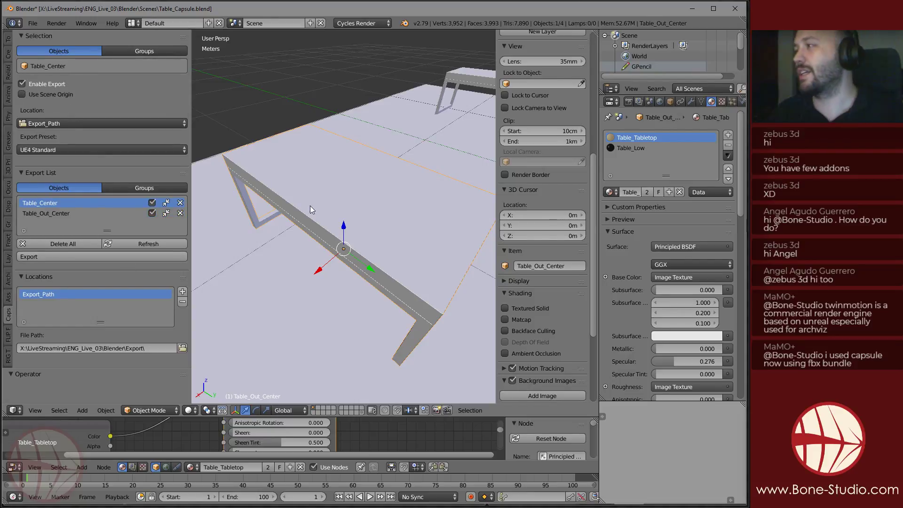
{"action": "left_click", "coordinate": [91, 257]}
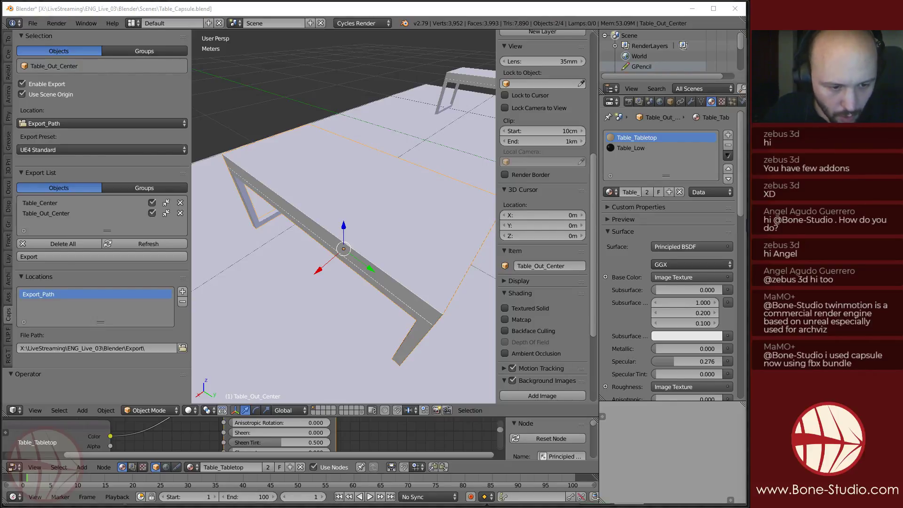
Switch to Unreal and reimport the Table_Center and Table_Out_Center meshes together.
{"action": "key", "text": "alt+Tab"}
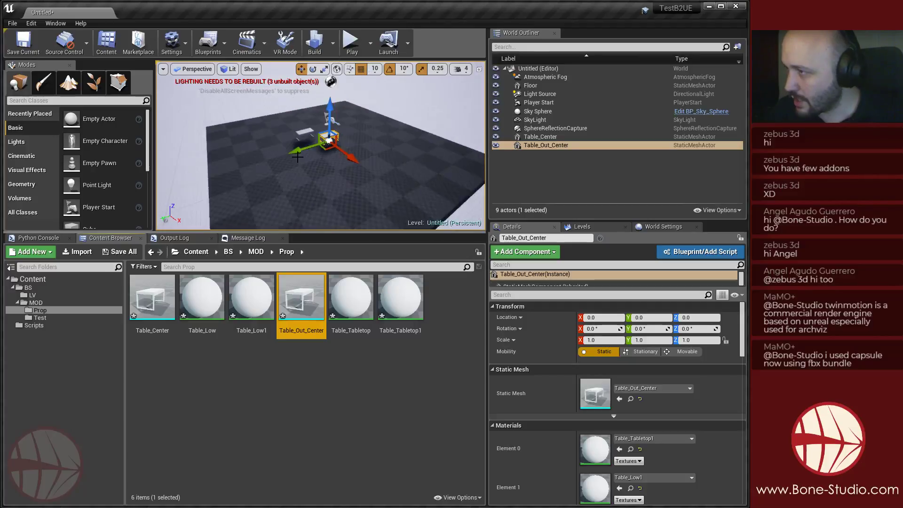
{"action": "left_click", "coordinate": [143, 306], "text": "ctrl"}
{"action": "right_click", "coordinate": [313, 301]}
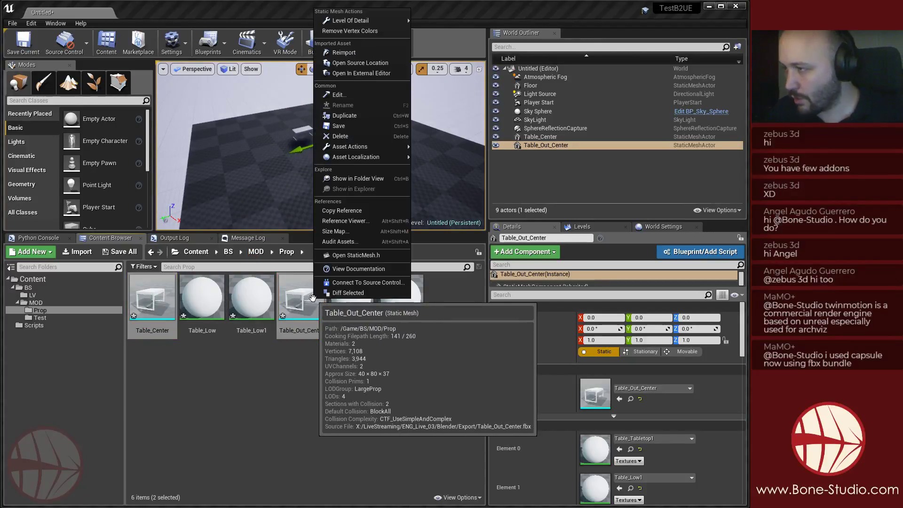
{"action": "left_click", "coordinate": [340, 55]}
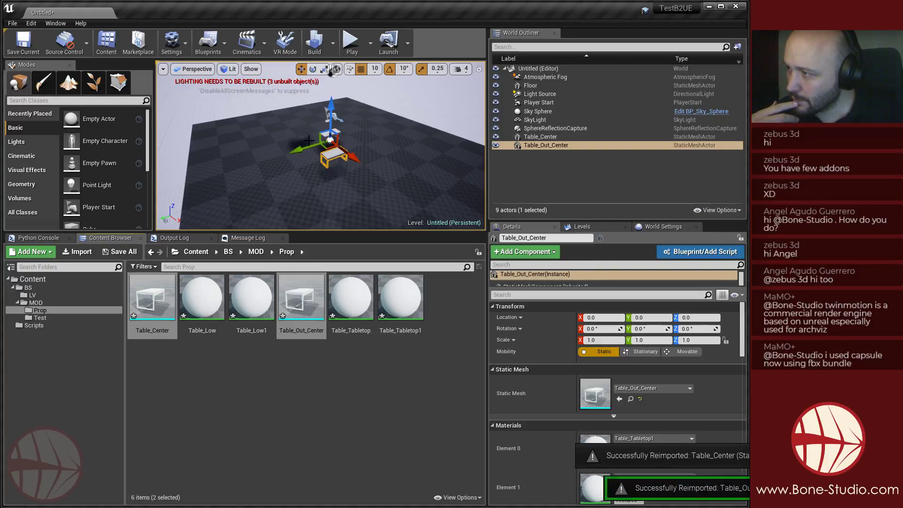
Compare the pivots of the placed Table_Out_Center and Table_Center actors in the level.
{"action": "mouse_move", "coordinate": [272, 128]}
{"action": "right_mouse_down"}
{"action": "mouse_move", "coordinate": [263, 136]}
{"action": "mouse_move", "coordinate": [212, 118]}
{"action": "mouse_move", "coordinate": [278, 120]}
{"action": "right_mouse_up"}
{"action": "left_click", "coordinate": [546, 157]}
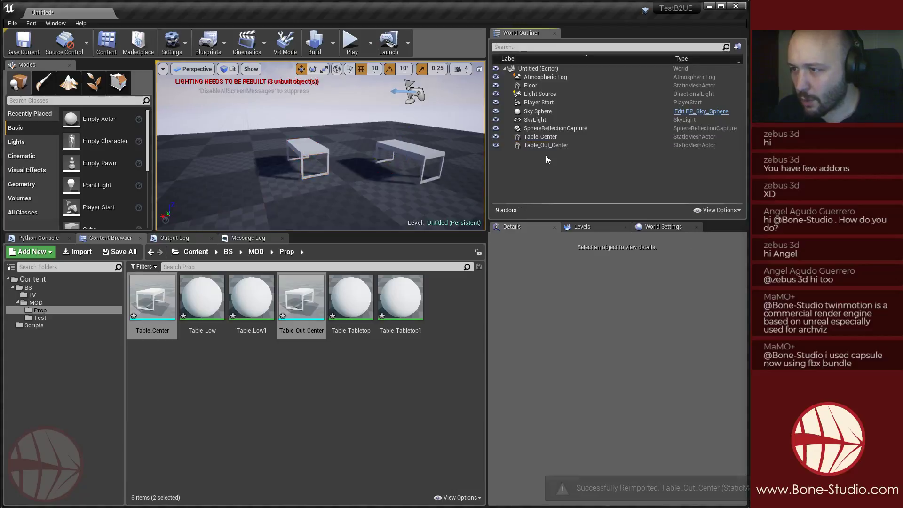
{"action": "left_click", "coordinate": [542, 145]}
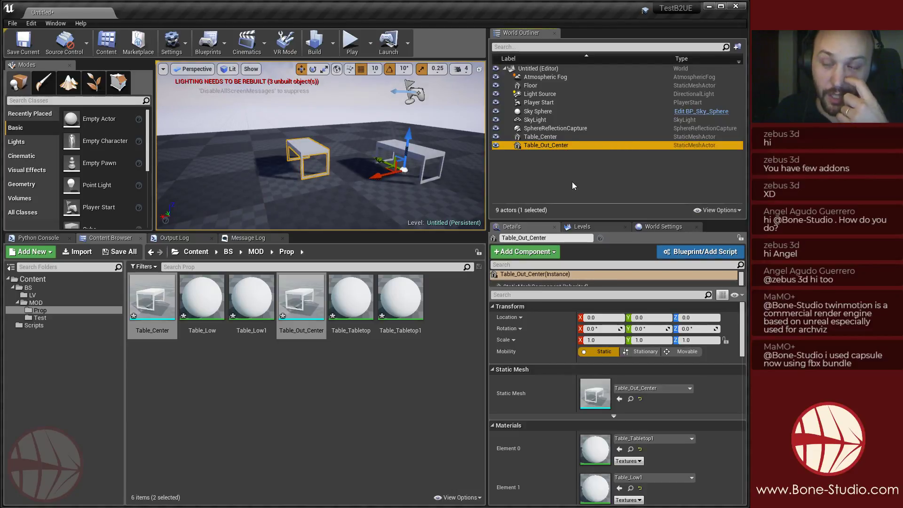
{"action": "left_click", "coordinate": [555, 137]}
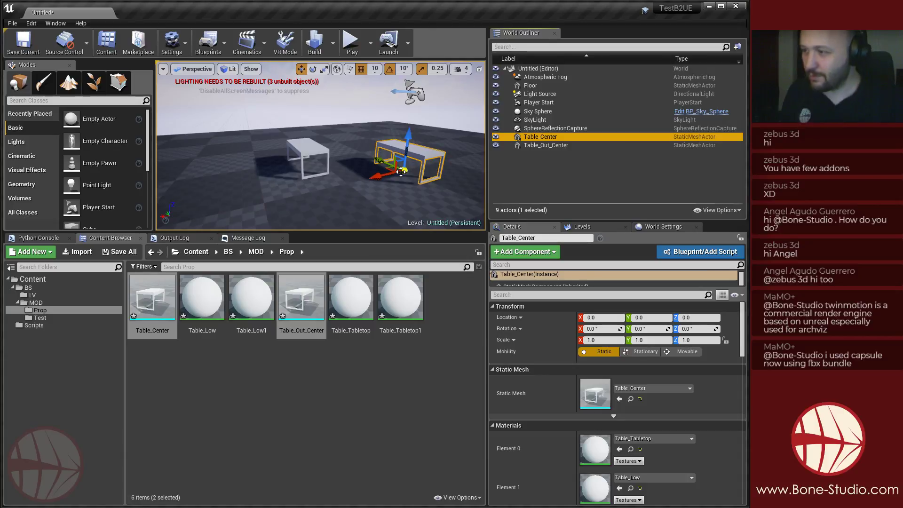
{"action": "left_click", "coordinate": [210, 439]}
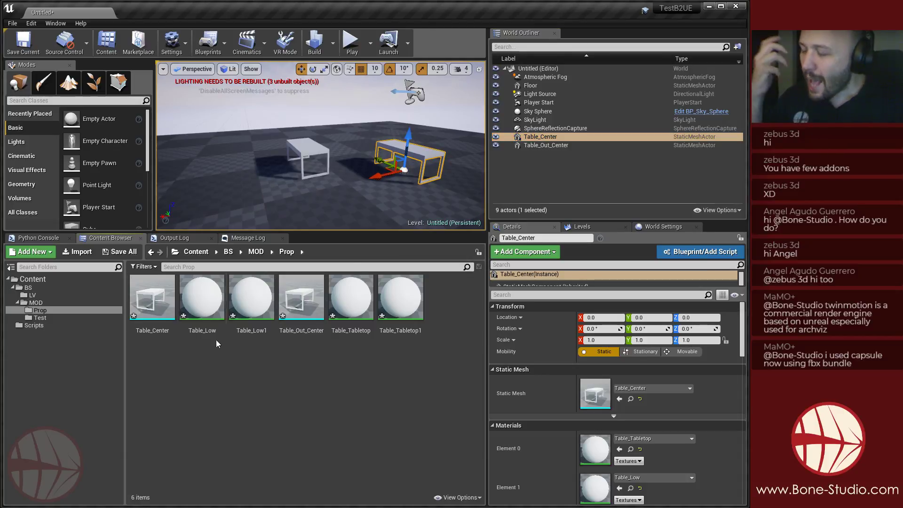
Open the Table_Low material and spread its output node and color parameter node apart in the graph.
{"action": "double_click", "coordinate": [205, 304]}
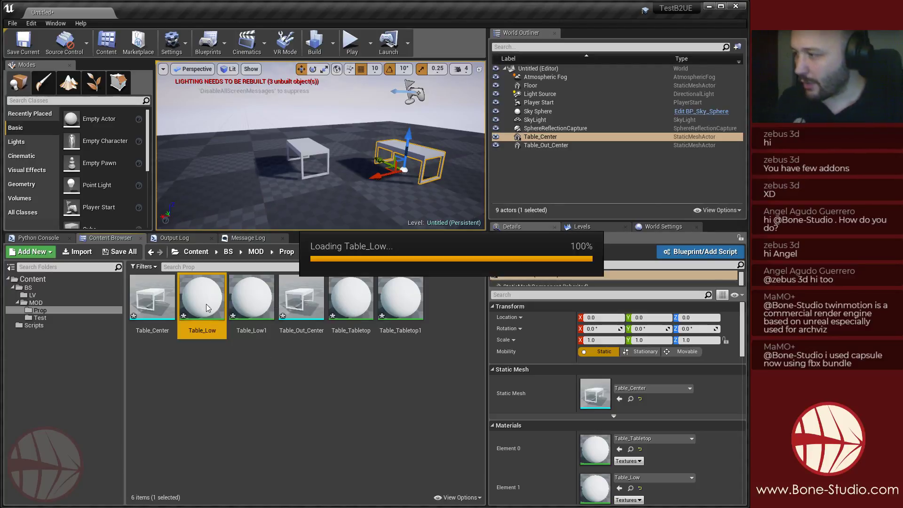
{"action": "left_click_drag", "start_coordinate": [414, 184], "coordinate": [513, 185]}
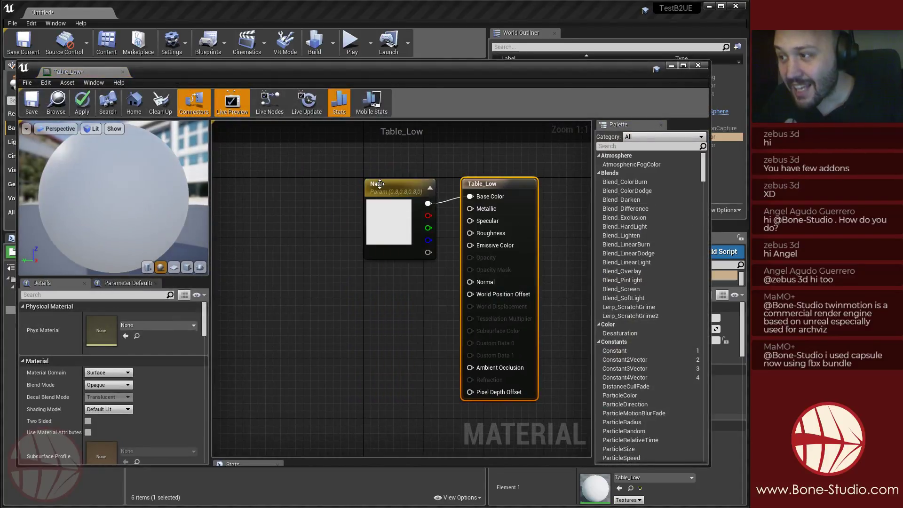
{"action": "left_click_drag", "start_coordinate": [380, 183], "coordinate": [312, 190]}
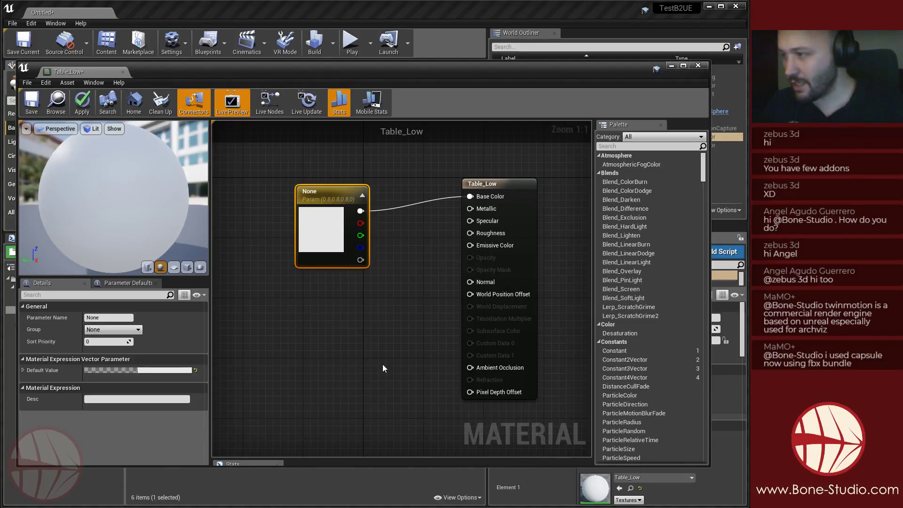
Switch to Blender, enlarge the node editor and examine Table_Tabletop's full shader node tree, then return to Unreal.
{"action": "key", "text": "alt+Tab"}
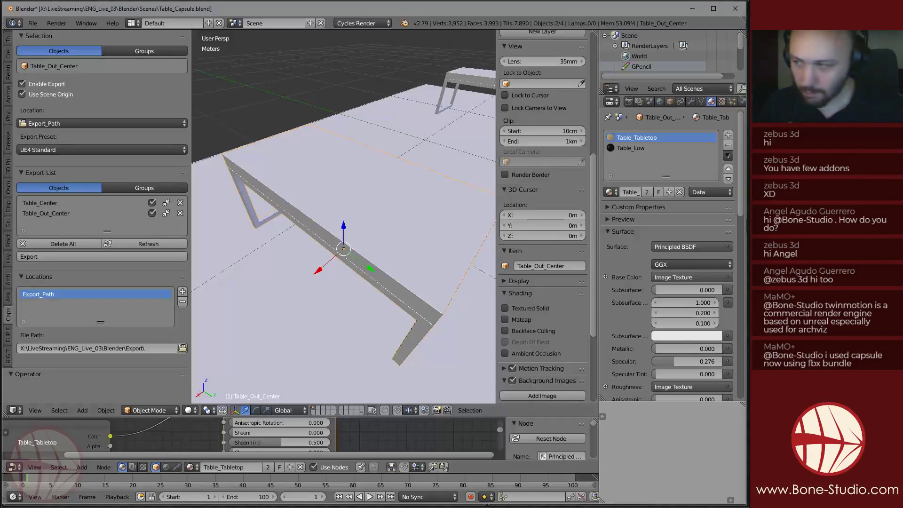
{"action": "left_click_drag", "start_coordinate": [282, 418], "coordinate": [283, 126]}
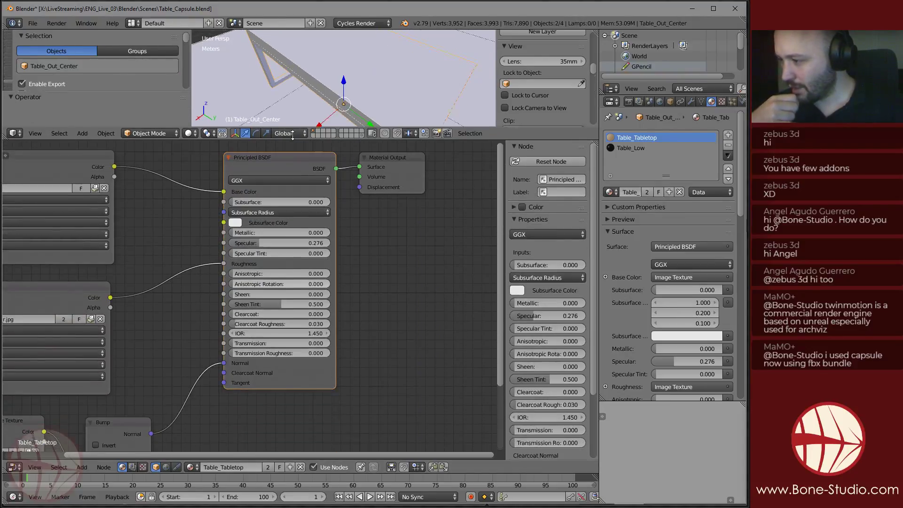
{"action": "scroll", "coordinate": [277, 247], "scroll_direction": "down", "scroll_amount": 3}
{"action": "middle_click_drag", "start_coordinate": [221, 283], "coordinate": [284, 268]}
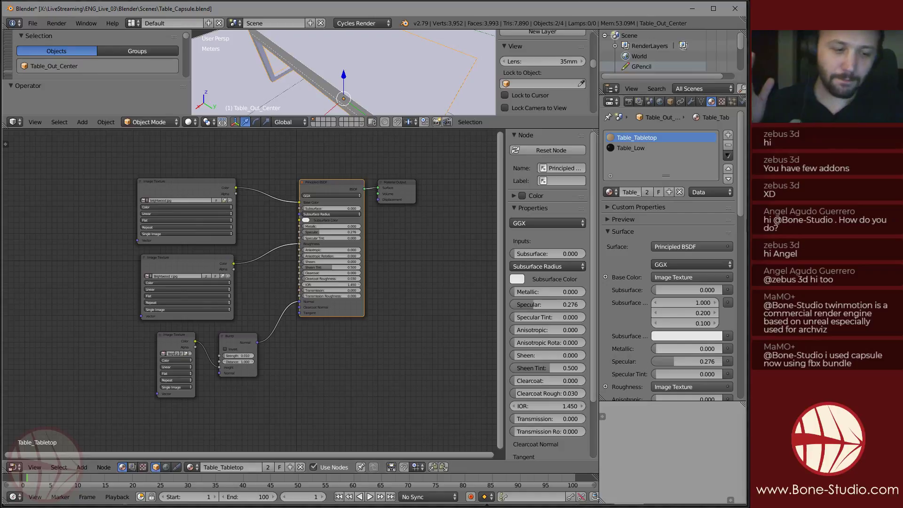
{"action": "key", "text": "alt+Tab"}
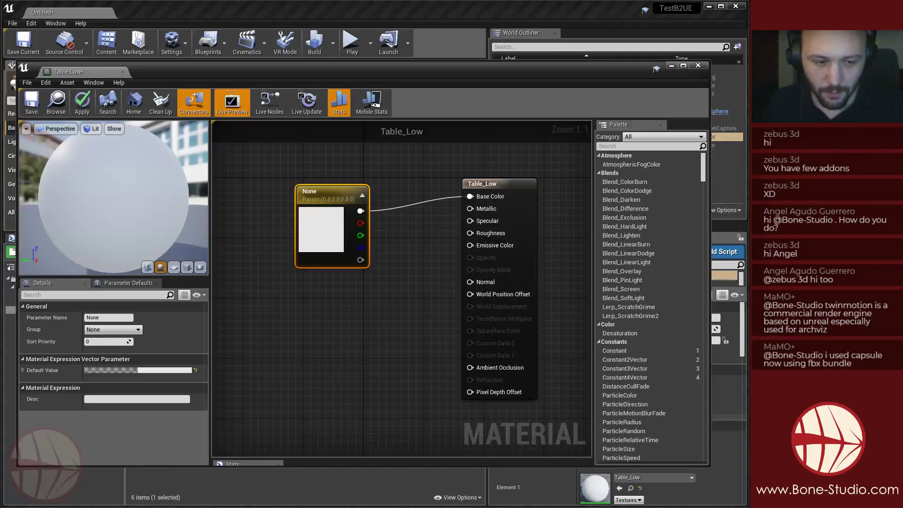
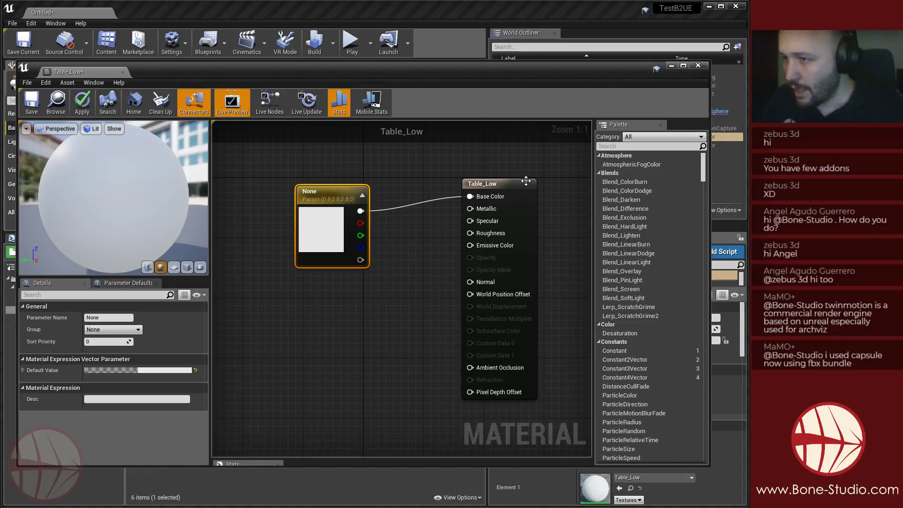
Close the Table_Low material without applying its changes and check the duplicate materials Table_Low1 and Table_Tabletop1 in the Prop folder.
{"action": "left_click", "coordinate": [699, 66]}
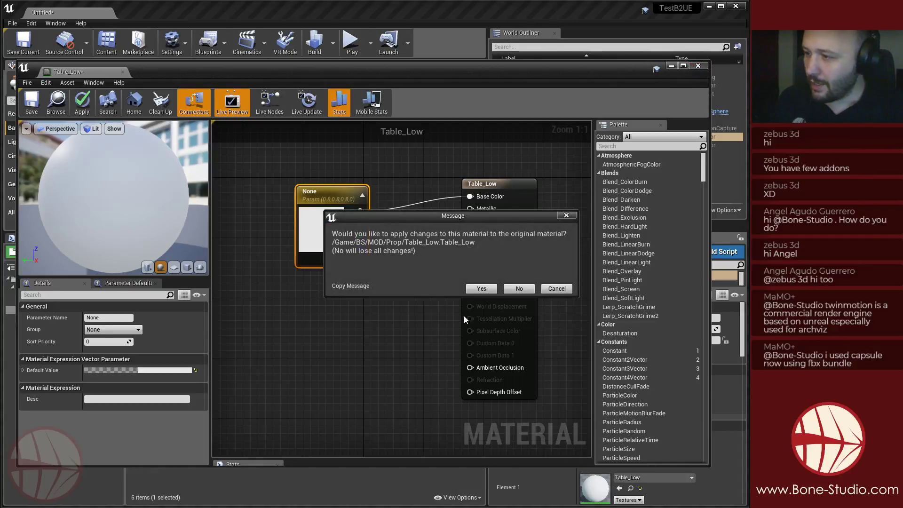
{"action": "left_click", "coordinate": [530, 289]}
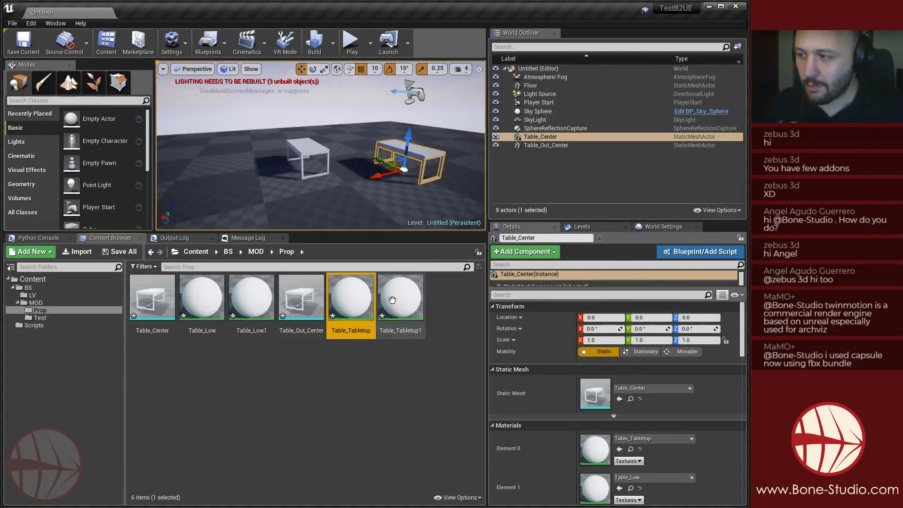
{"action": "left_click", "coordinate": [411, 343]}
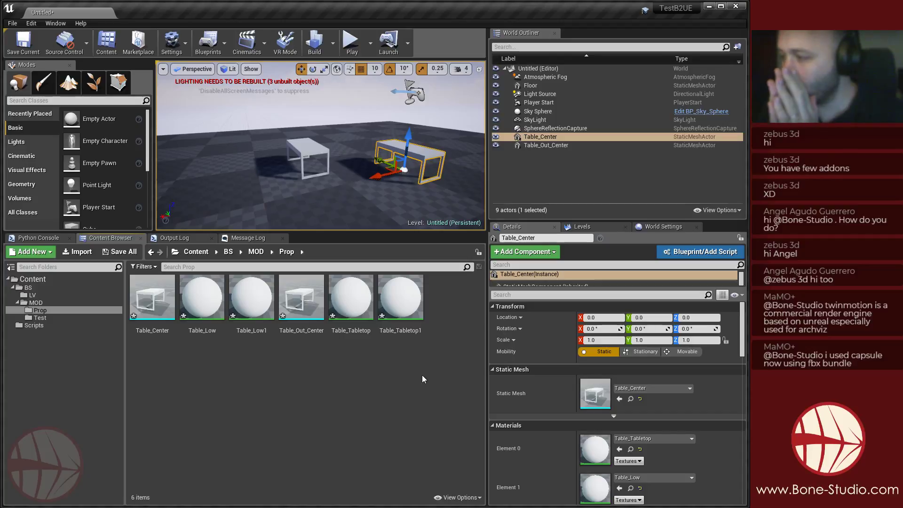
{"action": "left_click", "coordinate": [252, 298]}
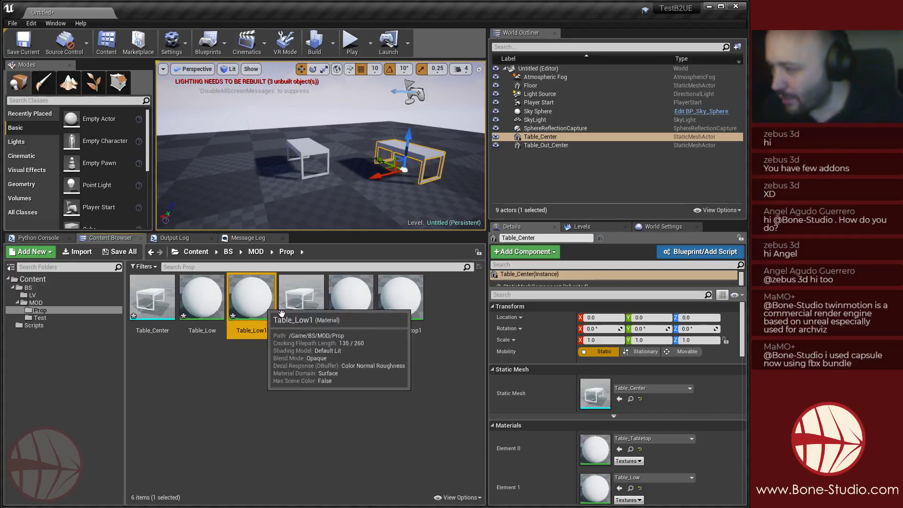
{"action": "left_click", "coordinate": [391, 305]}
{"action": "left_click", "coordinate": [369, 366]}
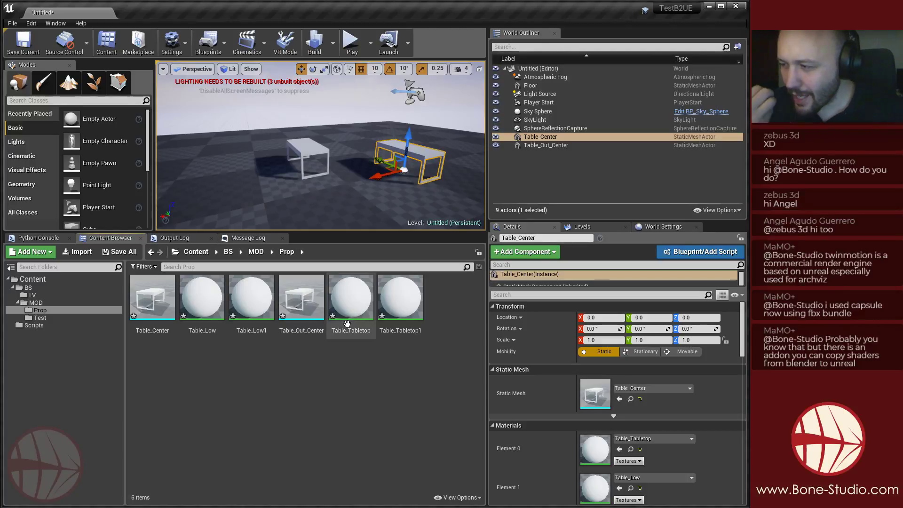
Open the Table_Tabletop material and move its color parameter node well away from the output node.
{"action": "double_click", "coordinate": [351, 297]}
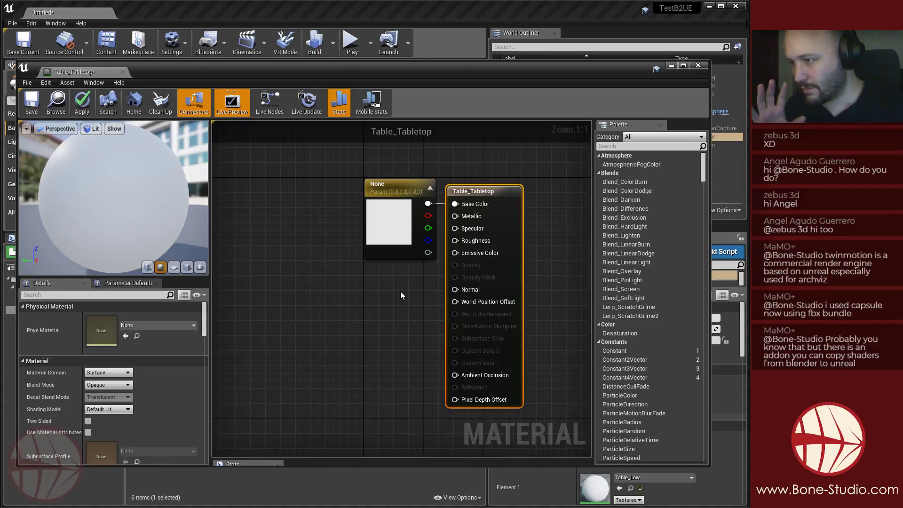
{"action": "scroll", "coordinate": [348, 337], "scroll_direction": "down", "scroll_amount": 5}
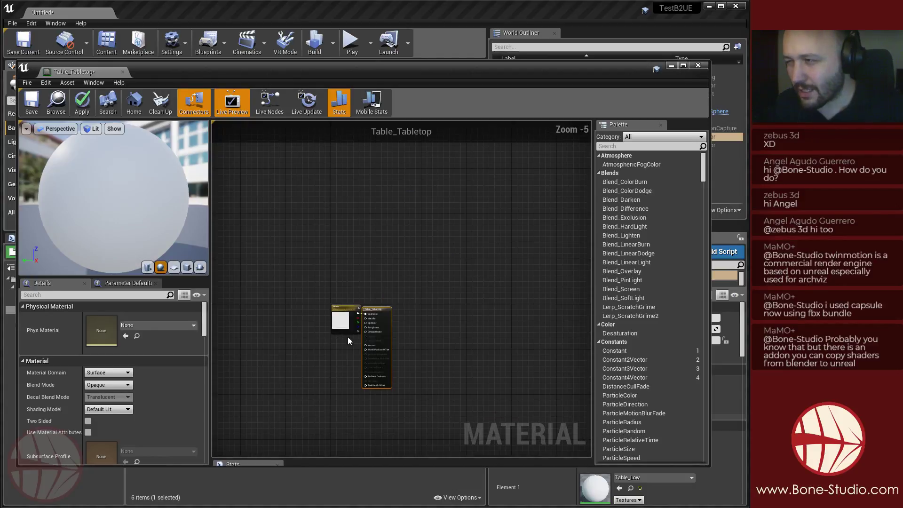
{"action": "scroll", "coordinate": [304, 335], "scroll_direction": "up", "scroll_amount": 1}
{"action": "right_click_drag", "start_coordinate": [400, 353], "coordinate": [448, 289]}
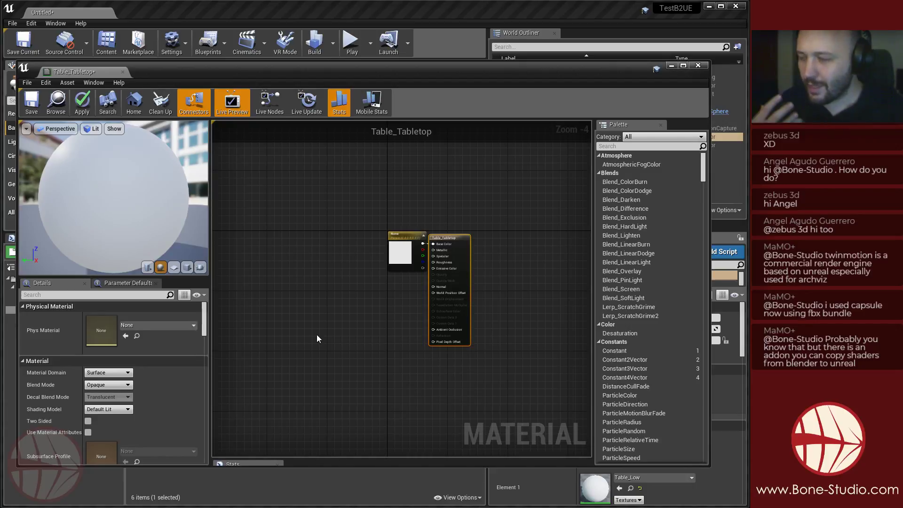
{"action": "left_click_drag", "start_coordinate": [406, 248], "coordinate": [342, 257]}
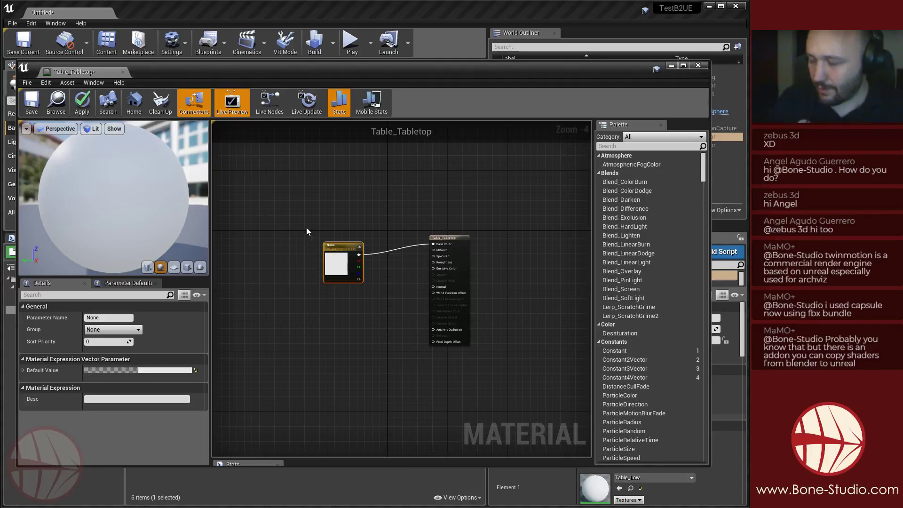
{"action": "left_click_drag", "start_coordinate": [329, 245], "coordinate": [296, 223]}
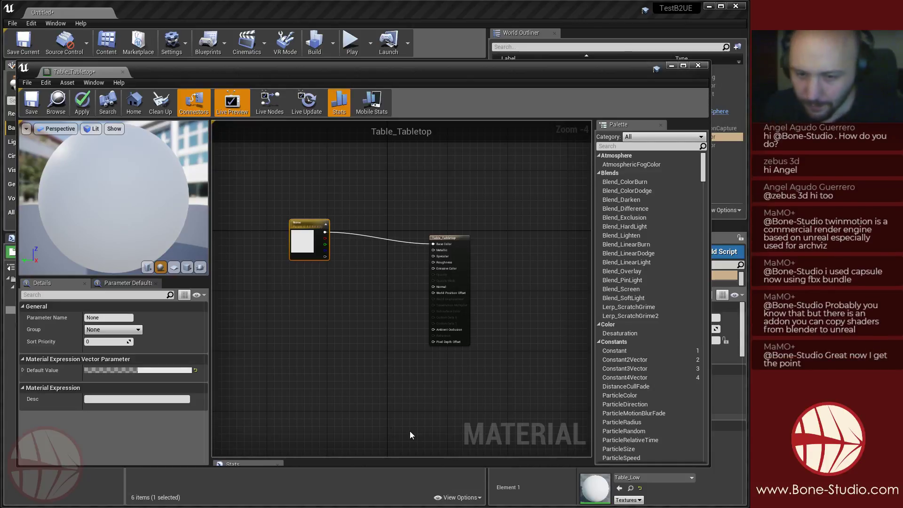
Close the Table_Tabletop material without applying its changes and open the MAT_PBR_Base material from the MOD folder.
{"action": "left_click", "coordinate": [699, 66]}
{"action": "left_click", "coordinate": [511, 289]}
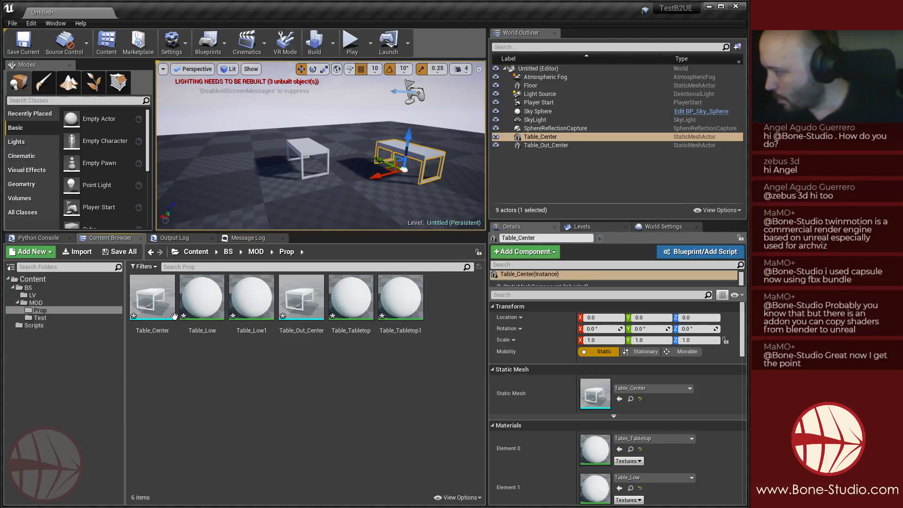
{"action": "left_click", "coordinate": [47, 304]}
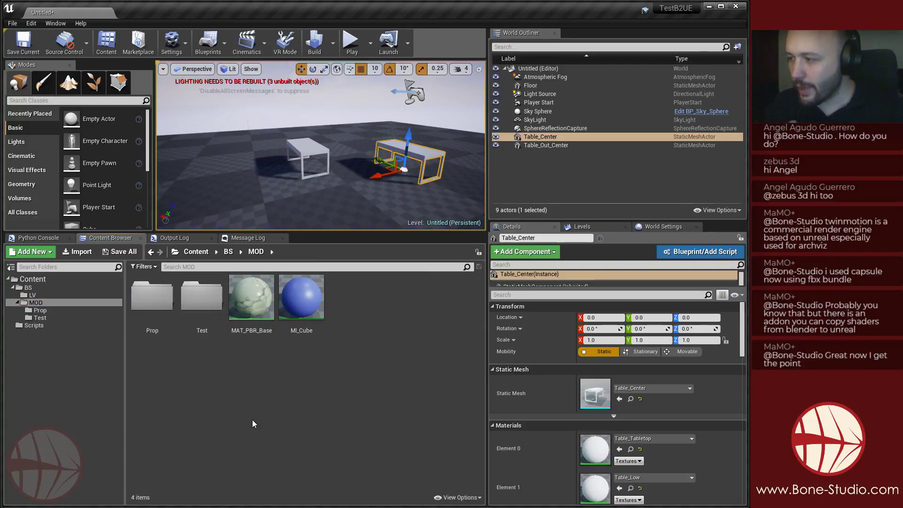
{"action": "left_click", "coordinate": [249, 306]}
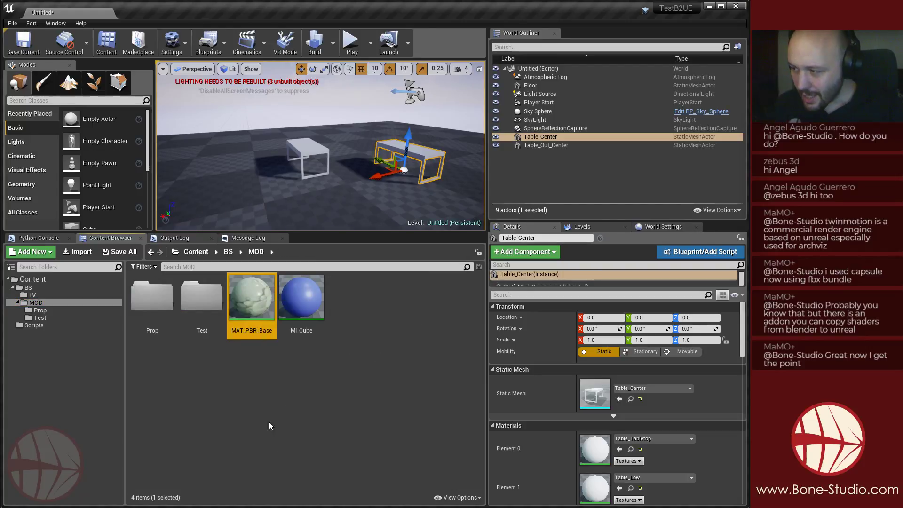
{"action": "double_click", "coordinate": [256, 303]}
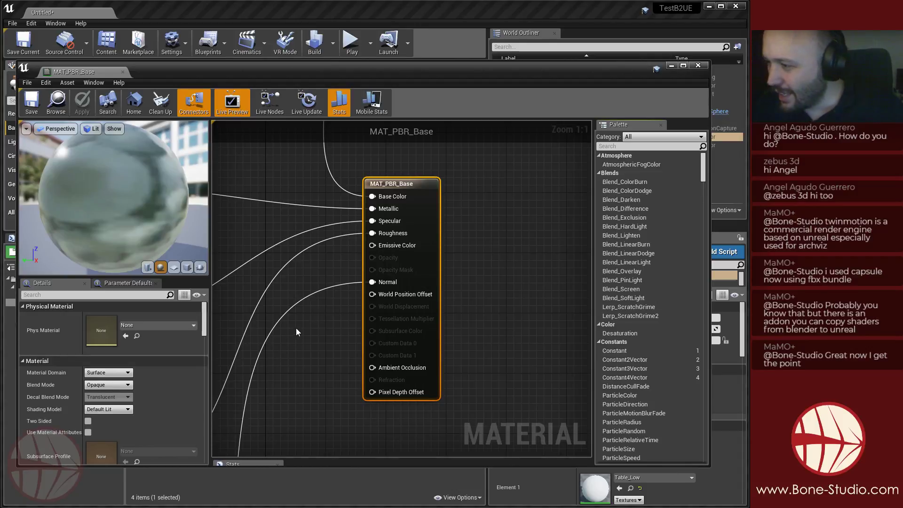
Examine MAT_PBR_Base's whole node graph, including its Fresnel, color, metallic and specular branches and their links to the output node.
{"action": "scroll", "coordinate": [296, 329], "scroll_direction": "down", "scroll_amount": 10}
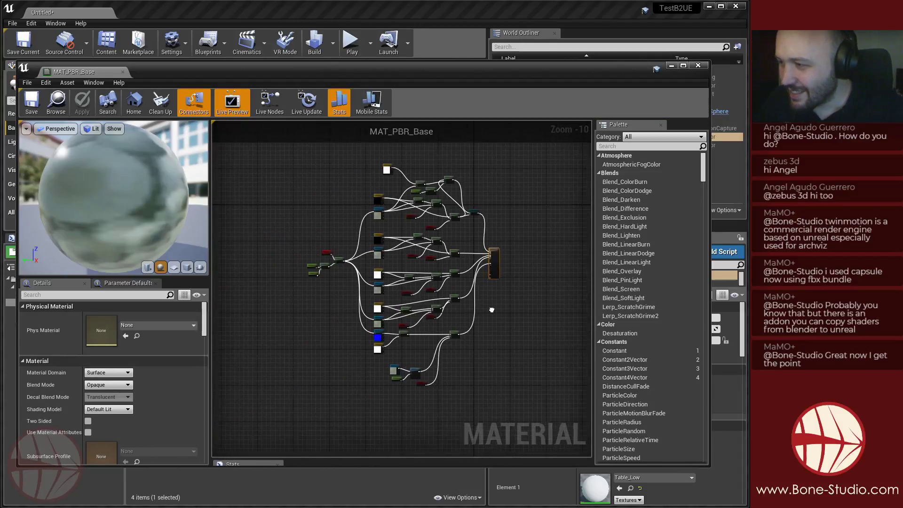
{"action": "right_click_drag", "start_coordinate": [491, 310], "coordinate": [477, 312]}
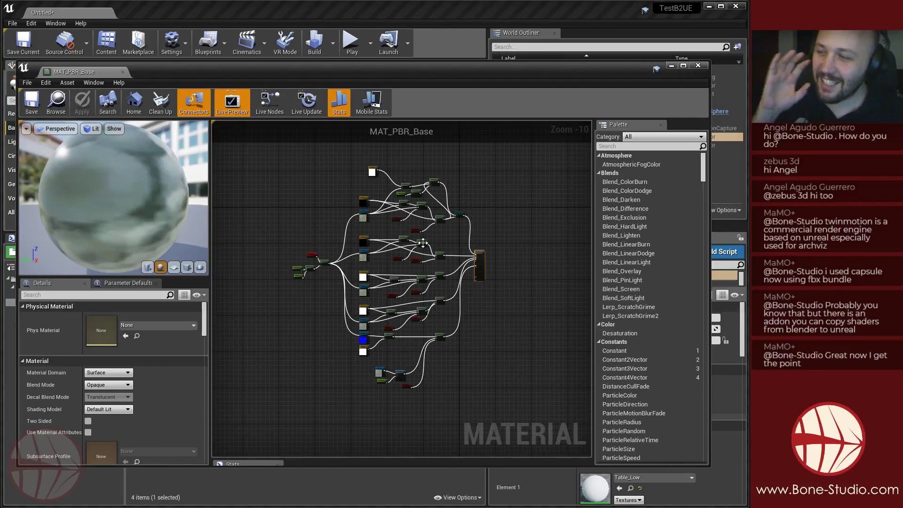
{"action": "scroll", "coordinate": [393, 234], "scroll_direction": "up", "scroll_amount": 6}
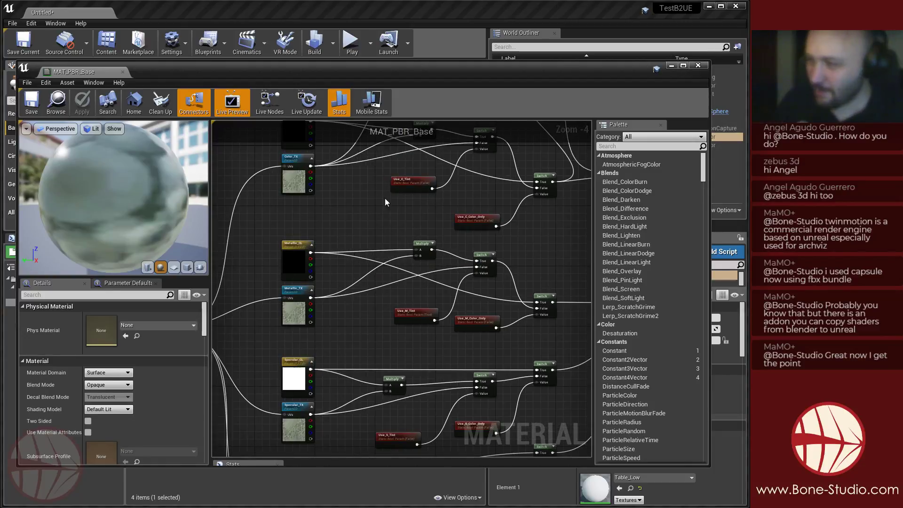
{"action": "right_click_drag", "start_coordinate": [322, 209], "coordinate": [335, 351]}
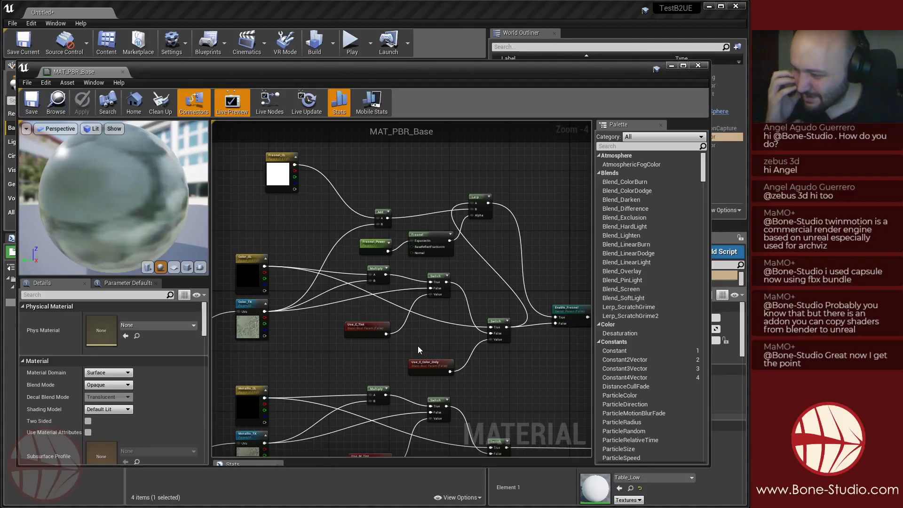
{"action": "right_click_drag", "start_coordinate": [418, 349], "coordinate": [380, 360]}
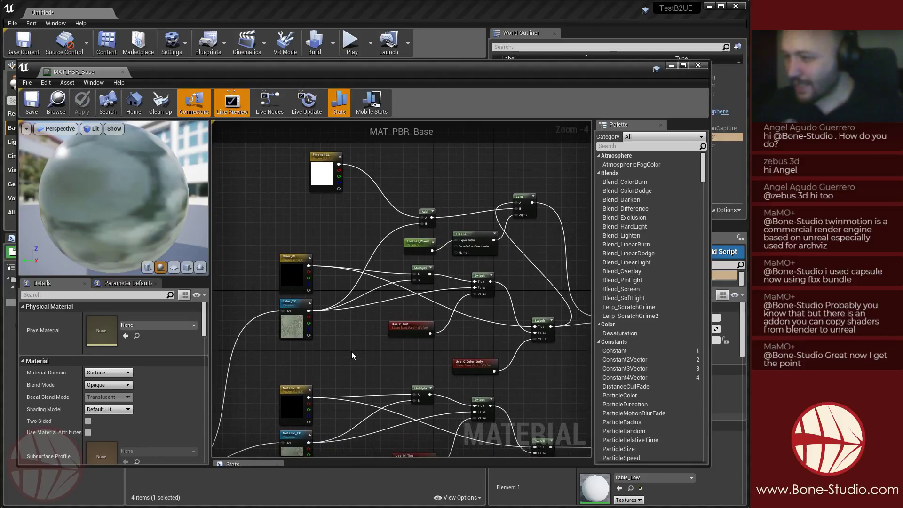
{"action": "scroll", "coordinate": [354, 356], "scroll_direction": "down", "scroll_amount": 5}
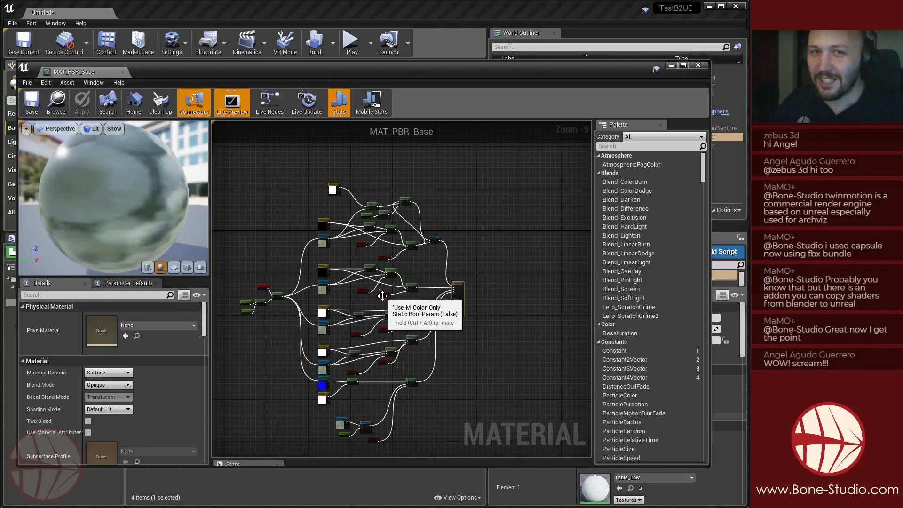
{"action": "scroll", "coordinate": [334, 188], "scroll_direction": "up", "scroll_amount": 5}
{"action": "right_click_drag", "start_coordinate": [340, 287], "coordinate": [312, 226]}
{"action": "scroll", "coordinate": [371, 326], "scroll_direction": "down", "scroll_amount": 1}
{"action": "right_click_drag", "start_coordinate": [371, 325], "coordinate": [331, 227]}
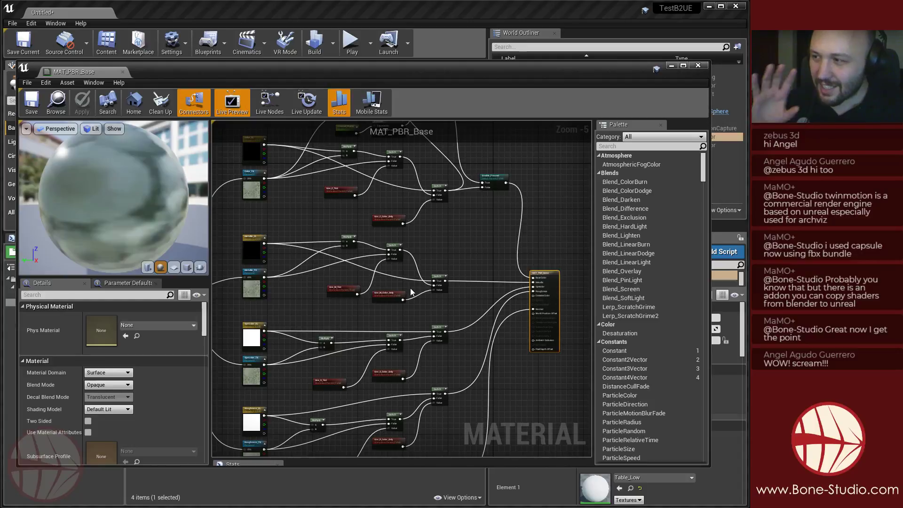
{"action": "right_click_drag", "start_coordinate": [410, 271], "coordinate": [439, 344]}
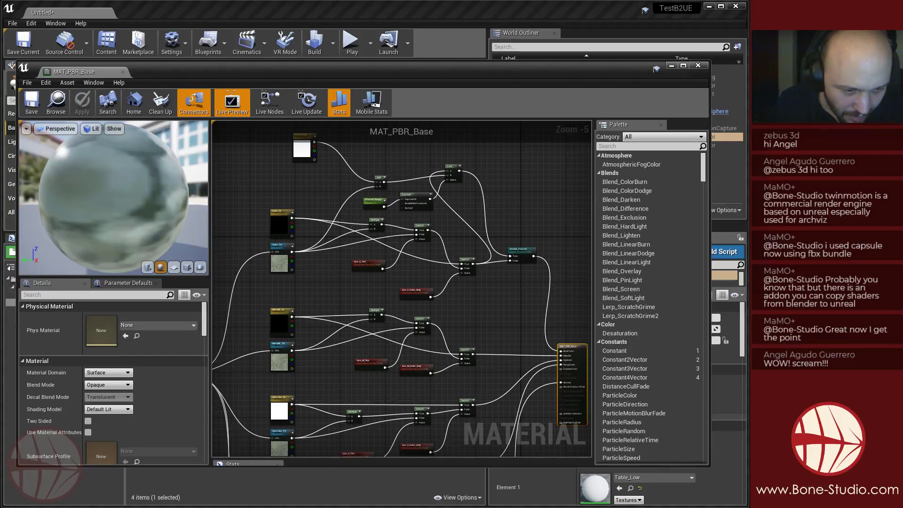
Switch to the web browser and view MAT_PBR_BAse_PIC_01.JPG in the Blender2UE4 GitHub repository.
{"action": "key", "text": "alt+Tab"}
{"action": "left_click", "coordinate": [394, 51]}
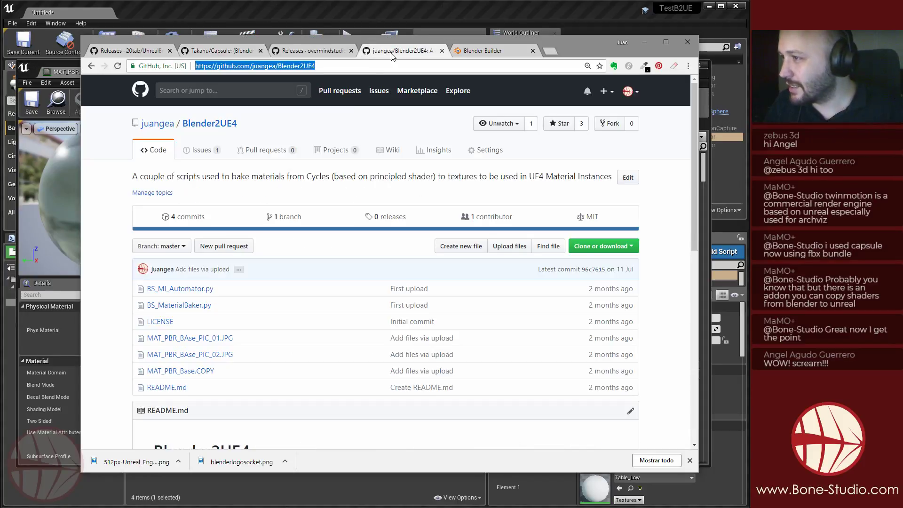
{"action": "scroll", "coordinate": [297, 245], "scroll_direction": "down", "scroll_amount": 8}
{"action": "scroll", "coordinate": [300, 244], "scroll_direction": "up", "scroll_amount": 6}
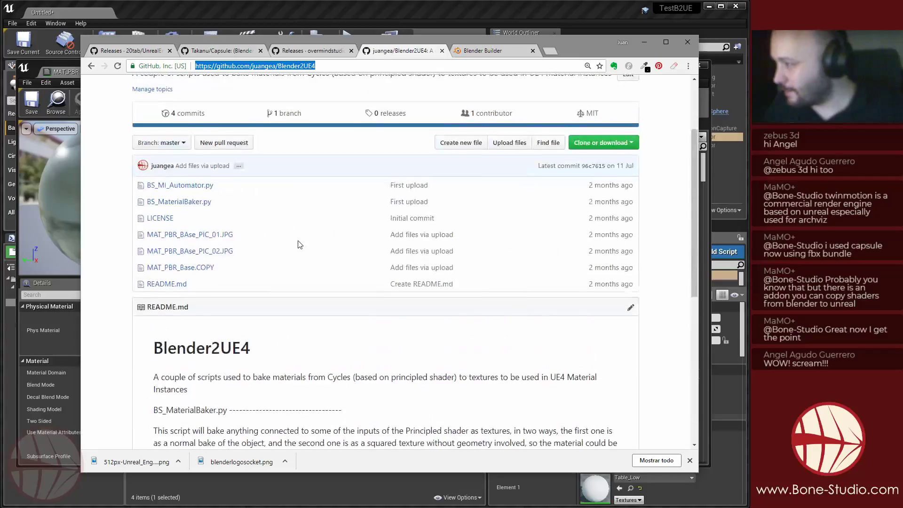
{"action": "left_click", "coordinate": [220, 238]}
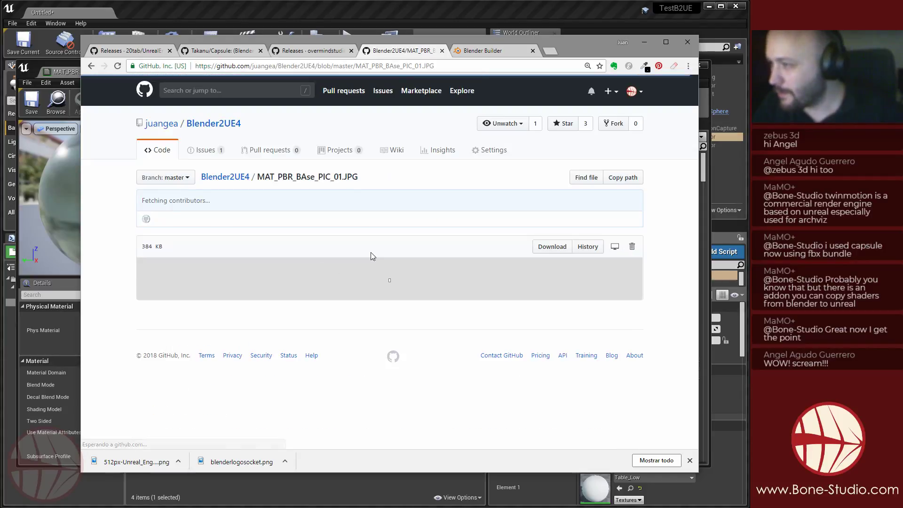
{"action": "scroll", "coordinate": [414, 282], "scroll_direction": "down", "scroll_amount": 3}
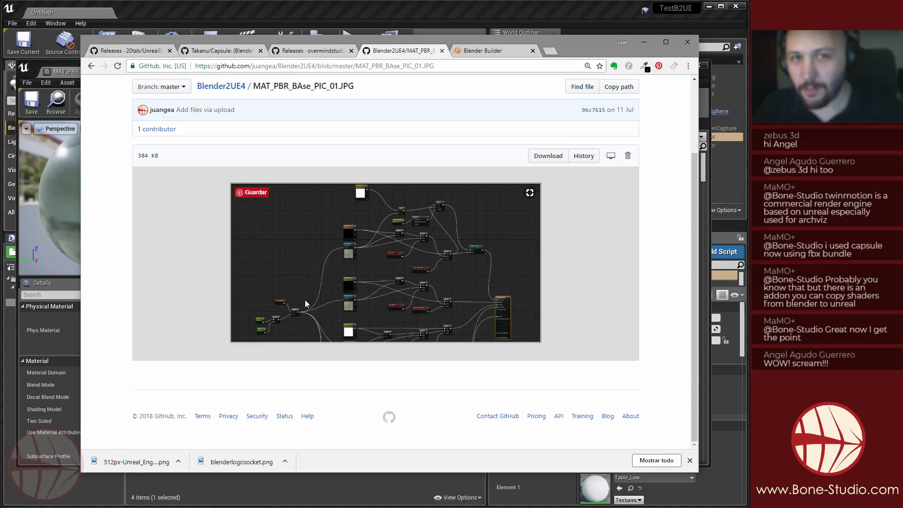
Maximize the browser, open the MAT_PBR_BAse_PIC_01.JPG picture in its own tab, inspect its nodes at full size and close that tab.
{"action": "left_click", "coordinate": [530, 194]}
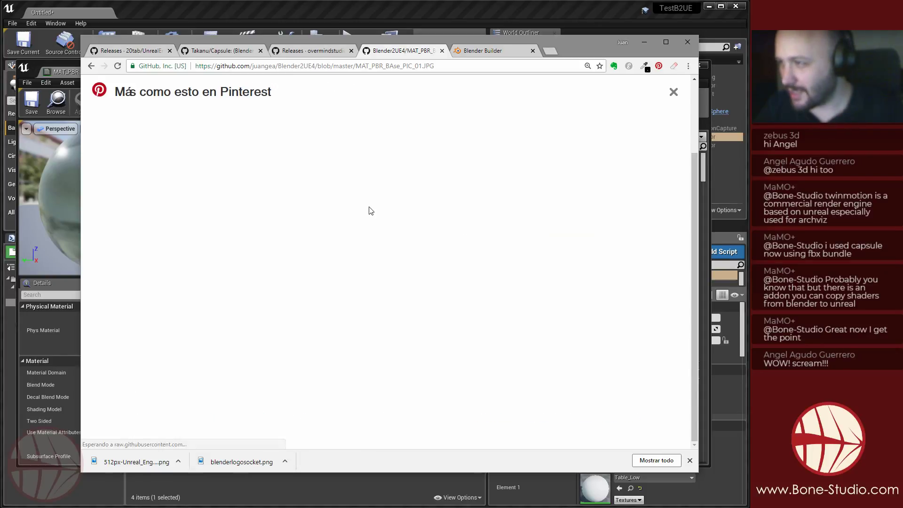
{"action": "left_click", "coordinate": [674, 92]}
{"action": "double_click", "coordinate": [589, 40]}
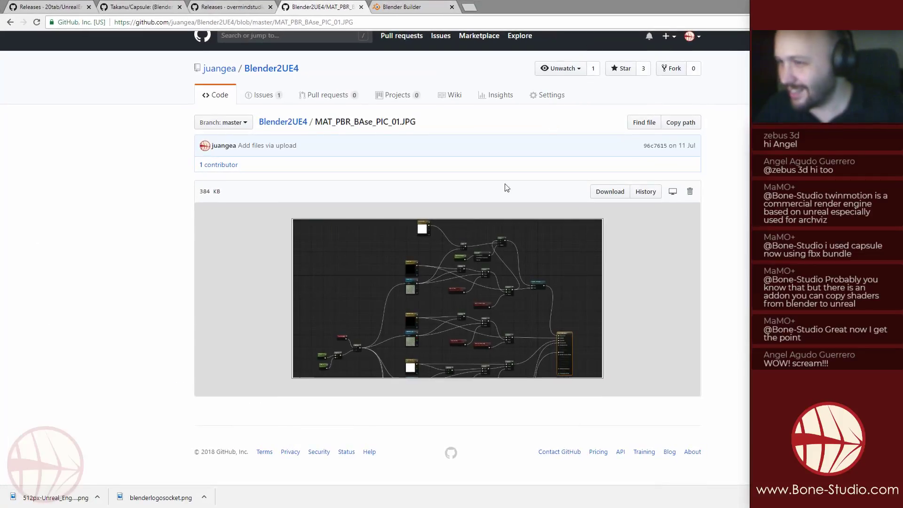
{"action": "right_click", "coordinate": [417, 280]}
{"action": "left_click", "coordinate": [485, 288]}
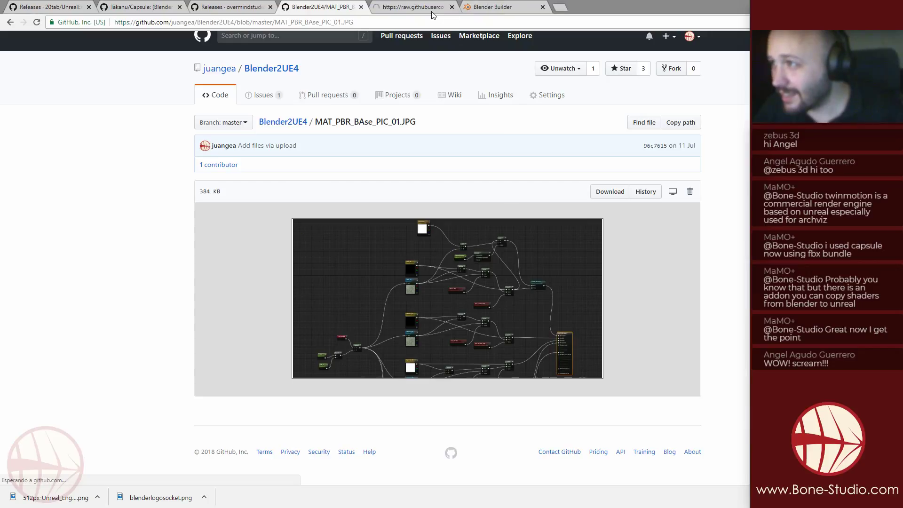
{"action": "left_click", "coordinate": [398, 7]}
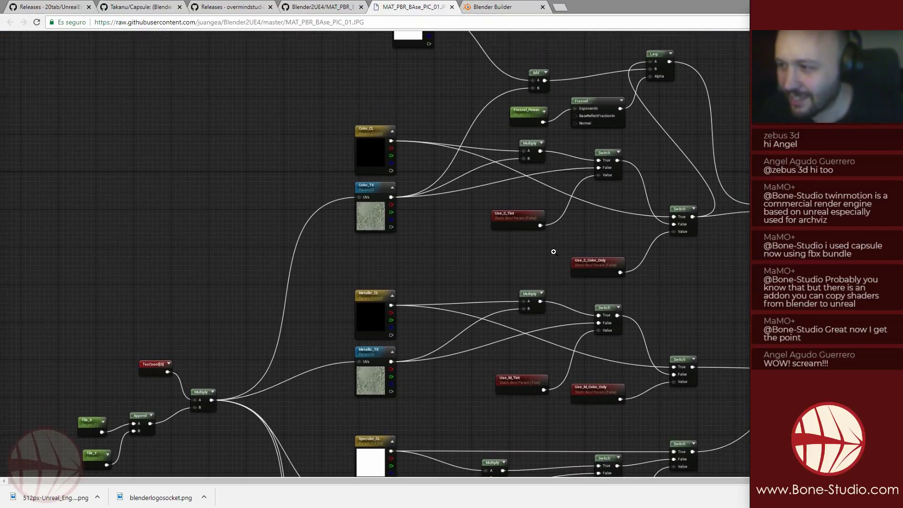
{"action": "scroll", "coordinate": [553, 252], "scroll_direction": "up", "scroll_amount": 3, "text": "ctrl"}
{"action": "middle_click_drag", "start_coordinate": [413, 195], "coordinate": [538, 261]}
{"action": "middle_click_drag", "start_coordinate": [447, 300], "coordinate": [450, 371]}
{"action": "middle_click", "coordinate": [428, 3]}
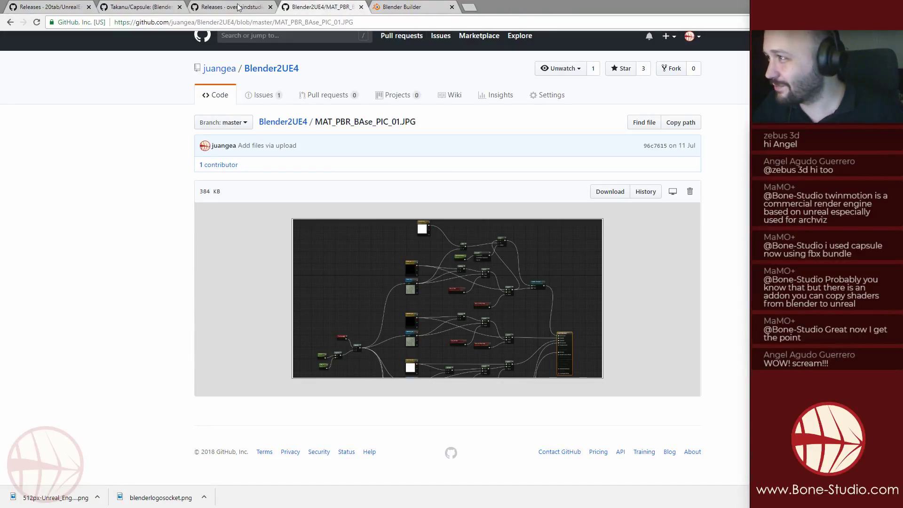
View MAT_PBR_BAse_PIC_02.JPG in the Blender2UE4 repository, then go back and review the repository's file list and README.
{"action": "left_click", "coordinate": [238, 7]}
{"action": "left_click", "coordinate": [302, 7]}
{"action": "key", "text": "alt+Left"}
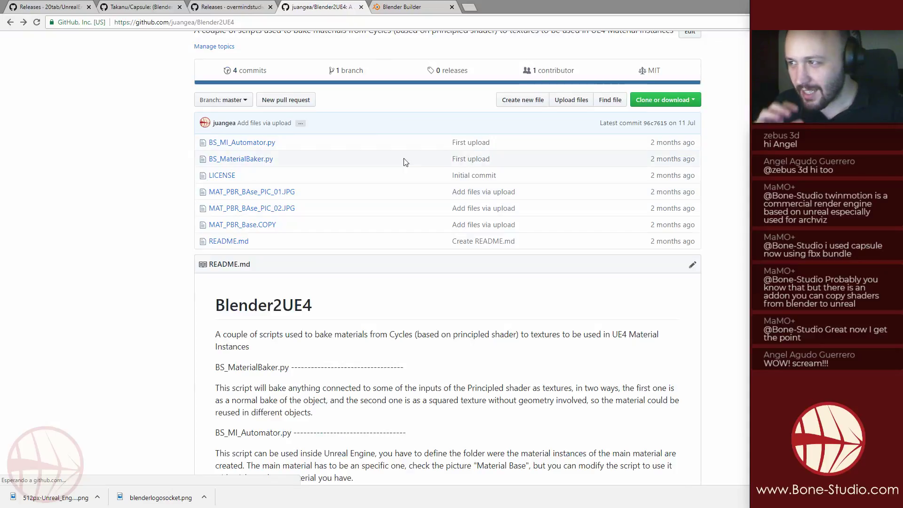
{"action": "left_click", "coordinate": [274, 208]}
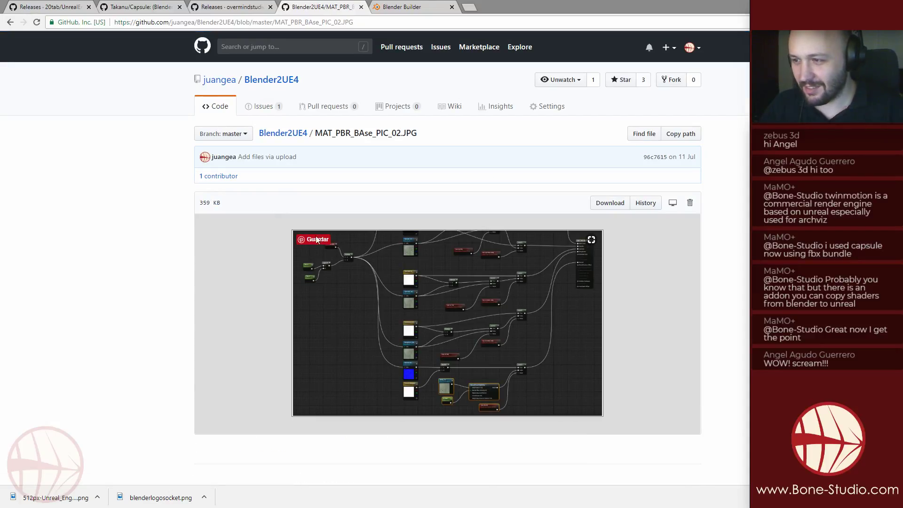
{"action": "key", "text": "alt+Left"}
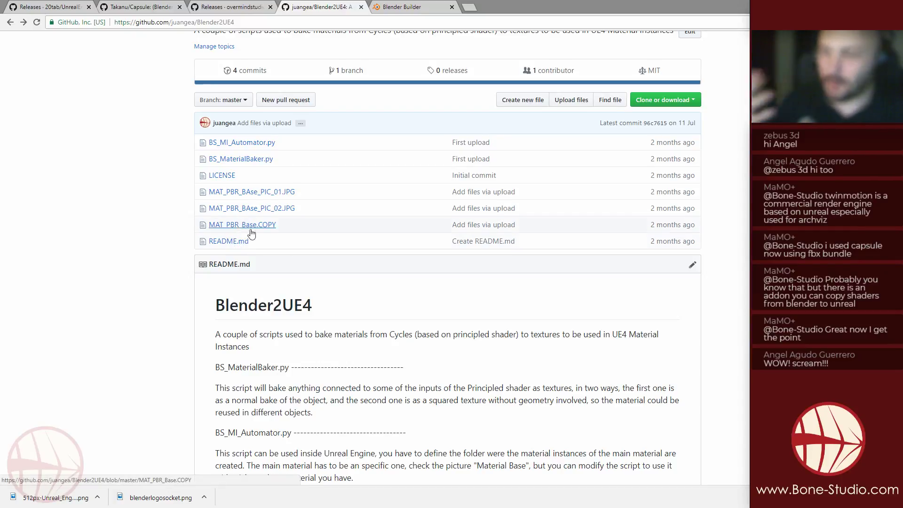
{"action": "scroll", "coordinate": [307, 206], "scroll_direction": "down", "scroll_amount": 1}
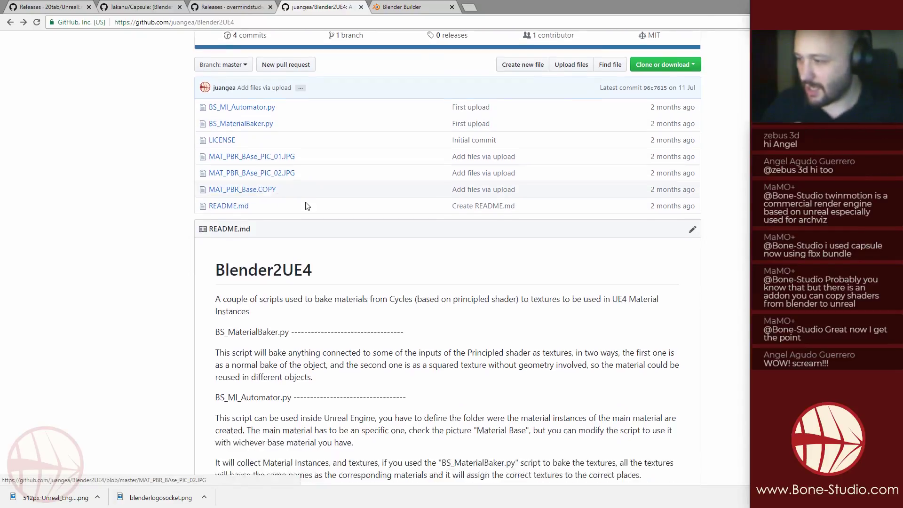
{"action": "scroll", "coordinate": [307, 205], "scroll_direction": "down", "scroll_amount": 4}
{"action": "scroll", "coordinate": [413, 268], "scroll_direction": "up", "scroll_amount": 4}
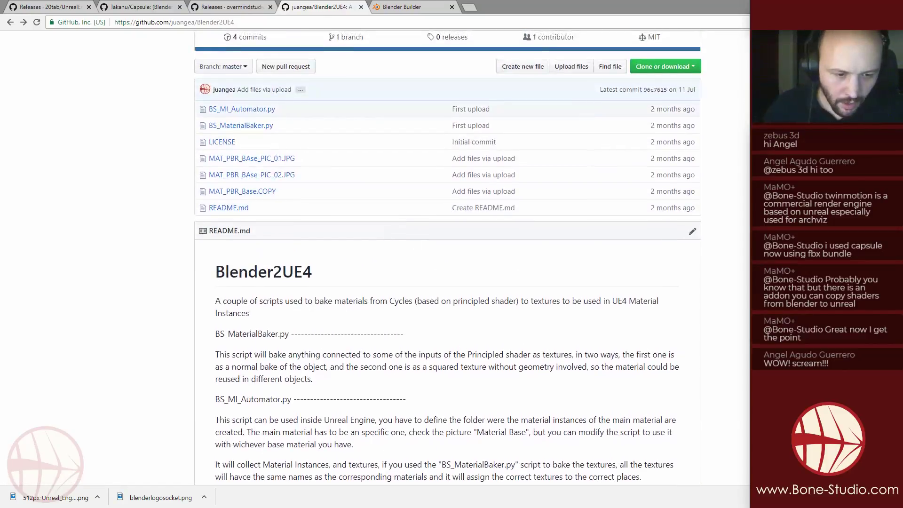
Return to Unreal, show MAT_PBR_Base's full node graph and move its editor window off the main editor.
{"action": "key", "text": "alt+Tab"}
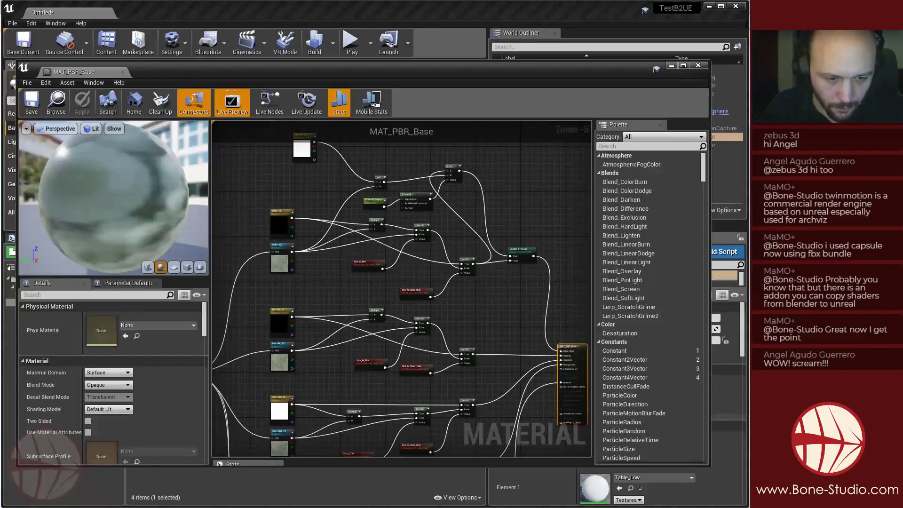
{"action": "right_click_drag", "start_coordinate": [309, 308], "coordinate": [379, 257]}
{"action": "scroll", "coordinate": [379, 257], "scroll_direction": "down", "scroll_amount": 4}
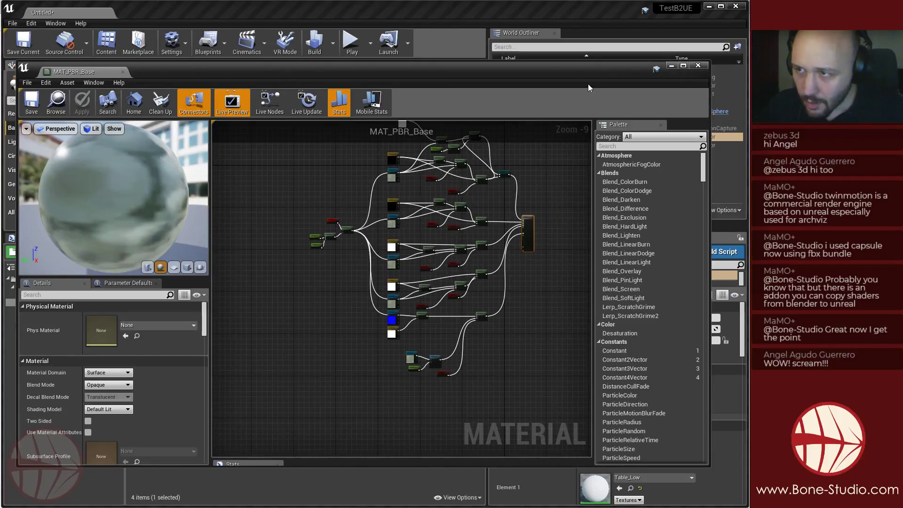
{"action": "left_click_drag", "start_coordinate": [411, 75], "coordinate": [0, 76]}
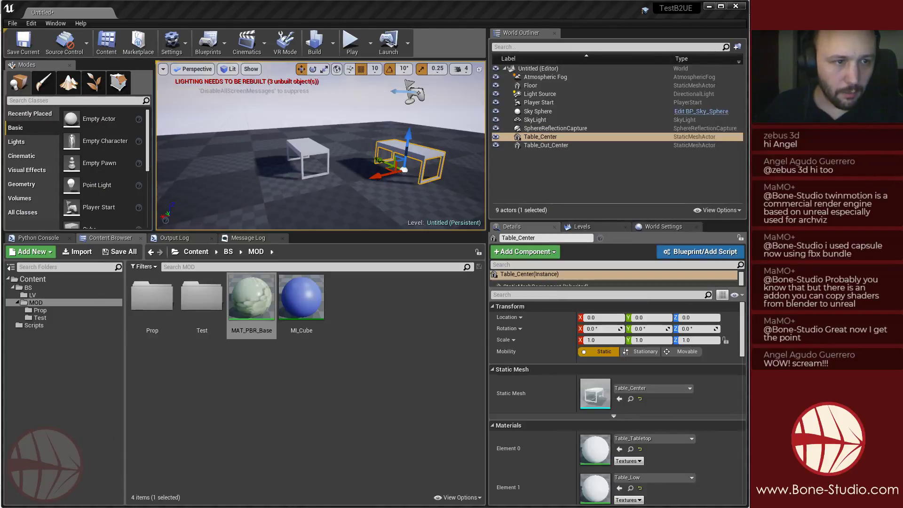
Create a new material named MAT_PBR_BaseLive in the MOD folder, beside MAT_PBR_Base.
{"action": "left_click", "coordinate": [279, 349]}
{"action": "right_click", "coordinate": [377, 308]}
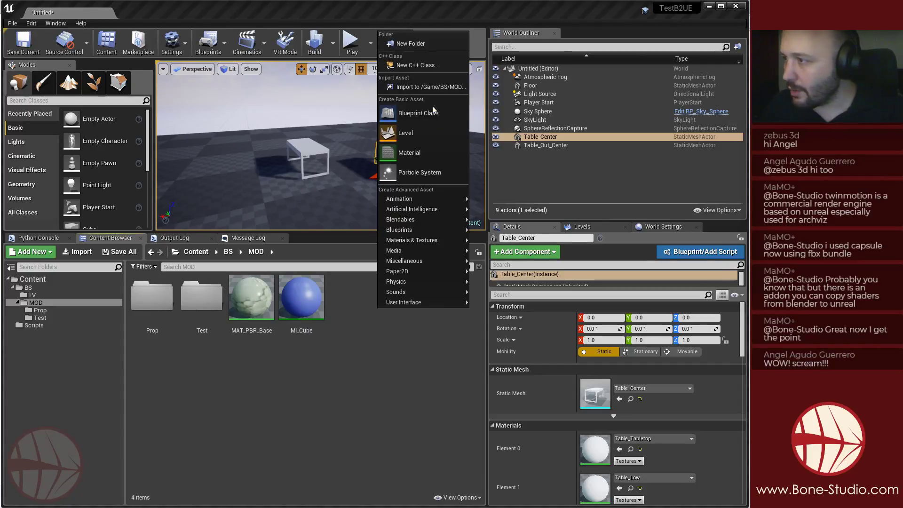
{"action": "left_click", "coordinate": [410, 153]}
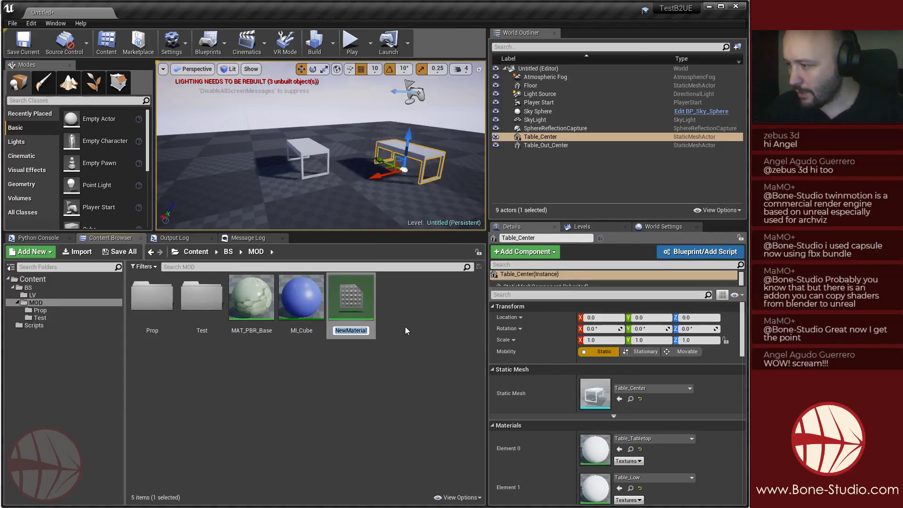
{"action": "type", "text": "MAT_"}
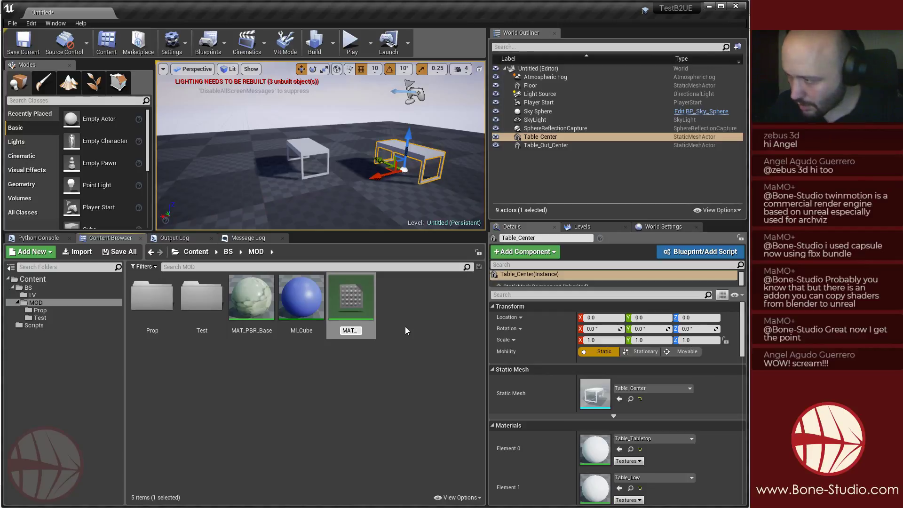
{"action": "type", "text": "PBR:_"}
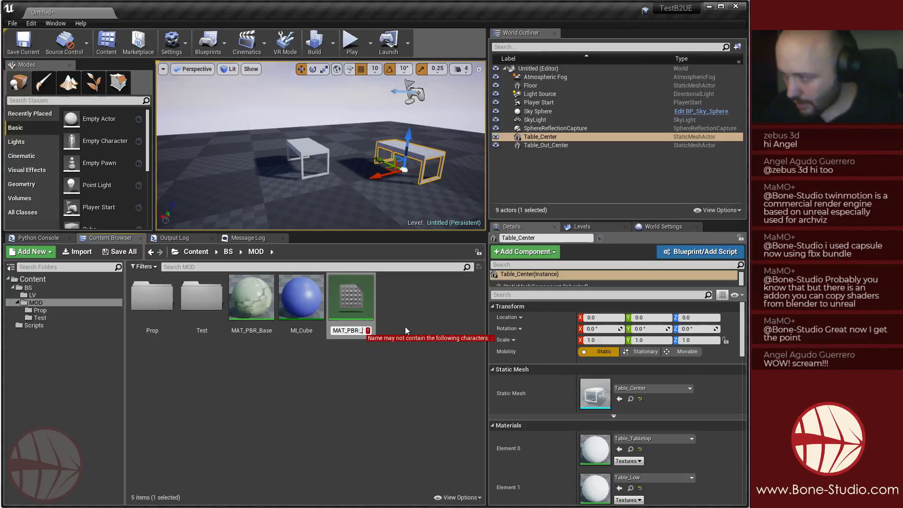
{"action": "key", "text": "BackSpace"}
{"action": "key", "text": "BackSpace"}
{"action": "type", "text": "_BA"}
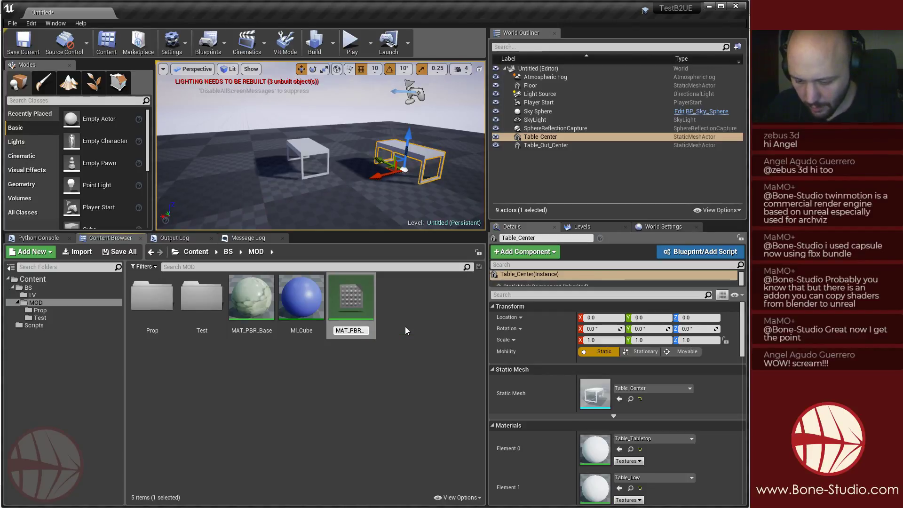
{"action": "type", "text": "se"}
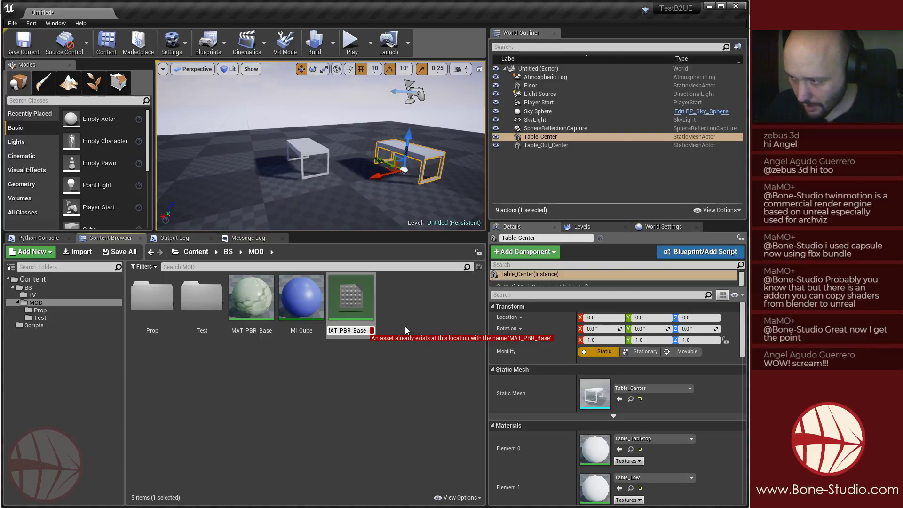
{"action": "type", "text": "Streamin"}
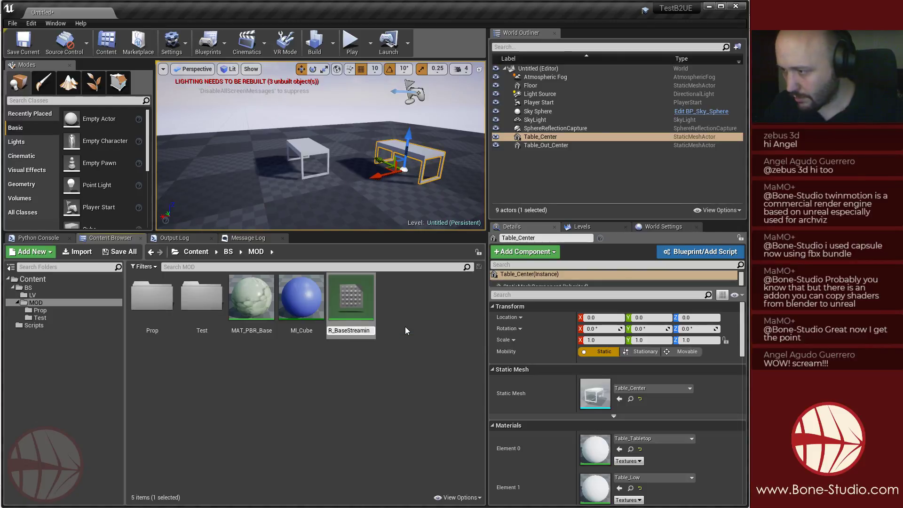
{"action": "key", "text": "BackSpace"}
{"action": "key", "text": "BackSpace"}
{"action": "type", "text": "Live"}
{"action": "key", "text": "Return"}
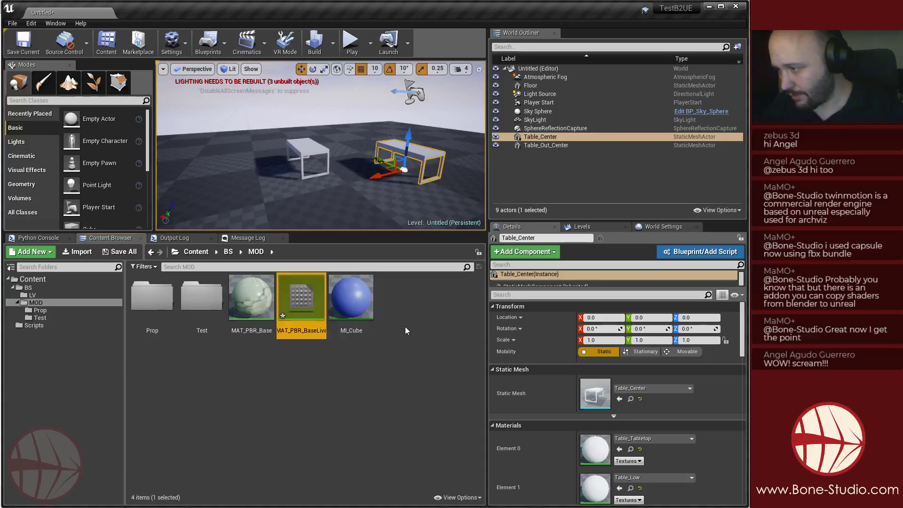
Open MAT_PBR_BaseLive for editing, move its result node further from the input side of the graph and shrink the material preview.
{"action": "double_click", "coordinate": [304, 303]}
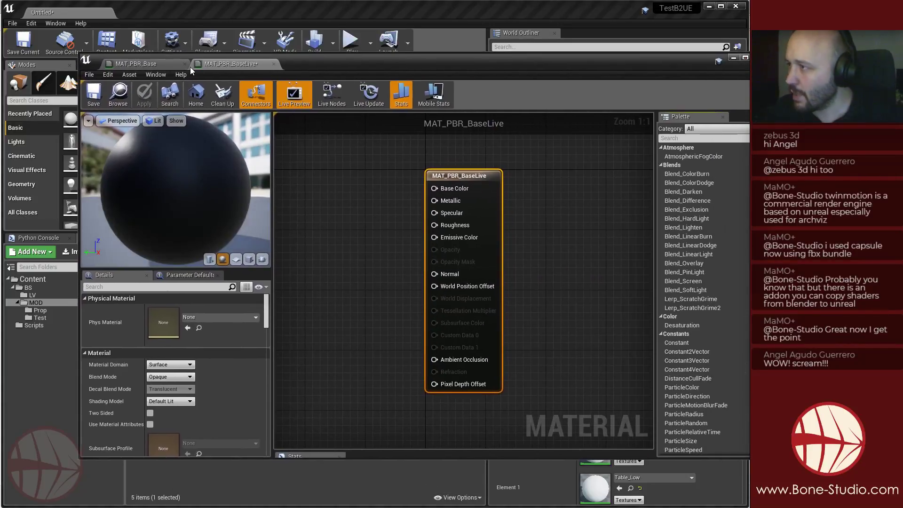
{"action": "left_click_drag", "start_coordinate": [479, 195], "coordinate": [524, 195]}
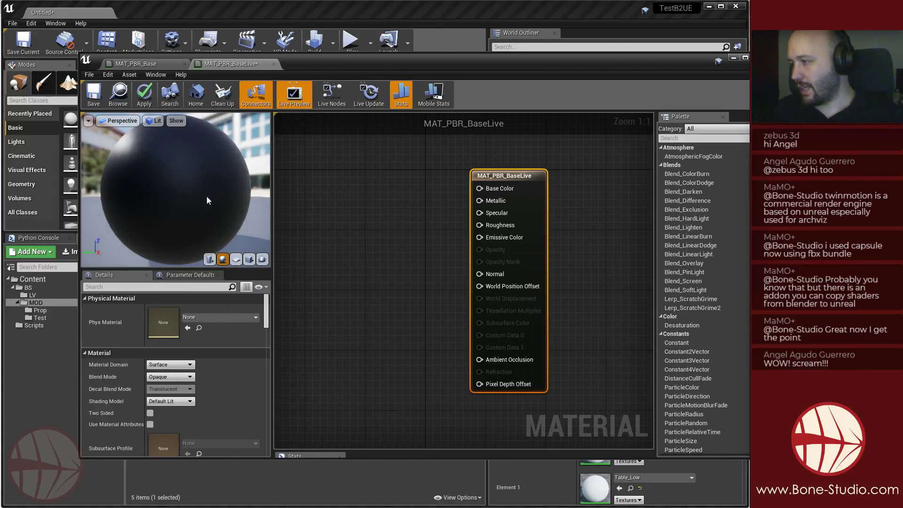
{"action": "left_click_drag", "start_coordinate": [215, 271], "coordinate": [212, 176]}
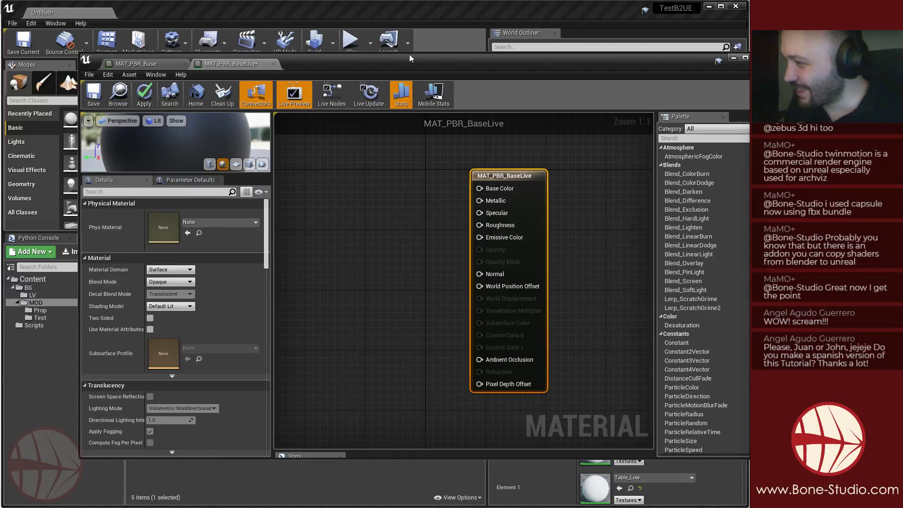
{"action": "left_click", "coordinate": [420, 267]}
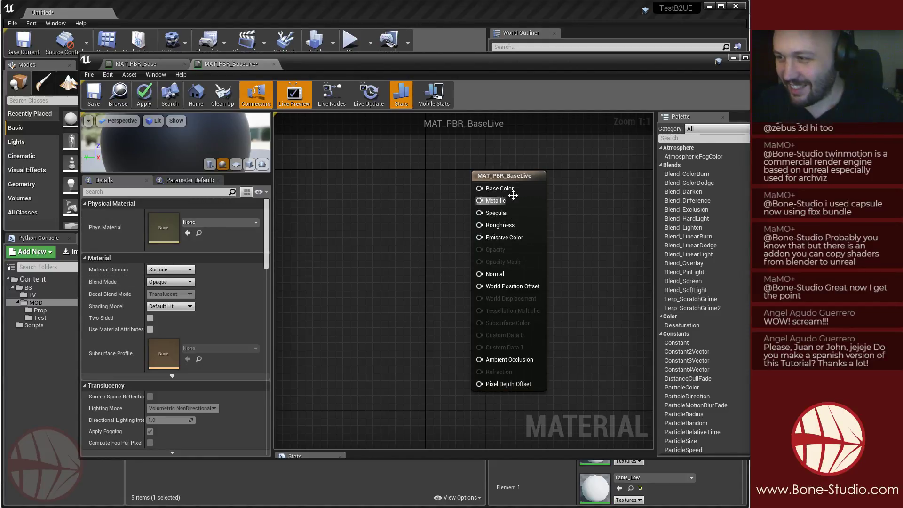
Move the MAT_PBR_BaseLive result node slightly down and to the right in the graph, and review the material's properties.
{"action": "left_click_drag", "start_coordinate": [526, 205], "coordinate": [556, 221]}
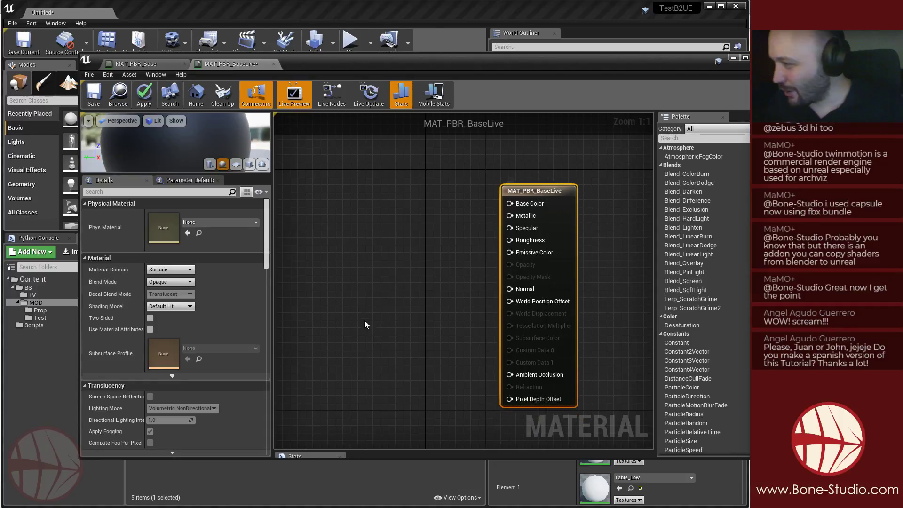
{"action": "scroll", "coordinate": [136, 332], "scroll_direction": "down", "scroll_amount": 10}
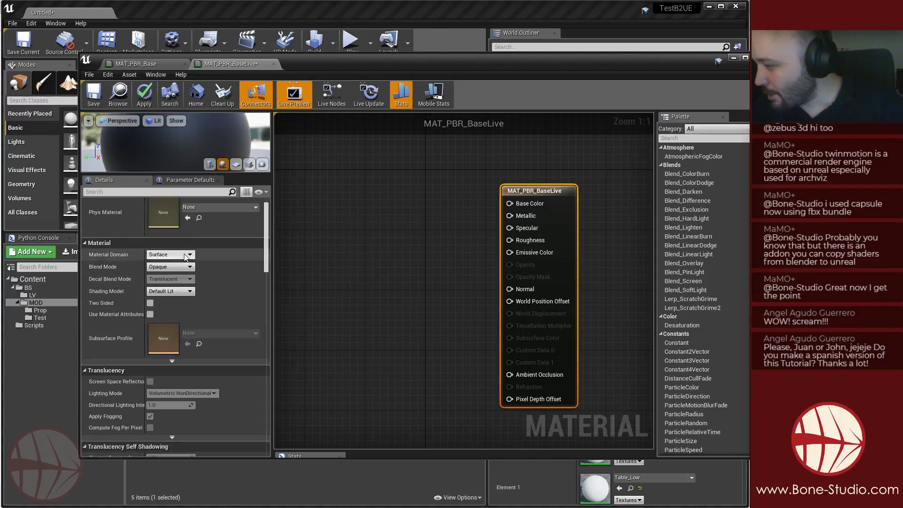
{"action": "scroll", "coordinate": [190, 289], "scroll_direction": "down", "scroll_amount": 15}
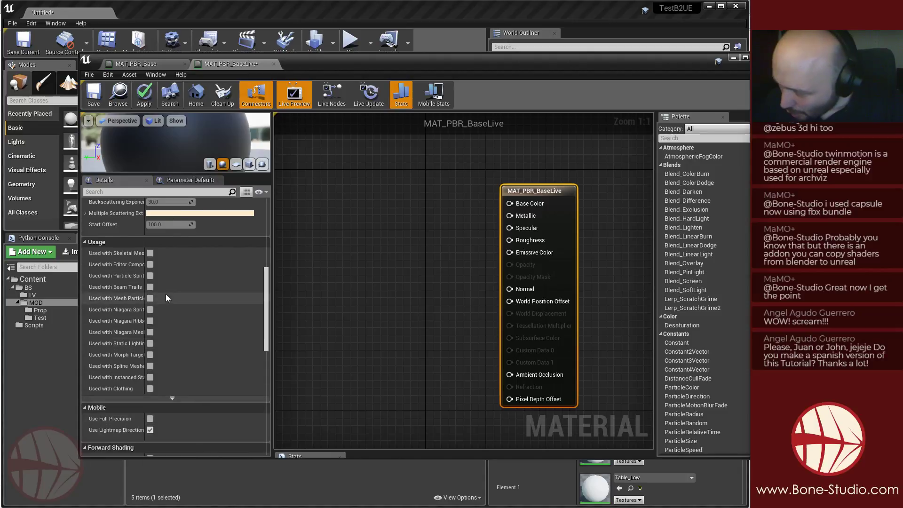
{"action": "scroll", "coordinate": [176, 417], "scroll_direction": "up", "scroll_amount": 20}
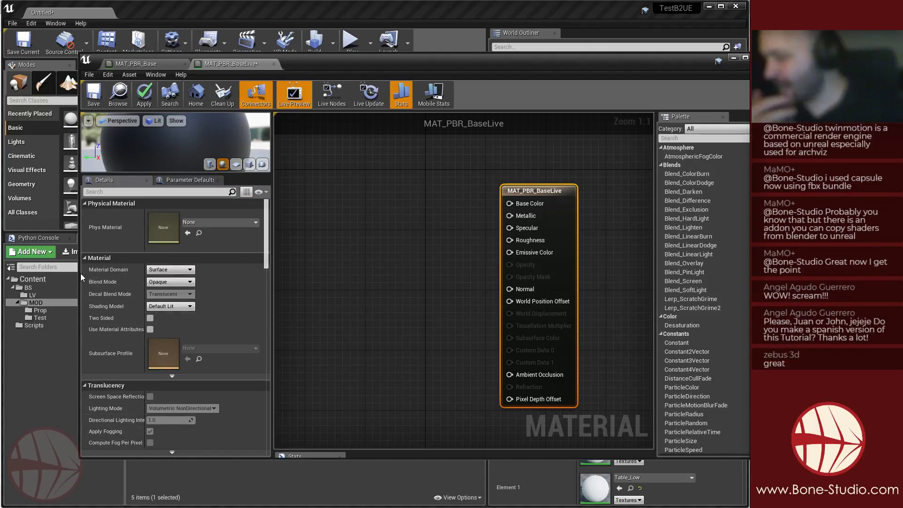
{"action": "left_click", "coordinate": [181, 269]}
{"action": "left_click", "coordinate": [182, 278]}
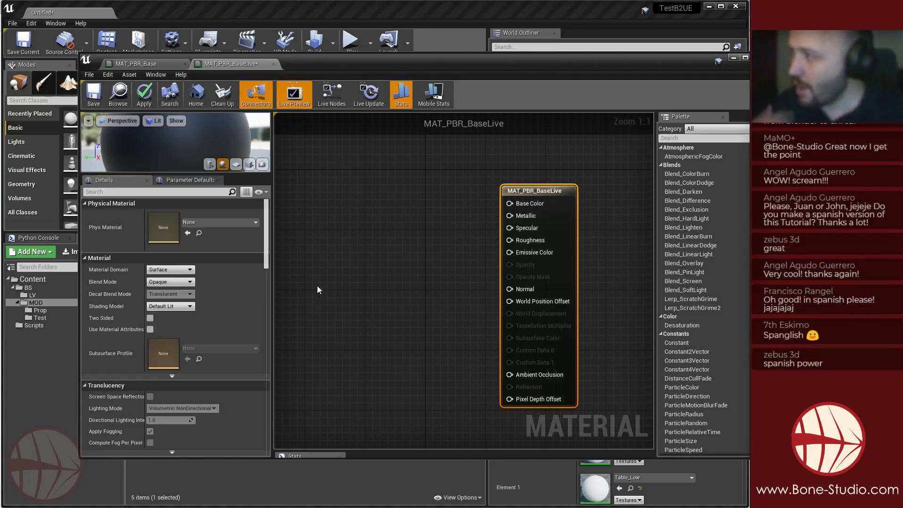
Examine the color, metallic, specular, roughness, normal and bump texture parameter nodes in the MAT_PBR_Base graph.
{"action": "left_click", "coordinate": [141, 64]}
{"action": "scroll", "coordinate": [433, 169], "scroll_direction": "up", "scroll_amount": 8}
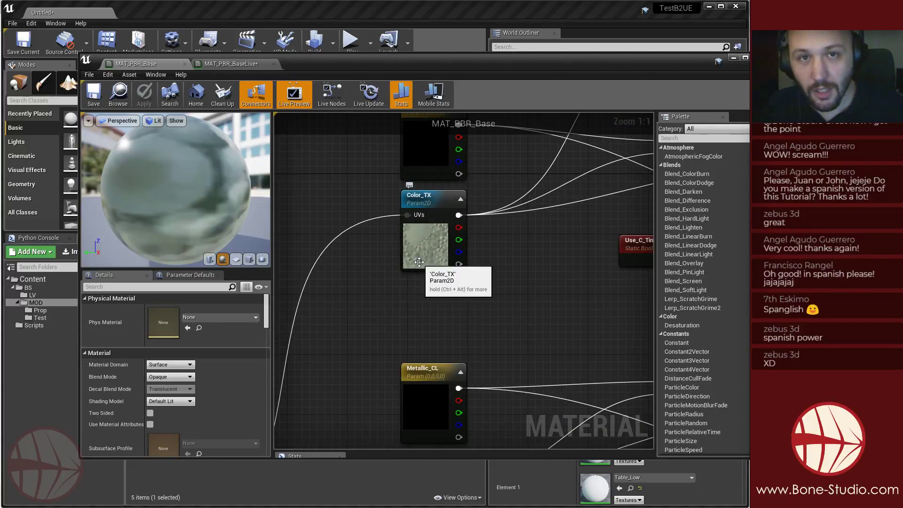
{"action": "scroll", "coordinate": [433, 284], "scroll_direction": "down", "scroll_amount": 3}
{"action": "right_click_drag", "start_coordinate": [472, 333], "coordinate": [461, 177]}
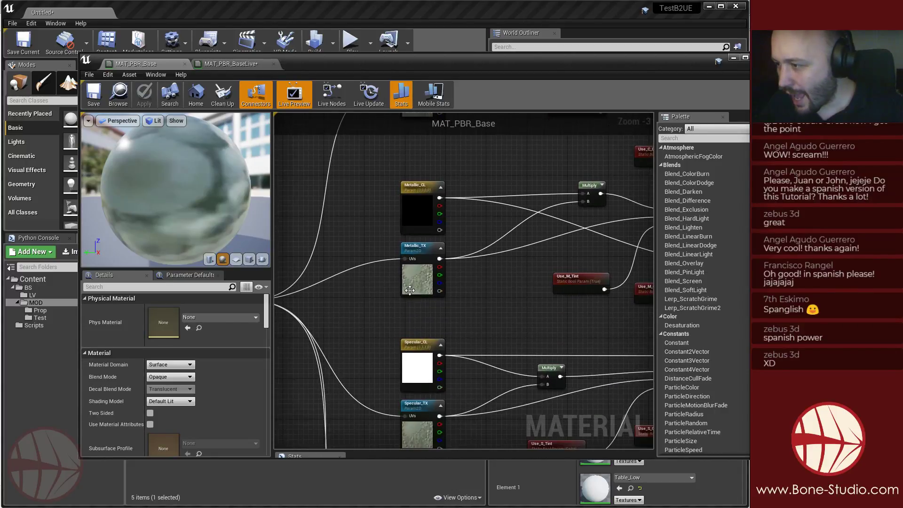
{"action": "scroll", "coordinate": [406, 289], "scroll_direction": "up", "scroll_amount": 3}
{"action": "right_click_drag", "start_coordinate": [514, 358], "coordinate": [494, 201]}
{"action": "right_click_drag", "start_coordinate": [493, 367], "coordinate": [463, 265]}
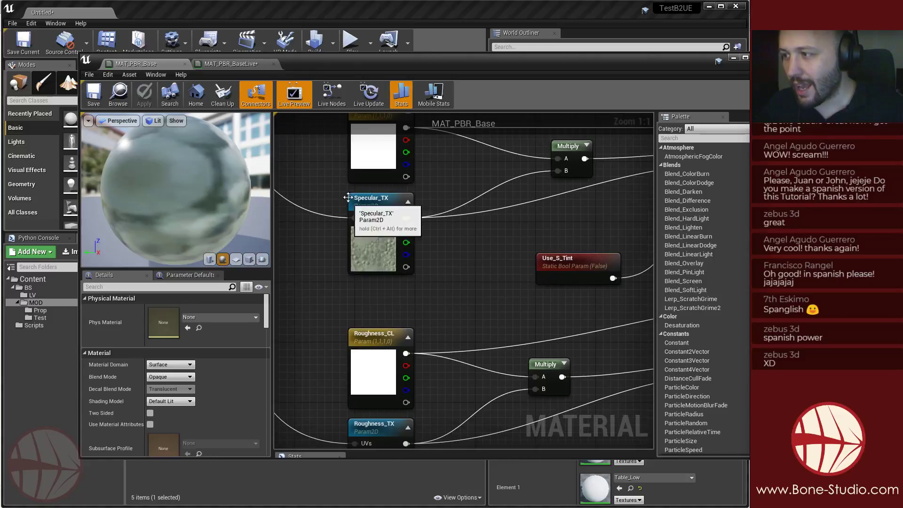
{"action": "right_click_drag", "start_coordinate": [474, 367], "coordinate": [486, 275]}
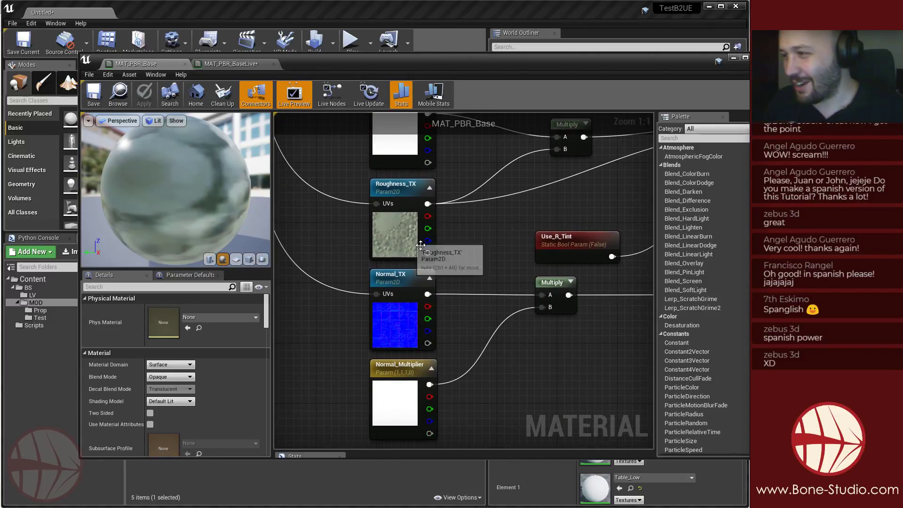
{"action": "right_click_drag", "start_coordinate": [481, 301], "coordinate": [480, 233]}
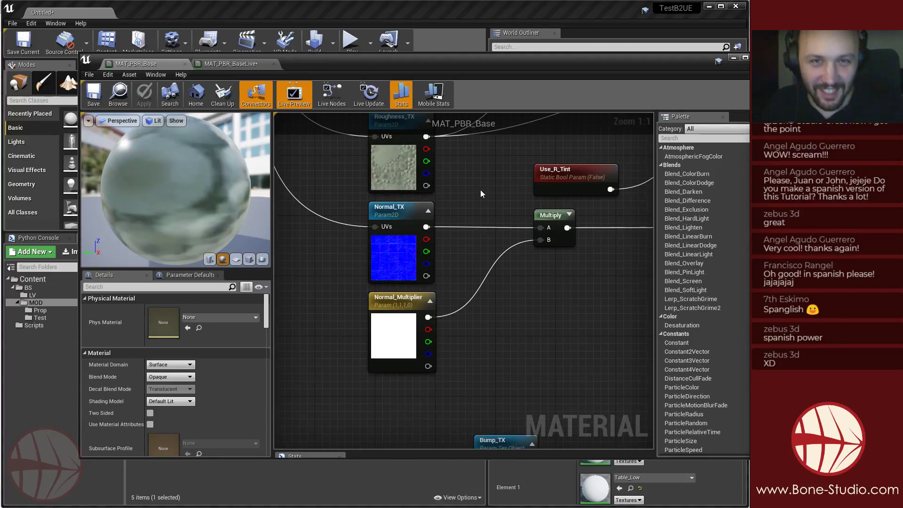
{"action": "scroll", "coordinate": [484, 209], "scroll_direction": "down", "scroll_amount": 5}
{"action": "scroll", "coordinate": [498, 264], "scroll_direction": "up", "scroll_amount": 5}
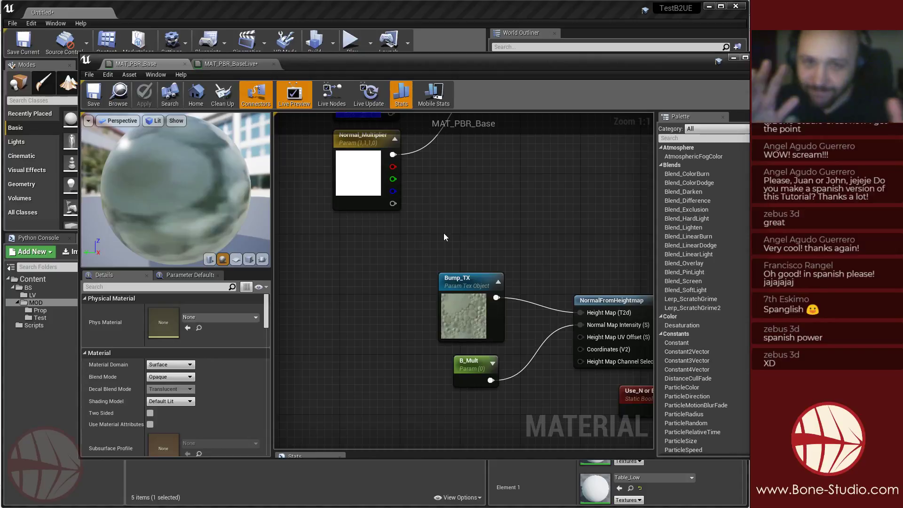
{"action": "scroll", "coordinate": [444, 233], "scroll_direction": "down", "scroll_amount": 1}
{"action": "scroll", "coordinate": [444, 233], "scroll_direction": "down", "scroll_amount": 6}
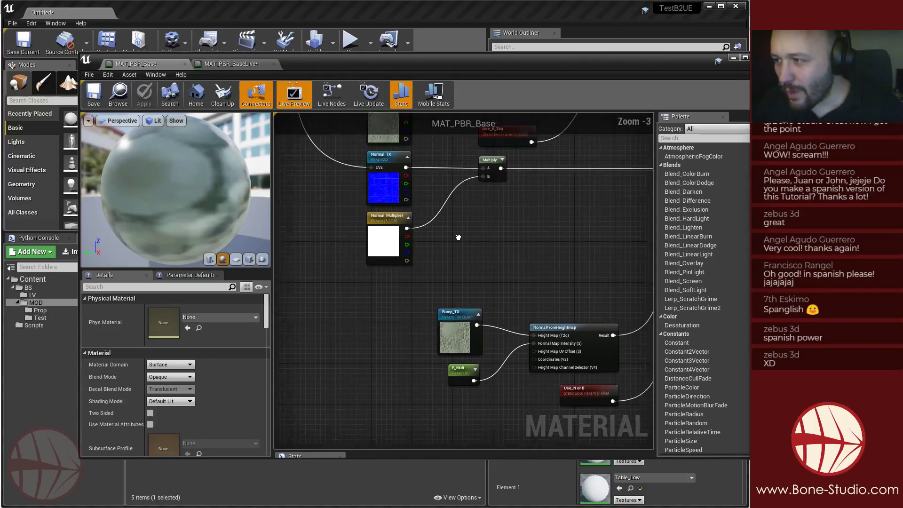
{"action": "scroll", "coordinate": [443, 243], "scroll_direction": "up", "scroll_amount": 5}
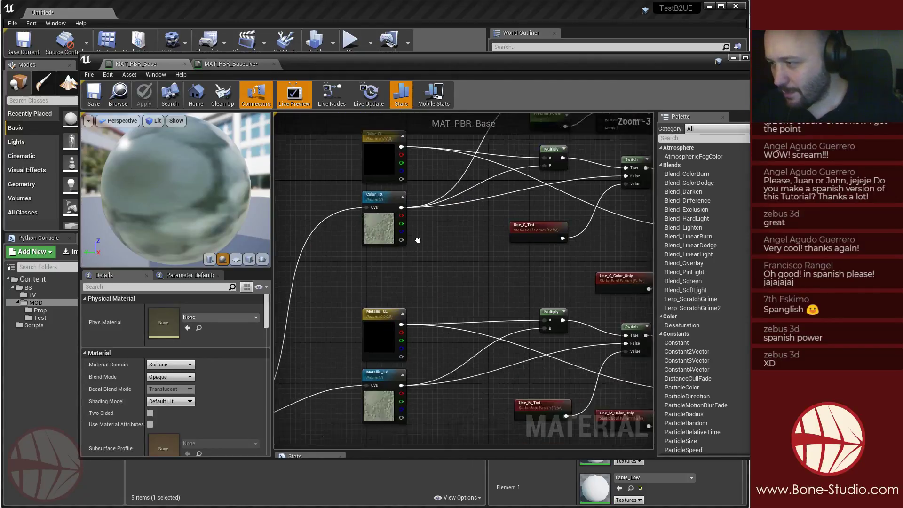
{"action": "scroll", "coordinate": [447, 324], "scroll_direction": "down", "scroll_amount": 3}
{"action": "right_click_drag", "start_coordinate": [470, 434], "coordinate": [420, 299]}
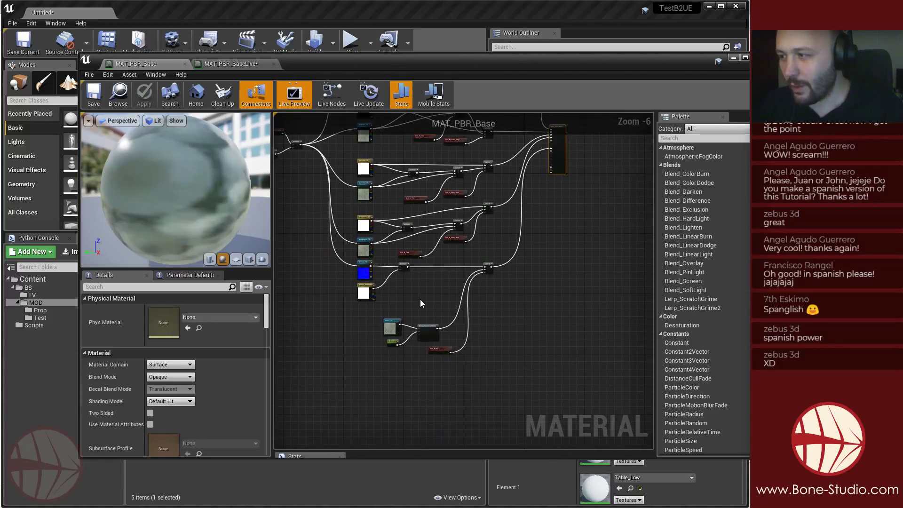
{"action": "scroll", "coordinate": [419, 306], "scroll_direction": "up", "scroll_amount": 3}
{"action": "scroll", "coordinate": [423, 316], "scroll_direction": "down", "scroll_amount": 2}
{"action": "scroll", "coordinate": [427, 313], "scroll_direction": "up", "scroll_amount": 1}
{"action": "scroll", "coordinate": [410, 309], "scroll_direction": "up", "scroll_amount": 1}
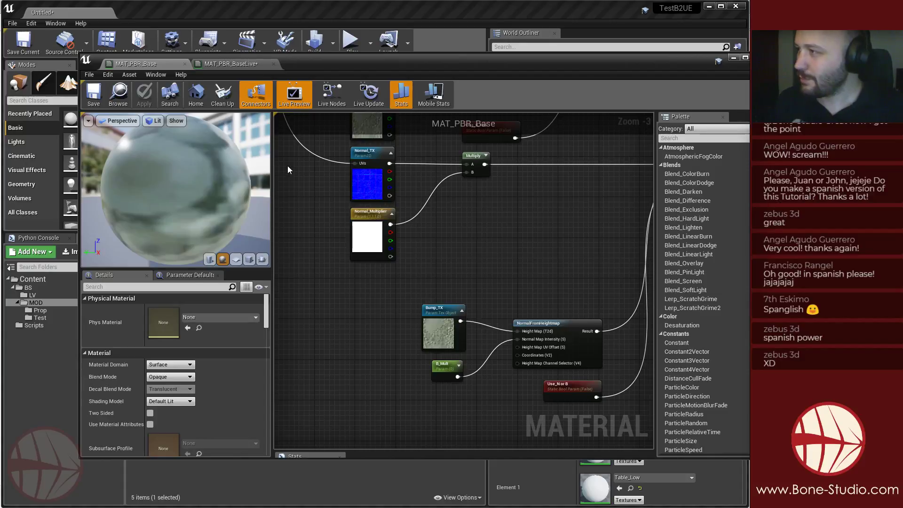
Add a TextureSampleParameter2D node to the MAT_PBR_BaseLive graph and name it Color_TX.
{"action": "left_click", "coordinate": [239, 63]}
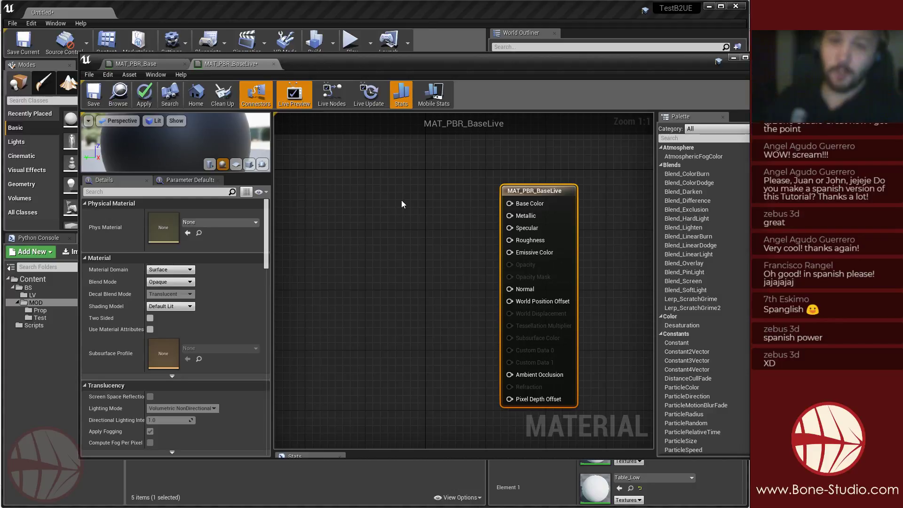
{"action": "right_click", "coordinate": [351, 193]}
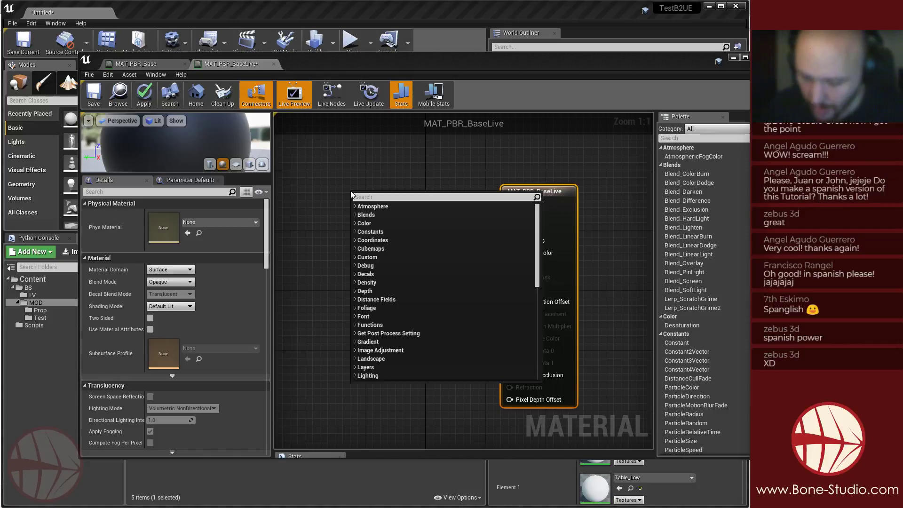
{"action": "type", "text": "texture parame"}
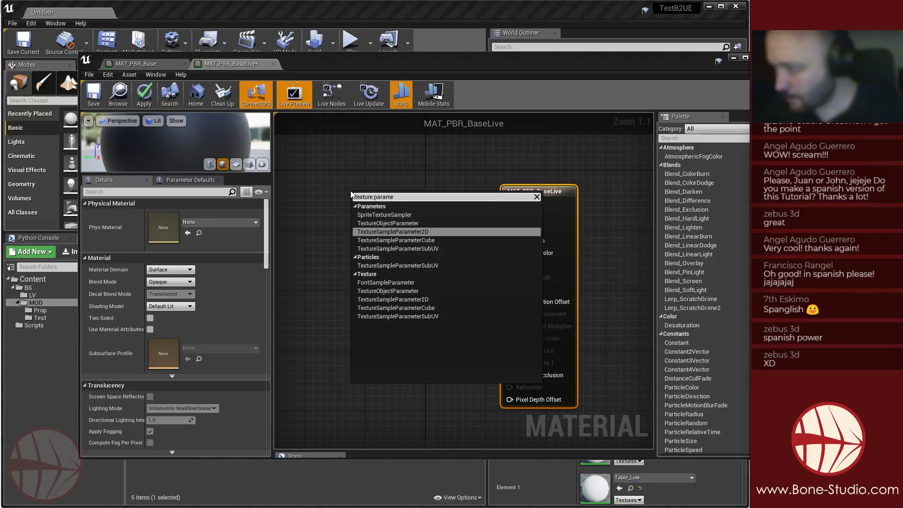
{"action": "key", "text": "Return"}
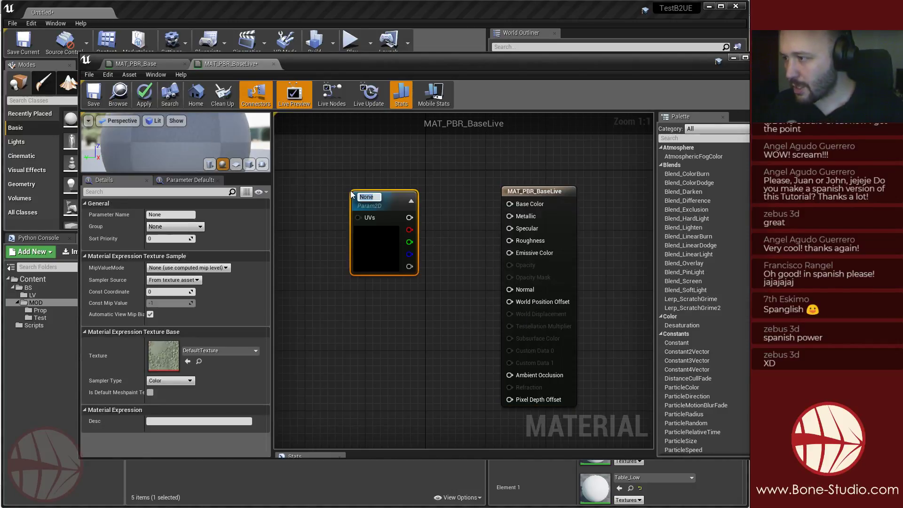
{"action": "type", "text": "Color_"}
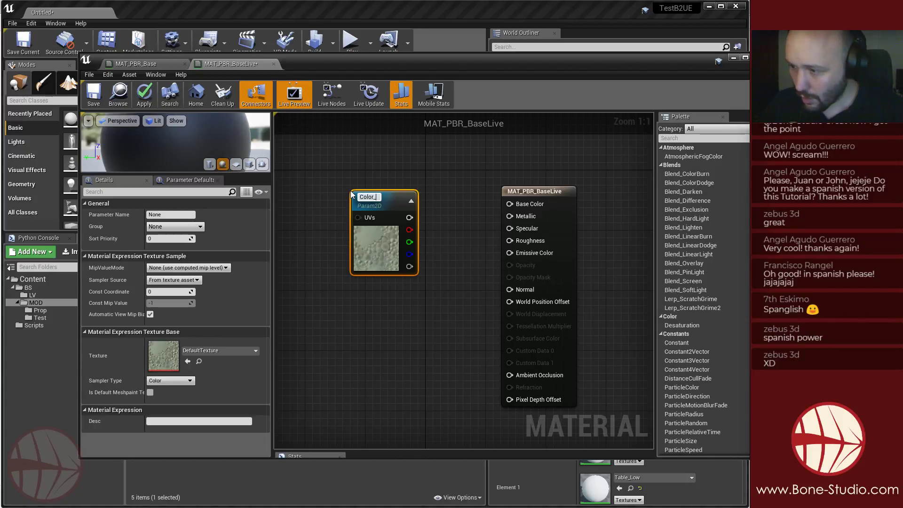
{"action": "type", "text": "TX"}
{"action": "key", "text": "Return"}
Reposition the Color_TX node in the empty graph area to the left of the material's result node.
{"action": "left_click_drag", "start_coordinate": [352, 194], "coordinate": [291, 159]}
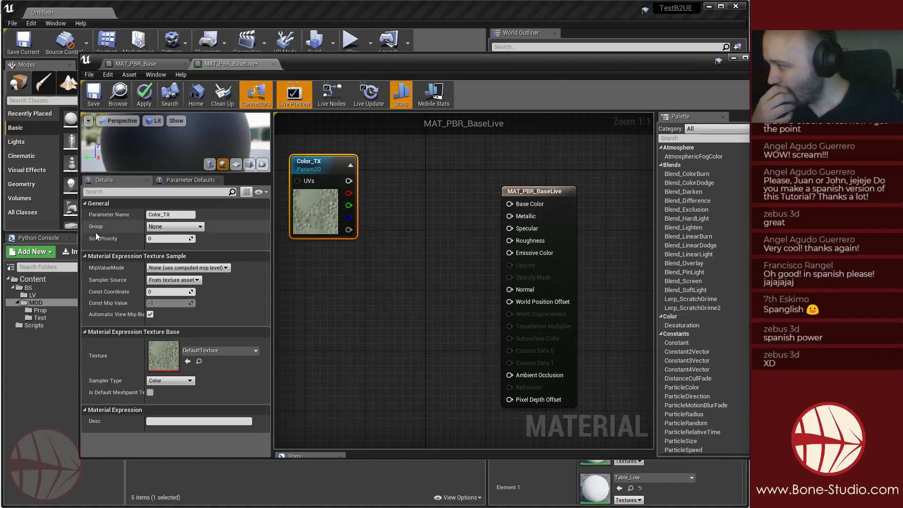
{"action": "left_click", "coordinate": [162, 227]}
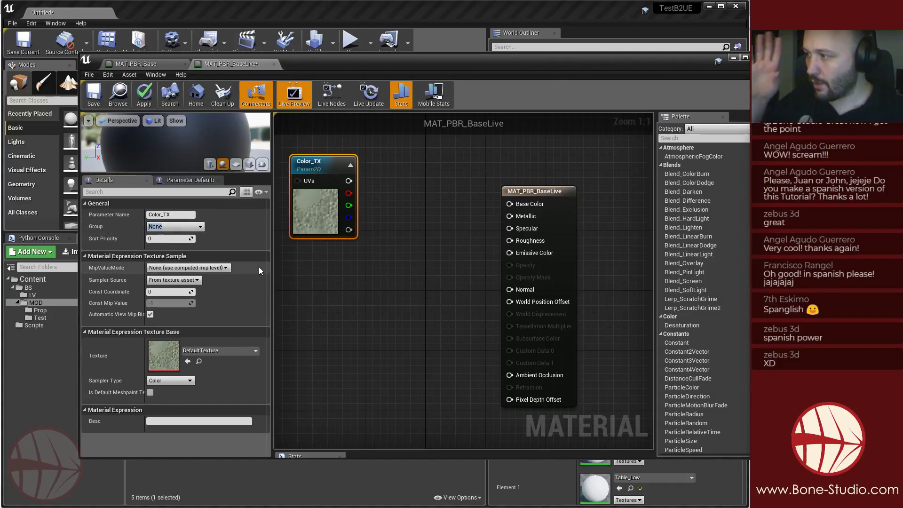
{"action": "left_click", "coordinate": [419, 318]}
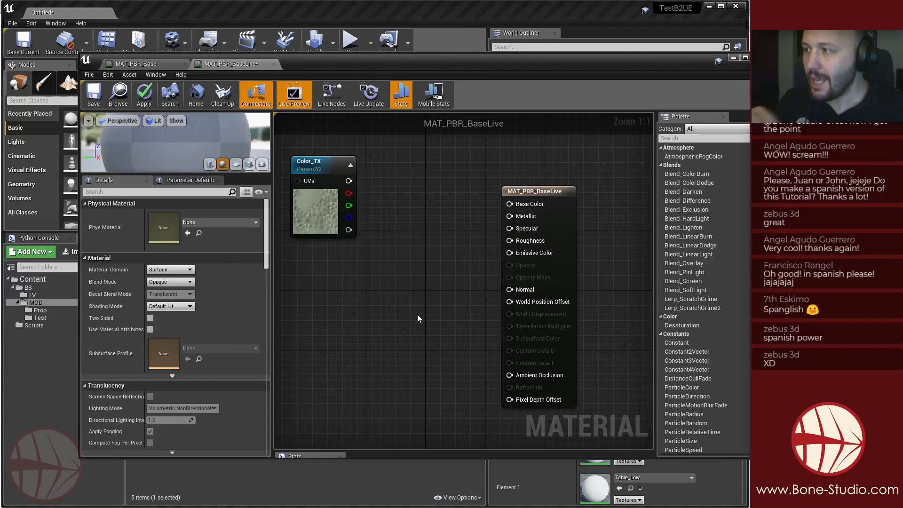
{"action": "left_click_drag", "start_coordinate": [324, 164], "coordinate": [362, 180]}
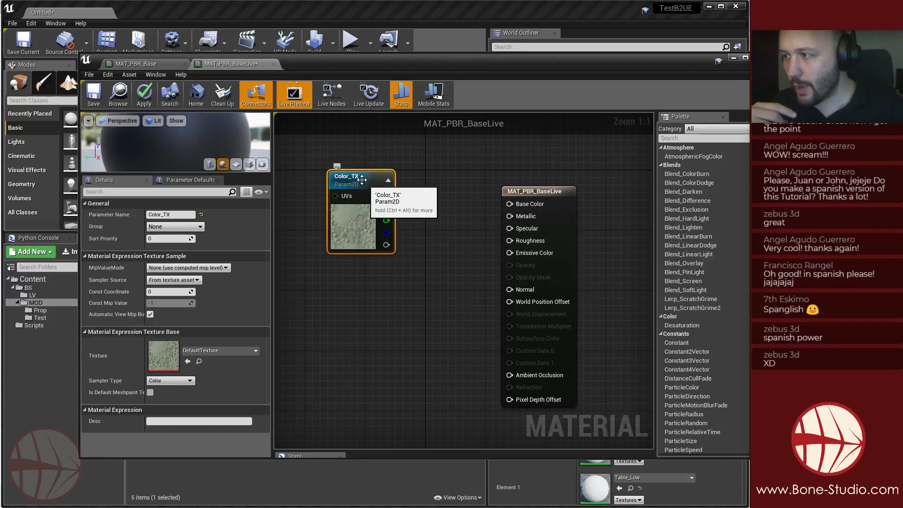
Add a plain TextureSample node below Color_TX for comparison, and delete it again.
{"action": "right_click", "coordinate": [351, 302]}
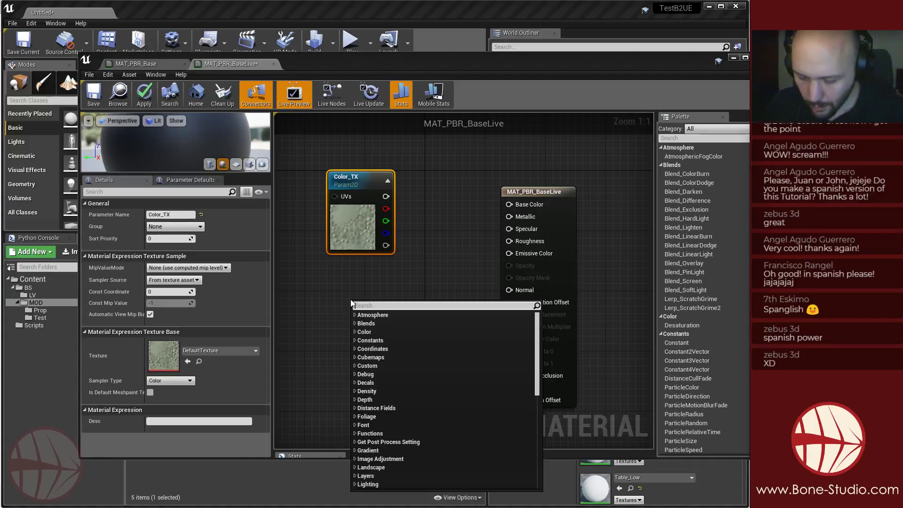
{"action": "type", "text": "texturesam"}
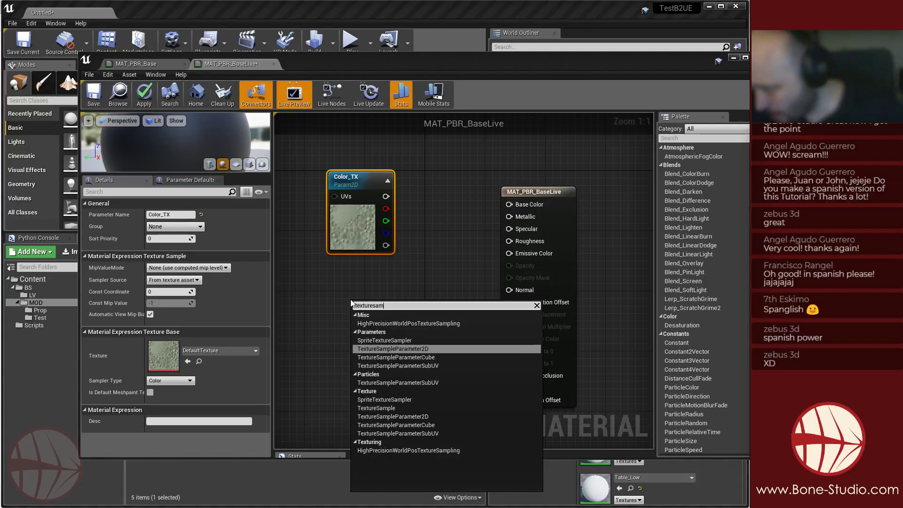
{"action": "key", "text": "Down"}
{"action": "key", "text": "Down"}
{"action": "key", "text": "Down"}
{"action": "key", "text": "Down"}
{"action": "key", "text": "Down"}
{"action": "key", "text": "Down"}
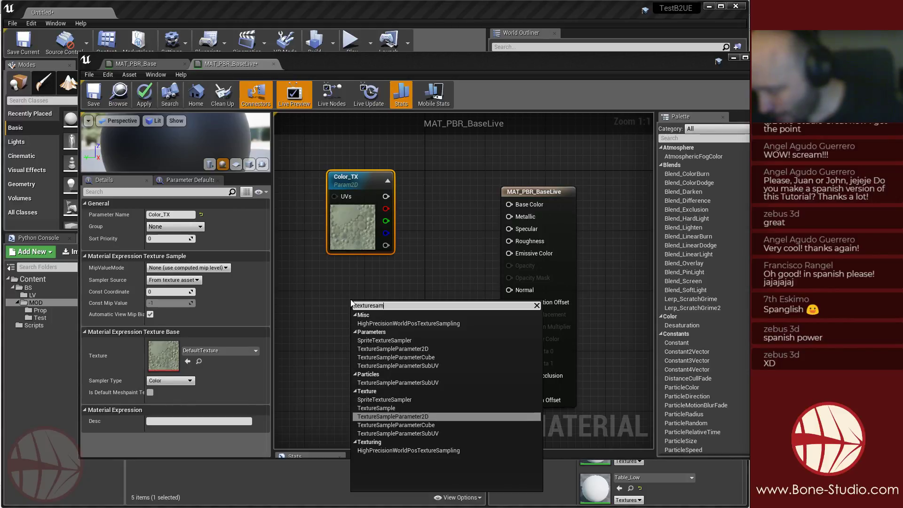
{"action": "key", "text": "Up"}
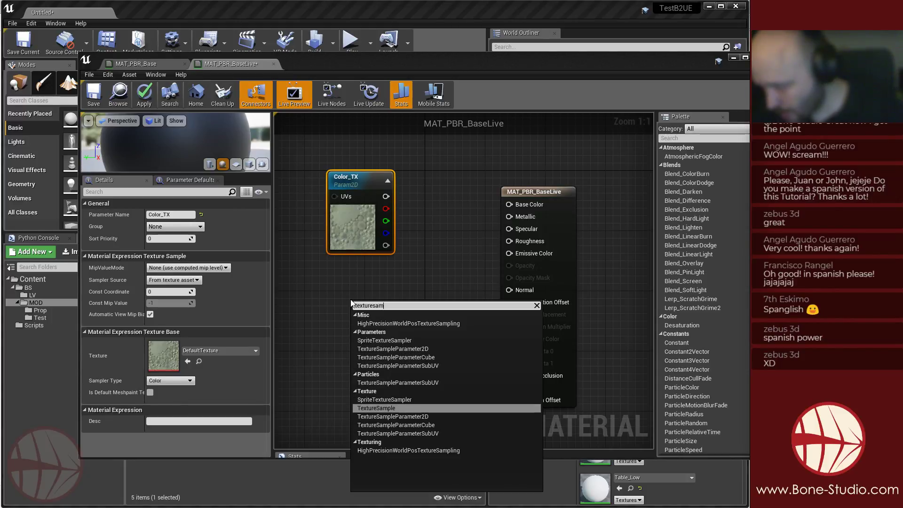
{"action": "key", "text": "Return"}
{"action": "left_click_drag", "start_coordinate": [387, 311], "coordinate": [349, 289]}
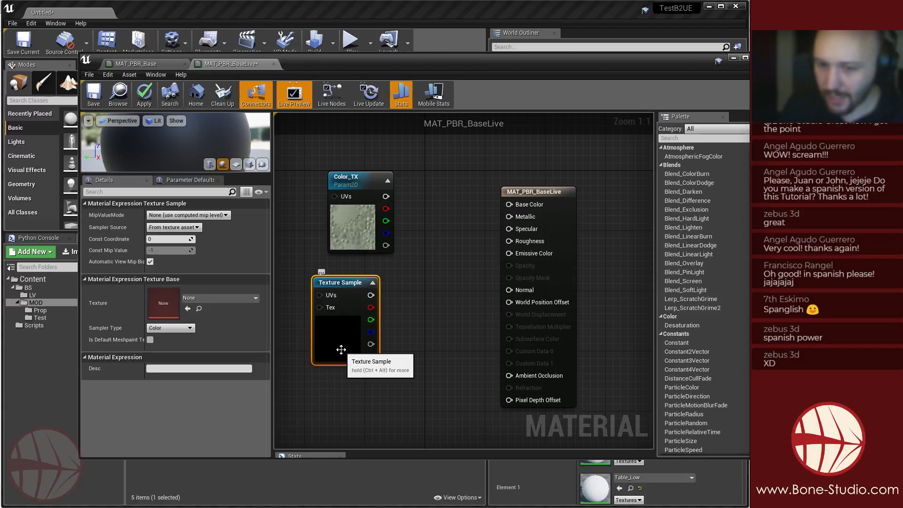
{"action": "key", "text": "Delete"}
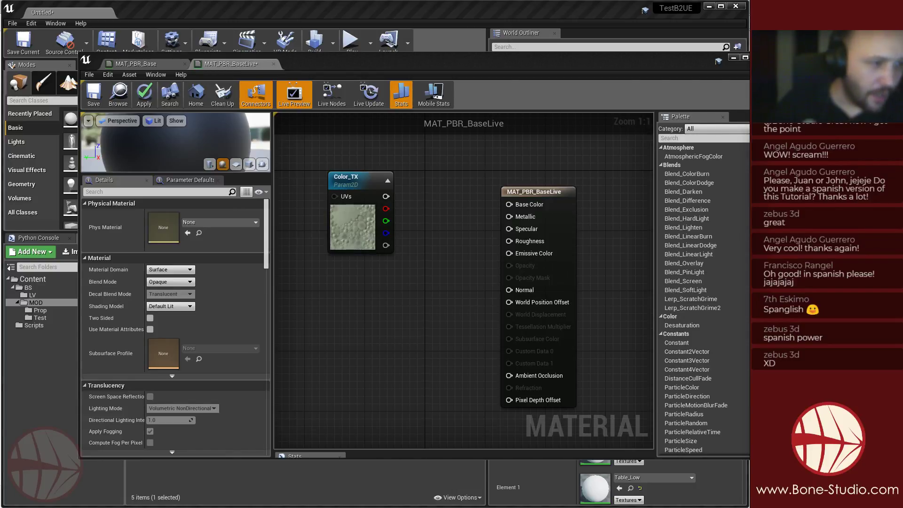
Examine the color and metallic texture parameter nodes in the MAT_PBR_Base graph.
{"action": "scroll", "coordinate": [439, 256], "scroll_direction": "down", "scroll_amount": 3}
{"action": "left_click", "coordinate": [380, 237]}
{"action": "scroll", "coordinate": [373, 230], "scroll_direction": "up", "scroll_amount": 3}
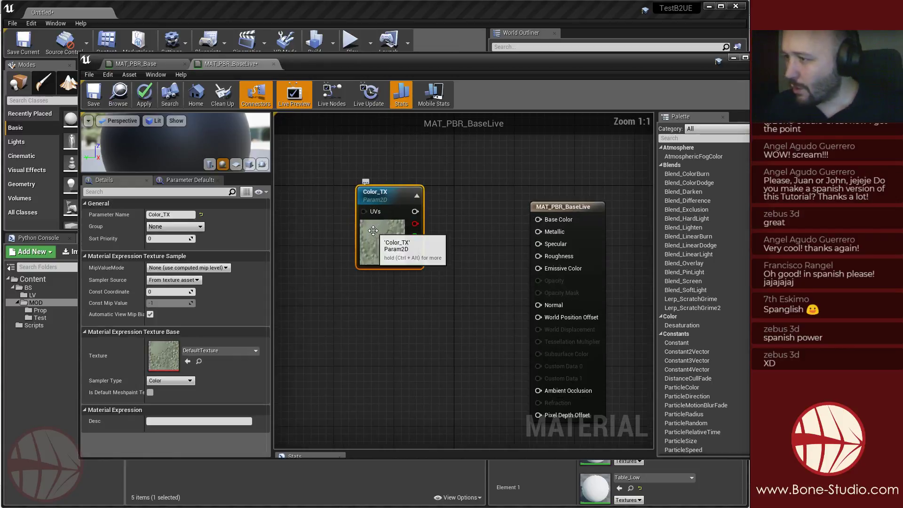
{"action": "right_click_drag", "start_coordinate": [376, 241], "coordinate": [342, 220]}
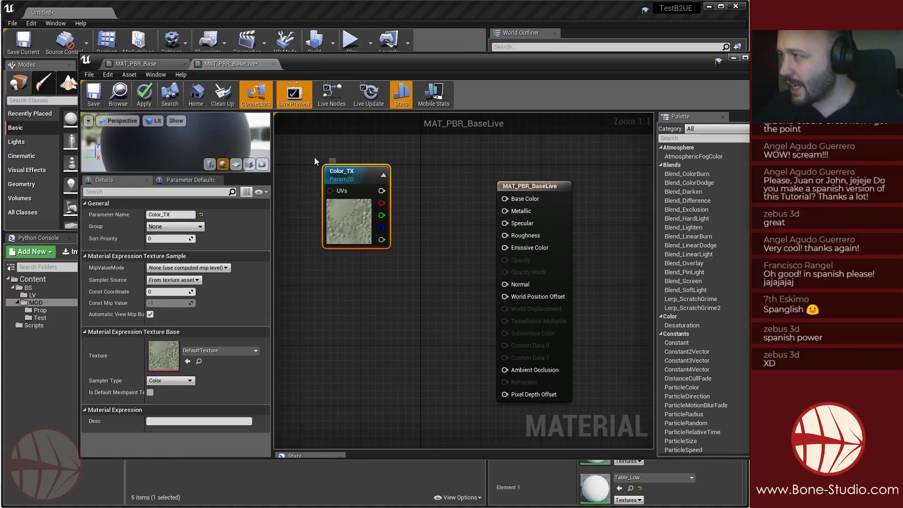
{"action": "left_click", "coordinate": [160, 61]}
{"action": "scroll", "coordinate": [420, 268], "scroll_direction": "down", "scroll_amount": 5}
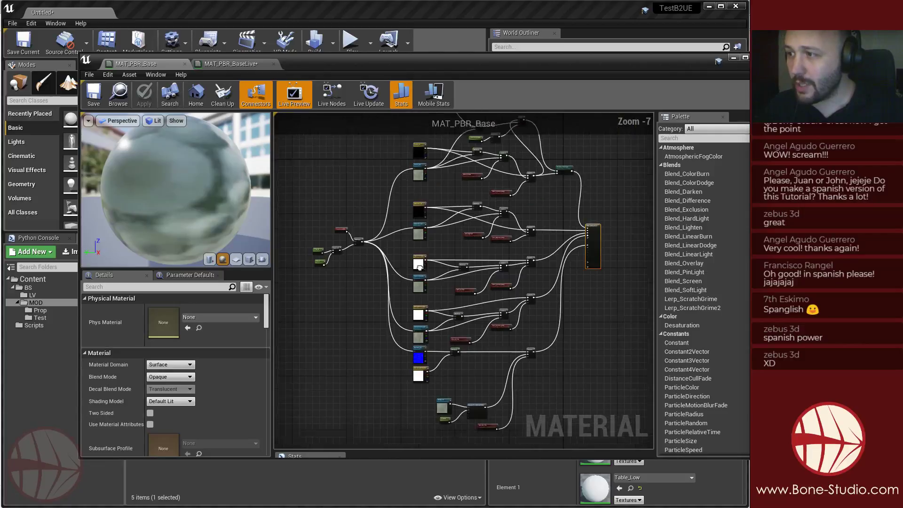
{"action": "scroll", "coordinate": [420, 267], "scroll_direction": "up", "scroll_amount": 7}
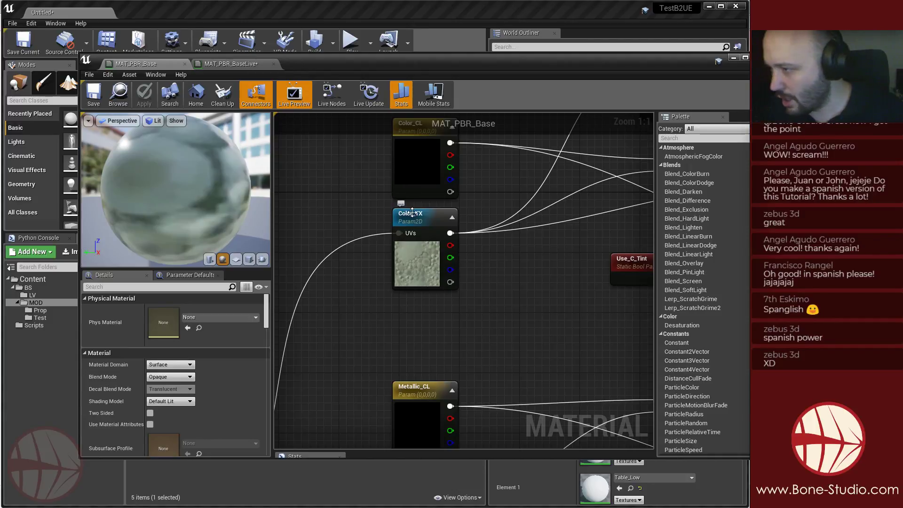
{"action": "right_click_drag", "start_coordinate": [476, 352], "coordinate": [460, 235]}
{"action": "right_click_drag", "start_coordinate": [504, 339], "coordinate": [475, 217]}
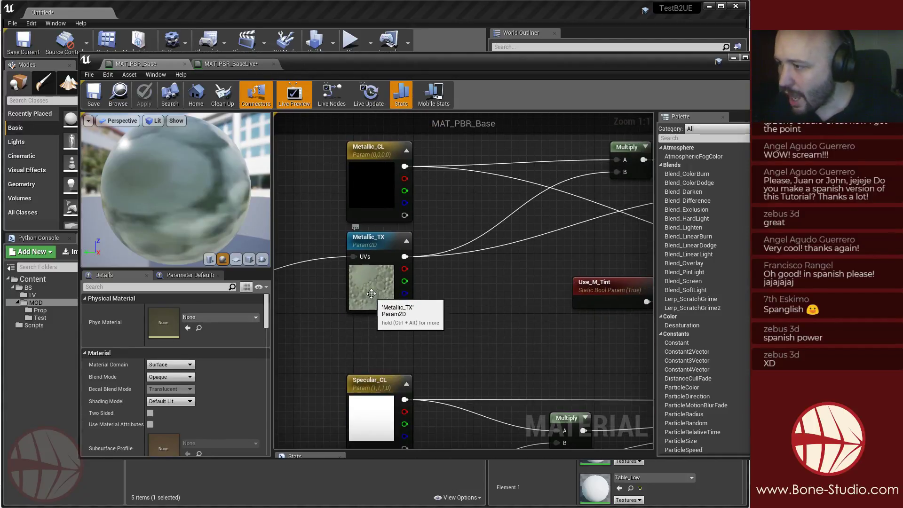
{"action": "left_click", "coordinate": [372, 292]}
Duplicate Color_TX in the MAT_PBR_BaseLive graph, place the copy below it, and name it Metallic_TX.
{"action": "left_click", "coordinate": [248, 63]}
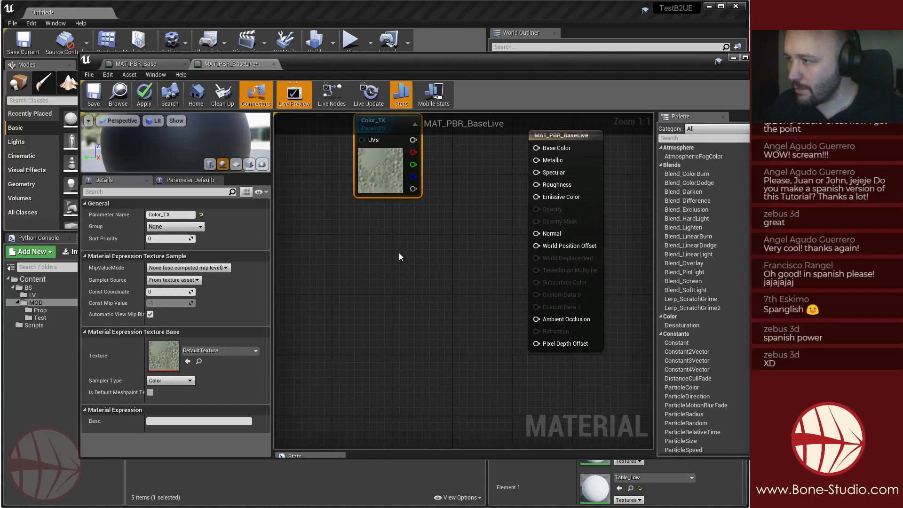
{"action": "key", "text": "ctrl+d"}
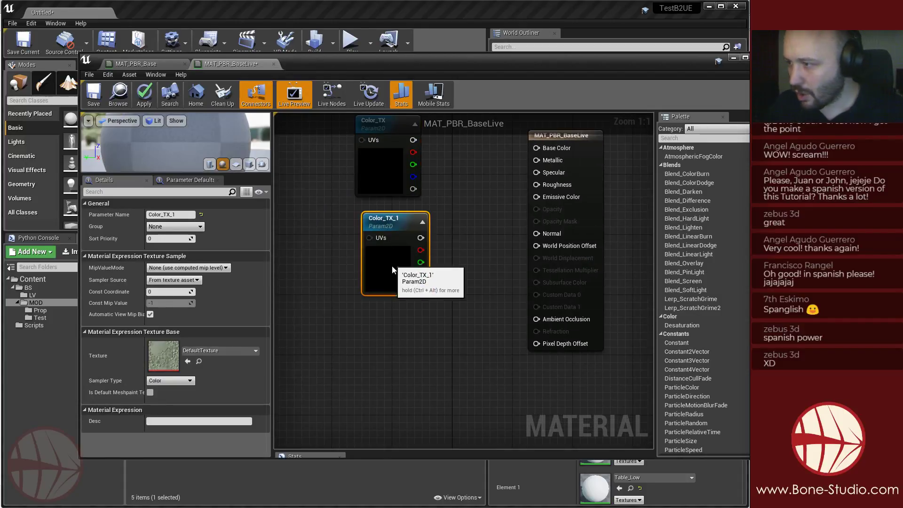
{"action": "left_click", "coordinate": [183, 215]}
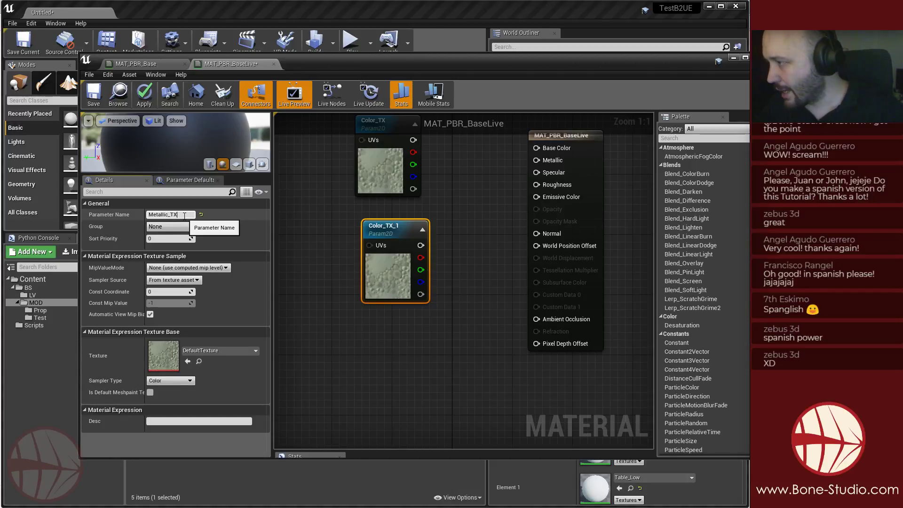
{"action": "type", "text": "Metallic_TX"}
{"action": "key", "text": "Tab"}
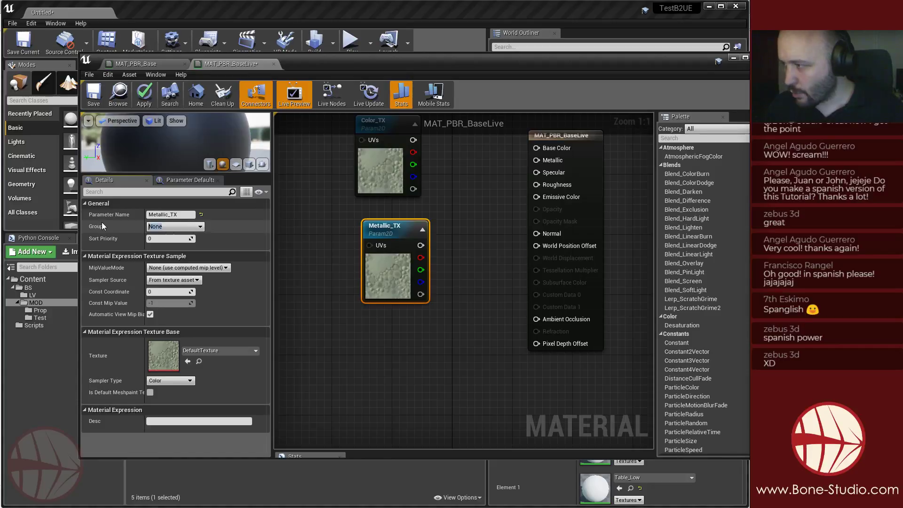
Assign both the Metallic_TX and Color_TX parameters to the group Textures.
{"action": "type", "text": "Textures"}
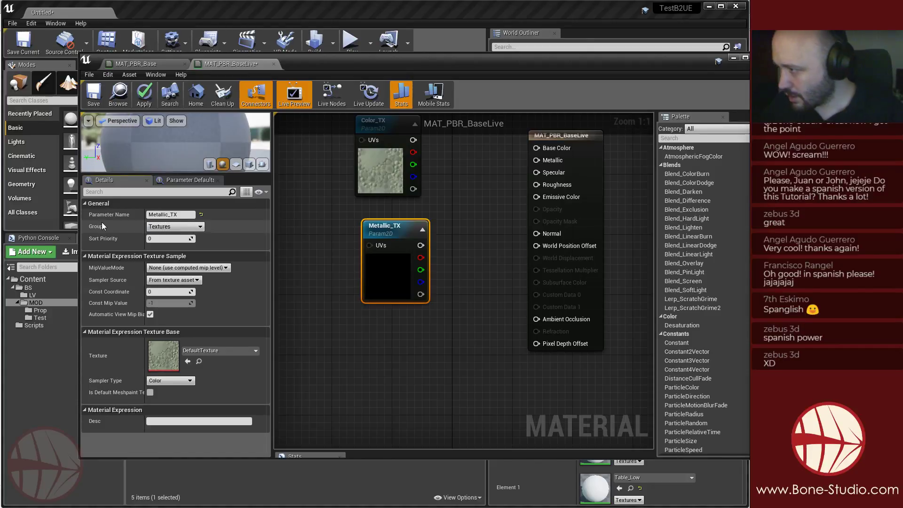
{"action": "left_click", "coordinate": [376, 123]}
{"action": "left_click", "coordinate": [201, 227]}
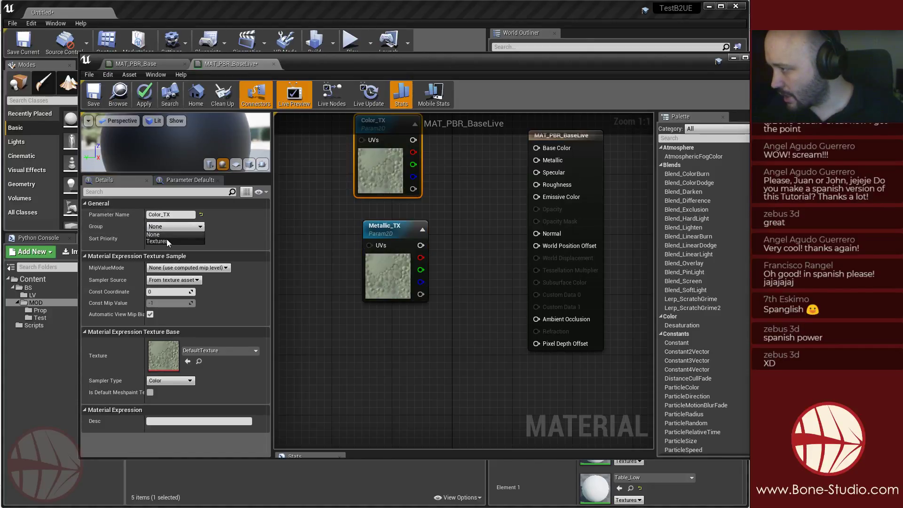
{"action": "left_click", "coordinate": [166, 241]}
Paste a copy of Metallic_TX below it in the MAT_PBR_BaseLive graph and name the copy Specular_TX.
{"action": "right_click_drag", "start_coordinate": [393, 282], "coordinate": [401, 240]}
{"action": "left_click", "coordinate": [401, 240]}
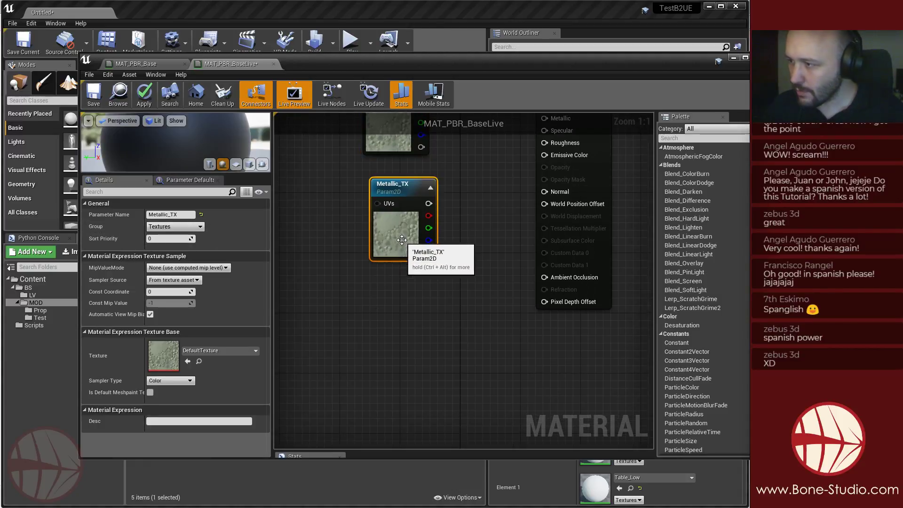
{"action": "left_click", "coordinate": [154, 75]}
{"action": "left_click", "coordinate": [152, 66]}
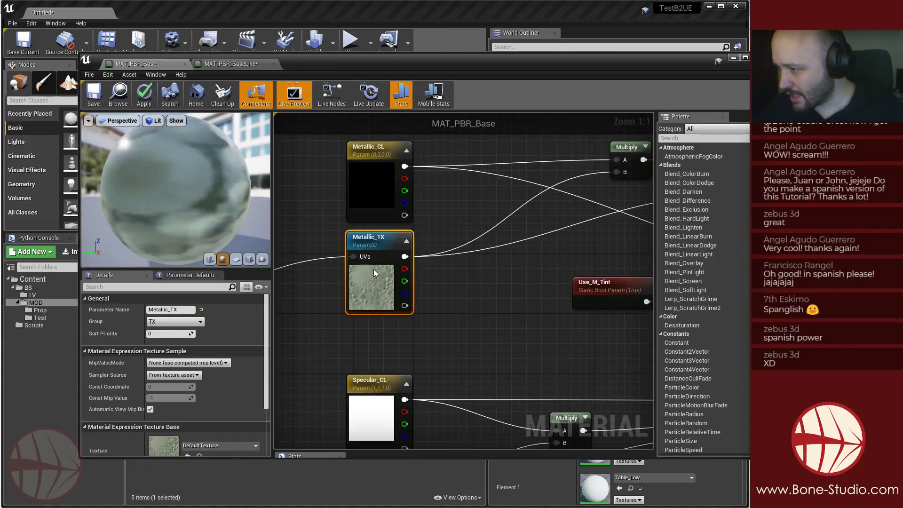
{"action": "right_click_drag", "start_coordinate": [457, 442], "coordinate": [459, 273]}
{"action": "left_click", "coordinate": [237, 64]}
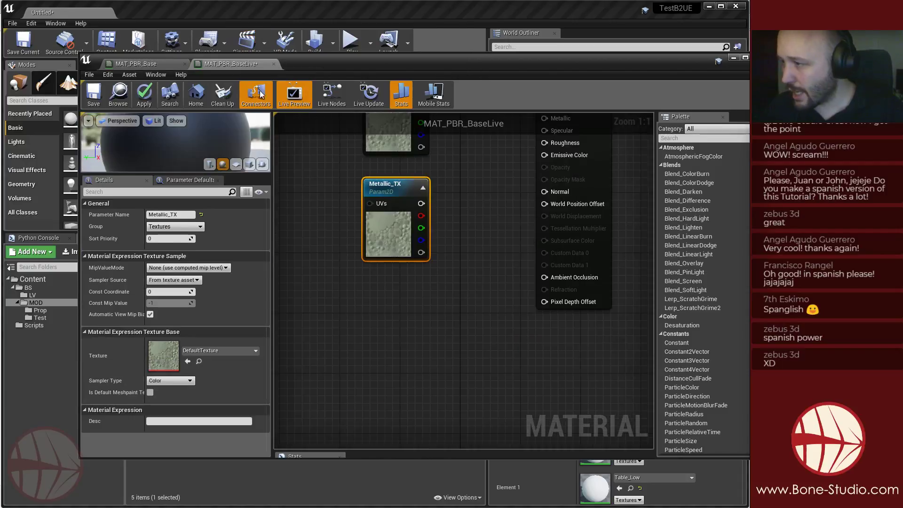
{"action": "key", "text": "ctrl+v"}
{"action": "left_click_drag", "start_coordinate": [391, 342], "coordinate": [376, 305]}
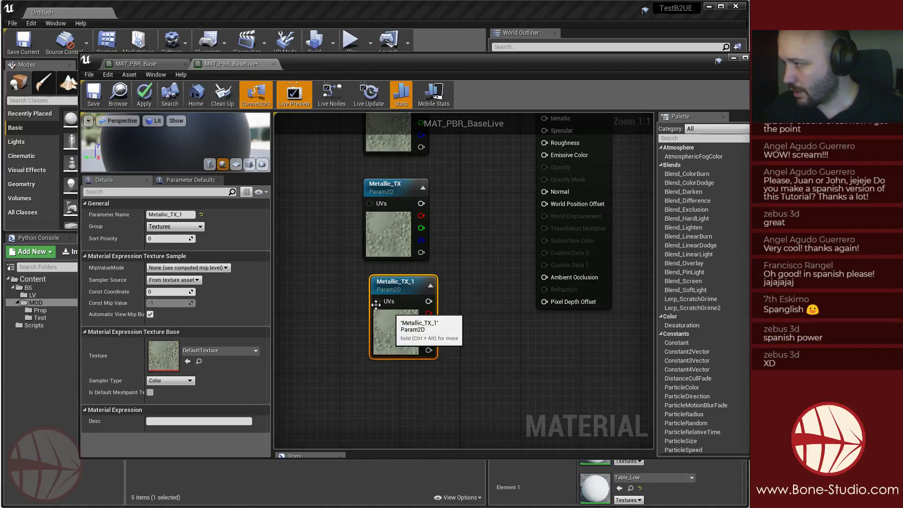
{"action": "left_click", "coordinate": [192, 215]}
{"action": "type", "text": "Specular_TX"}
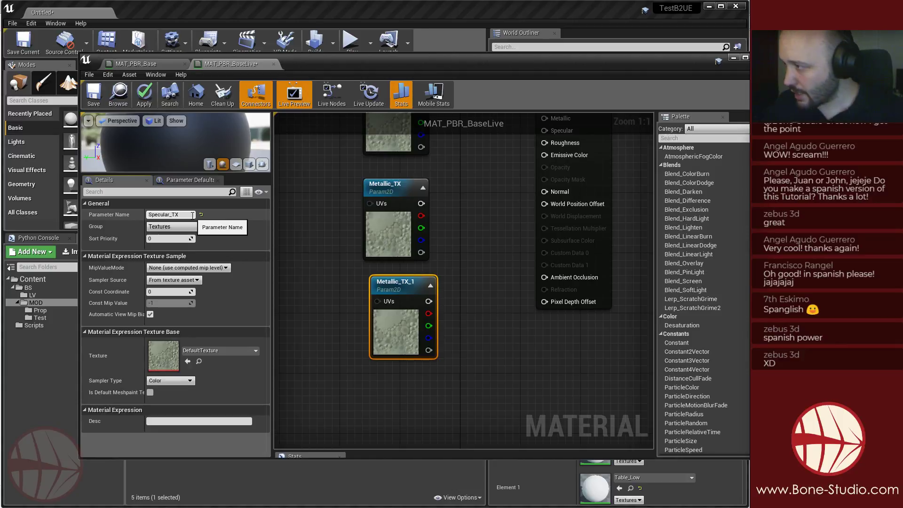
{"action": "key", "text": "Return"}
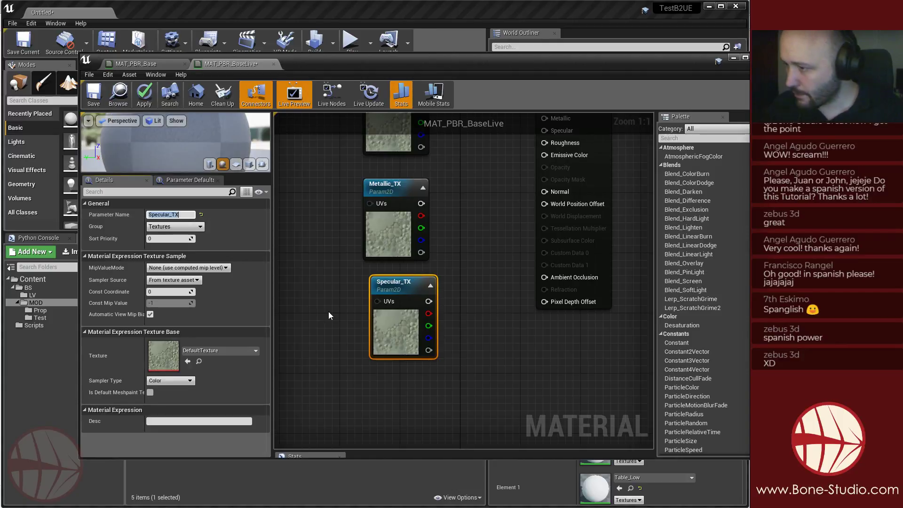
Paste a copy of the Specular_TX node below the original.
{"action": "left_click", "coordinate": [400, 338]}
{"action": "key", "text": "ctrl+c"}
{"action": "right_click_drag", "start_coordinate": [400, 338], "coordinate": [411, 248]}
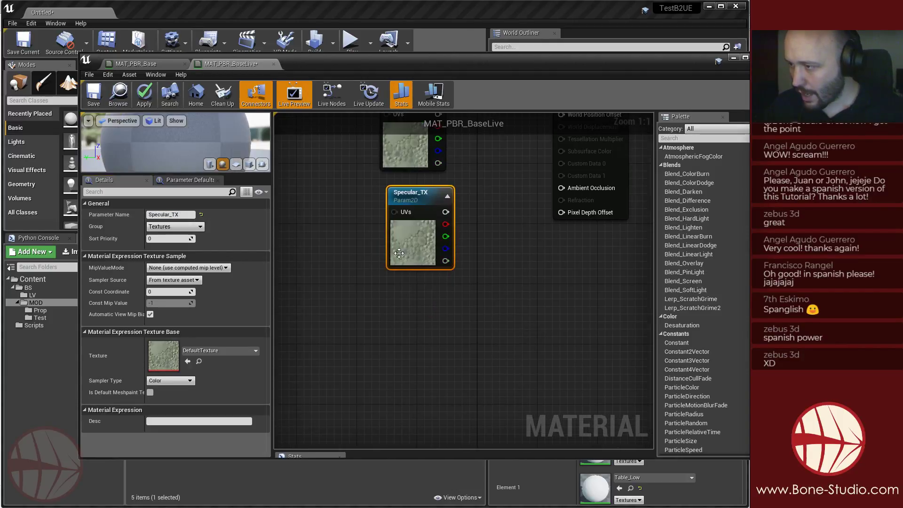
{"action": "key", "text": "ctrl+v"}
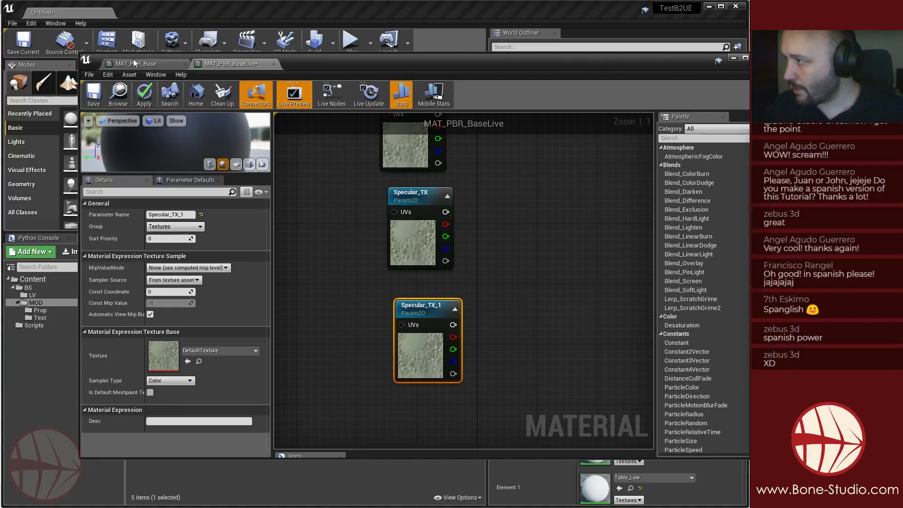
Rename the Specular_TX copy as Roughness_TX using the parameter name copied from MAT_PBR_Base, and shift the node slightly left into the column.
{"action": "left_click", "coordinate": [136, 63]}
{"action": "right_click_drag", "start_coordinate": [332, 347], "coordinate": [367, 140]}
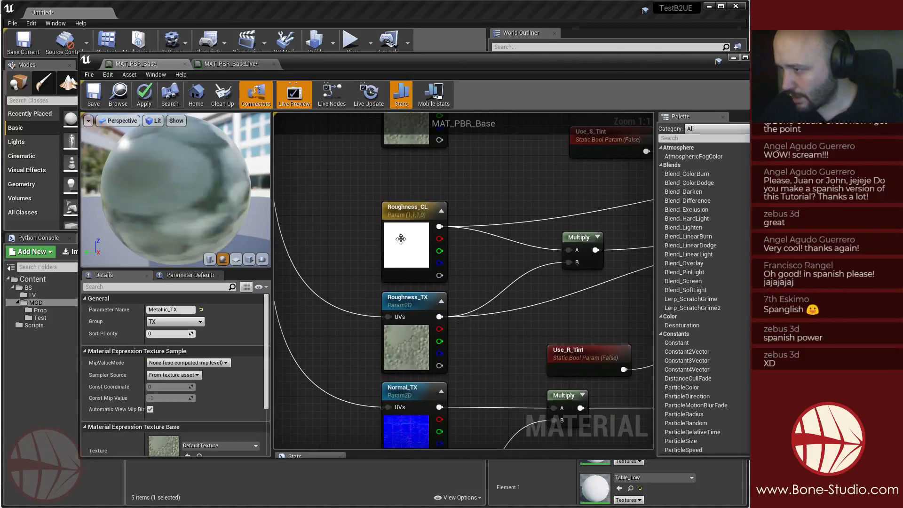
{"action": "left_click", "coordinate": [405, 209]}
{"action": "left_click", "coordinate": [393, 345]}
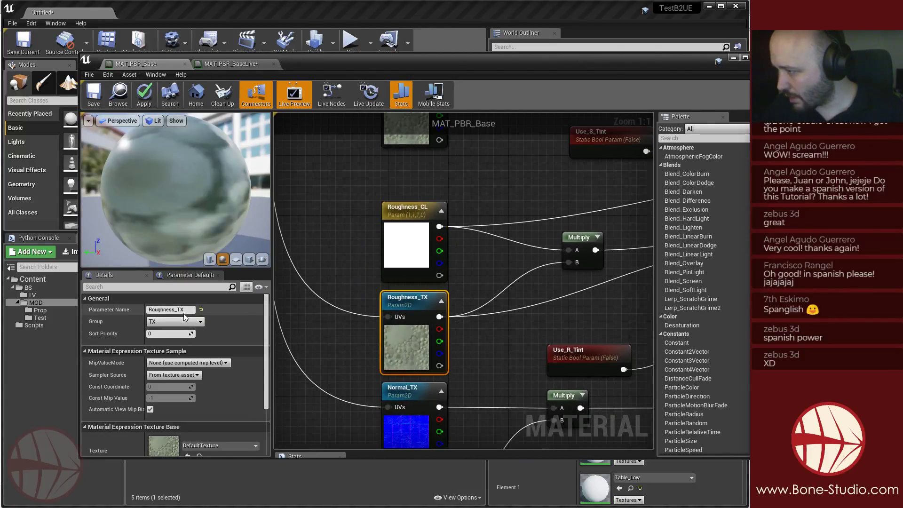
{"action": "left_click", "coordinate": [191, 311]}
{"action": "key", "text": "ctrl+c"}
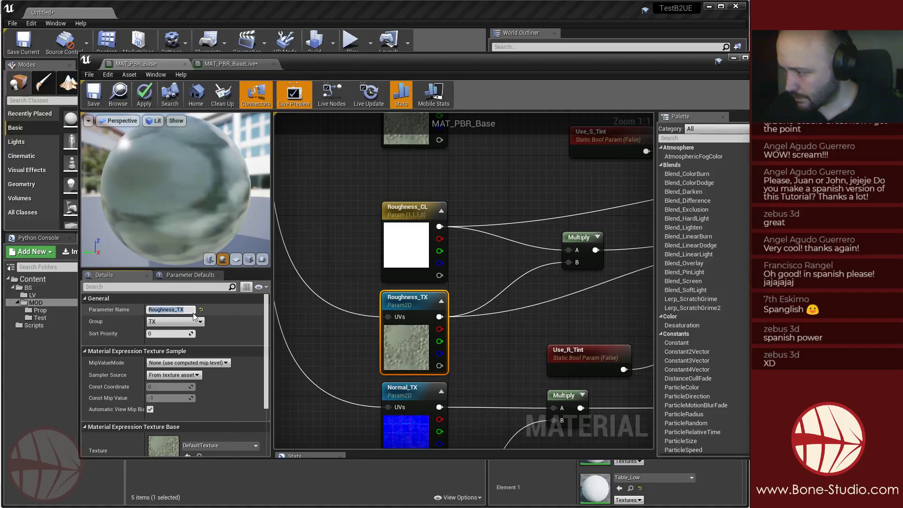
{"action": "left_click", "coordinate": [329, 241]}
{"action": "left_click", "coordinate": [231, 64]}
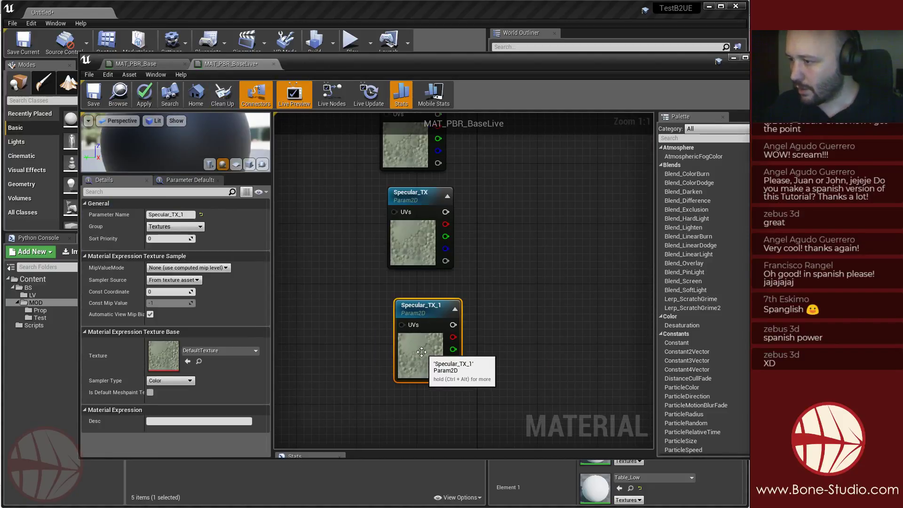
{"action": "key", "text": "ctrl+v"}
{"action": "key", "text": "ctrl+a"}
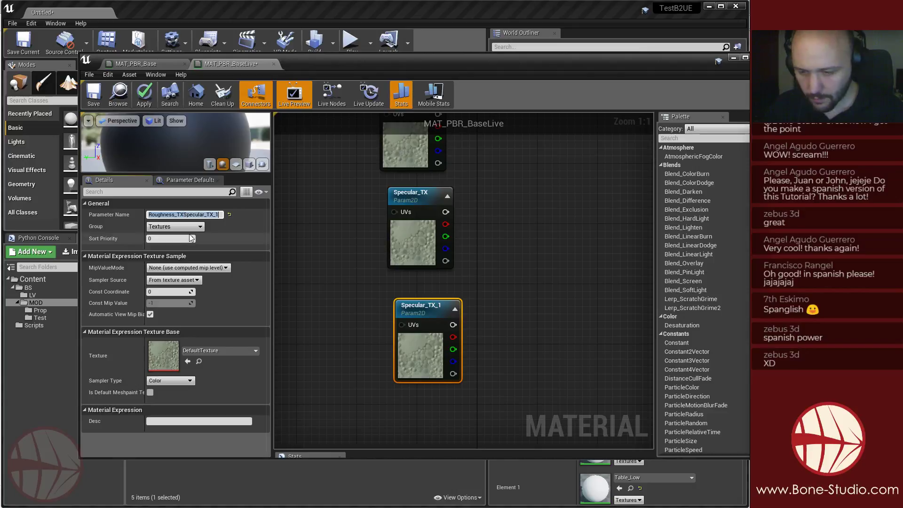
{"action": "key", "text": "ctrl+v"}
{"action": "key", "text": "Return"}
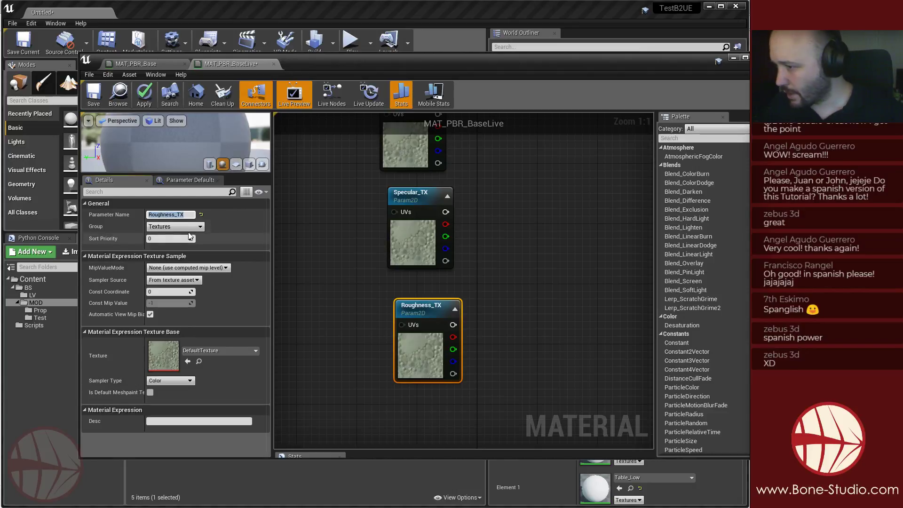
{"action": "left_click", "coordinate": [390, 355]}
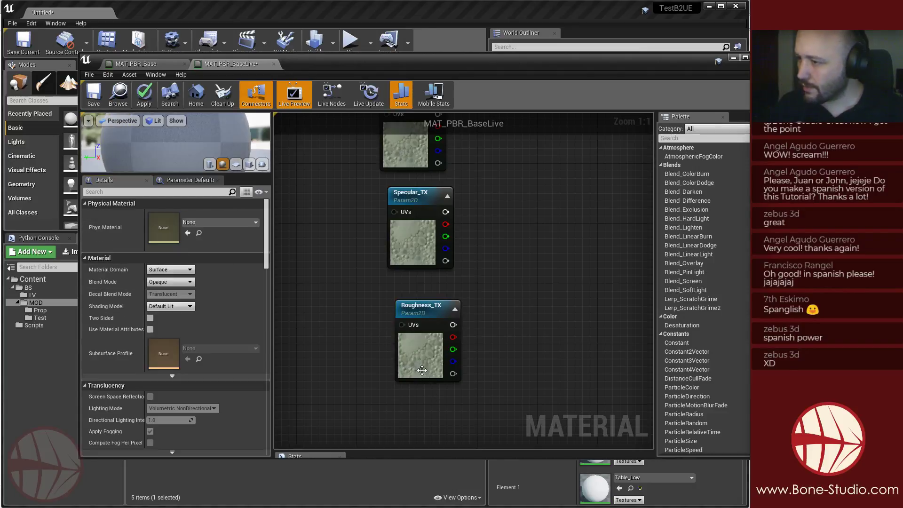
{"action": "left_click_drag", "start_coordinate": [423, 310], "coordinate": [408, 309]}
Examine the Normal_TX and Bump_TX parameter nodes and the bump's NormalFromHeightmap connection in the MAT_PBR_Base graph.
{"action": "left_click", "coordinate": [171, 64]}
{"action": "right_click_drag", "start_coordinate": [462, 409], "coordinate": [455, 277]}
{"action": "scroll", "coordinate": [455, 278], "scroll_direction": "down", "scroll_amount": 1}
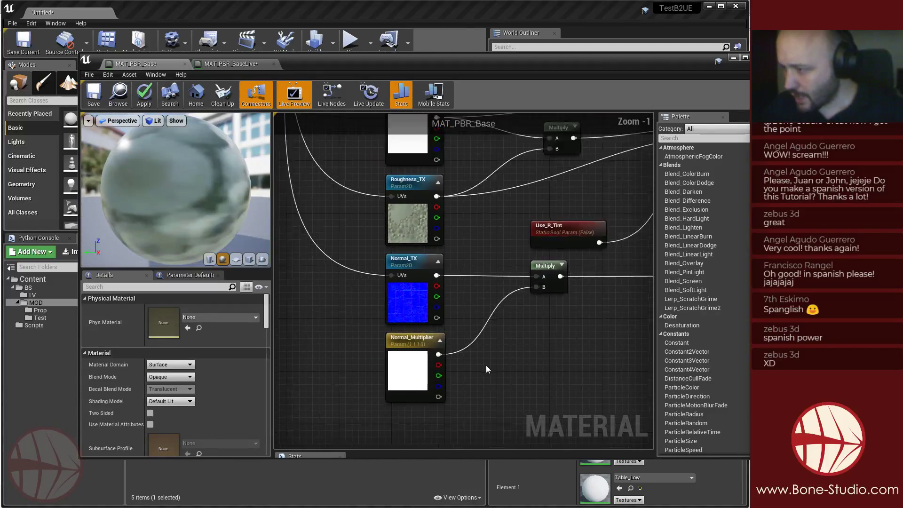
{"action": "scroll", "coordinate": [376, 270], "scroll_direction": "down", "scroll_amount": 1}
{"action": "right_click_drag", "start_coordinate": [503, 399], "coordinate": [500, 257]}
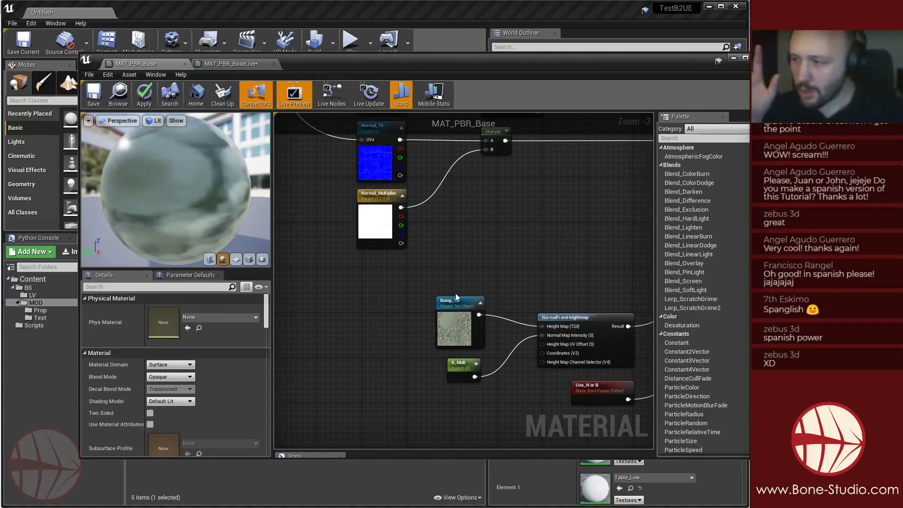
{"action": "left_click", "coordinate": [455, 332]}
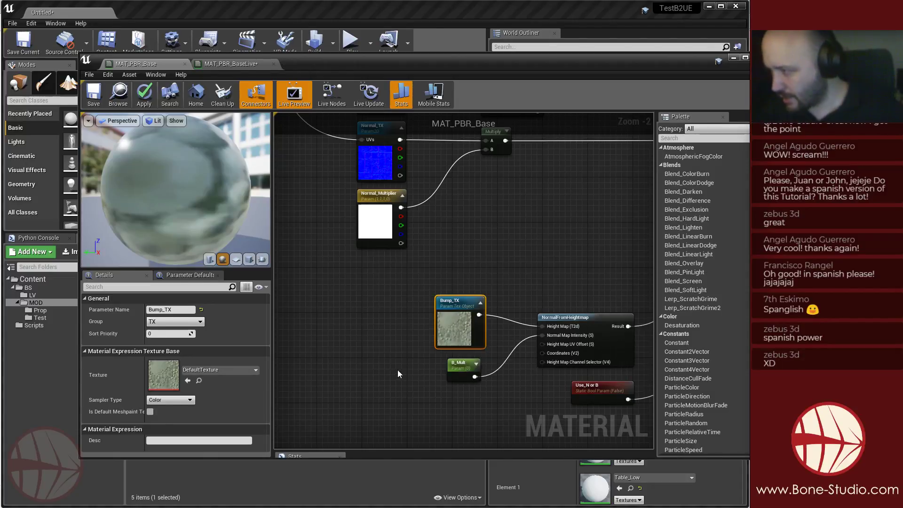
{"action": "right_click_drag", "start_coordinate": [398, 374], "coordinate": [343, 350]}
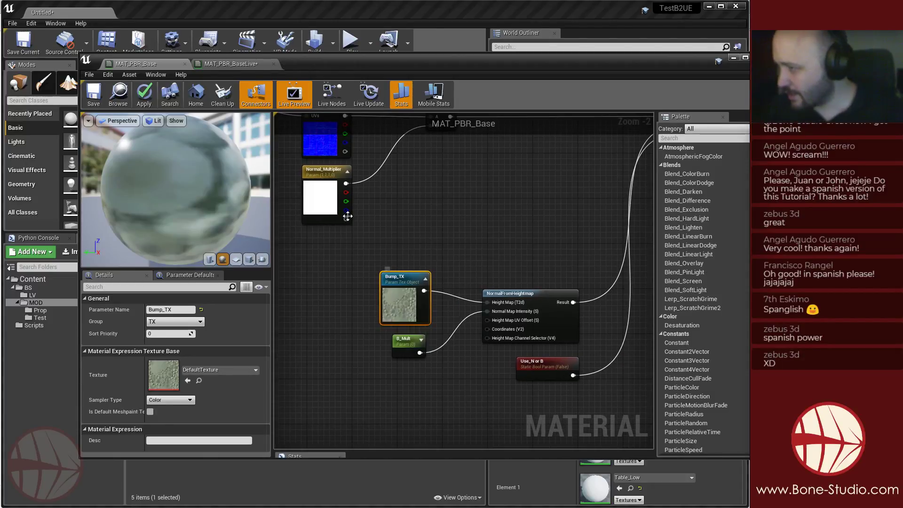
{"action": "right_click_drag", "start_coordinate": [369, 291], "coordinate": [382, 348]}
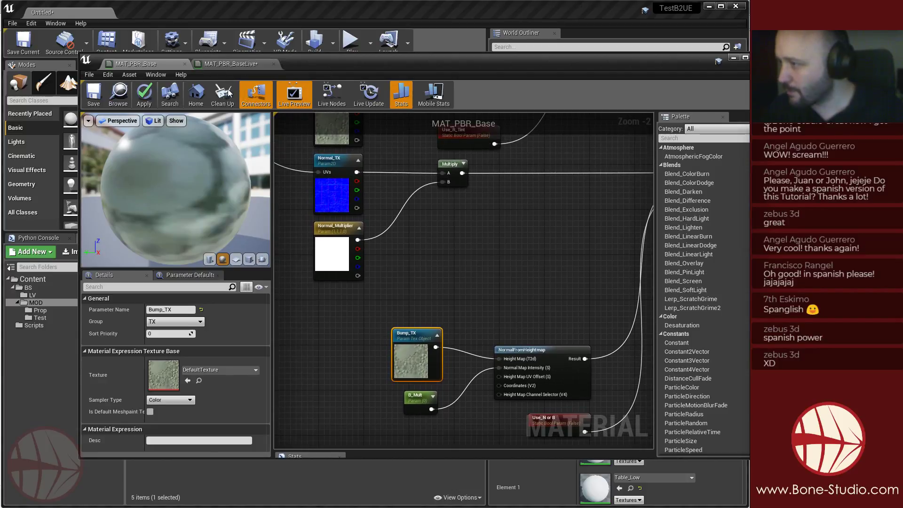
{"action": "left_click", "coordinate": [244, 64]}
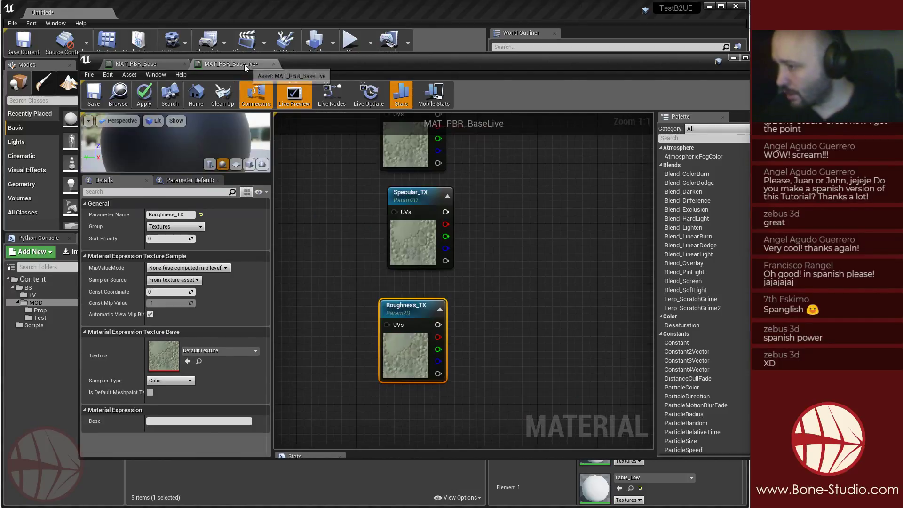
{"action": "left_click", "coordinate": [179, 64]}
{"action": "scroll", "coordinate": [468, 260], "scroll_direction": "up", "scroll_amount": 3}
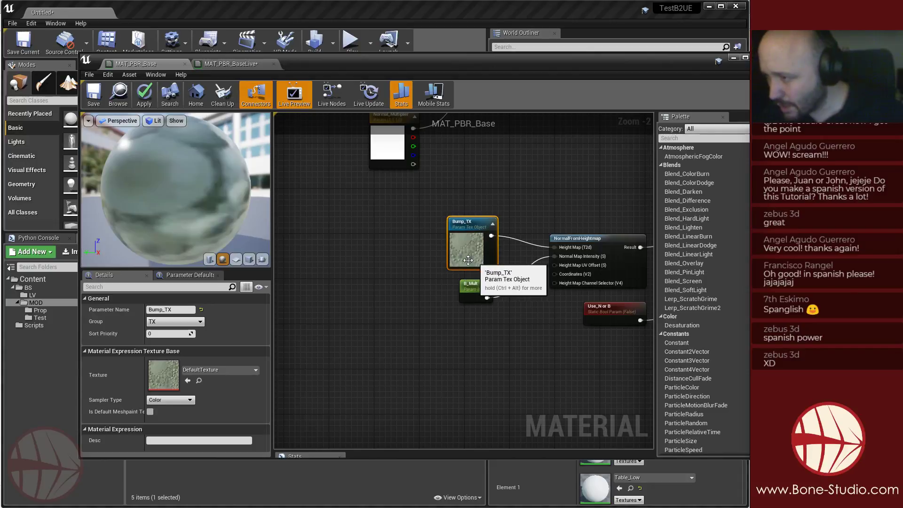
Add a TextureObjectParameter node below Roughness_TX in the MAT_PBR_BaseLive graph and name it Bump_TX.
{"action": "left_click", "coordinate": [238, 64]}
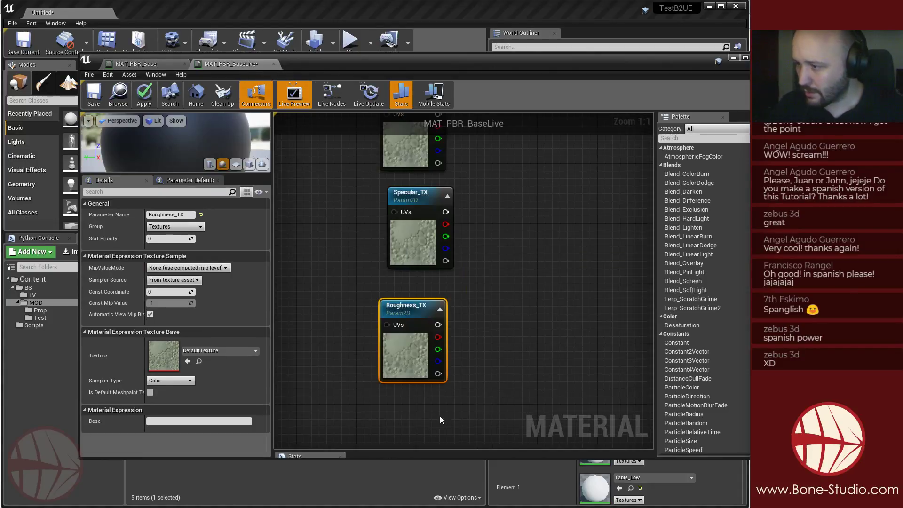
{"action": "right_click_drag", "start_coordinate": [439, 416], "coordinate": [422, 315]}
{"action": "right_click", "coordinate": [422, 317]}
{"action": "type", "text": "par"}
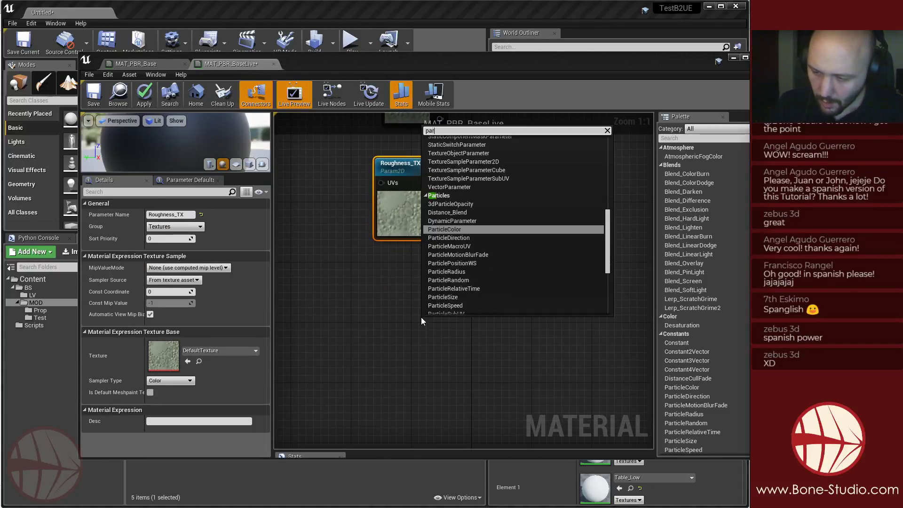
{"action": "type", "text": "ameter t"}
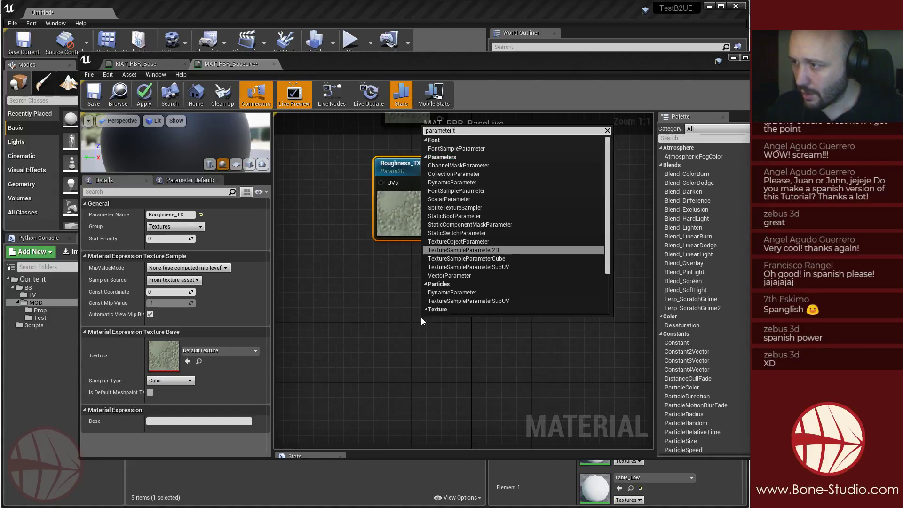
{"action": "type", "text": "ext ob"}
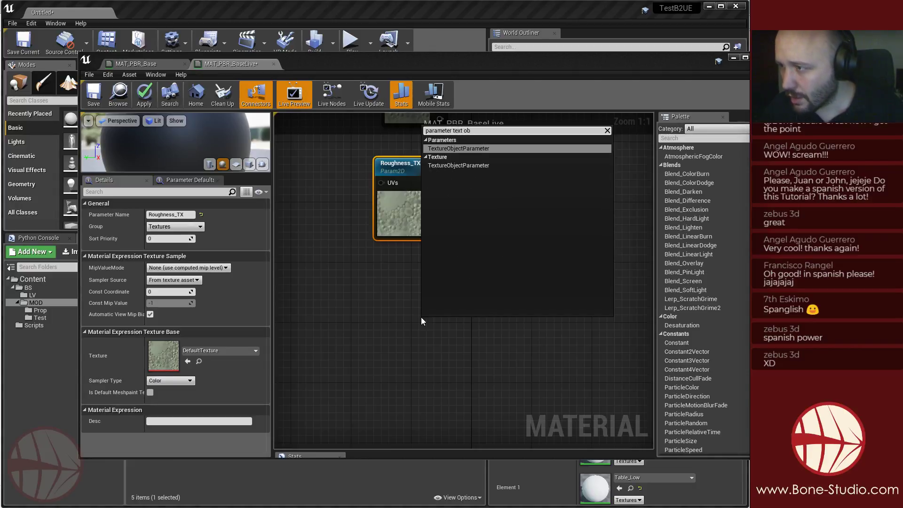
{"action": "key", "text": "Return"}
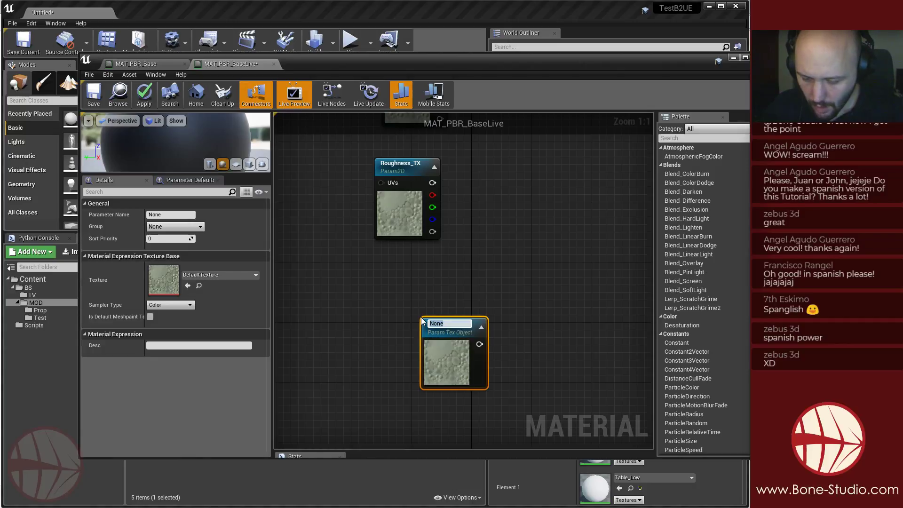
{"action": "type", "text": "Bump_TX"}
{"action": "key", "text": "Return"}
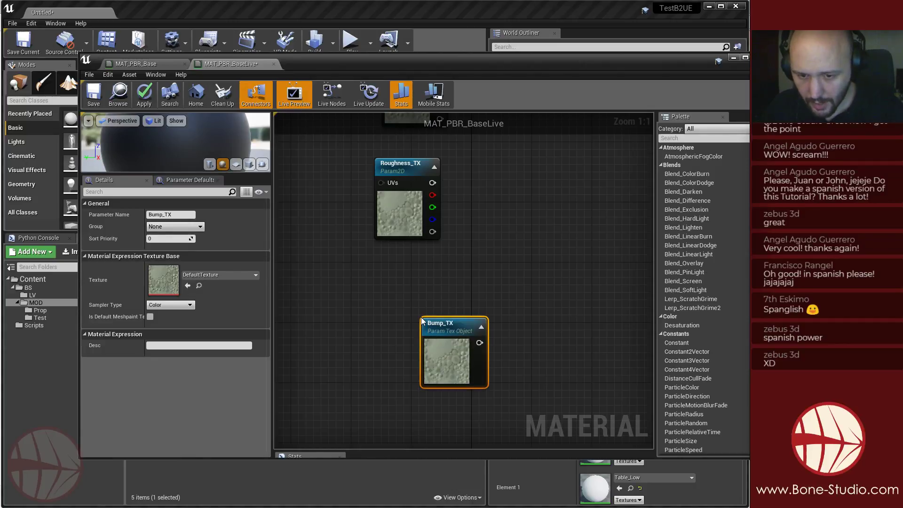
Move the Bump_TX node up and left into the column of texture parameters below Roughness_TX.
{"action": "left_click", "coordinate": [549, 377]}
{"action": "left_click_drag", "start_coordinate": [464, 383], "coordinate": [447, 358]}
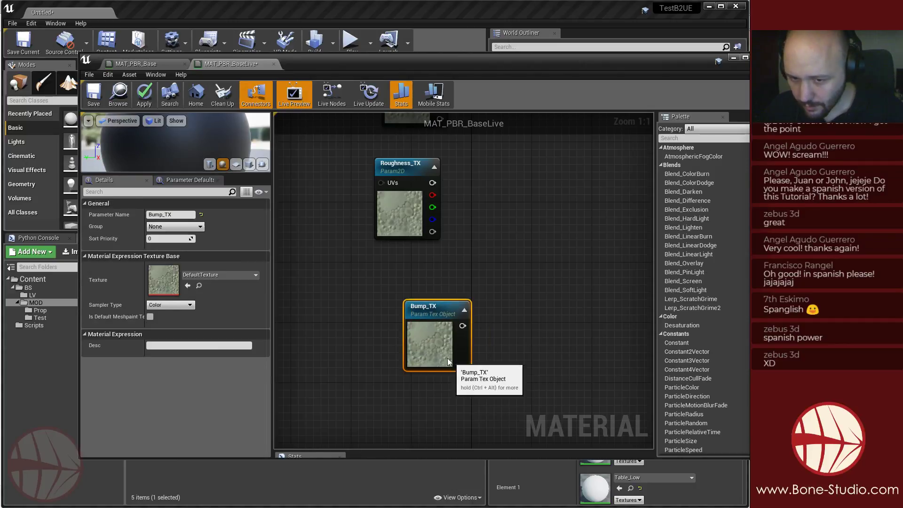
{"action": "left_click", "coordinate": [530, 339]}
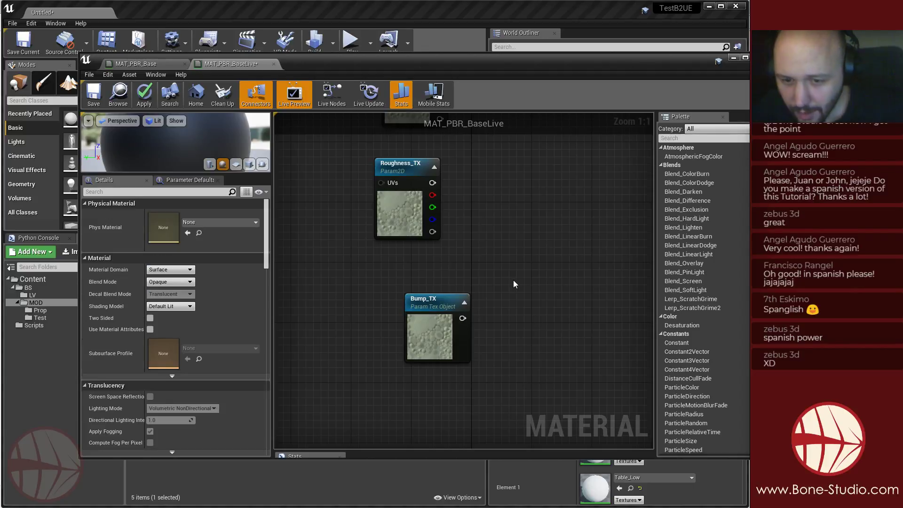
{"action": "left_click_drag", "start_coordinate": [438, 306], "coordinate": [414, 306]}
{"action": "right_click_drag", "start_coordinate": [495, 197], "coordinate": [465, 298]}
{"action": "scroll", "coordinate": [492, 264], "scroll_direction": "down", "scroll_amount": 4}
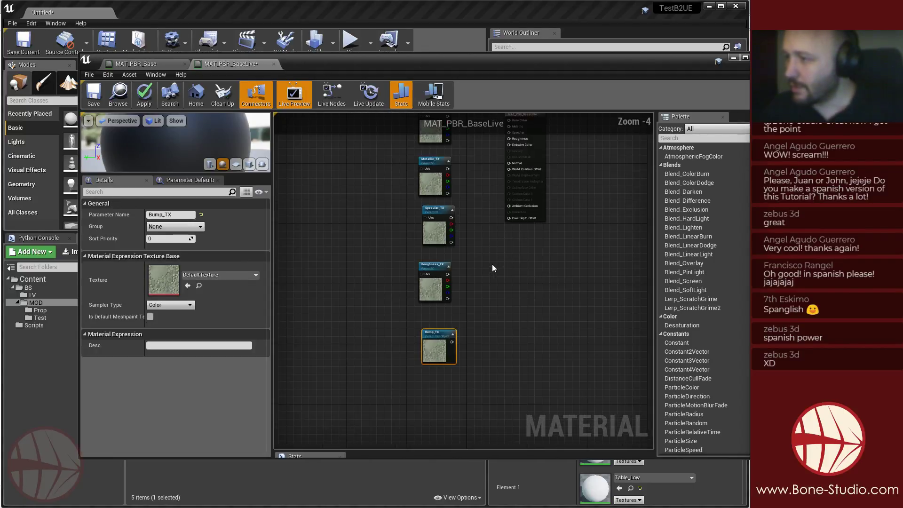
Shift the texture parameter nodes together away from the material output node and assign Bump_TX to the Textures group.
{"action": "right_click_drag", "start_coordinate": [492, 264], "coordinate": [434, 346]}
{"action": "left_click_drag", "start_coordinate": [324, 180], "coordinate": [406, 464]}
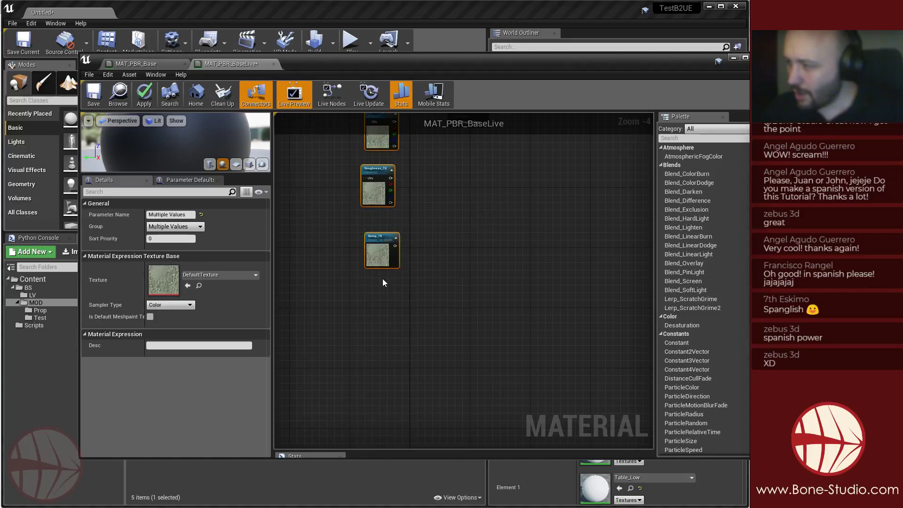
{"action": "right_click_drag", "start_coordinate": [425, 155], "coordinate": [432, 303]}
{"action": "left_click_drag", "start_coordinate": [383, 234], "coordinate": [370, 208]}
{"action": "left_click", "coordinate": [443, 334]}
{"action": "left_click", "coordinate": [372, 363]}
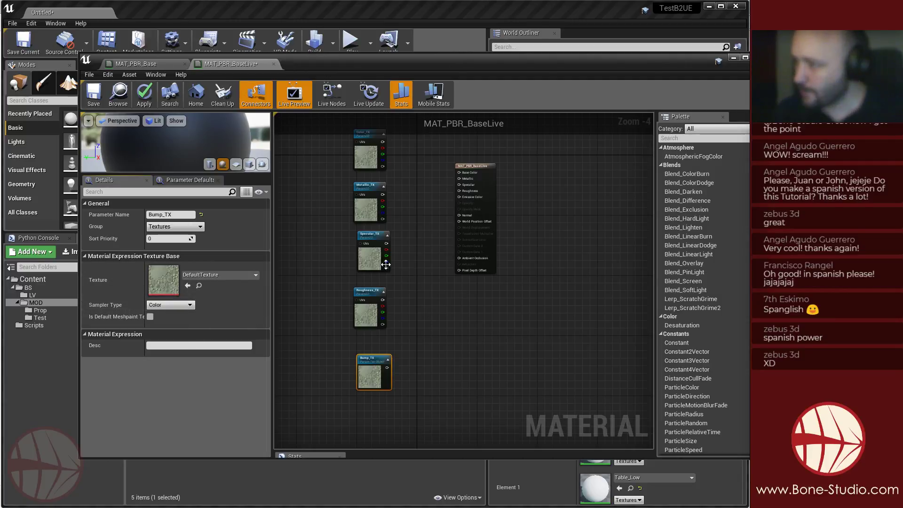
Connect Color_TX to Base Color and Metallic_TX to Metallic on the MAT_PBR_BaseLive output node.
{"action": "right_click_drag", "start_coordinate": [442, 191], "coordinate": [426, 262]}
{"action": "scroll", "coordinate": [450, 267], "scroll_direction": "up", "scroll_amount": 3}
{"action": "right_click_drag", "start_coordinate": [357, 212], "coordinate": [402, 198]}
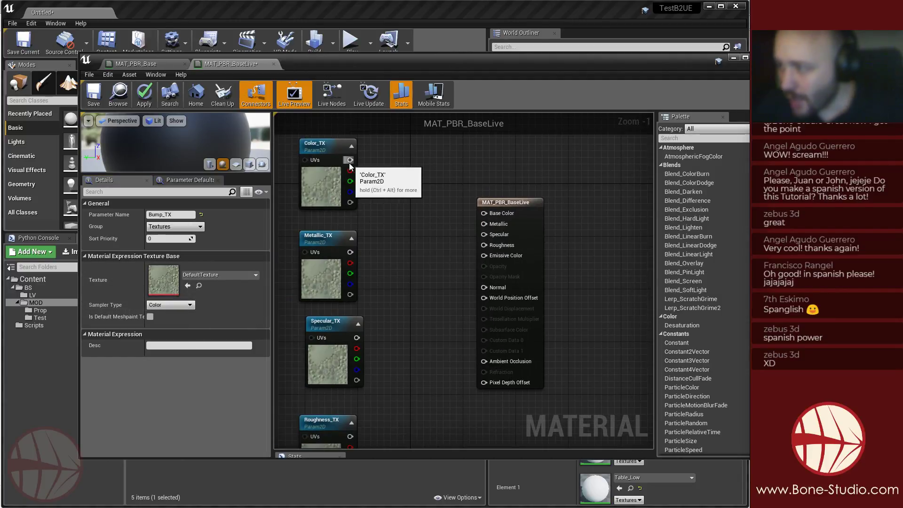
{"action": "left_click_drag", "start_coordinate": [349, 161], "coordinate": [484, 213]}
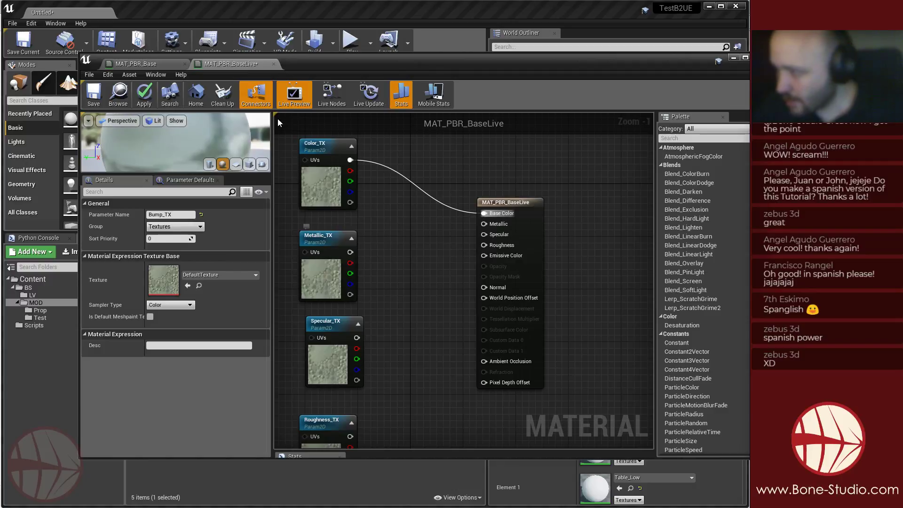
{"action": "left_click_drag", "start_coordinate": [350, 252], "coordinate": [484, 224]}
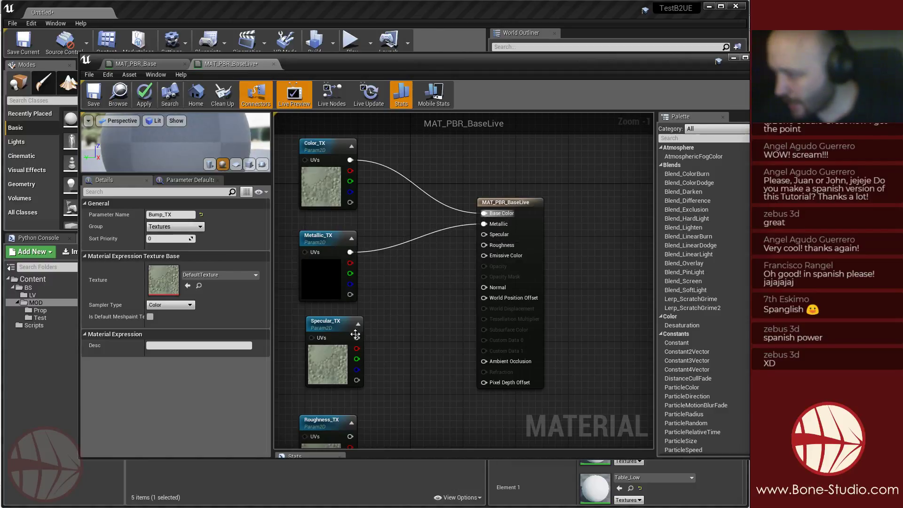
Connect Specular_TX to Specular and Roughness_TX to Roughness on the material output node.
{"action": "left_click_drag", "start_coordinate": [356, 338], "coordinate": [484, 234]}
{"action": "right_click_drag", "start_coordinate": [355, 431], "coordinate": [365, 358]}
{"action": "left_click_drag", "start_coordinate": [359, 364], "coordinate": [494, 172]}
{"action": "right_click_drag", "start_coordinate": [458, 344], "coordinate": [446, 258]}
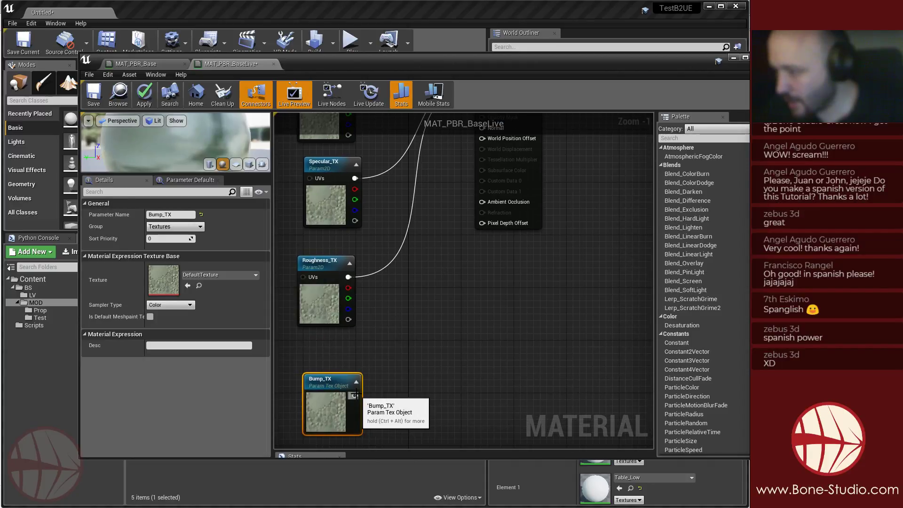
{"action": "left_click_drag", "start_coordinate": [355, 395], "coordinate": [462, 316]}
{"action": "left_click", "coordinate": [557, 283]}
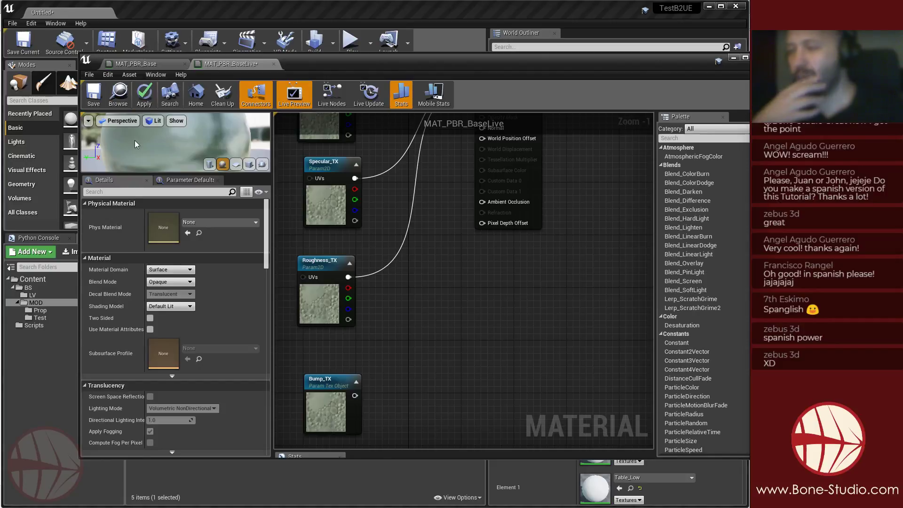
Check the bump setup in MAT_PBR_Base and add a NormalFromHeightmap node beside Bump_TX in the MAT_PBR_BaseLive graph.
{"action": "left_click", "coordinate": [122, 65]}
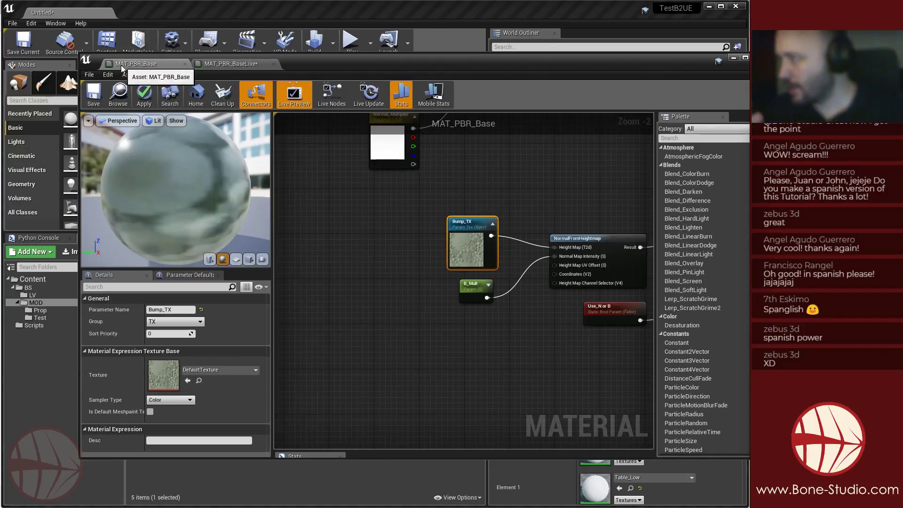
{"action": "right_click_drag", "start_coordinate": [419, 341], "coordinate": [275, 345]}
{"action": "left_click", "coordinate": [322, 288]}
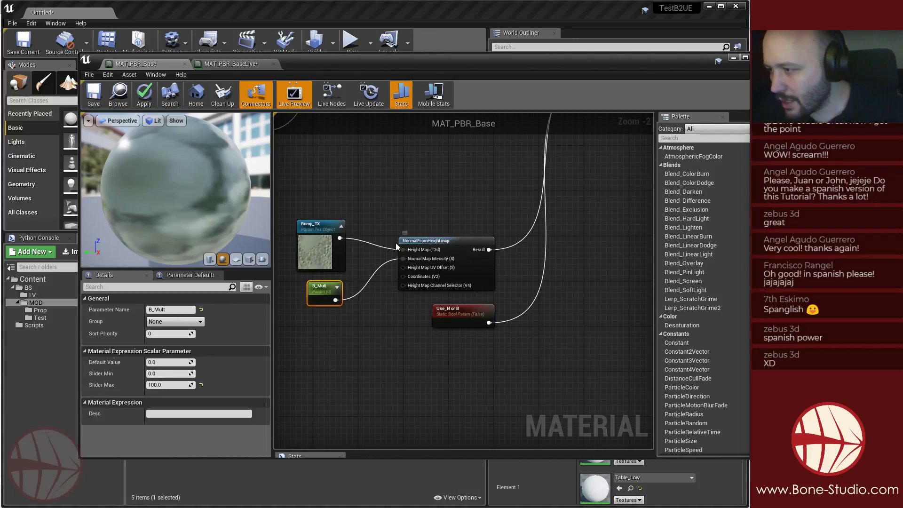
{"action": "left_click", "coordinate": [437, 267]}
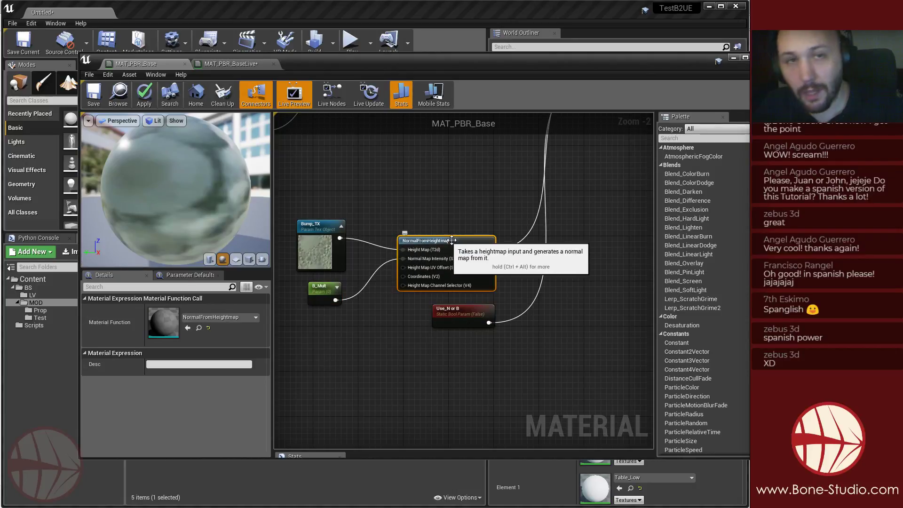
{"action": "left_click", "coordinate": [220, 66]}
{"action": "right_click_drag", "start_coordinate": [406, 346], "coordinate": [408, 344]}
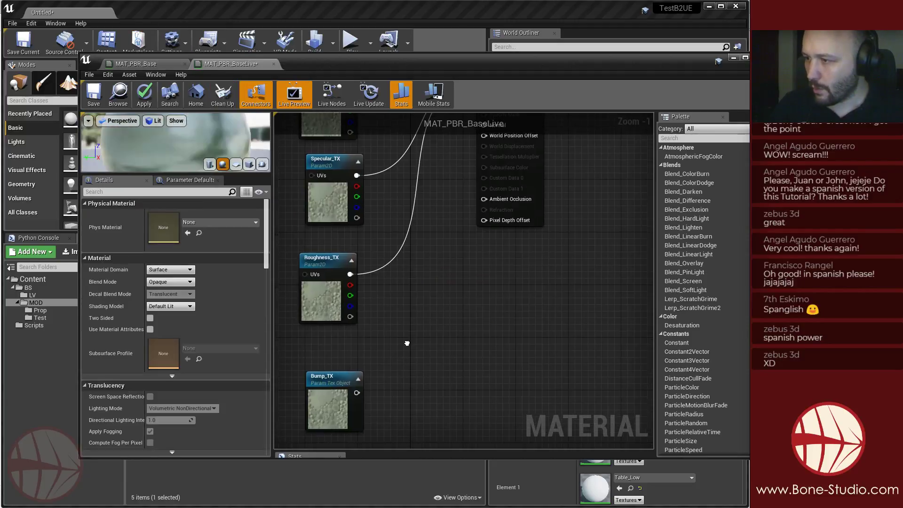
{"action": "right_click", "coordinate": [420, 344]}
{"action": "type", "text": "normal"}
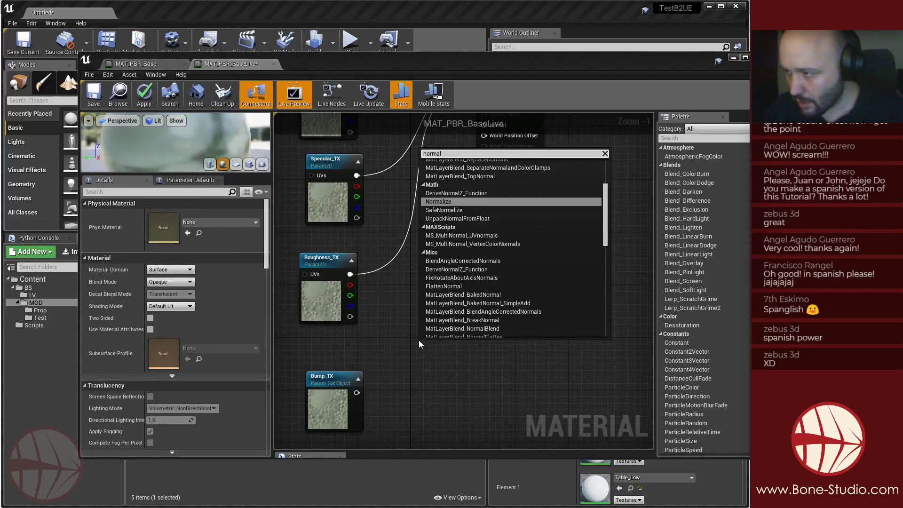
{"action": "type", "text": "fro"}
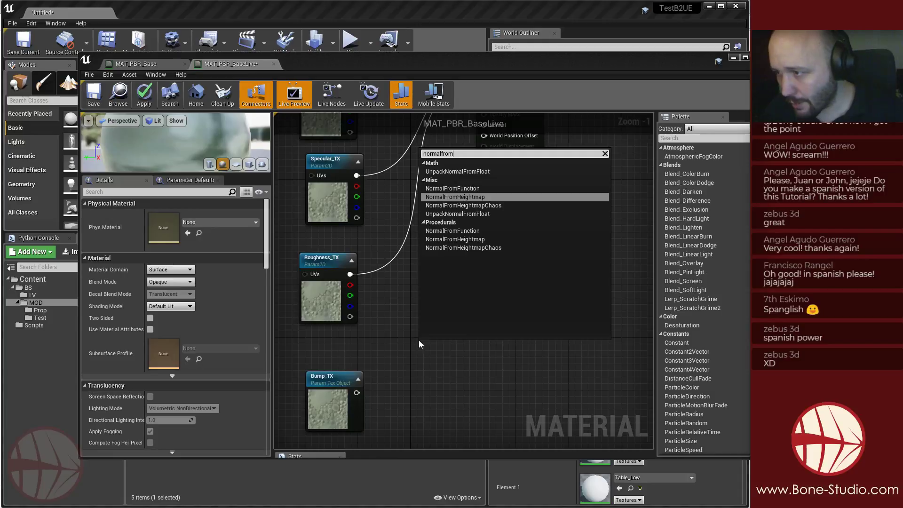
{"action": "type", "text": "m"}
{"action": "key", "text": "Return"}
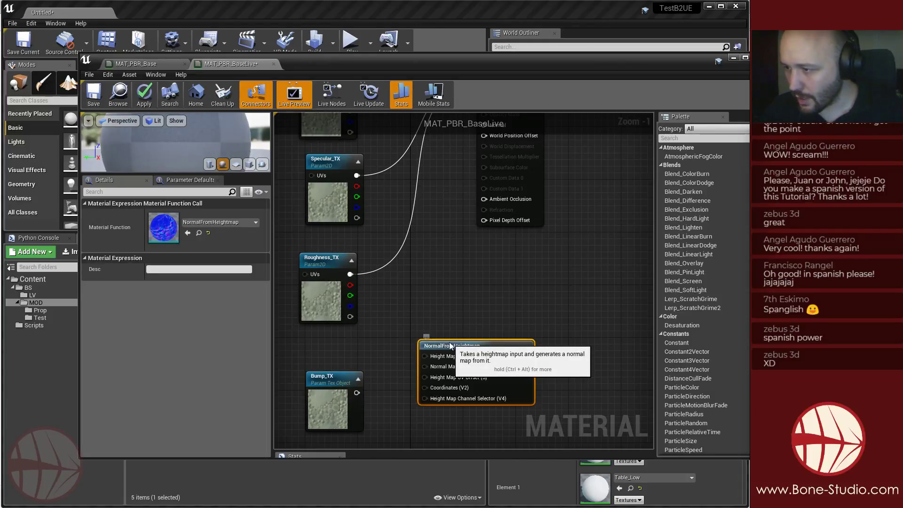
Connect the NormalFromHeightmap result to the material's Normal input and Bump_TX to its Height Map (T2d) input.
{"action": "right_click_drag", "start_coordinate": [509, 316], "coordinate": [534, 375]}
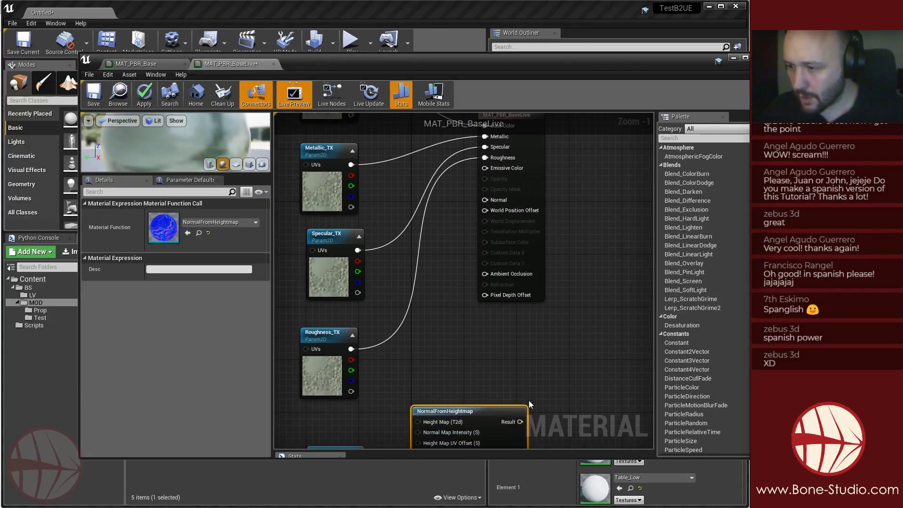
{"action": "left_click_drag", "start_coordinate": [521, 421], "coordinate": [485, 200]}
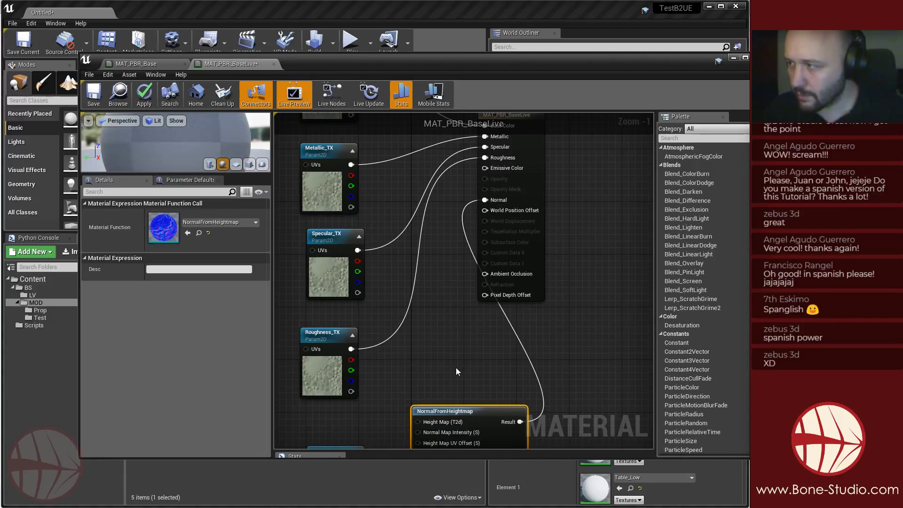
{"action": "right_click_drag", "start_coordinate": [362, 443], "coordinate": [489, 323]}
{"action": "left_click_drag", "start_coordinate": [472, 317], "coordinate": [545, 242]}
{"action": "left_click", "coordinate": [488, 314]}
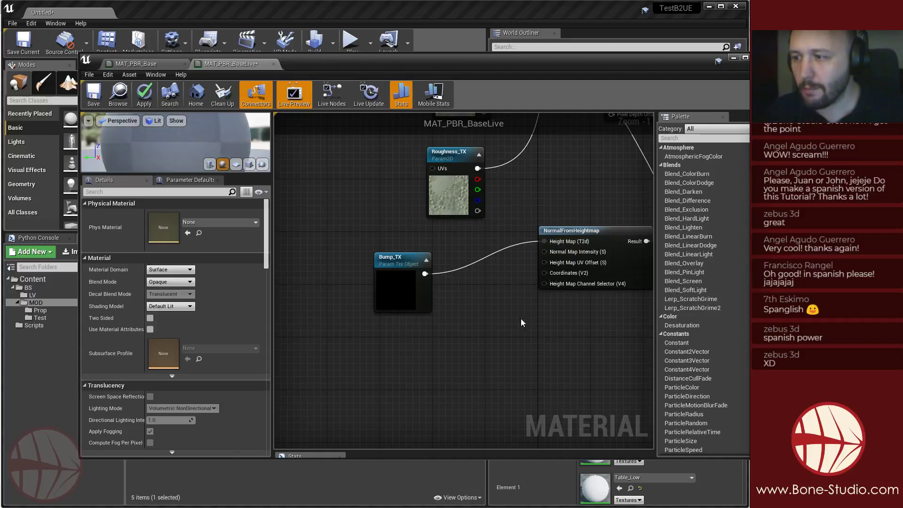
Promote the Normal Map Intensity (S) input of NormalFromHeightmap to a parameter and place its node below Bump_TX.
{"action": "right_click", "coordinate": [544, 252]}
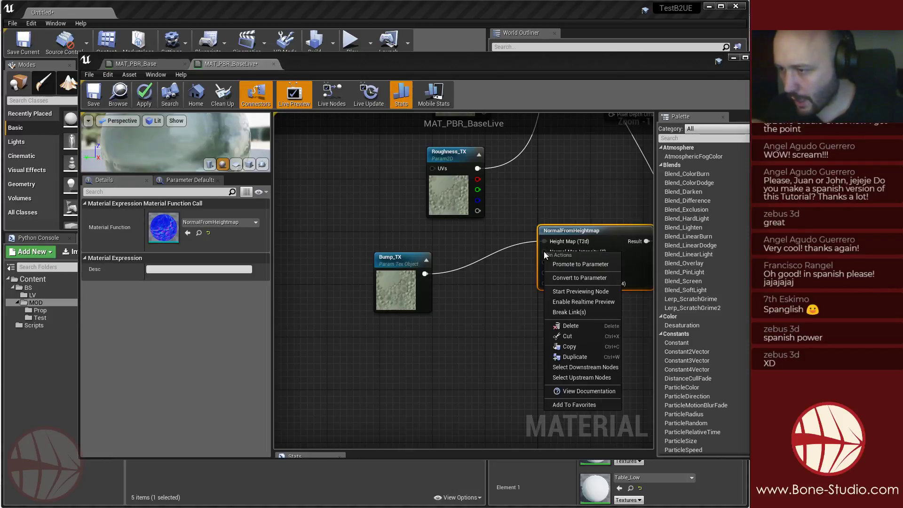
{"action": "left_click", "coordinate": [566, 267]}
{"action": "left_click_drag", "start_coordinate": [523, 242], "coordinate": [374, 354]}
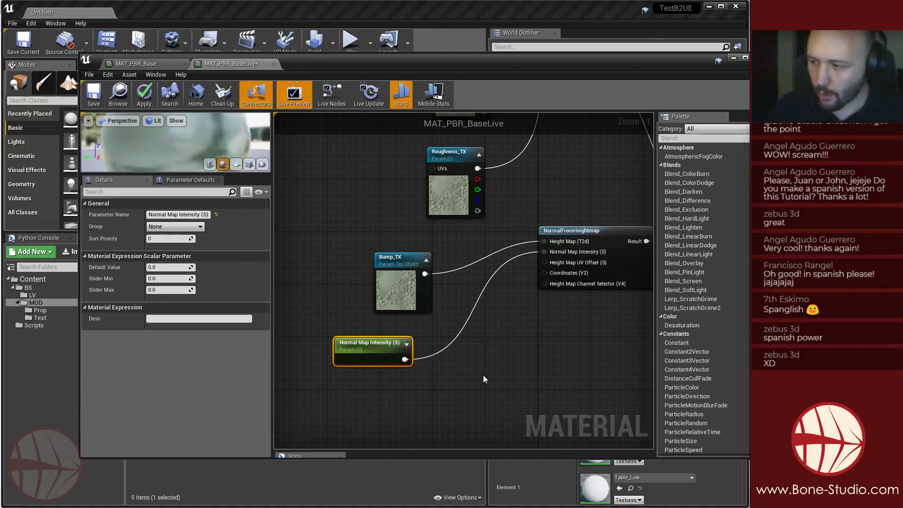
Add an unnamed ScalarParameter node and place it below the Normal Map Intensity (S) node to compare their settings.
{"action": "right_click", "coordinate": [484, 374]}
{"action": "scroll", "coordinate": [483, 375], "scroll_direction": "down", "scroll_amount": 10}
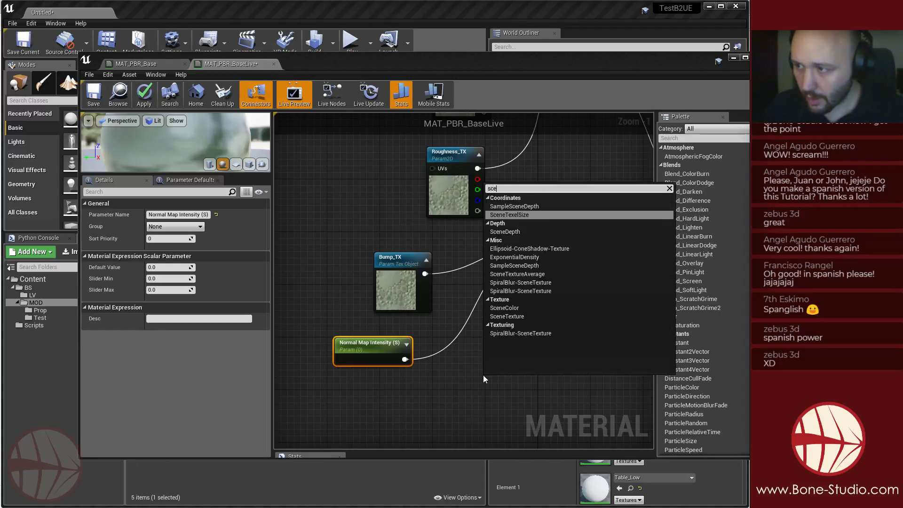
{"action": "type", "text": "scalar para"}
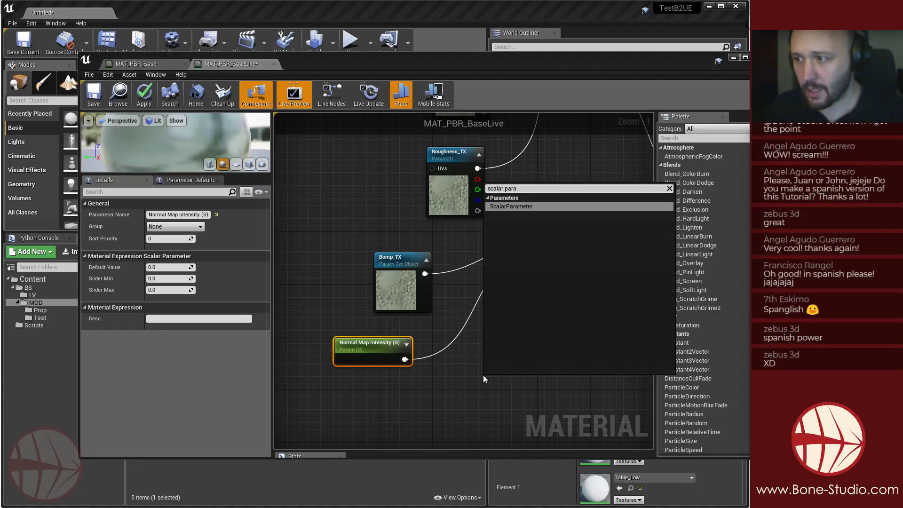
{"action": "key", "text": "Return"}
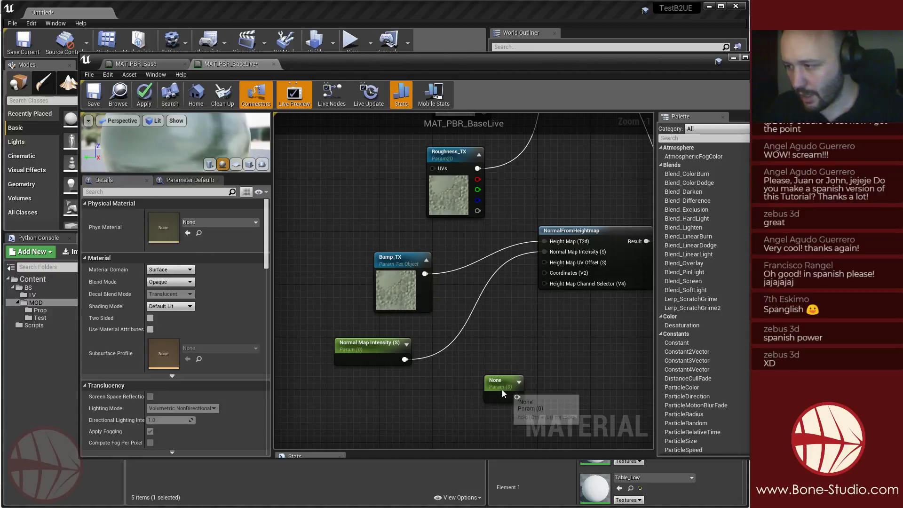
{"action": "left_click_drag", "start_coordinate": [499, 382], "coordinate": [371, 377]}
{"action": "left_click", "coordinate": [366, 358]}
{"action": "left_click", "coordinate": [366, 384]}
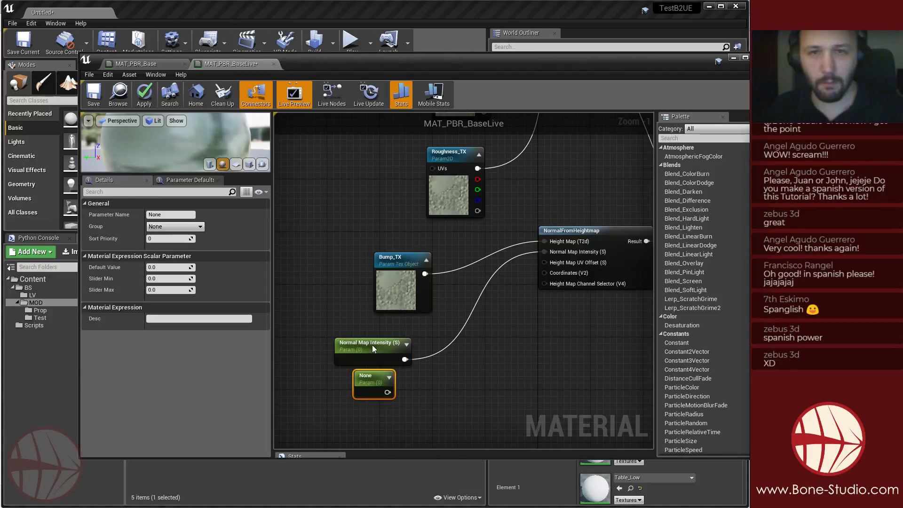
{"action": "left_click", "coordinate": [369, 348]}
Review the parameter options on the NormalFromHeightmap inputs and move the Normal Map Intensity (S) node closer beneath Bump_TX.
{"action": "right_click", "coordinate": [544, 255]}
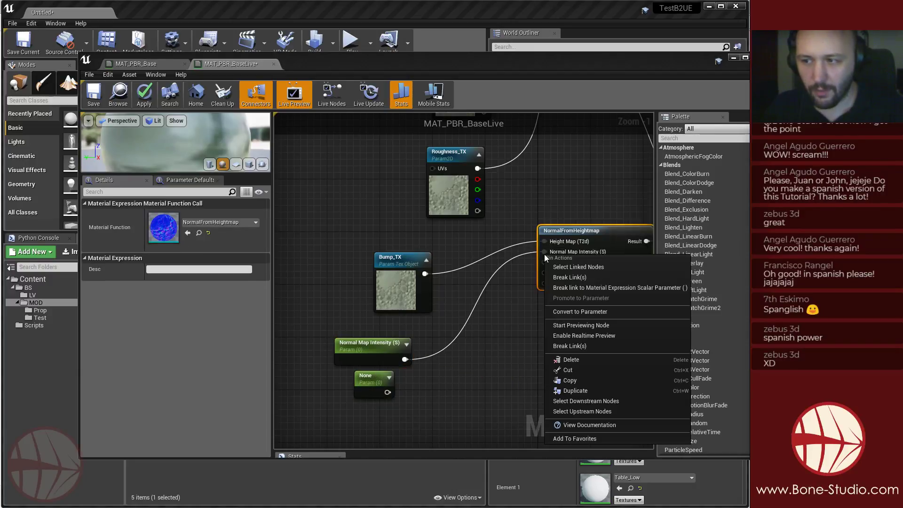
{"action": "left_click", "coordinate": [517, 310]}
{"action": "right_click", "coordinate": [543, 264]}
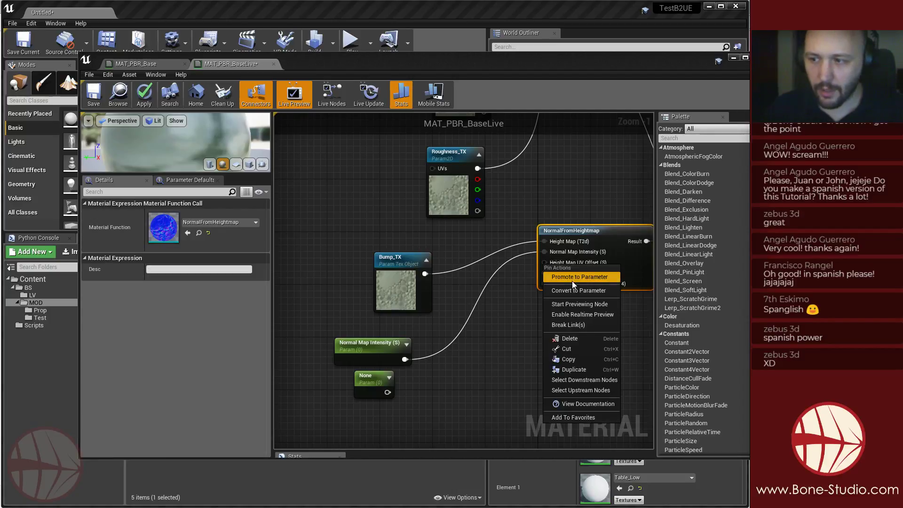
{"action": "left_click", "coordinate": [499, 309]}
{"action": "left_click_drag", "start_coordinate": [358, 356], "coordinate": [376, 344]}
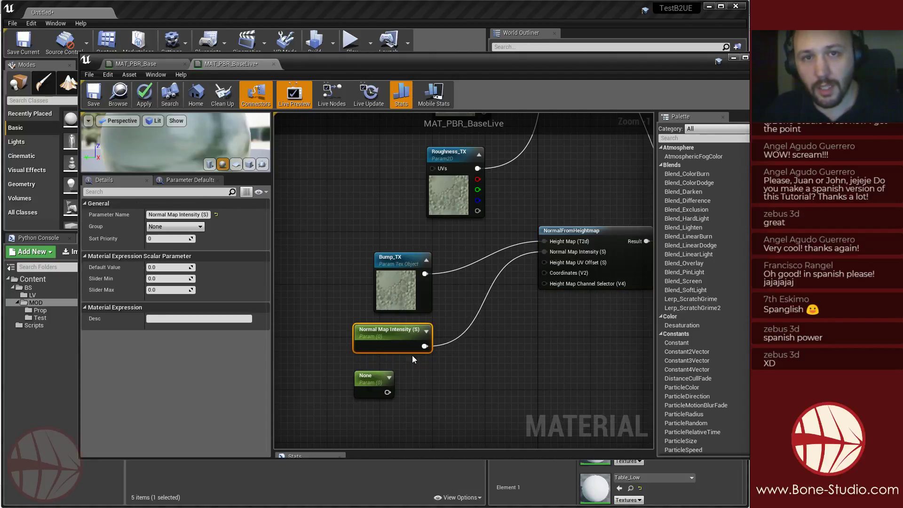
Delete the unnamed scalar parameter node and rename the Normal Map Intensity (S) parameter to Bump Multiplier.
{"action": "left_click", "coordinate": [372, 382]}
{"action": "key", "text": "Delete"}
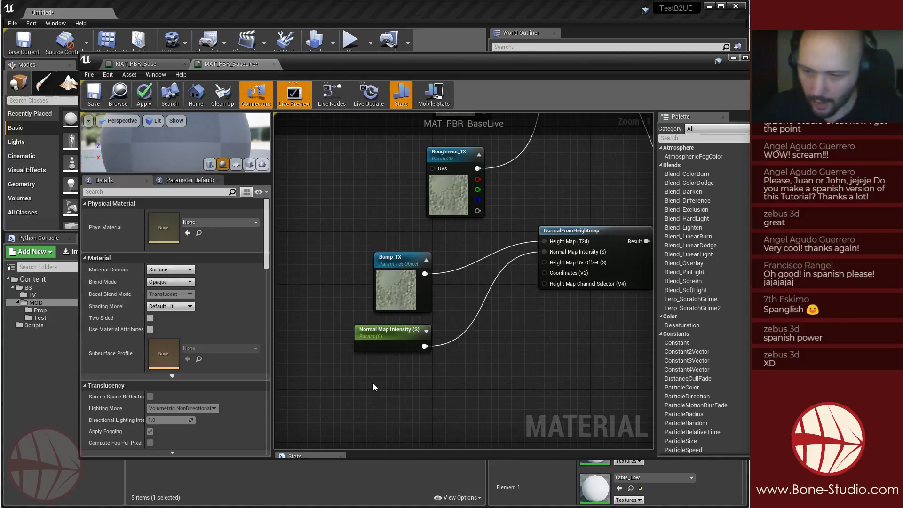
{"action": "left_click", "coordinate": [382, 343]}
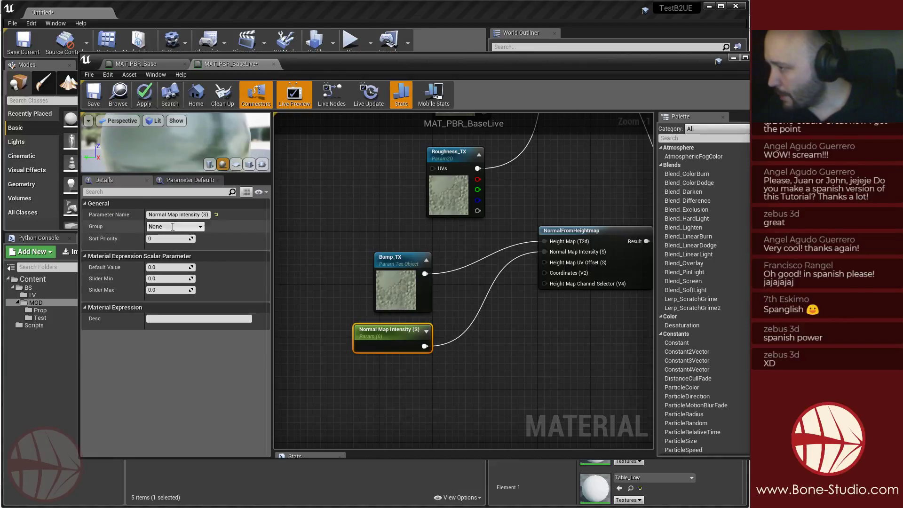
{"action": "left_click_drag", "start_coordinate": [150, 215], "coordinate": [257, 224]}
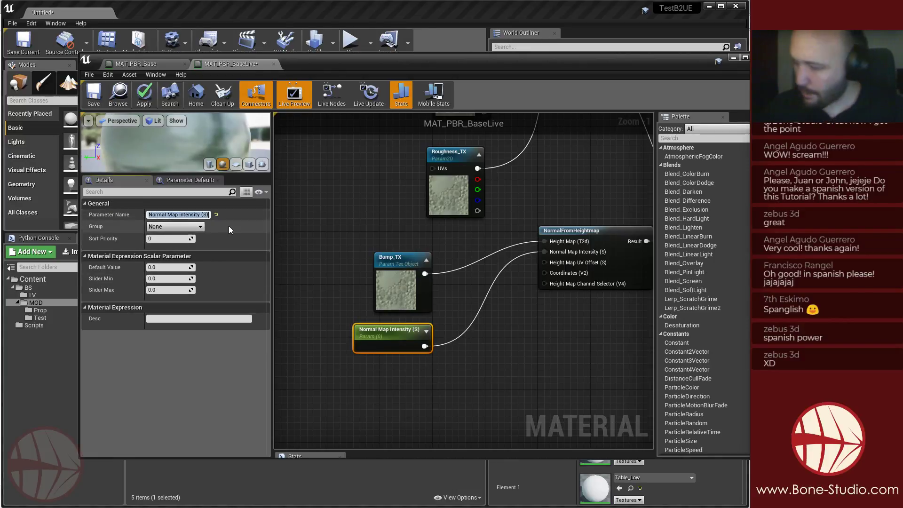
{"action": "type", "text": "Bum"}
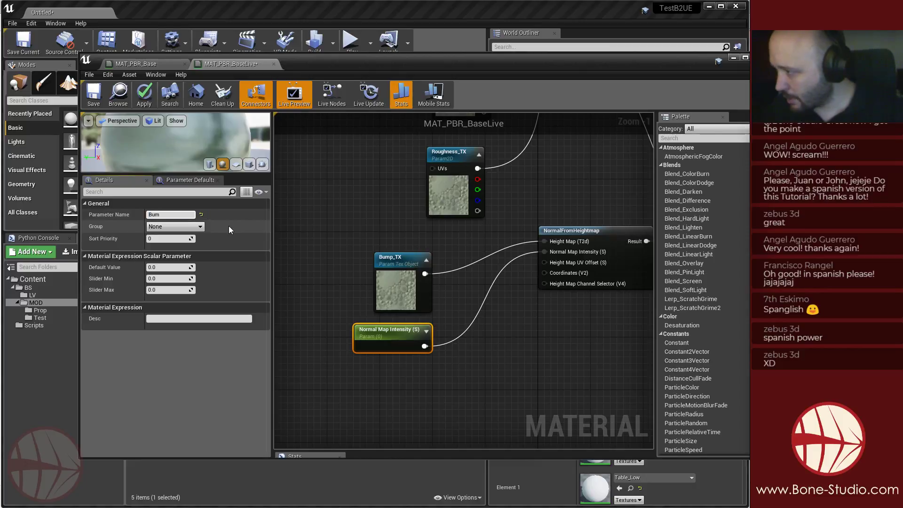
{"action": "type", "text": "p Multiplier"}
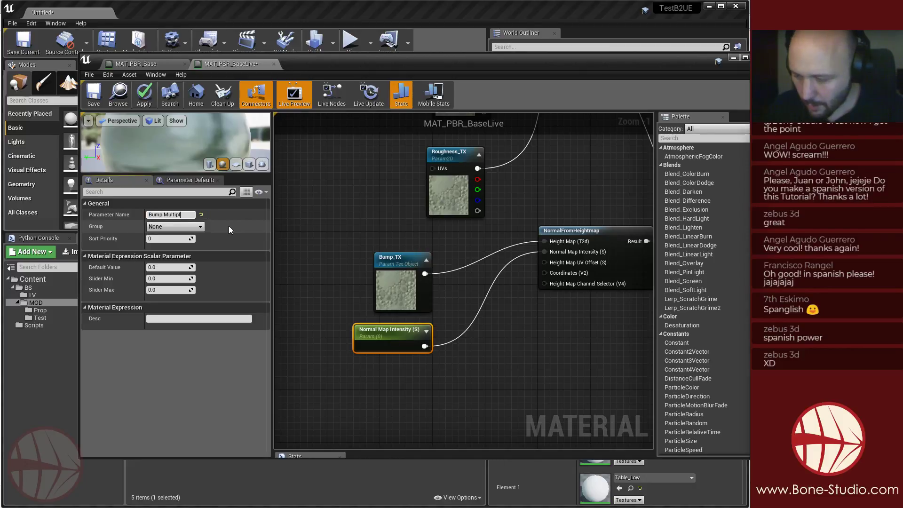
{"action": "key", "text": "Return"}
Align the Bump Multiplier node beneath Bump_TX and set its default value to 1.
{"action": "left_click_drag", "start_coordinate": [366, 340], "coordinate": [393, 359]}
{"action": "left_click", "coordinate": [371, 390]}
{"action": "left_click", "coordinate": [395, 356]}
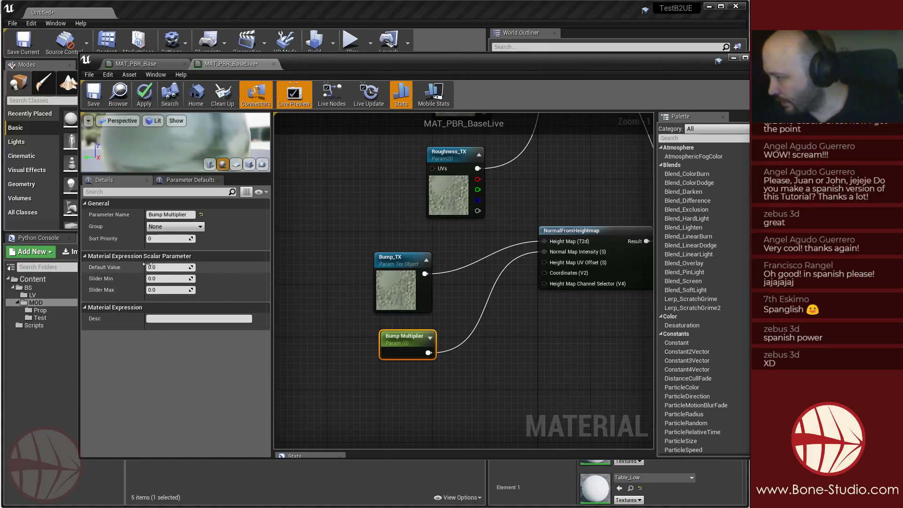
{"action": "left_click", "coordinate": [167, 267]}
{"action": "type", "text": "1"}
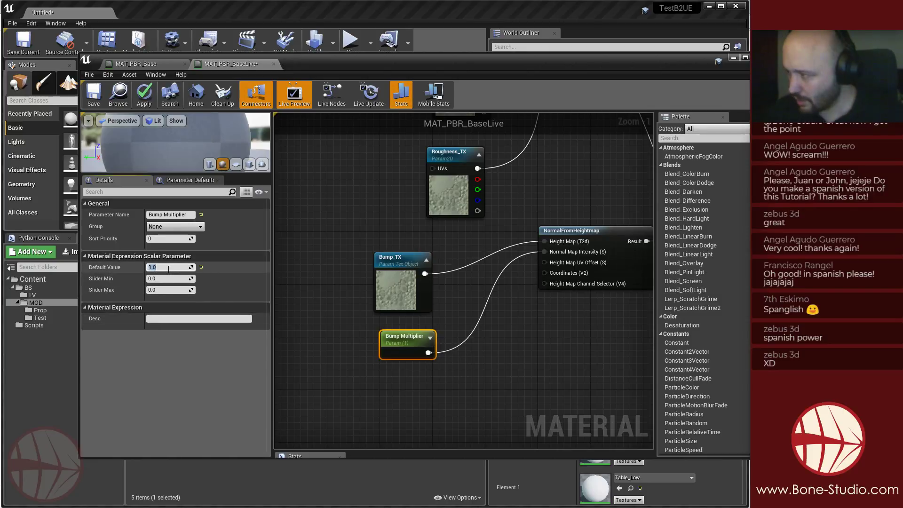
{"action": "key", "text": "Return"}
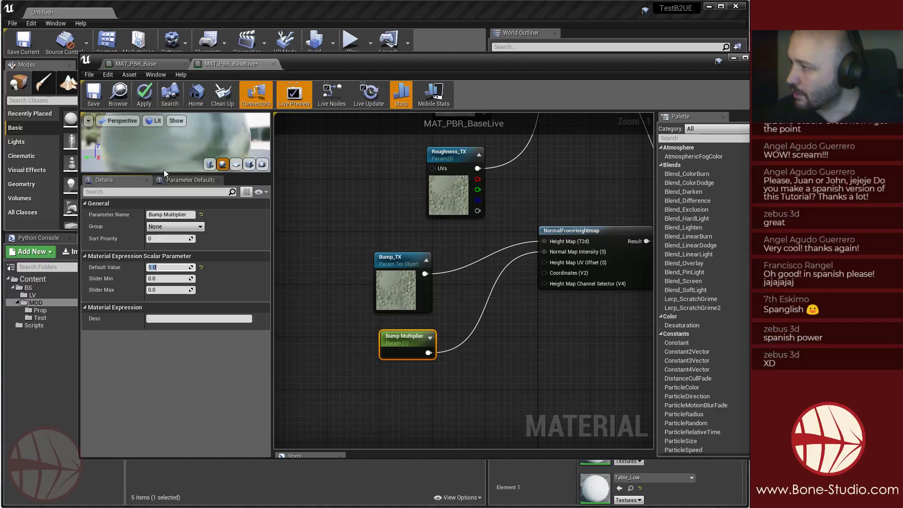
Enlarge the material preview and move the NormalFromHeightmap, Bump_TX and Bump Multiplier nodes together further left of the output node.
{"action": "left_click_drag", "start_coordinate": [164, 174], "coordinate": [164, 367]}
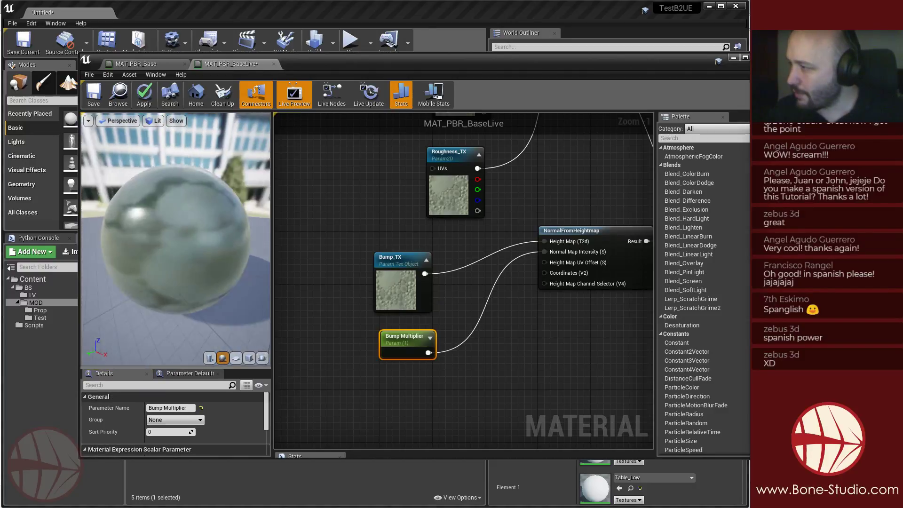
{"action": "left_click_drag", "start_coordinate": [176, 239], "coordinate": [254, 219]}
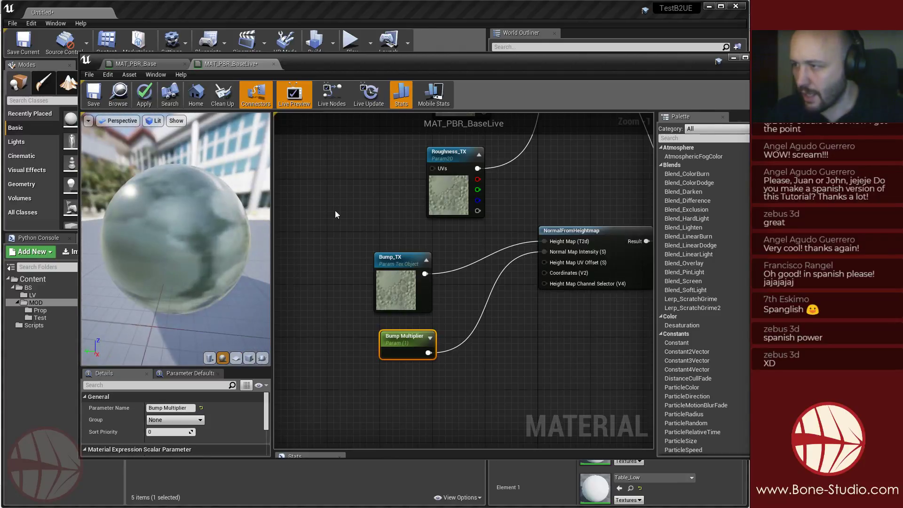
{"action": "scroll", "coordinate": [397, 287], "scroll_direction": "down", "scroll_amount": 3}
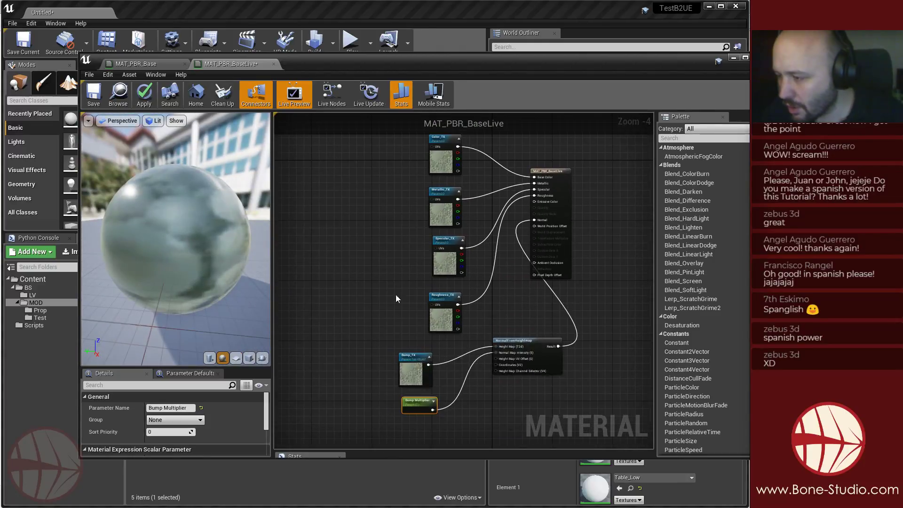
{"action": "right_click_drag", "start_coordinate": [396, 298], "coordinate": [408, 241]}
{"action": "left_click", "coordinate": [574, 399]}
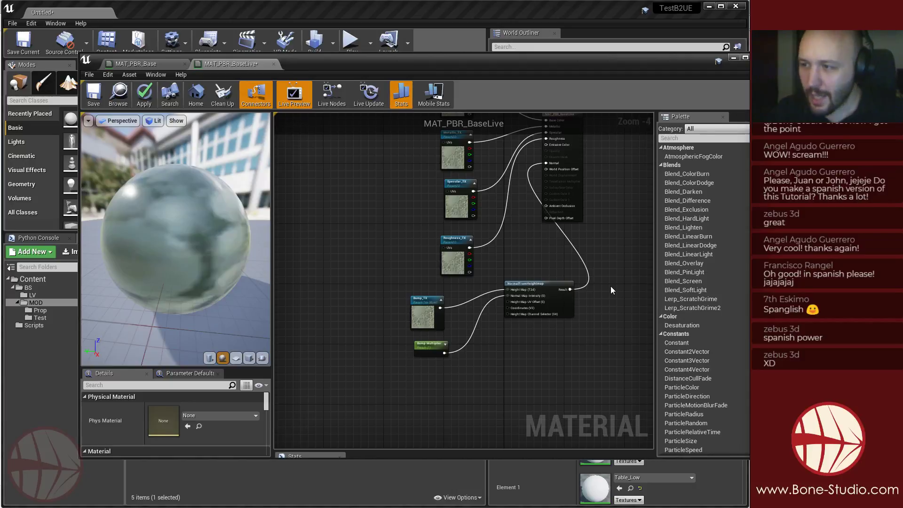
{"action": "scroll", "coordinate": [357, 280], "scroll_direction": "down", "scroll_amount": 1}
{"action": "left_click_drag", "start_coordinate": [325, 275], "coordinate": [475, 368]}
{"action": "left_click_drag", "start_coordinate": [478, 301], "coordinate": [424, 319]}
{"action": "left_click", "coordinate": [546, 323]}
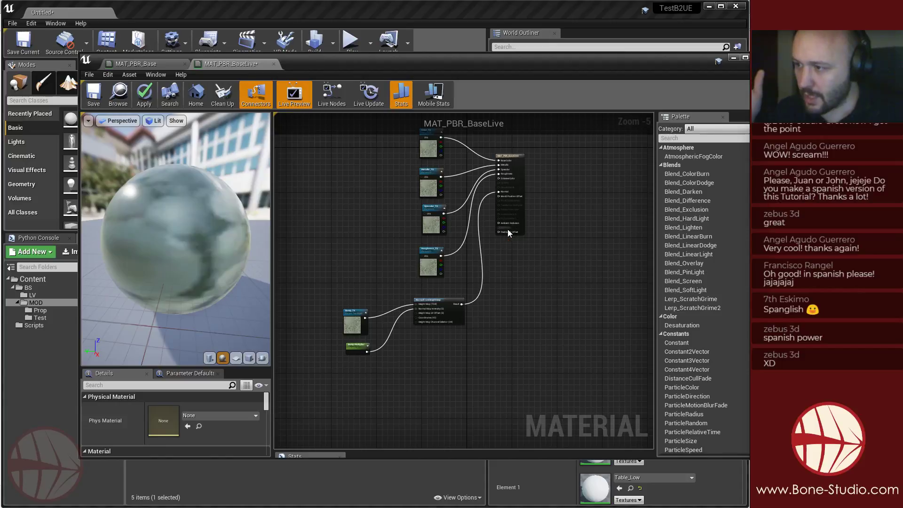
Move the MAT_PBR_BaseLive output node further away from the texture nodes, and apply and save the material.
{"action": "scroll", "coordinate": [544, 169], "scroll_direction": "up", "scroll_amount": 1}
{"action": "left_click_drag", "start_coordinate": [500, 149], "coordinate": [542, 171]}
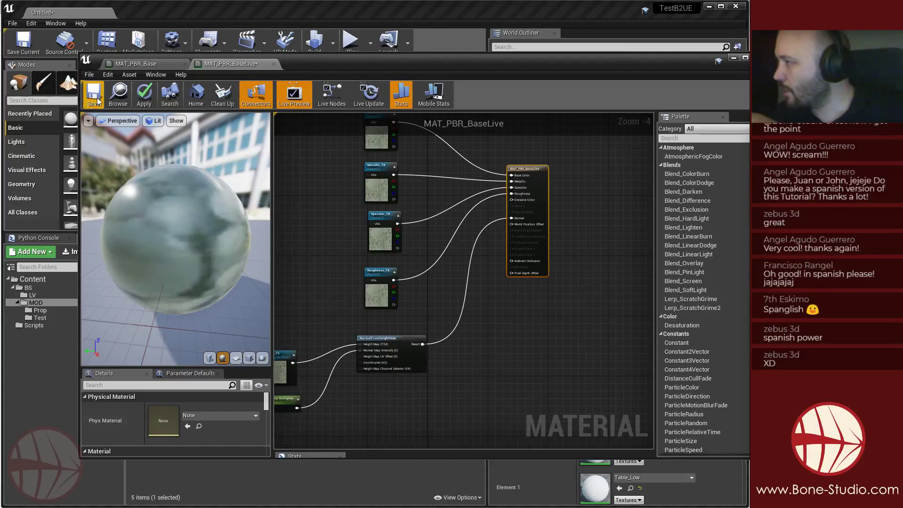
{"action": "left_click", "coordinate": [146, 94]}
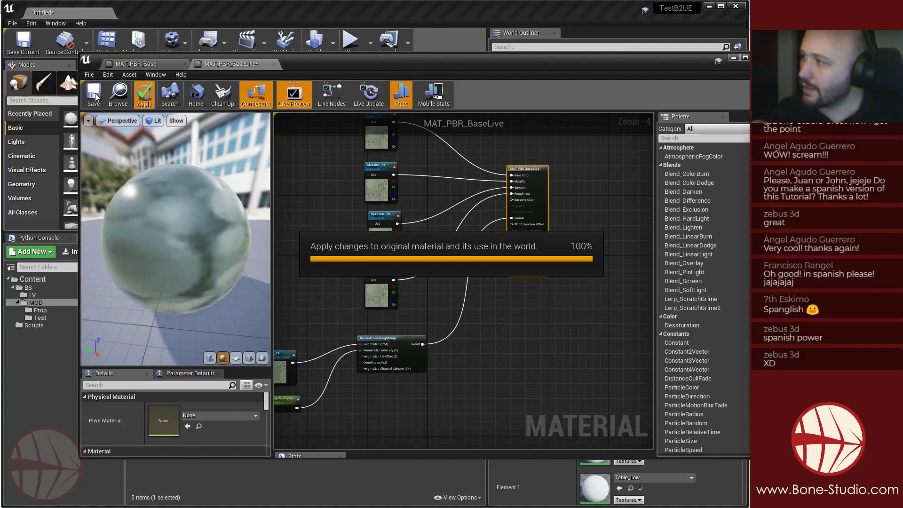
{"action": "left_click", "coordinate": [92, 97]}
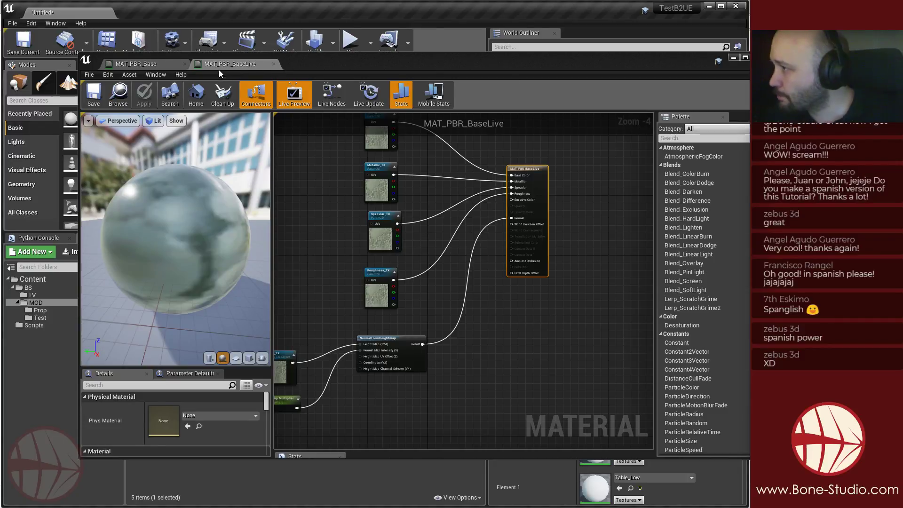
Close both material editors, discarding the changes to MAT_PBR_Base, and open the MOD/Prop content folder.
{"action": "middle_click", "coordinate": [162, 62]}
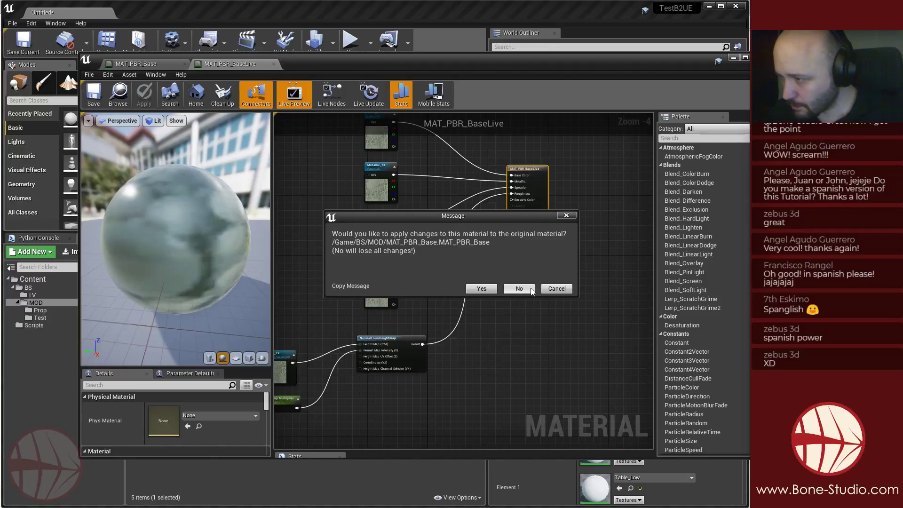
{"action": "left_click", "coordinate": [519, 289]}
{"action": "left_click_drag", "start_coordinate": [231, 67], "coordinate": [355, 79]}
{"action": "middle_click", "coordinate": [279, 82]}
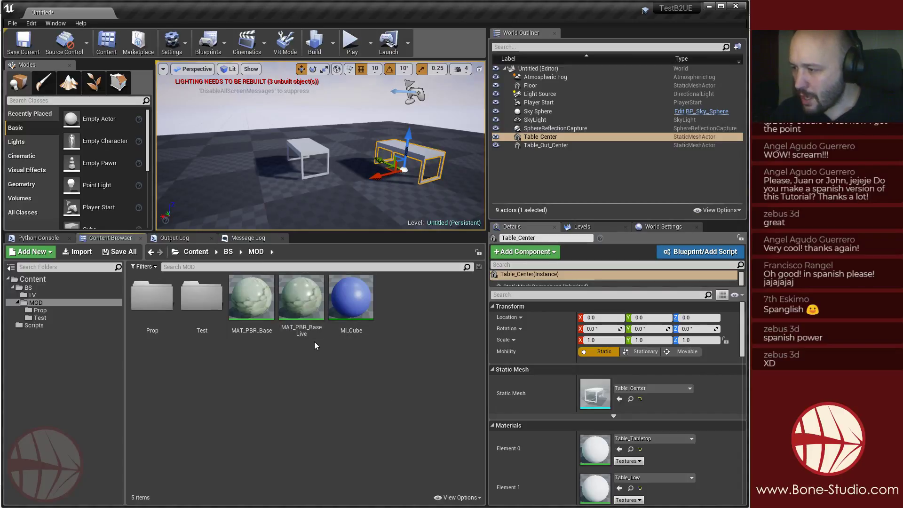
{"action": "left_click", "coordinate": [40, 310]}
{"action": "left_click", "coordinate": [136, 315]}
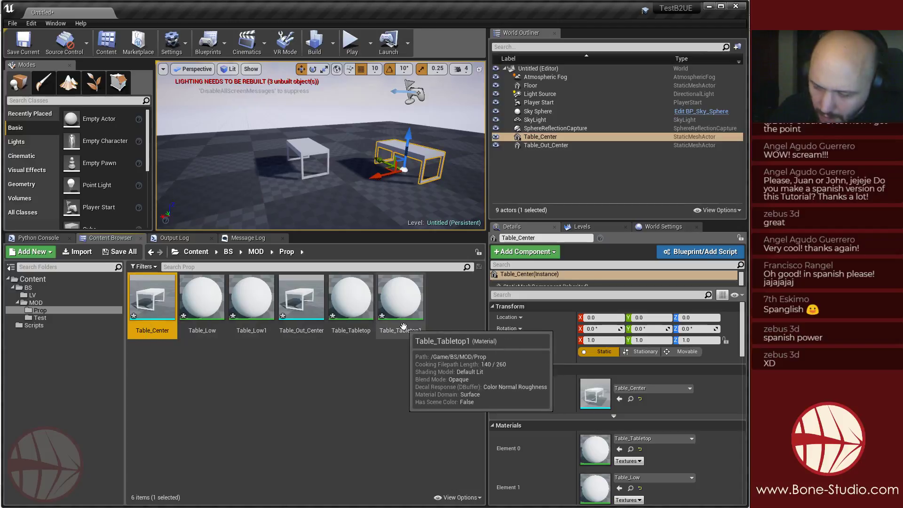
{"action": "left_click", "coordinate": [400, 299], "text": "shift"}
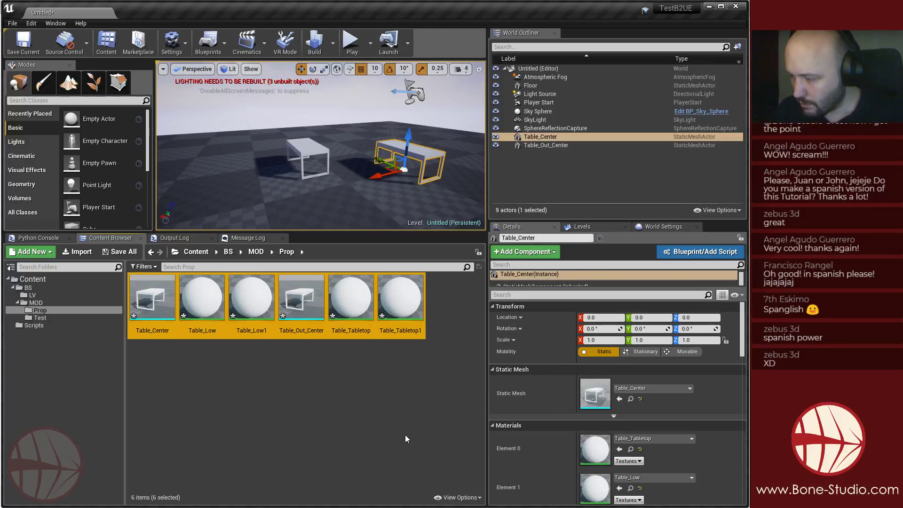
{"action": "key", "text": "Delete"}
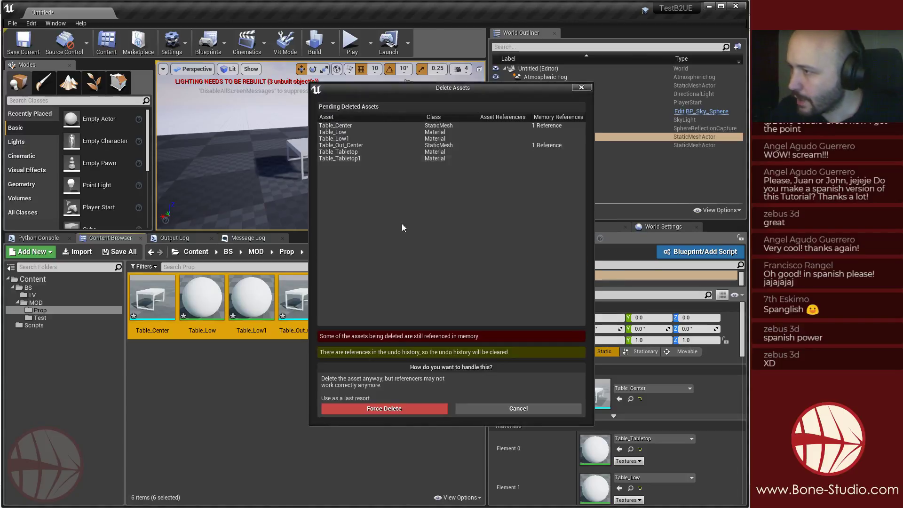
{"action": "left_click", "coordinate": [519, 409]}
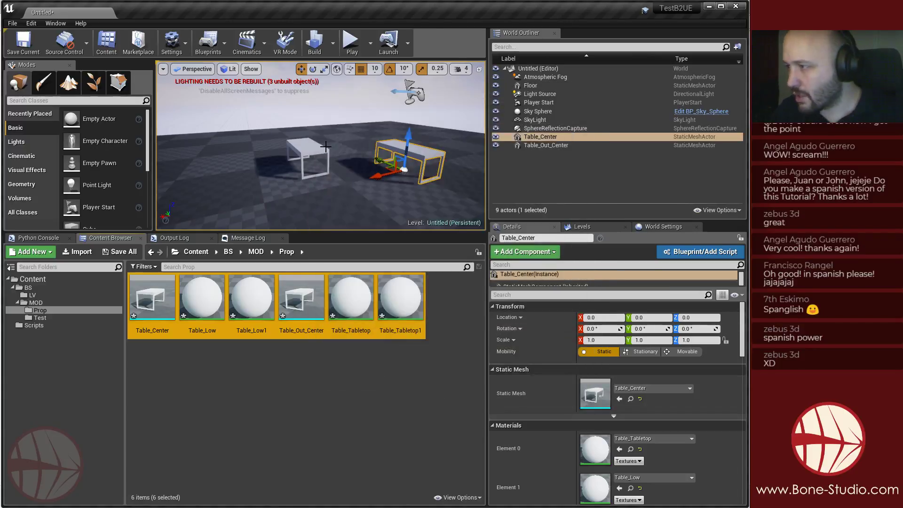
Delete the Table_Out_Center and Table_Center actors from the level.
{"action": "left_click", "coordinate": [308, 157]}
{"action": "left_click", "coordinate": [308, 157]}
{"action": "key", "text": "Delete"}
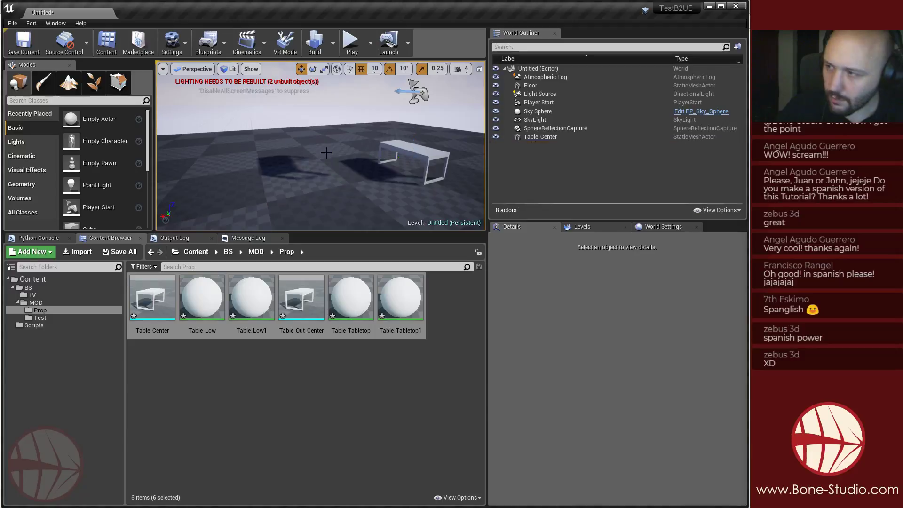
{"action": "key", "text": "Delete"}
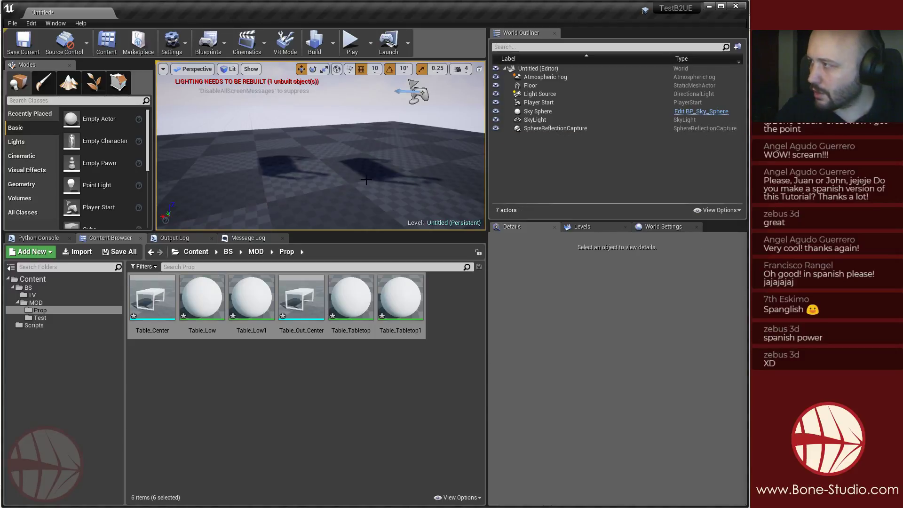
Save the current level as SampleLevel in the BS/LV folder.
{"action": "left_click", "coordinate": [29, 50]}
{"action": "double_click", "coordinate": [335, 138]}
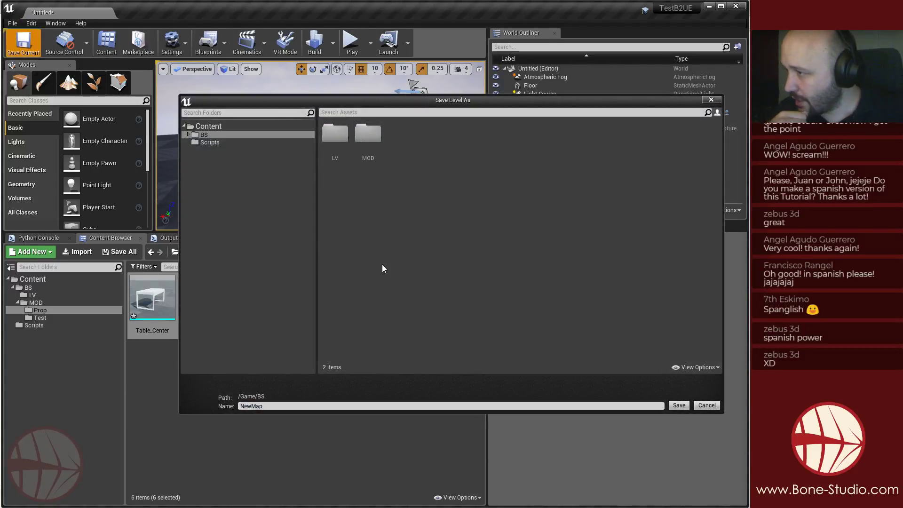
{"action": "left_click", "coordinate": [332, 132]}
{"action": "double_click", "coordinate": [333, 134]}
{"action": "left_click", "coordinate": [360, 406]}
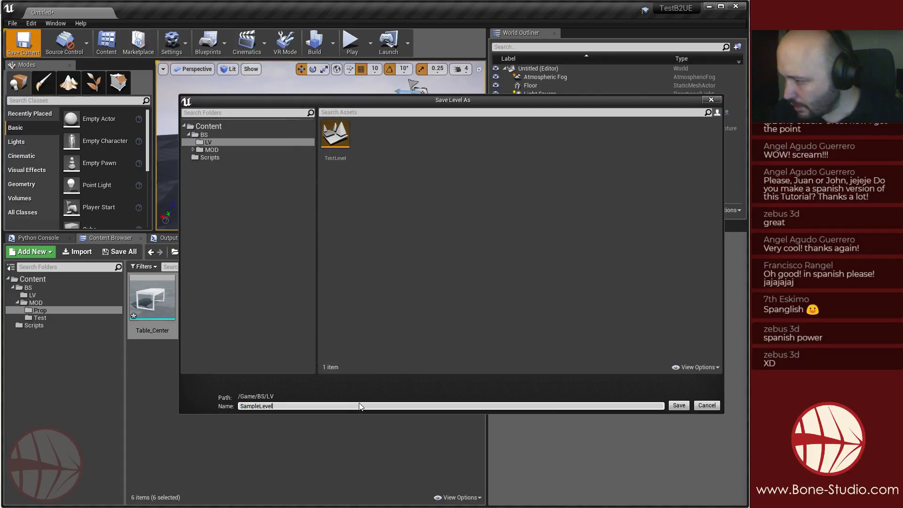
{"action": "key", "text": "BackSpace"}
{"action": "key", "text": "BackSpace"}
{"action": "type", "text": "el"}
{"action": "key", "text": "Return"}
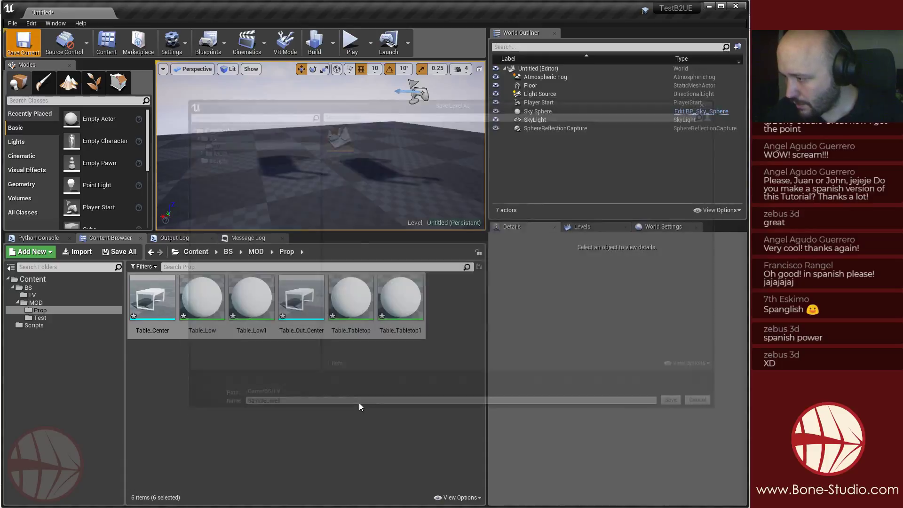
{"action": "left_click", "coordinate": [360, 407]}
Delete all table meshes and materials, from Table_Center through Table_Tabletop1, in the Prop folder.
{"action": "left_click", "coordinate": [152, 297]}
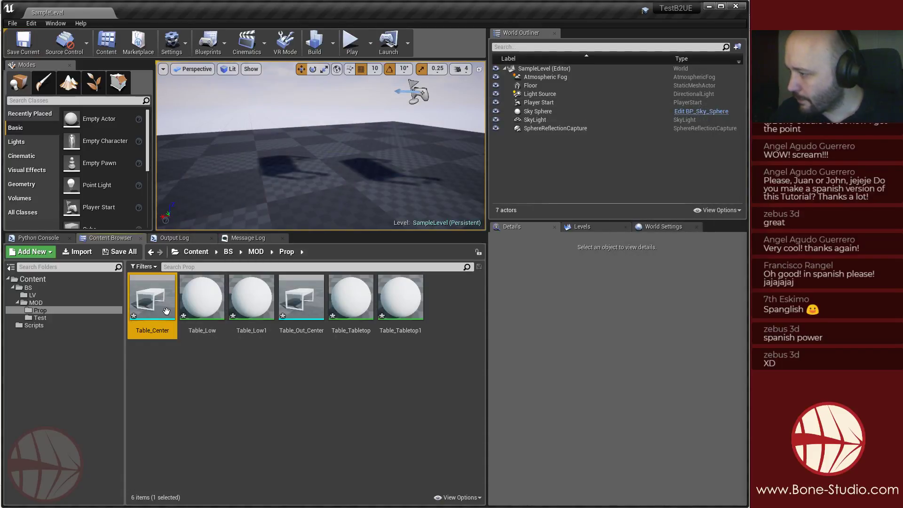
{"action": "left_click", "coordinate": [419, 302], "text": "shift"}
{"action": "key", "text": "Delete"}
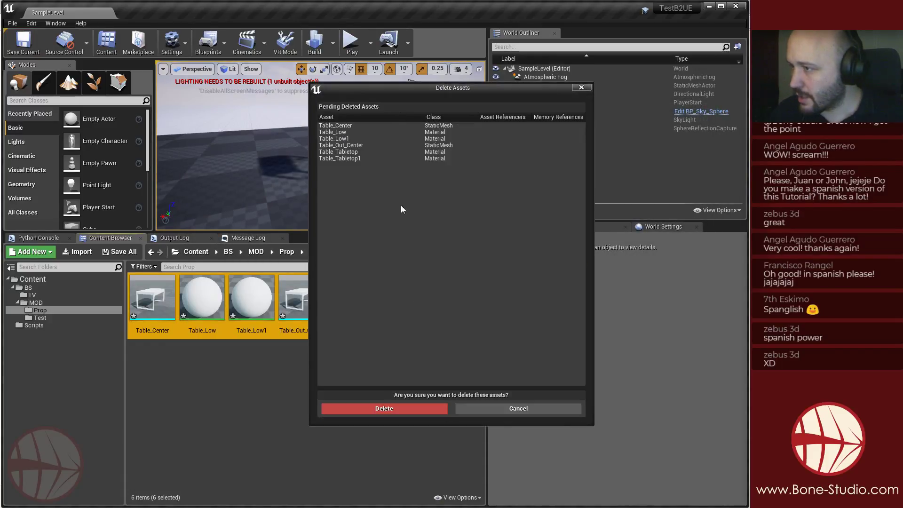
{"action": "left_click", "coordinate": [402, 408]}
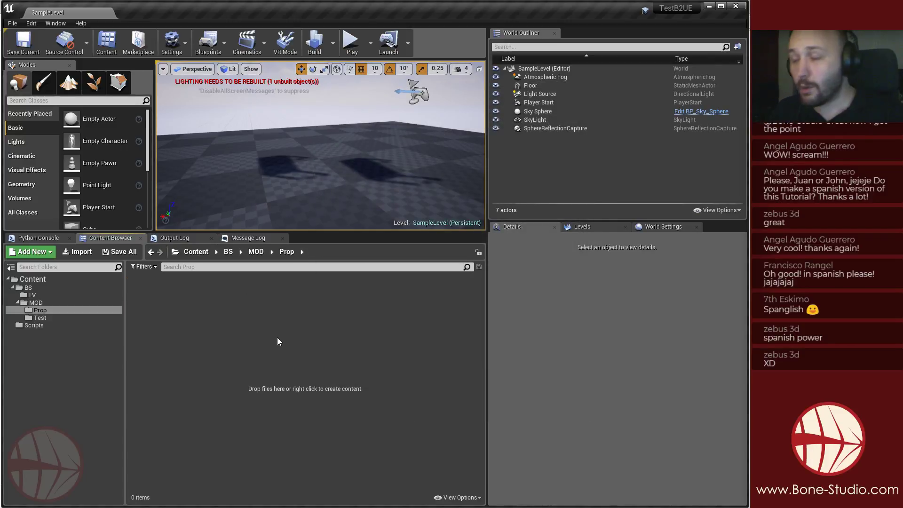
Choose Table_Center.fbx and Table_Out_Center.fbx from the Blender Export folder for import into the Prop folder.
{"action": "left_click", "coordinate": [76, 252]}
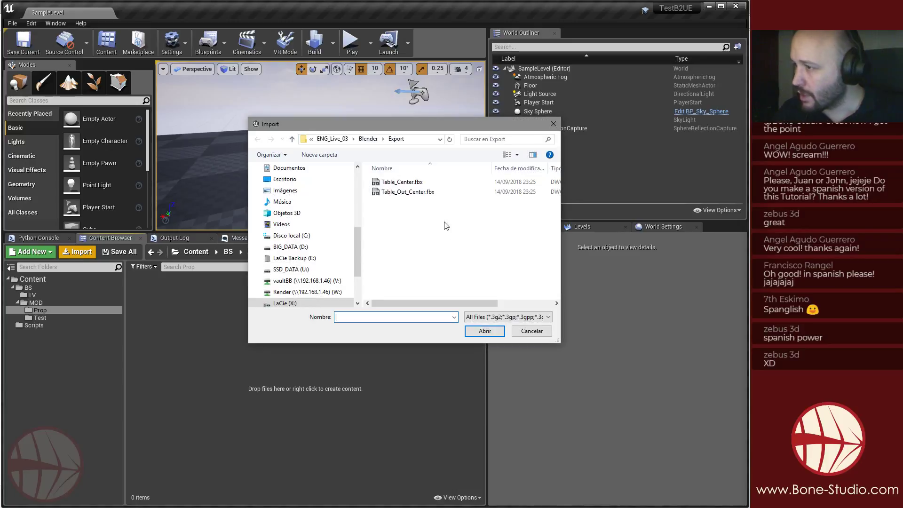
{"action": "left_click", "coordinate": [410, 183]}
{"action": "left_click", "coordinate": [412, 193], "text": "shift"}
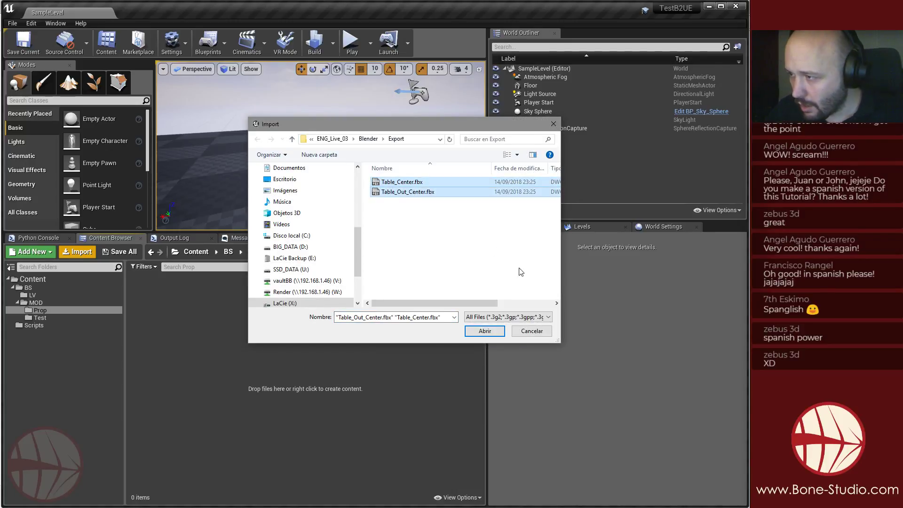
{"action": "left_click", "coordinate": [483, 332]}
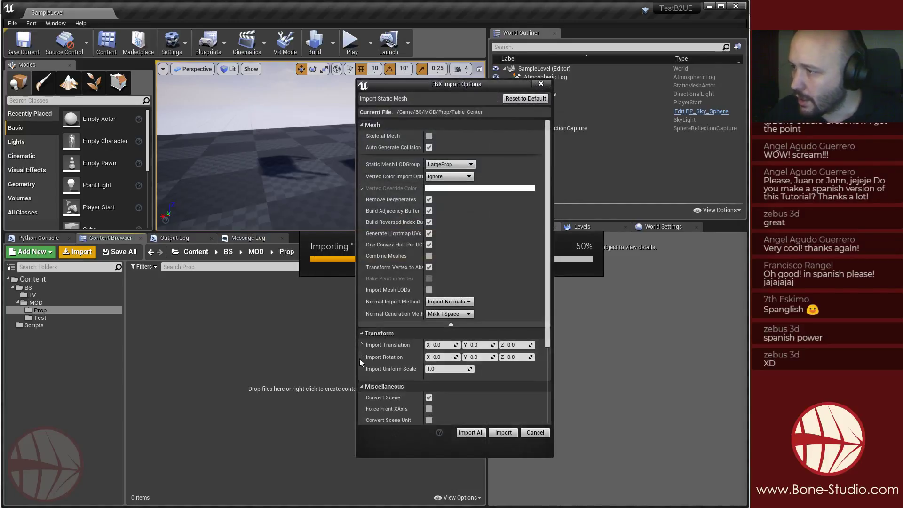
Set MAT_PBR_BaseLive as the base material in the FBX import options.
{"action": "left_click_drag", "start_coordinate": [384, 62], "coordinate": [382, 58]}
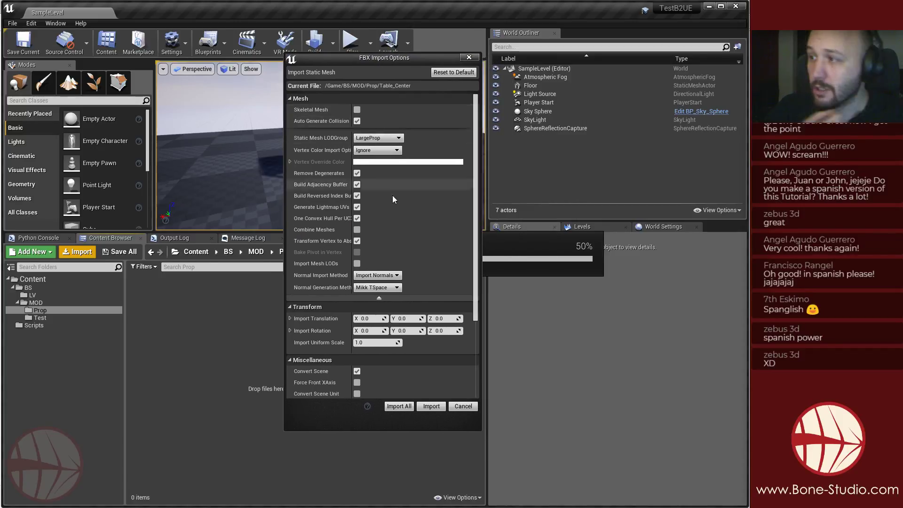
{"action": "scroll", "coordinate": [421, 215], "scroll_direction": "down", "scroll_amount": 5}
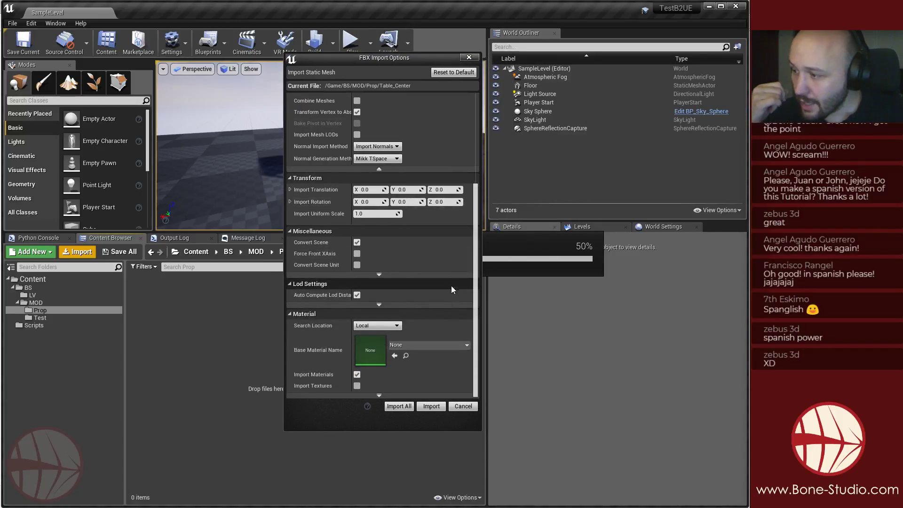
{"action": "left_click", "coordinate": [467, 345]}
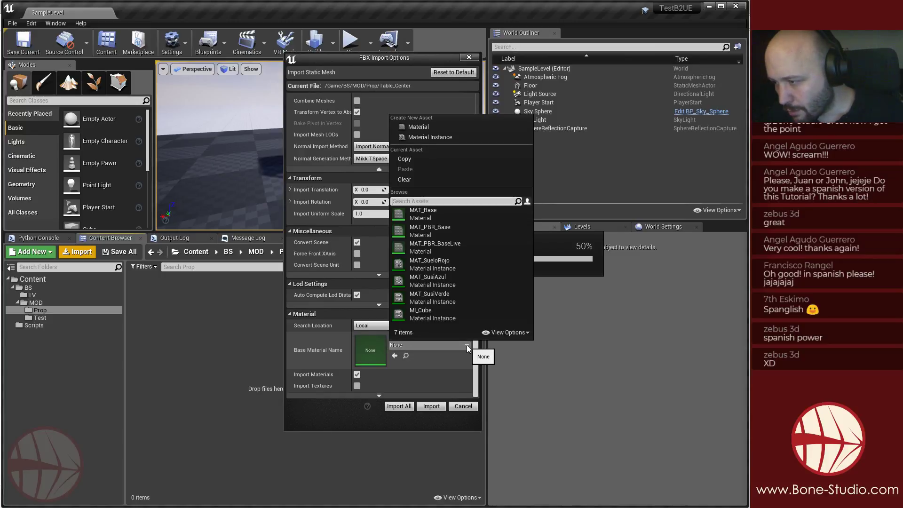
{"action": "left_click", "coordinate": [448, 248]}
{"action": "scroll", "coordinate": [481, 381], "scroll_direction": "down", "scroll_amount": 3}
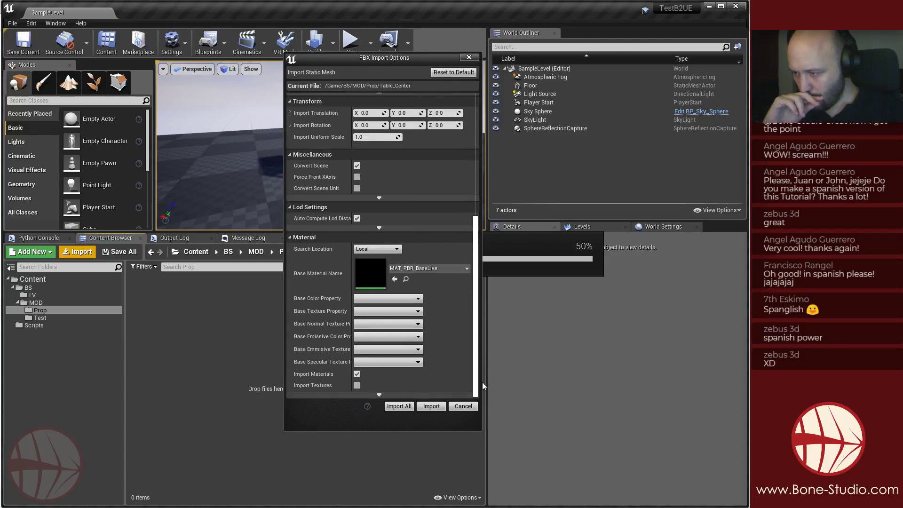
Examine which material parameters are offered for the base color, texture, normal and emissive color properties.
{"action": "left_click", "coordinate": [414, 300]}
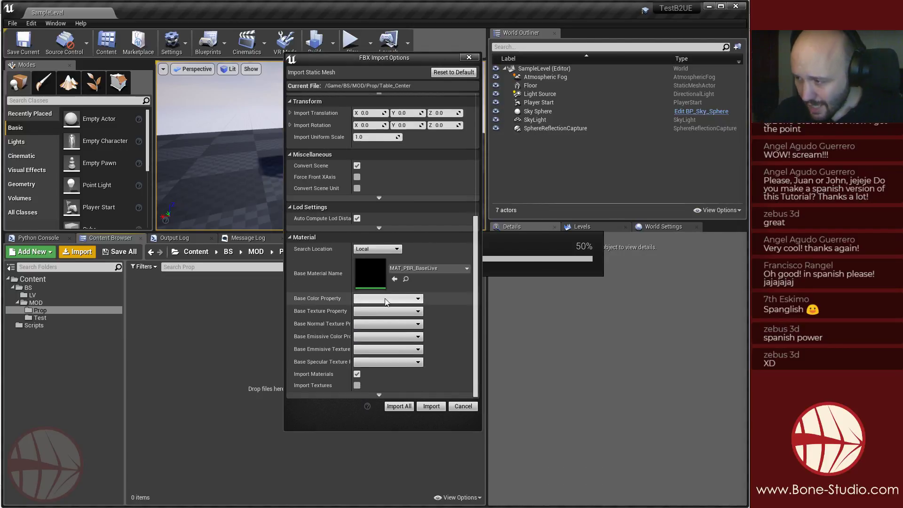
{"action": "left_click", "coordinate": [415, 313]}
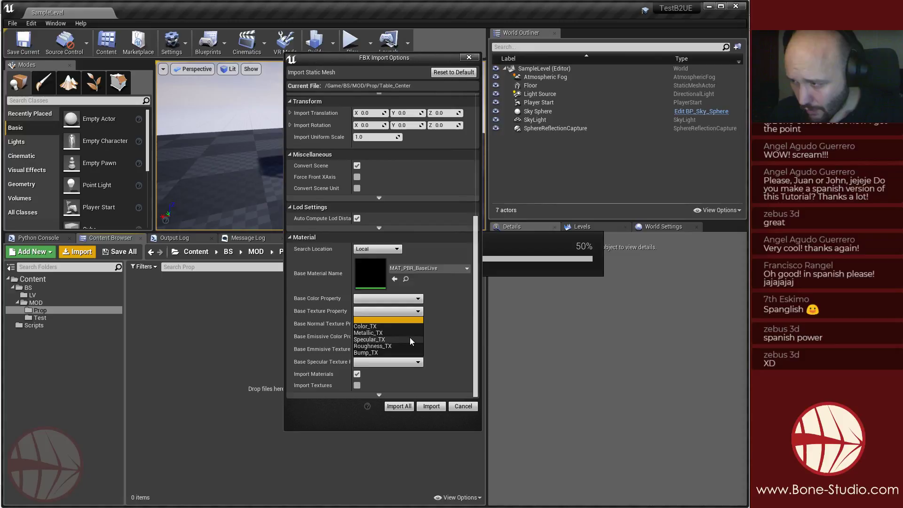
{"action": "left_click", "coordinate": [318, 309]}
{"action": "left_click", "coordinate": [387, 325]}
{"action": "left_click", "coordinate": [352, 324]}
{"action": "left_click", "coordinate": [385, 336]}
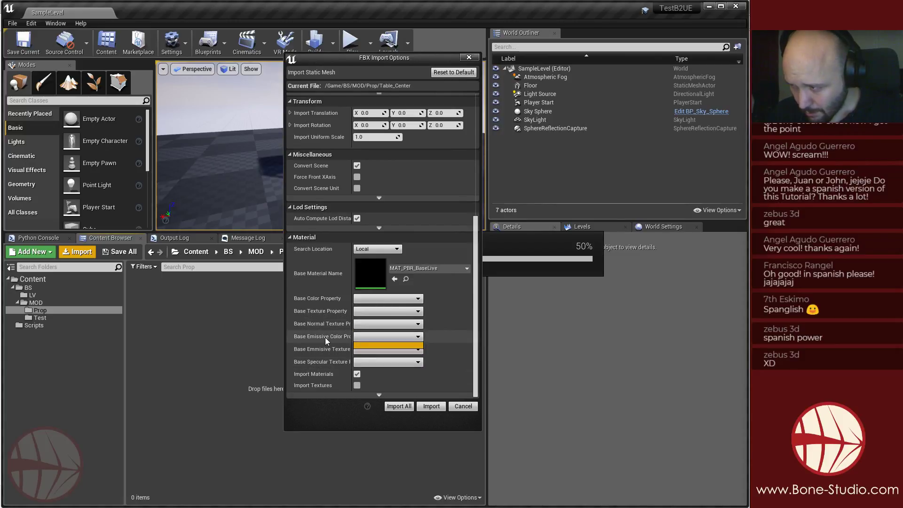
{"action": "left_click", "coordinate": [326, 339]}
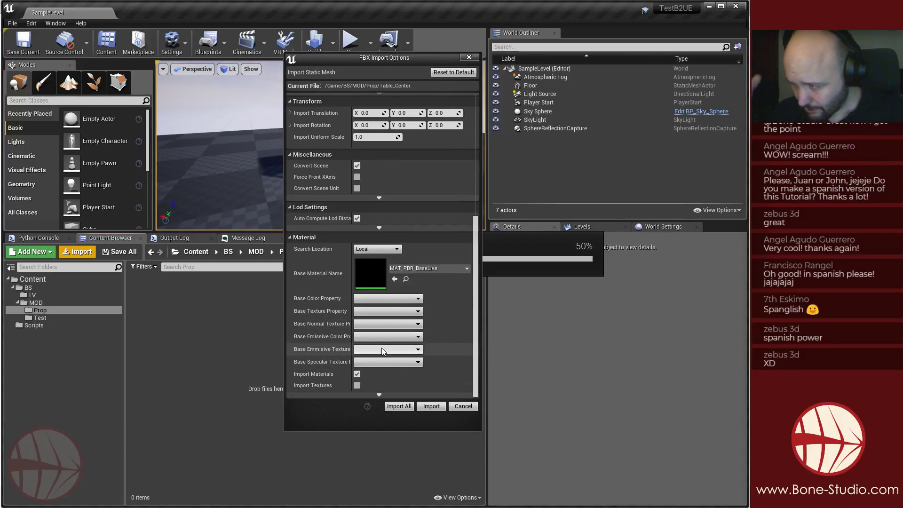
Map the Base Texture Property to Color_TX and the Base Normal Texture Property to Bump_TX, and clear both mappings again.
{"action": "left_click", "coordinate": [382, 312]}
{"action": "left_click", "coordinate": [367, 326]}
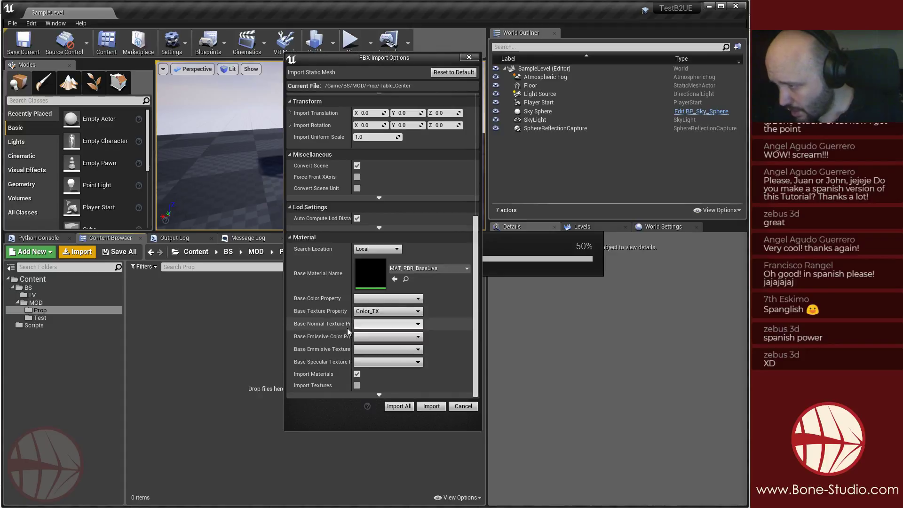
{"action": "left_click", "coordinate": [389, 324]}
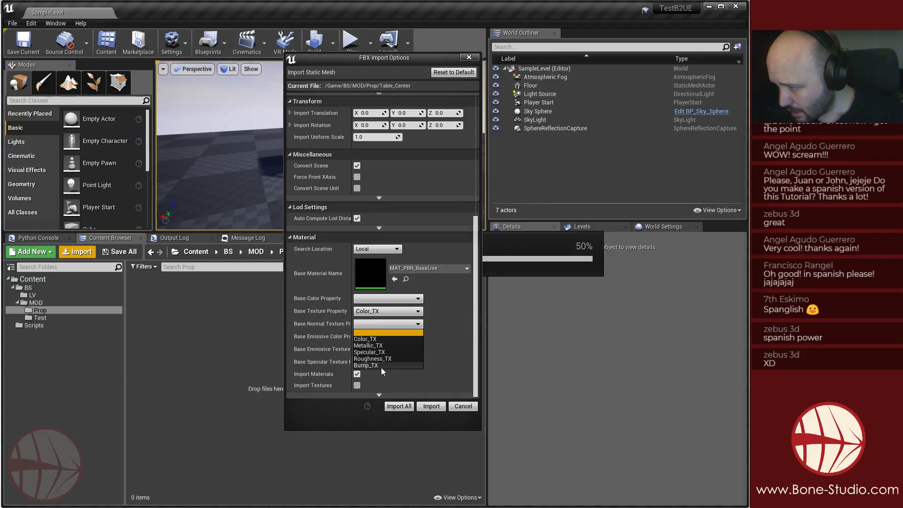
{"action": "left_click", "coordinate": [381, 366]}
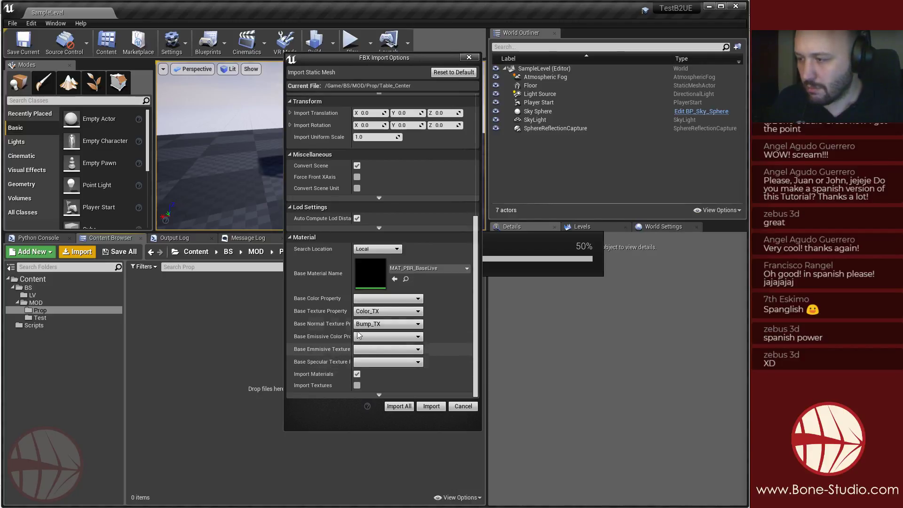
{"action": "left_click", "coordinate": [393, 311]}
{"action": "left_click", "coordinate": [395, 320]}
{"action": "left_click", "coordinate": [391, 324]}
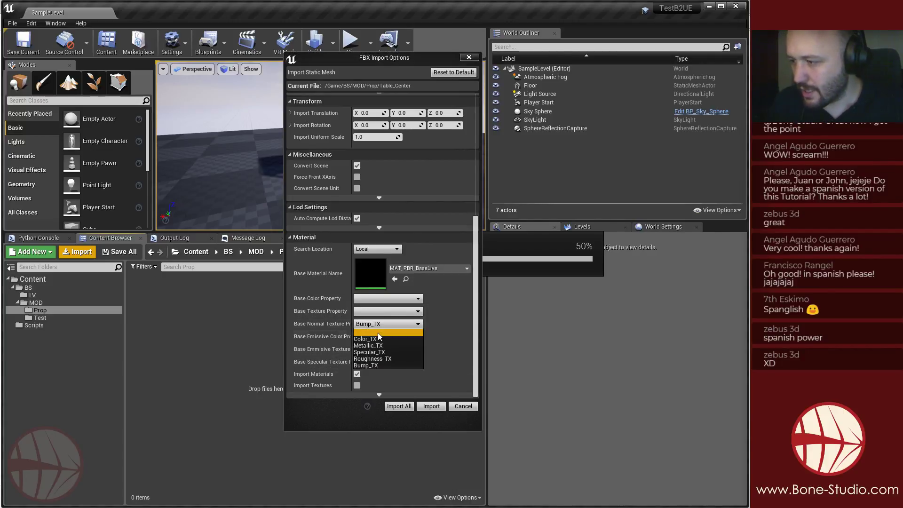
{"action": "left_click", "coordinate": [377, 332]}
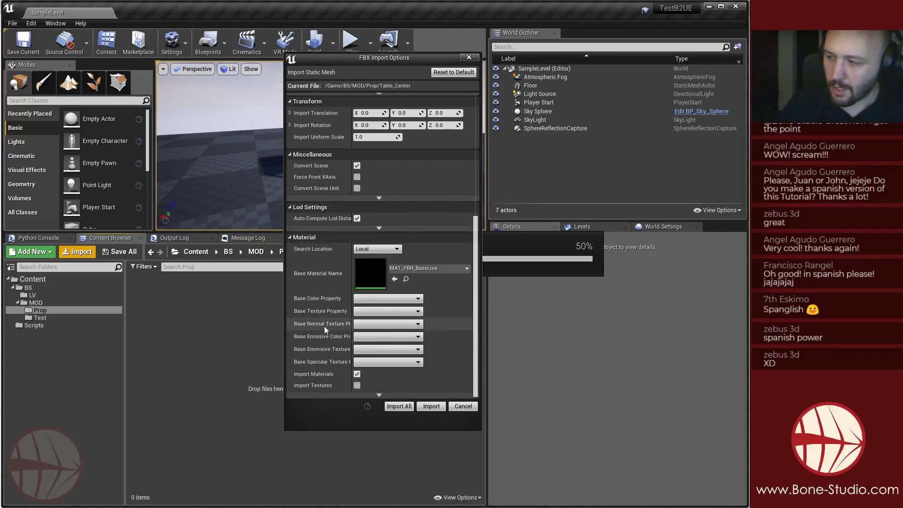
Import both table meshes at once with the chosen FBX options.
{"action": "left_click", "coordinate": [407, 408]}
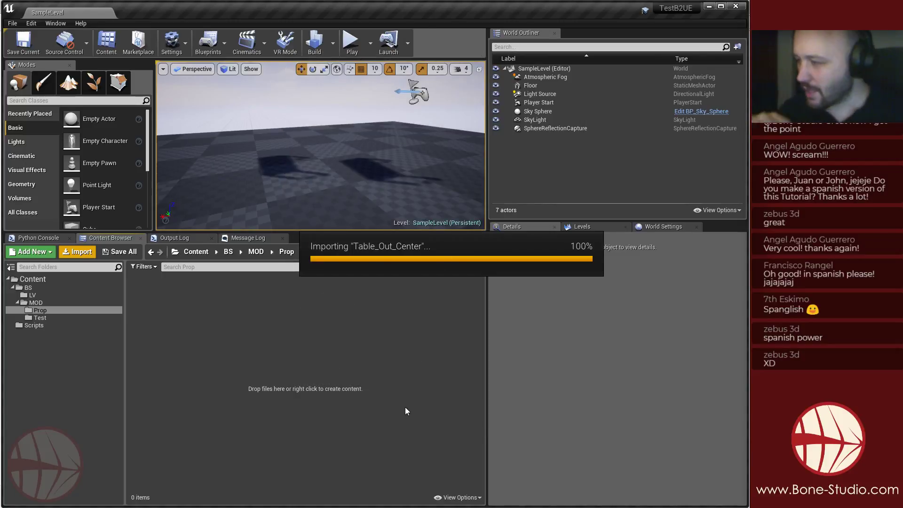
{"action": "left_click", "coordinate": [304, 403]}
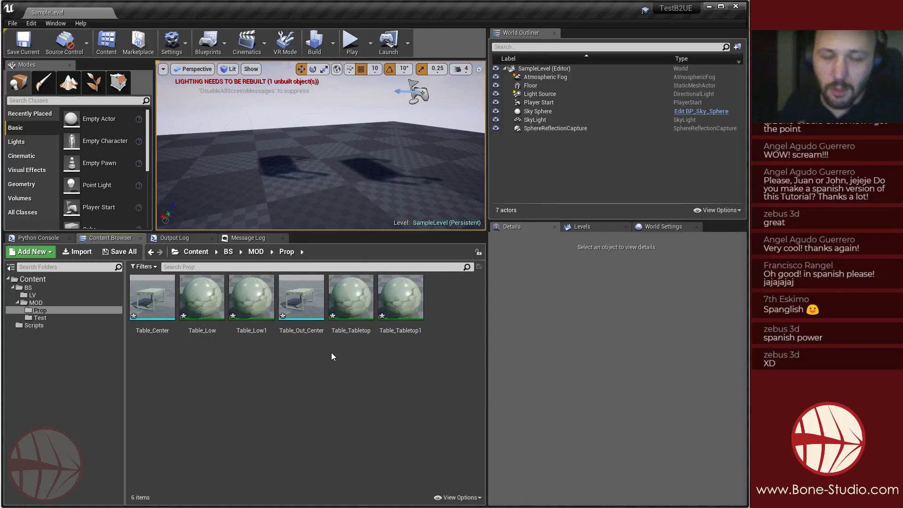
Open the Table_Center mesh, inspect the materials on the table up close, and close its editor.
{"action": "double_click", "coordinate": [152, 297]}
{"action": "left_click_drag", "start_coordinate": [513, 79], "coordinate": [387, 48]}
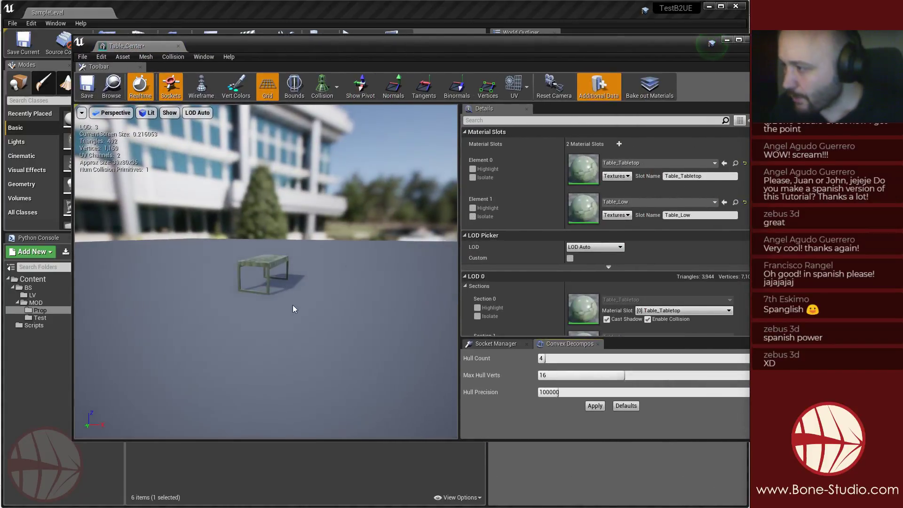
{"action": "left_click_drag", "start_coordinate": [294, 309], "coordinate": [301, 263]}
{"action": "left_click_drag", "start_coordinate": [437, 325], "coordinate": [437, 295]}
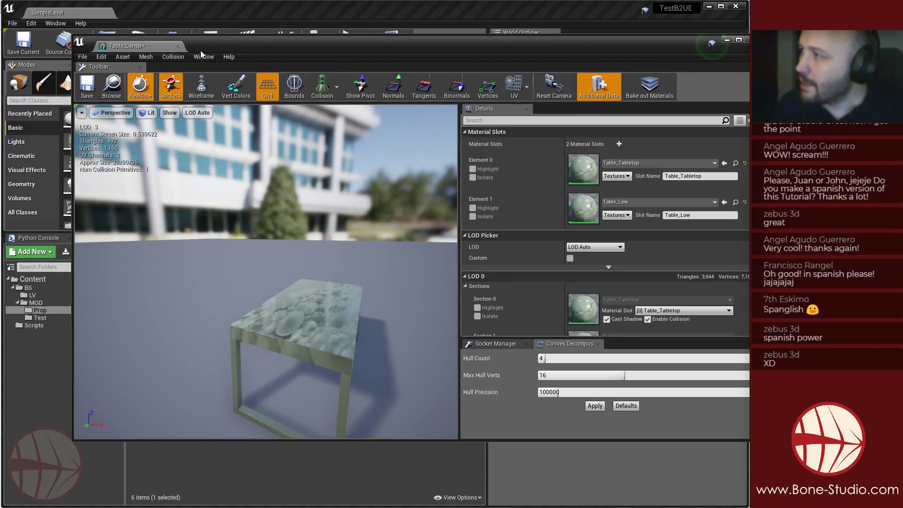
{"action": "left_click", "coordinate": [178, 46]}
Open the Table_Low material instance, review its texture parameters and parent, and close it.
{"action": "double_click", "coordinate": [205, 305]}
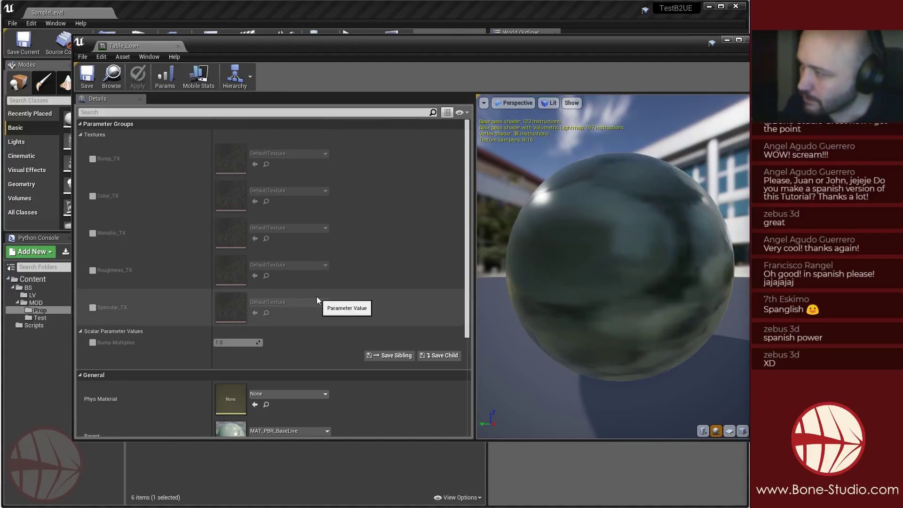
{"action": "left_click", "coordinate": [178, 46]}
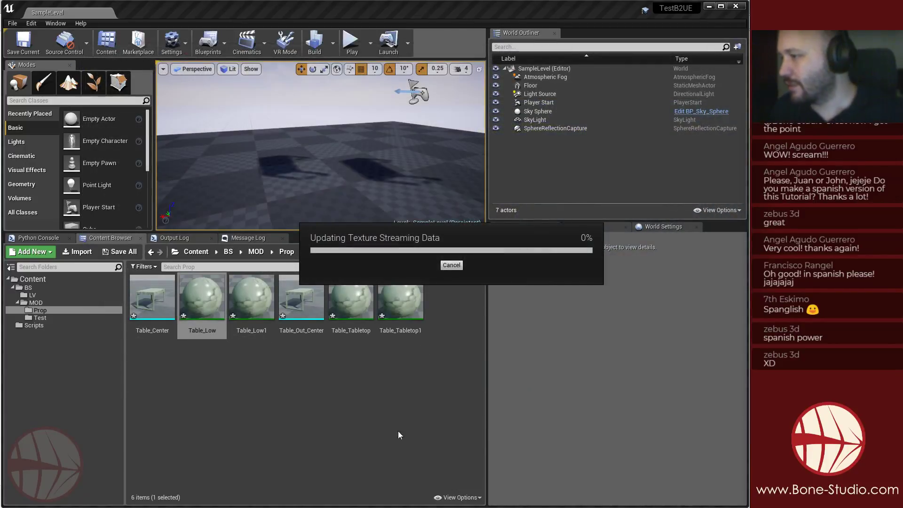
{"action": "left_click", "coordinate": [408, 459]}
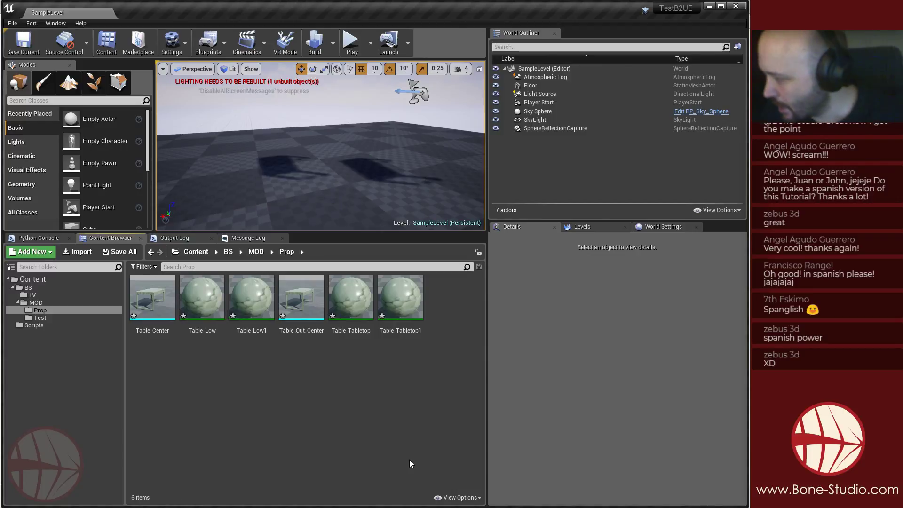
Open the MAT_PBR_Base material from the MOD folder in the material editor.
{"action": "left_click", "coordinate": [36, 303]}
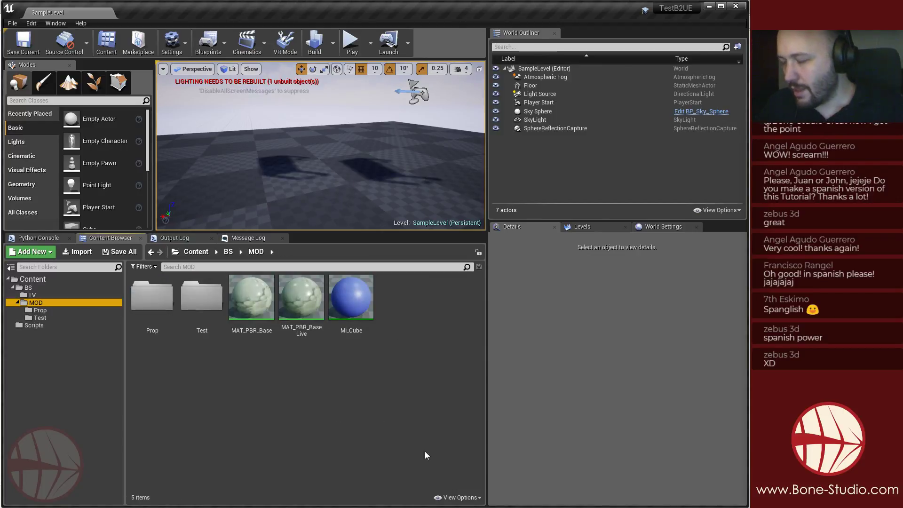
{"action": "left_click", "coordinate": [202, 301]}
{"action": "left_click", "coordinate": [245, 306]}
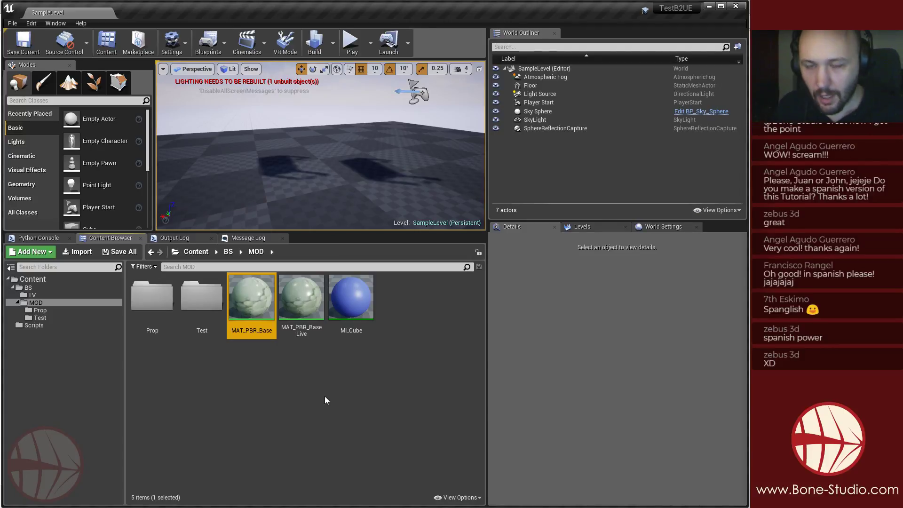
{"action": "double_click", "coordinate": [254, 302]}
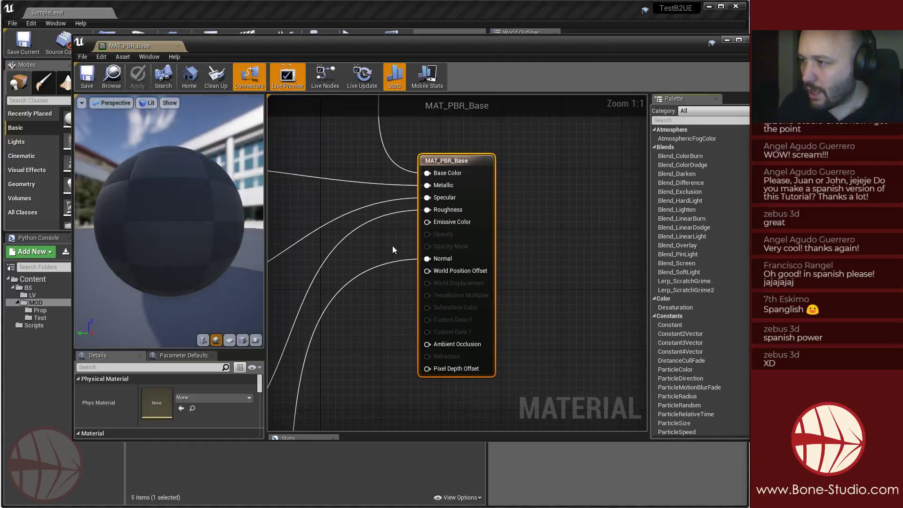
Examine the color, metallic, specular, roughness and Fresnel parameter nodes in the MAT_PBR_Base graph.
{"action": "scroll", "coordinate": [386, 244], "scroll_direction": "down", "scroll_amount": 11}
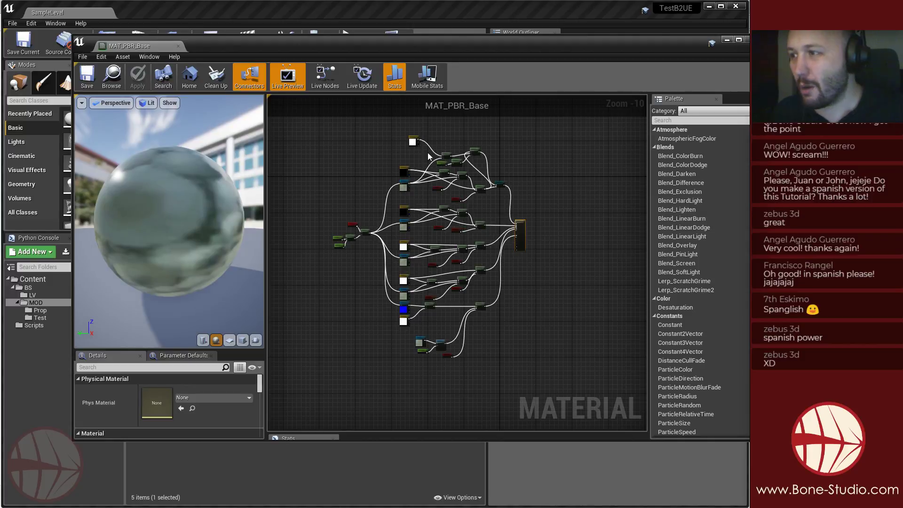
{"action": "scroll", "coordinate": [428, 151], "scroll_direction": "up", "scroll_amount": 9}
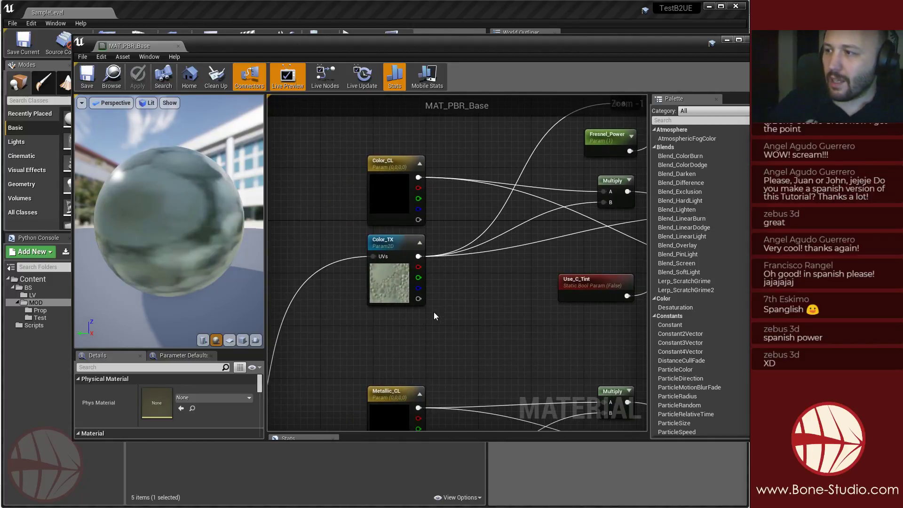
{"action": "right_click_drag", "start_coordinate": [389, 164], "coordinate": [331, 165]}
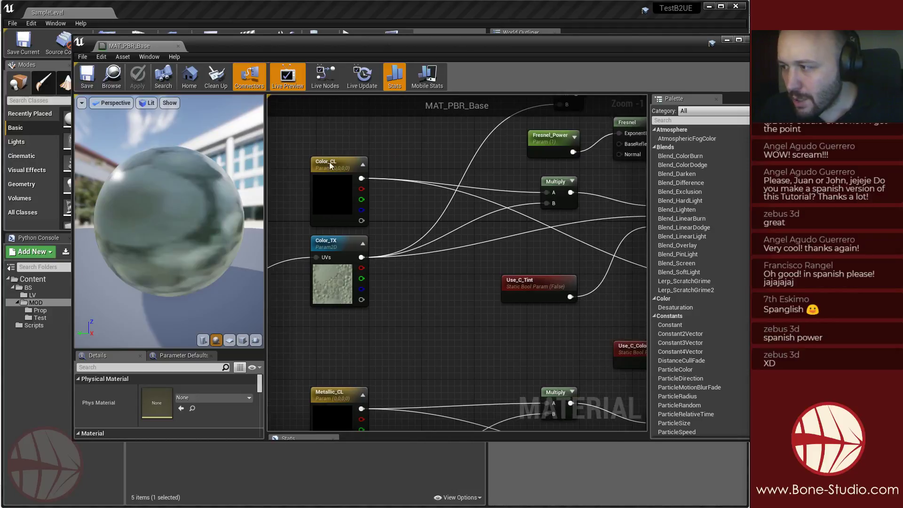
{"action": "scroll", "coordinate": [324, 327], "scroll_direction": "down", "scroll_amount": 5}
{"action": "scroll", "coordinate": [317, 390], "scroll_direction": "up", "scroll_amount": 4}
{"action": "right_click_drag", "start_coordinate": [316, 389], "coordinate": [328, 271]}
{"action": "scroll", "coordinate": [329, 271], "scroll_direction": "down", "scroll_amount": 2}
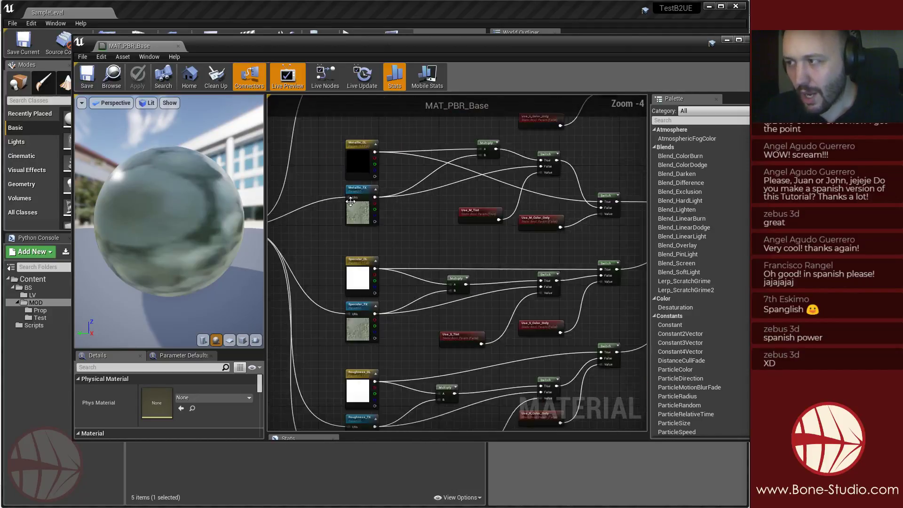
{"action": "scroll", "coordinate": [408, 240], "scroll_direction": "down", "scroll_amount": 1}
{"action": "right_click_drag", "start_coordinate": [407, 241], "coordinate": [384, 274]}
{"action": "right_click_drag", "start_coordinate": [402, 165], "coordinate": [355, 309]}
{"action": "scroll", "coordinate": [344, 232], "scroll_direction": "up", "scroll_amount": 4}
{"action": "scroll", "coordinate": [343, 228], "scroll_direction": "down", "scroll_amount": 1}
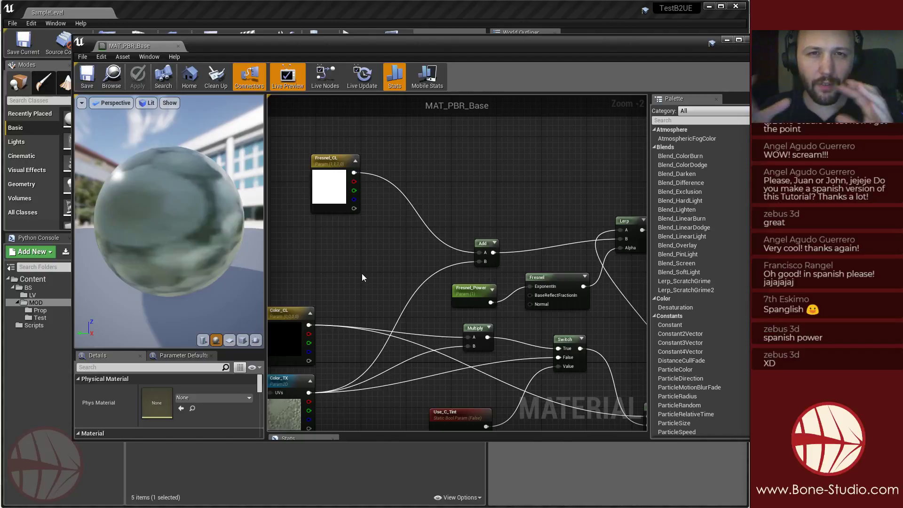
Examine the switch nodes for the color channel and the Tile_X and Tile_Y texture tiling nodes.
{"action": "scroll", "coordinate": [362, 273], "scroll_direction": "down", "scroll_amount": 3}
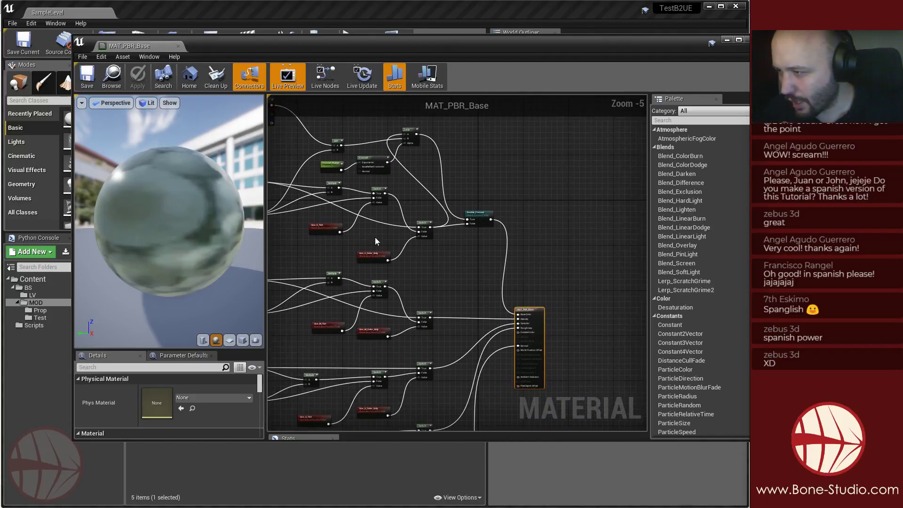
{"action": "scroll", "coordinate": [376, 199], "scroll_direction": "up", "scroll_amount": 5}
{"action": "right_click_drag", "start_coordinate": [398, 240], "coordinate": [421, 298]}
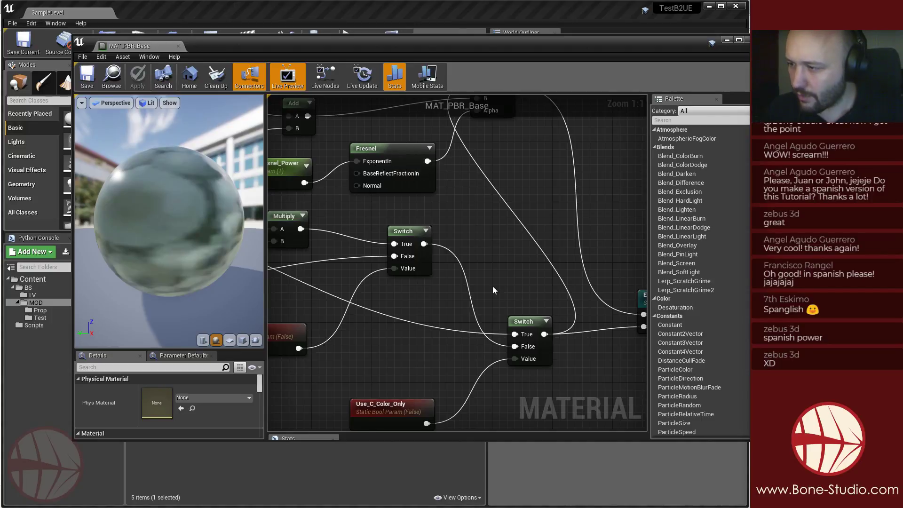
{"action": "scroll", "coordinate": [499, 297], "scroll_direction": "down", "scroll_amount": 3}
{"action": "right_click_drag", "start_coordinate": [442, 426], "coordinate": [485, 298]}
{"action": "scroll", "coordinate": [484, 303], "scroll_direction": "down", "scroll_amount": 1}
{"action": "right_click_drag", "start_coordinate": [413, 329], "coordinate": [497, 228]}
{"action": "right_click_drag", "start_coordinate": [364, 296], "coordinate": [556, 268]}
{"action": "right_click_drag", "start_coordinate": [428, 250], "coordinate": [473, 257]}
{"action": "scroll", "coordinate": [443, 233], "scroll_direction": "up", "scroll_amount": 4}
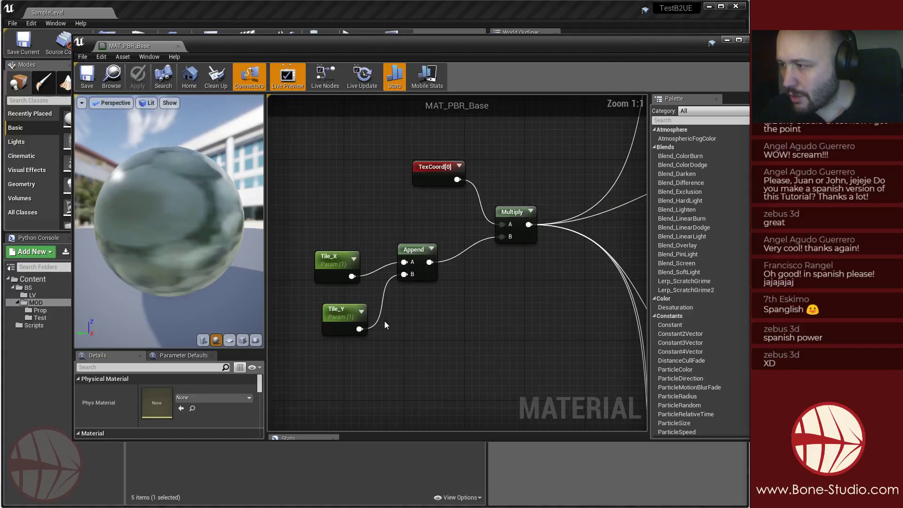
{"action": "scroll", "coordinate": [385, 325], "scroll_direction": "down", "scroll_amount": 7}
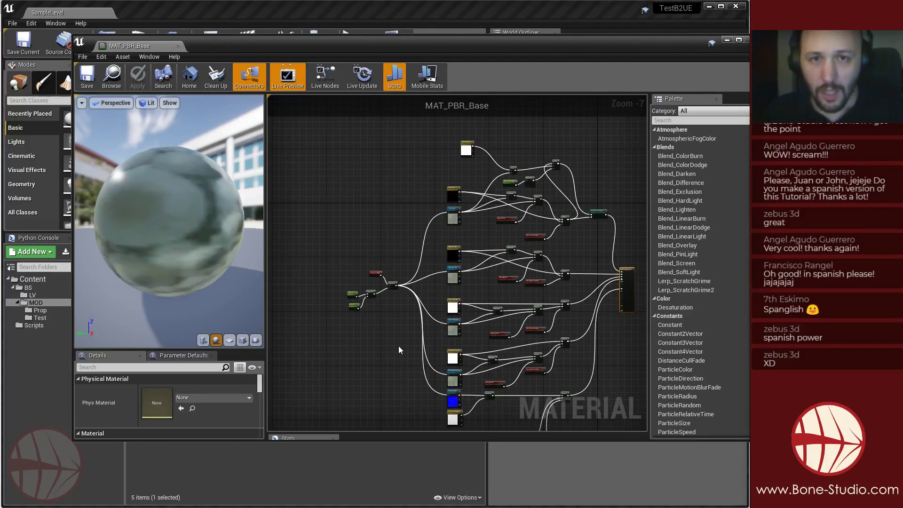
Examine the normal map, bump, NormalFromHeightmap and Use_N or B switch nodes in the MAT_PBR_Base graph.
{"action": "scroll", "coordinate": [367, 350], "scroll_direction": "up", "scroll_amount": 5}
{"action": "scroll", "coordinate": [444, 227], "scroll_direction": "down", "scroll_amount": 3}
{"action": "right_click_drag", "start_coordinate": [474, 258], "coordinate": [356, 309]}
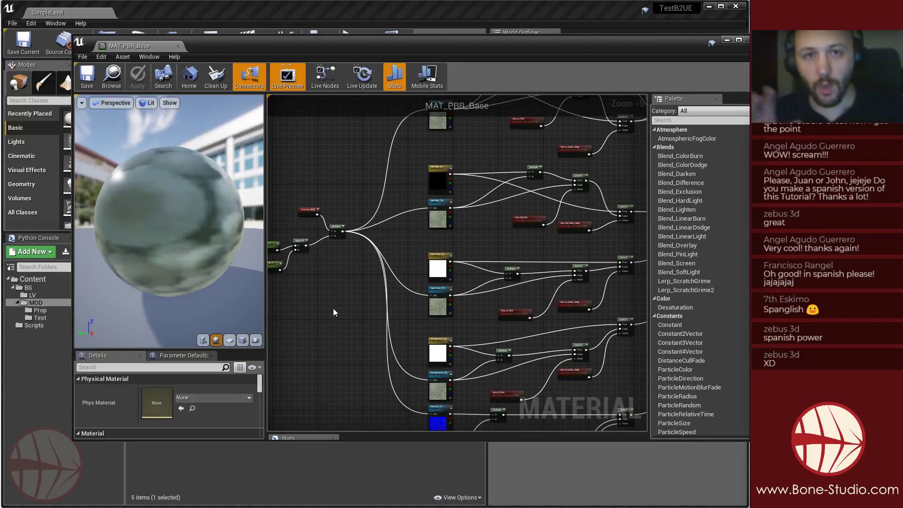
{"action": "right_click_drag", "start_coordinate": [473, 312], "coordinate": [448, 199]}
{"action": "right_click_drag", "start_coordinate": [507, 356], "coordinate": [500, 250]}
{"action": "scroll", "coordinate": [438, 279], "scroll_direction": "up", "scroll_amount": 2}
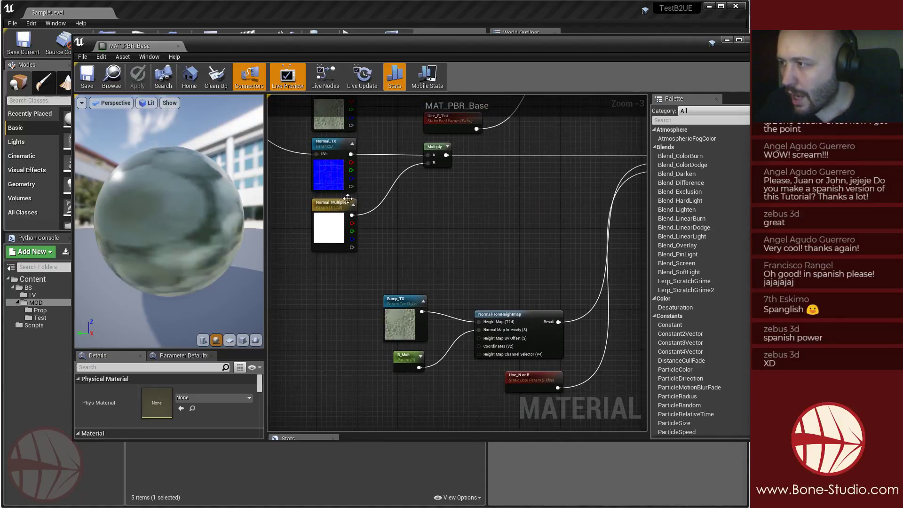
{"action": "right_click_drag", "start_coordinate": [501, 290], "coordinate": [460, 244]}
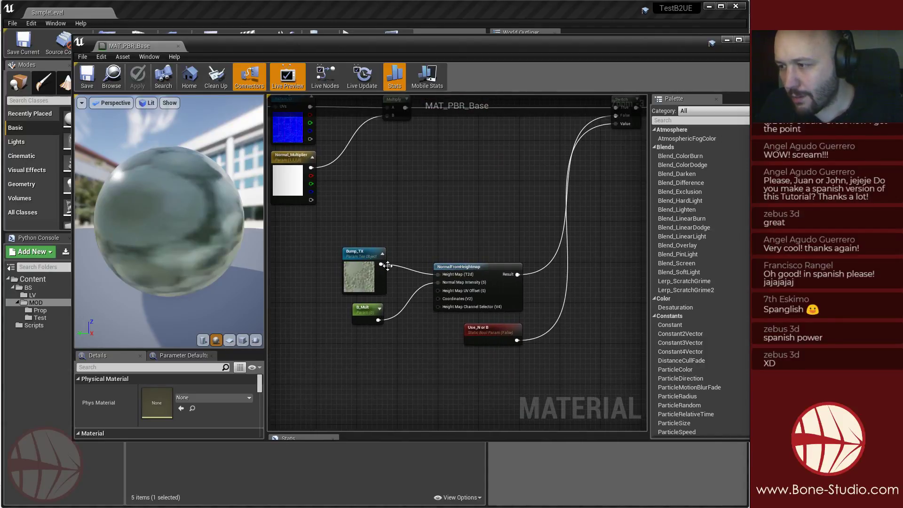
{"action": "right_click_drag", "start_coordinate": [483, 158], "coordinate": [397, 199]}
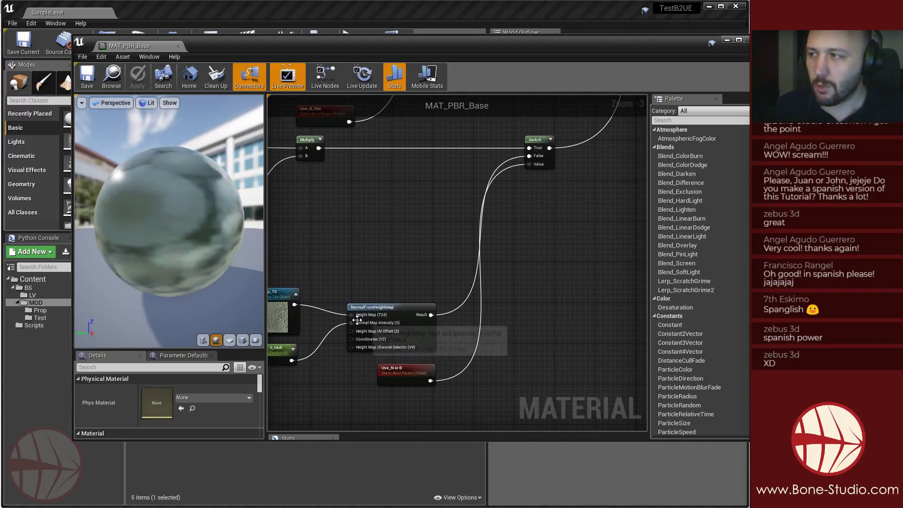
Examine the metallic, specular and roughness color, texture, tint and color-only switch nodes, including the Metallic_CL parameter's details.
{"action": "scroll", "coordinate": [404, 215], "scroll_direction": "down", "scroll_amount": 3}
{"action": "scroll", "coordinate": [403, 296], "scroll_direction": "up", "scroll_amount": 1}
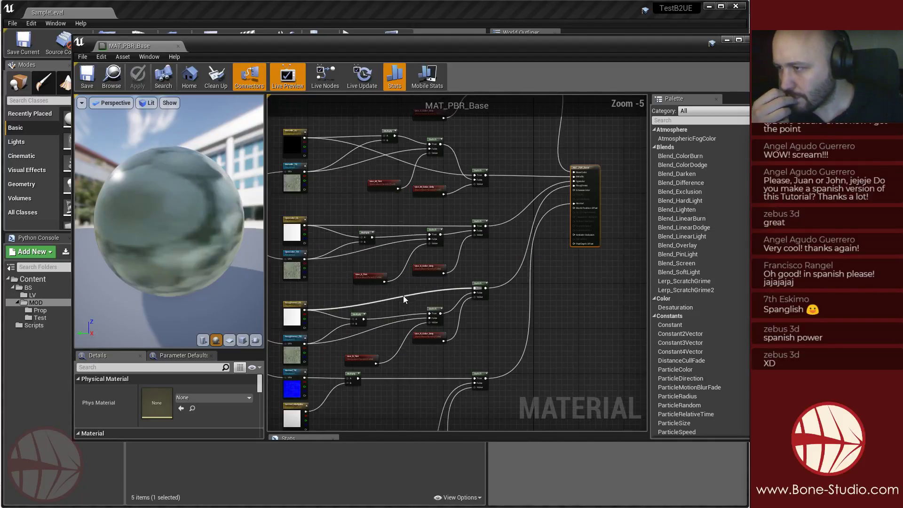
{"action": "right_click_drag", "start_coordinate": [396, 300], "coordinate": [417, 289]}
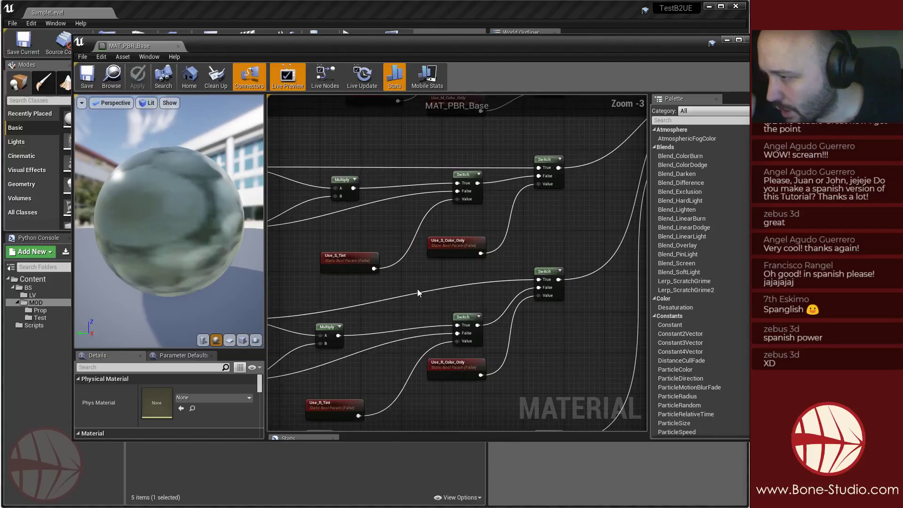
{"action": "scroll", "coordinate": [462, 286], "scroll_direction": "down", "scroll_amount": 1}
{"action": "scroll", "coordinate": [417, 202], "scroll_direction": "up", "scroll_amount": 4}
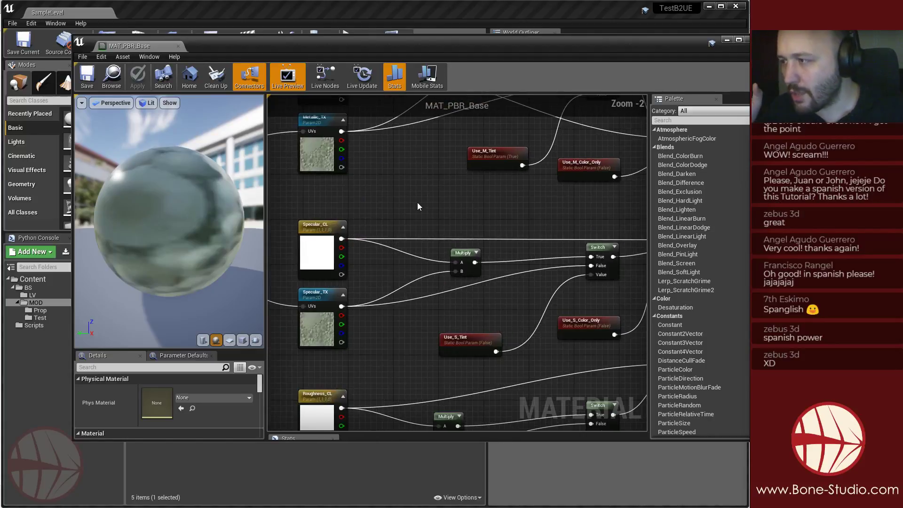
{"action": "right_click_drag", "start_coordinate": [429, 204], "coordinate": [432, 279]}
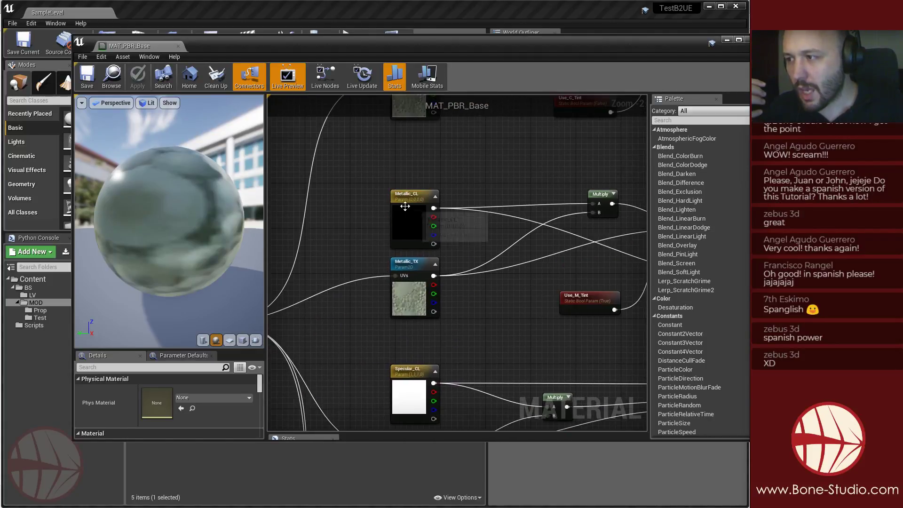
{"action": "left_click", "coordinate": [407, 214]}
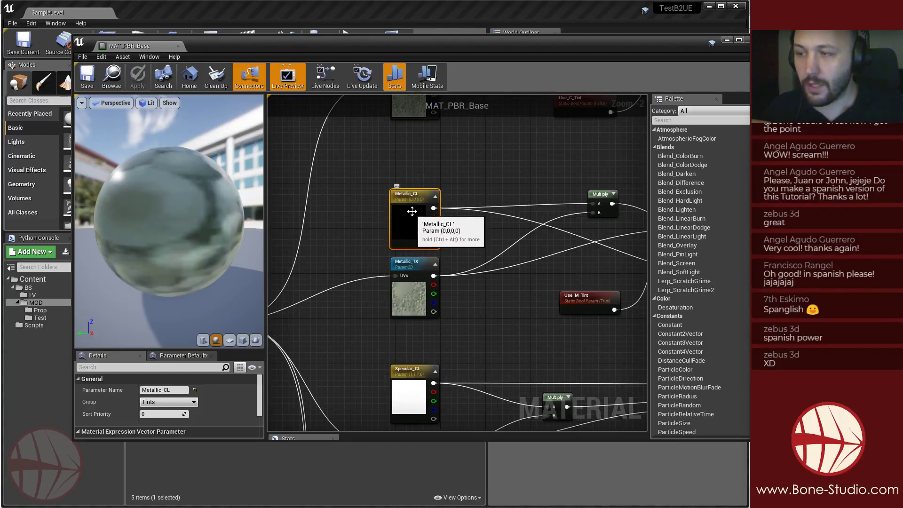
{"action": "right_click_drag", "start_coordinate": [410, 226], "coordinate": [412, 256]}
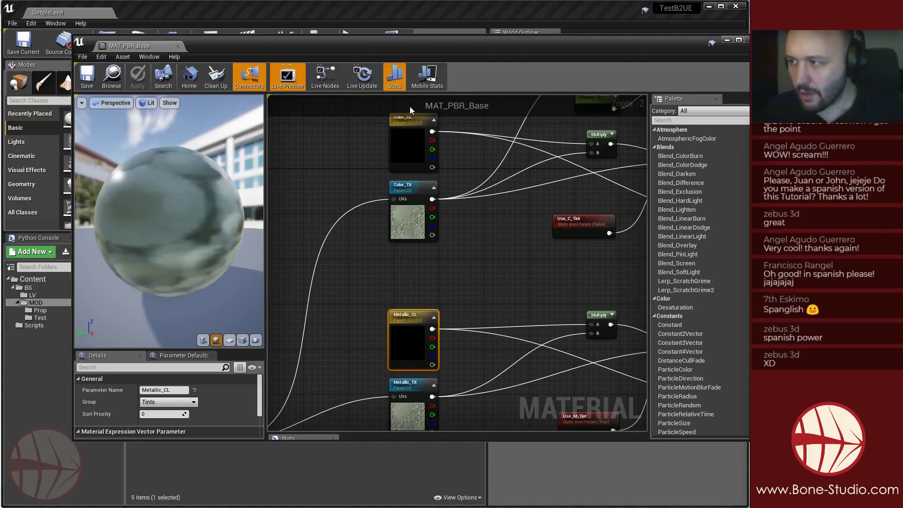
{"action": "left_click", "coordinate": [489, 294]}
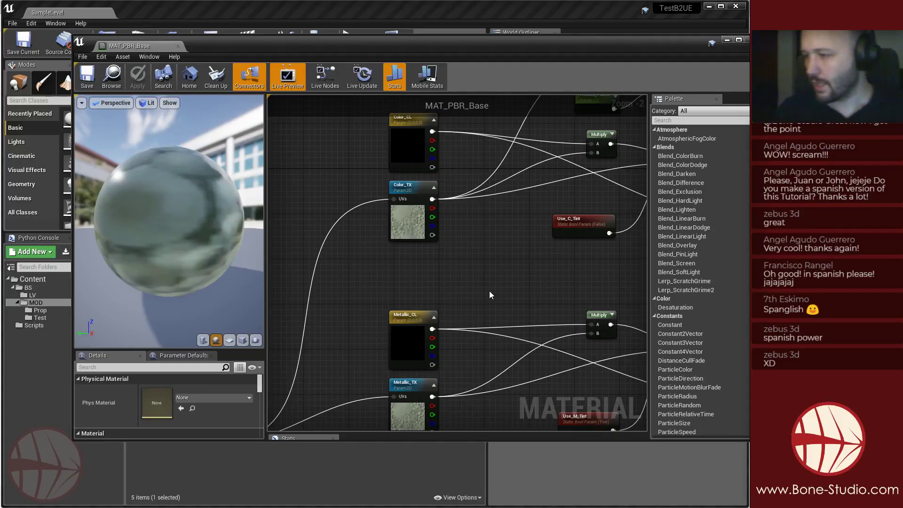
{"action": "scroll", "coordinate": [488, 328], "scroll_direction": "down", "scroll_amount": 4}
{"action": "right_click_drag", "start_coordinate": [557, 394], "coordinate": [438, 296]}
{"action": "scroll", "coordinate": [473, 281], "scroll_direction": "up", "scroll_amount": 3}
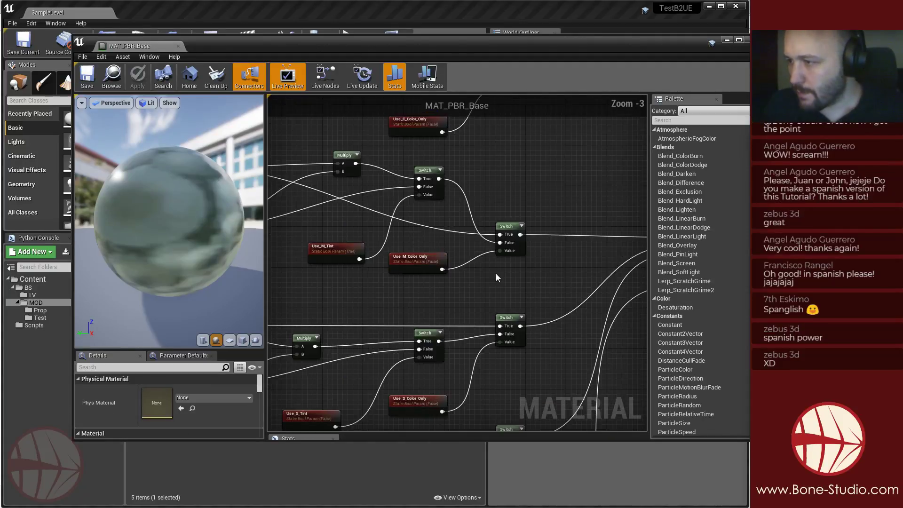
{"action": "scroll", "coordinate": [496, 281], "scroll_direction": "down", "scroll_amount": 3}
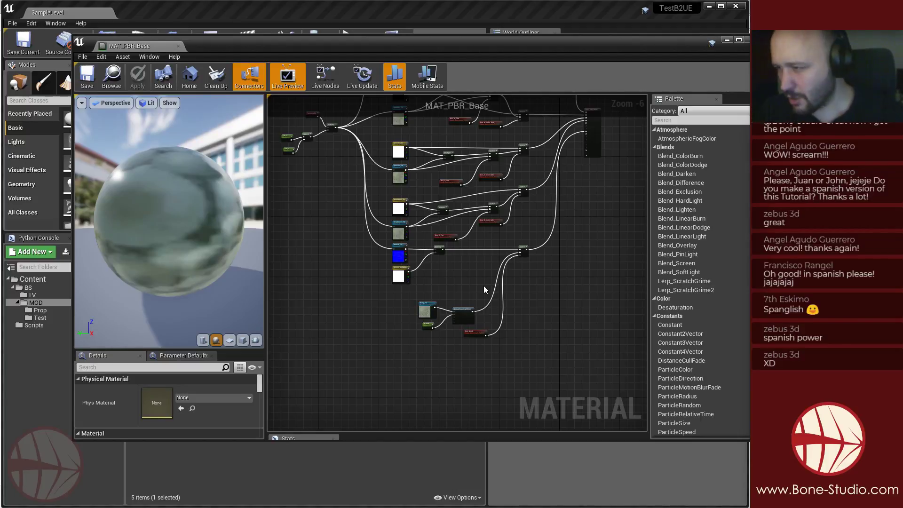
{"action": "right_click_drag", "start_coordinate": [464, 268], "coordinate": [406, 360]}
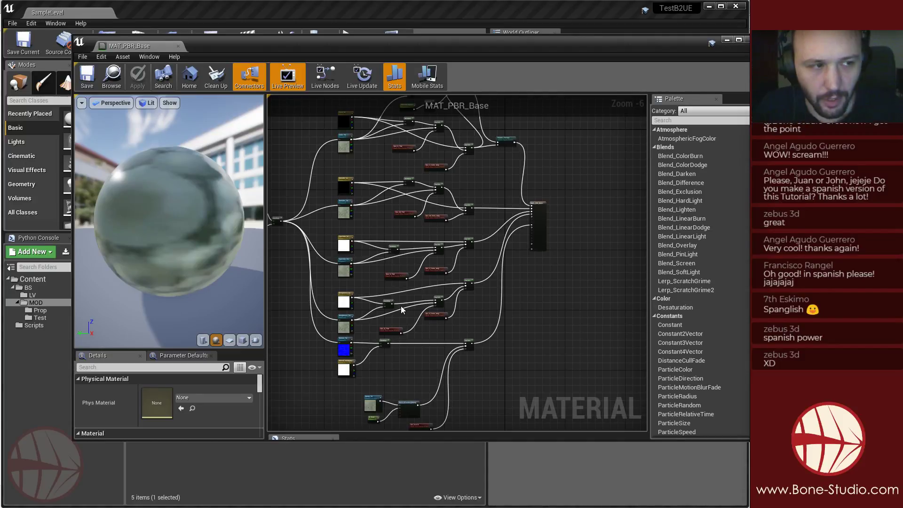
Close the MAT_PBR_Base material editor and open the Prop folder.
{"action": "left_click", "coordinate": [178, 45]}
{"action": "left_click", "coordinate": [244, 423]}
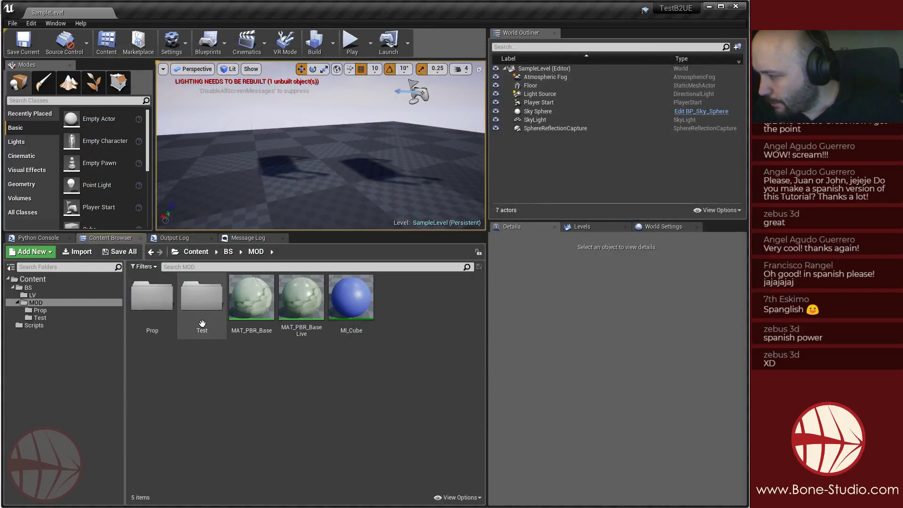
{"action": "double_click", "coordinate": [156, 302]}
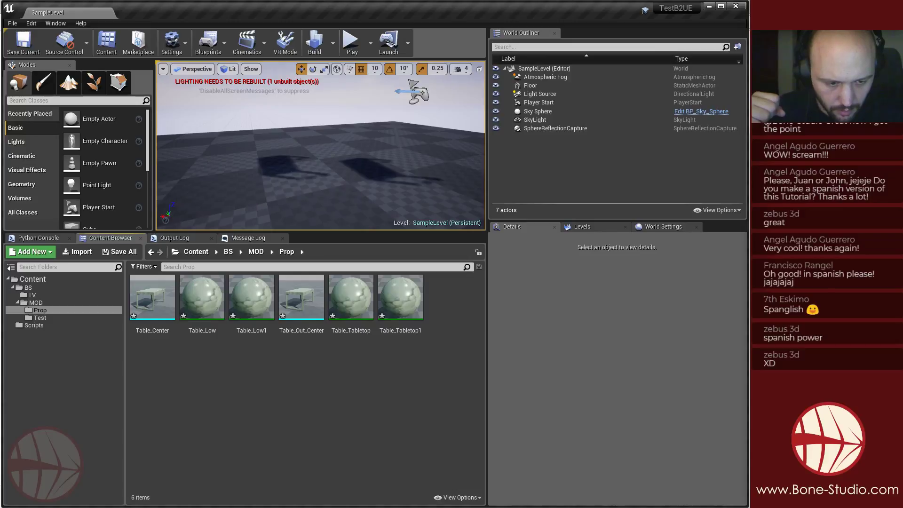
Switch to Blender, enlarge the 3D view, select Table_Out_Center and bring the whole table into view.
{"action": "key", "text": "alt+Tab"}
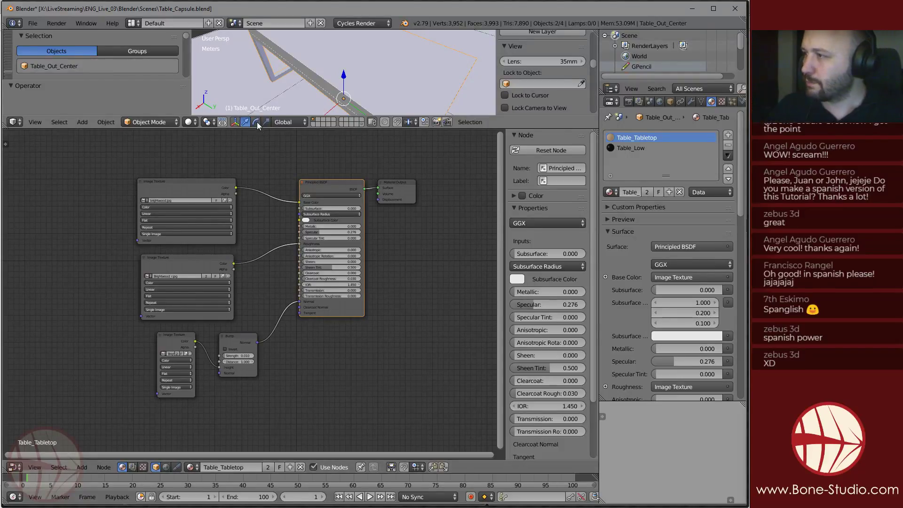
{"action": "left_click_drag", "start_coordinate": [259, 129], "coordinate": [259, 241]}
{"action": "mouse_move", "coordinate": [344, 176]}
{"action": "right_mouse_down"}
{"action": "mouse_move", "coordinate": [375, 185]}
{"action": "mouse_move", "coordinate": [355, 168]}
{"action": "right_mouse_up"}
{"action": "right_click", "coordinate": [382, 187]}
{"action": "key", "text": "shift+f"}
{"action": "key", "text": "s"}
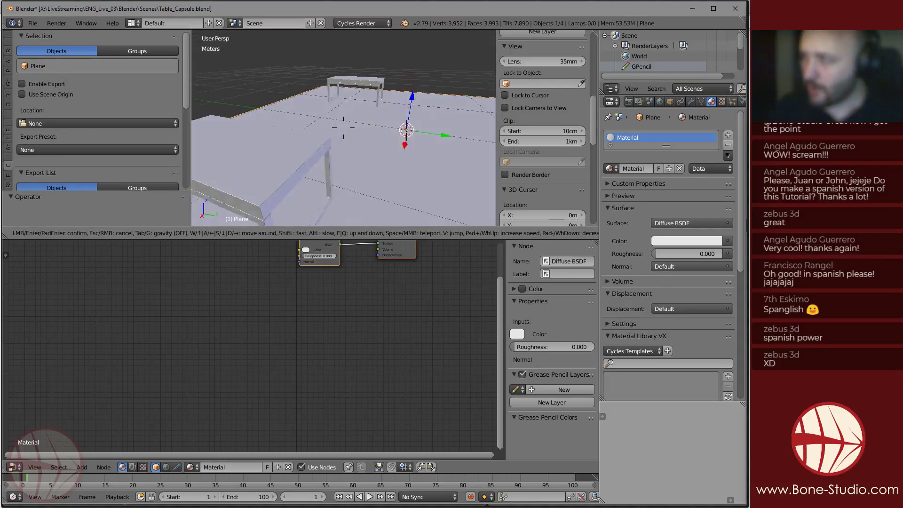
{"action": "key", "text": "w"}
{"action": "left_click", "coordinate": [344, 128]}
{"action": "right_click", "coordinate": [375, 129]}
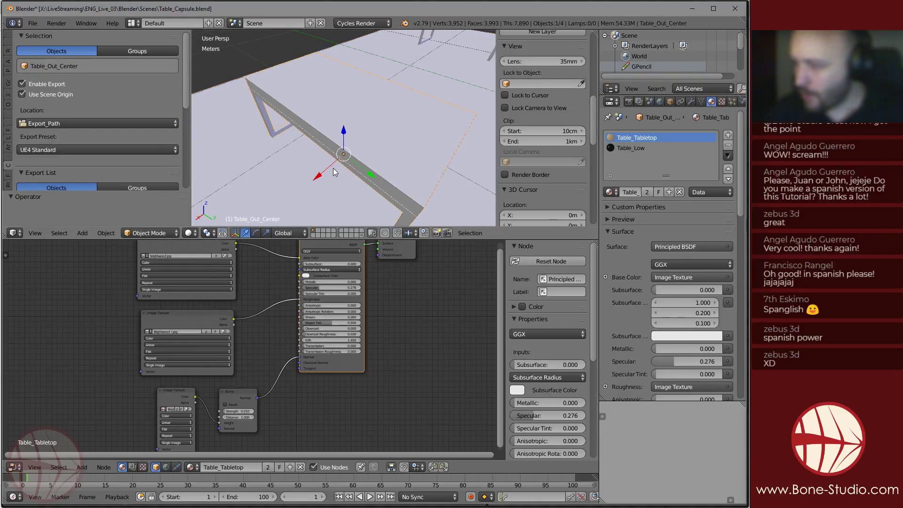
{"action": "scroll", "coordinate": [394, 187], "scroll_direction": "down", "scroll_amount": 4}
{"action": "middle_click_drag", "start_coordinate": [402, 196], "coordinate": [345, 156]}
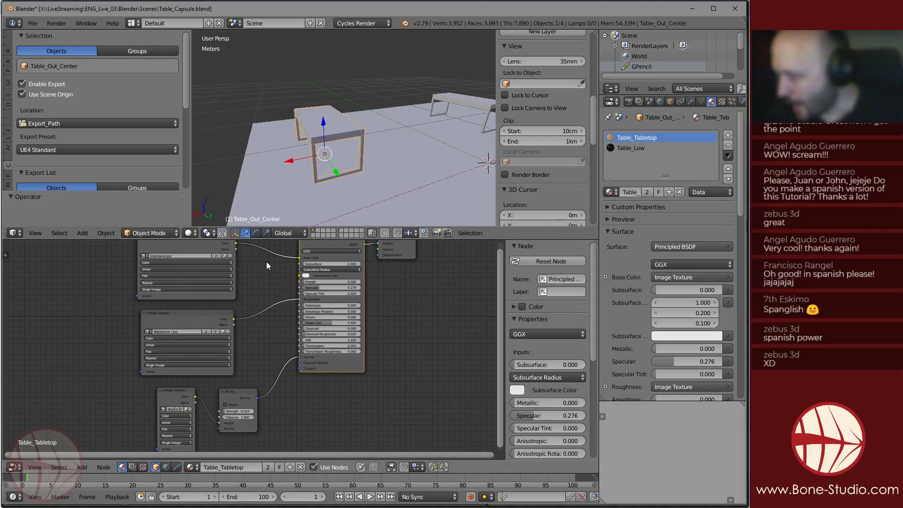
Review the node setups of the Table_Tabletop and Table_Low materials on Table_Out_Center.
{"action": "middle_click_drag", "start_coordinate": [254, 258], "coordinate": [261, 271]}
{"action": "scroll", "coordinate": [168, 267], "scroll_direction": "up", "scroll_amount": 5}
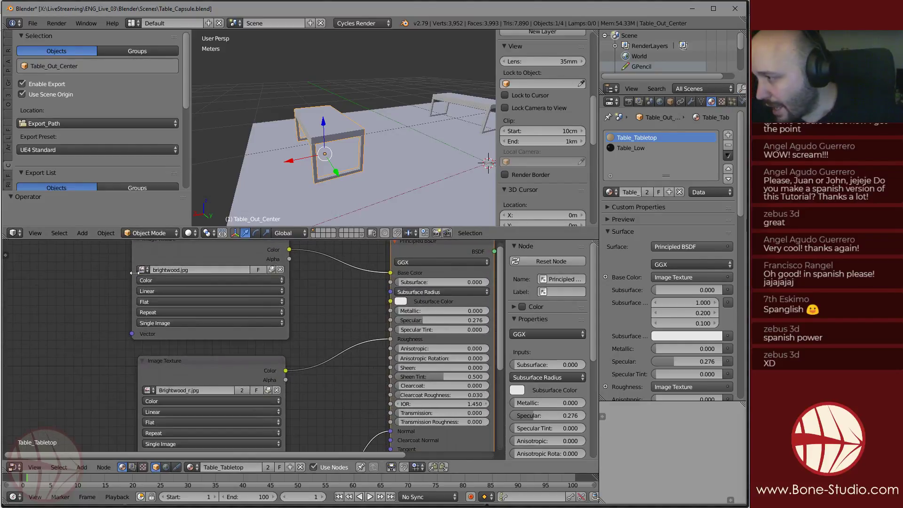
{"action": "middle_click_drag", "start_coordinate": [222, 335], "coordinate": [187, 250]}
{"action": "middle_click_drag", "start_coordinate": [285, 388], "coordinate": [104, 444]}
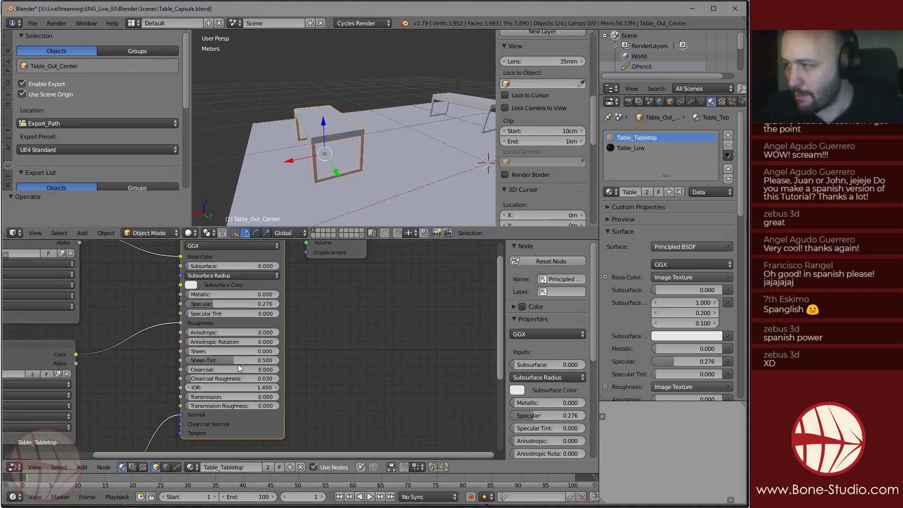
{"action": "left_click", "coordinate": [632, 148]}
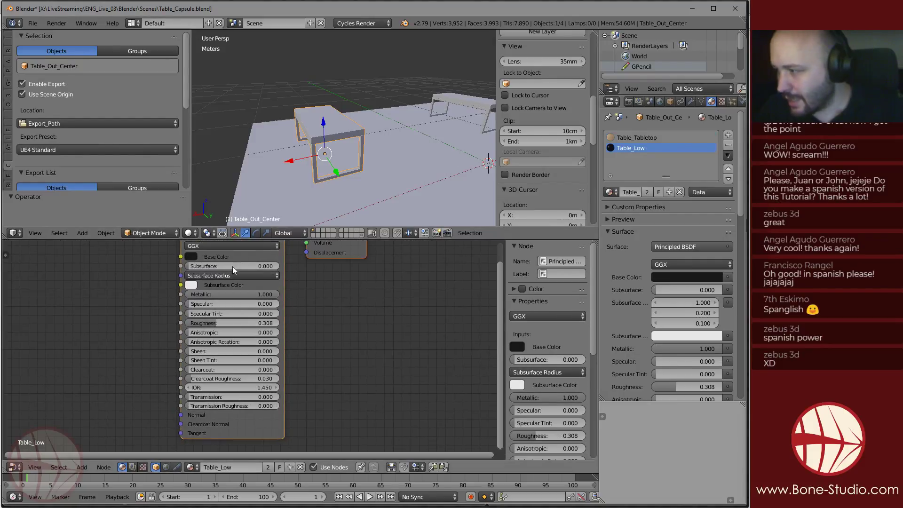
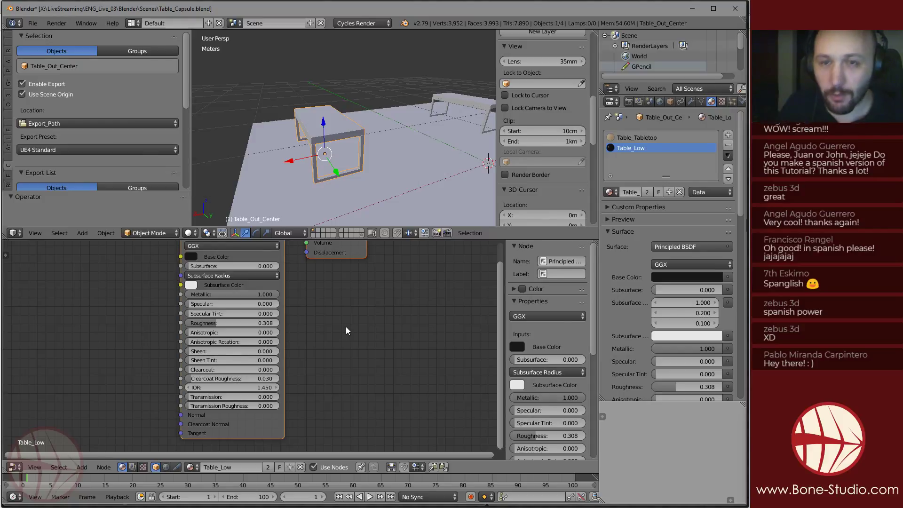
{"action": "scroll", "coordinate": [330, 331], "scroll_direction": "down", "scroll_amount": 1}
{"action": "middle_click_drag", "start_coordinate": [330, 331], "coordinate": [305, 358]}
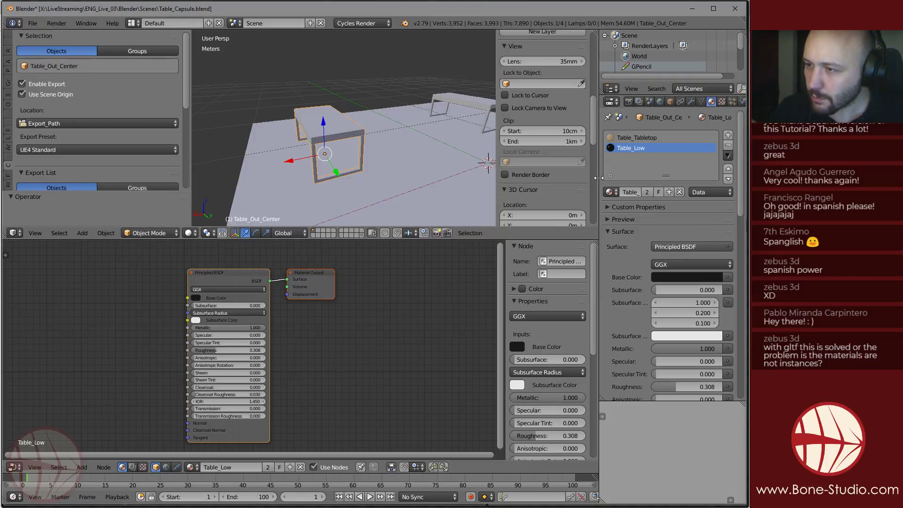
Widen the properties area and show the whole table mesh's UV layout in a UV/Image Editor with the Render Result unlinked.
{"action": "left_click_drag", "start_coordinate": [599, 184], "coordinate": [509, 185]}
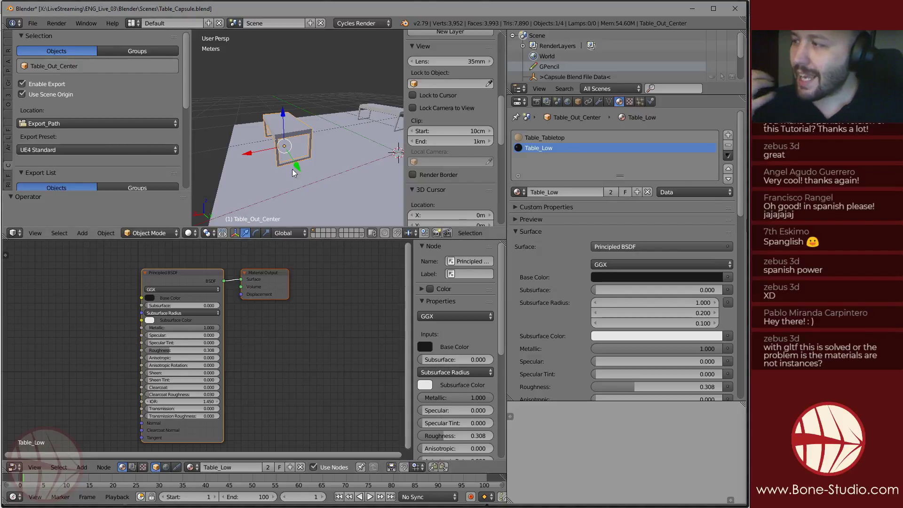
{"action": "left_click", "coordinate": [13, 467]}
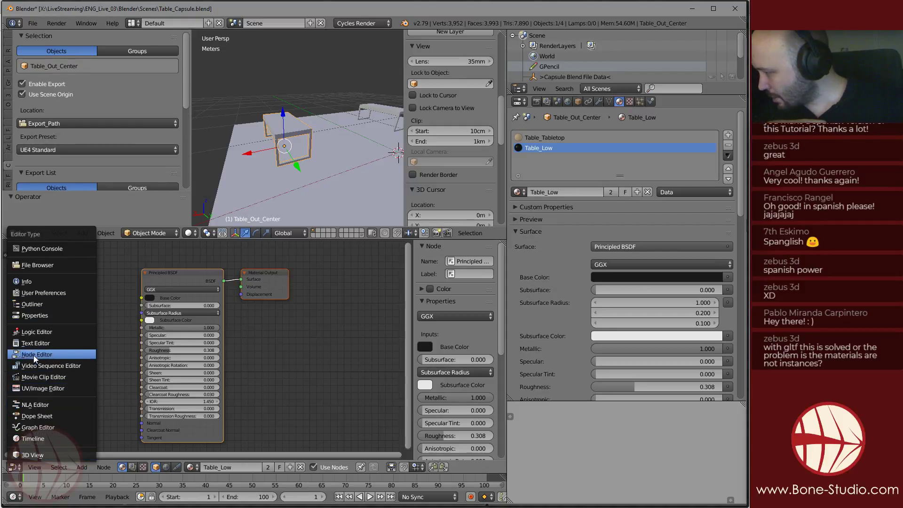
{"action": "left_click", "coordinate": [35, 389]}
{"action": "key", "text": "Tab"}
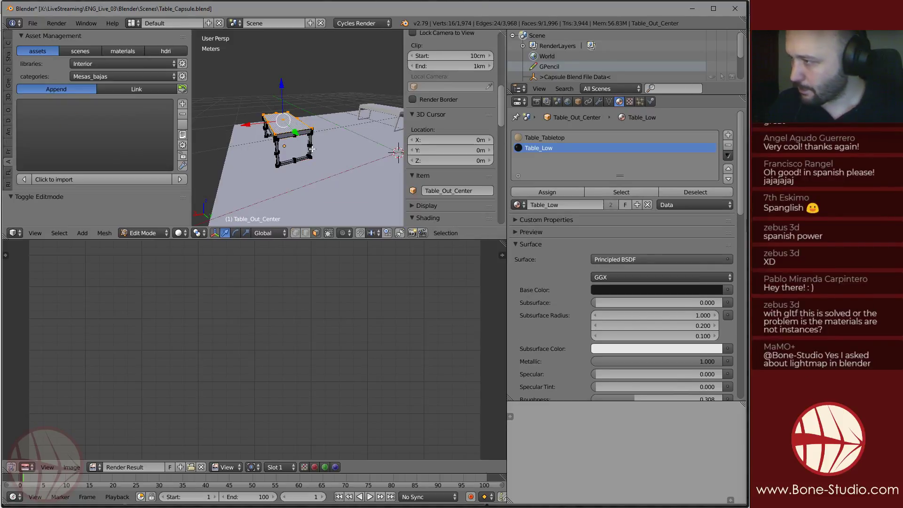
{"action": "key", "text": "a"}
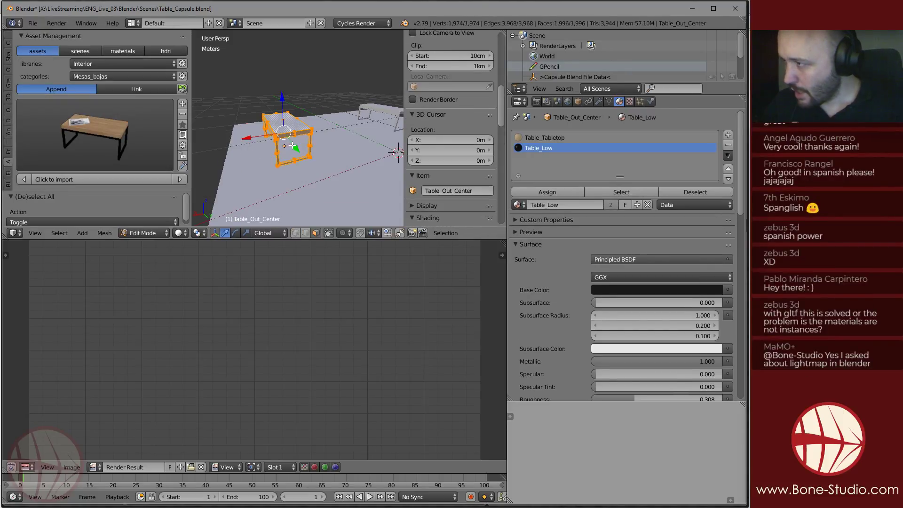
{"action": "left_click", "coordinate": [201, 467]}
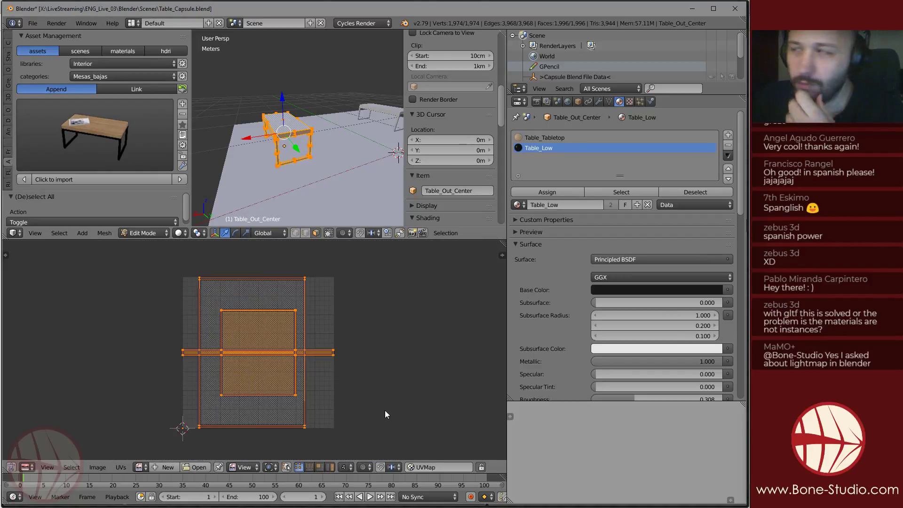
{"action": "left_click", "coordinate": [8, 151]}
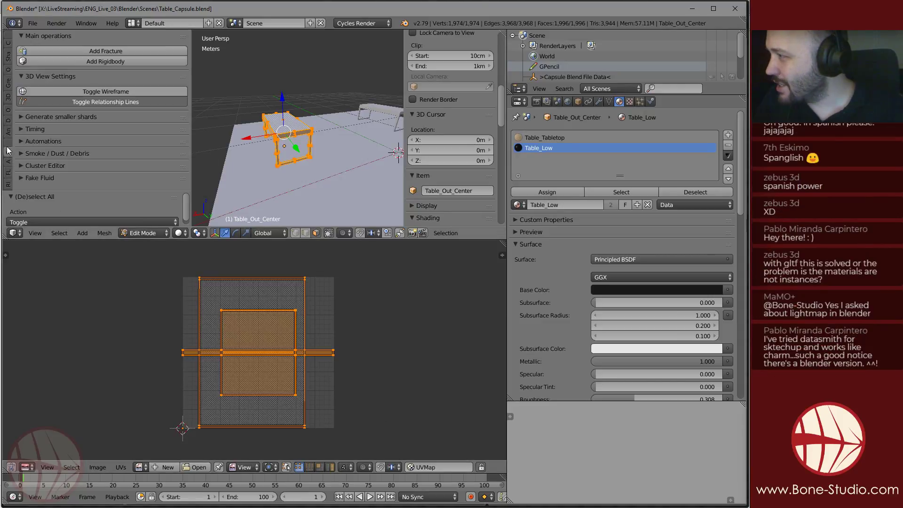
{"action": "left_click", "coordinate": [7, 142]}
{"action": "left_click", "coordinate": [7, 136]}
{"action": "left_click", "coordinate": [8, 172]}
{"action": "left_click", "coordinate": [8, 181]}
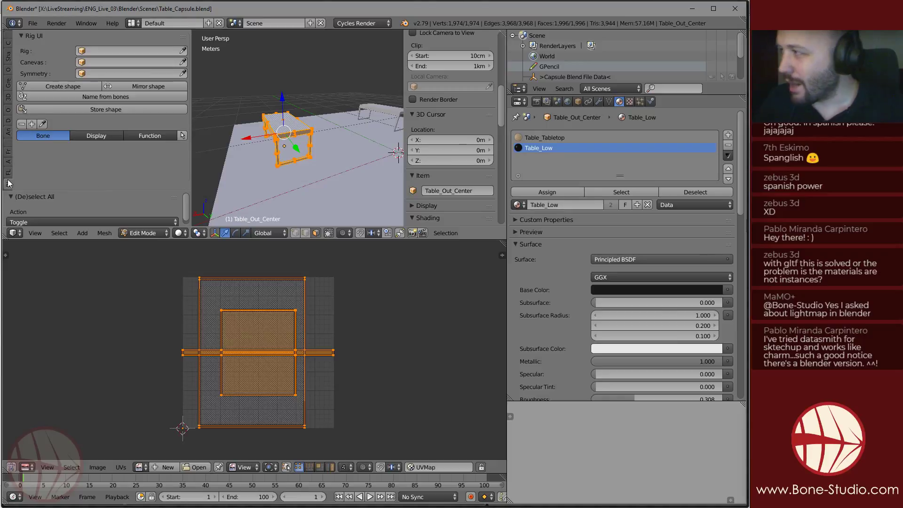
Switch to Unreal Editor and open the Table_Center static mesh from the Prop folder.
{"action": "key", "text": "alt+Tab"}
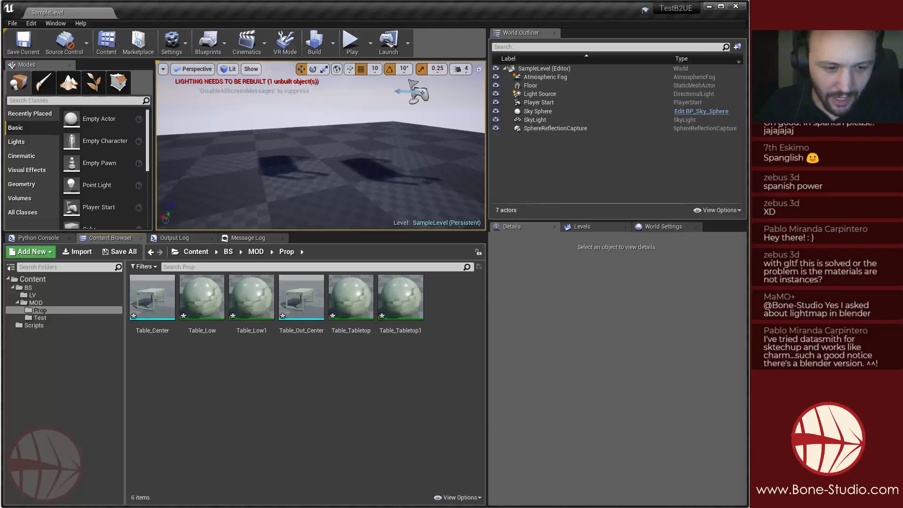
{"action": "right_click_drag", "start_coordinate": [240, 207], "coordinate": [316, 114]}
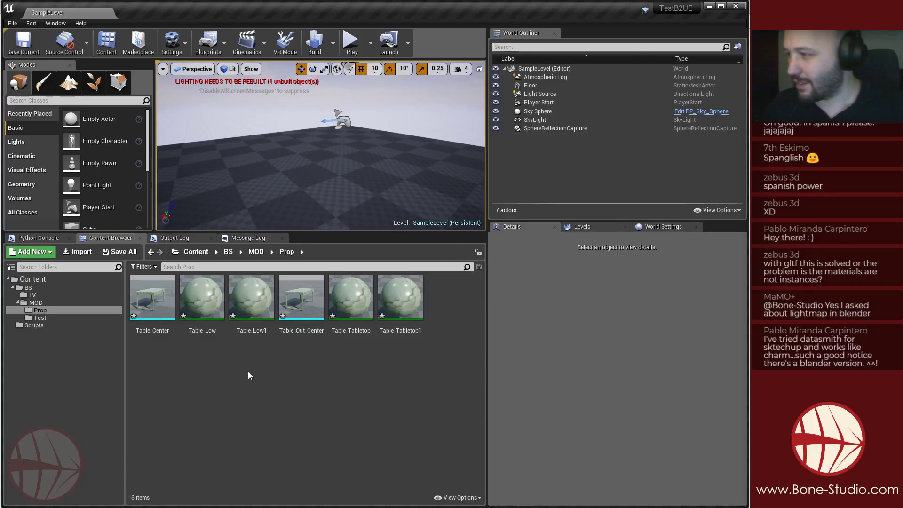
{"action": "double_click", "coordinate": [152, 297]}
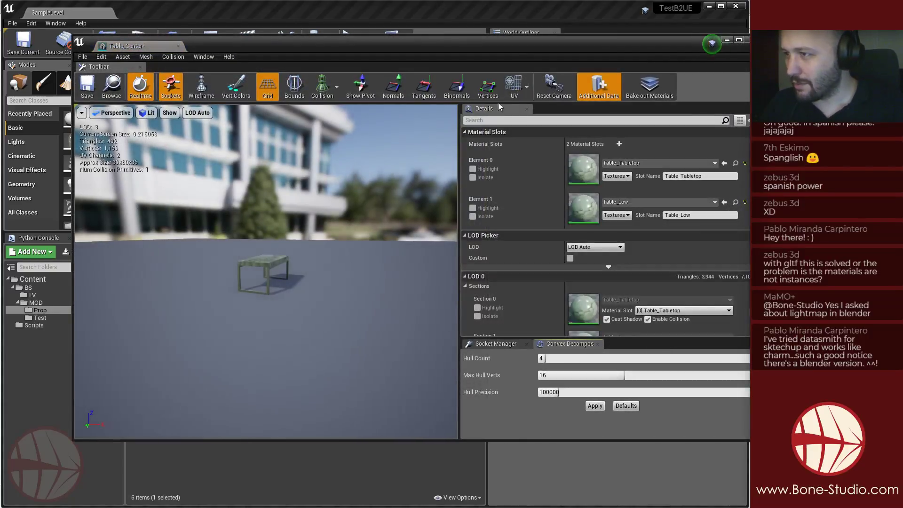
Overlay UV Channel 0 and UV Channel 1 in turn on Table_Center and examine the lightmap layout against the table mesh.
{"action": "left_click", "coordinate": [526, 87]}
{"action": "left_click_drag", "start_coordinate": [499, 49], "coordinate": [445, 63]}
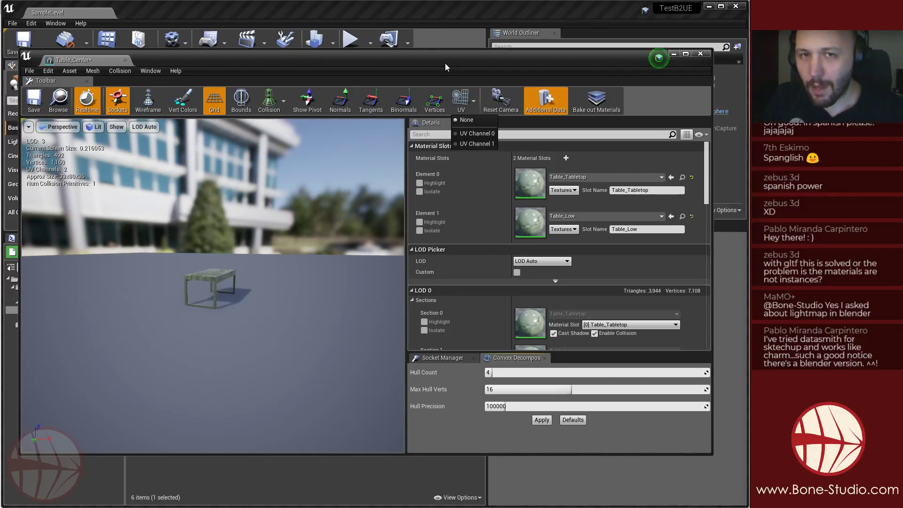
{"action": "left_click", "coordinate": [483, 135]}
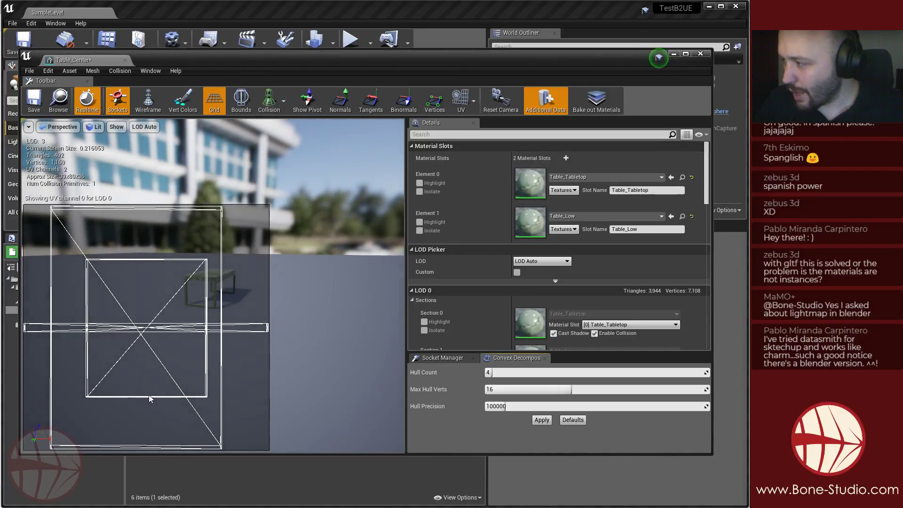
{"action": "left_click", "coordinate": [461, 100]}
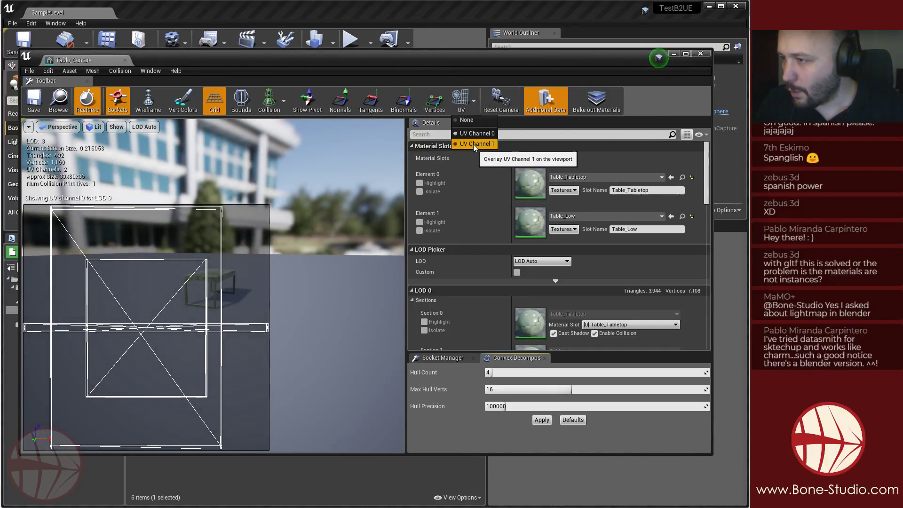
{"action": "left_click", "coordinate": [479, 143]}
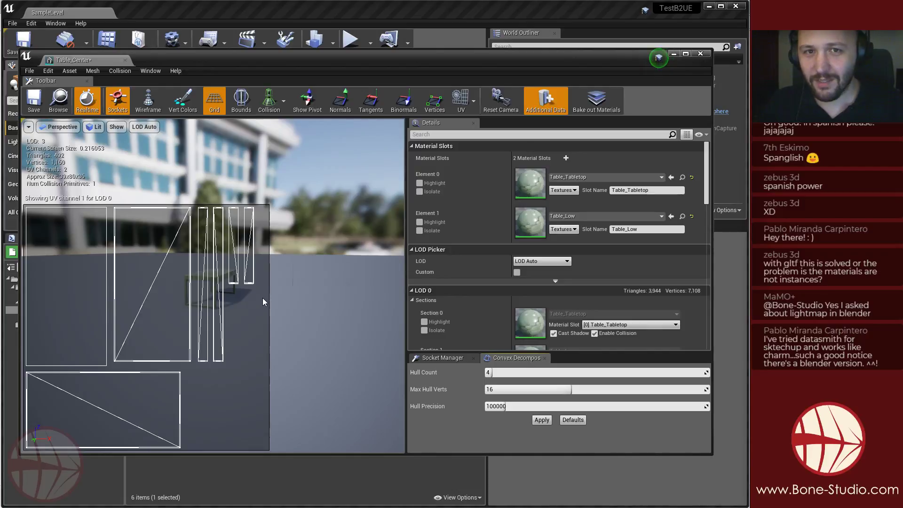
{"action": "right_click_drag", "start_coordinate": [352, 307], "coordinate": [332, 310]}
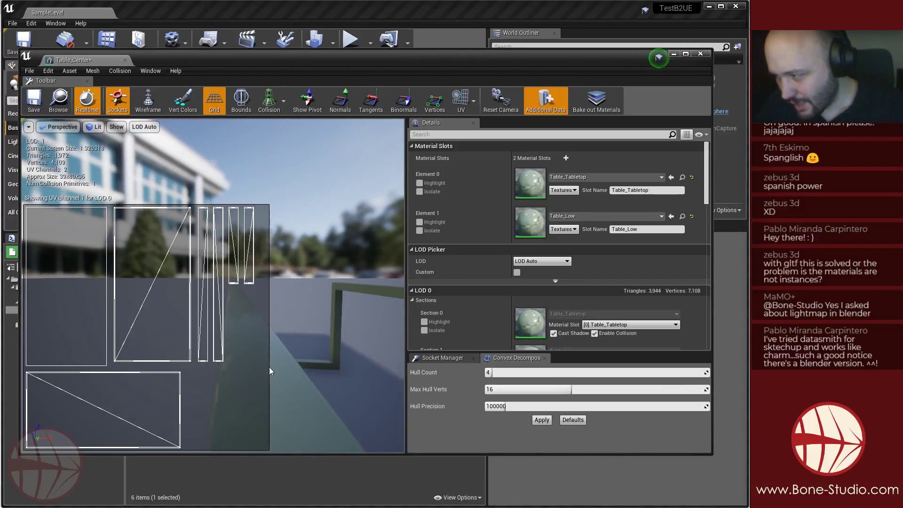
{"action": "right_click_drag", "start_coordinate": [295, 315], "coordinate": [284, 297]}
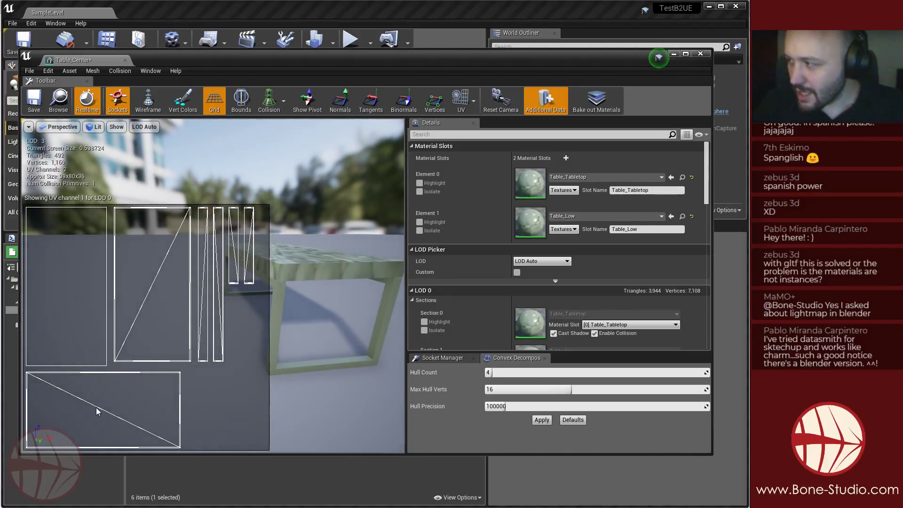
{"action": "right_click_drag", "start_coordinate": [282, 320], "coordinate": [318, 305]}
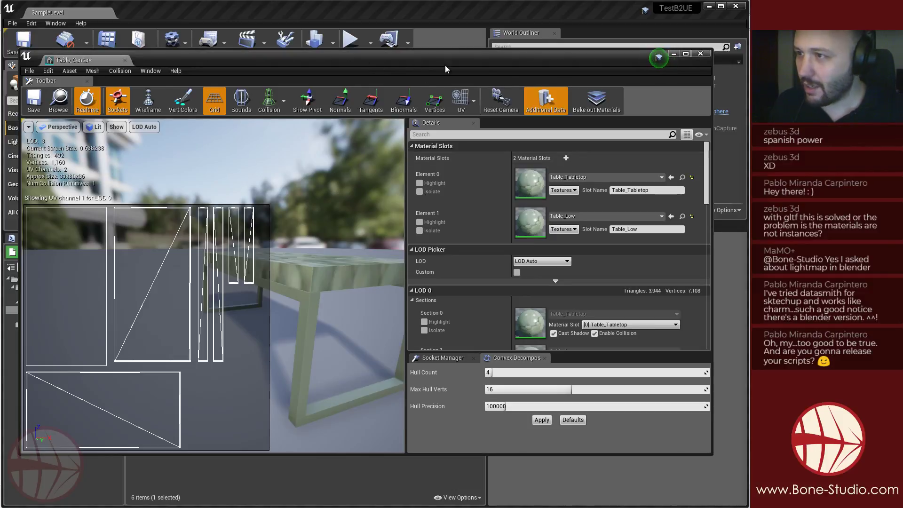
Open MAT_PBR_Base from the MOD folder, review its whole node graph and close the material.
{"action": "left_click_drag", "start_coordinate": [445, 65], "coordinate": [902, 92]}
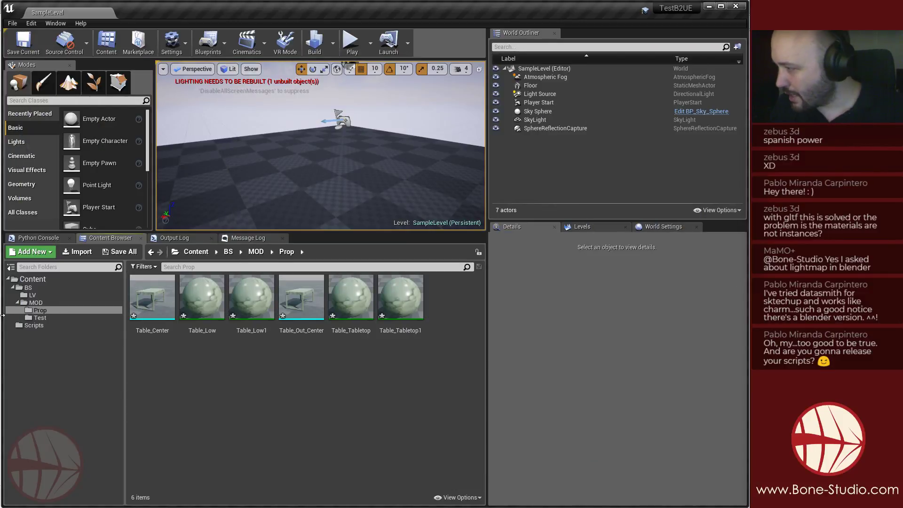
{"action": "left_click", "coordinate": [36, 303]}
{"action": "double_click", "coordinate": [254, 312]}
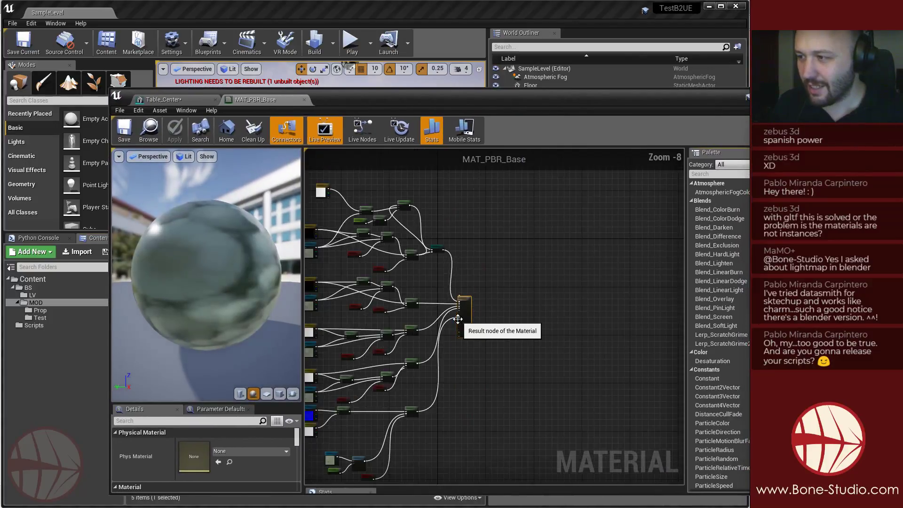
{"action": "right_click_drag", "start_coordinate": [436, 302], "coordinate": [502, 277]}
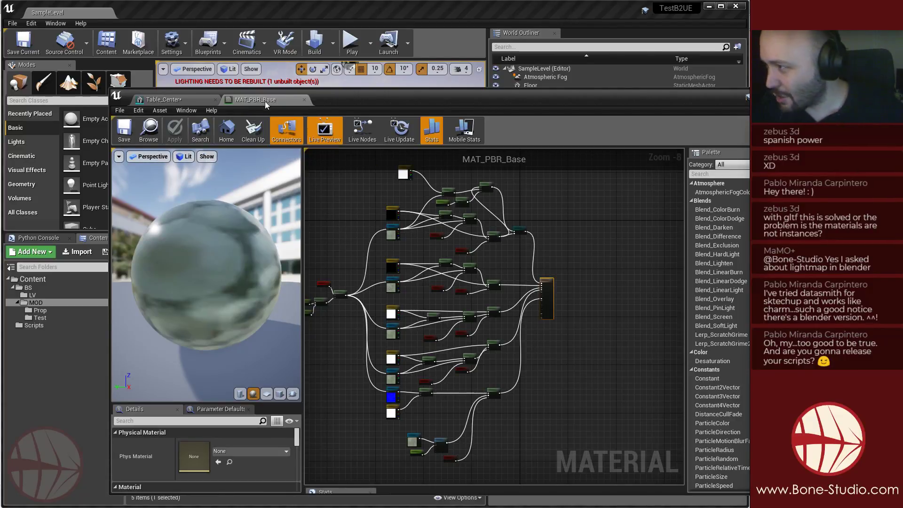
{"action": "left_click", "coordinate": [305, 99]}
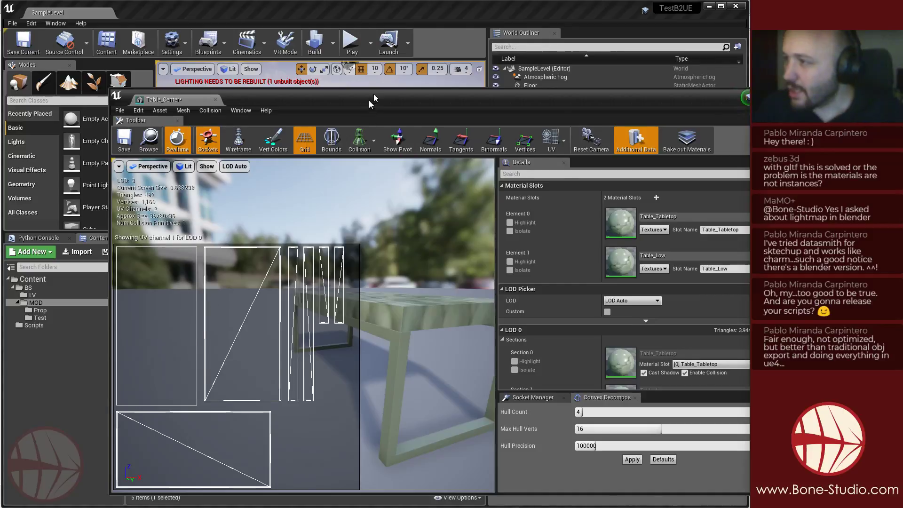
Overlay UV Channel 0 on the Table_Center mesh again.
{"action": "left_click_drag", "start_coordinate": [374, 94], "coordinate": [355, 67]}
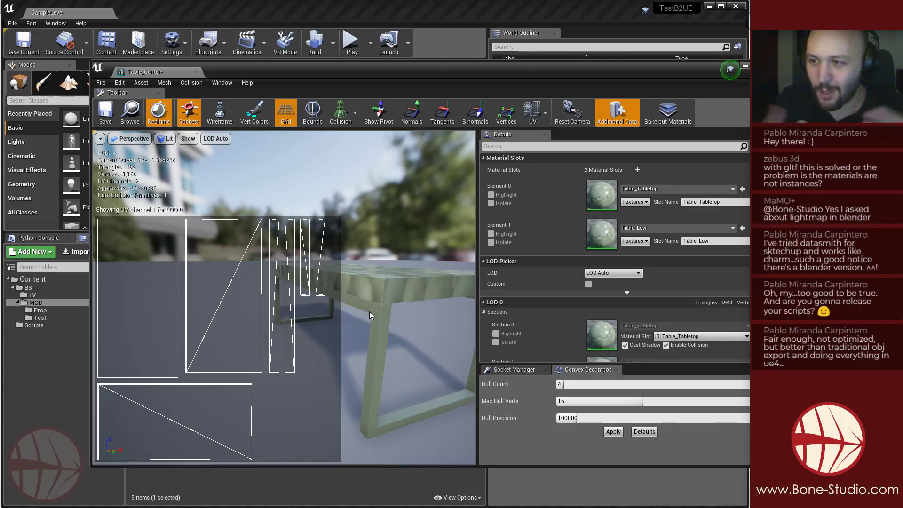
{"action": "left_click", "coordinate": [545, 113]}
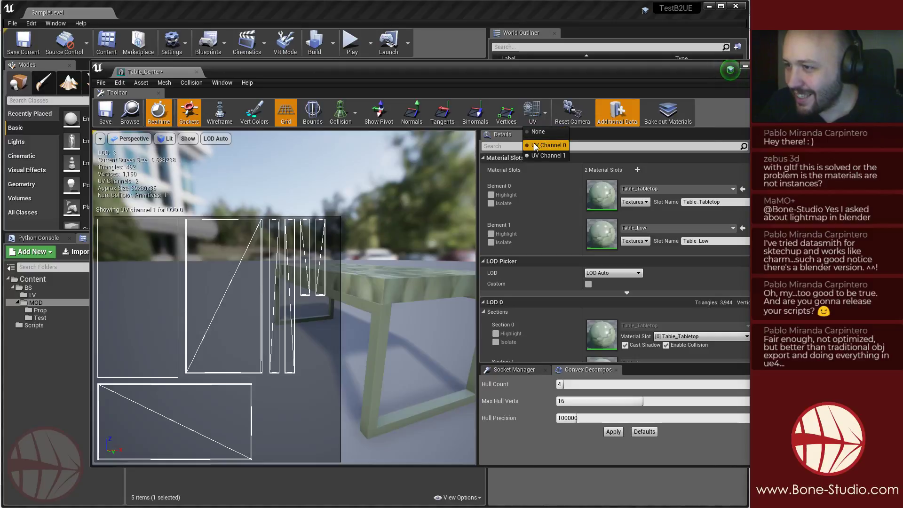
{"action": "left_click", "coordinate": [560, 136]}
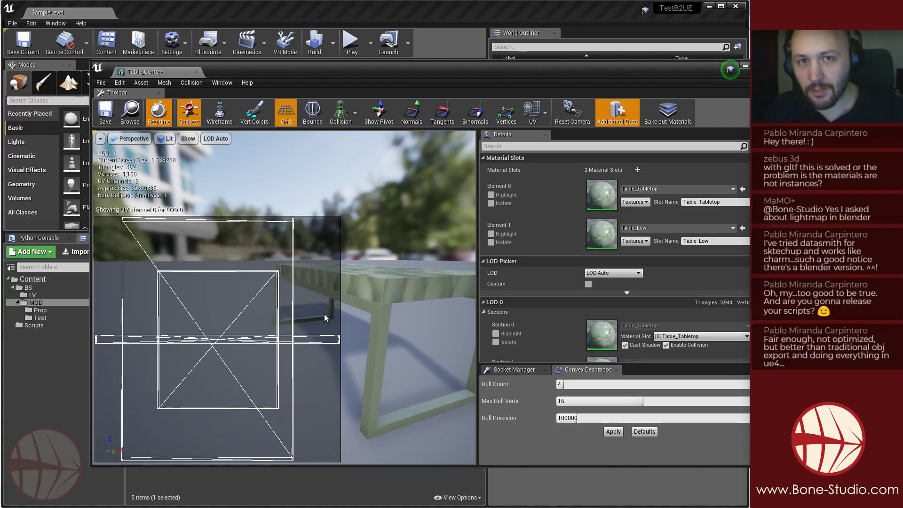
Switch to Blender, show Table_Out_Center's mesh data and quit this Blender 2.79.6 window without saving its changes.
{"action": "key", "text": "alt+Tab"}
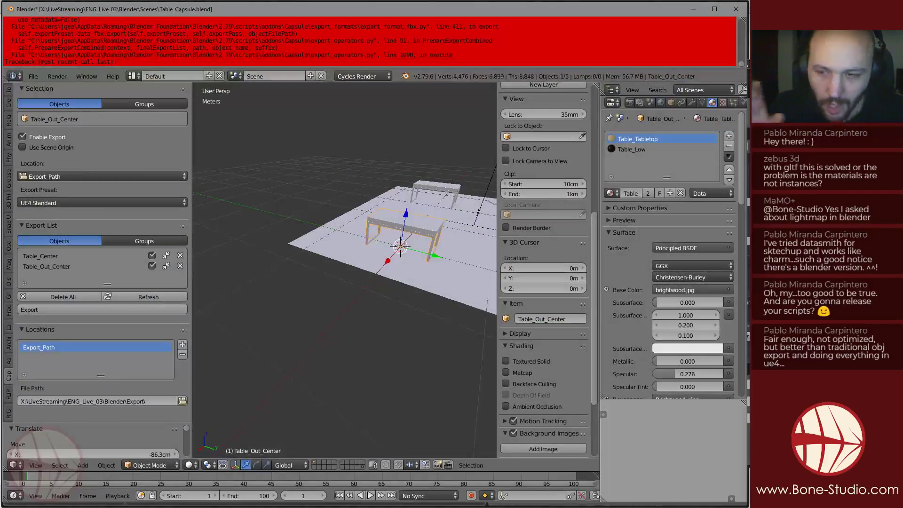
{"action": "middle_click_drag", "start_coordinate": [386, 278], "coordinate": [348, 283]}
{"action": "left_click", "coordinate": [702, 102]}
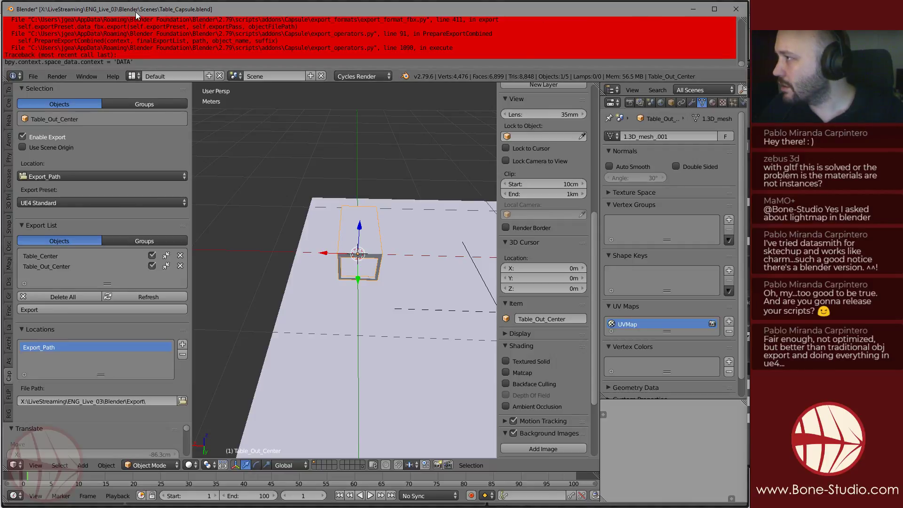
{"action": "left_click", "coordinate": [736, 9]}
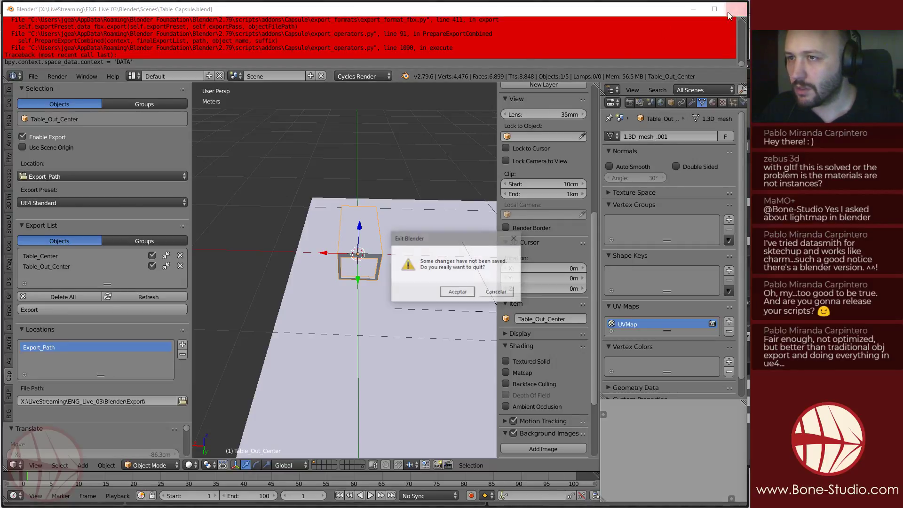
{"action": "left_click", "coordinate": [453, 295]}
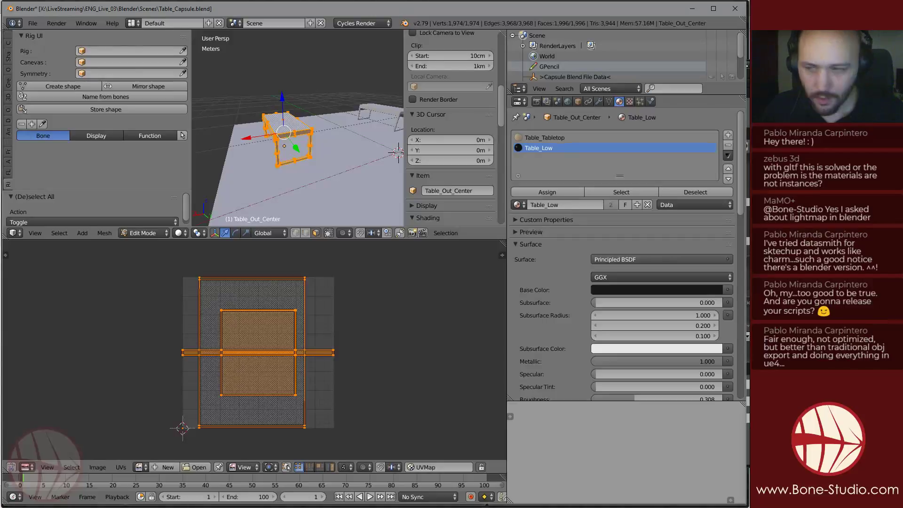
Enlarge the 3D view, show Table_Out_Center's mesh data with a taller UV Maps list and add a second UV map.
{"action": "left_click_drag", "start_coordinate": [297, 340], "coordinate": [297, 325]}
{"action": "mouse_move", "coordinate": [301, 236]}
{"action": "middle_mouse_down"}
{"action": "mouse_move", "coordinate": [304, 254]}
{"action": "mouse_move", "coordinate": [311, 243]}
{"action": "middle_mouse_up"}
{"action": "left_click", "coordinate": [610, 101]}
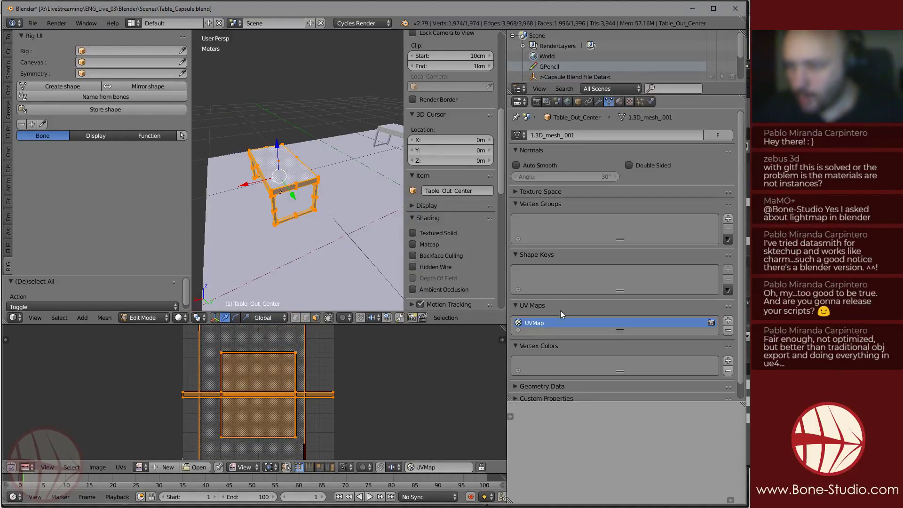
{"action": "left_click_drag", "start_coordinate": [620, 330], "coordinate": [623, 358]}
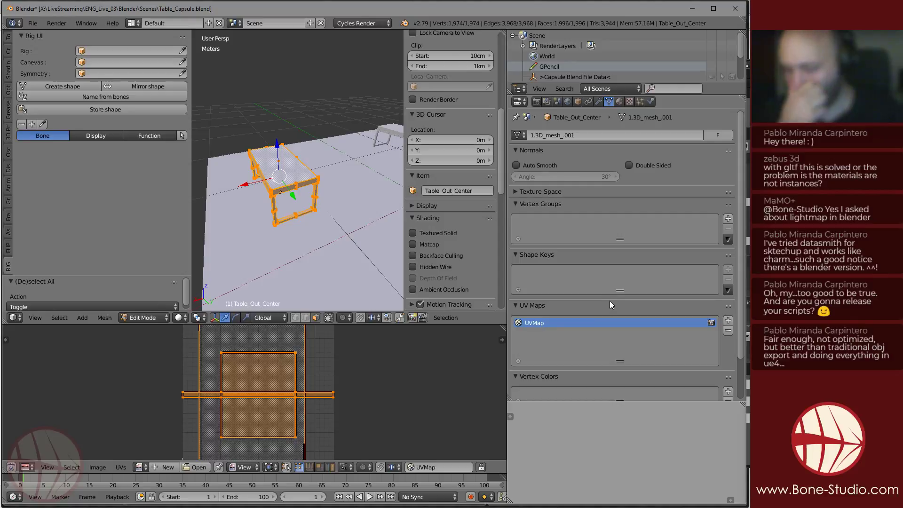
{"action": "left_click", "coordinate": [729, 320]}
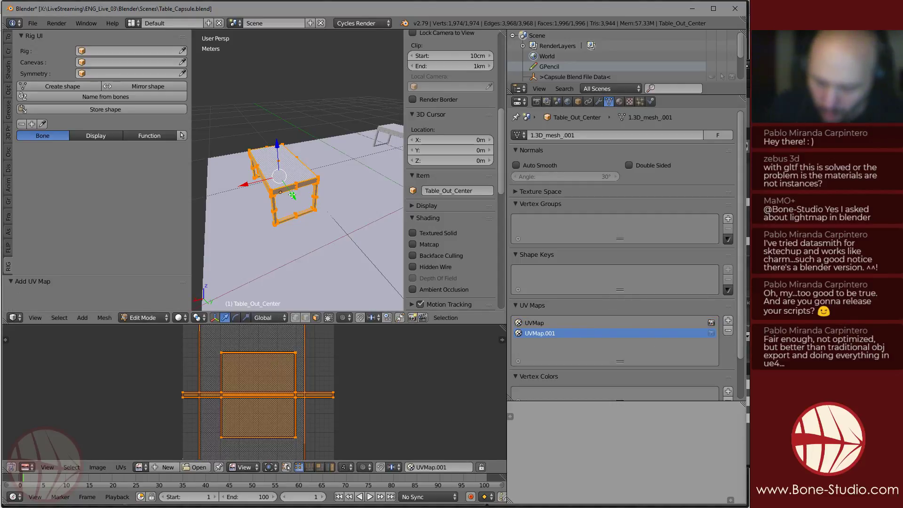
Unwrap the whole table into UVMap.001 with Smart UV Project at an angle limit of 66 and island margin 0.
{"action": "key", "text": "u"}
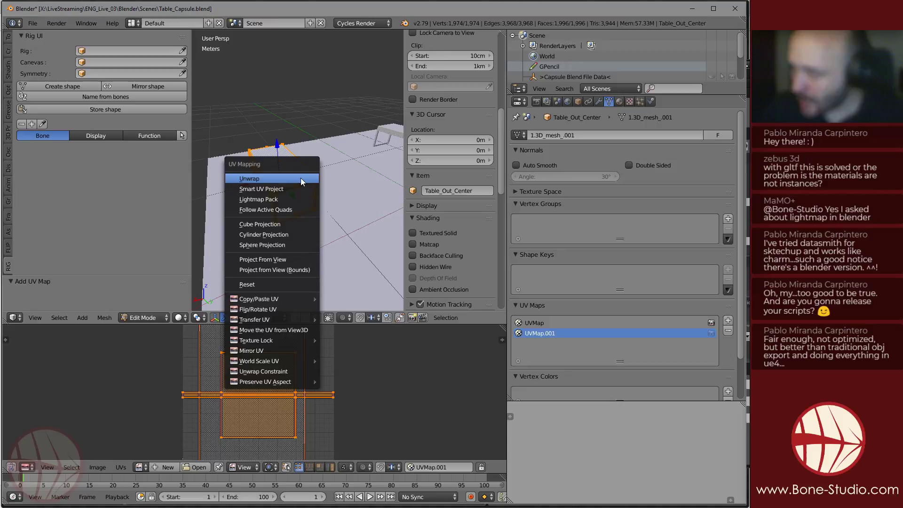
{"action": "left_click", "coordinate": [264, 189]}
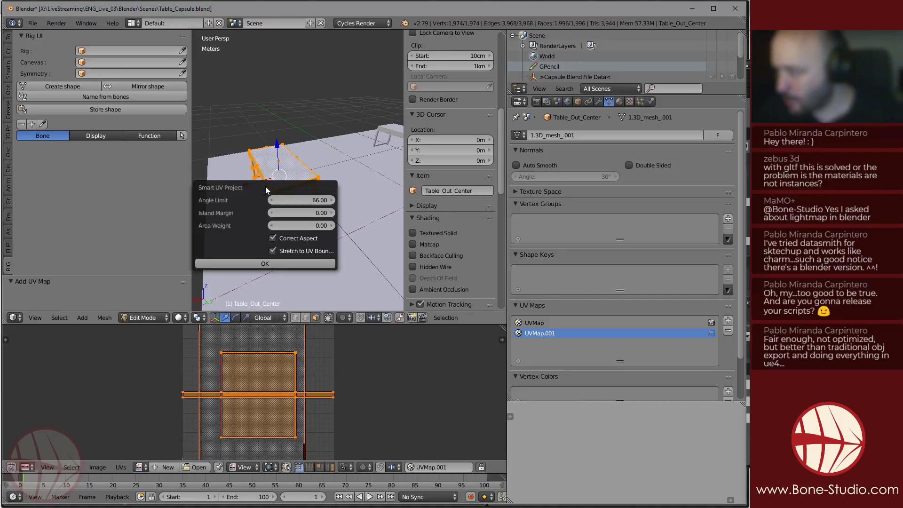
{"action": "left_click", "coordinate": [281, 262]}
{"action": "scroll", "coordinate": [278, 387], "scroll_direction": "down", "scroll_amount": 3}
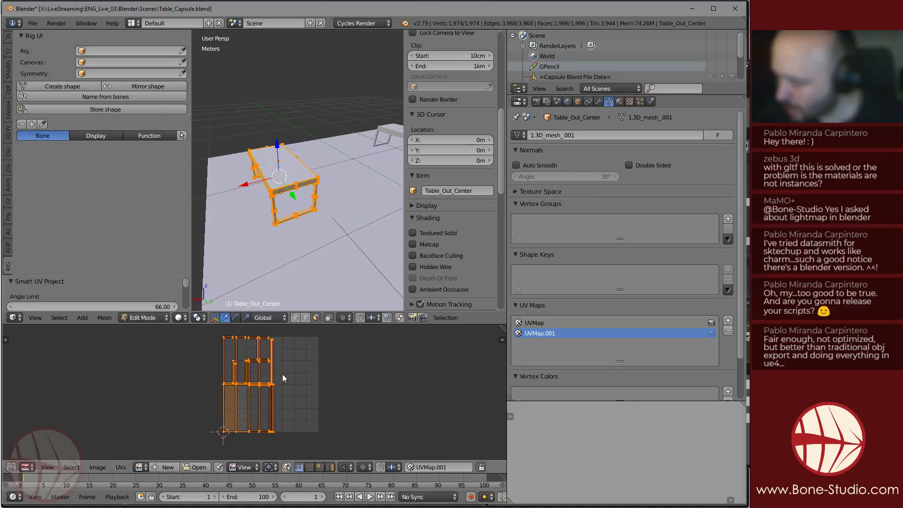
Pack the UV islands of UVMap.001 with rotation allowed and bring up the Pack Islands options.
{"action": "key", "text": "ctrl+a"}
{"action": "key", "text": "ctrl+p"}
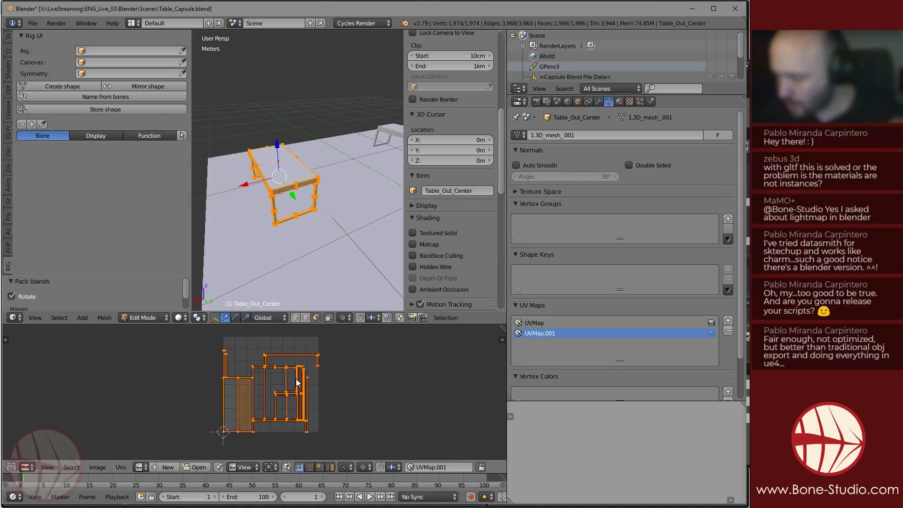
{"action": "key", "text": "n"}
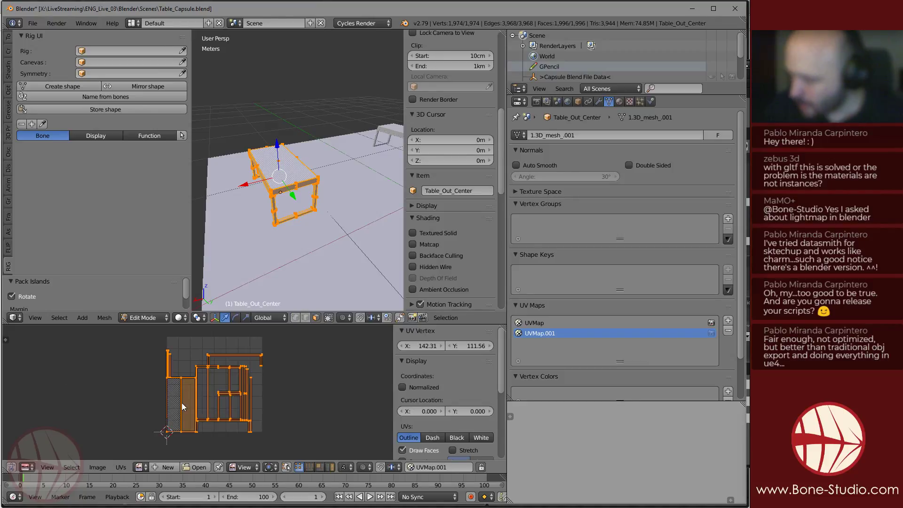
{"action": "key", "text": "n"}
{"action": "key", "text": "t"}
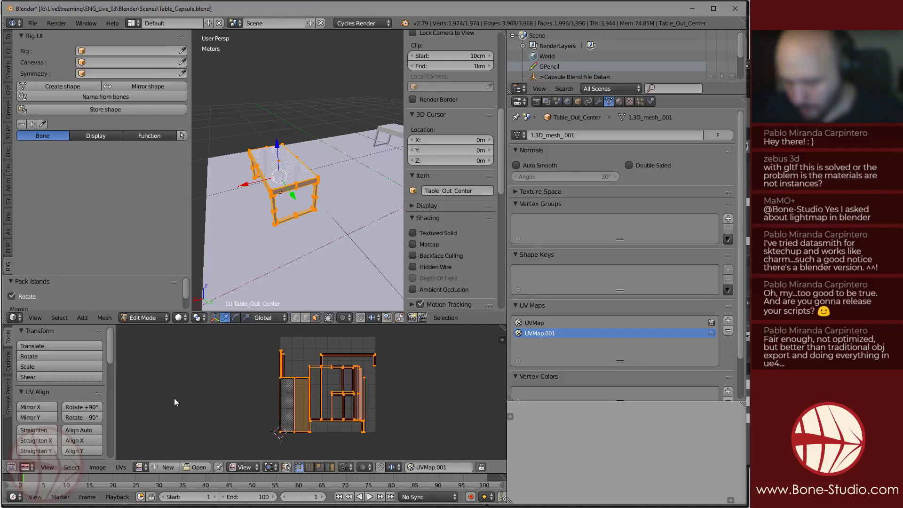
{"action": "key", "text": "t"}
{"action": "key", "text": "F6"}
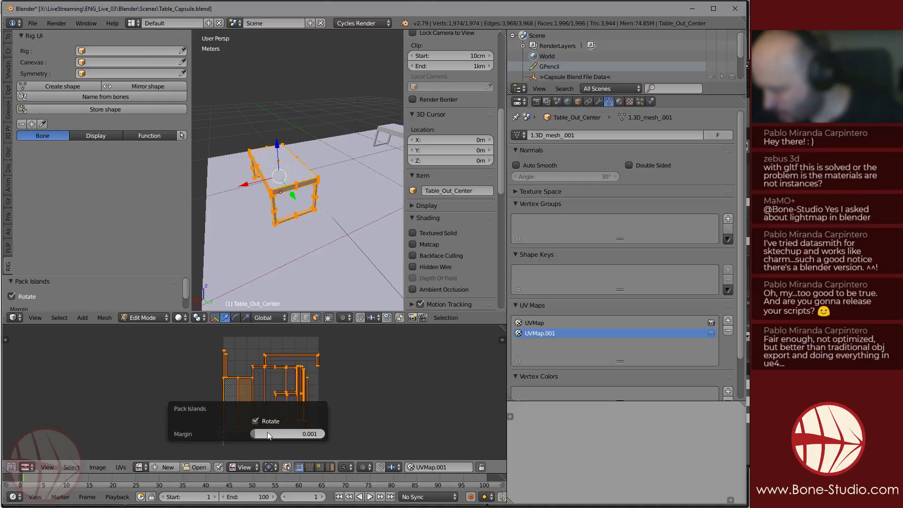
Try Pack Islands margins of 0.01 and 0.04.
{"action": "left_click", "coordinate": [295, 431]}
{"action": "key", "text": "Right"}
{"action": "key", "text": "Left"}
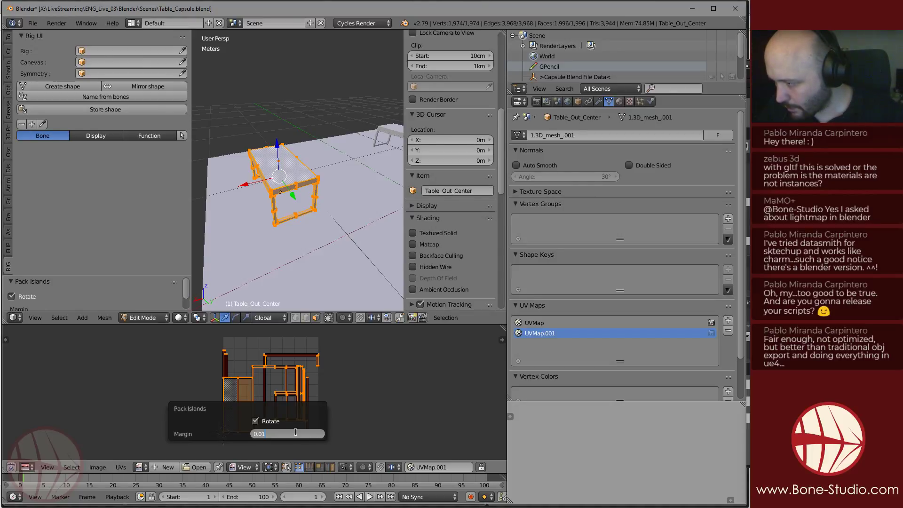
{"action": "key", "text": "Return"}
{"action": "left_click", "coordinate": [297, 432]}
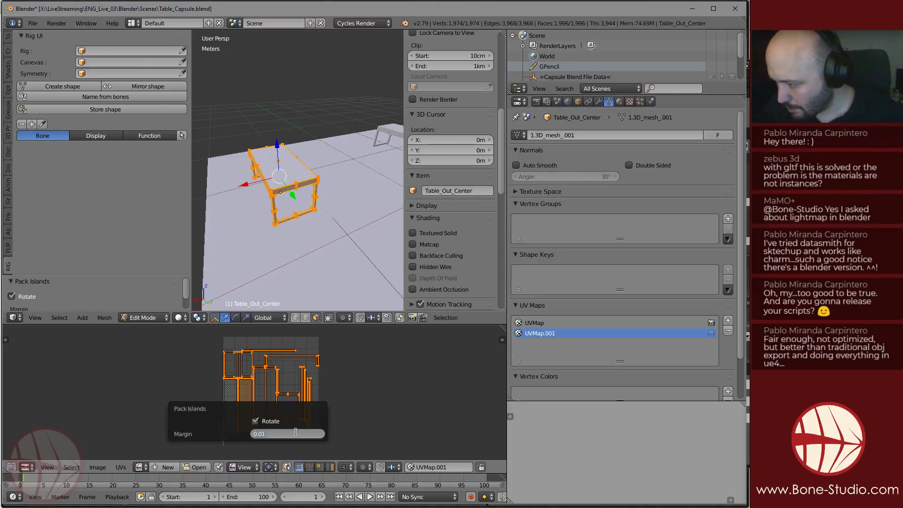
{"action": "type", "text": "0.04"}
{"action": "key", "text": "Return"}
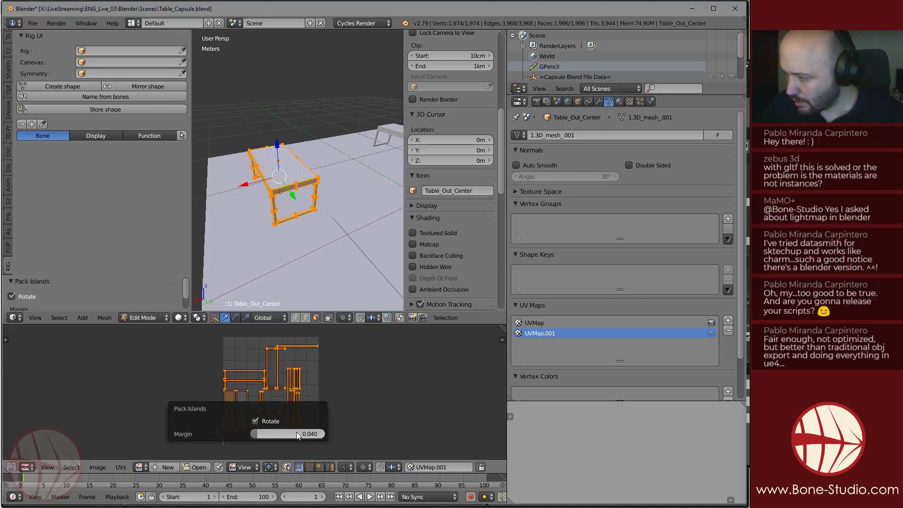
Set the Pack Islands margin to 0.1 and inspect the spacing between the packed islands up close.
{"action": "left_click", "coordinate": [296, 432]}
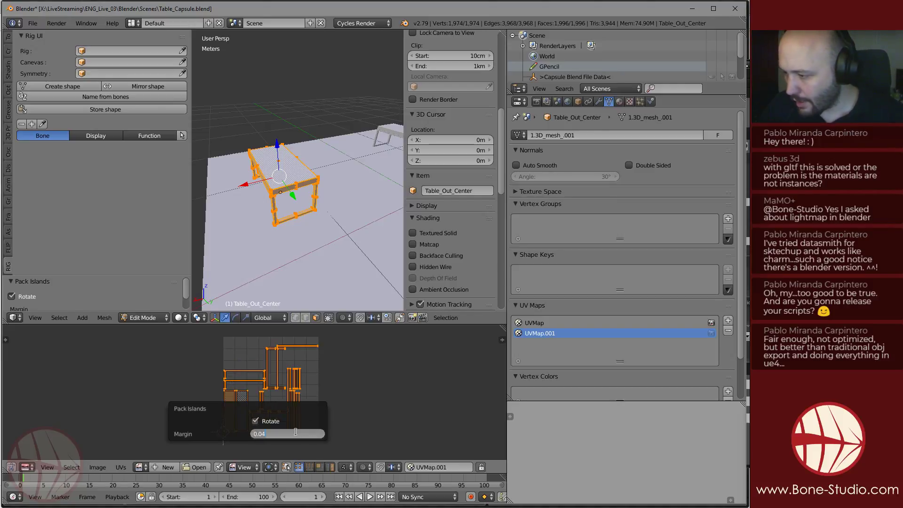
{"action": "key", "text": "Delete"}
{"action": "key", "text": "Delete"}
{"action": "type", "text": "1"}
{"action": "key", "text": "Return"}
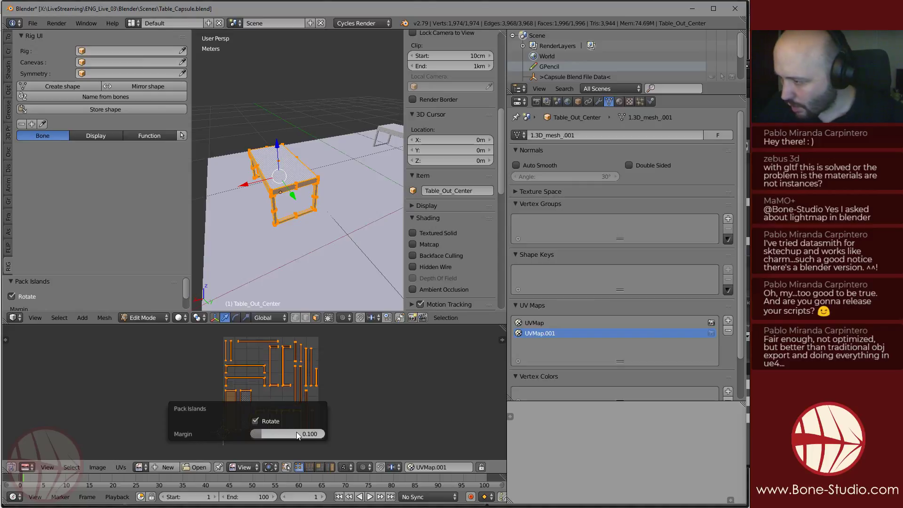
{"action": "left_click", "coordinate": [380, 376]}
{"action": "scroll", "coordinate": [373, 386], "scroll_direction": "up", "scroll_amount": 6}
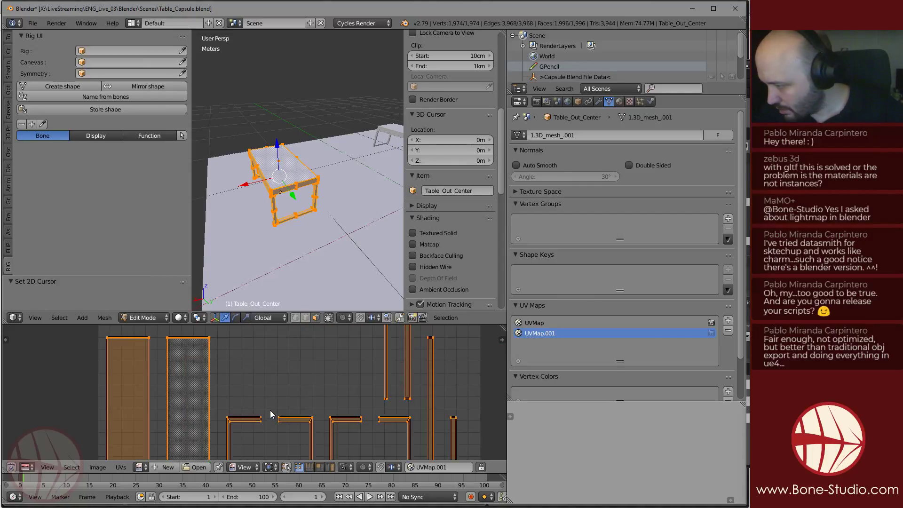
{"action": "middle_click_drag", "start_coordinate": [373, 386], "coordinate": [320, 399]}
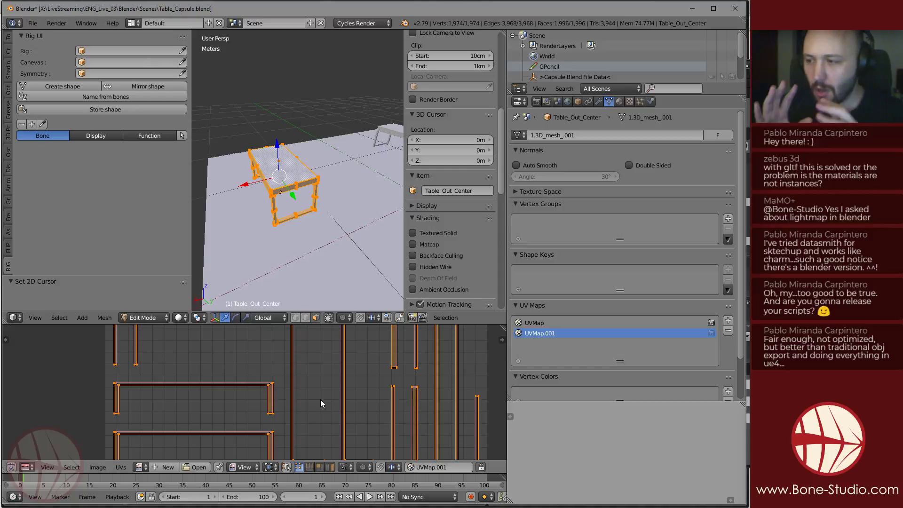
Examine the spacing between the packed islands across the whole UVMap.001 layout.
{"action": "scroll", "coordinate": [320, 400], "scroll_direction": "down", "scroll_amount": 4}
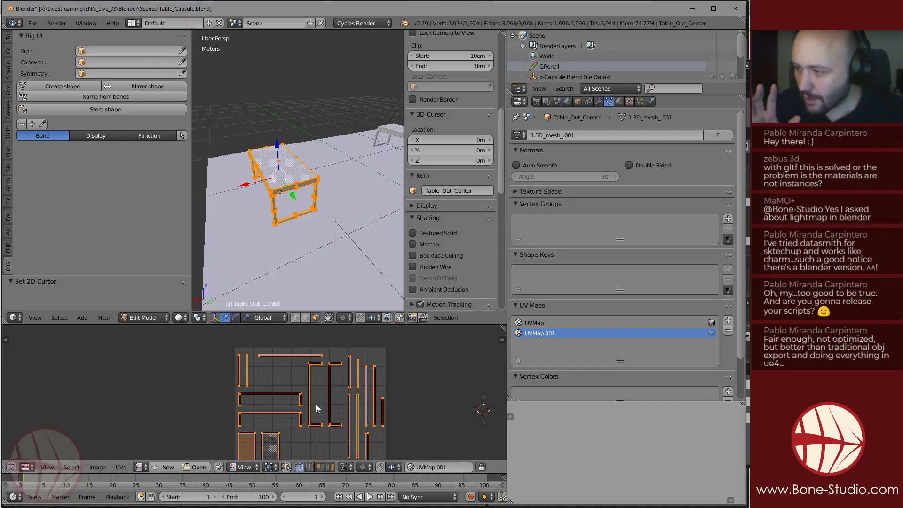
{"action": "middle_click_drag", "start_coordinate": [323, 403], "coordinate": [324, 383]}
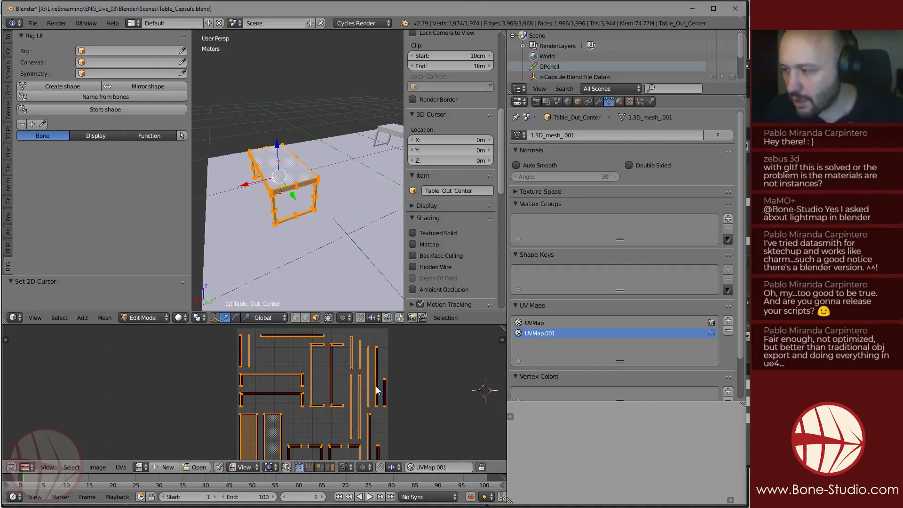
{"action": "scroll", "coordinate": [253, 340], "scroll_direction": "up", "scroll_amount": 5}
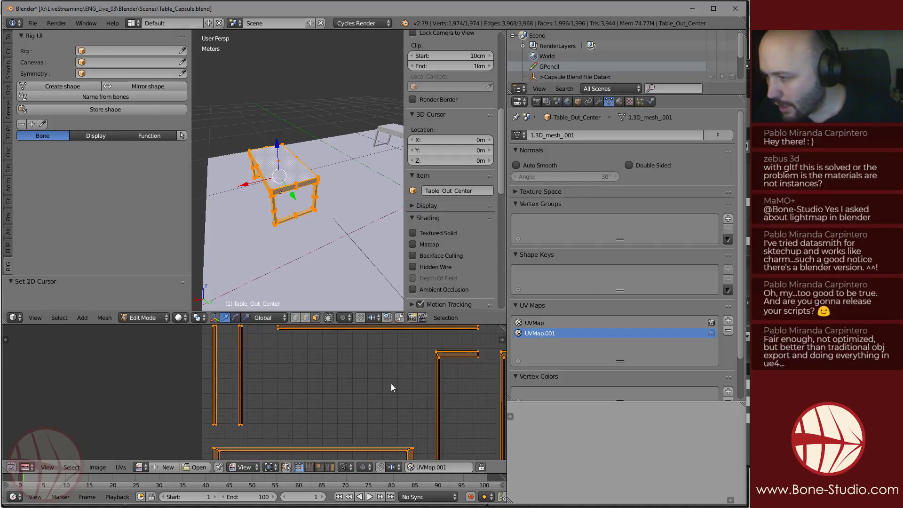
{"action": "scroll", "coordinate": [368, 417], "scroll_direction": "down", "scroll_amount": 3}
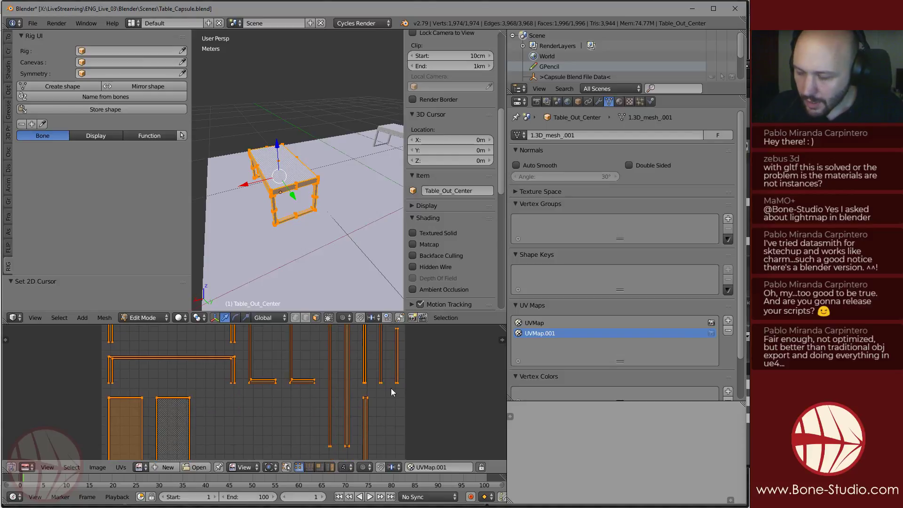
{"action": "middle_click_drag", "start_coordinate": [283, 458], "coordinate": [336, 393]}
{"action": "scroll", "coordinate": [333, 399], "scroll_direction": "down", "scroll_amount": 1}
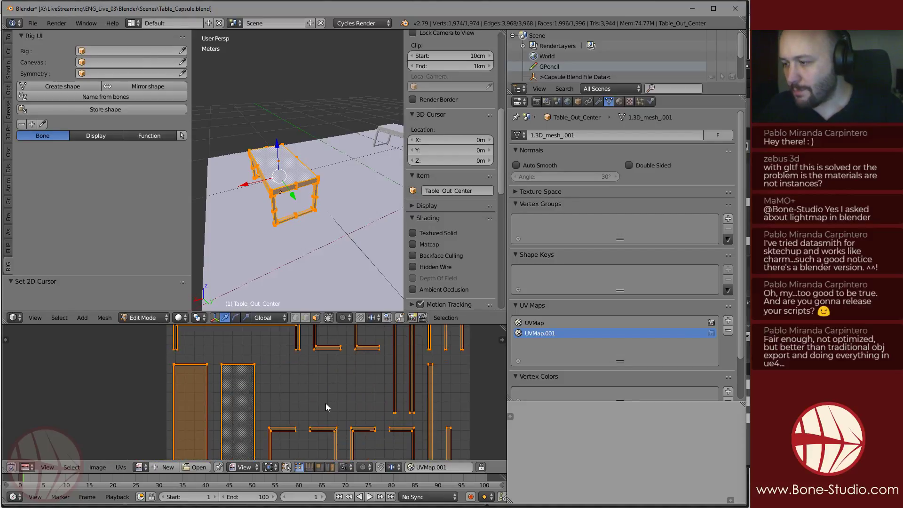
{"action": "scroll", "coordinate": [326, 404], "scroll_direction": "down", "scroll_amount": 2}
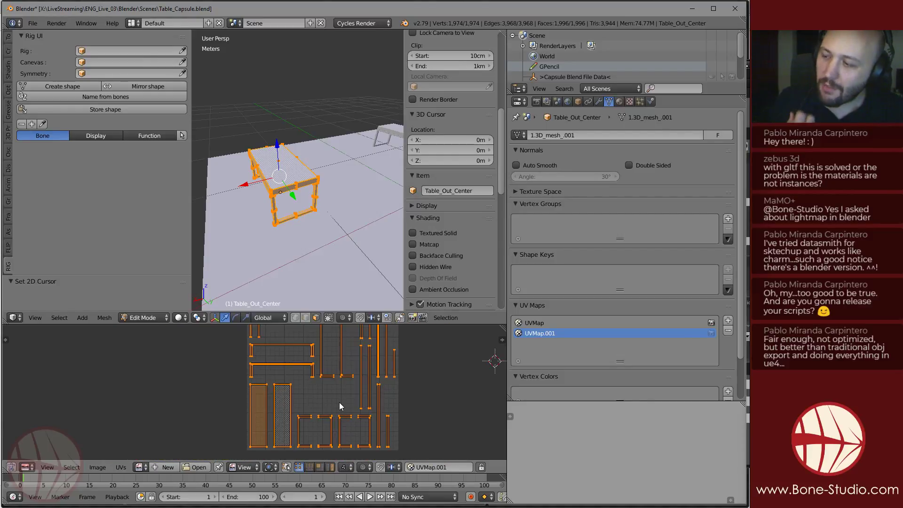
{"action": "scroll", "coordinate": [339, 401], "scroll_direction": "down", "scroll_amount": 1}
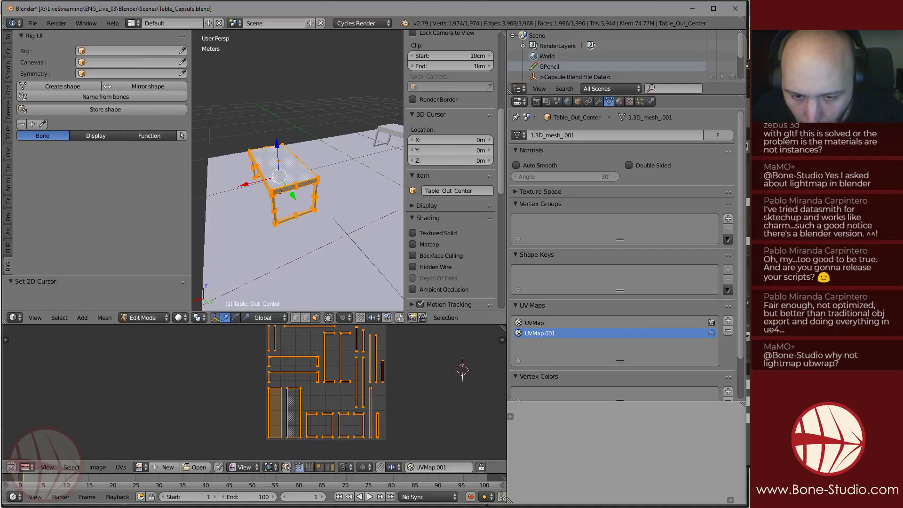
Add a third UV map to Table_Out_Center, select it and make it the active render map.
{"action": "left_click", "coordinate": [728, 320]}
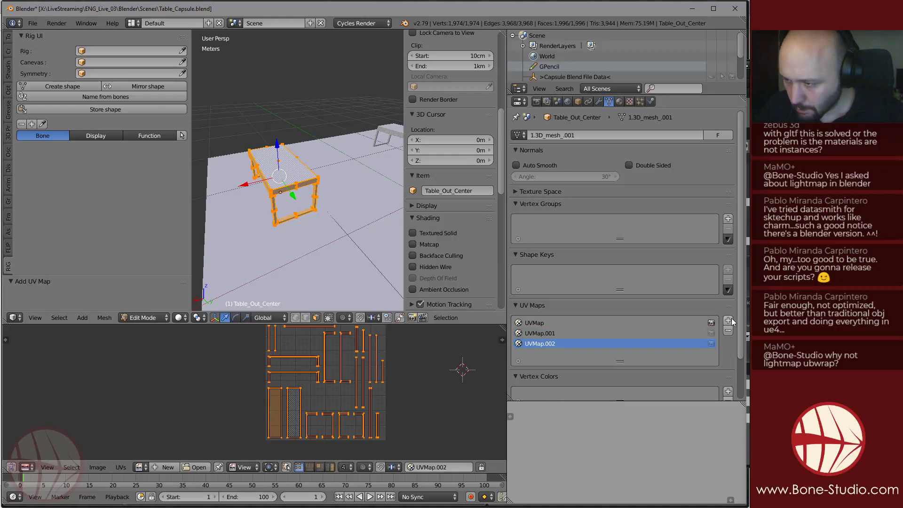
{"action": "left_click", "coordinate": [712, 323]}
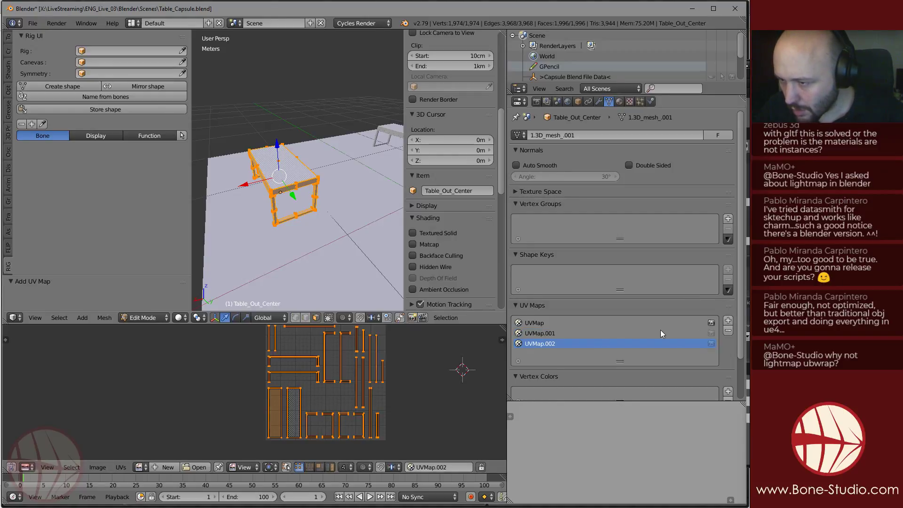
{"action": "left_click", "coordinate": [556, 323]}
{"action": "left_click", "coordinate": [549, 344]}
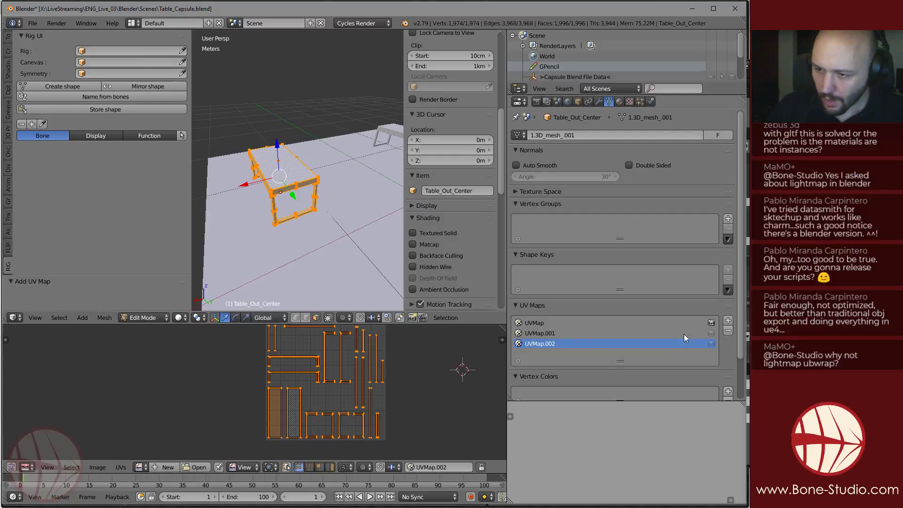
Unwrap the whole table into UVMap.002 with Lightmap Pack at image size 512, pack quality 12 and margin 0.10, and inspect the layout.
{"action": "key", "text": "a"}
{"action": "key", "text": "u"}
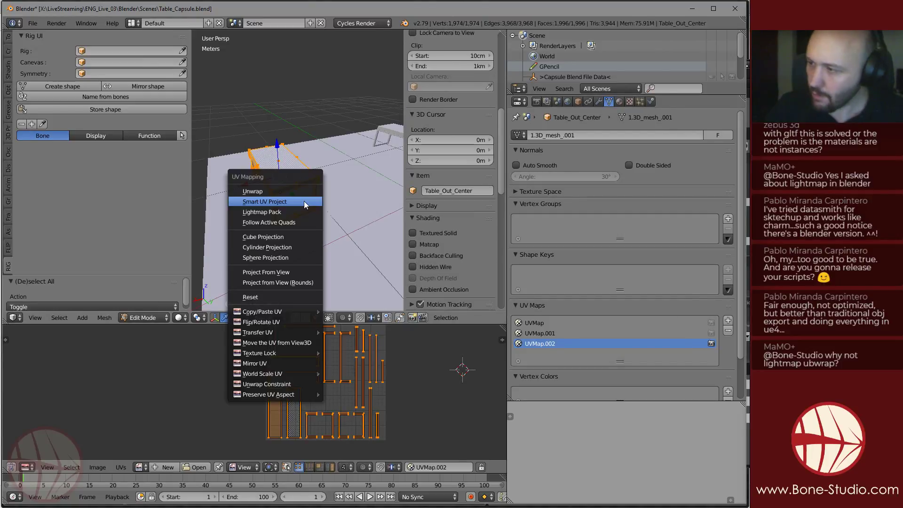
{"action": "left_click", "coordinate": [281, 212]}
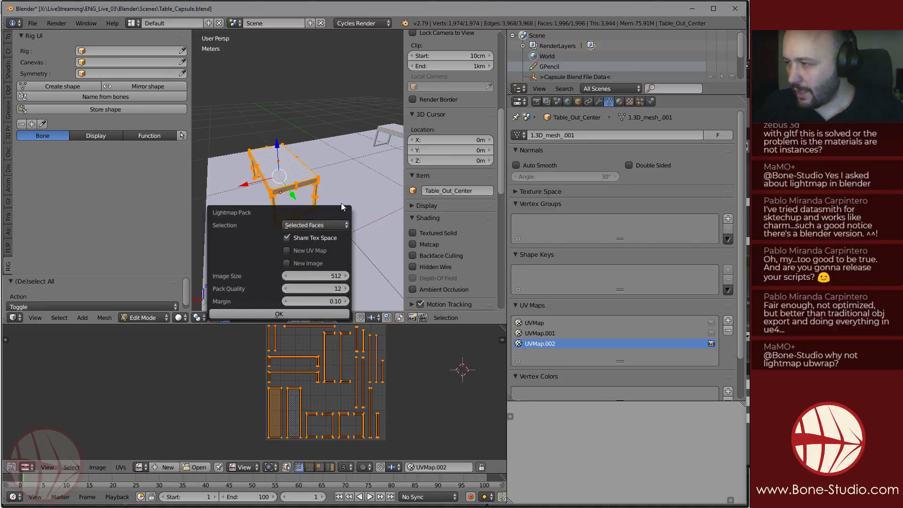
{"action": "left_click", "coordinate": [270, 314]}
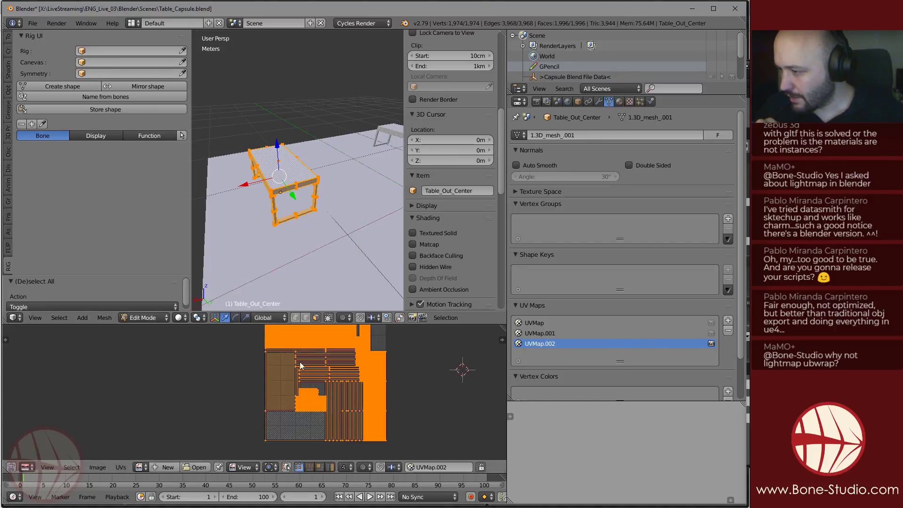
{"action": "scroll", "coordinate": [345, 380], "scroll_direction": "up", "scroll_amount": 5}
{"action": "scroll", "coordinate": [253, 371], "scroll_direction": "down", "scroll_amount": 5}
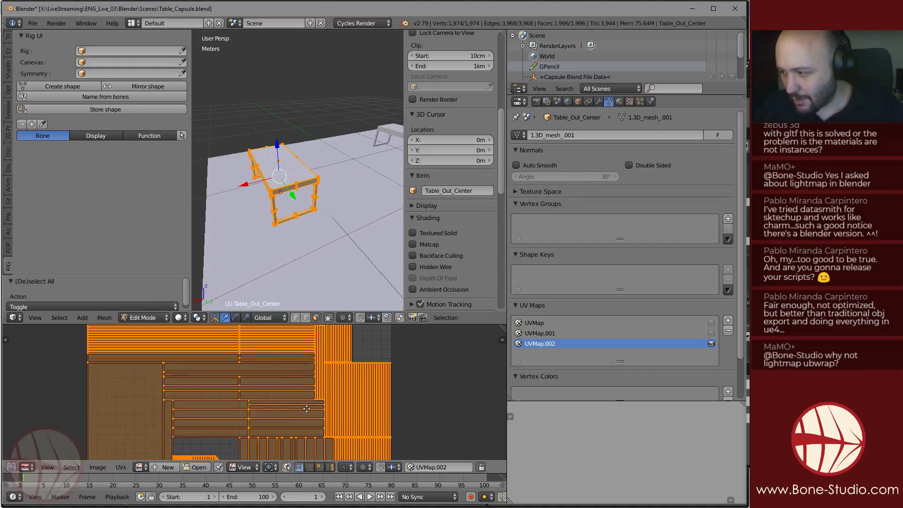
{"action": "key", "text": "F6"}
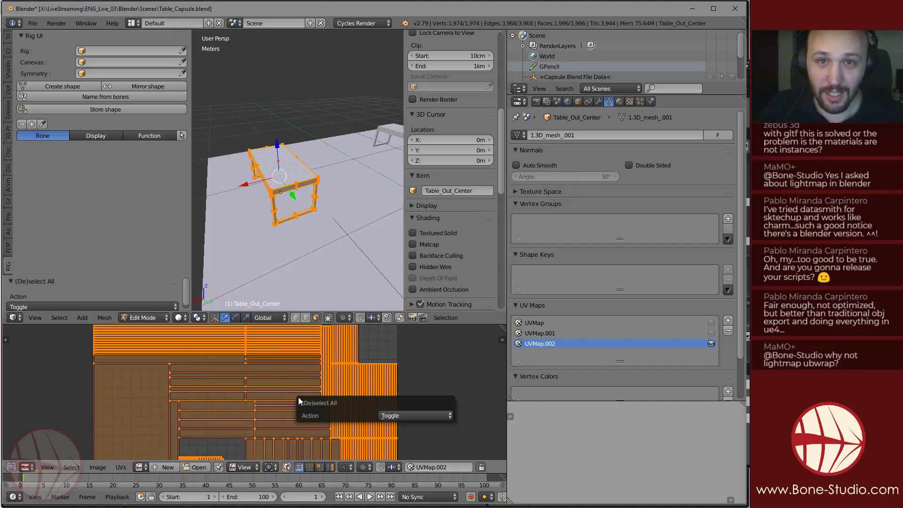
{"action": "middle_click_drag", "start_coordinate": [299, 376], "coordinate": [306, 374]}
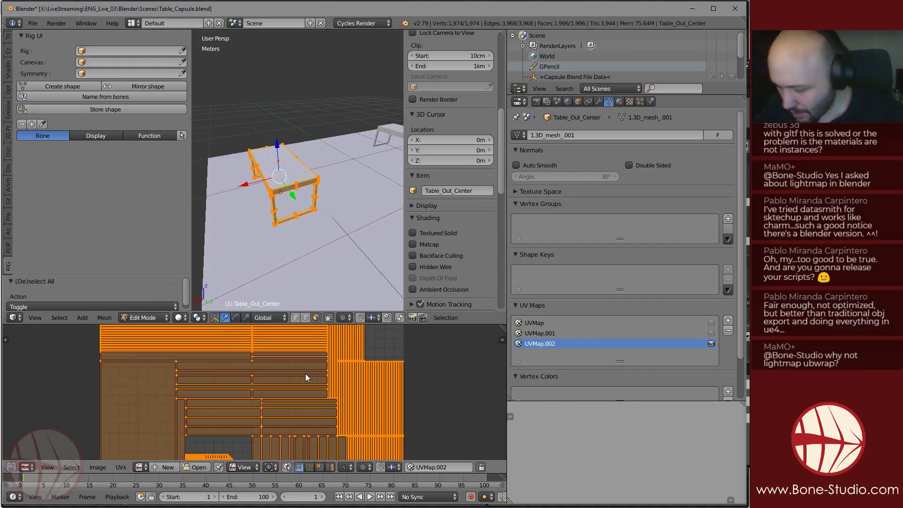
Select all UVs of UVMap.002, pack its islands with rotation allowed, and inspect the separate faces up close.
{"action": "key", "text": "ctrl+a"}
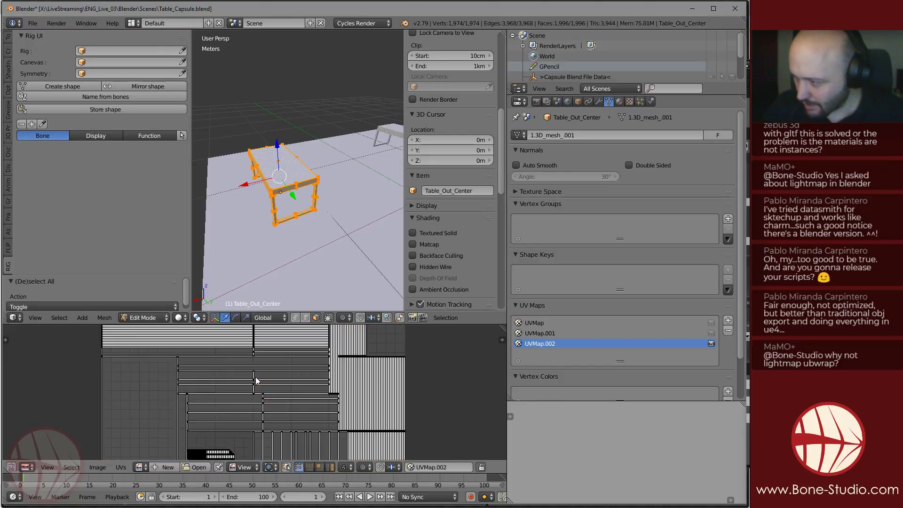
{"action": "key", "text": "ctrl+p"}
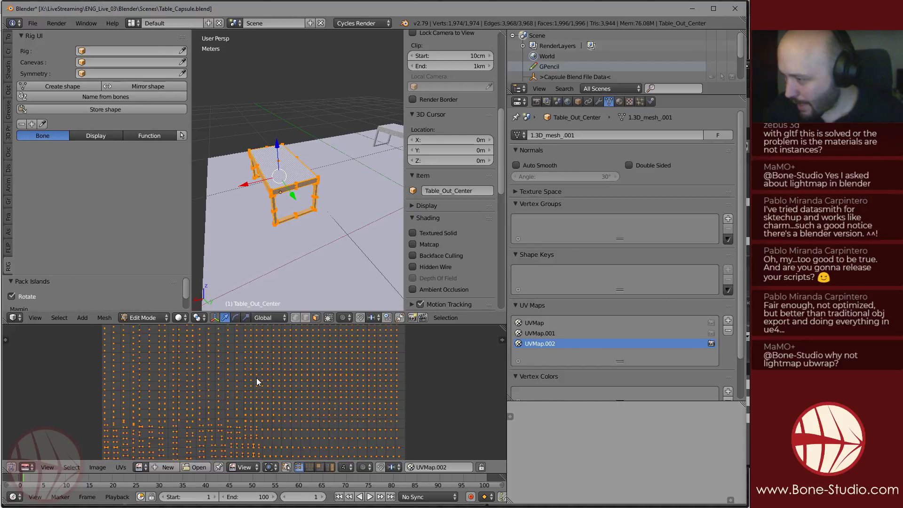
{"action": "scroll", "coordinate": [233, 434], "scroll_direction": "down", "scroll_amount": 4}
{"action": "scroll", "coordinate": [232, 434], "scroll_direction": "up", "scroll_amount": 10}
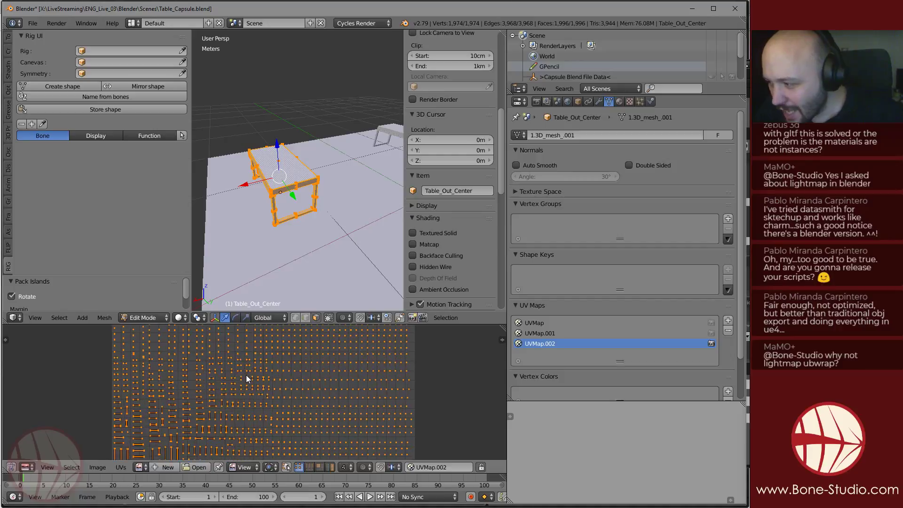
{"action": "scroll", "coordinate": [240, 387], "scroll_direction": "up", "scroll_amount": 1}
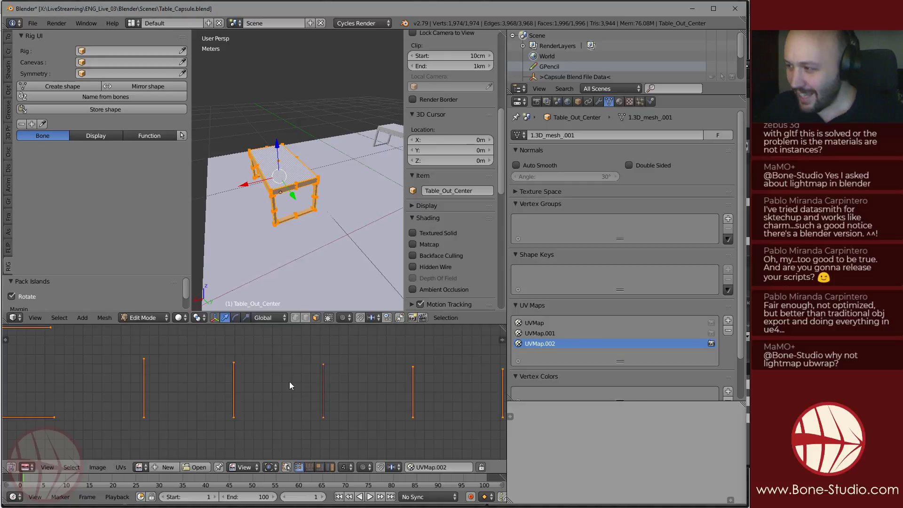
Discard the Lightmap Pack test by removing UVMap.002 from Table_Out_Center.
{"action": "key", "text": "u"}
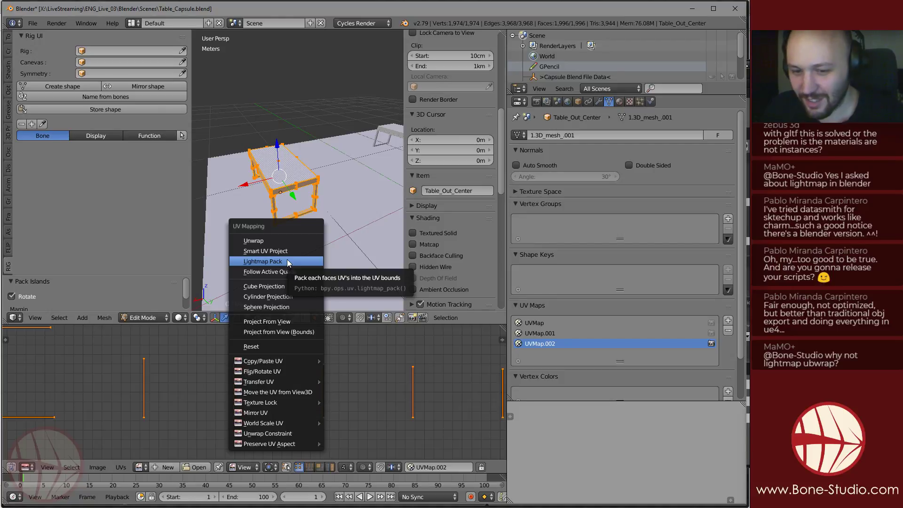
{"action": "left_click", "coordinate": [287, 261]}
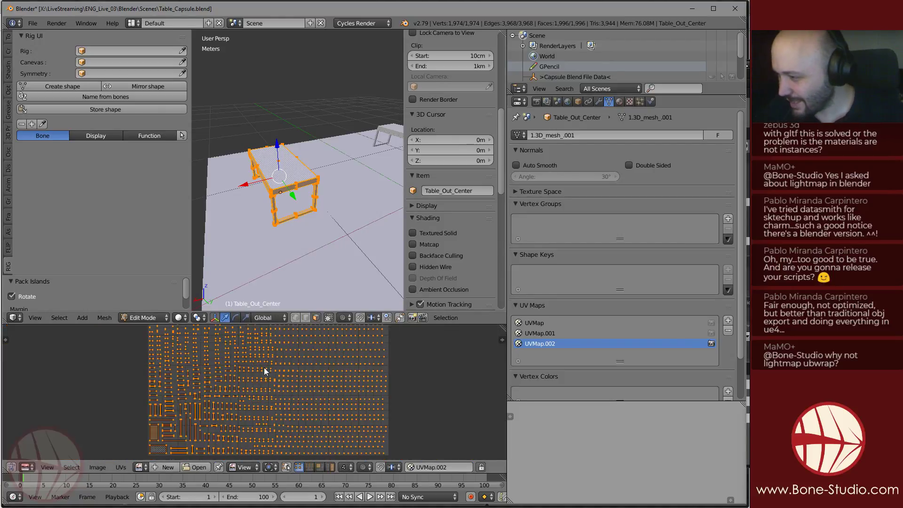
{"action": "middle_click_drag", "start_coordinate": [276, 354], "coordinate": [321, 328]}
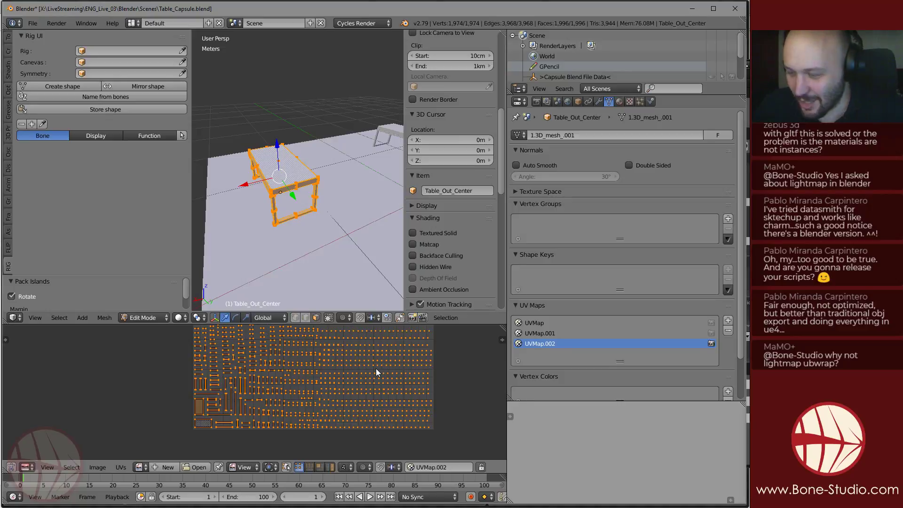
{"action": "left_click", "coordinate": [728, 331]}
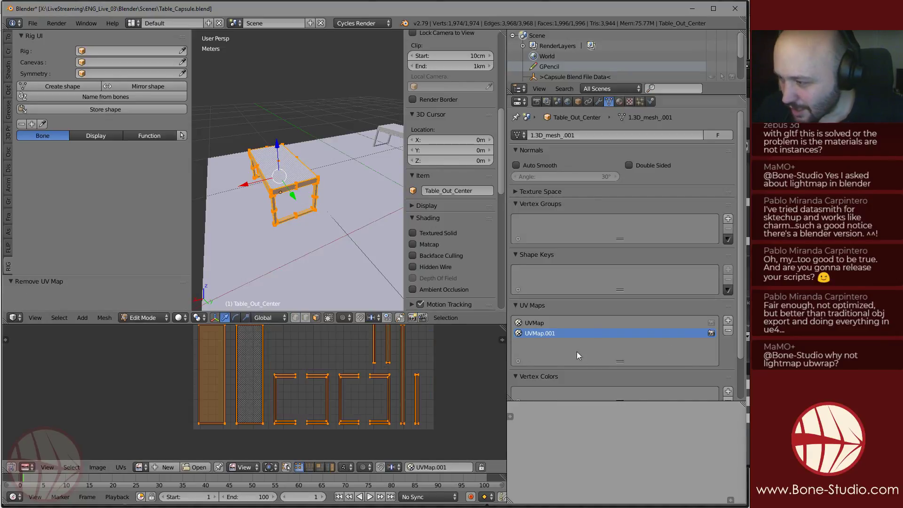
Examine the tabletop islands and their border corners in UVMap.001 up close, then the full layout.
{"action": "middle_click_drag", "start_coordinate": [224, 372], "coordinate": [223, 435]}
{"action": "scroll", "coordinate": [335, 378], "scroll_direction": "up", "scroll_amount": 10}
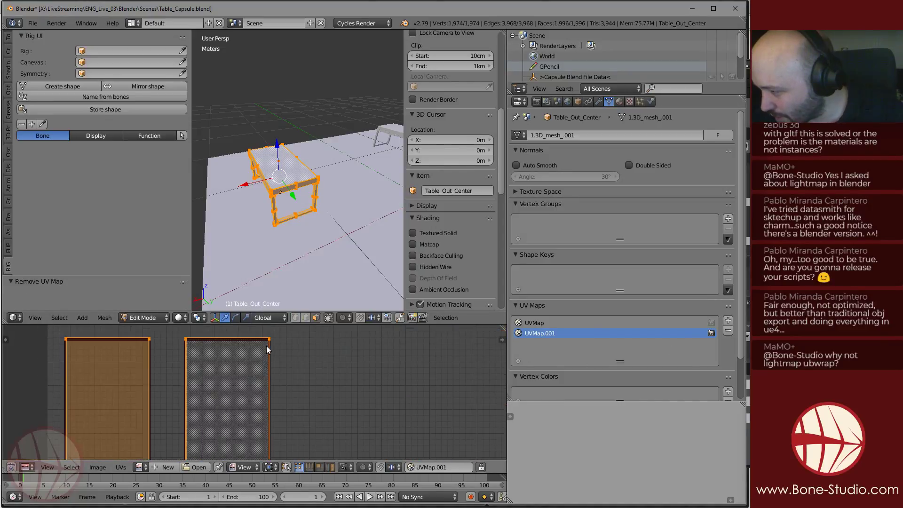
{"action": "scroll", "coordinate": [326, 385], "scroll_direction": "down", "scroll_amount": 5}
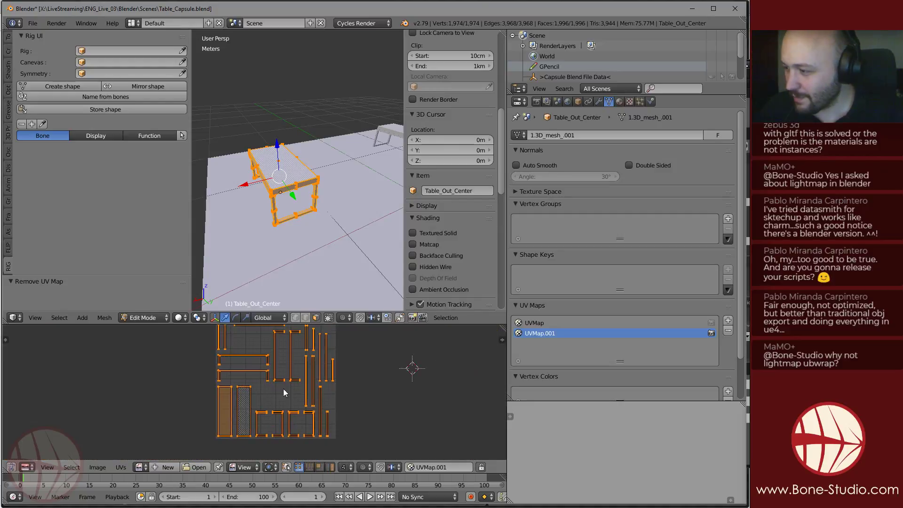
{"action": "scroll", "coordinate": [283, 389], "scroll_direction": "up", "scroll_amount": 8}
{"action": "scroll", "coordinate": [329, 402], "scroll_direction": "up", "scroll_amount": 1}
{"action": "middle_click_drag", "start_coordinate": [350, 457], "coordinate": [349, 390]}
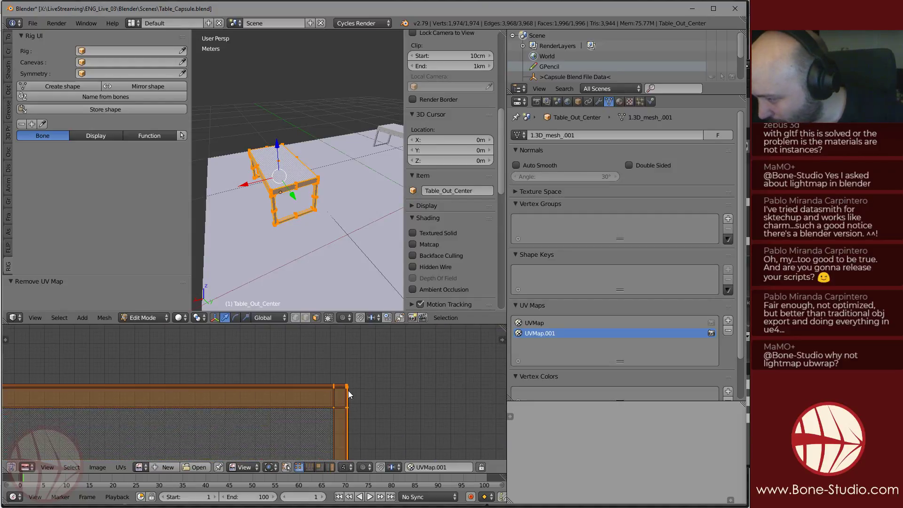
{"action": "scroll", "coordinate": [344, 387], "scroll_direction": "up", "scroll_amount": 6}
{"action": "scroll", "coordinate": [343, 386], "scroll_direction": "down", "scroll_amount": 7}
{"action": "scroll", "coordinate": [343, 387], "scroll_direction": "down", "scroll_amount": 6}
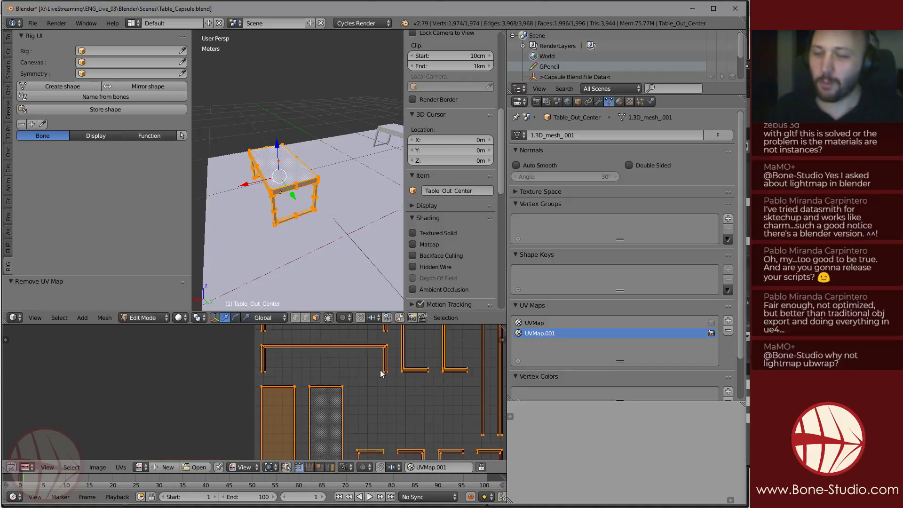
{"action": "middle_click_drag", "start_coordinate": [389, 385], "coordinate": [346, 402]}
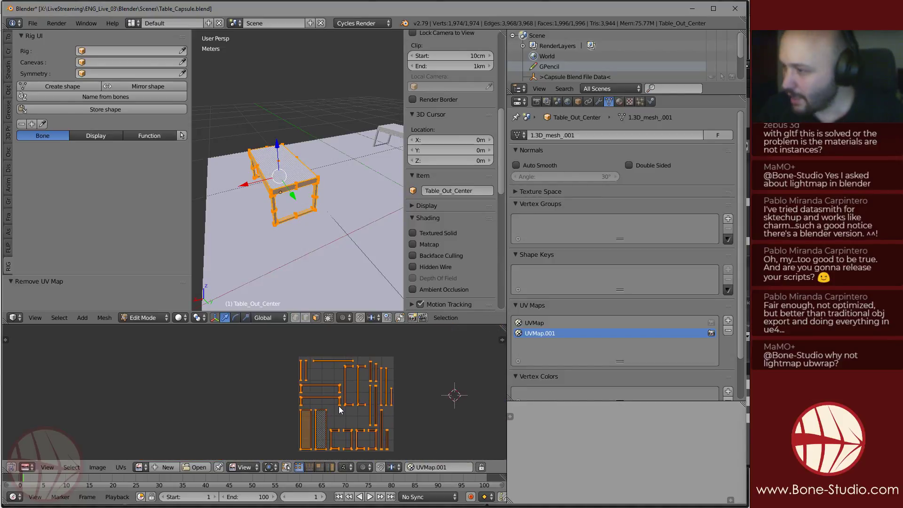
Leave Edit Mode, select Table_Center and add a second UV map to it.
{"action": "key", "text": "Tab"}
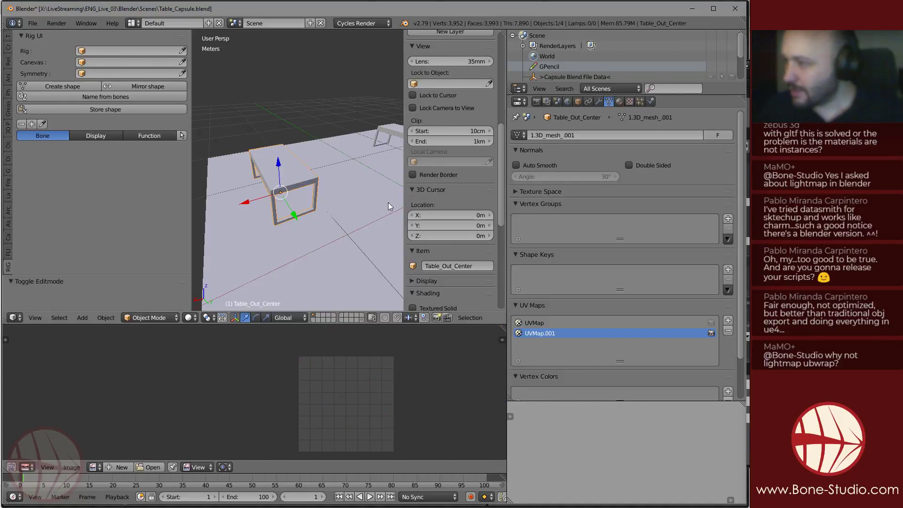
{"action": "middle_click_drag", "start_coordinate": [388, 203], "coordinate": [329, 207]}
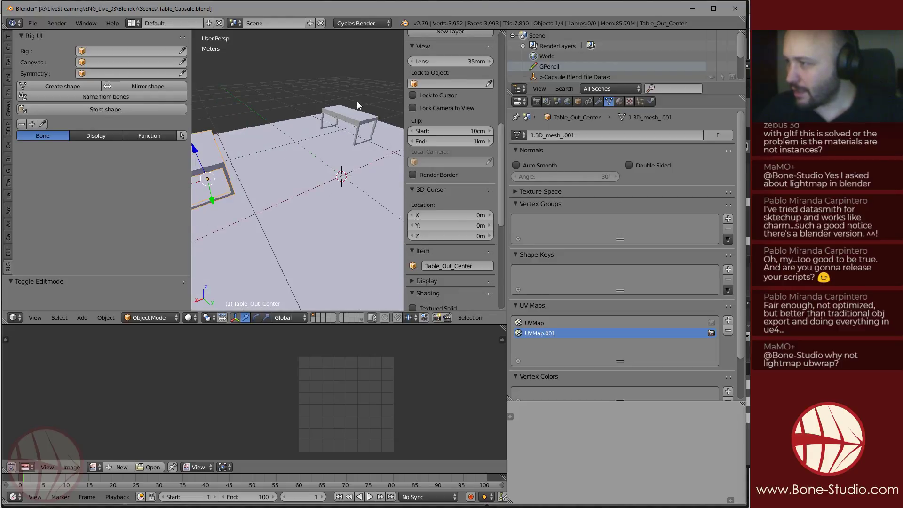
{"action": "right_click", "coordinate": [357, 103]}
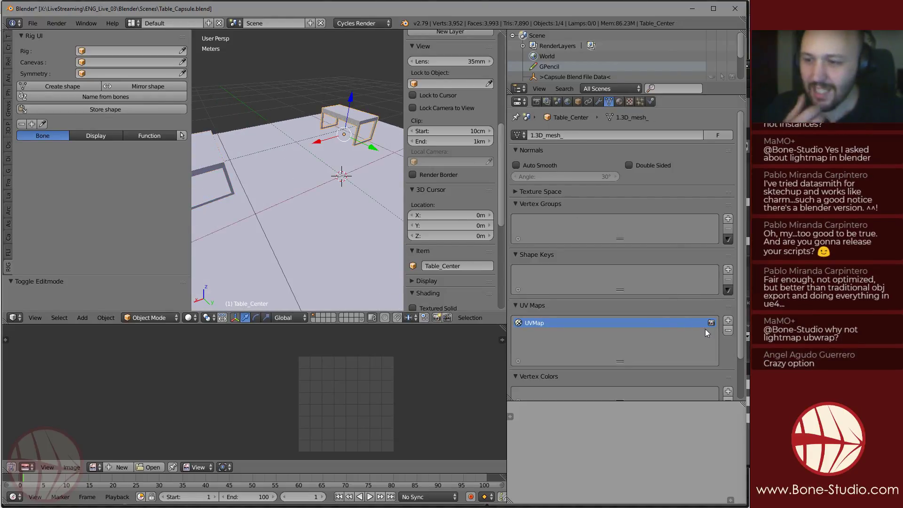
{"action": "left_click", "coordinate": [729, 321]}
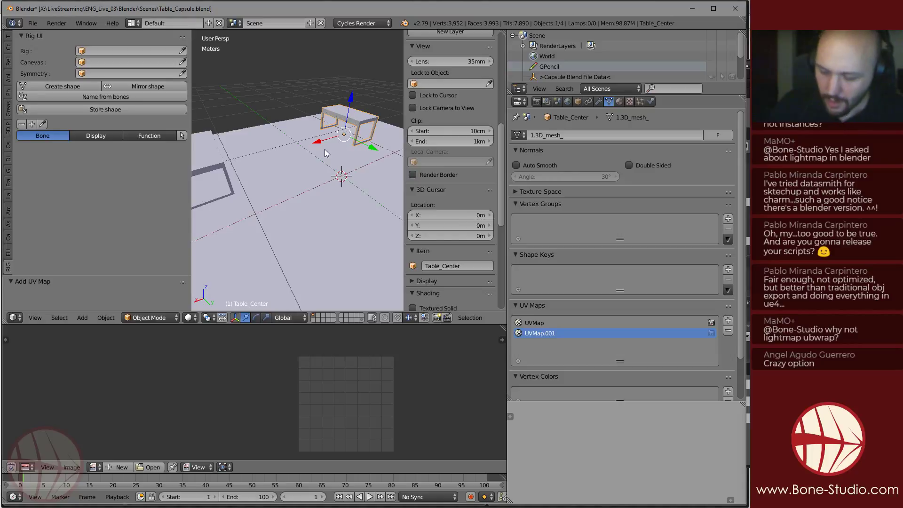
Make UVMap.001 Table_Center's render map and unwrap the whole mesh with Smart UV Project at angle limit 66 and island margin 0.
{"action": "key", "text": "Tab"}
{"action": "key", "text": "a"}
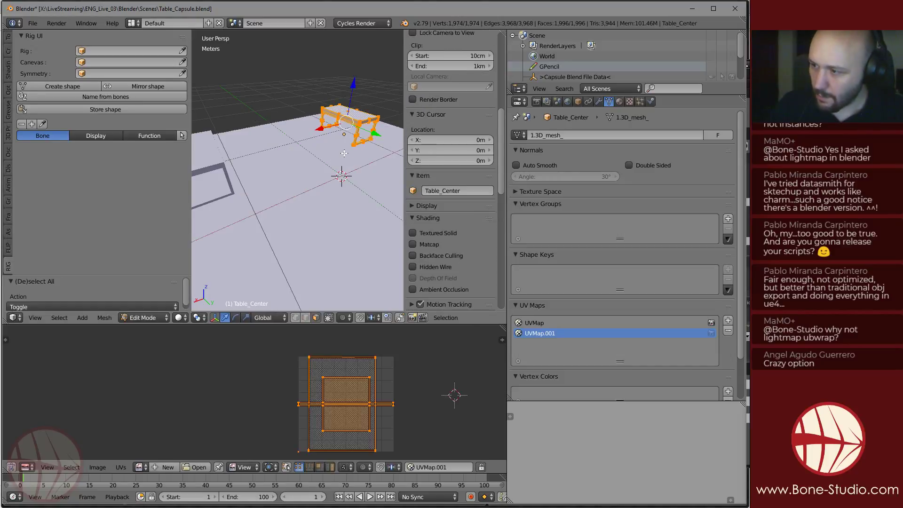
{"action": "left_click", "coordinate": [713, 333]}
{"action": "key", "text": "u"}
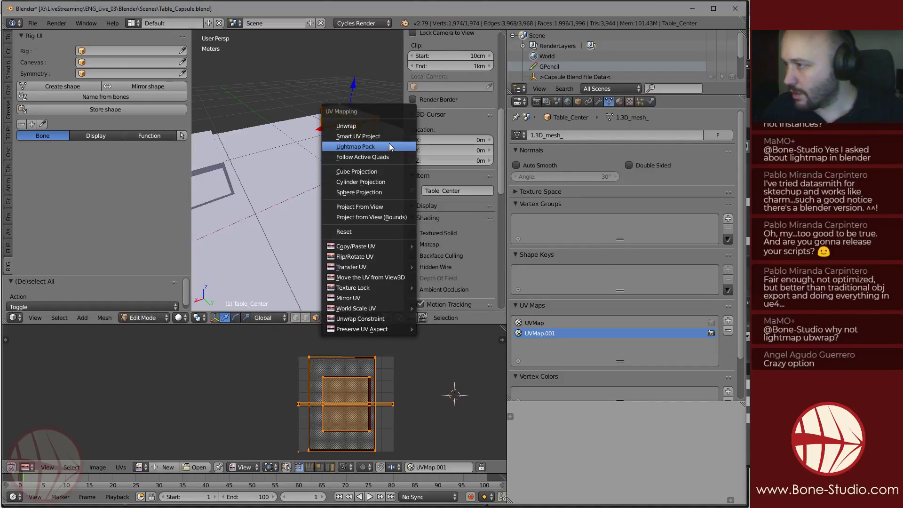
{"action": "left_click", "coordinate": [382, 137]}
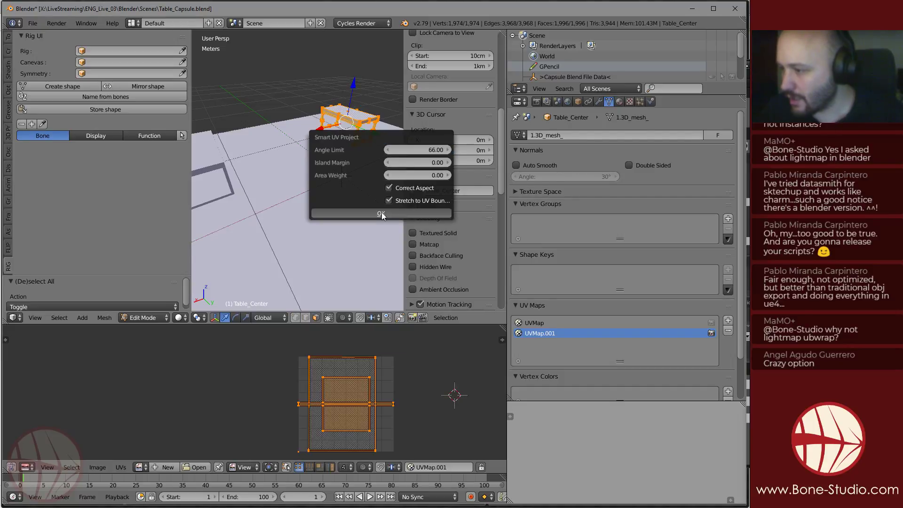
{"action": "left_click", "coordinate": [382, 212]}
Pack all UV islands of Table_Center with rotation allowed, leave Edit Mode and save over the existing Table_Capsule.blend.
{"action": "middle_click_drag", "start_coordinate": [358, 393], "coordinate": [351, 382]}
{"action": "key", "text": "a"}
{"action": "key", "text": "a"}
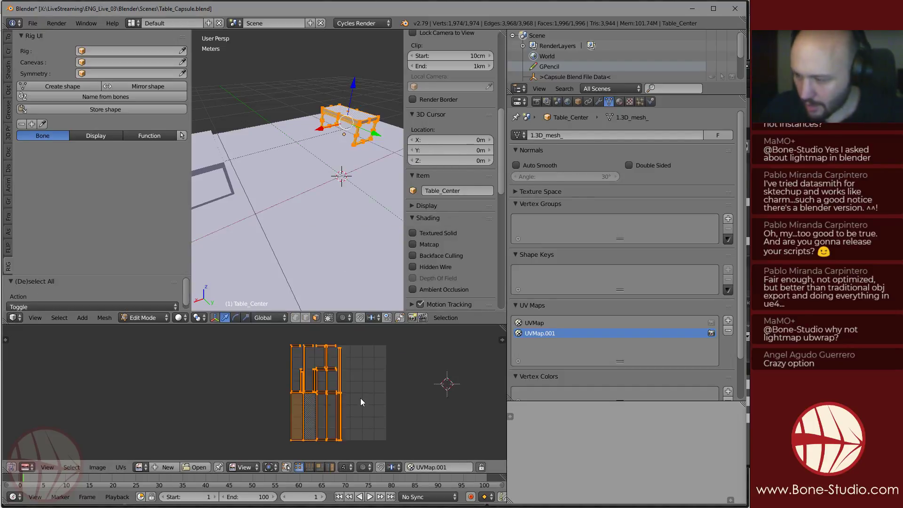
{"action": "key", "text": "ctrl+p"}
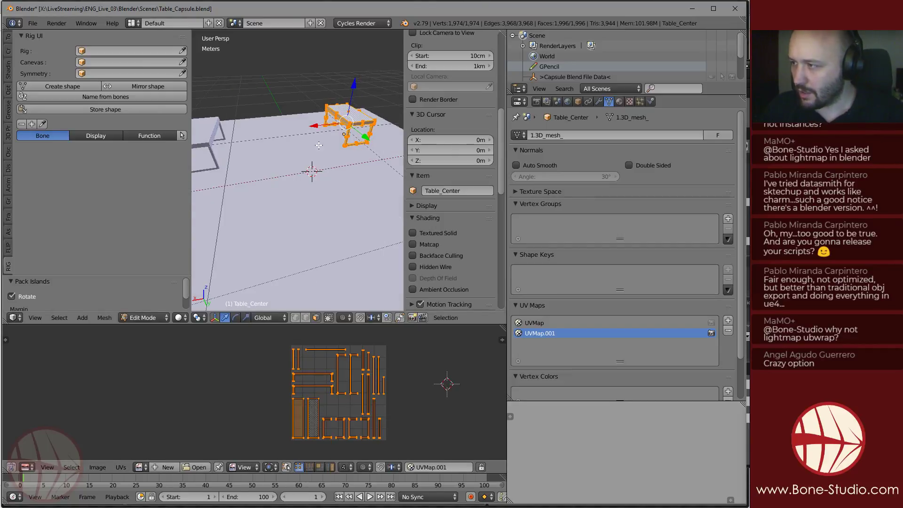
{"action": "key", "text": "Tab"}
{"action": "mouse_move", "coordinate": [264, 178]}
{"action": "middle_mouse_down"}
{"action": "mouse_move", "coordinate": [264, 199]}
{"action": "mouse_move", "coordinate": [277, 176]}
{"action": "middle_mouse_up"}
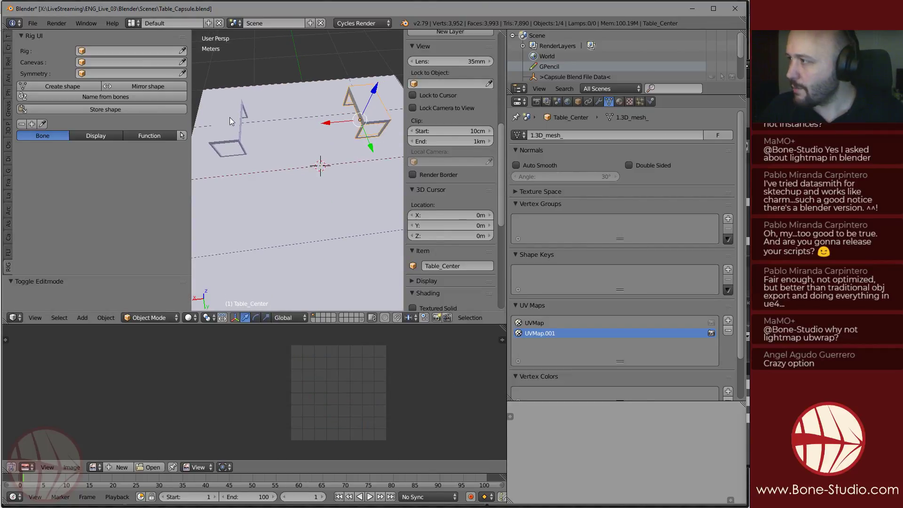
{"action": "key", "text": "ctrl+s"}
{"action": "left_click", "coordinate": [298, 146]}
Bring up the export add-on's settings with the object export list for Table_Center and Table_Out_Center.
{"action": "scroll", "coordinate": [9, 45], "scroll_direction": "up", "scroll_amount": 1}
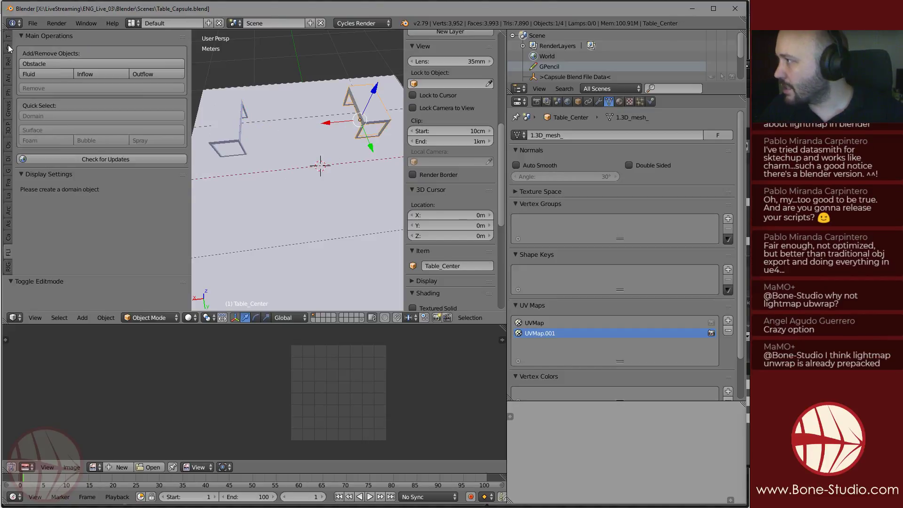
{"action": "scroll", "coordinate": [9, 47], "scroll_direction": "up", "scroll_amount": 10}
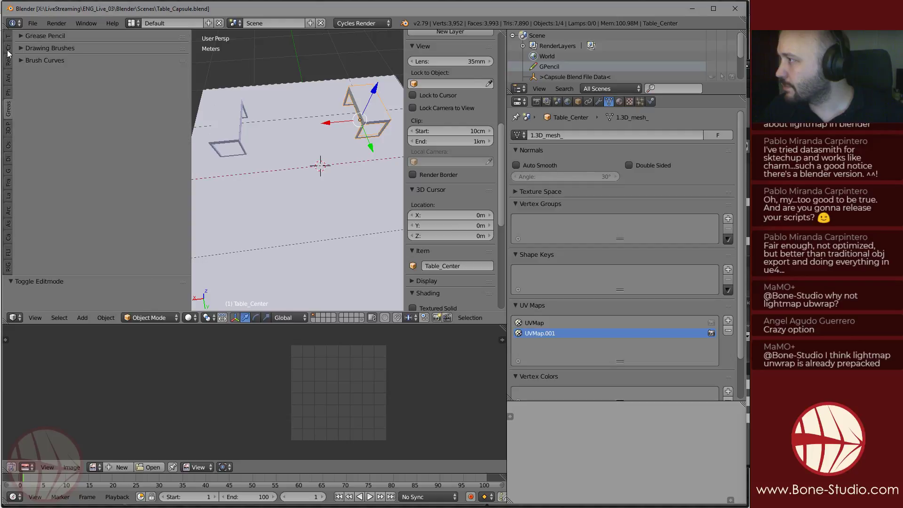
{"action": "scroll", "coordinate": [7, 51], "scroll_direction": "up", "scroll_amount": 2}
{"action": "scroll", "coordinate": [6, 78], "scroll_direction": "down", "scroll_amount": 11}
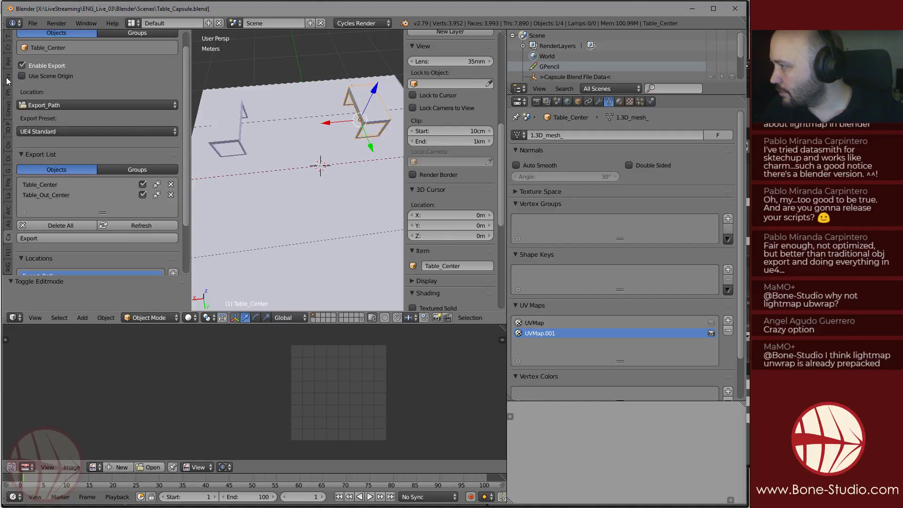
{"action": "left_click_drag", "start_coordinate": [190, 140], "coordinate": [182, 140]}
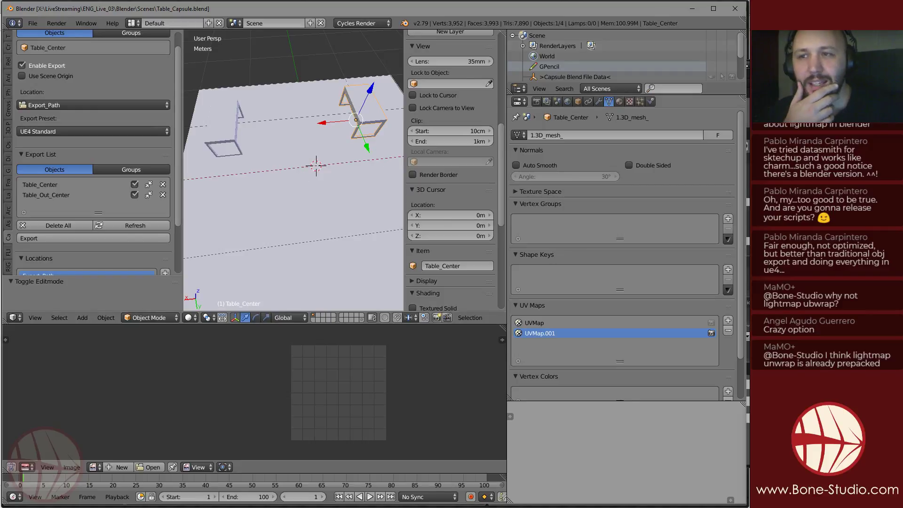
Switch to Unreal Editor, close the Table_Center mesh editor and open the Prop folder in the Content Browser.
{"action": "key", "text": "alt+Tab"}
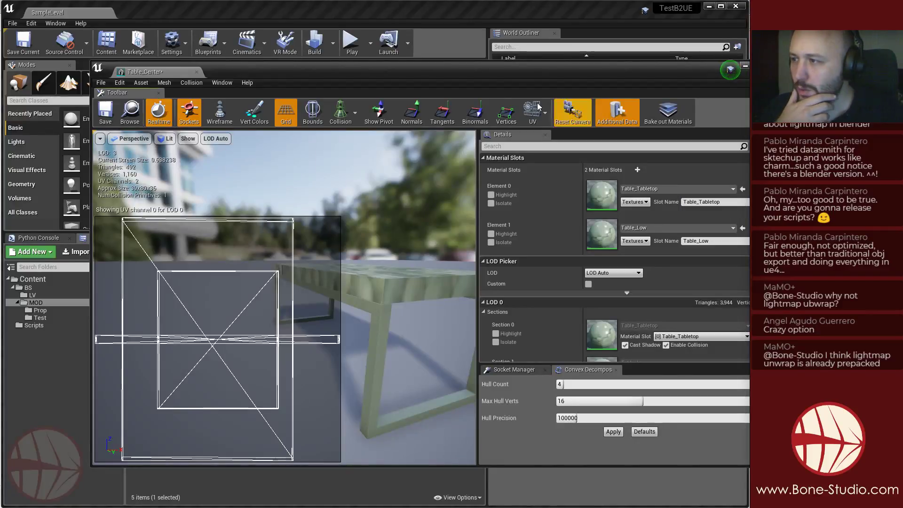
{"action": "left_click", "coordinate": [197, 72]}
{"action": "double_click", "coordinate": [164, 319]}
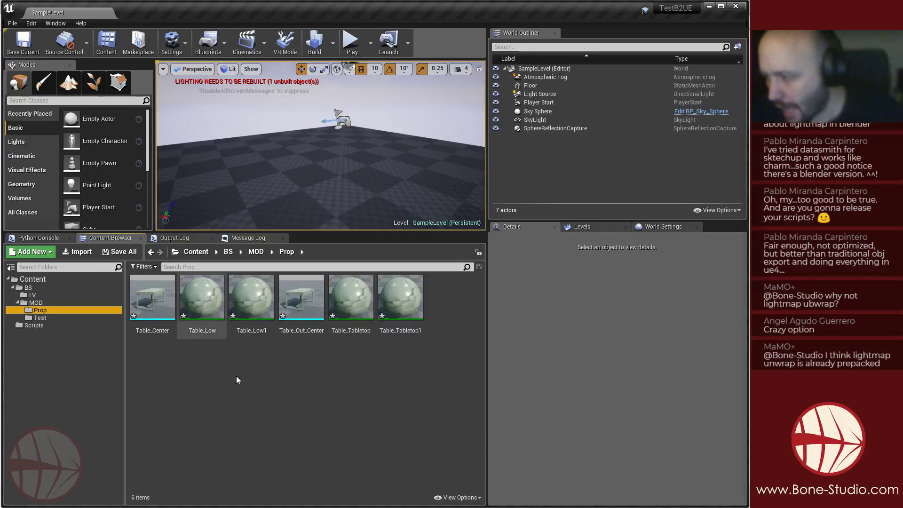
{"action": "left_click", "coordinate": [218, 301]}
{"action": "left_click", "coordinate": [401, 296]}
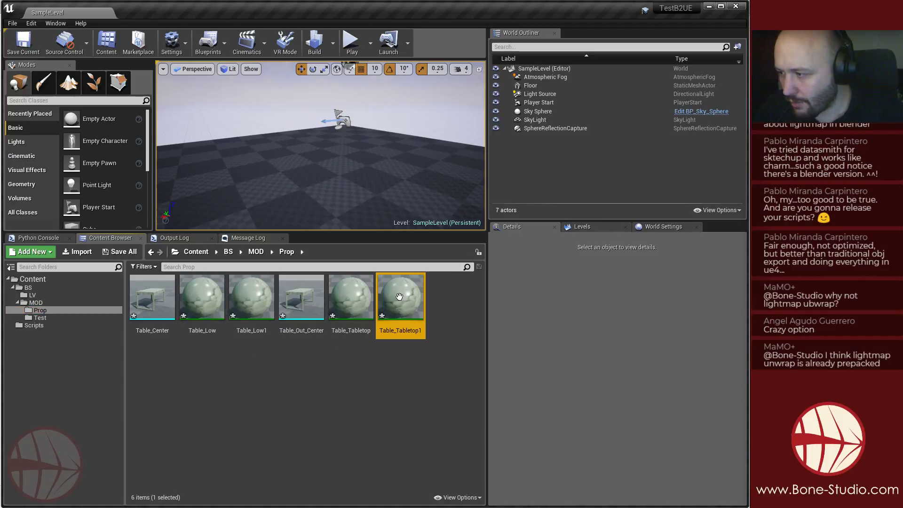
Reopen Table_Center in the mesh editor for a brief look at its UV channel options, and close it.
{"action": "double_click", "coordinate": [155, 298]}
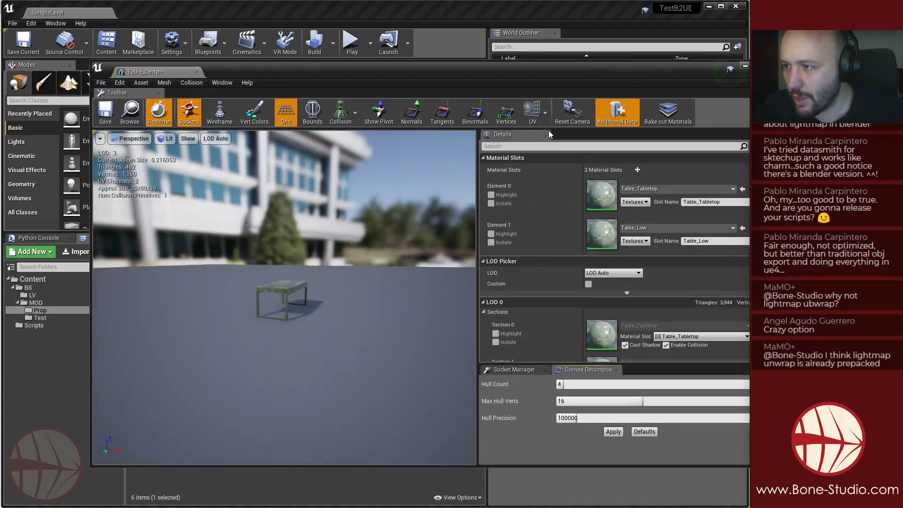
{"action": "left_click", "coordinate": [539, 114]}
{"action": "key", "text": "alt+F4"}
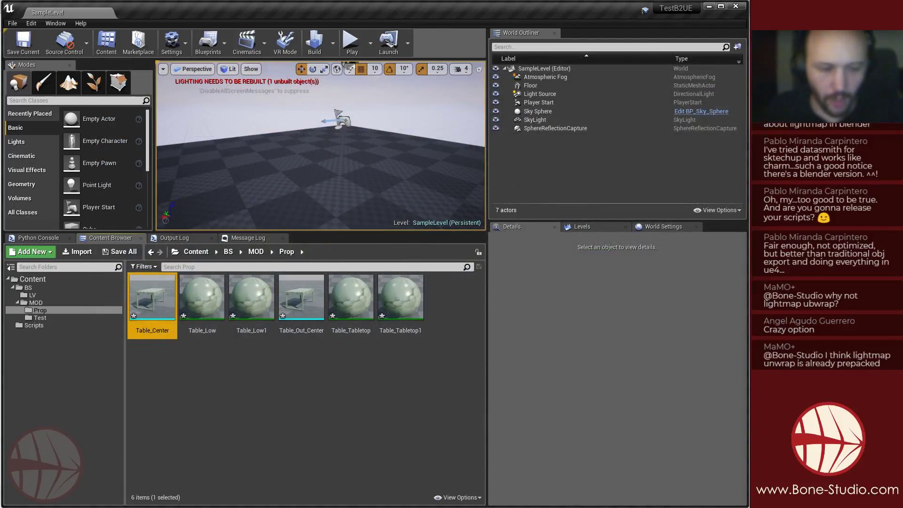
Switch to Blender, export Table_Center and Table_Out_Center from the export list, and return to Unreal Editor.
{"action": "key", "text": "alt+Tab"}
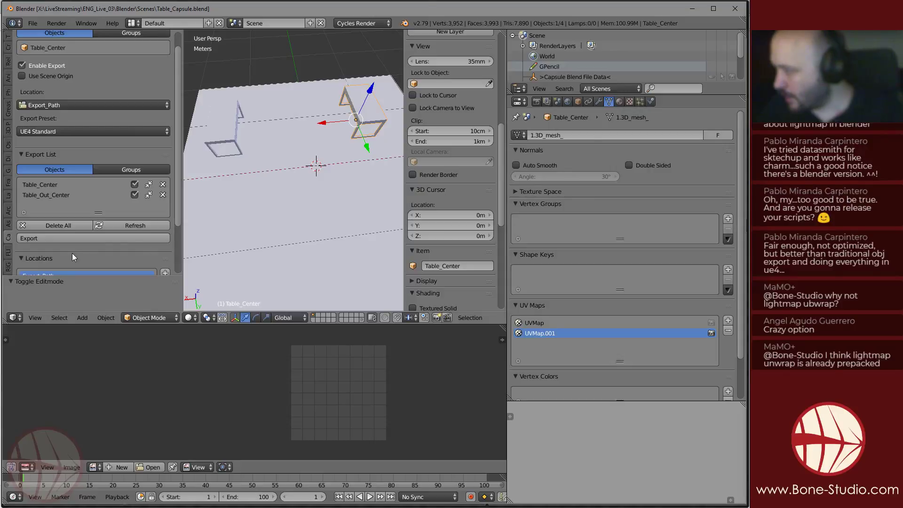
{"action": "left_click", "coordinate": [68, 239]}
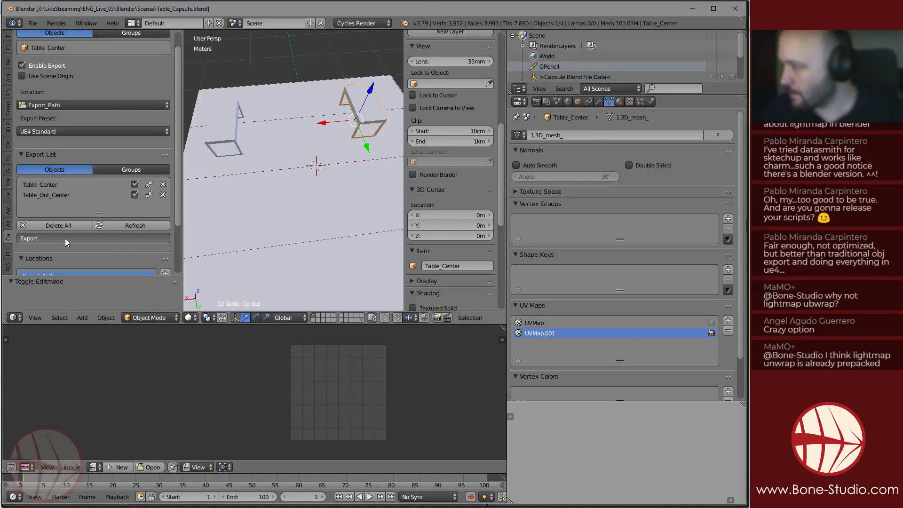
{"action": "left_click", "coordinate": [697, 8]}
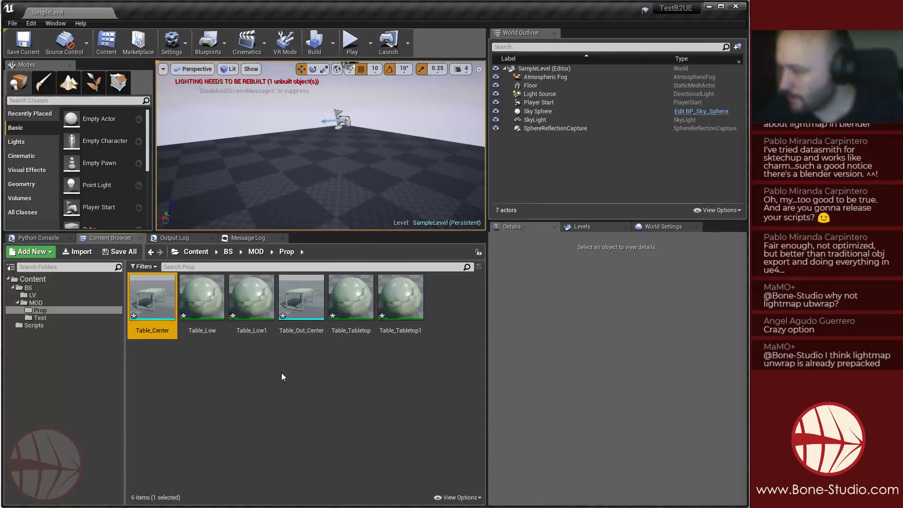
Reimport the Table_Center and Table_Out_Center static meshes together from the Prop folder.
{"action": "left_click", "coordinate": [281, 373]}
{"action": "left_click", "coordinate": [158, 303]}
{"action": "left_click", "coordinate": [326, 286], "text": "ctrl"}
{"action": "right_click", "coordinate": [277, 302]}
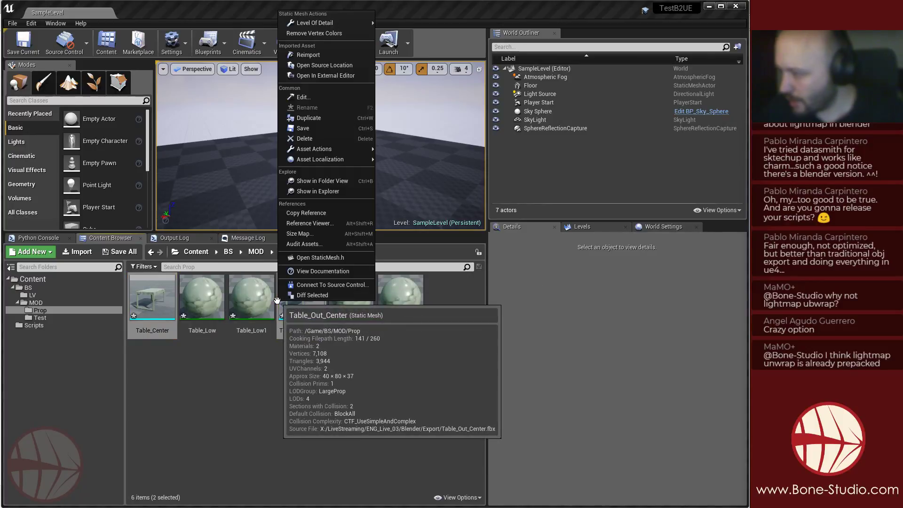
{"action": "right_click", "coordinate": [296, 313]}
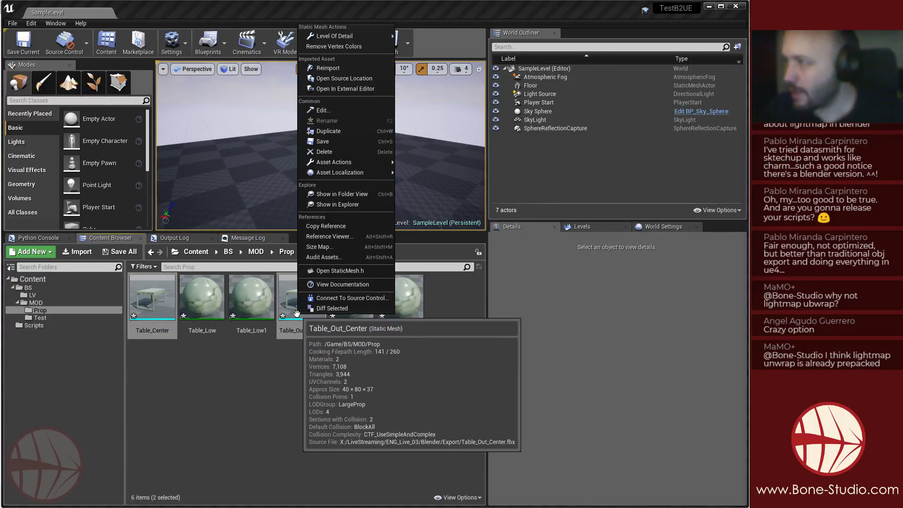
{"action": "left_click", "coordinate": [330, 69]}
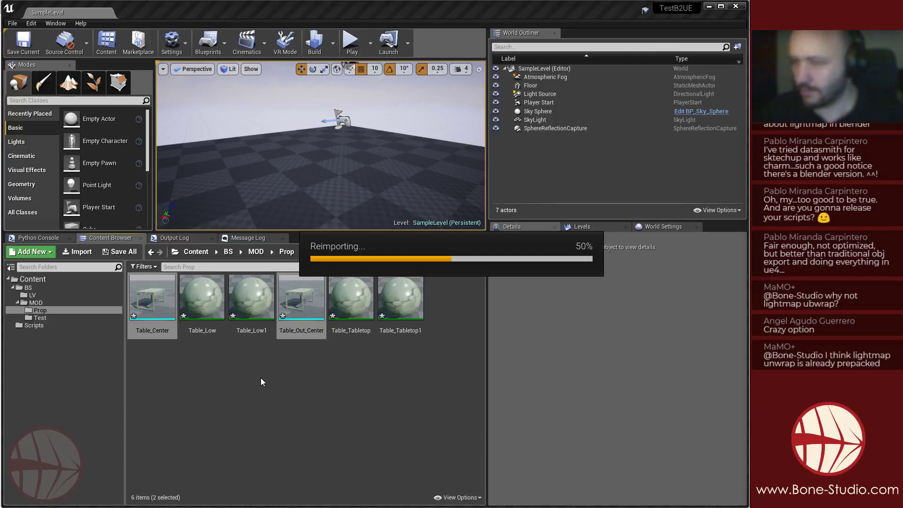
Open Table_Out_Center in the mesh editor, overlay UV Channel 1 on the viewport and enlarge the editor window.
{"action": "double_click", "coordinate": [301, 297]}
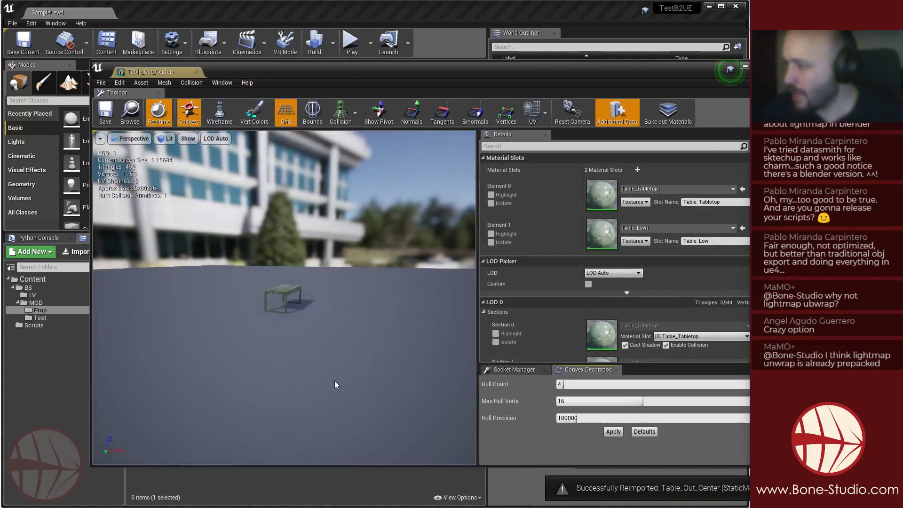
{"action": "left_click_drag", "start_coordinate": [438, 73], "coordinate": [386, 54]}
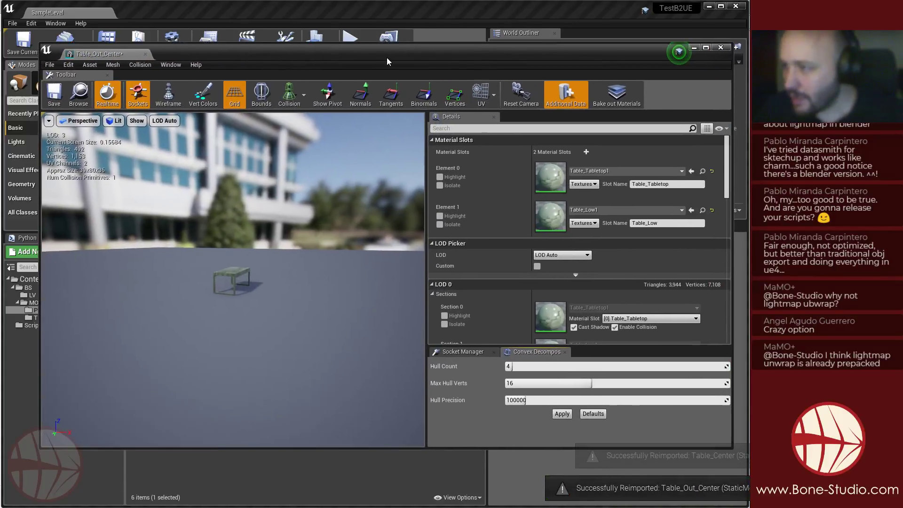
{"action": "left_click", "coordinate": [479, 99]}
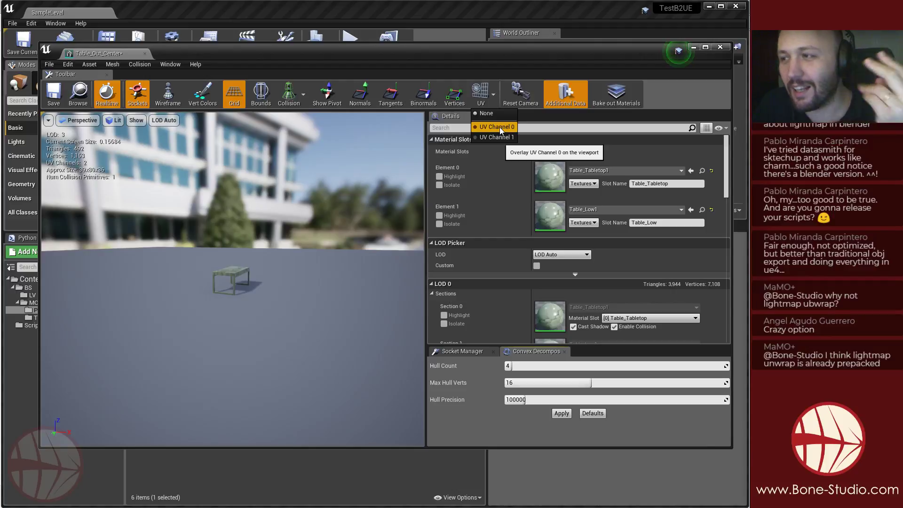
{"action": "left_click", "coordinate": [499, 127]}
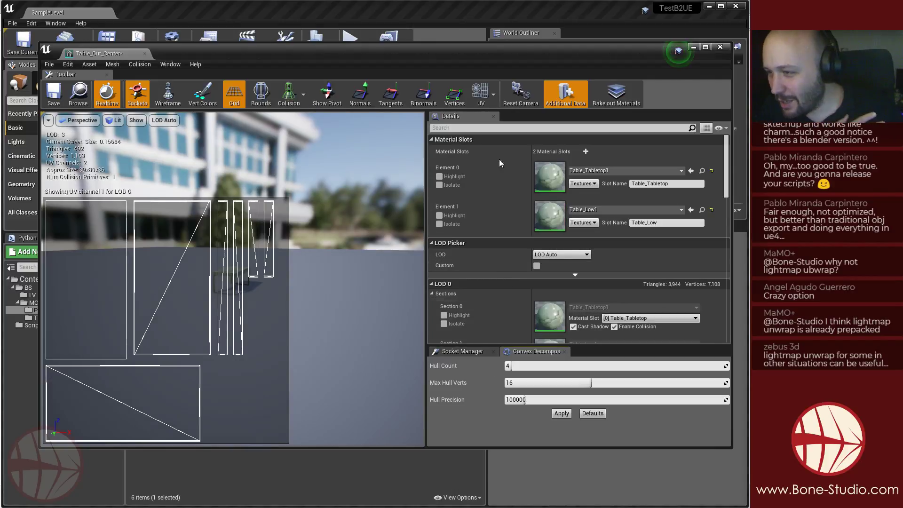
{"action": "left_click_drag", "start_coordinate": [471, 43], "coordinate": [470, 2]}
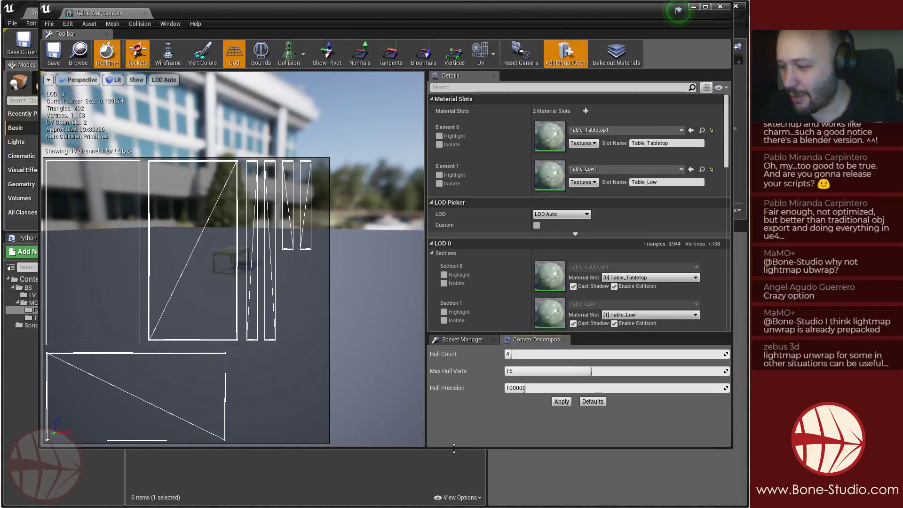
{"action": "left_click_drag", "start_coordinate": [453, 447], "coordinate": [454, 500]}
In Table_Out_Center's LOD 0 build settings, set Source Lightmap Index to 1 and Destination Lightmap Index to 2, and apply the changes.
{"action": "scroll", "coordinate": [514, 228], "scroll_direction": "down", "scroll_amount": 5}
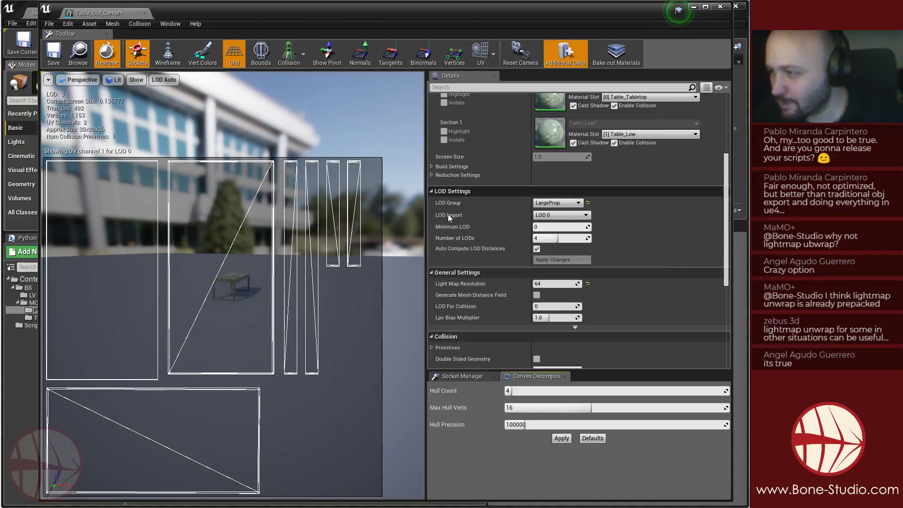
{"action": "scroll", "coordinate": [449, 226], "scroll_direction": "up", "scroll_amount": 3}
{"action": "left_click", "coordinate": [432, 227]}
{"action": "scroll", "coordinate": [529, 191], "scroll_direction": "down", "scroll_amount": 3}
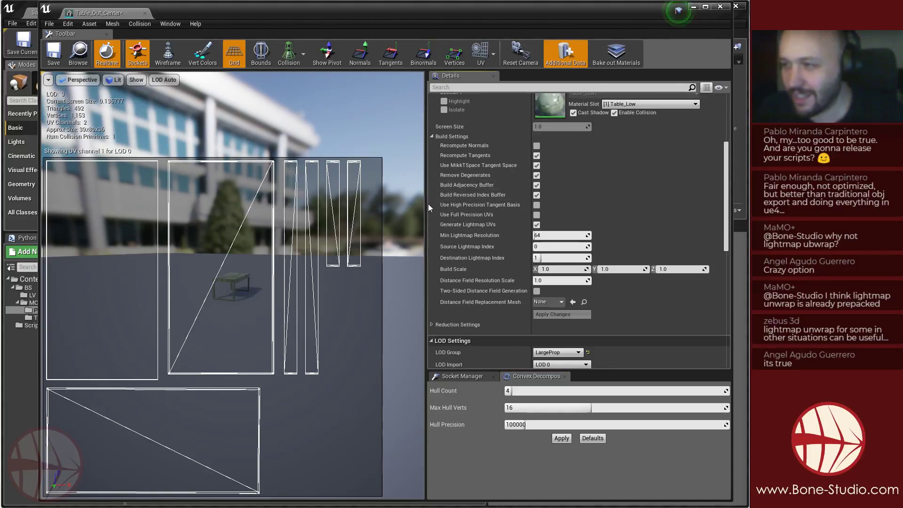
{"action": "scroll", "coordinate": [526, 256], "scroll_direction": "up", "scroll_amount": 1}
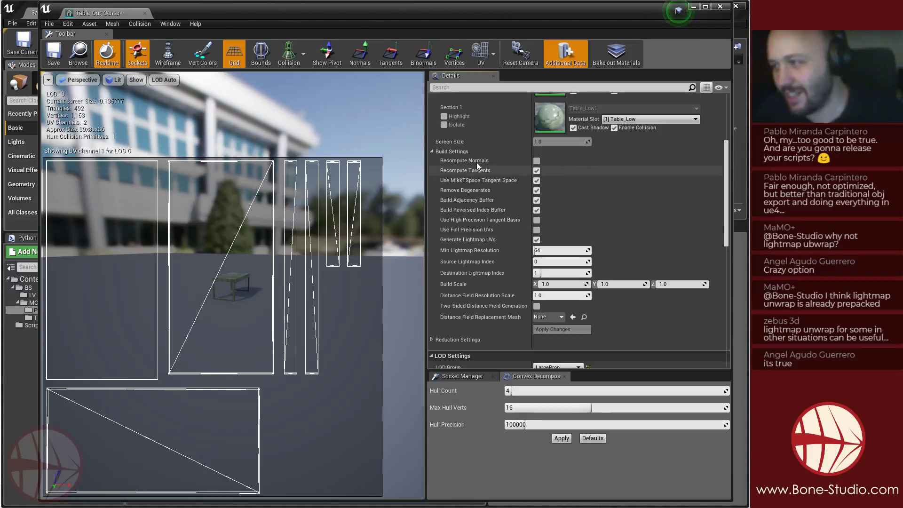
{"action": "scroll", "coordinate": [484, 201], "scroll_direction": "up", "scroll_amount": 1}
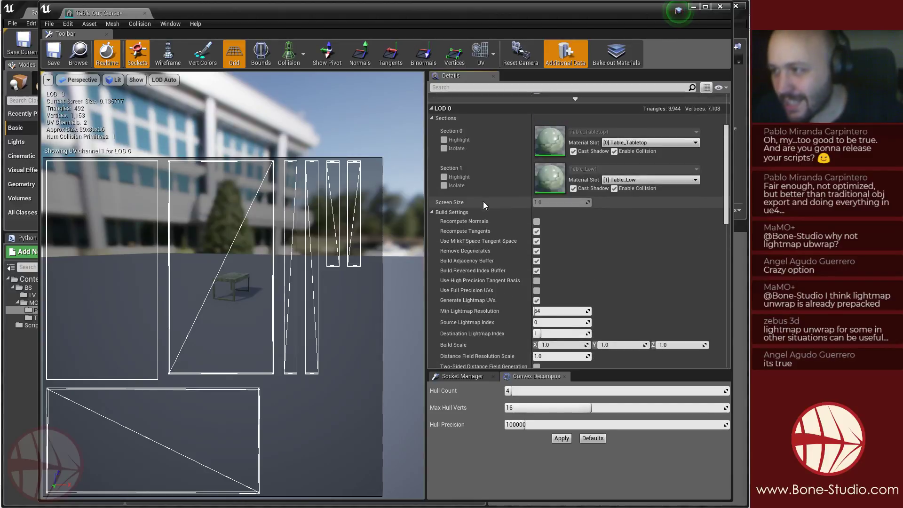
{"action": "scroll", "coordinate": [486, 230], "scroll_direction": "up", "scroll_amount": 1}
{"action": "scroll", "coordinate": [486, 234], "scroll_direction": "down", "scroll_amount": 2}
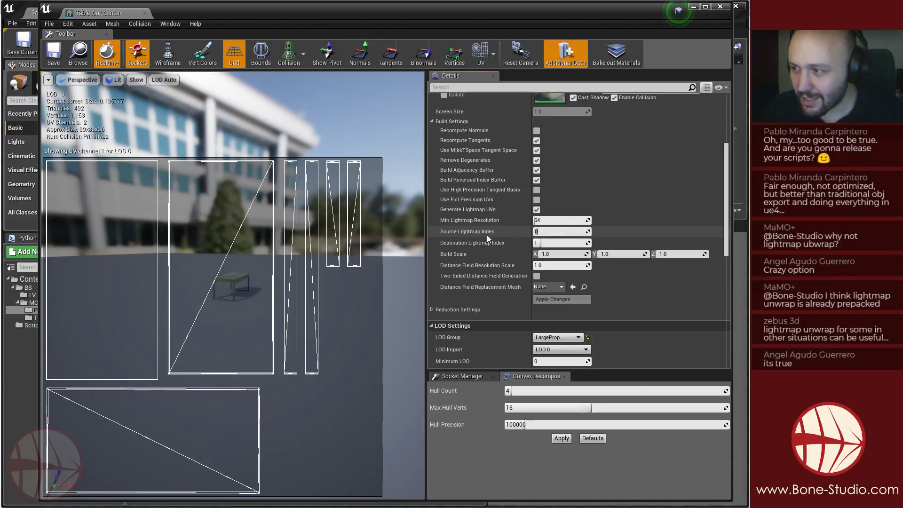
{"action": "type", "text": "1"}
{"action": "left_click", "coordinate": [556, 243]}
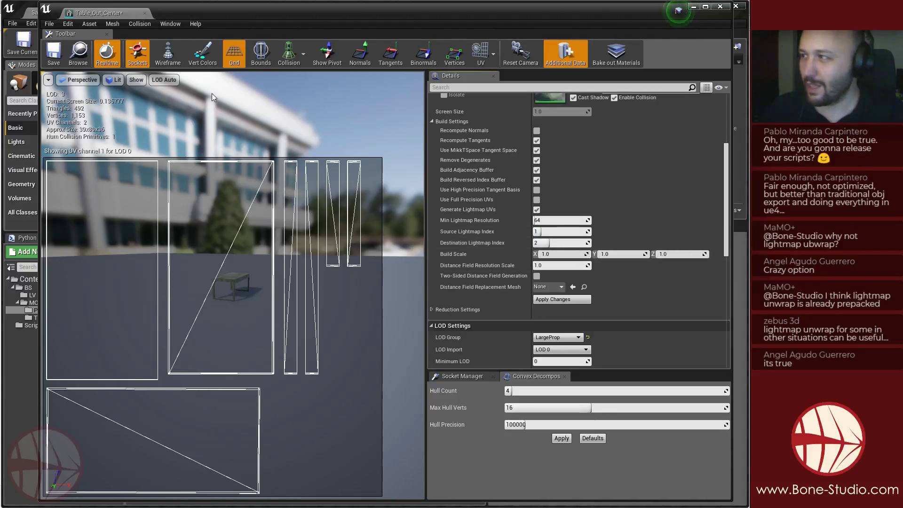
{"action": "left_click", "coordinate": [564, 299]}
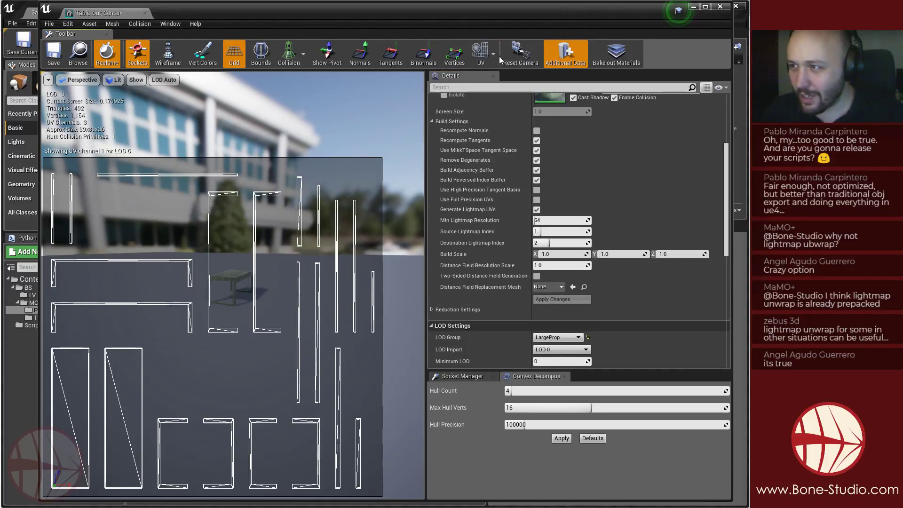
Overlay Table_Out_Center's UV Channels 0, 1 and 2 on the viewport in turn to compare their layouts.
{"action": "left_click", "coordinate": [490, 53]}
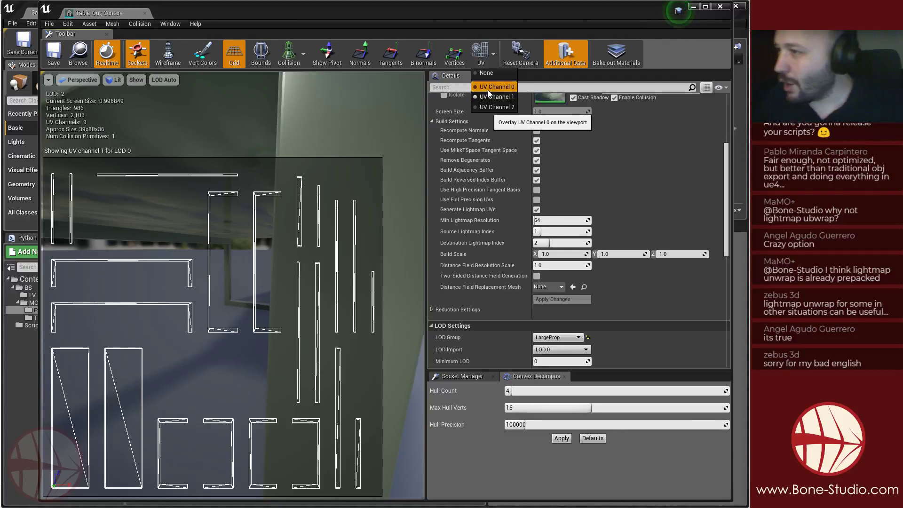
{"action": "left_click", "coordinate": [488, 89]}
{"action": "left_click", "coordinate": [476, 63]}
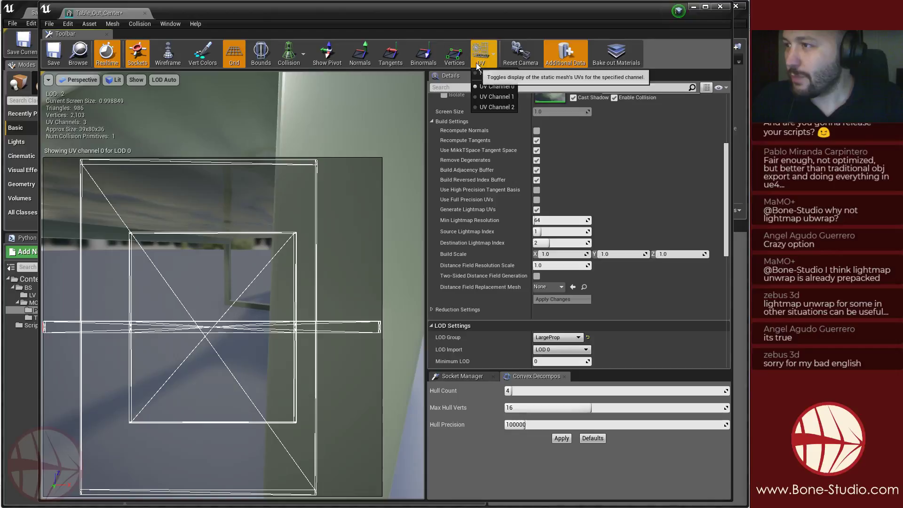
{"action": "left_click", "coordinate": [507, 107]}
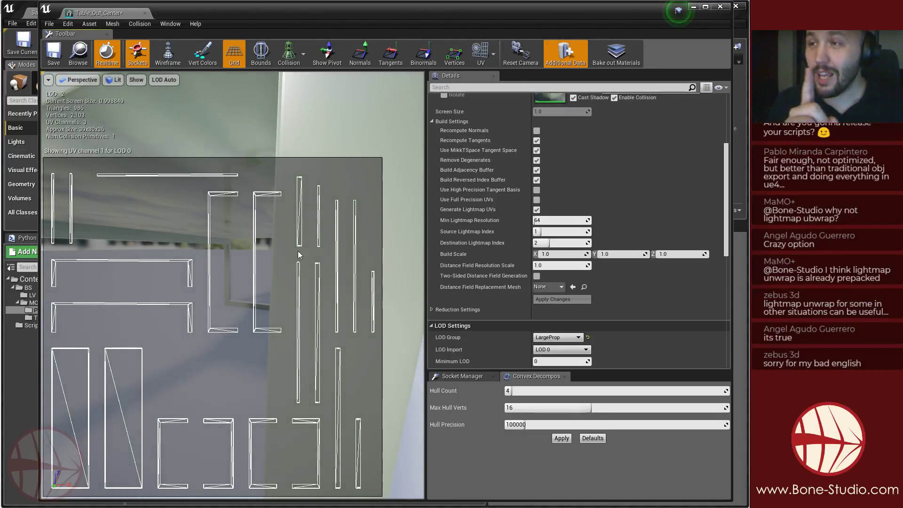
{"action": "left_click", "coordinate": [483, 50]}
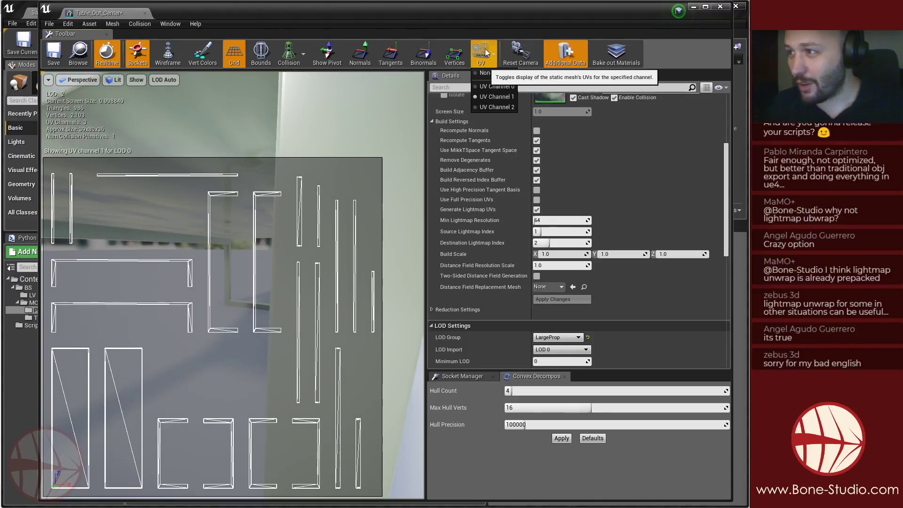
{"action": "left_click", "coordinate": [493, 107]}
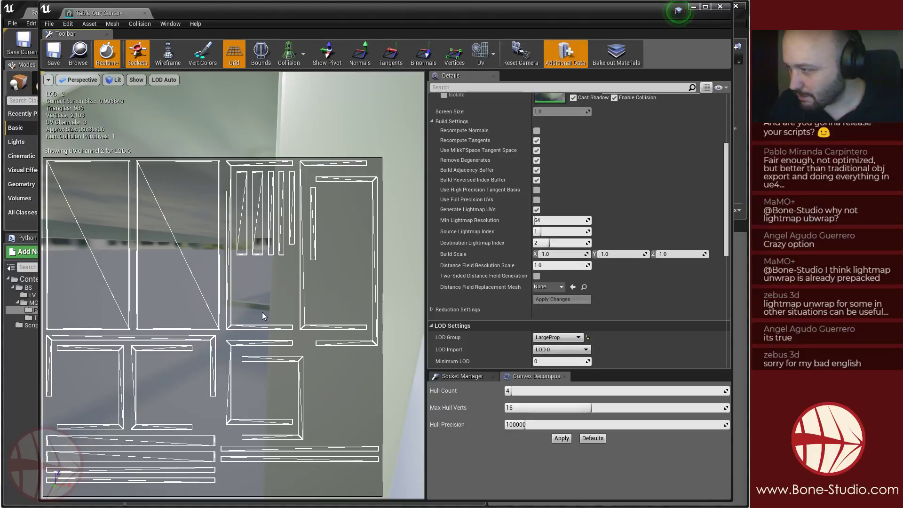
Set Table_Out_Center's Min Lightmap Resolution to 512, apply the changes and bring the whole table into view.
{"action": "left_click", "coordinate": [560, 221]}
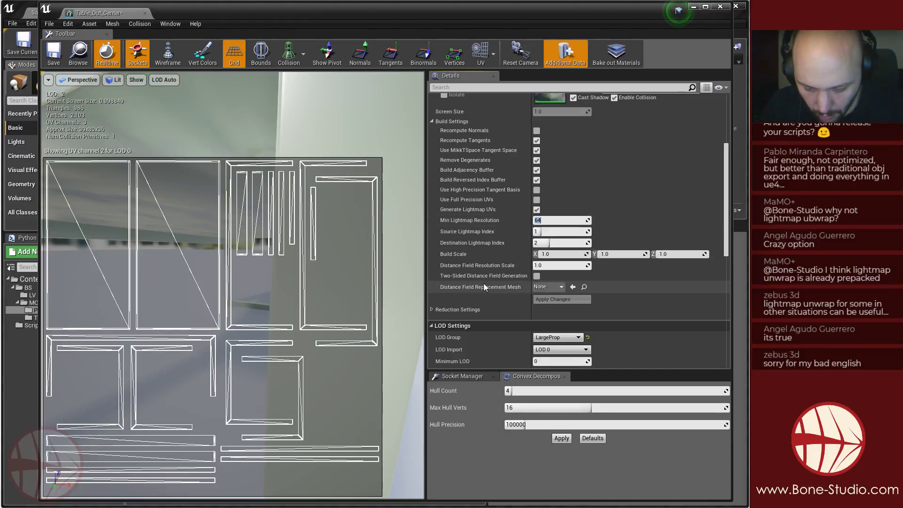
{"action": "type", "text": "512"}
{"action": "key", "text": "Return"}
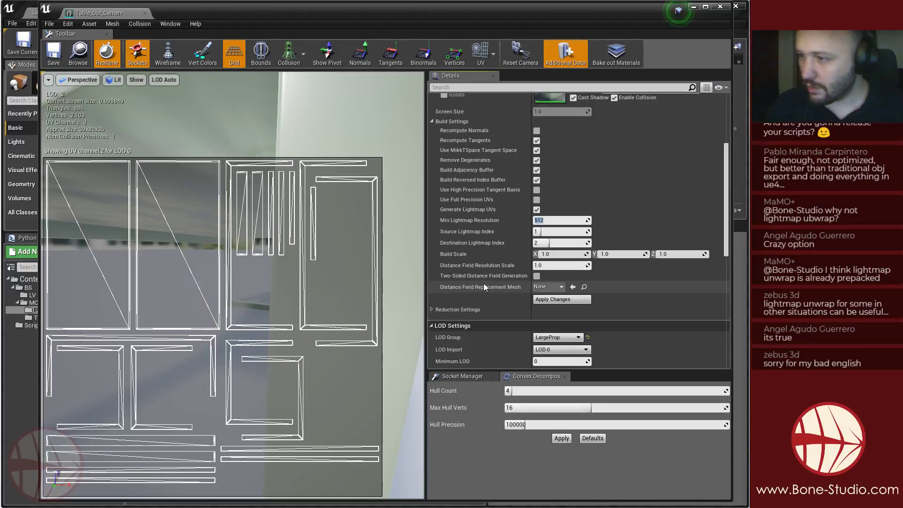
{"action": "left_click", "coordinate": [553, 300]}
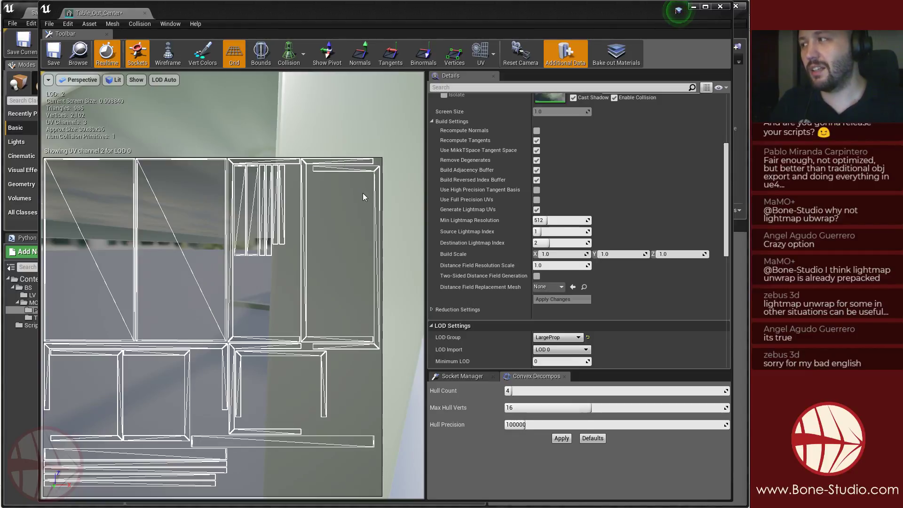
{"action": "scroll", "coordinate": [352, 101], "scroll_direction": "down", "scroll_amount": 3}
{"action": "right_click_drag", "start_coordinate": [287, 267], "coordinate": [293, 297]}
{"action": "key", "text": "w"}
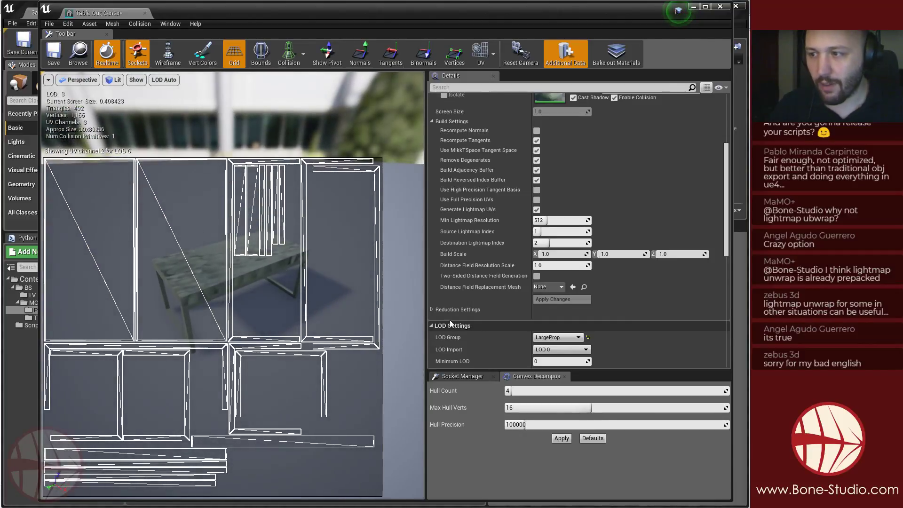
Set the Light Map Resolution of the Table_Out_Center mesh to 512 in its general settings.
{"action": "scroll", "coordinate": [514, 235], "scroll_direction": "down", "scroll_amount": 4}
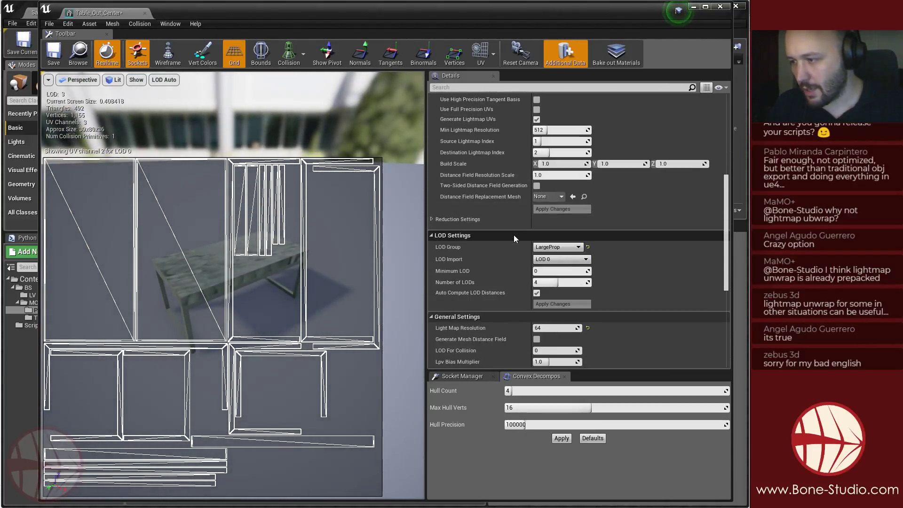
{"action": "scroll", "coordinate": [514, 235], "scroll_direction": "down", "scroll_amount": 3}
{"action": "scroll", "coordinate": [504, 278], "scroll_direction": "up", "scroll_amount": 1}
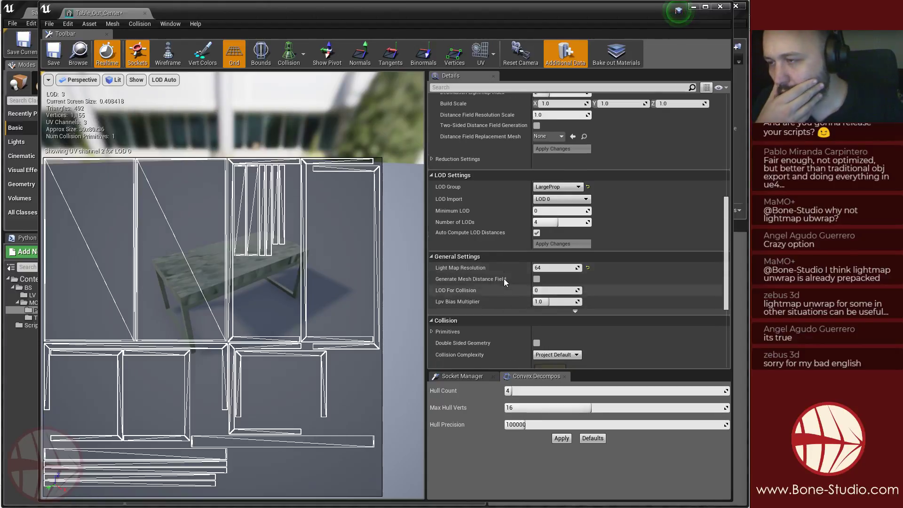
{"action": "scroll", "coordinate": [529, 292], "scroll_direction": "up", "scroll_amount": 5}
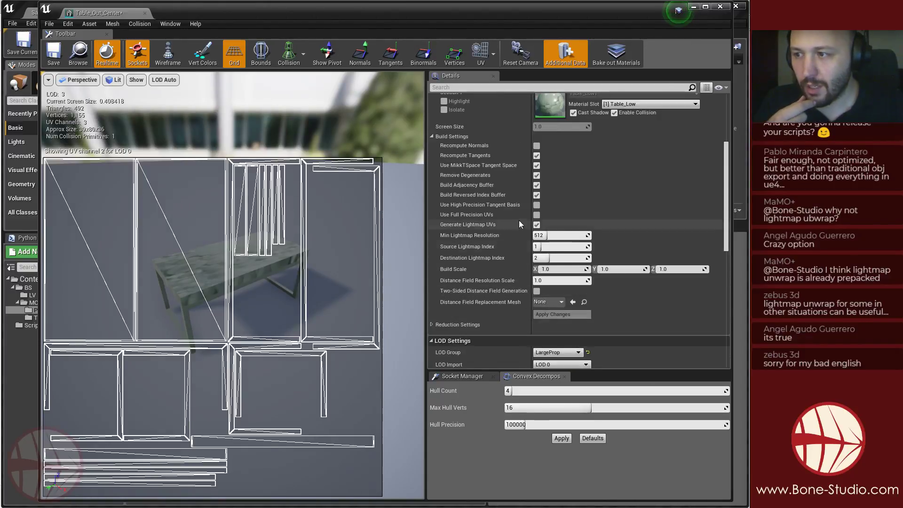
{"action": "scroll", "coordinate": [509, 237], "scroll_direction": "down", "scroll_amount": 2}
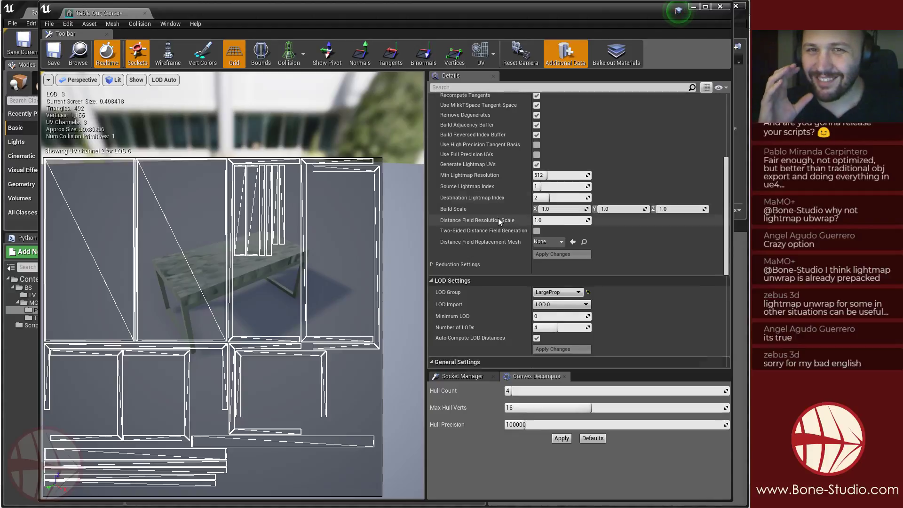
{"action": "scroll", "coordinate": [498, 217], "scroll_direction": "down", "scroll_amount": 4}
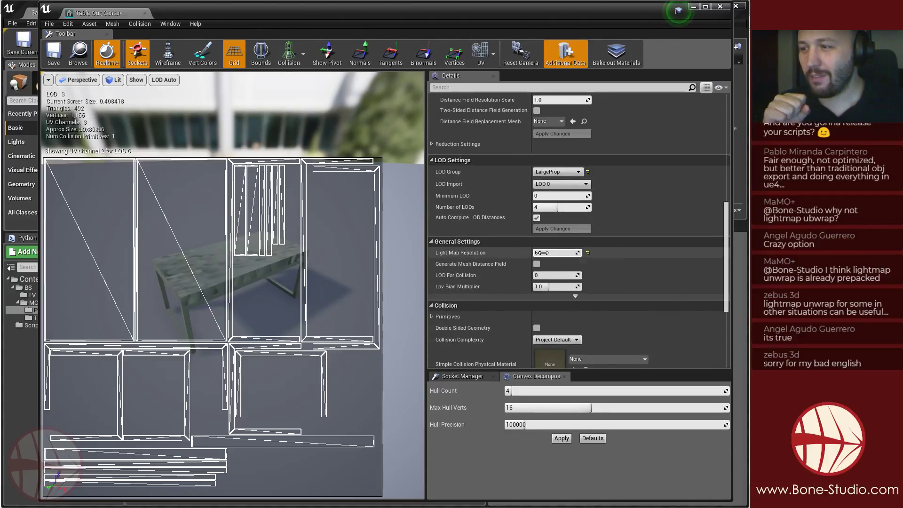
{"action": "left_click", "coordinate": [543, 252]}
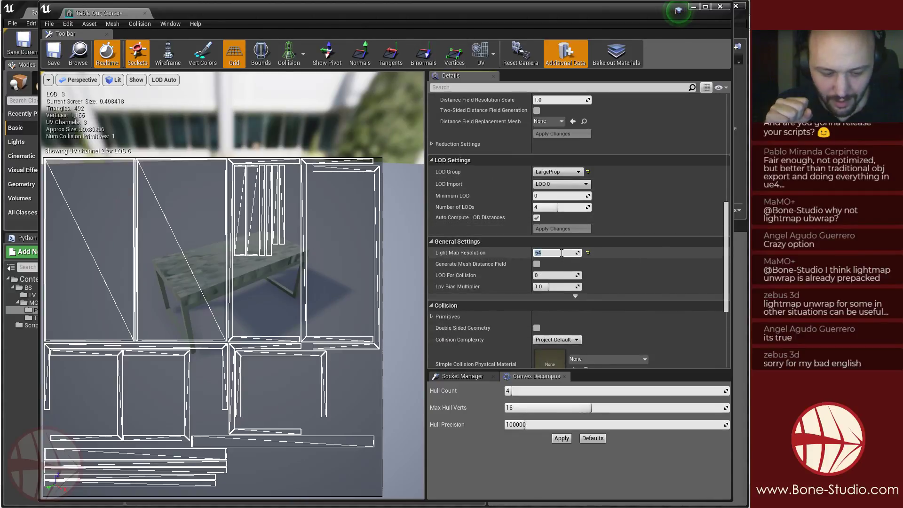
{"action": "type", "text": "512"}
{"action": "key", "text": "Return"}
{"action": "scroll", "coordinate": [518, 280], "scroll_direction": "up", "scroll_amount": 4}
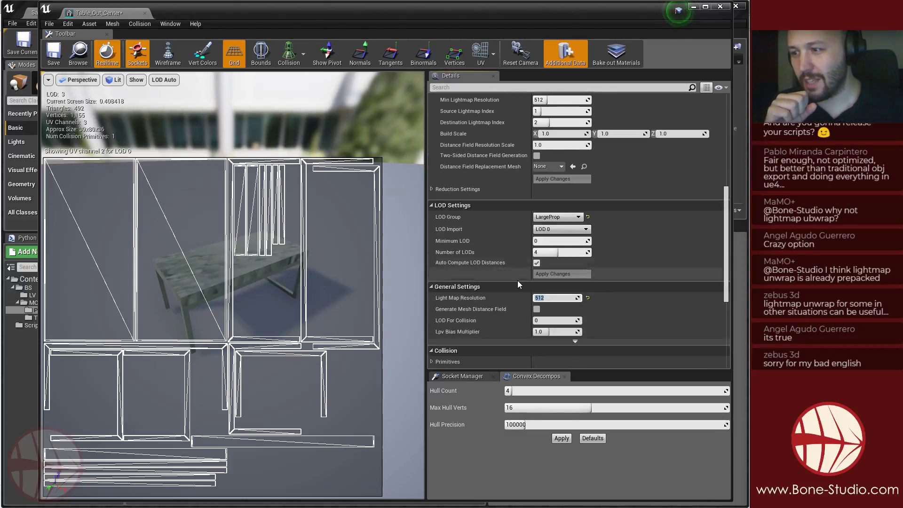
Try a Light Map Resolution of 2048 on the Table_Out_Center mesh.
{"action": "scroll", "coordinate": [502, 282], "scroll_direction": "down", "scroll_amount": 2}
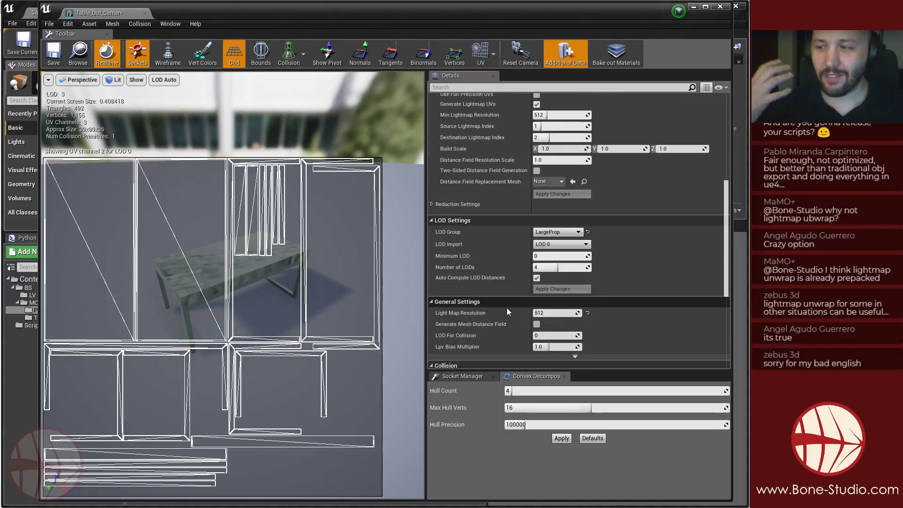
{"action": "left_click", "coordinate": [556, 313]}
{"action": "type", "text": "2048"}
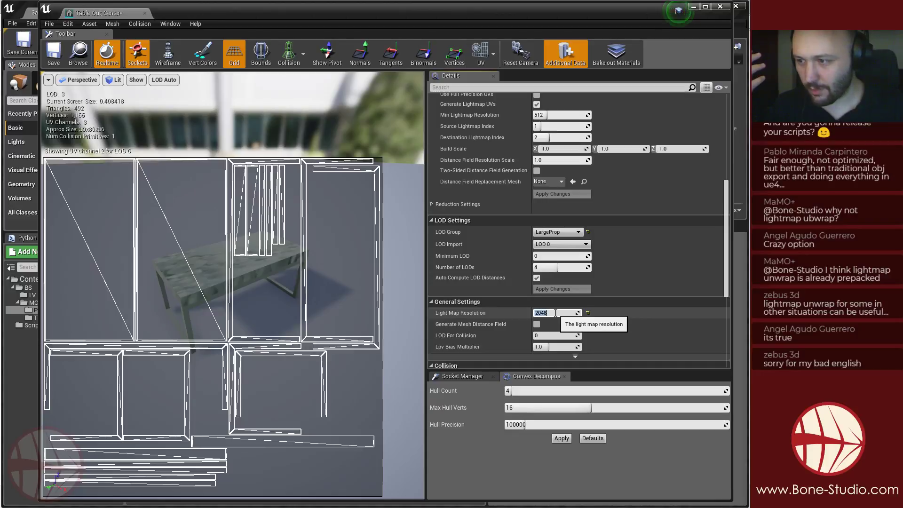
{"action": "key", "text": "Return"}
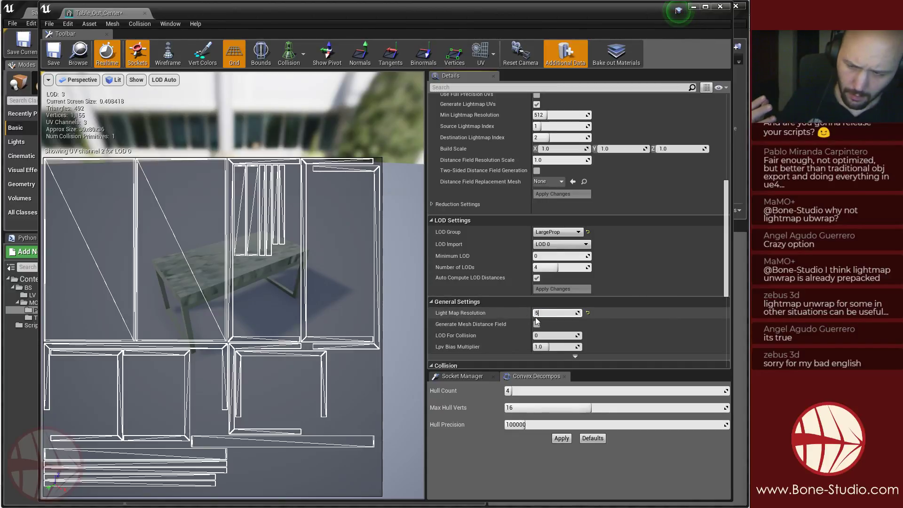
Return the Light Map Resolution to 512, then save the Table_Out_Center mesh and close its editor.
{"action": "type", "text": "512"}
{"action": "key", "text": "Return"}
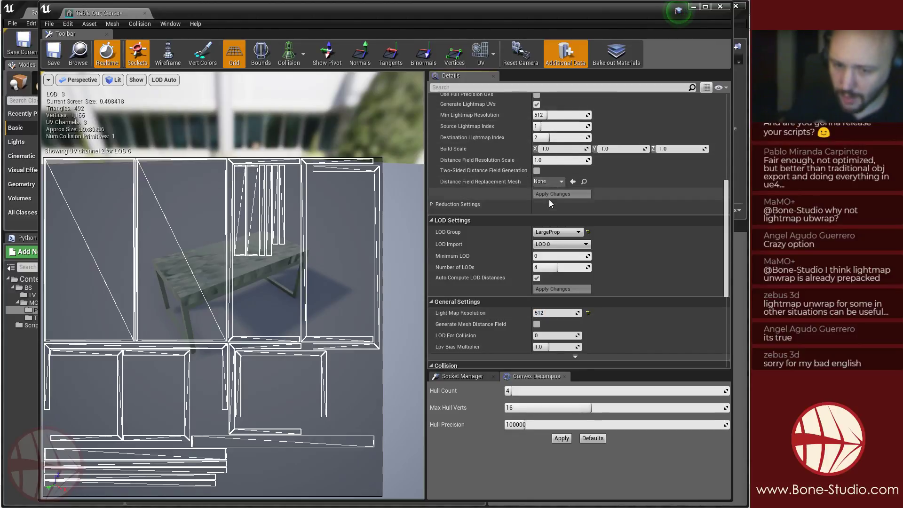
{"action": "left_click", "coordinate": [53, 52]}
{"action": "left_click", "coordinate": [145, 13]}
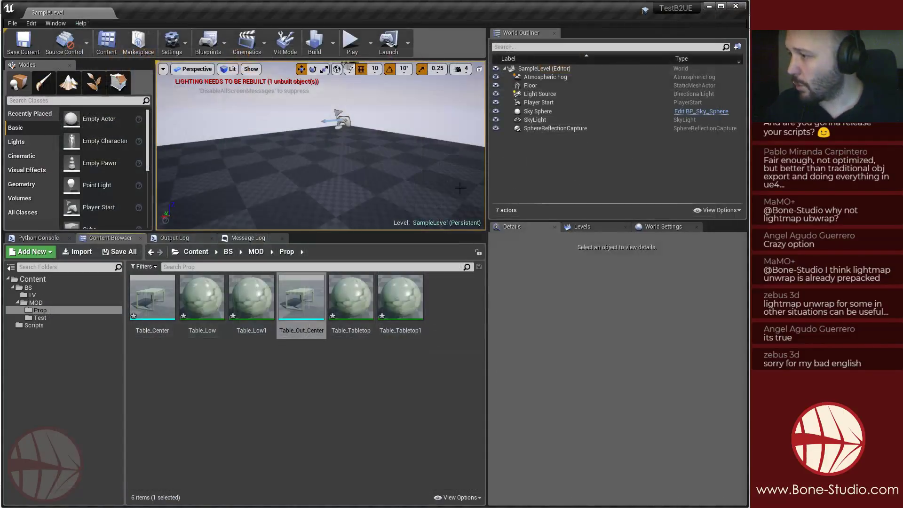
Open the Table_Center mesh and apply Min Lightmap Resolution 512, Source Lightmap Index 1 and Destination Lightmap Index 2 to LOD 0.
{"action": "double_click", "coordinate": [153, 304]}
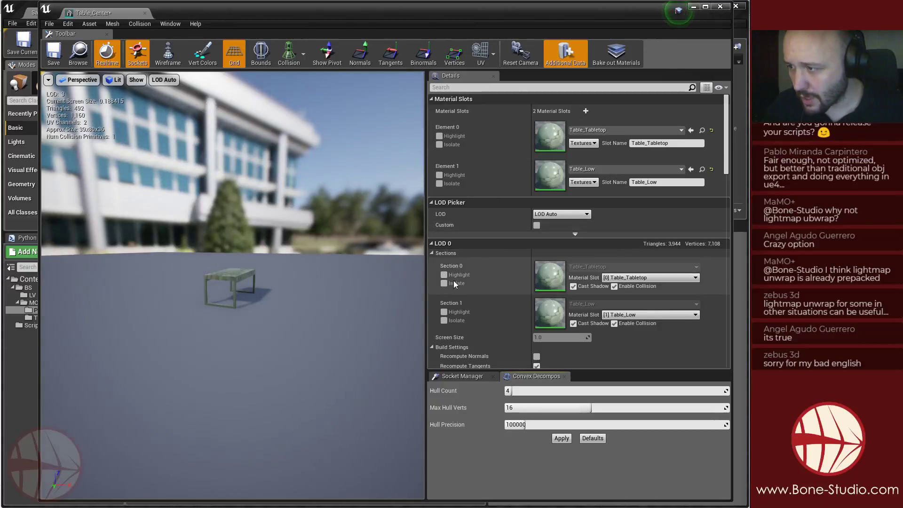
{"action": "scroll", "coordinate": [457, 226], "scroll_direction": "down", "scroll_amount": 3}
{"action": "scroll", "coordinate": [461, 188], "scroll_direction": "down", "scroll_amount": 3}
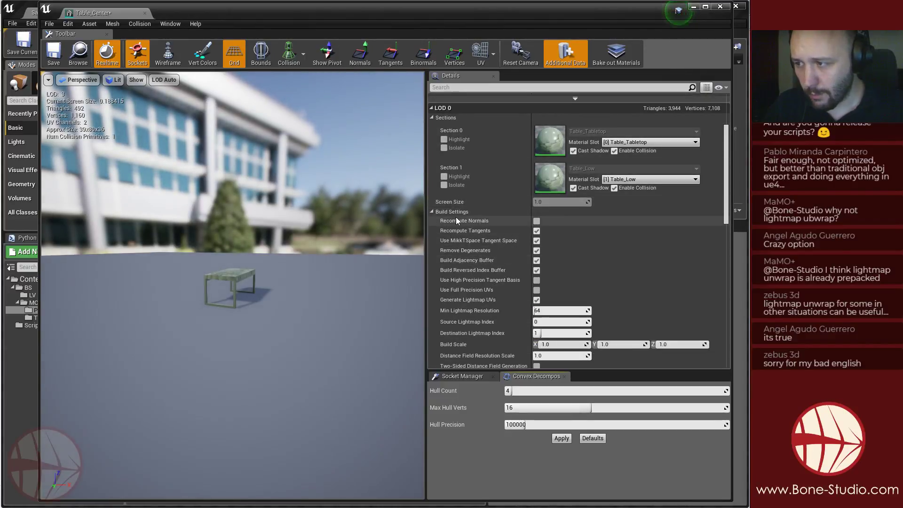
{"action": "scroll", "coordinate": [456, 214], "scroll_direction": "down", "scroll_amount": 3}
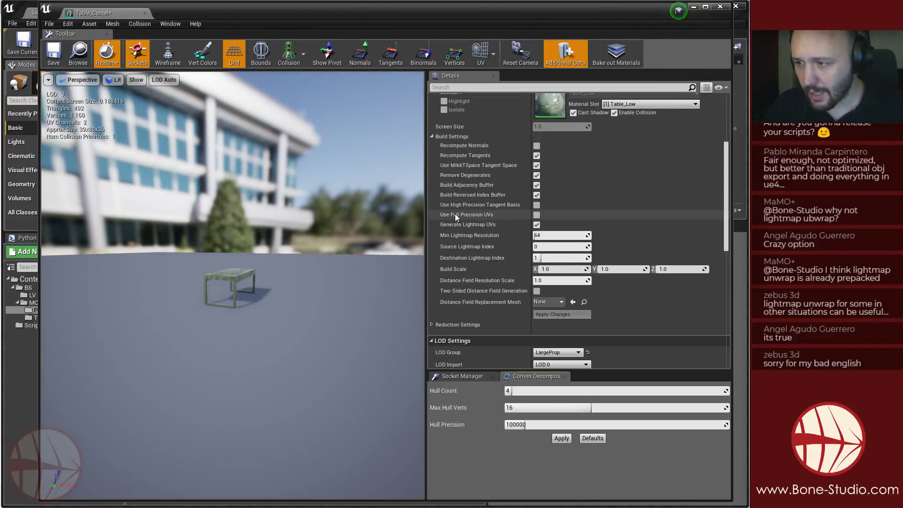
{"action": "type", "text": "1"}
{"action": "left_click", "coordinate": [549, 258]}
{"action": "key", "text": "Return"}
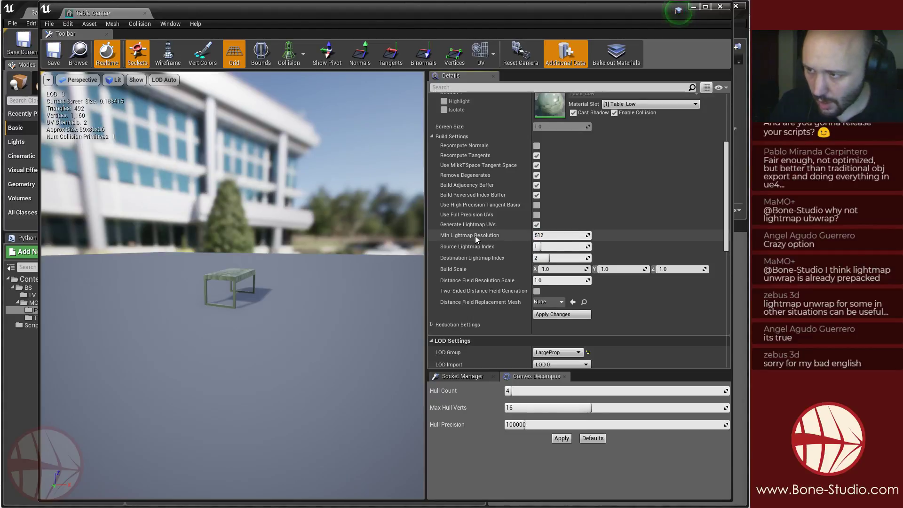
{"action": "left_click", "coordinate": [567, 314]}
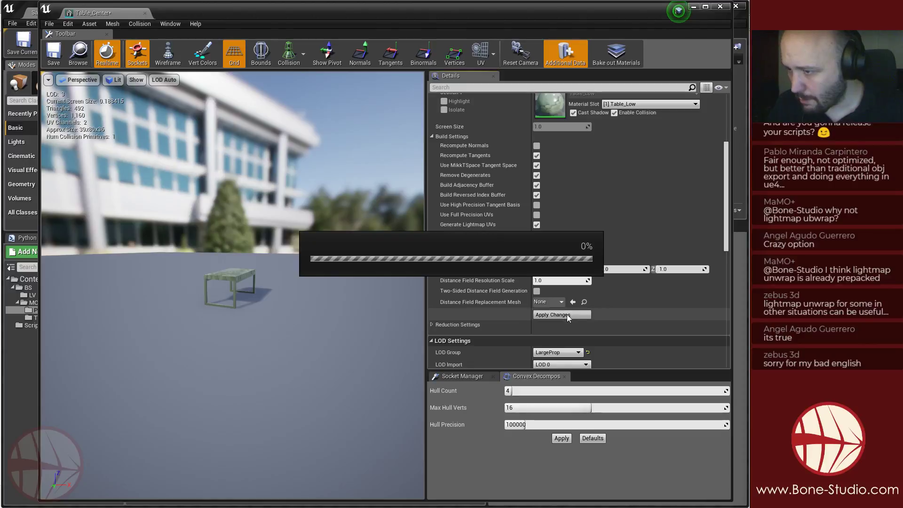
Preview UV channels 2 and 0 of the Table_Center mesh, and save and close the asset.
{"action": "scroll", "coordinate": [508, 282], "scroll_direction": "down", "scroll_amount": 8}
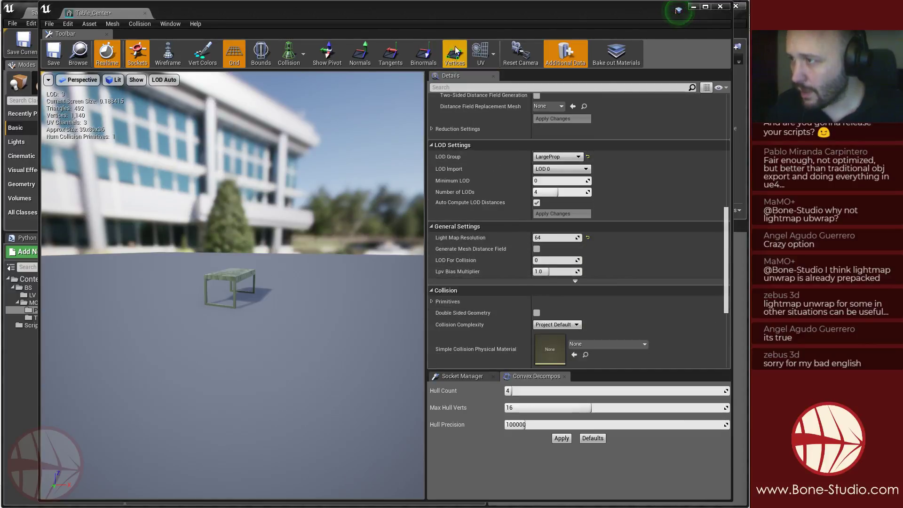
{"action": "left_click", "coordinate": [489, 60]}
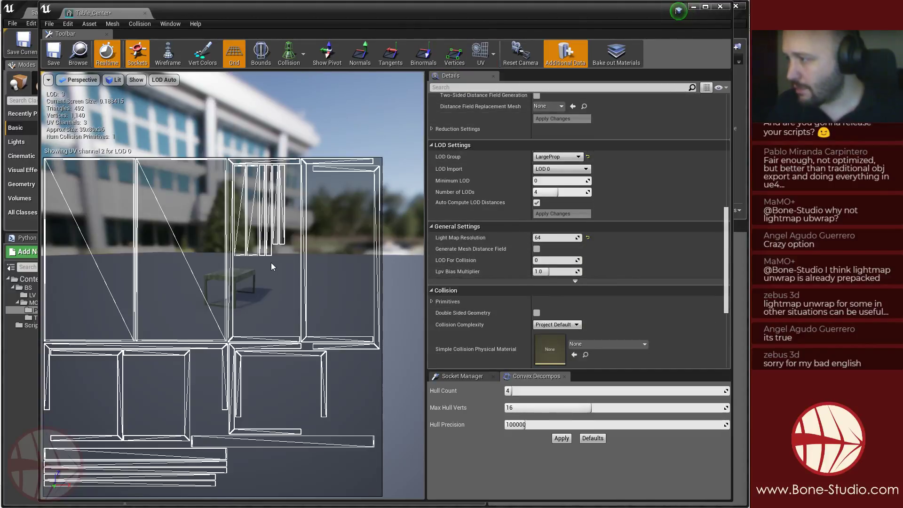
{"action": "left_click", "coordinate": [488, 58]}
{"action": "left_click", "coordinate": [487, 96]}
{"action": "left_click", "coordinate": [486, 60]}
{"action": "left_click", "coordinate": [486, 86]}
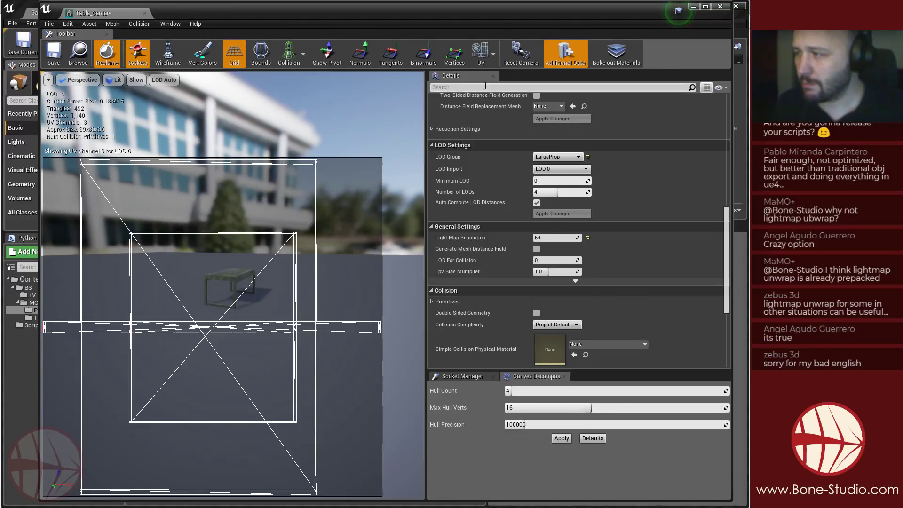
{"action": "left_click", "coordinate": [60, 51]}
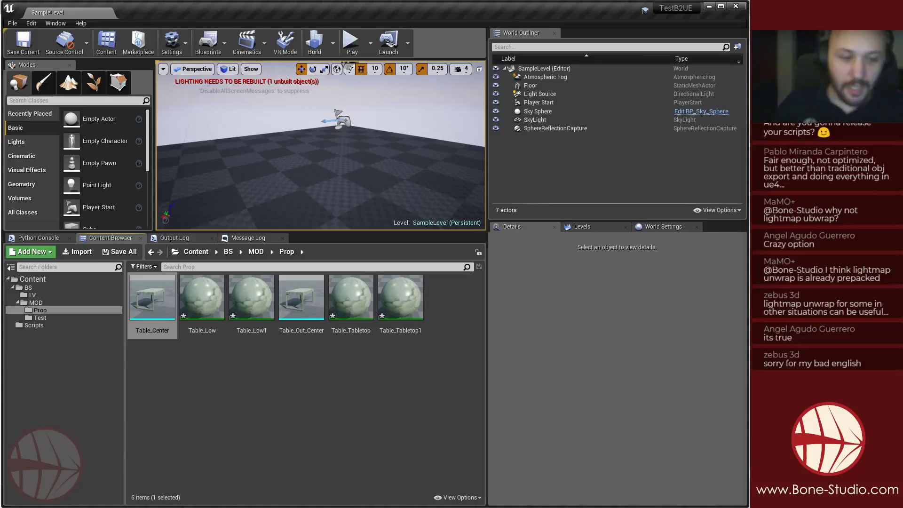
Switch to Blender and examine the Table_Center object's materials and UV maps, widening the 3D view area.
{"action": "key", "text": "alt+Tab"}
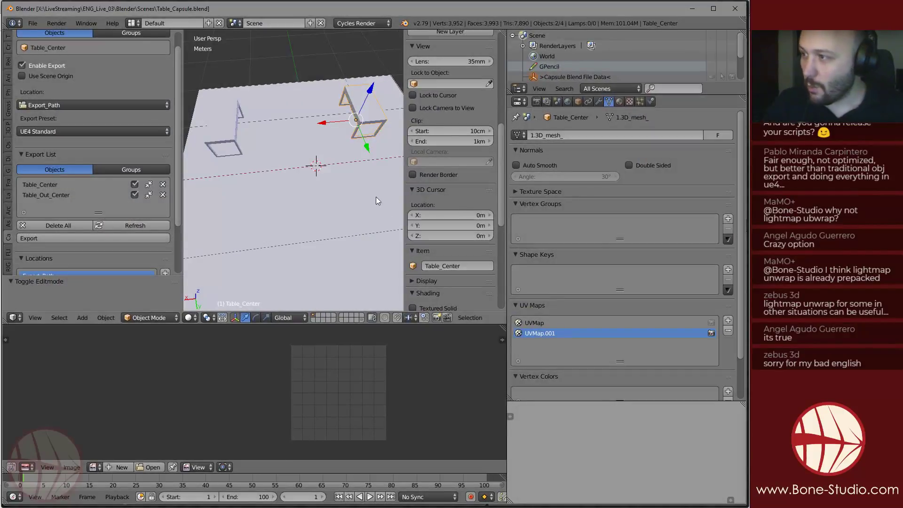
{"action": "middle_click_drag", "start_coordinate": [263, 201], "coordinate": [314, 168]}
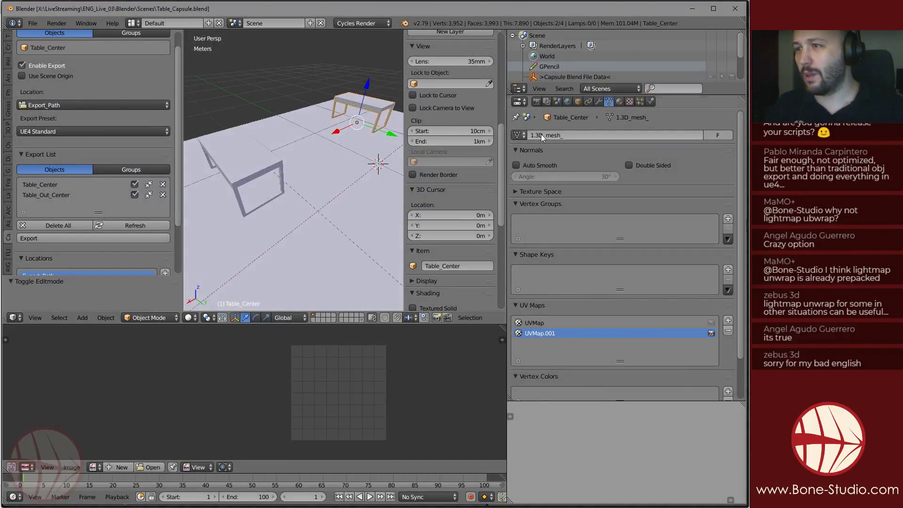
{"action": "left_click", "coordinate": [618, 102]}
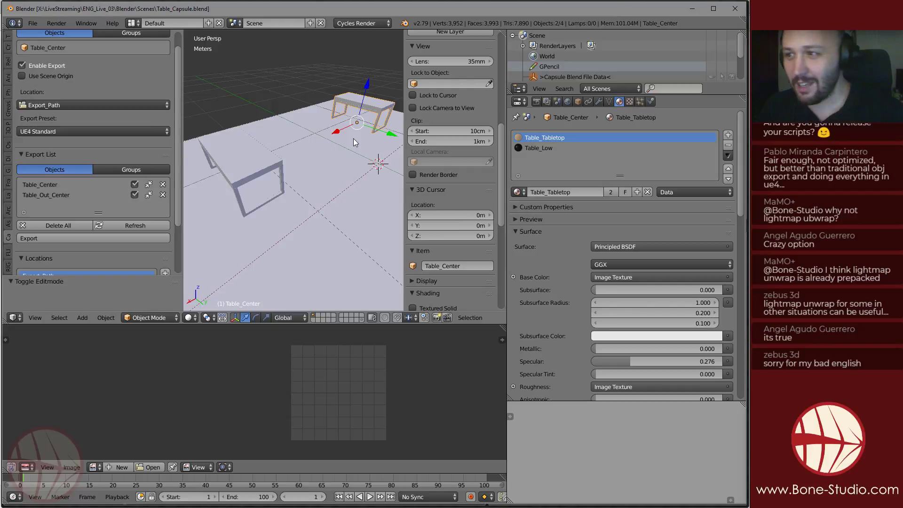
{"action": "left_click", "coordinate": [609, 101]}
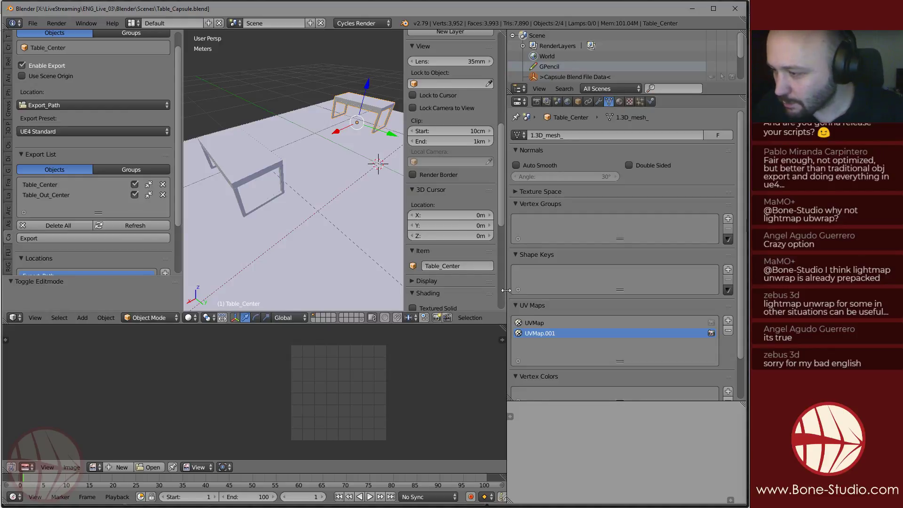
{"action": "left_click_drag", "start_coordinate": [506, 290], "coordinate": [552, 290]}
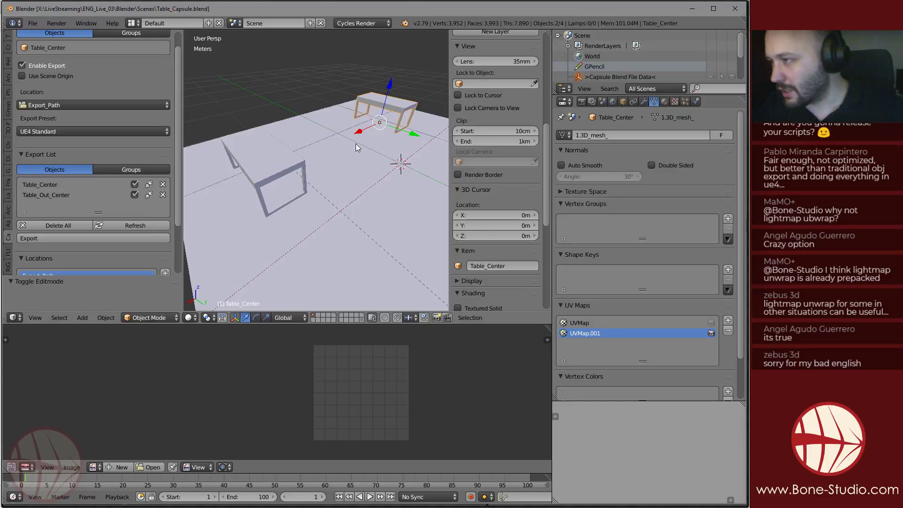
Switch back to Unreal Editor and place the Table_Center and Table_Out_Center meshes on the level's floor.
{"action": "key", "text": "alt+Tab"}
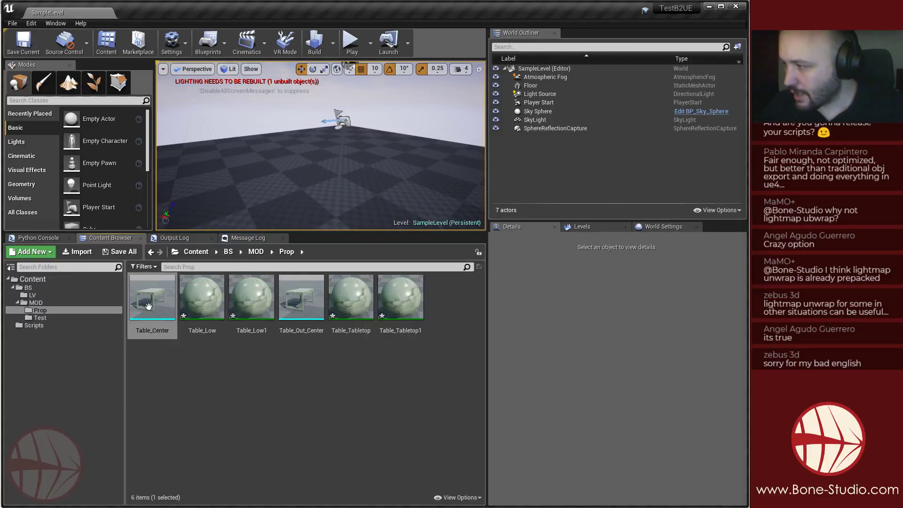
{"action": "left_click_drag", "start_coordinate": [152, 298], "coordinate": [273, 179]}
{"action": "left_click_drag", "start_coordinate": [301, 298], "coordinate": [382, 190]}
Set the Table_Out_Center actor's location to 0, 0, 0.
{"action": "left_click", "coordinate": [600, 320]}
{"action": "type", "text": "0"}
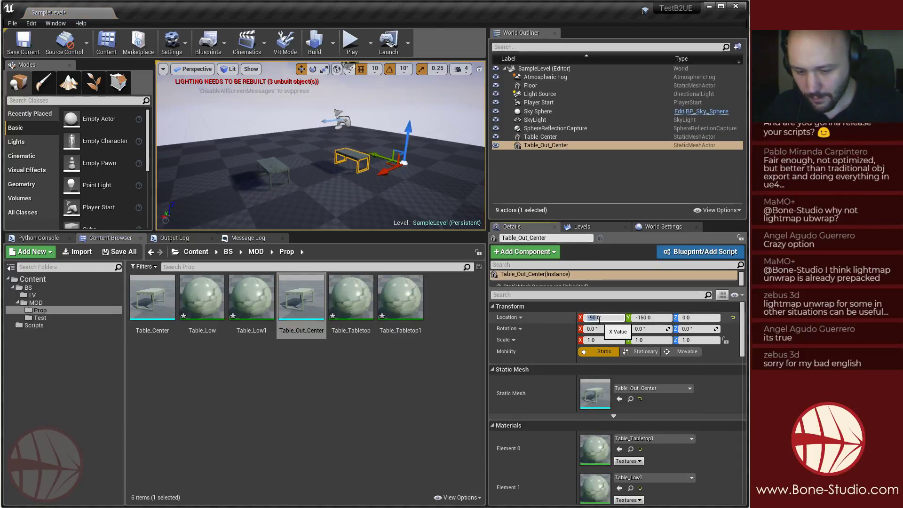
{"action": "key", "text": "Tab"}
{"action": "type", "text": "0"}
{"action": "key", "text": "Tab"}
{"action": "type", "text": "0"}
{"action": "key", "text": "Return"}
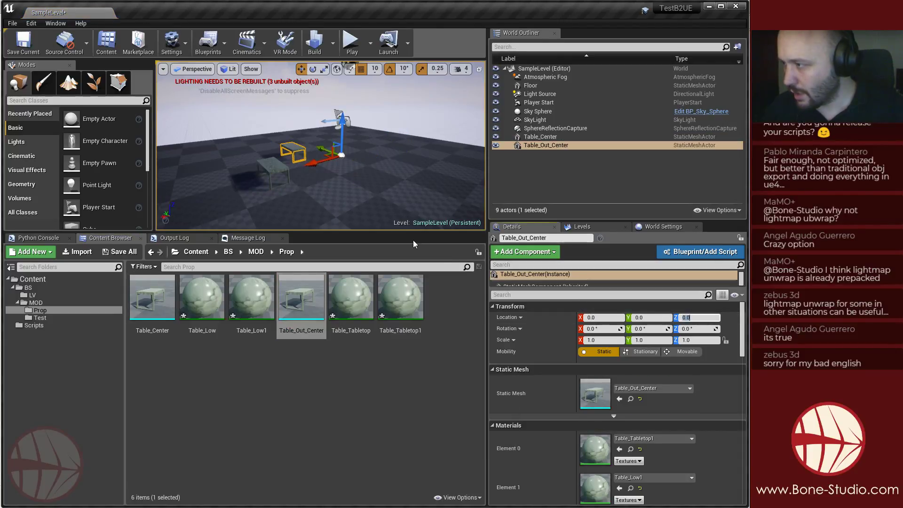
Select the Table_Center actor and set its X and Y location to 0.
{"action": "left_click", "coordinate": [283, 177]}
{"action": "left_click", "coordinate": [603, 318]}
{"action": "type", "text": "0"}
{"action": "key", "text": "Tab"}
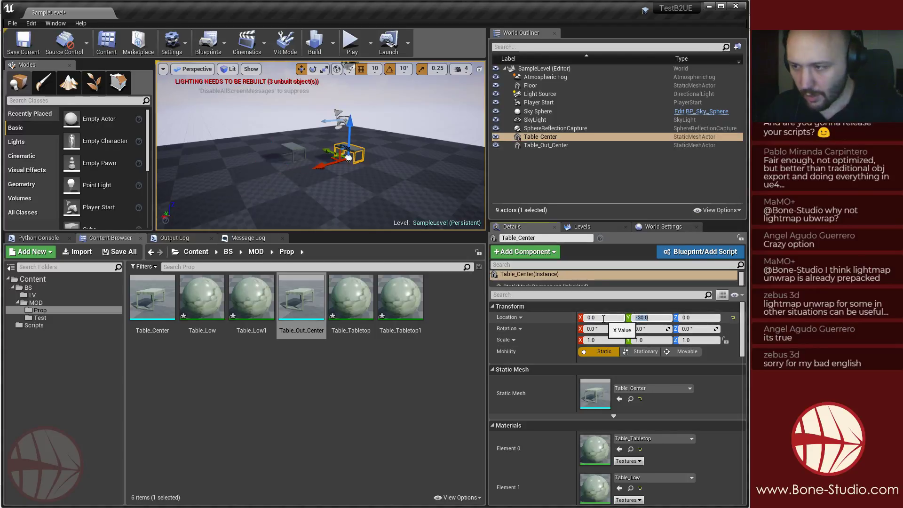
{"action": "type", "text": "0"}
{"action": "key", "text": "Tab"}
Save the current level with both tables placed, and clear the asset selection.
{"action": "right_click_drag", "start_coordinate": [351, 202], "coordinate": [327, 200]}
{"action": "key", "text": "w"}
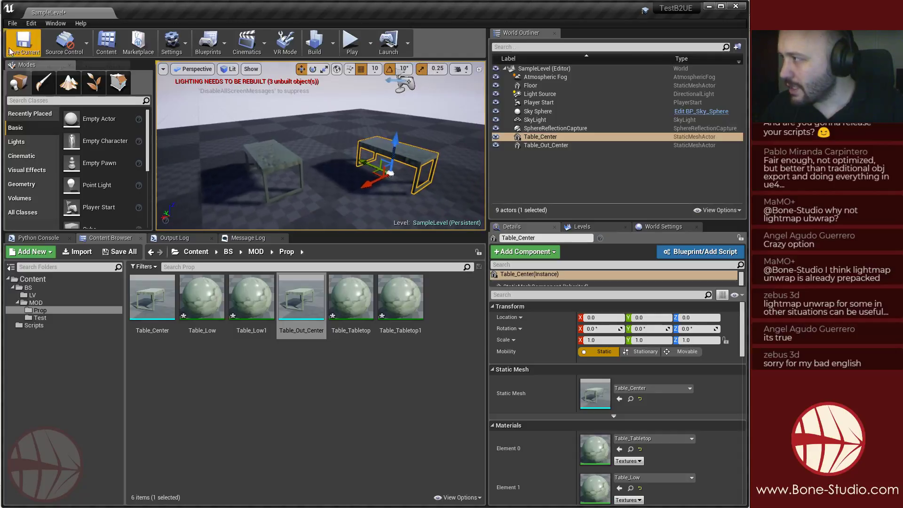
{"action": "left_click", "coordinate": [23, 47]}
{"action": "left_click", "coordinate": [257, 391]}
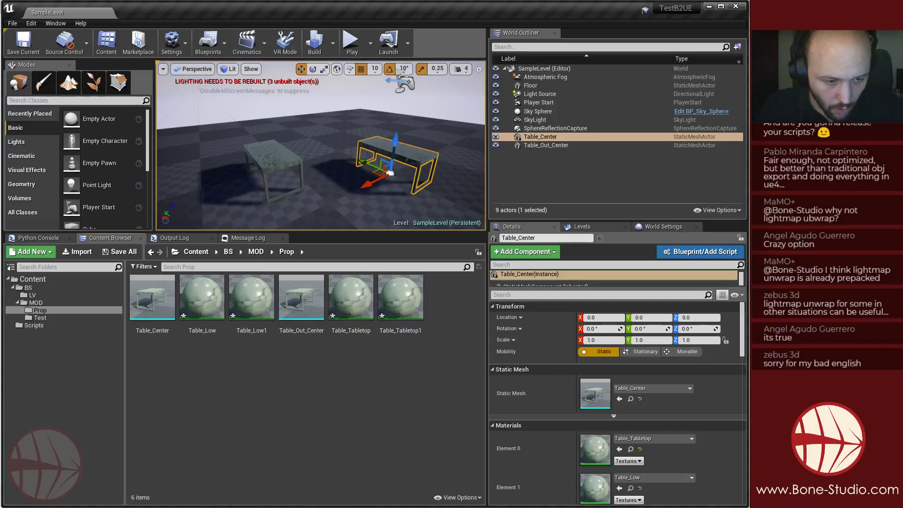
Switch to the browser and open BS_MaterialBaker.py in the Blender2UE4 GitHub repository.
{"action": "key", "text": "alt+Tab"}
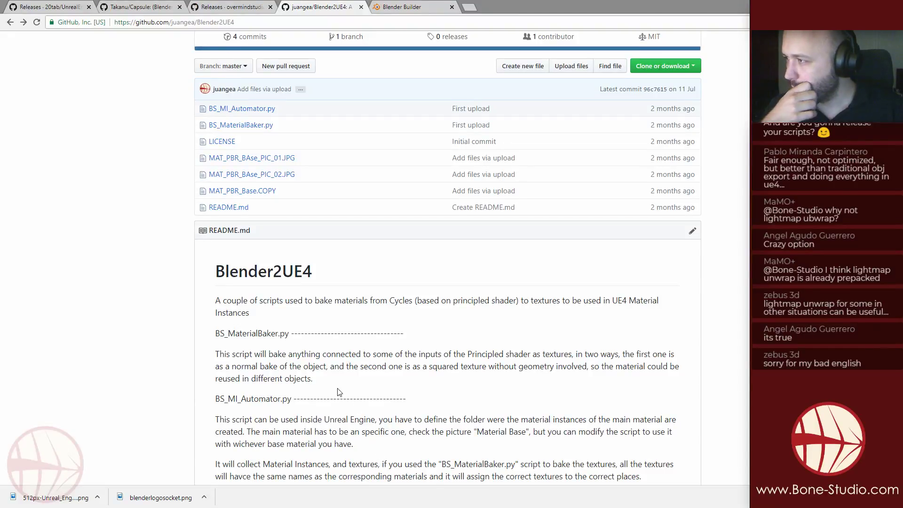
{"action": "scroll", "coordinate": [318, 435], "scroll_direction": "up", "scroll_amount": 1}
{"action": "scroll", "coordinate": [318, 434], "scroll_direction": "up", "scroll_amount": 3}
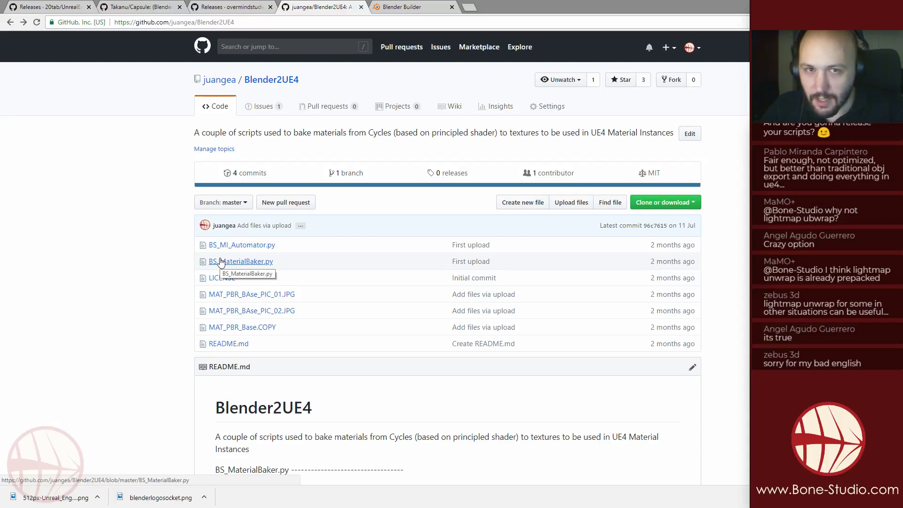
{"action": "left_click", "coordinate": [246, 262]}
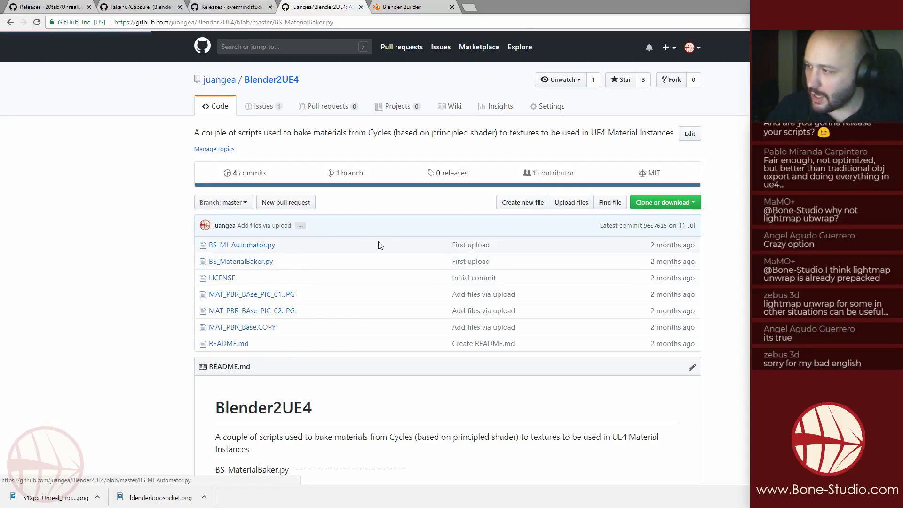
Open the raw version of BS_MaterialBaker.py, copy its entire source code, and return to the file's repository page.
{"action": "scroll", "coordinate": [337, 250], "scroll_direction": "down", "scroll_amount": 1}
{"action": "left_click_drag", "start_coordinate": [228, 172], "coordinate": [440, 276]}
{"action": "left_click", "coordinate": [574, 156]}
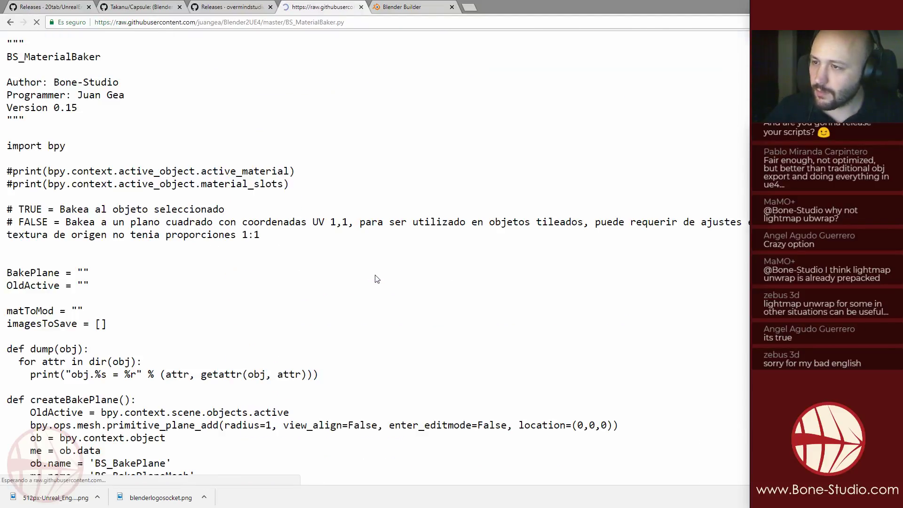
{"action": "key", "text": "ctrl+a"}
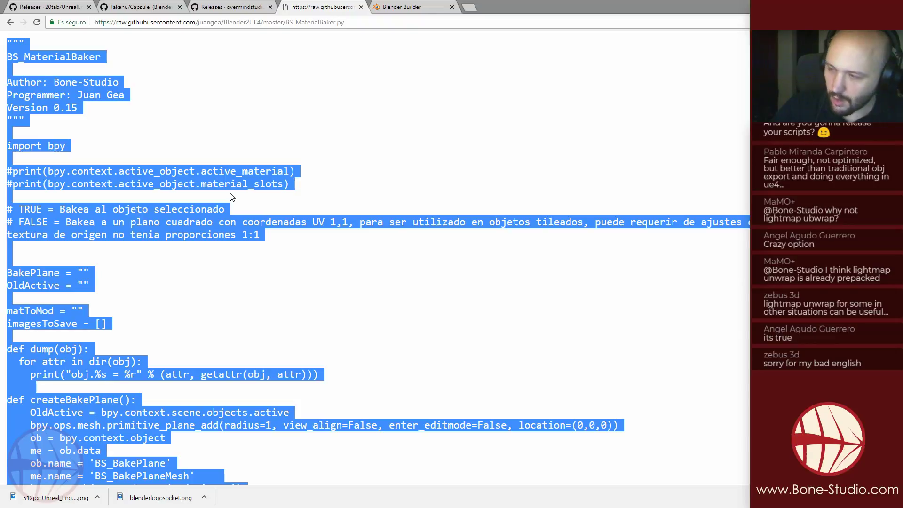
{"action": "key", "text": "alt+Left"}
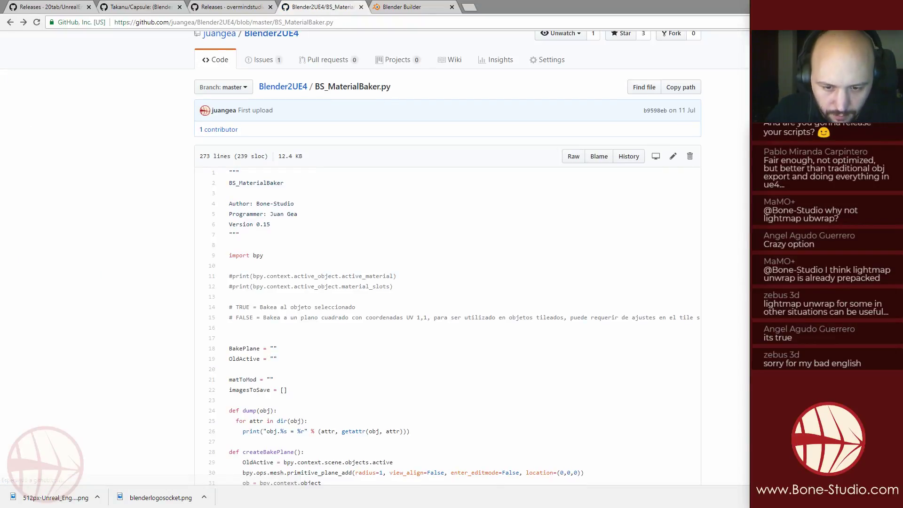
Switch to Blender and enlarge the empty text editor area in both height and width.
{"action": "key", "text": "alt+Tab"}
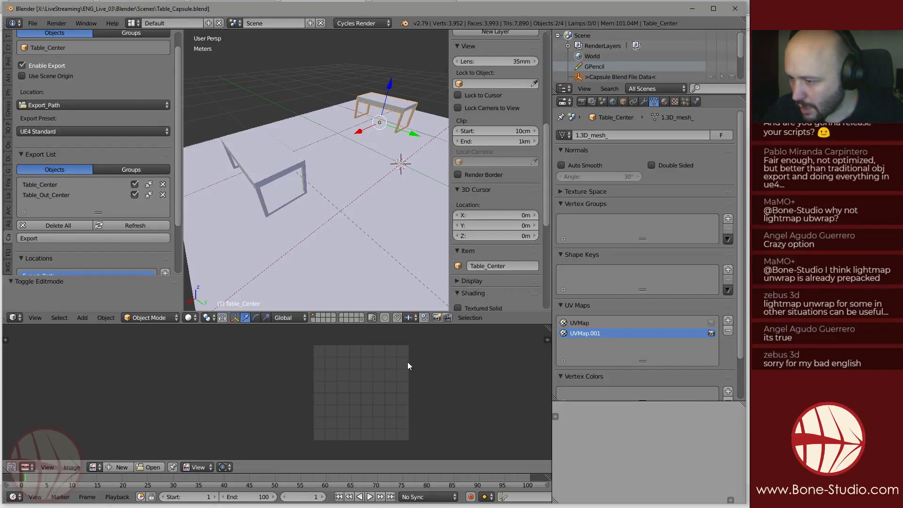
{"action": "left_click", "coordinate": [734, 498]}
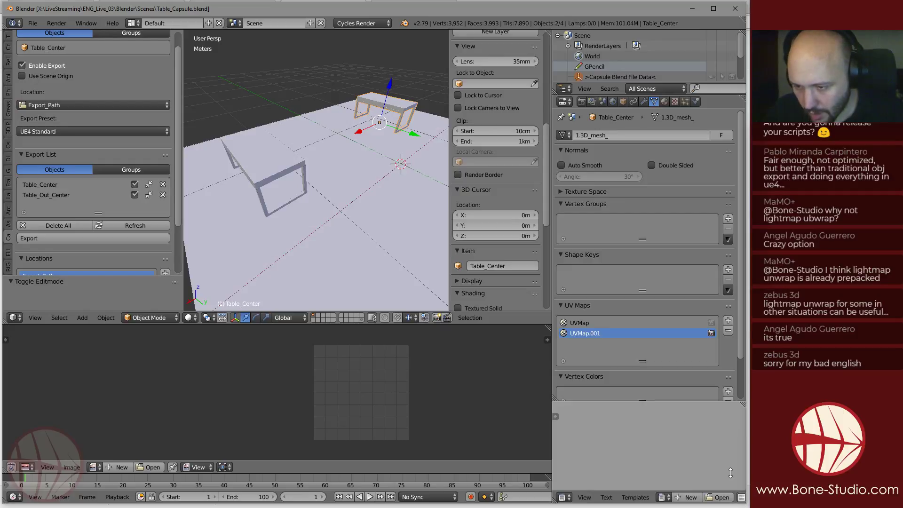
{"action": "left_click_drag", "start_coordinate": [661, 401], "coordinate": [661, 296]}
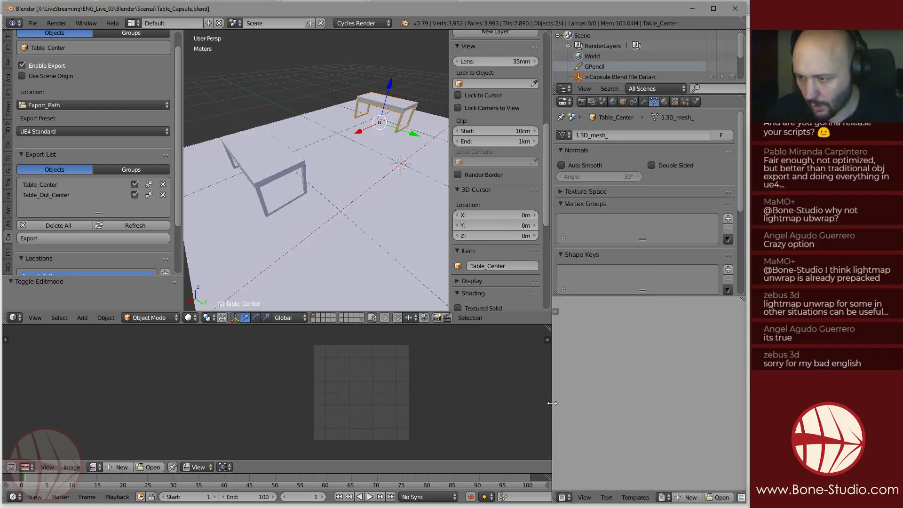
{"action": "left_click_drag", "start_coordinate": [554, 405], "coordinate": [353, 400]}
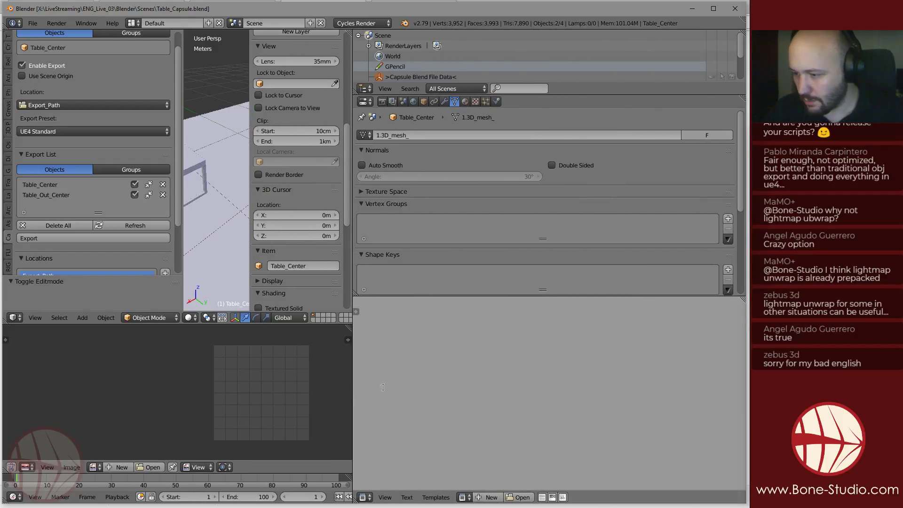
Create a new text block in the text editor and name it Exporter.
{"action": "left_click", "coordinate": [492, 496]}
{"action": "left_click", "coordinate": [552, 498]}
{"action": "type", "text": "eXPOR"}
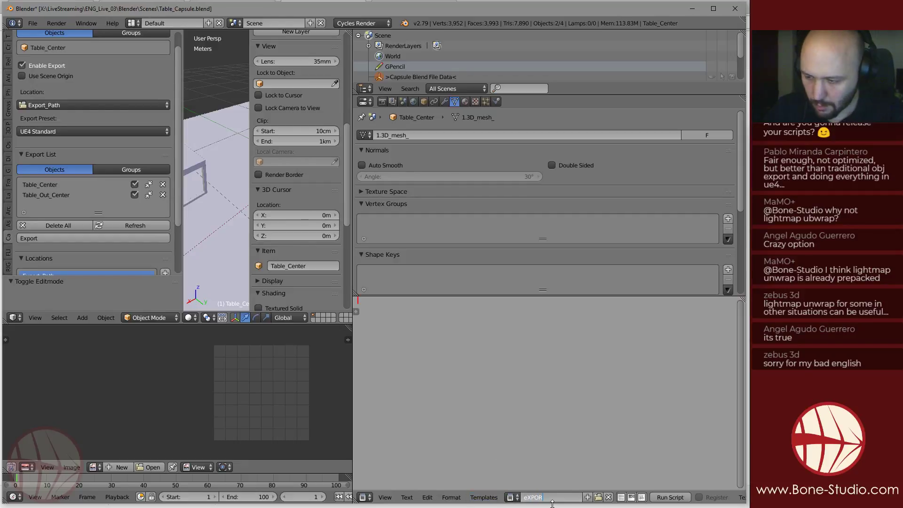
{"action": "type", "text": "TER"}
{"action": "key", "text": "Return"}
{"action": "left_click", "coordinate": [552, 497]}
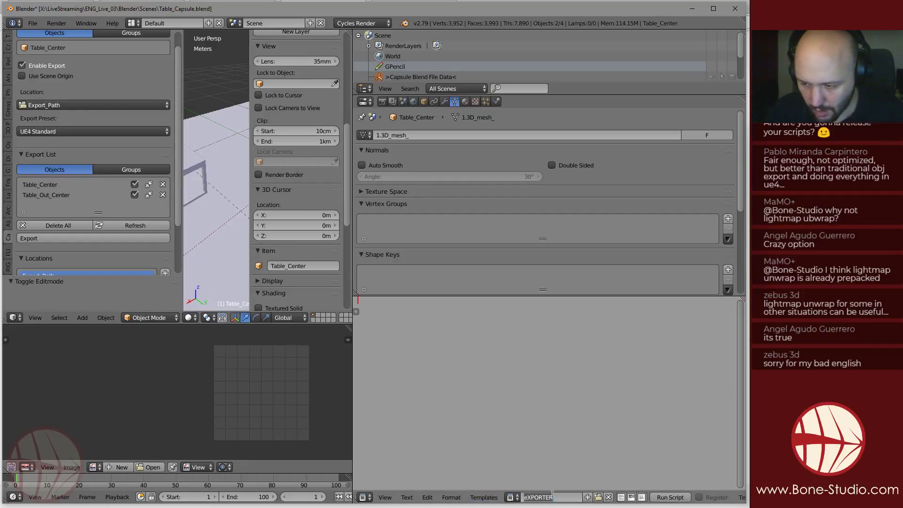
{"action": "type", "text": "Exporter"}
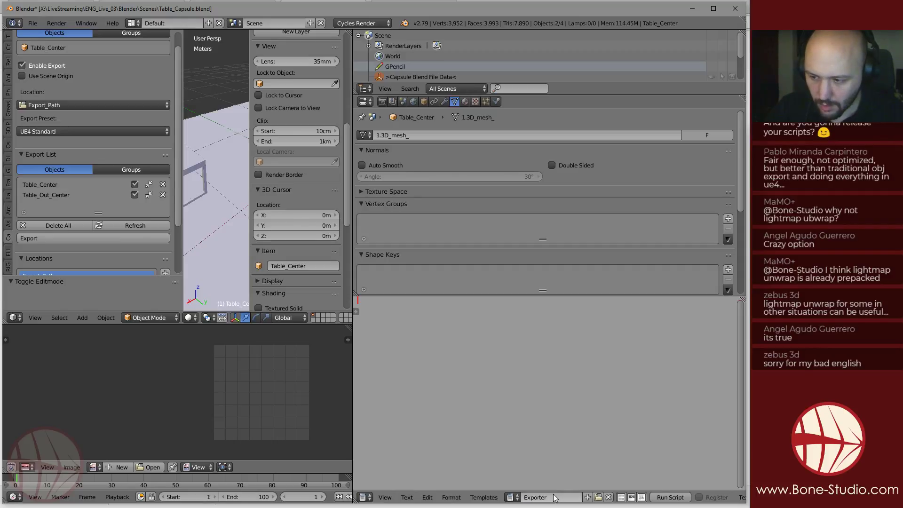
{"action": "key", "text": "Return"}
Paste the copied BS_MaterialBaker script into the Exporter text block and make the text editor taller to show more code.
{"action": "key", "text": "ctrl+v"}
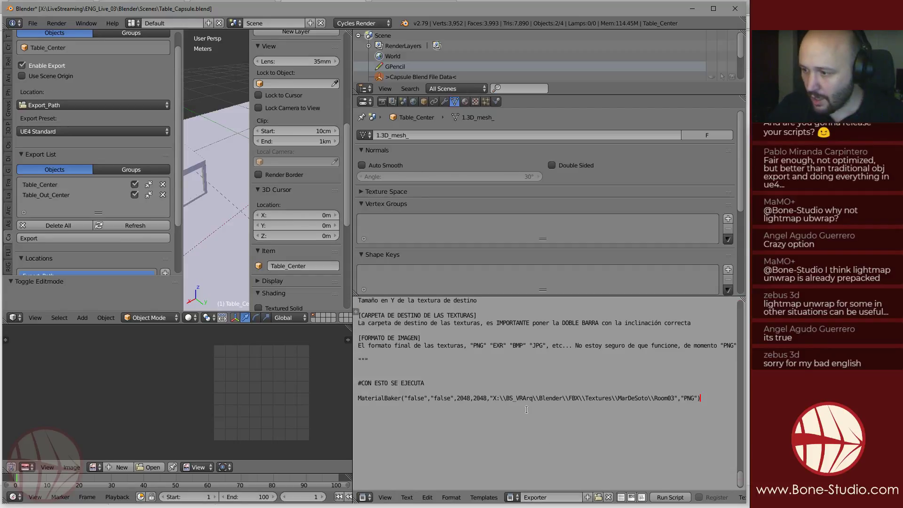
{"action": "scroll", "coordinate": [436, 409], "scroll_direction": "up", "scroll_amount": 20}
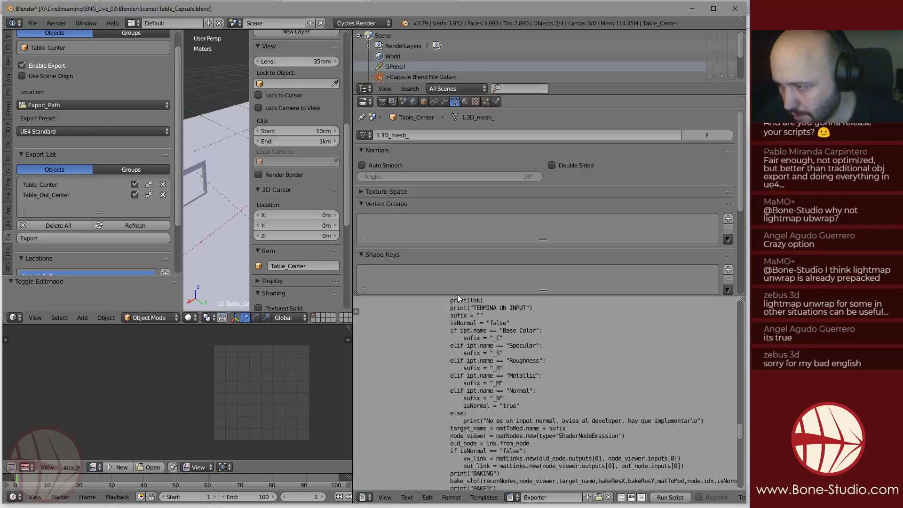
{"action": "left_click_drag", "start_coordinate": [458, 297], "coordinate": [471, 337]}
{"action": "left_click", "coordinate": [469, 345]}
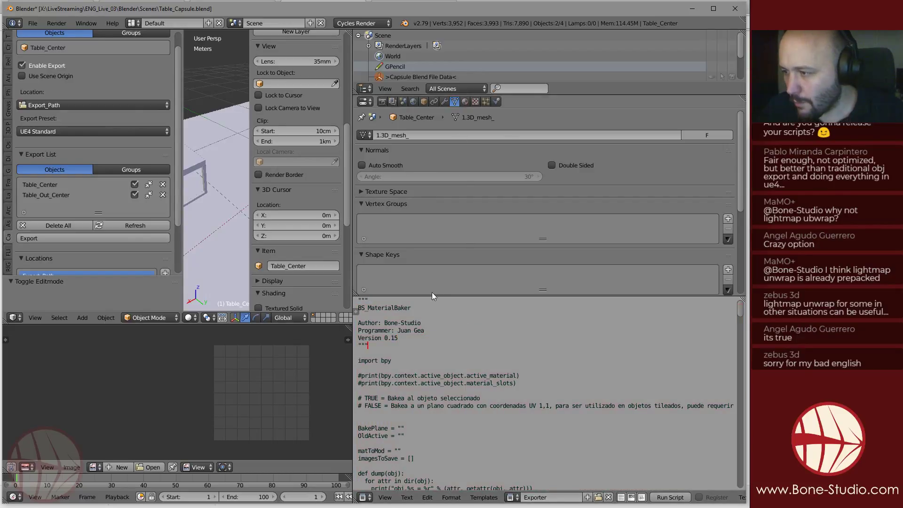
{"action": "left_click_drag", "start_coordinate": [437, 296], "coordinate": [439, 115]}
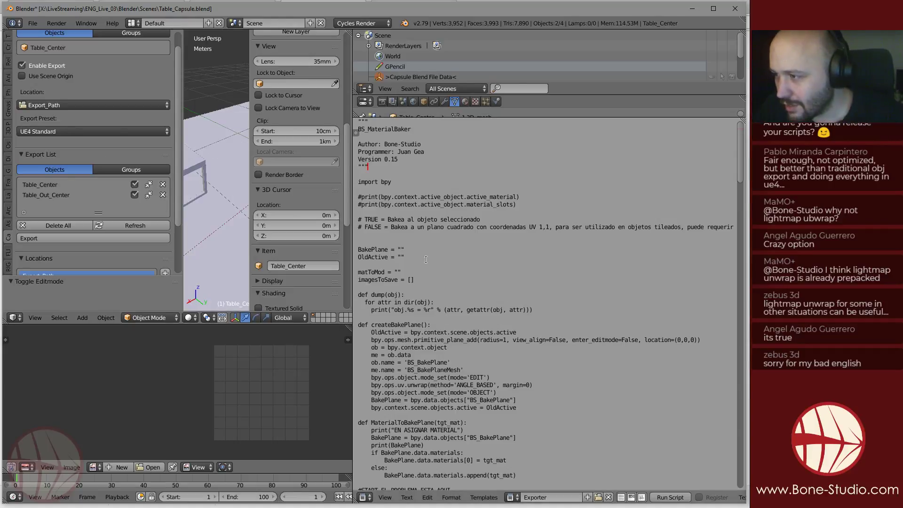
Read through the pasted script down to the parameter documentation and the final MaterialBaker call.
{"action": "scroll", "coordinate": [426, 259], "scroll_direction": "down", "scroll_amount": 20}
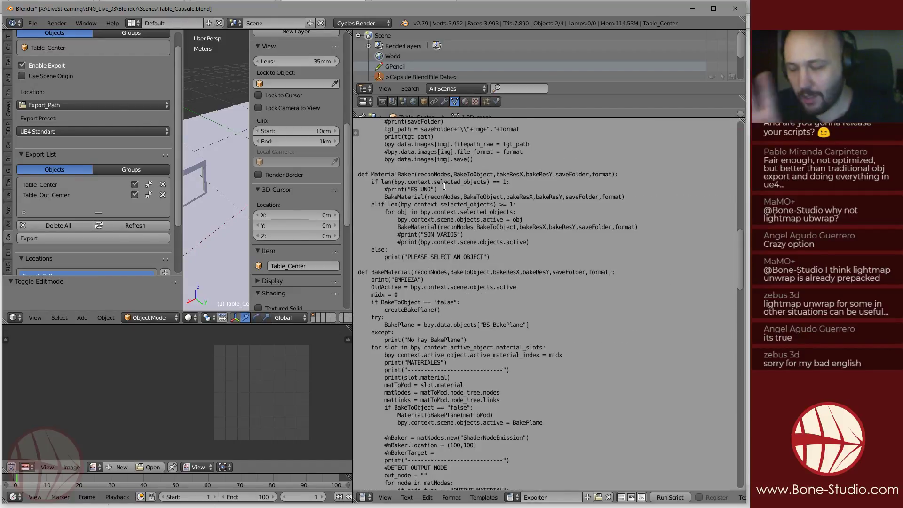
{"action": "scroll", "coordinate": [447, 228], "scroll_direction": "down", "scroll_amount": 20}
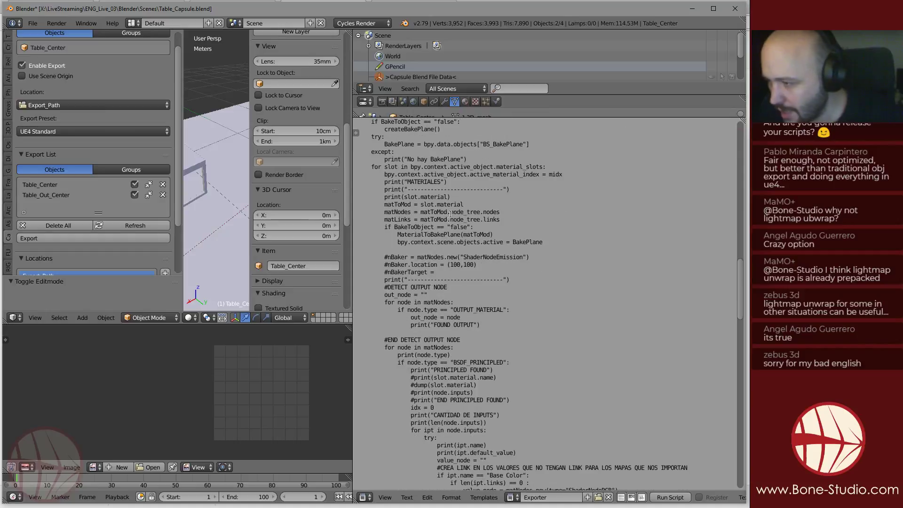
{"action": "scroll", "coordinate": [462, 236], "scroll_direction": "down", "scroll_amount": 9}
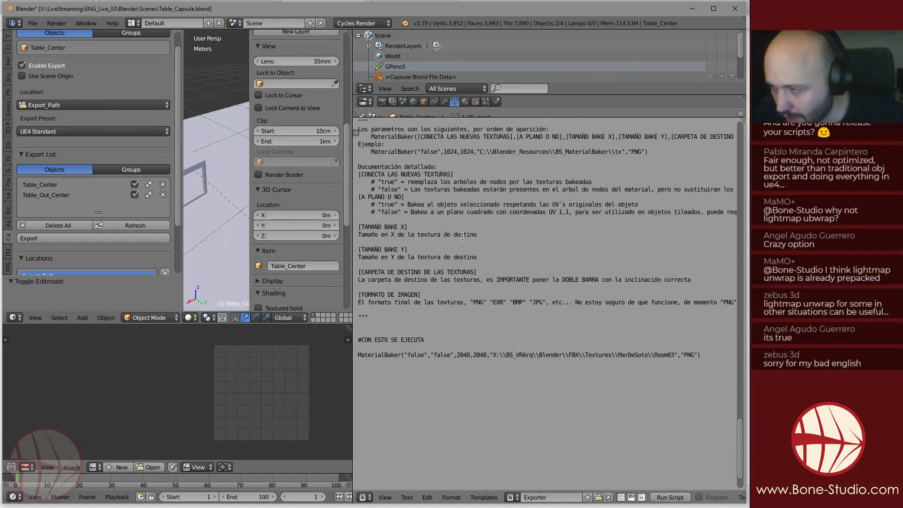
{"action": "scroll", "coordinate": [457, 271], "scroll_direction": "up", "scroll_amount": 3}
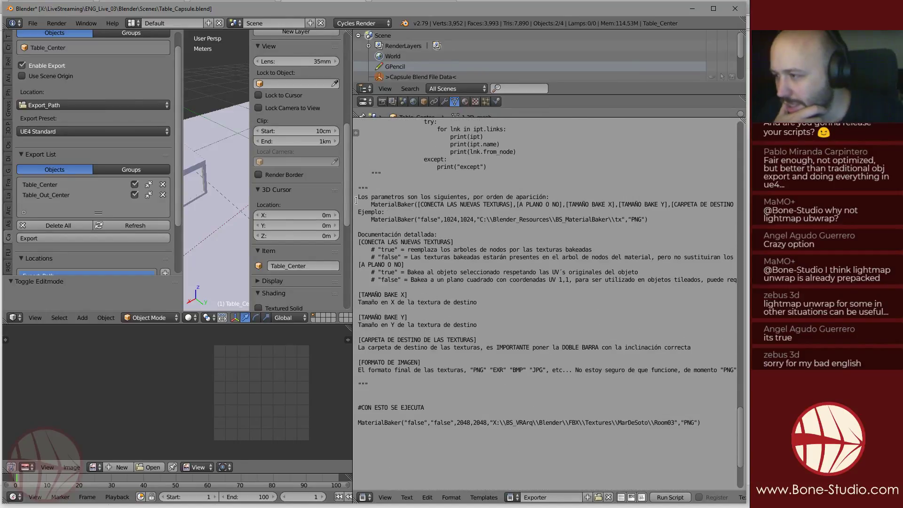
{"action": "left_click_drag", "start_coordinate": [358, 196], "coordinate": [492, 391]}
{"action": "left_click", "coordinate": [487, 340]}
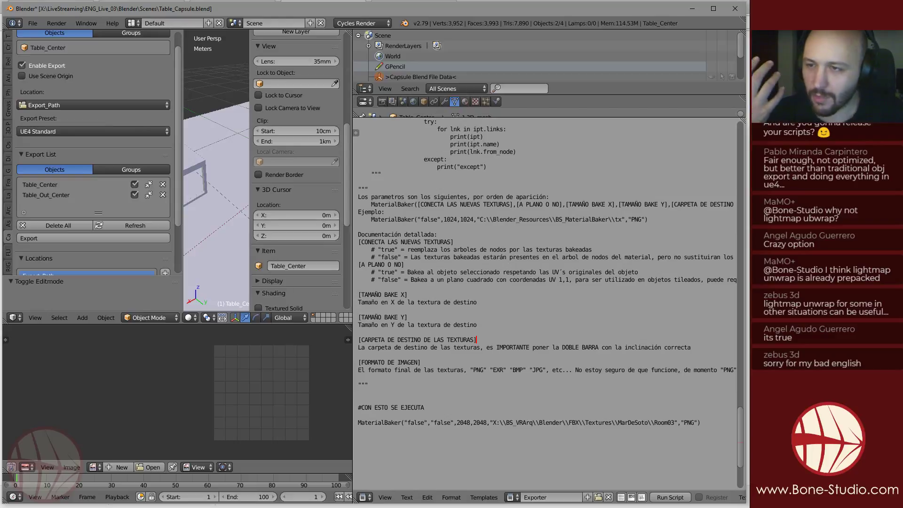
Switch to the browser, return to the Blender2UE4 repository's main page, and read the README descriptions of both scripts.
{"action": "key", "text": "alt+Tab"}
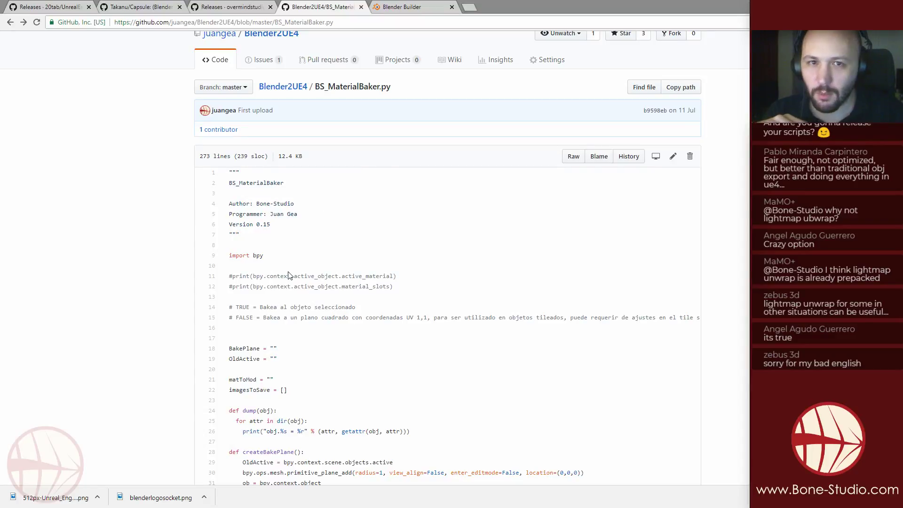
{"action": "left_click", "coordinate": [283, 87]}
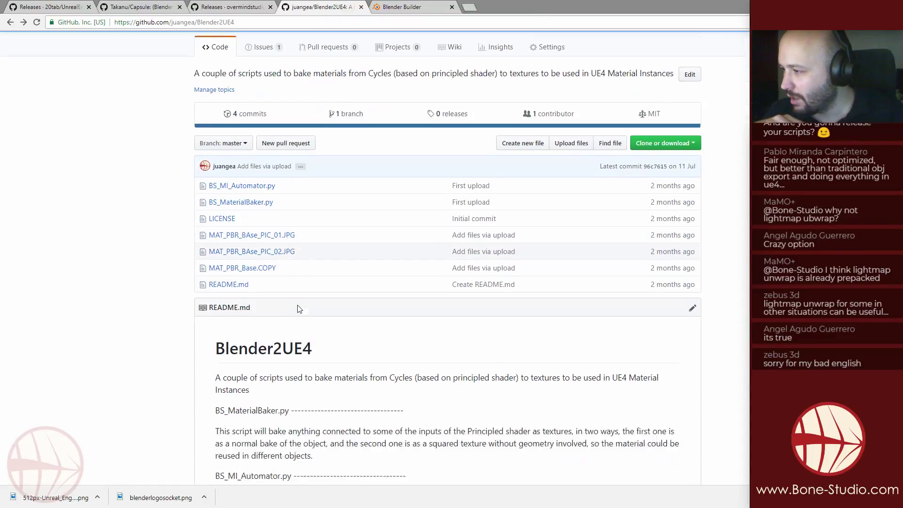
{"action": "scroll", "coordinate": [297, 308], "scroll_direction": "down", "scroll_amount": 3}
{"action": "scroll", "coordinate": [299, 308], "scroll_direction": "up", "scroll_amount": 3}
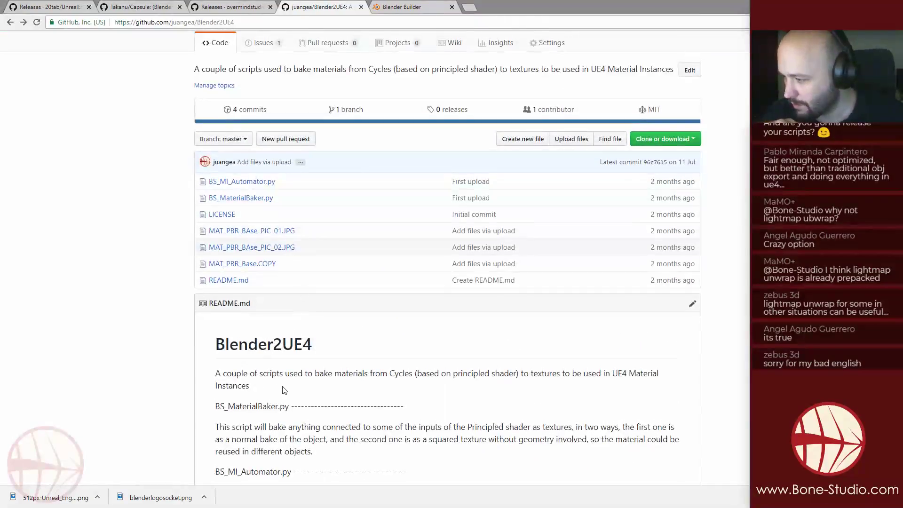
{"action": "scroll", "coordinate": [285, 390], "scroll_direction": "down", "scroll_amount": 5}
{"action": "scroll", "coordinate": [256, 273], "scroll_direction": "up", "scroll_amount": 1}
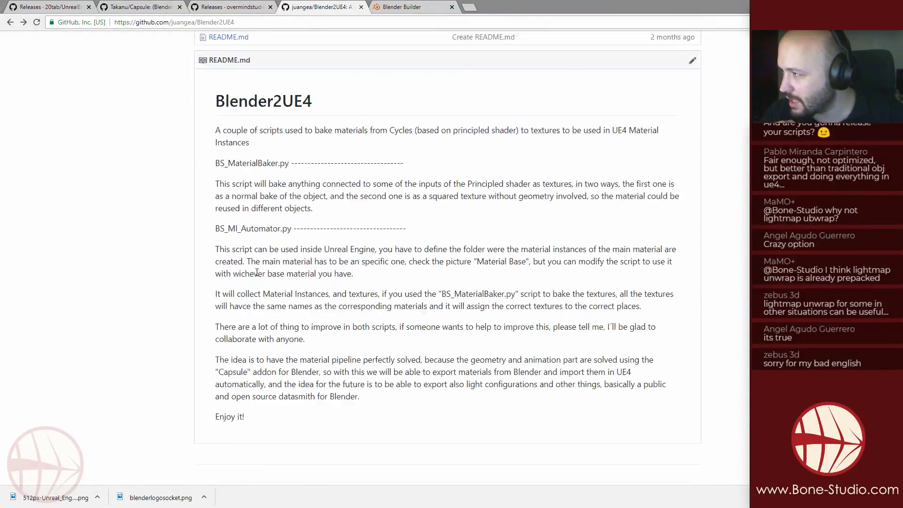
{"action": "scroll", "coordinate": [257, 273], "scroll_direction": "up", "scroll_amount": 6}
Open BS_MaterialBaker.py in the repository and examine the parameter documentation near the end of the file.
{"action": "left_click", "coordinate": [241, 245]}
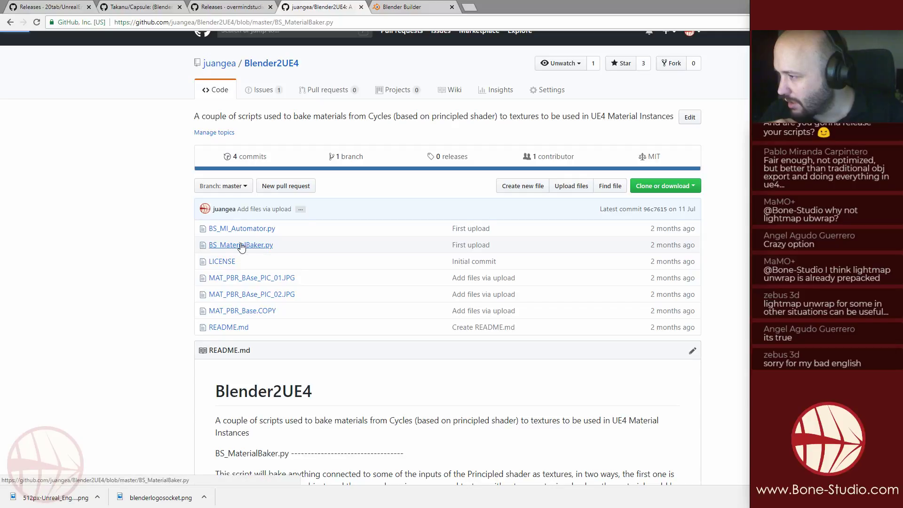
{"action": "scroll", "coordinate": [743, 306], "scroll_direction": "down", "scroll_amount": 15}
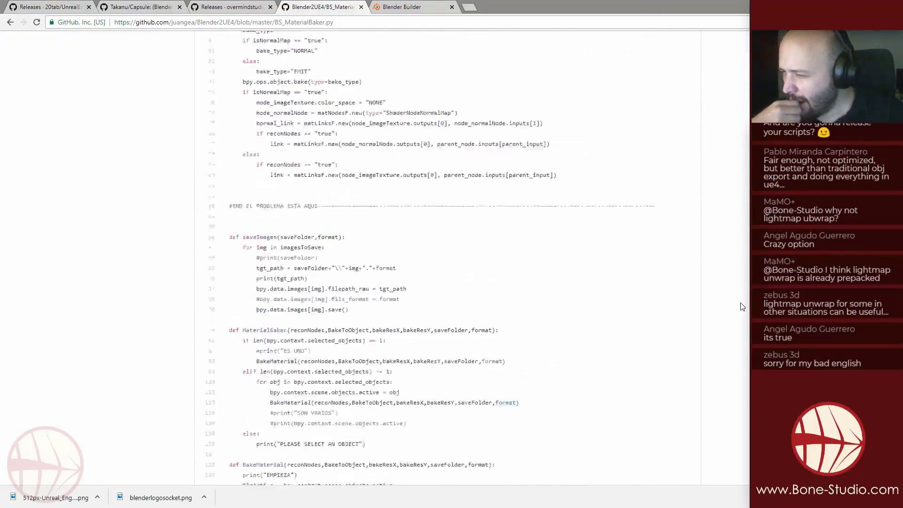
{"action": "scroll", "coordinate": [742, 306], "scroll_direction": "down", "scroll_amount": 20}
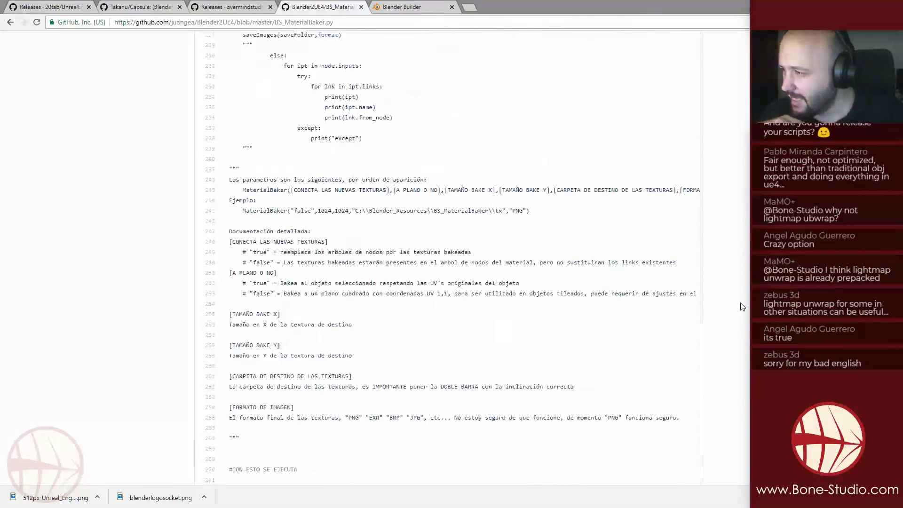
{"action": "left_click_drag", "start_coordinate": [230, 174], "coordinate": [352, 371]}
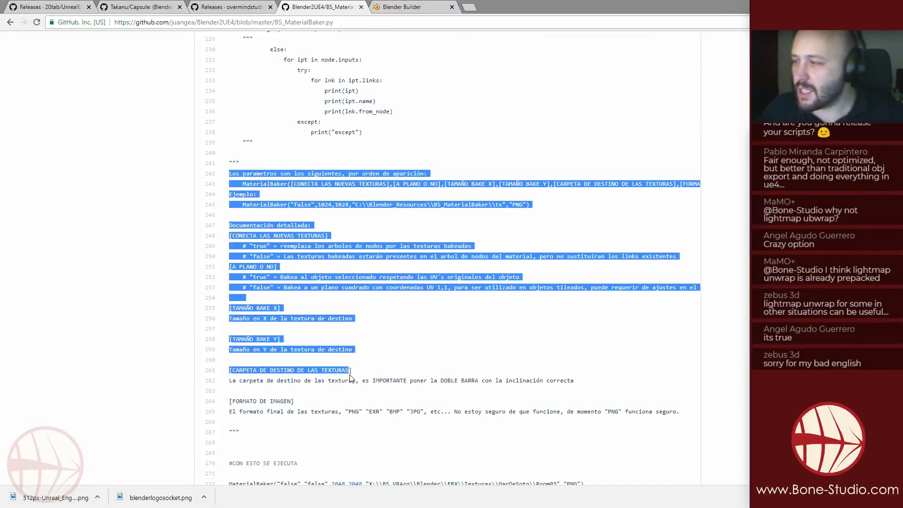
{"action": "left_click", "coordinate": [339, 308]}
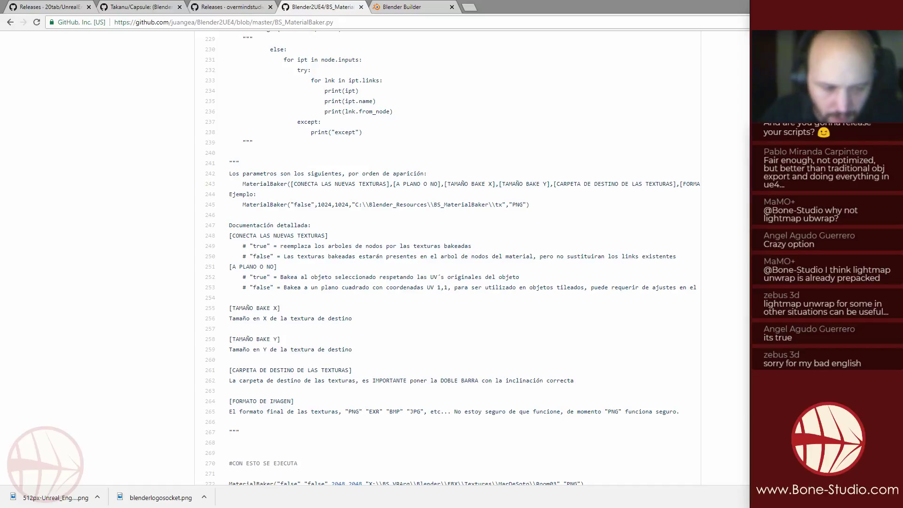
Switch back to Blender and examine the arguments of the script's final MaterialBaker call against the parameter documentation above it.
{"action": "key", "text": "alt+Tab"}
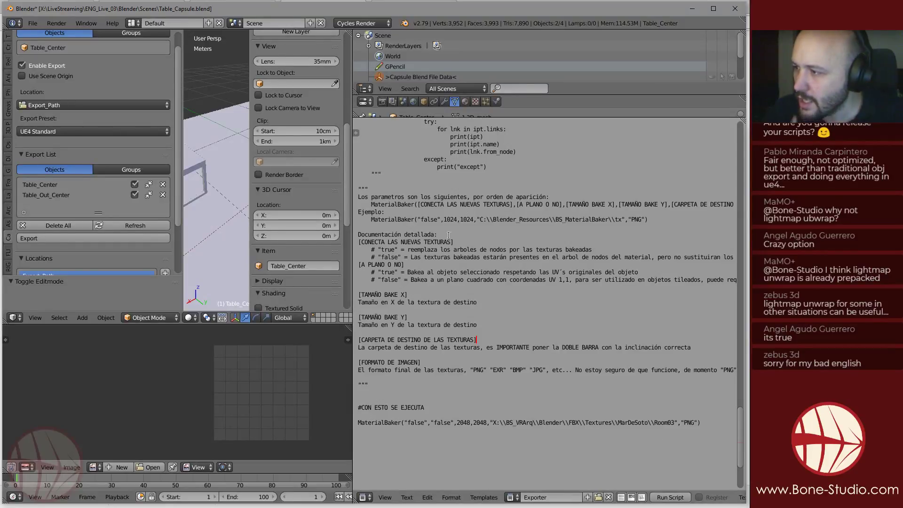
{"action": "scroll", "coordinate": [686, 331], "scroll_direction": "down", "scroll_amount": 4}
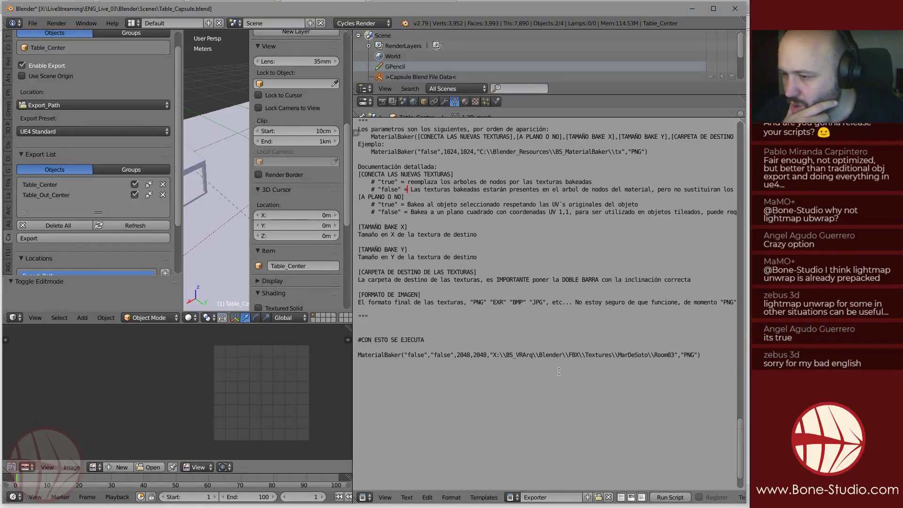
{"action": "left_click_drag", "start_coordinate": [709, 332], "coordinate": [358, 333]}
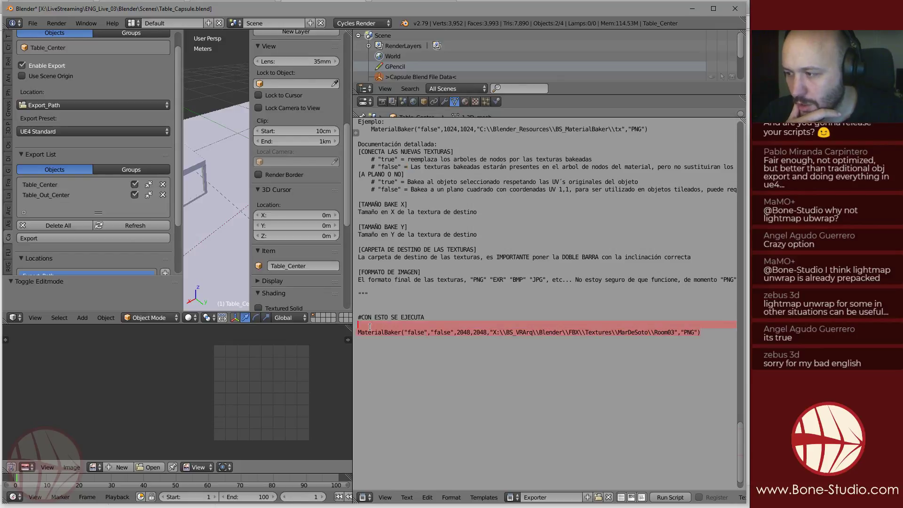
{"action": "left_click", "coordinate": [393, 332]}
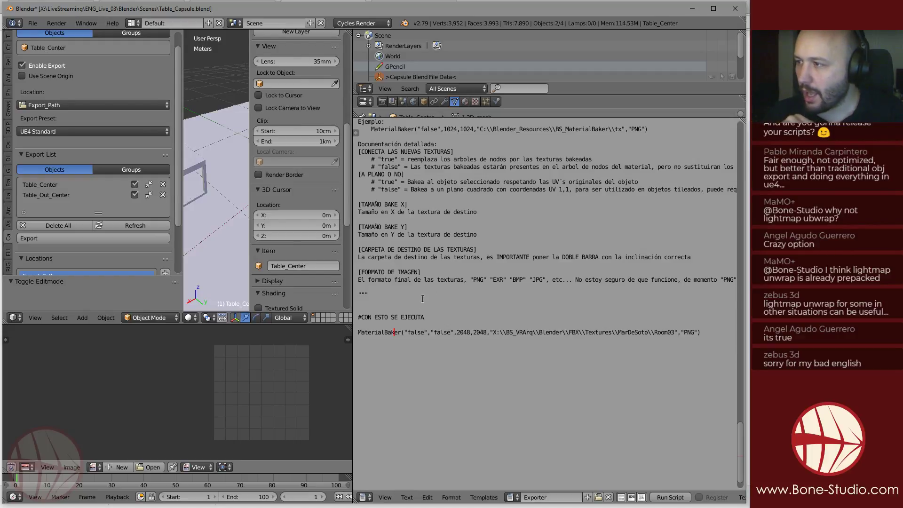
{"action": "scroll", "coordinate": [422, 298], "scroll_direction": "up", "scroll_amount": 2}
{"action": "scroll", "coordinate": [448, 357], "scroll_direction": "down", "scroll_amount": 1}
{"action": "left_click_drag", "start_coordinate": [406, 355], "coordinate": [697, 355]}
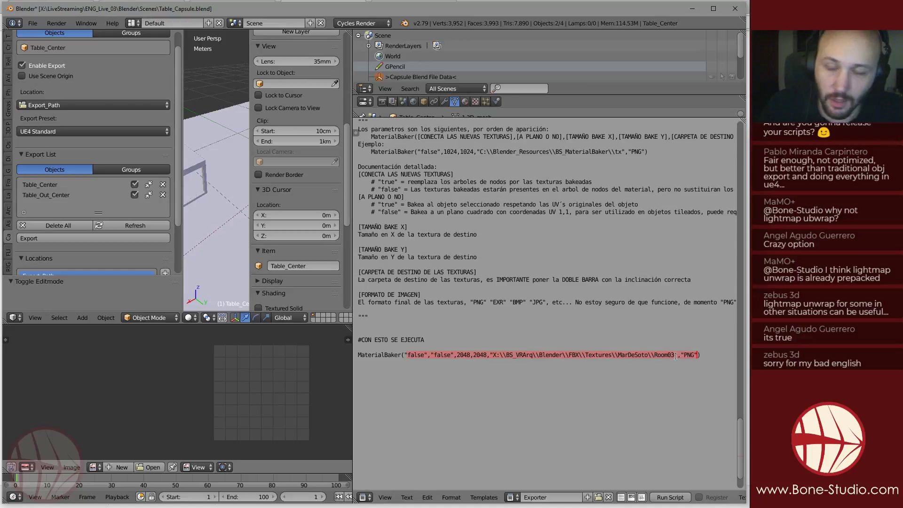
{"action": "scroll", "coordinate": [675, 355], "scroll_direction": "up", "scroll_amount": 2}
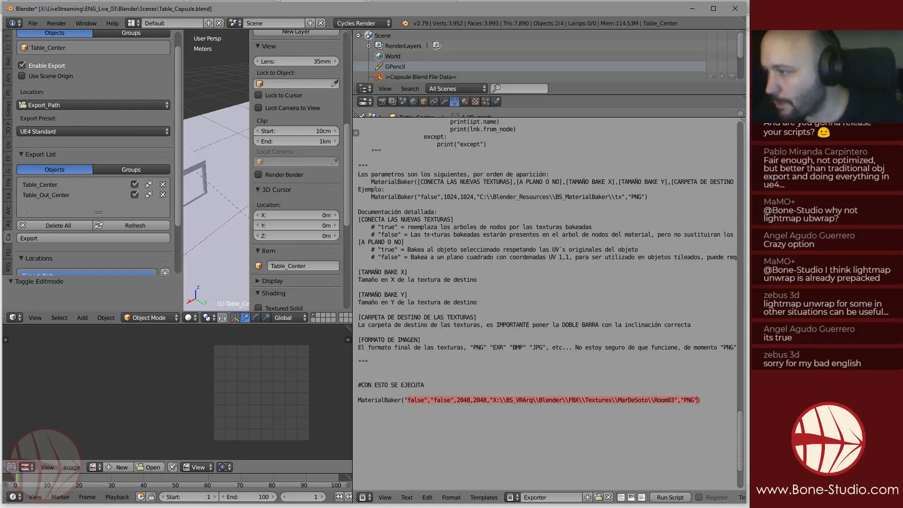
{"action": "left_click", "coordinate": [413, 211]}
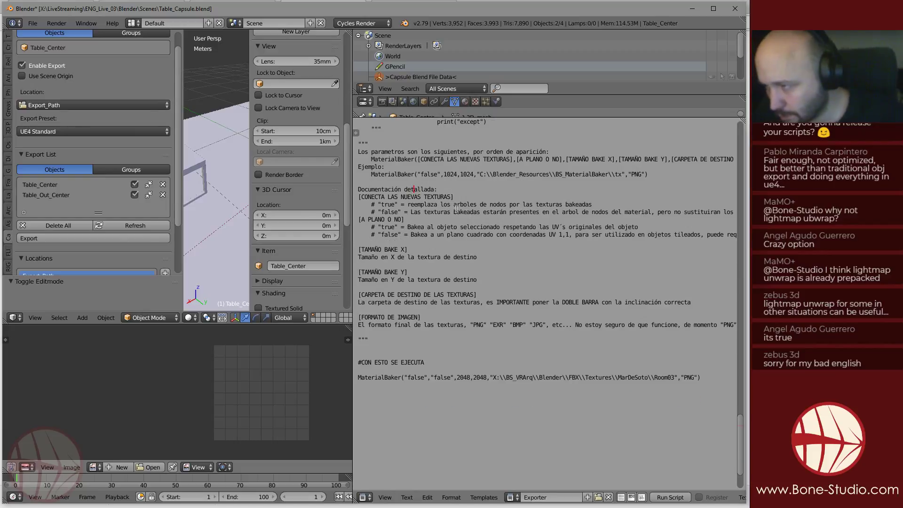
Hide both side shelves of the 3D view and select the Table_Out_Center table.
{"action": "scroll", "coordinate": [650, 172], "scroll_direction": "down", "scroll_amount": 1}
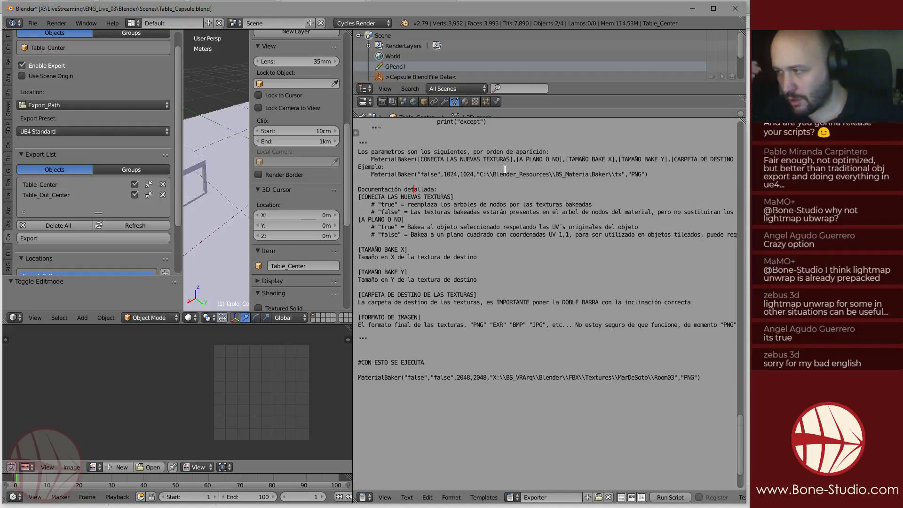
{"action": "middle_click_drag", "start_coordinate": [229, 123], "coordinate": [145, 176]}
{"action": "key", "text": "t"}
{"action": "key", "text": "n"}
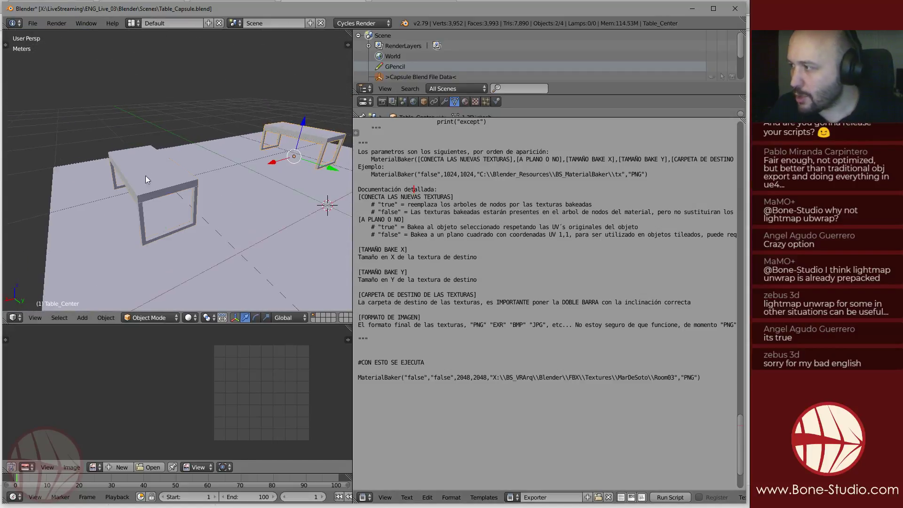
{"action": "right_click", "coordinate": [145, 176]}
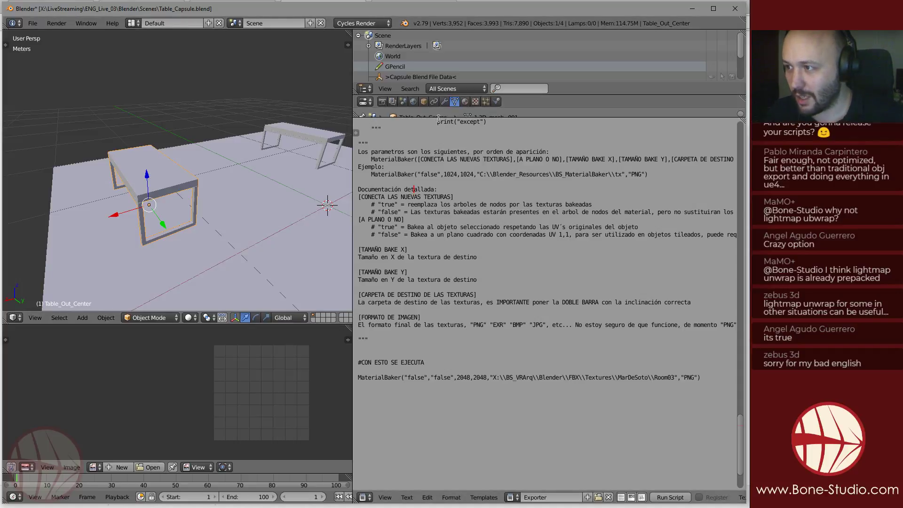
Make UVMap the active UV map of Table_Out_Center and select all its geometry in Edit Mode to display its UV layout.
{"action": "left_click_drag", "start_coordinate": [440, 118], "coordinate": [439, 334]}
{"action": "scroll", "coordinate": [456, 166], "scroll_direction": "down", "scroll_amount": 5}
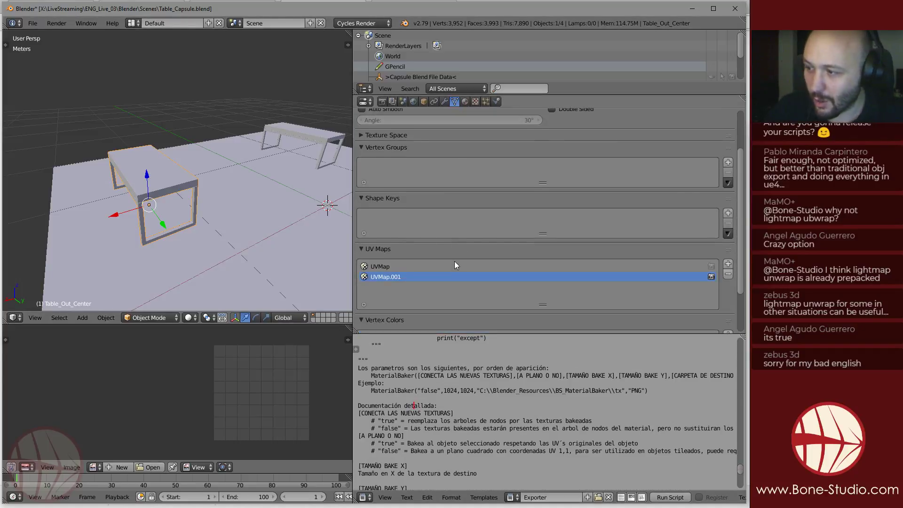
{"action": "left_click", "coordinate": [377, 269]}
{"action": "key", "text": "Tab"}
{"action": "left_click", "coordinate": [245, 200]}
{"action": "key", "text": "a"}
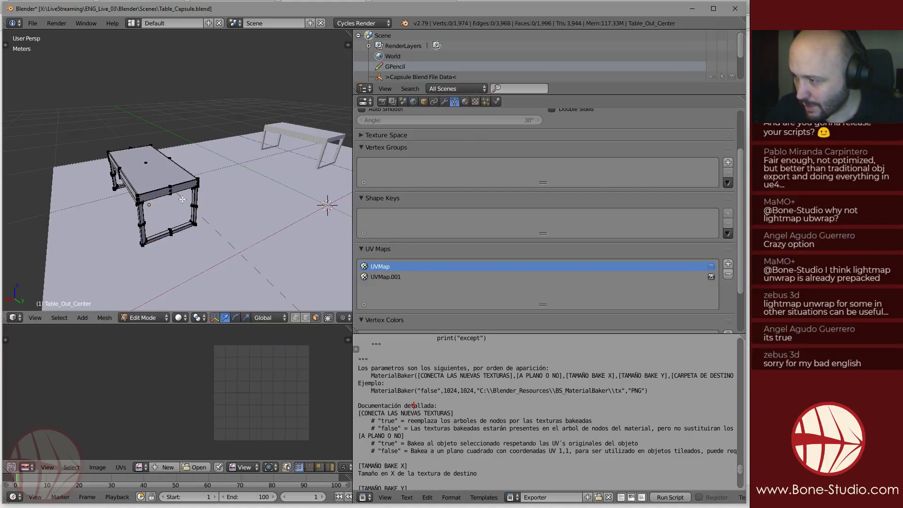
{"action": "key", "text": "a"}
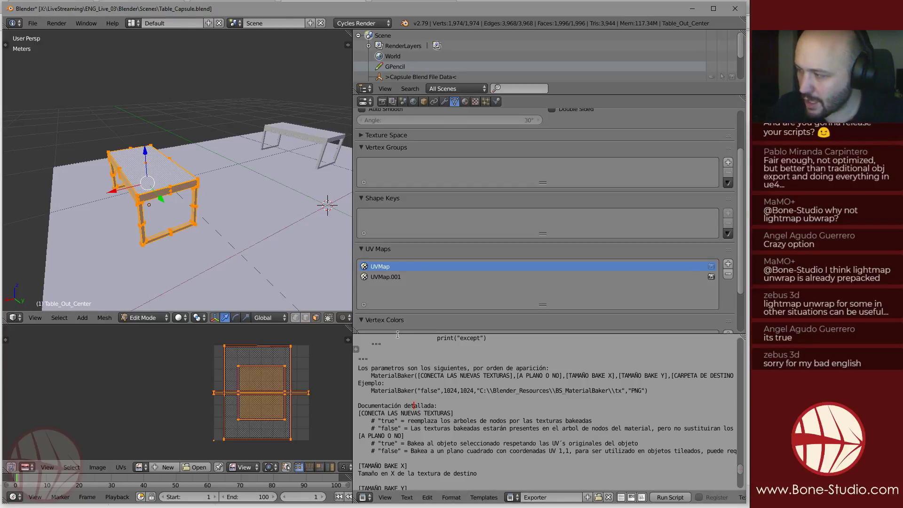
Enlarge the text editor again, show the table's material properties, and change the UV/Image Editor area to a Node Editor.
{"action": "left_click_drag", "start_coordinate": [398, 334], "coordinate": [408, 132]}
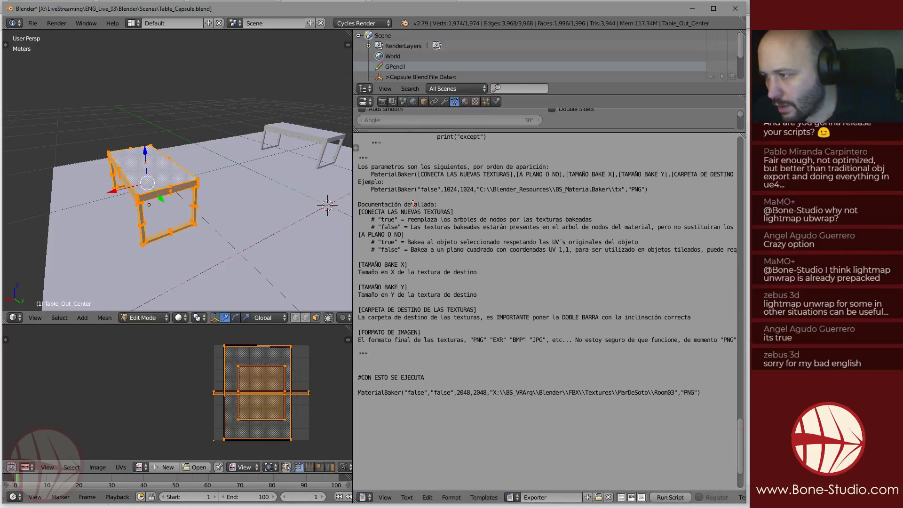
{"action": "left_click", "coordinate": [422, 174]}
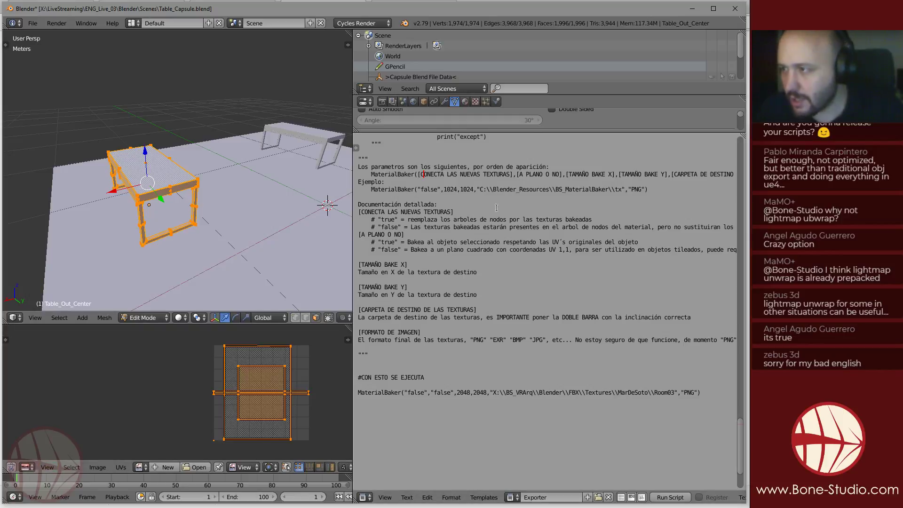
{"action": "left_click", "coordinate": [465, 102]}
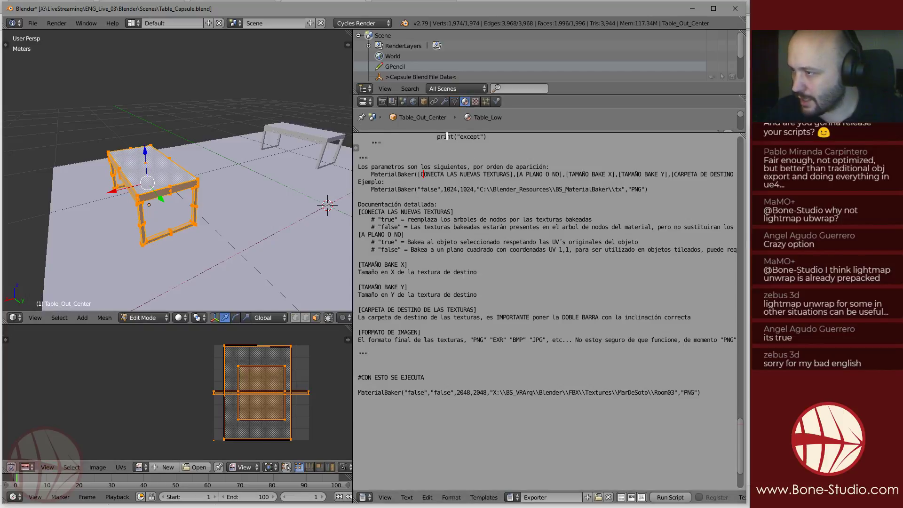
{"action": "left_click", "coordinate": [25, 467]}
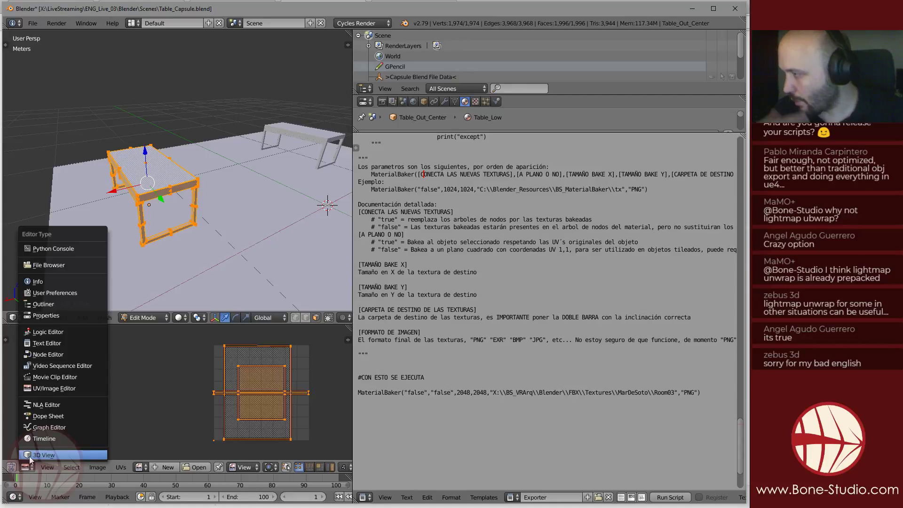
{"action": "left_click", "coordinate": [55, 354]}
{"action": "middle_click_drag", "start_coordinate": [147, 369], "coordinate": [173, 375]}
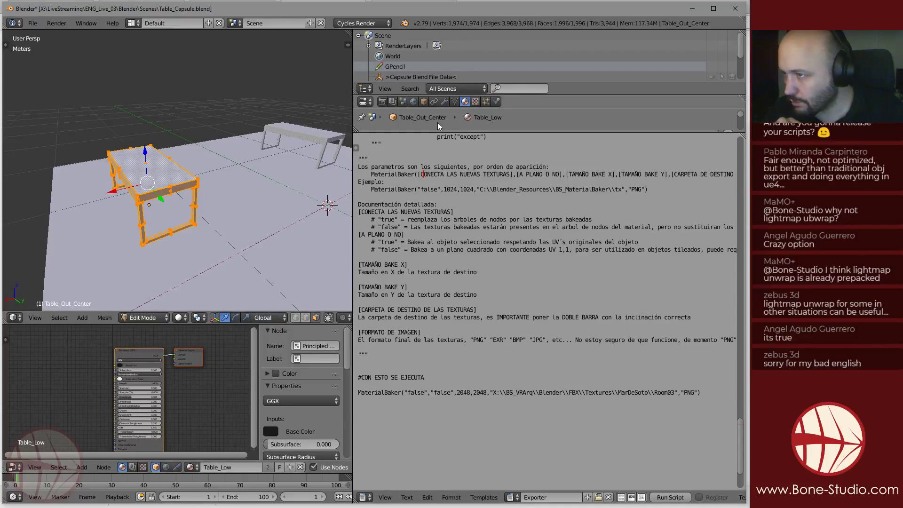
Make room for the material slot list, select the Table_Tabletop material and bring its node tree into view.
{"action": "scroll", "coordinate": [588, 178], "scroll_direction": "up", "scroll_amount": 5}
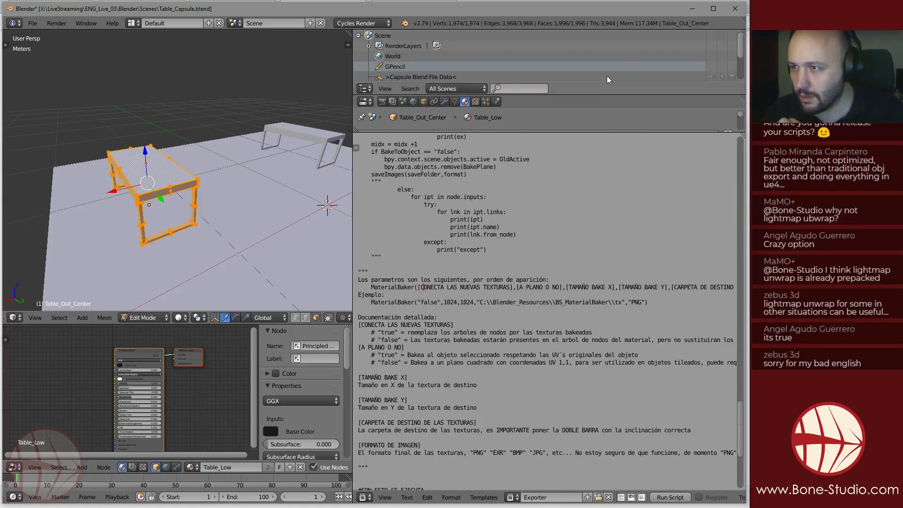
{"action": "left_click_drag", "start_coordinate": [611, 94], "coordinate": [605, 28]}
{"action": "left_click", "coordinate": [395, 86]}
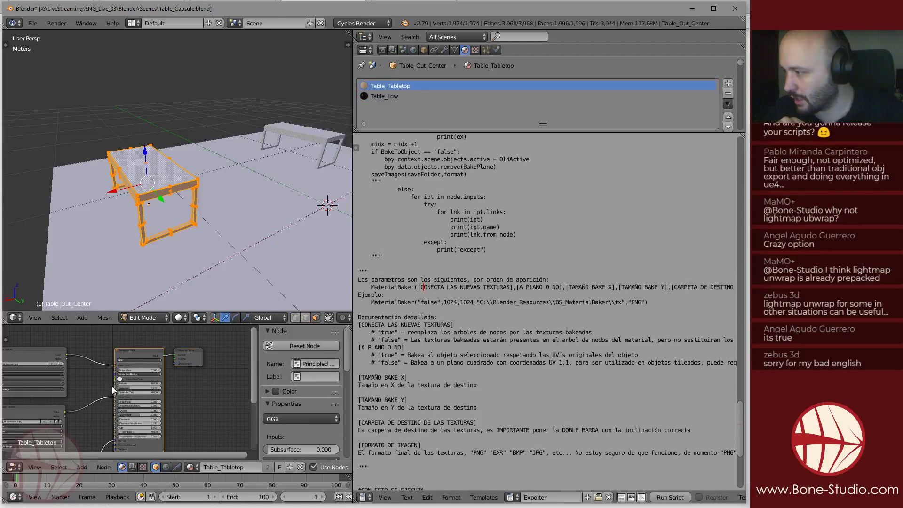
{"action": "middle_click_drag", "start_coordinate": [96, 361], "coordinate": [134, 338]}
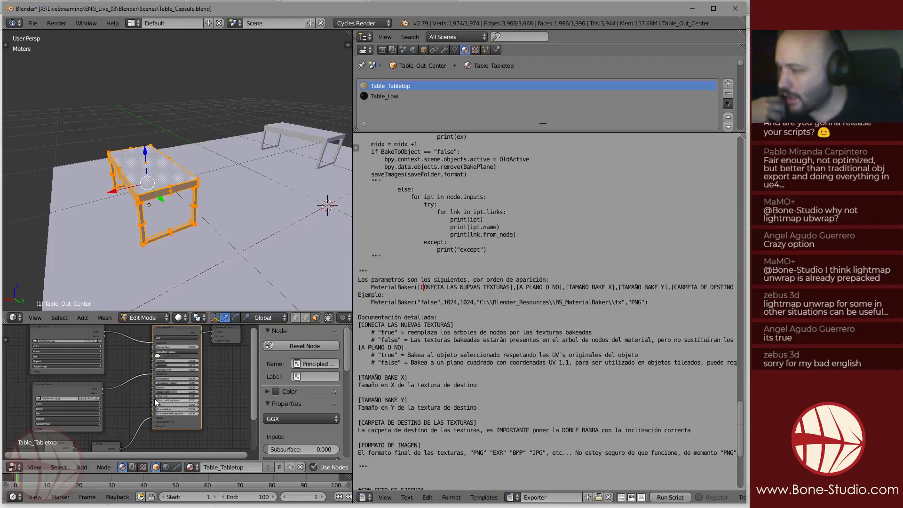
{"action": "middle_click_drag", "start_coordinate": [127, 400], "coordinate": [148, 397]}
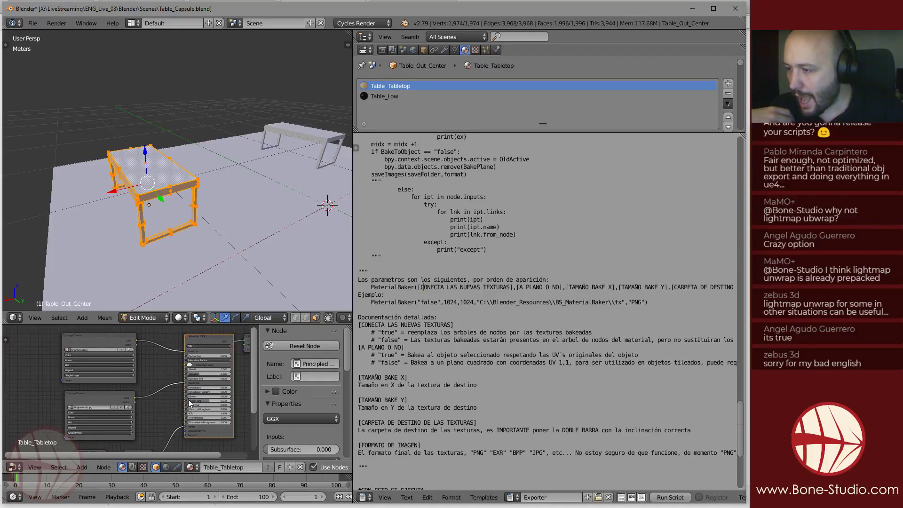
Examine the first argument of the final MaterialBaker call and enlarge the Node Editor to inspect the whole tabletop node tree.
{"action": "scroll", "coordinate": [384, 293], "scroll_direction": "down", "scroll_amount": 7}
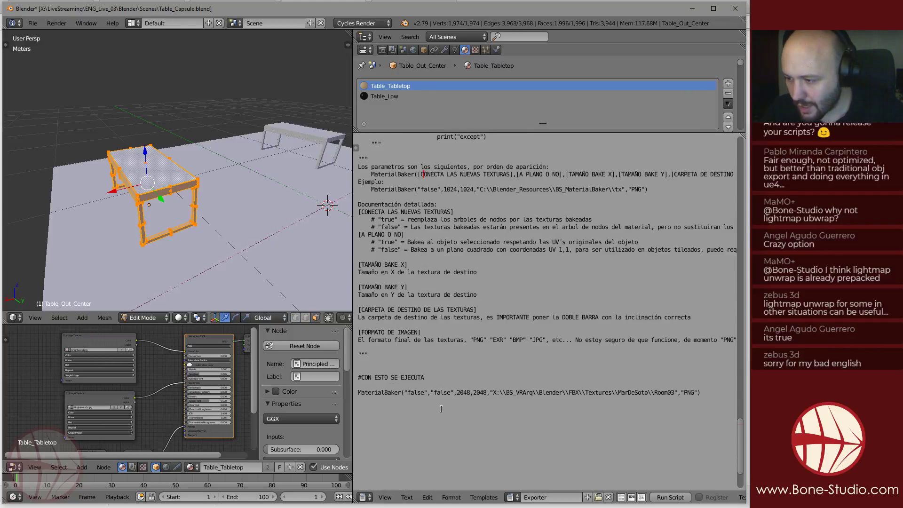
{"action": "left_click", "coordinate": [420, 347]}
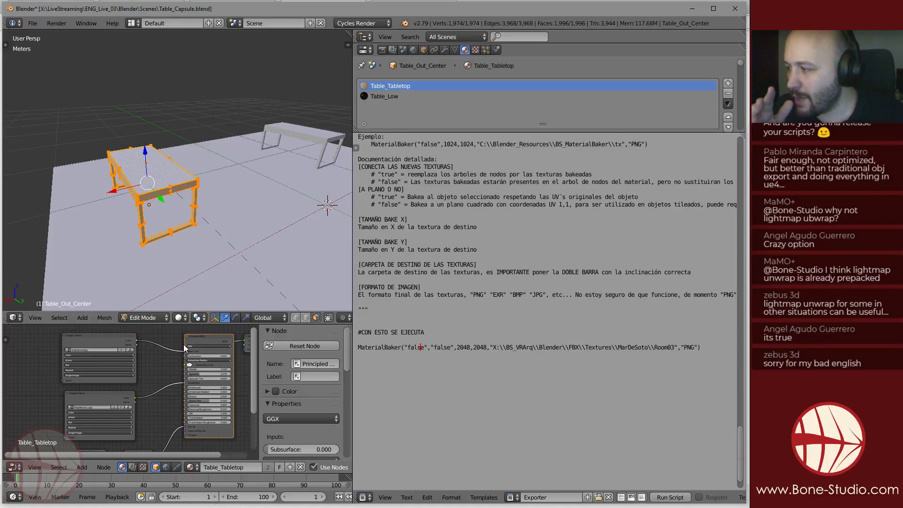
{"action": "left_click_drag", "start_coordinate": [184, 324], "coordinate": [186, 230]}
{"action": "scroll", "coordinate": [183, 267], "scroll_direction": "down", "scroll_amount": 3}
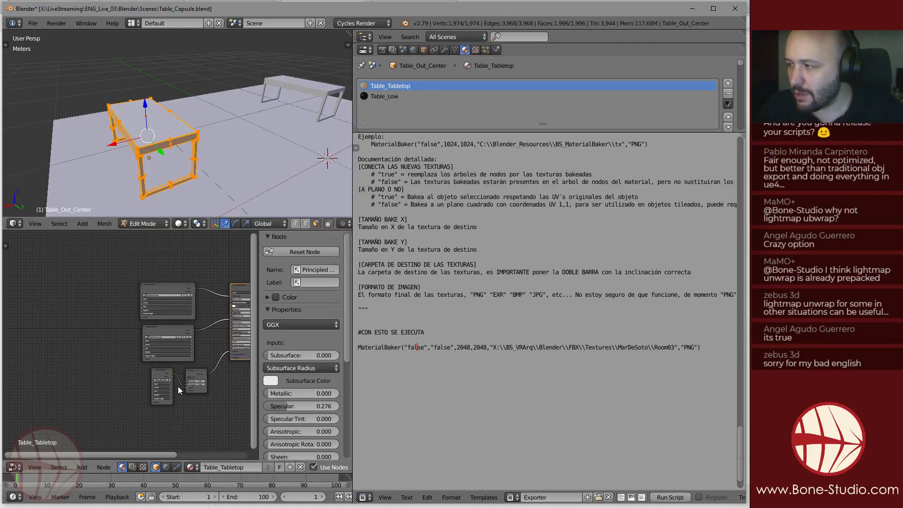
{"action": "middle_click_drag", "start_coordinate": [203, 325], "coordinate": [159, 331]}
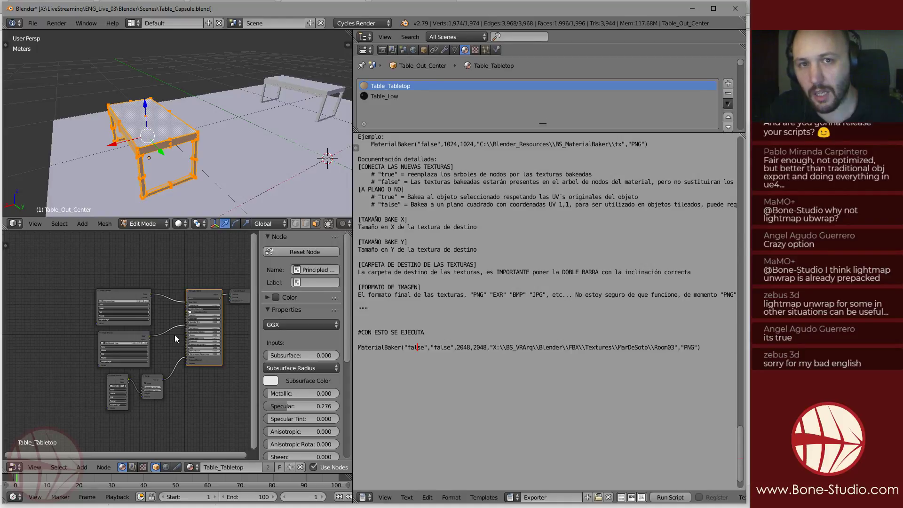
In the detailed documentation, change the heading [A PLANO O NO] to [A OBJETO O NO].
{"action": "scroll", "coordinate": [423, 183], "scroll_direction": "up", "scroll_amount": 2}
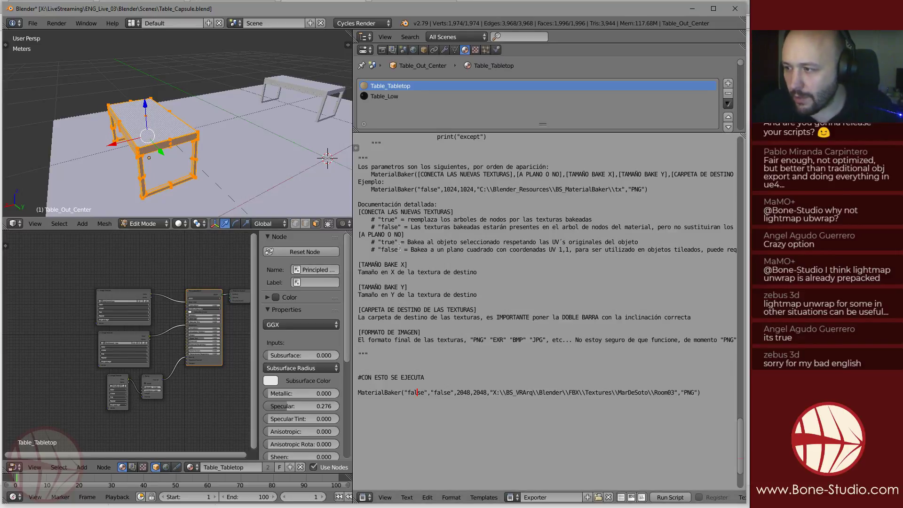
{"action": "left_click", "coordinate": [381, 234]}
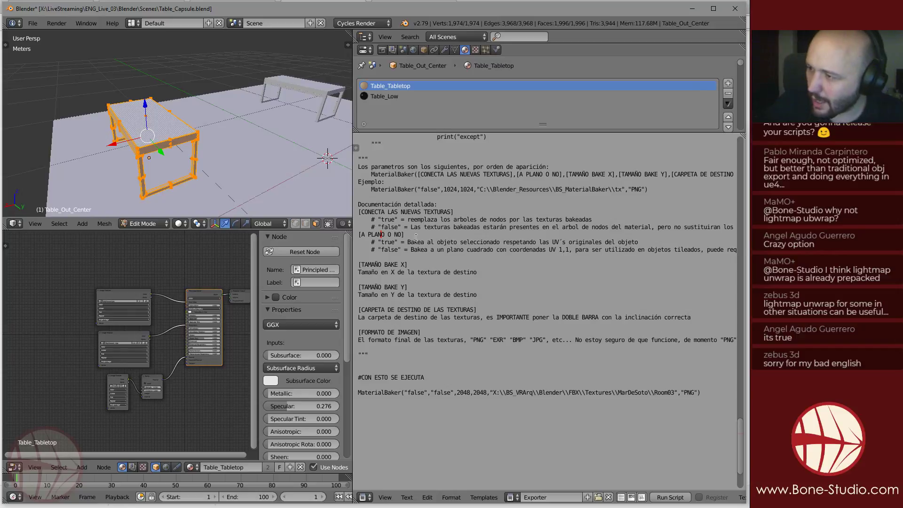
{"action": "key", "text": "shift+Left"}
{"action": "key", "text": "shift+Left"}
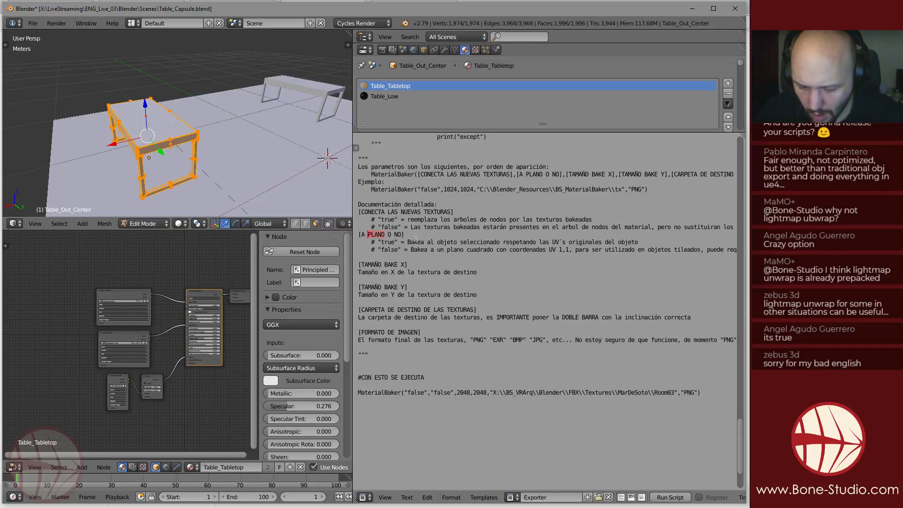
{"action": "type", "text": "OBJECTO"}
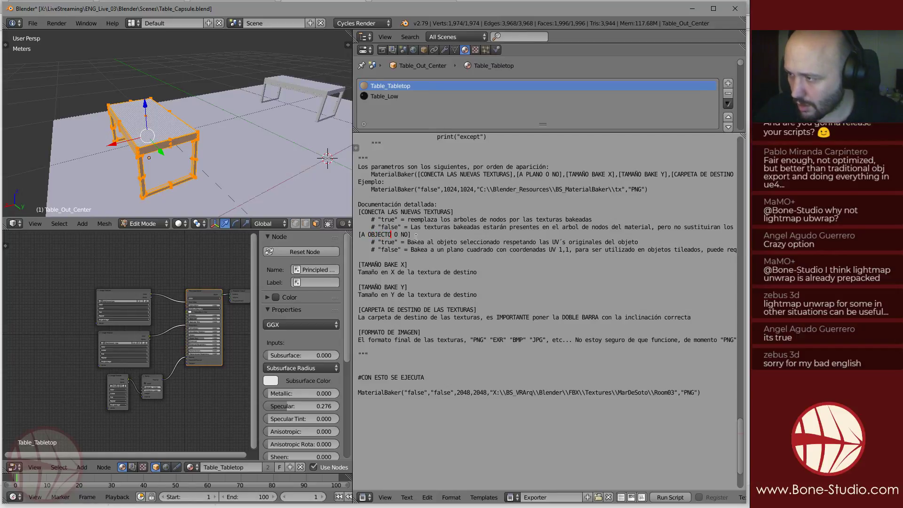
{"action": "key", "text": "Delete"}
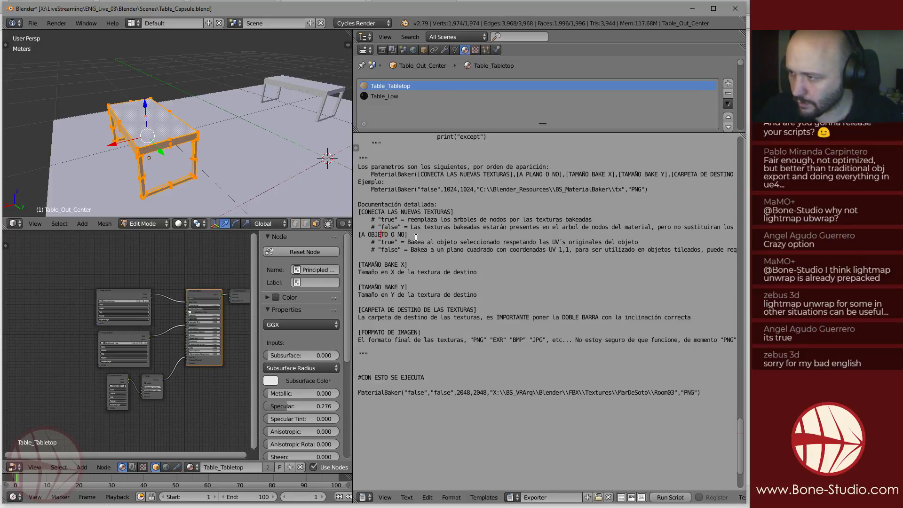
{"action": "key", "text": "Right"}
{"action": "key", "text": "Right"}
{"action": "key", "text": "Right"}
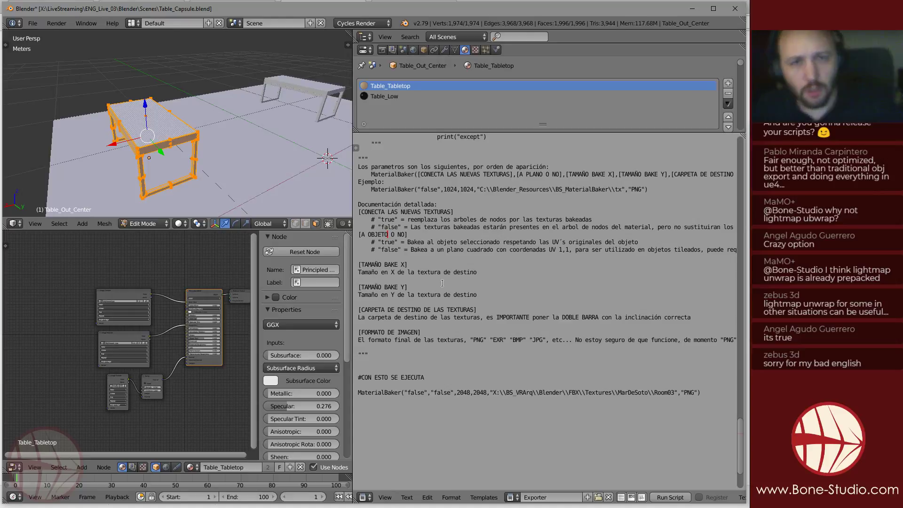
Widen the text editor and examine the documentation of the bake target, texture size, destination folder and image format parameters.
{"action": "left_click", "coordinate": [446, 244]}
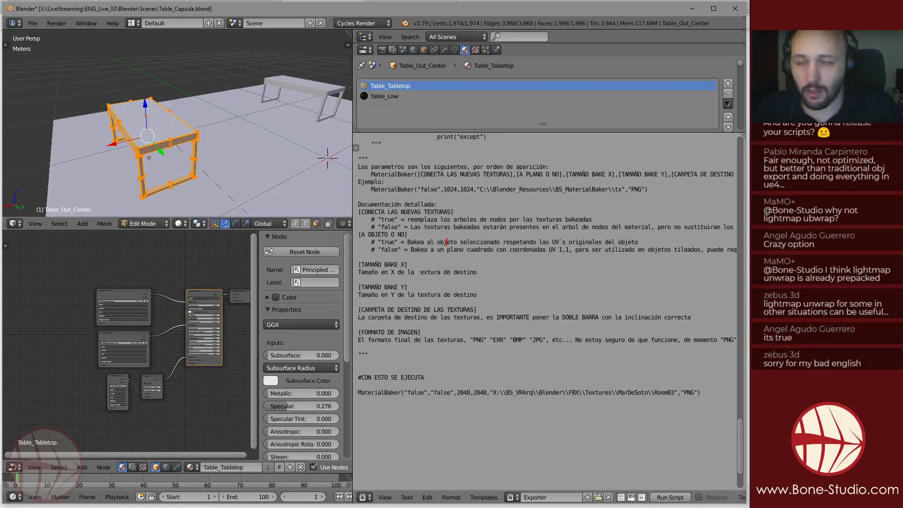
{"action": "scroll", "coordinate": [413, 265], "scroll_direction": "down", "scroll_amount": 2}
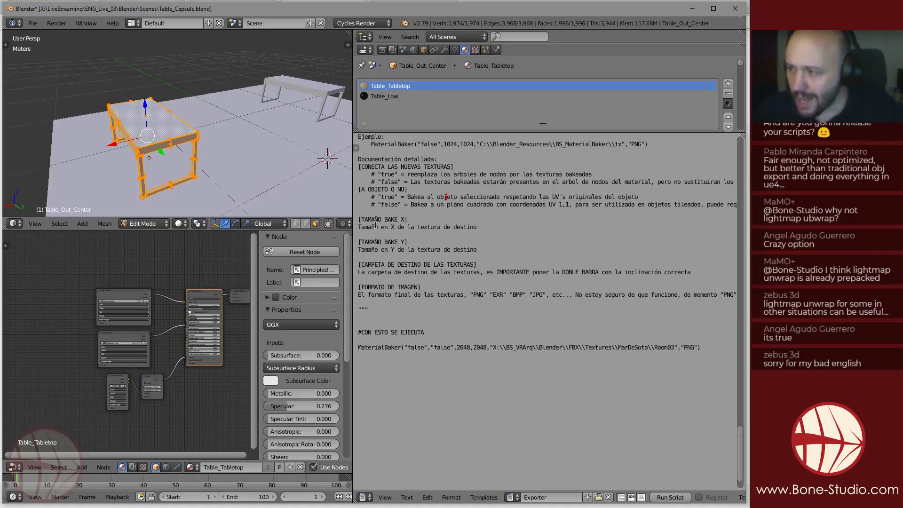
{"action": "left_click", "coordinate": [406, 219]}
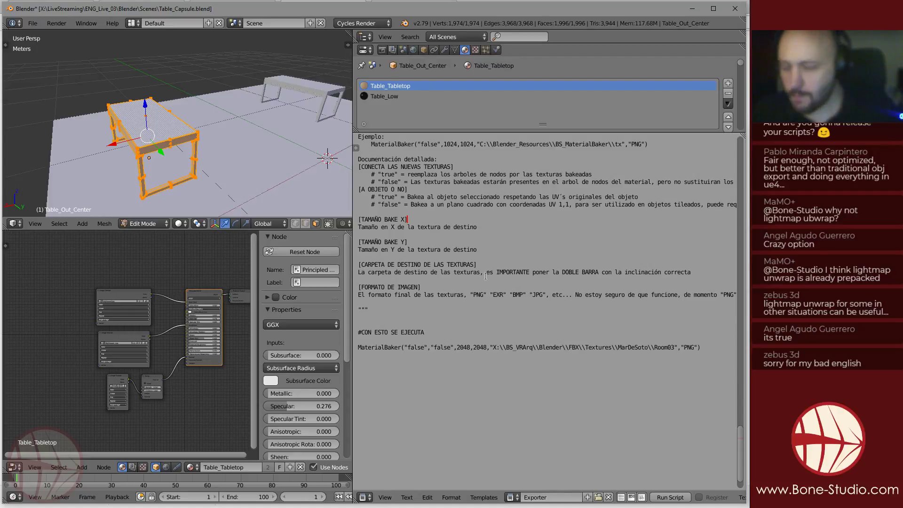
{"action": "scroll", "coordinate": [487, 276], "scroll_direction": "up", "scroll_amount": 1}
{"action": "scroll", "coordinate": [404, 266], "scroll_direction": "down", "scroll_amount": 2}
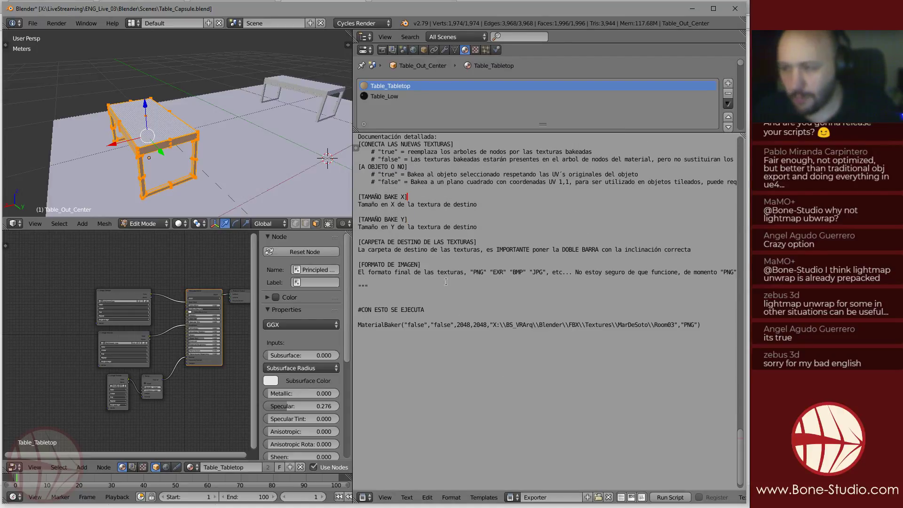
{"action": "left_click_drag", "start_coordinate": [349, 287], "coordinate": [315, 287]}
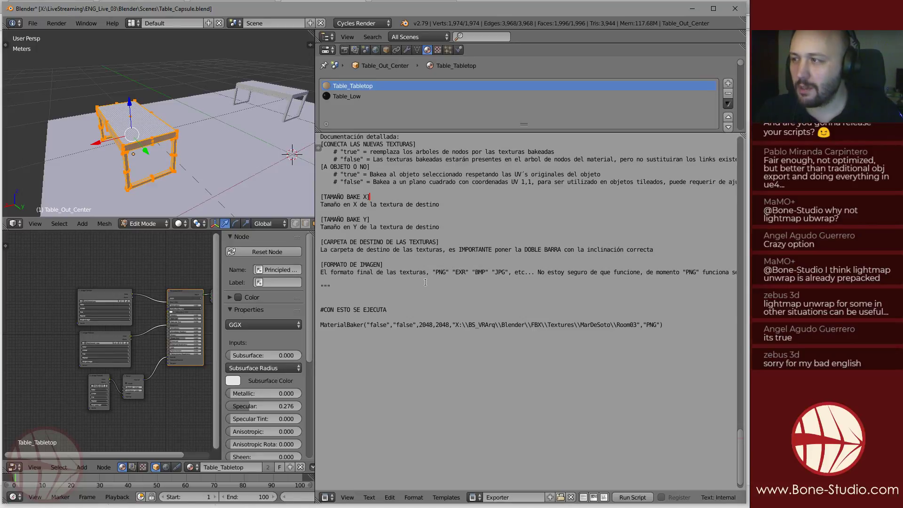
{"action": "scroll", "coordinate": [459, 278], "scroll_direction": "up", "scroll_amount": 2}
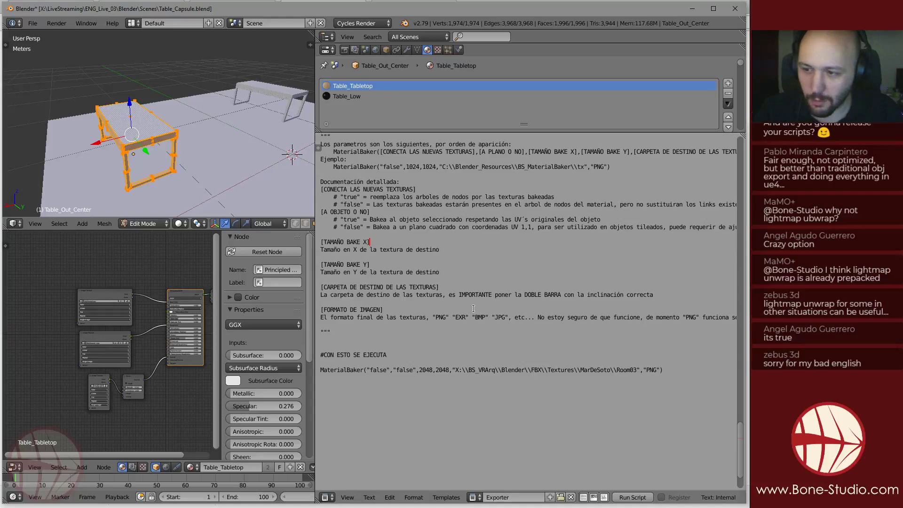
{"action": "scroll", "coordinate": [472, 326], "scroll_direction": "down", "scroll_amount": 3}
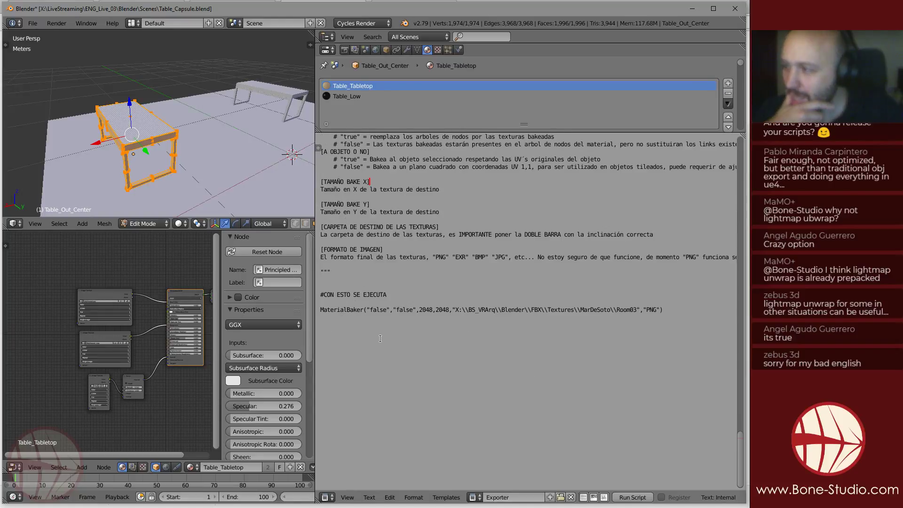
Switch to File Explorer, create a folder named TX inside the Blender\Export folder and open it.
{"action": "left_click", "coordinate": [576, 302]}
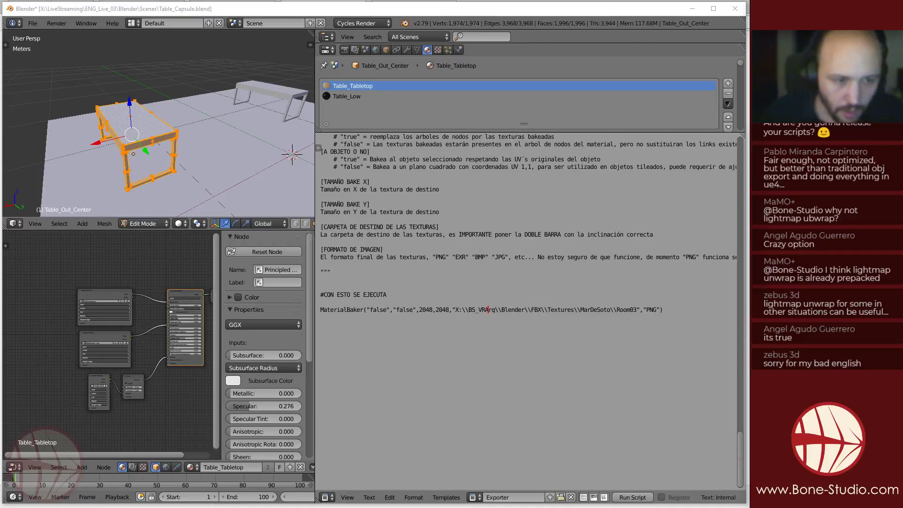
{"action": "left_click_drag", "start_coordinate": [748, 136], "coordinate": [419, 136]}
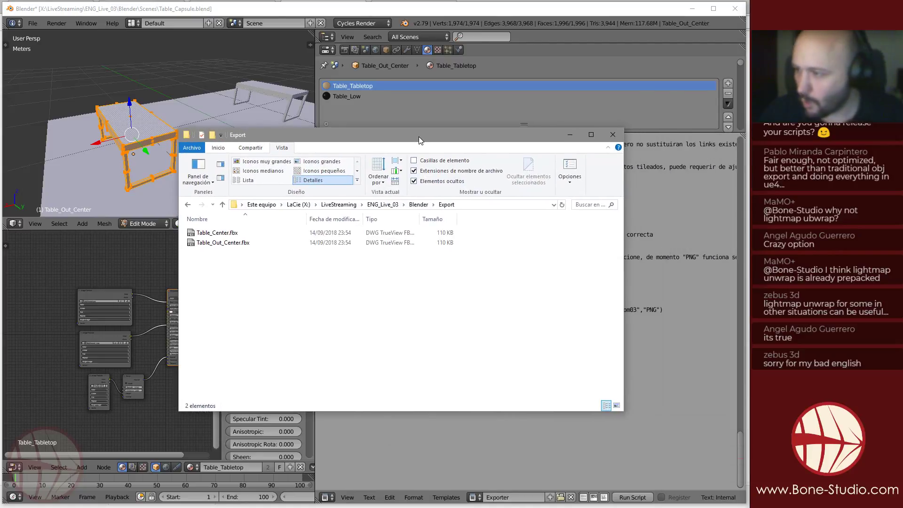
{"action": "right_click", "coordinate": [309, 284]}
{"action": "mouse_move", "coordinate": [215, 447]}
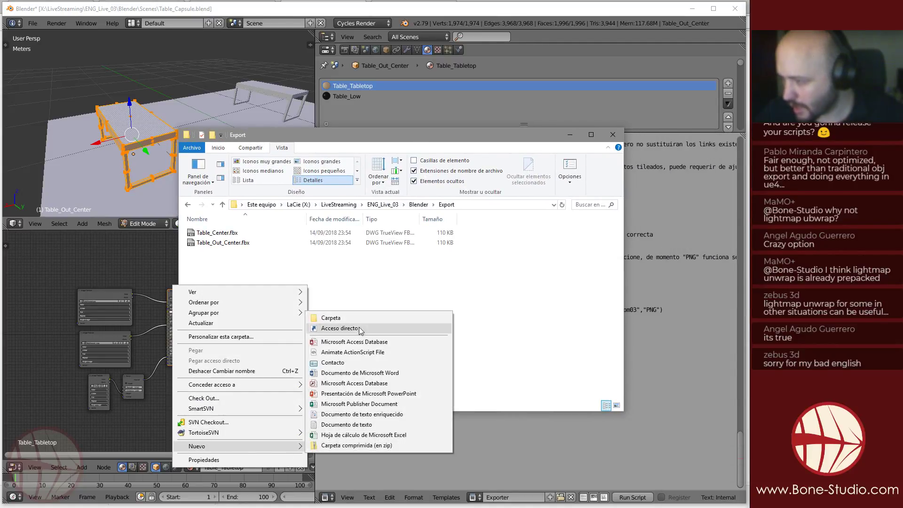
{"action": "left_click", "coordinate": [357, 318]}
{"action": "type", "text": "TX"}
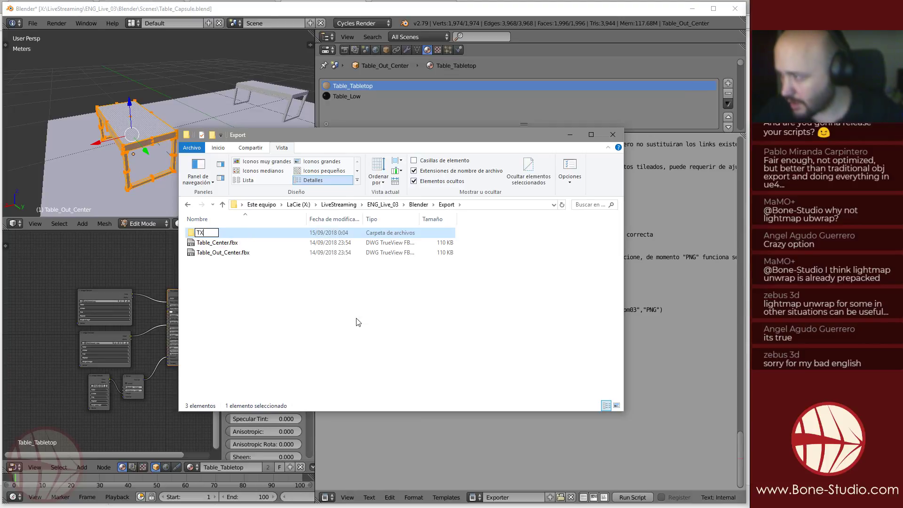
{"action": "key", "text": "Return"}
{"action": "key", "text": "Return"}
Copy the TX folder's path and paste it over the destination folder argument of the final MaterialBaker call in Blender.
{"action": "left_click", "coordinate": [485, 204]}
{"action": "key", "text": "ctrl+c"}
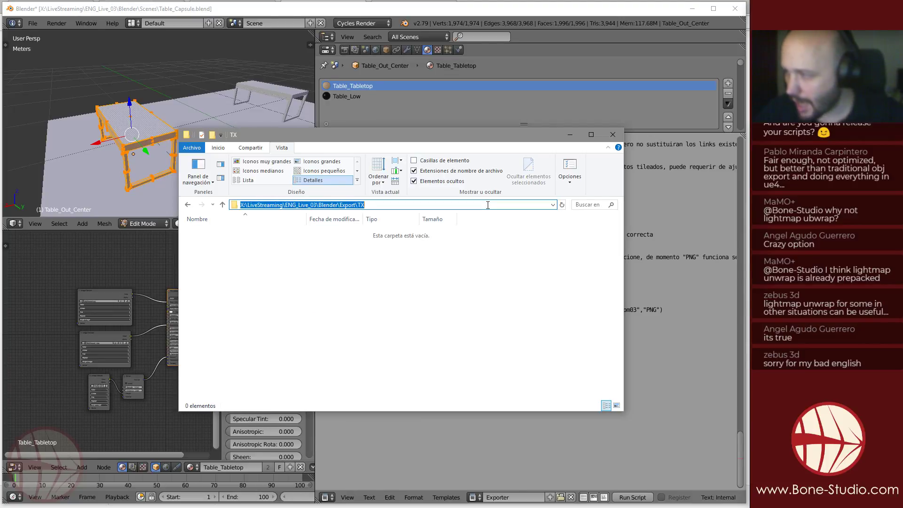
{"action": "left_click", "coordinate": [438, 305]}
{"action": "key", "text": "alt+Tab"}
{"action": "left_click", "coordinate": [459, 310]}
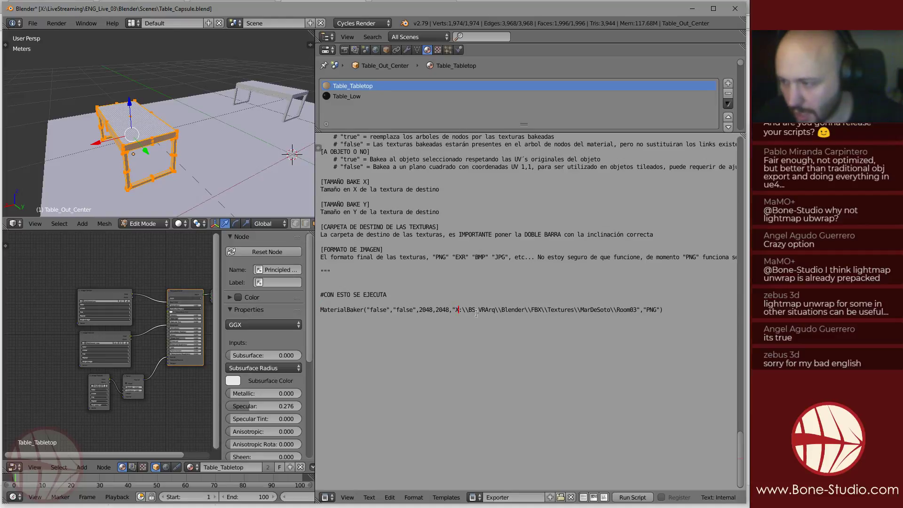
{"action": "key", "text": "shift+Right"}
{"action": "key", "text": "shift+Right"}
{"action": "key", "text": "shift+Right"}
{"action": "key", "text": "shift+Right"}
{"action": "key", "text": "shift+Right"}
{"action": "key", "text": "shift+Right"}
{"action": "key", "text": "shift+Right"}
{"action": "key", "text": "shift+Right"}
{"action": "key", "text": "shift+Right"}
{"action": "key", "text": "shift+Right"}
{"action": "key", "text": "shift+Right"}
{"action": "key", "text": "shift+Right"}
{"action": "key", "text": "shift+Right"}
{"action": "key", "text": "shift+Right"}
{"action": "key", "text": "shift+Right"}
{"action": "key", "text": "shift+Right"}
{"action": "key", "text": "shift+Right"}
{"action": "key", "text": "shift+Right"}
{"action": "key", "text": "shift+Right"}
{"action": "key", "text": "shift+Right"}
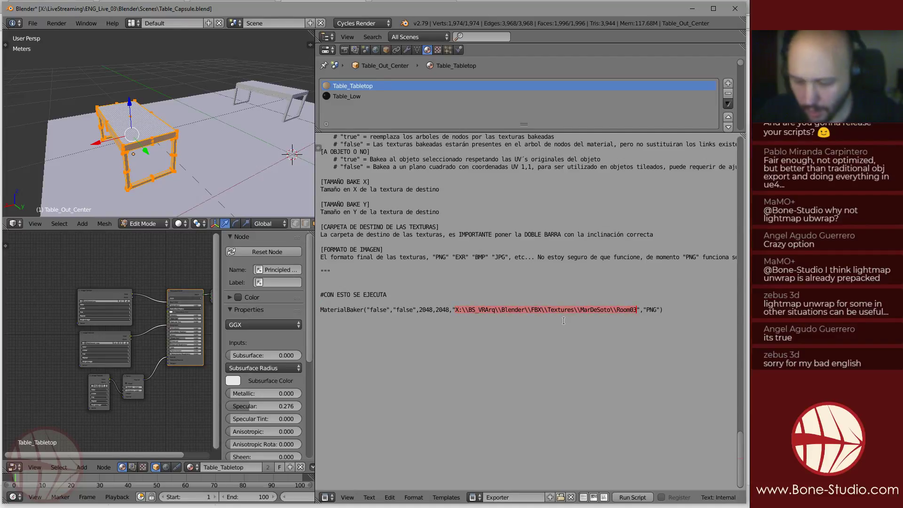
{"action": "key", "text": "ctrl+v"}
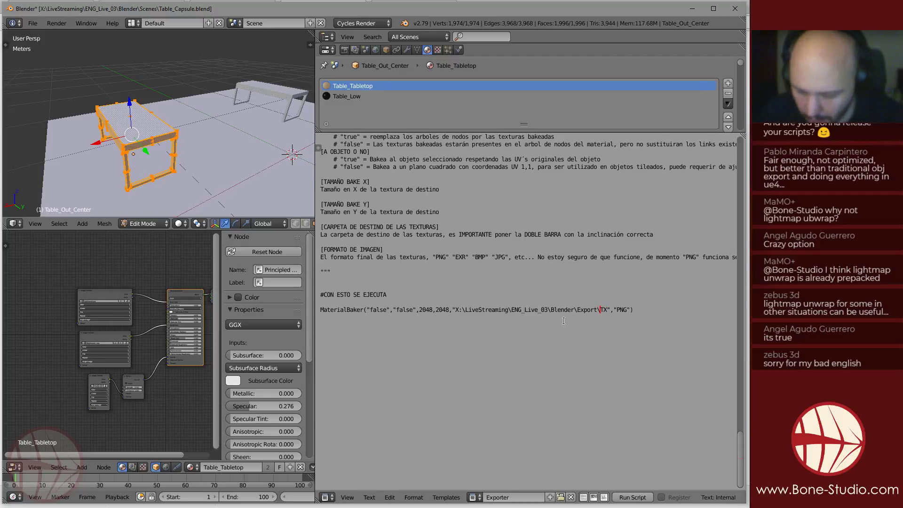
Double the backslashes in the destination path so it reads X:\\LiveStreaming\\ENG_Live_03\\Blender\\Export\\TX.
{"action": "type", "text": "\\"}
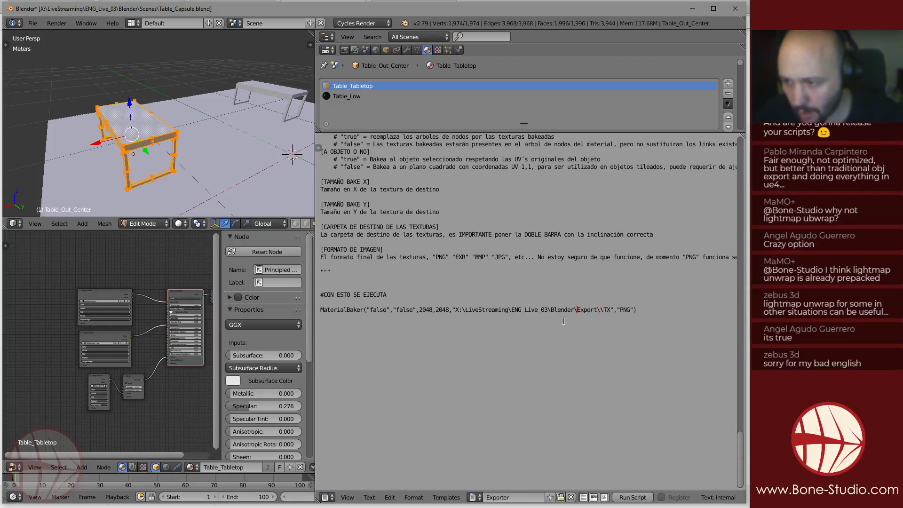
{"action": "type", "text": "\\"}
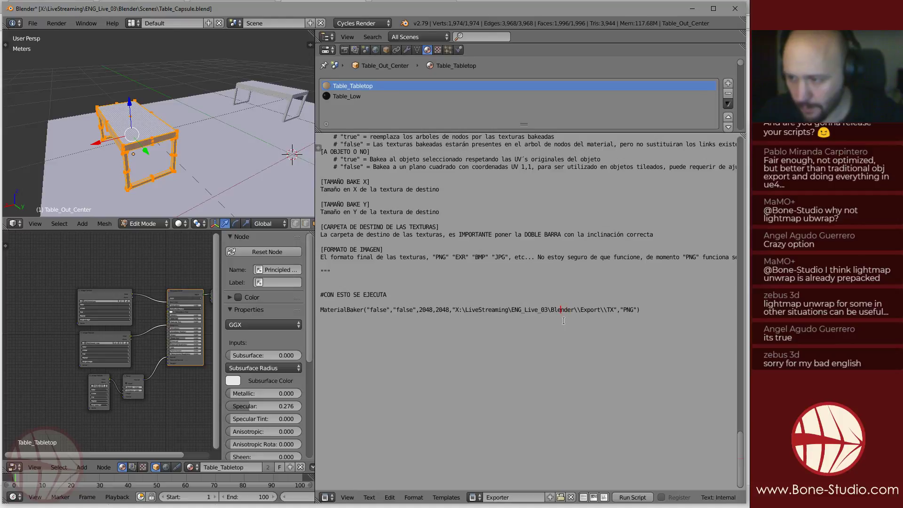
{"action": "type", "text": "\\"}
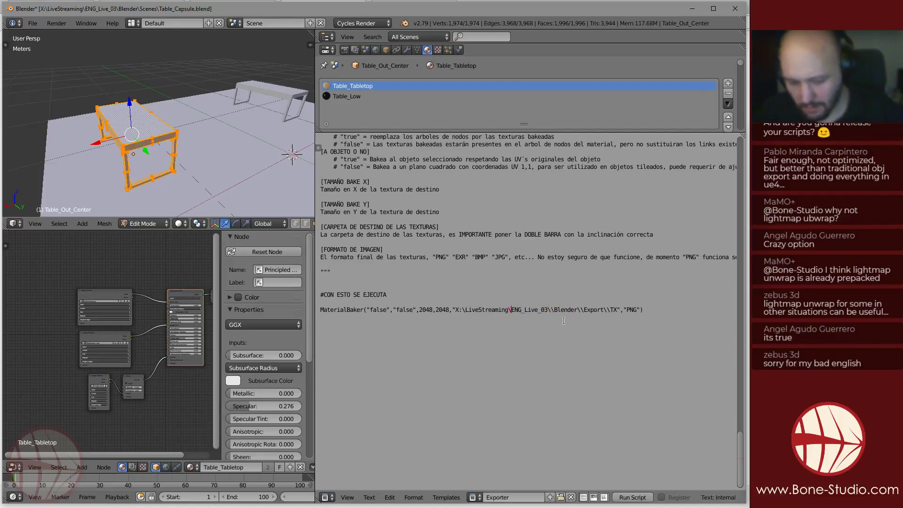
{"action": "type", "text": "\\"}
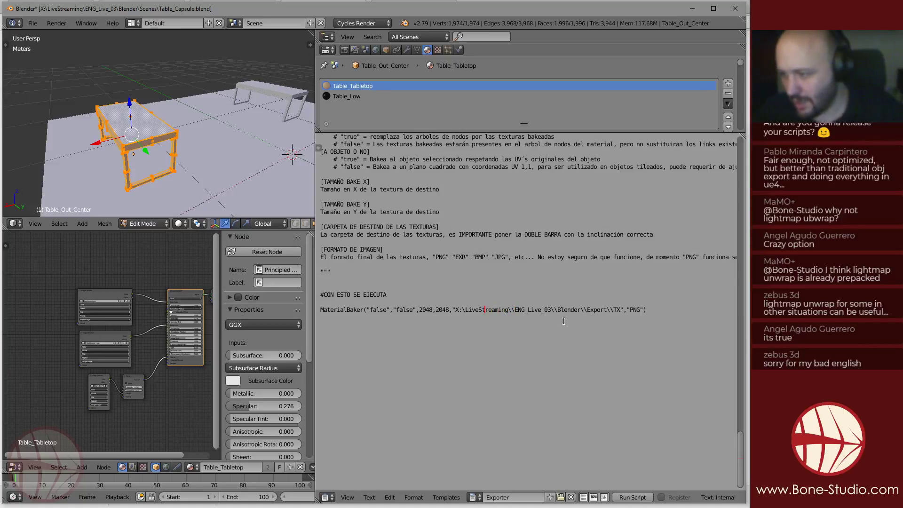
{"action": "type", "text": "\\"}
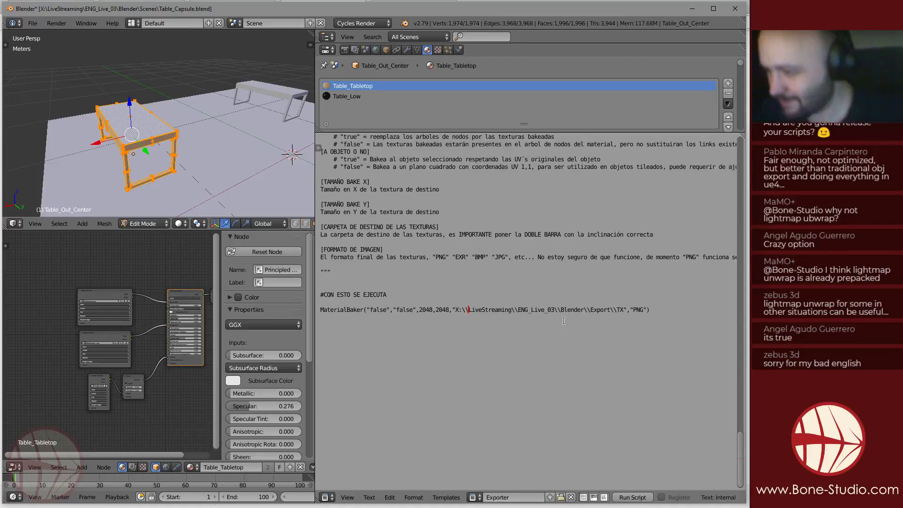
{"action": "left_click", "coordinate": [542, 301]}
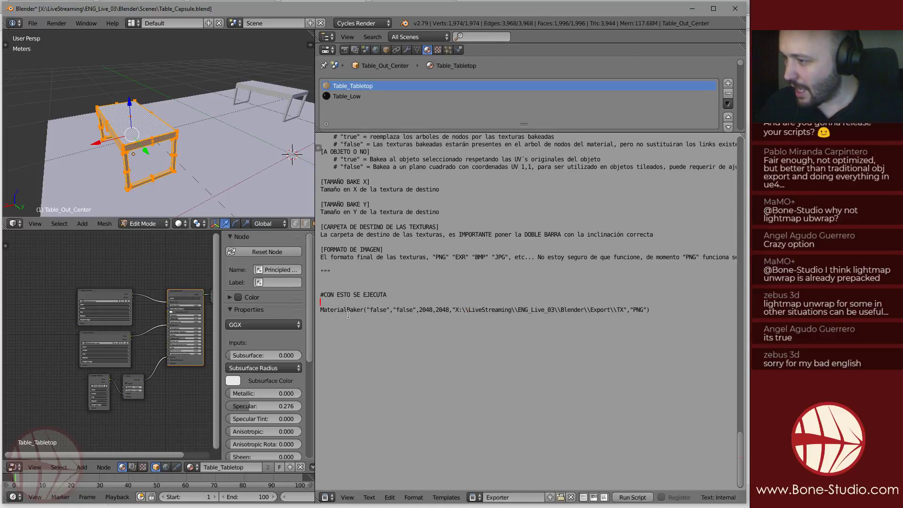
Examine the size, folder, format and true/false arguments of the MaterialBaker call against the tabletop node tree.
{"action": "left_click", "coordinate": [428, 311]}
{"action": "left_click", "coordinate": [449, 311]}
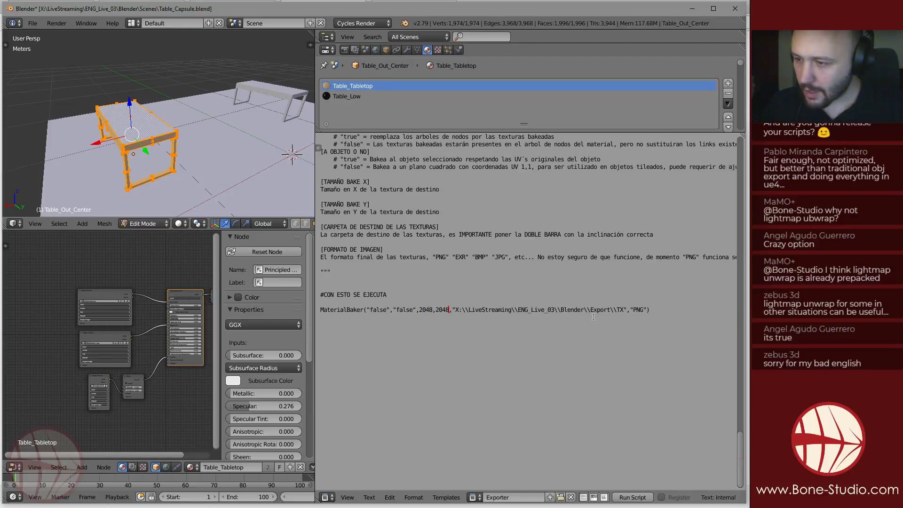
{"action": "left_click", "coordinate": [640, 310]}
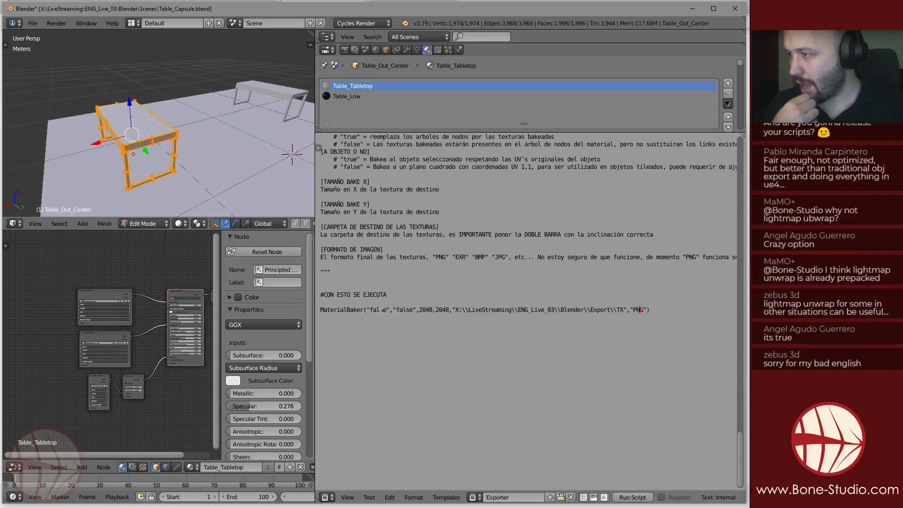
{"action": "left_click", "coordinate": [407, 311]}
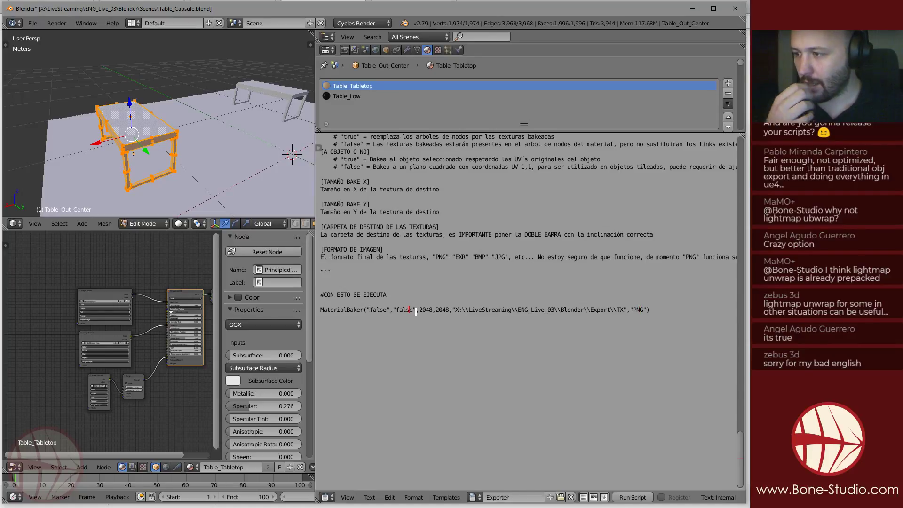
{"action": "left_click", "coordinate": [377, 310]}
{"action": "middle_click_drag", "start_coordinate": [170, 320], "coordinate": [76, 322]}
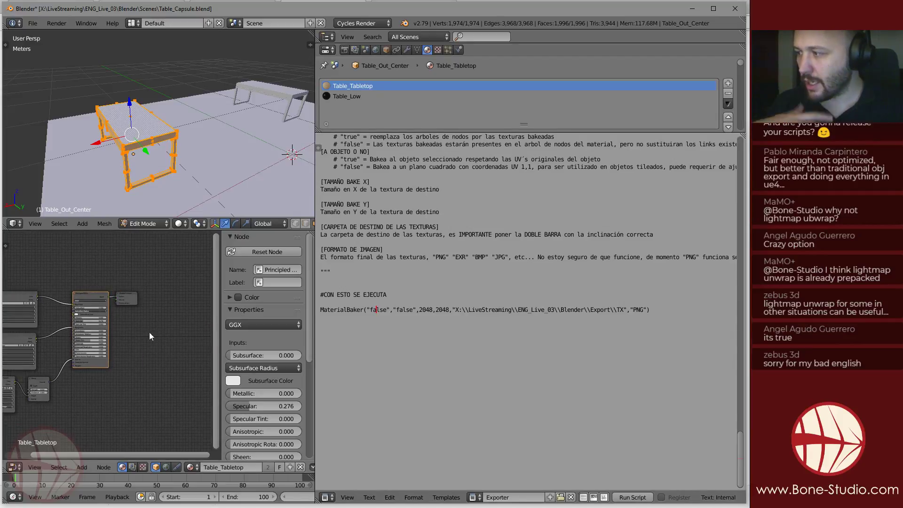
{"action": "left_click", "coordinate": [488, 310]}
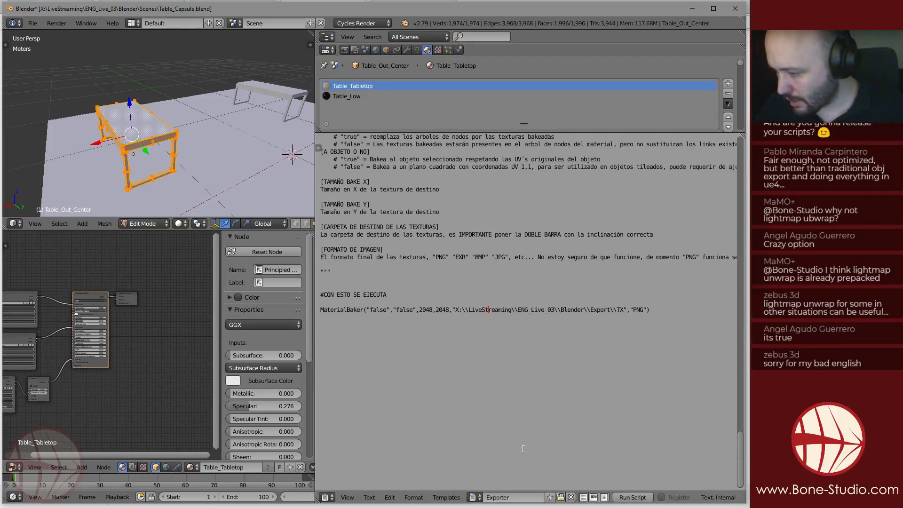
{"action": "left_click", "coordinate": [383, 310]}
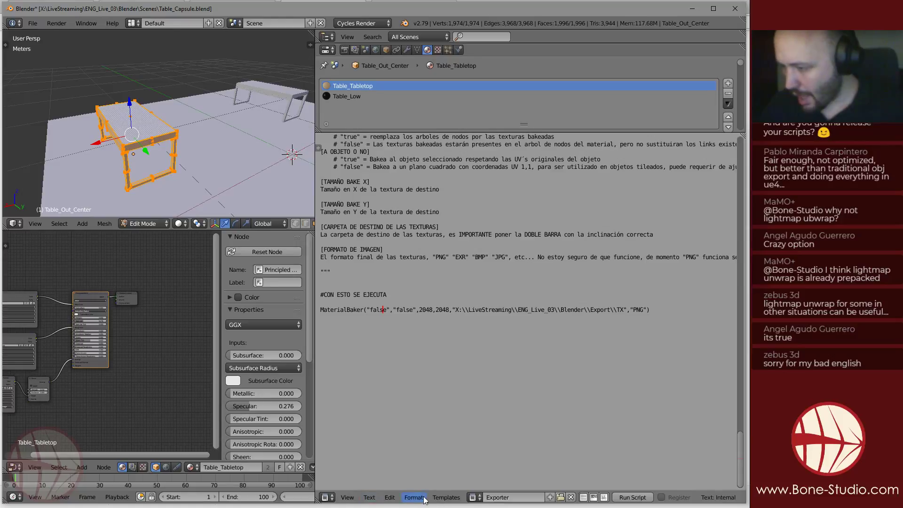
Save the scene over the existing Table_Capsule.blend file.
{"action": "key", "text": "ctrl+s"}
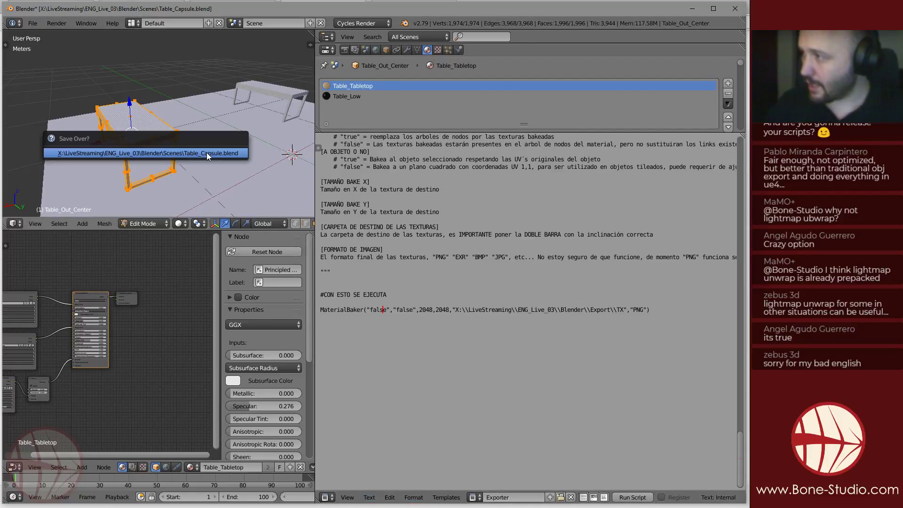
{"action": "left_click", "coordinate": [207, 152]}
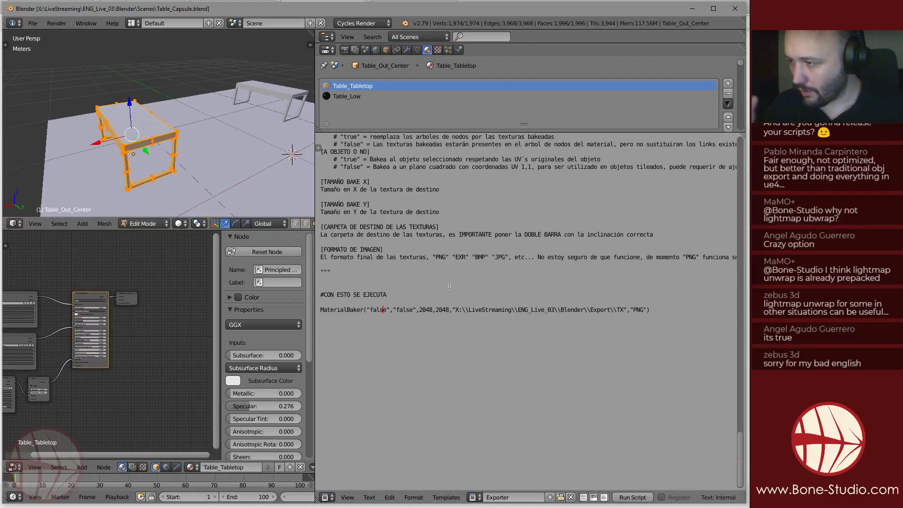
Examine the script section that bakes every linked input, alongside the Principled BSDF node's connections in the tabletop node tree.
{"action": "scroll", "coordinate": [416, 341], "scroll_direction": "up", "scroll_amount": 15}
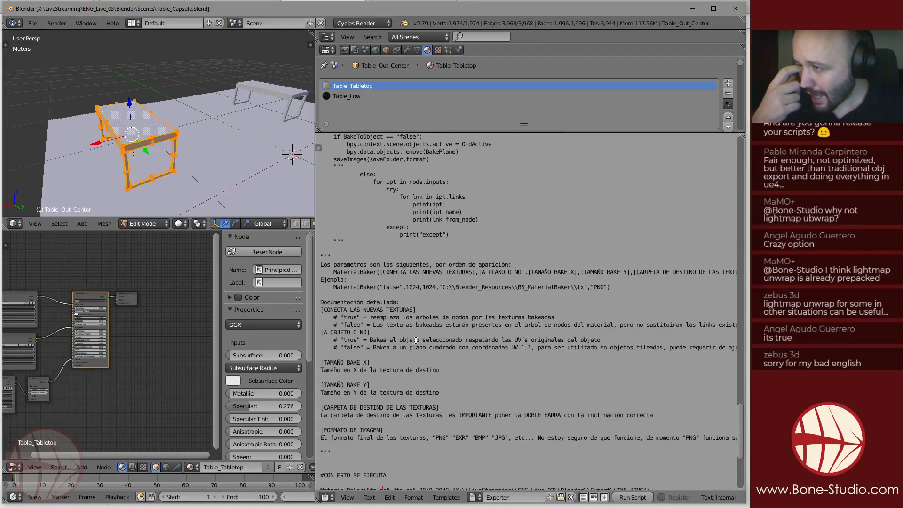
{"action": "scroll", "coordinate": [416, 341], "scroll_direction": "up", "scroll_amount": 8}
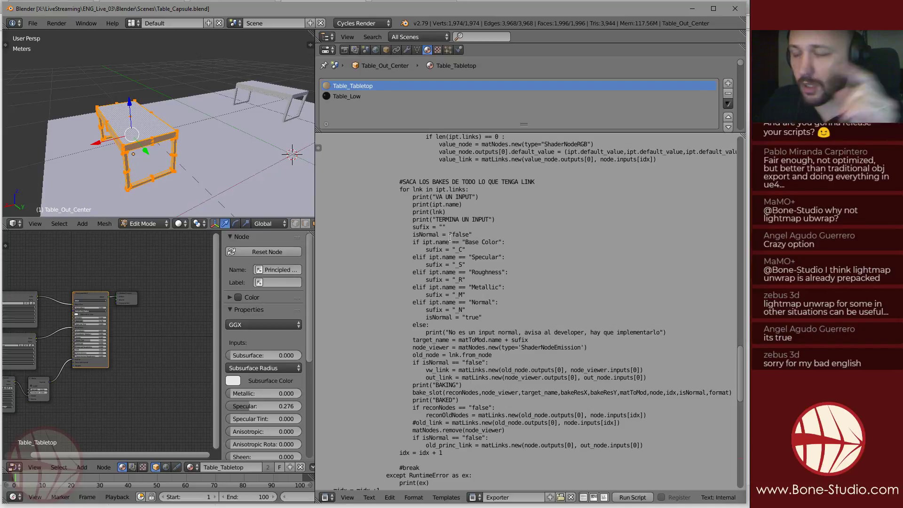
{"action": "scroll", "coordinate": [99, 297], "scroll_direction": "up", "scroll_amount": 2}
{"action": "scroll", "coordinate": [98, 295], "scroll_direction": "up", "scroll_amount": 3}
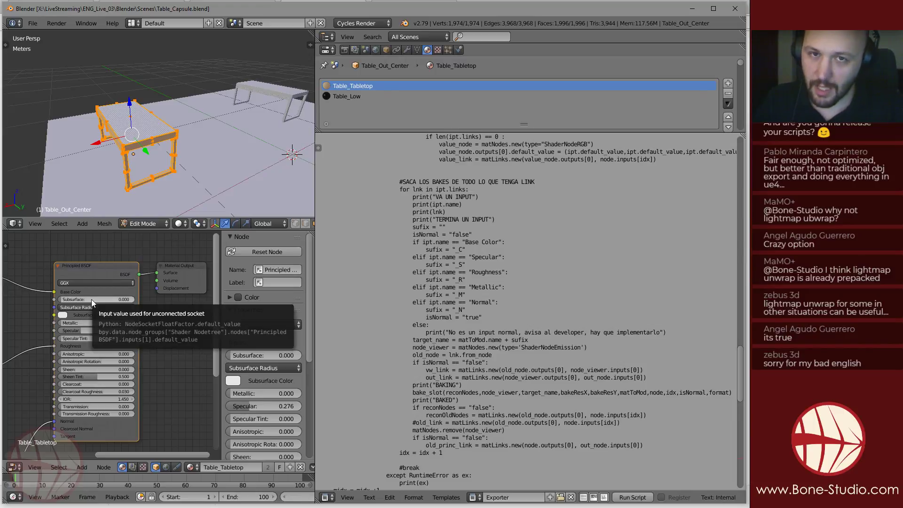
{"action": "middle_click_drag", "start_coordinate": [160, 361], "coordinate": [164, 340]}
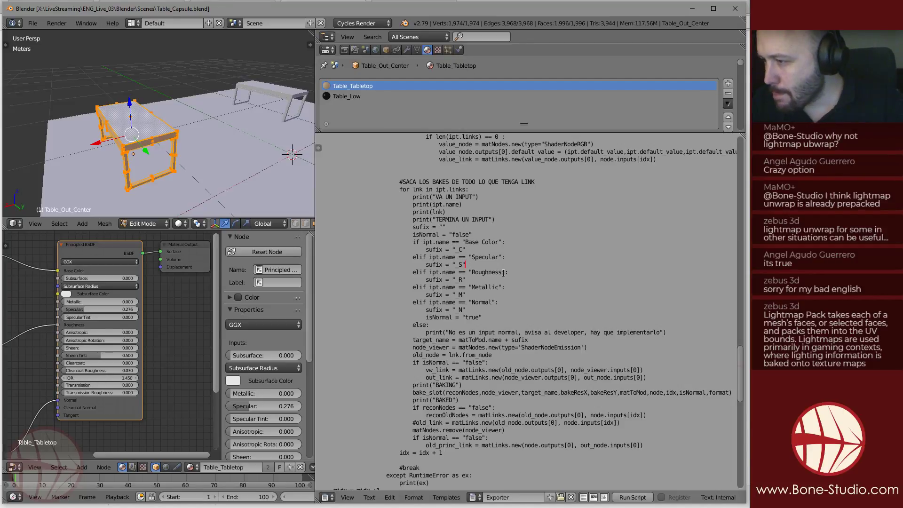
{"action": "scroll", "coordinate": [479, 255], "scroll_direction": "down", "scroll_amount": 2}
{"action": "middle_click_drag", "start_coordinate": [57, 275], "coordinate": [118, 277]}
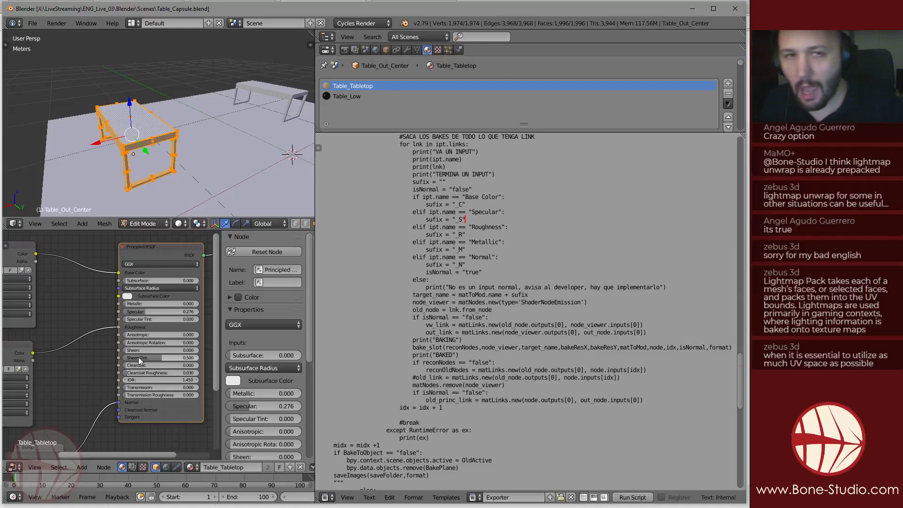
Examine the script's input-name conditions from Base Color to Normal and the texture suffix assigned to each.
{"action": "key", "text": "Up"}
{"action": "key", "text": "Up"}
{"action": "key", "text": "Up"}
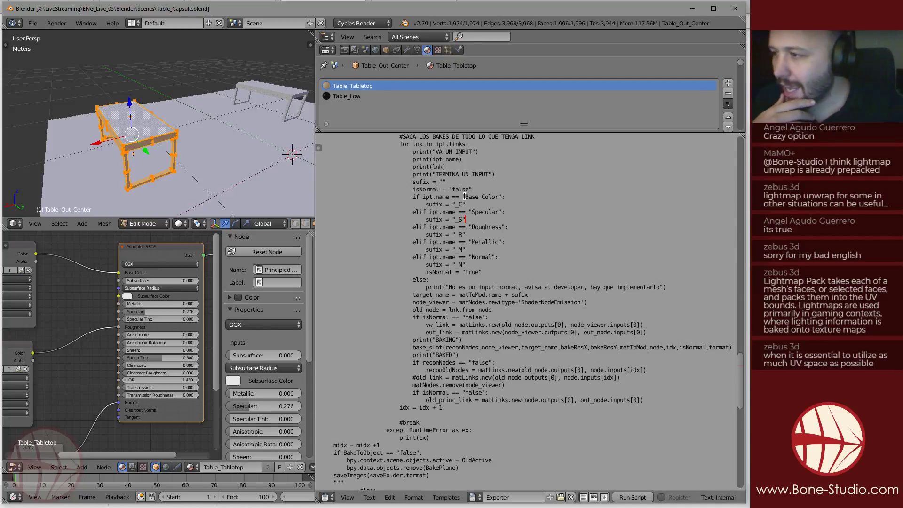
{"action": "key", "text": "Right"}
{"action": "key", "text": "Right"}
{"action": "key", "text": "Right"}
{"action": "key", "text": "Right"}
{"action": "key", "text": "Right"}
{"action": "key", "text": "Right"}
{"action": "key", "text": "Right"}
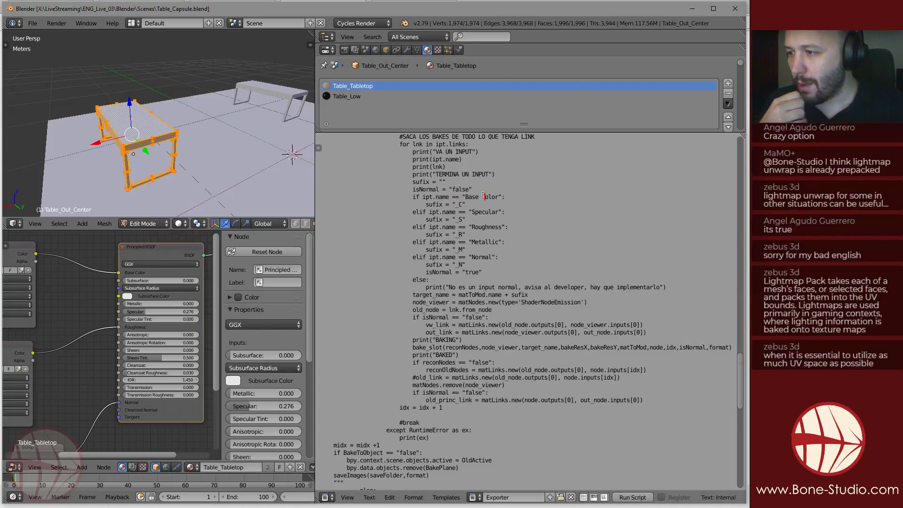
{"action": "key", "text": "Down"}
{"action": "key", "text": "Down"}
{"action": "key", "text": "Down"}
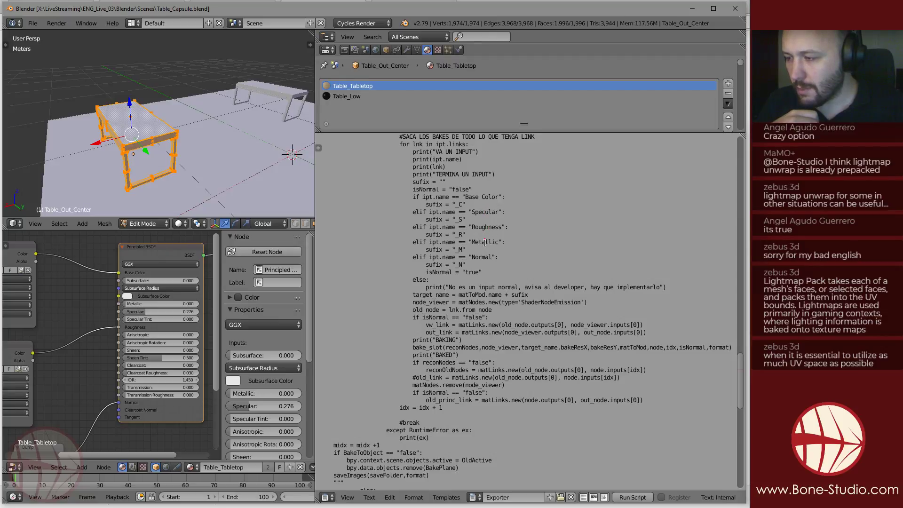
{"action": "left_click", "coordinate": [481, 256]}
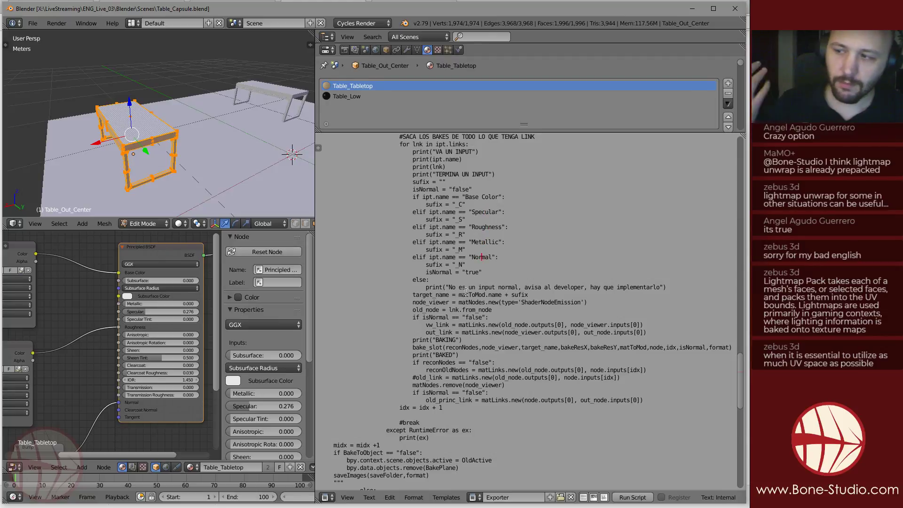
{"action": "scroll", "coordinate": [466, 306], "scroll_direction": "down", "scroll_amount": 3}
{"action": "scroll", "coordinate": [470, 294], "scroll_direction": "up", "scroll_amount": 3}
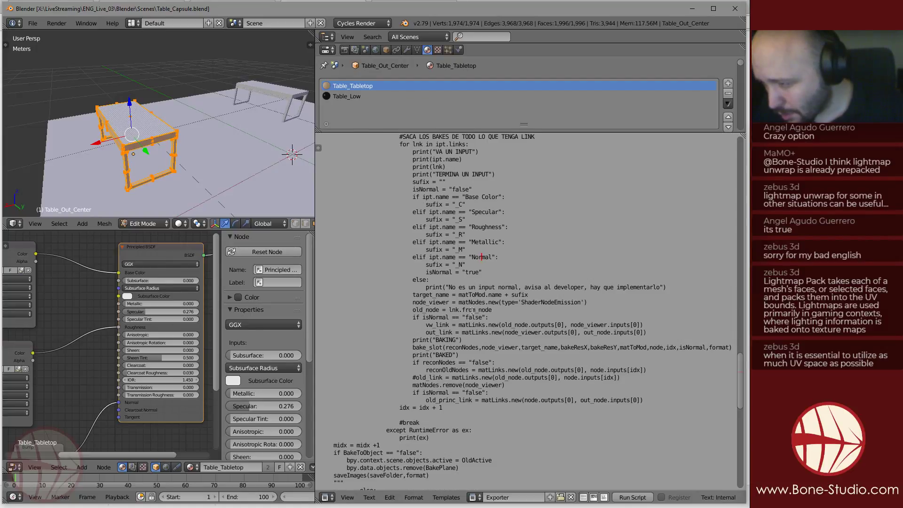
Search the script for "bump".
{"action": "scroll", "coordinate": [478, 301], "scroll_direction": "down", "scroll_amount": 2}
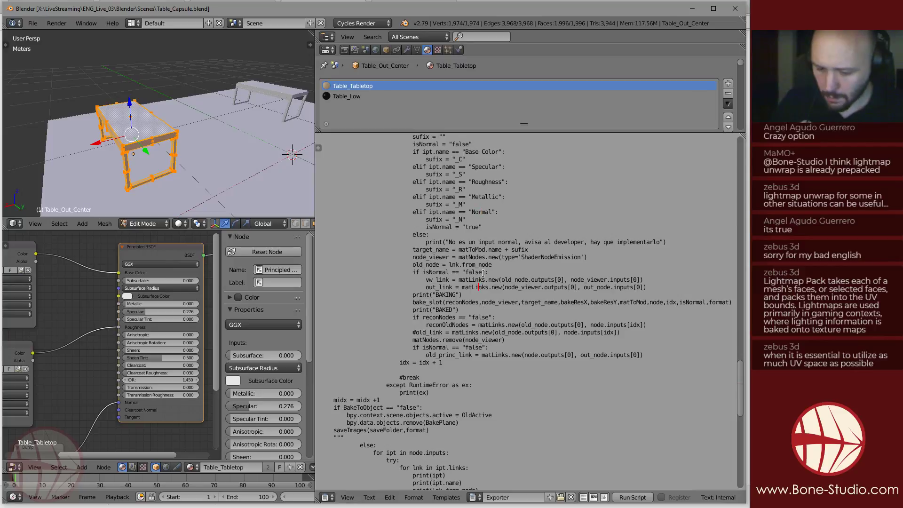
{"action": "key", "text": "ctrl+f"}
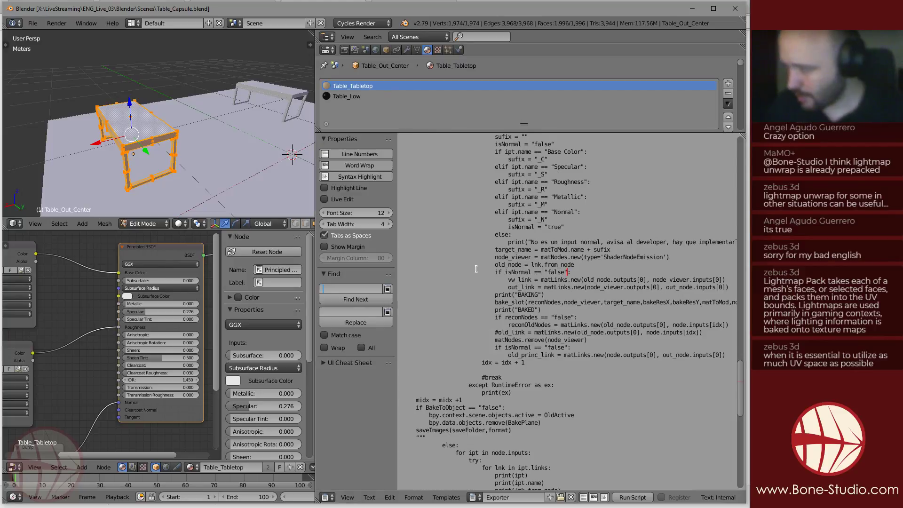
{"action": "type", "text": "bump"}
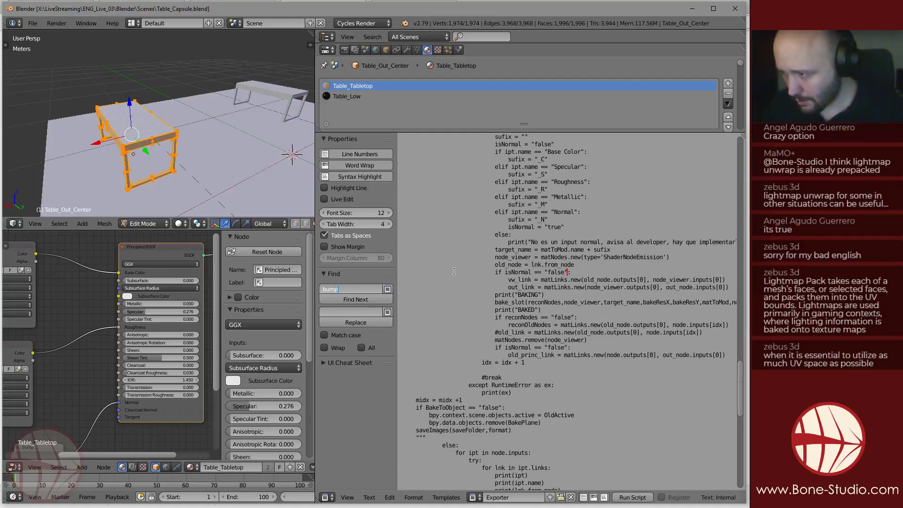
{"action": "key", "text": "Return"}
{"action": "key", "text": "Return"}
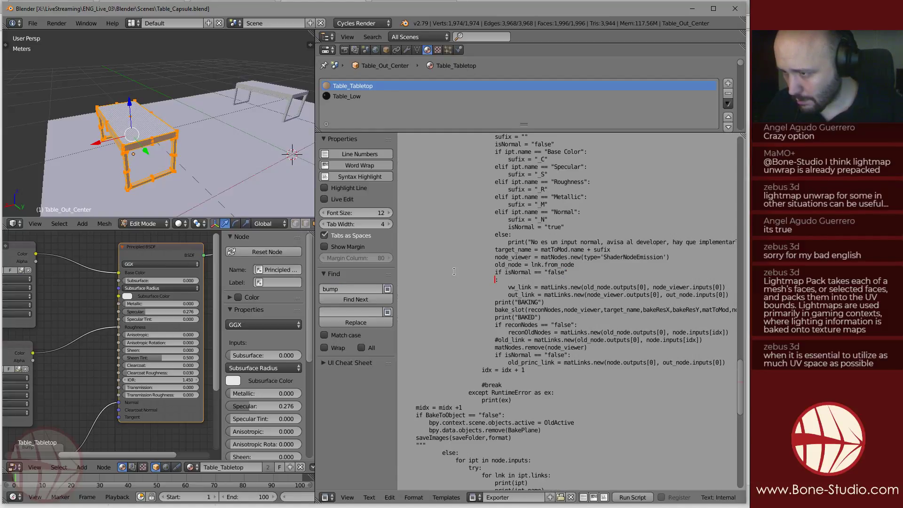
Remove the stray line break before the colon of the first isNormal == "false" condition after old_node.
{"action": "key", "text": "BackSpace"}
{"action": "key", "text": "BackSpace"}
{"action": "key", "text": "BackSpace"}
{"action": "key", "text": "BackSpace"}
{"action": "key", "text": "BackSpace"}
{"action": "key", "text": "BackSpace"}
{"action": "key", "text": "BackSpace"}
{"action": "key", "text": "BackSpace"}
{"action": "key", "text": "BackSpace"}
{"action": "key", "text": "BackSpace"}
{"action": "key", "text": "BackSpace"}
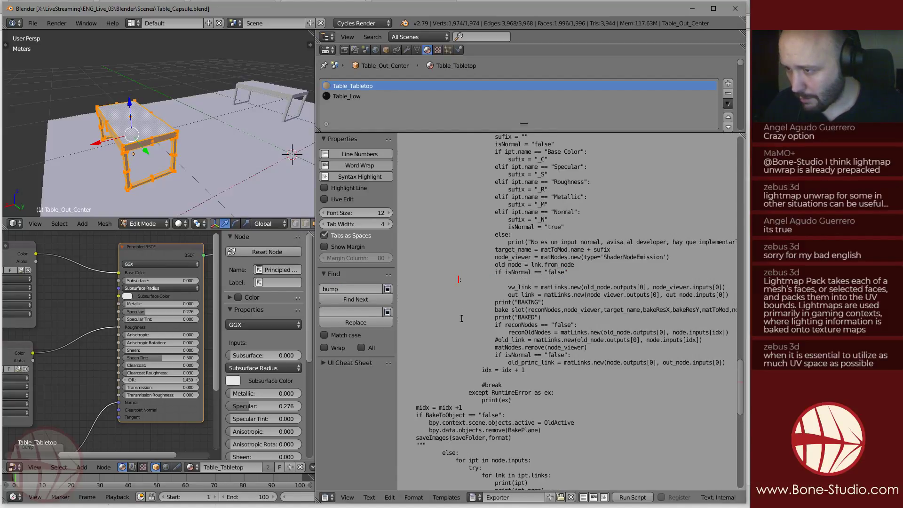
{"action": "key", "text": "BackSpace"}
{"action": "key", "text": "BackSpace"}
{"action": "key", "text": "BackSpace"}
{"action": "key", "text": "BackSpace"}
{"action": "key", "text": "BackSpace"}
{"action": "key", "text": "BackSpace"}
{"action": "key", "text": "BackSpace"}
{"action": "key", "text": "BackSpace"}
{"action": "key", "text": "BackSpace"}
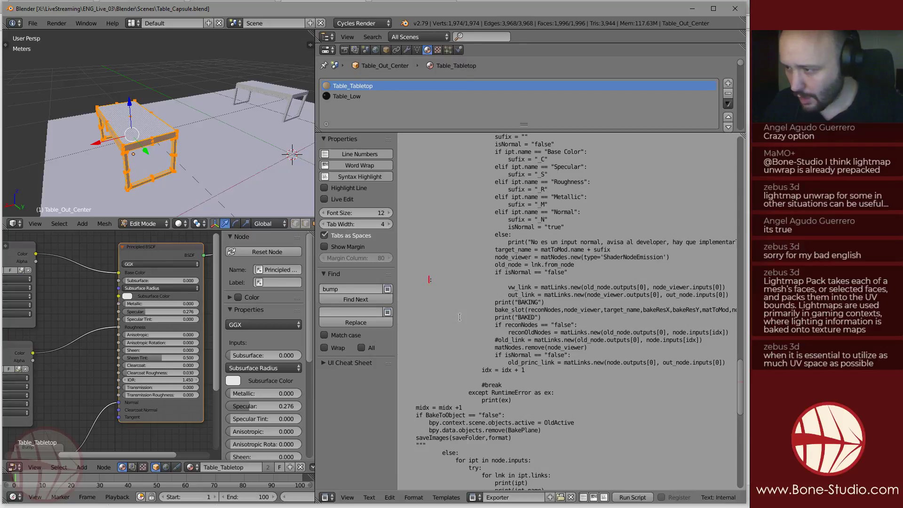
{"action": "key", "text": "BackSpace"}
{"action": "key", "text": "BackSpace"}
{"action": "key", "text": "BackSpace"}
{"action": "key", "text": "BackSpace"}
{"action": "key", "text": "BackSpace"}
{"action": "key", "text": "BackSpace"}
{"action": "key", "text": "BackSpace"}
{"action": "key", "text": "BackSpace"}
{"action": "left_click", "coordinate": [566, 295]}
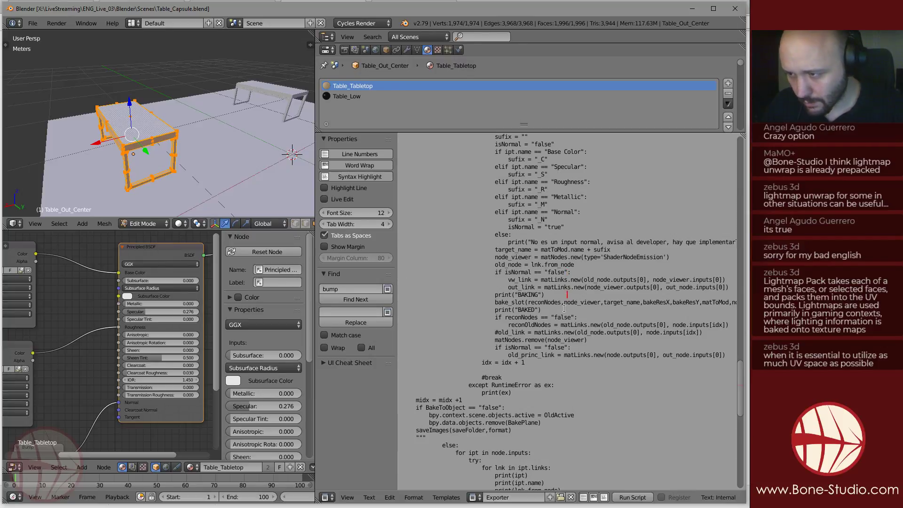
Hide the script's search properties and examine the bake section and the code that creates links for unlinked inputs.
{"action": "scroll", "coordinate": [554, 361], "scroll_direction": "up", "scroll_amount": 2}
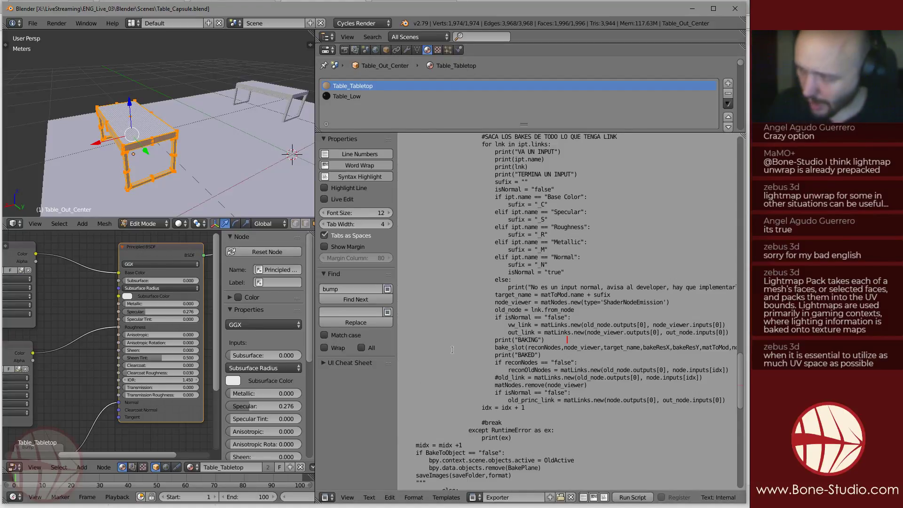
{"action": "left_click", "coordinate": [533, 339]}
{"action": "left_click_drag", "start_coordinate": [398, 372], "coordinate": [337, 376]}
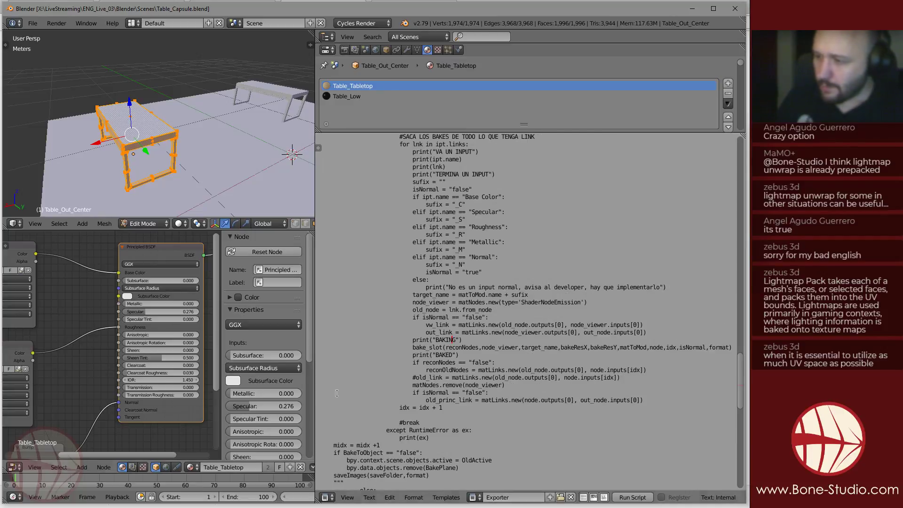
{"action": "left_click", "coordinate": [448, 318]}
{"action": "scroll", "coordinate": [479, 357], "scroll_direction": "down", "scroll_amount": 1}
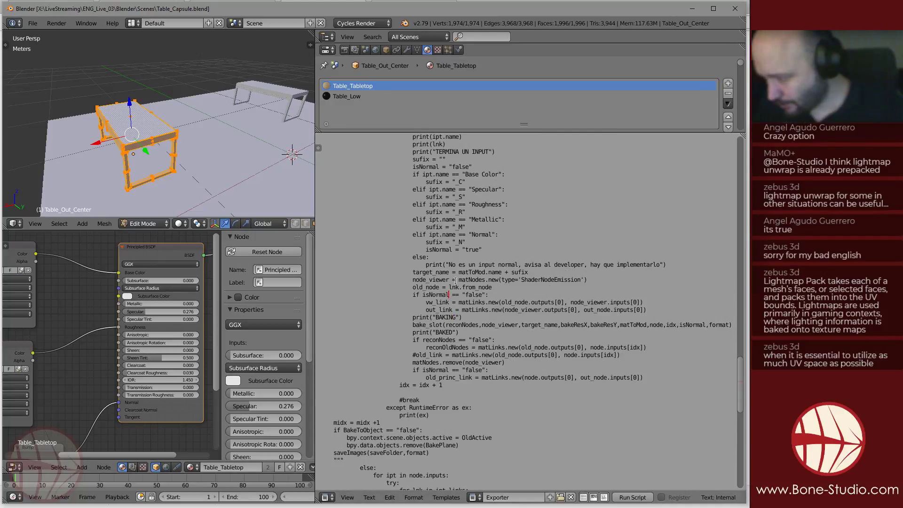
{"action": "scroll", "coordinate": [454, 280], "scroll_direction": "down", "scroll_amount": 4}
{"action": "scroll", "coordinate": [452, 366], "scroll_direction": "up", "scroll_amount": 5}
{"action": "scroll", "coordinate": [453, 392], "scroll_direction": "up", "scroll_amount": 6}
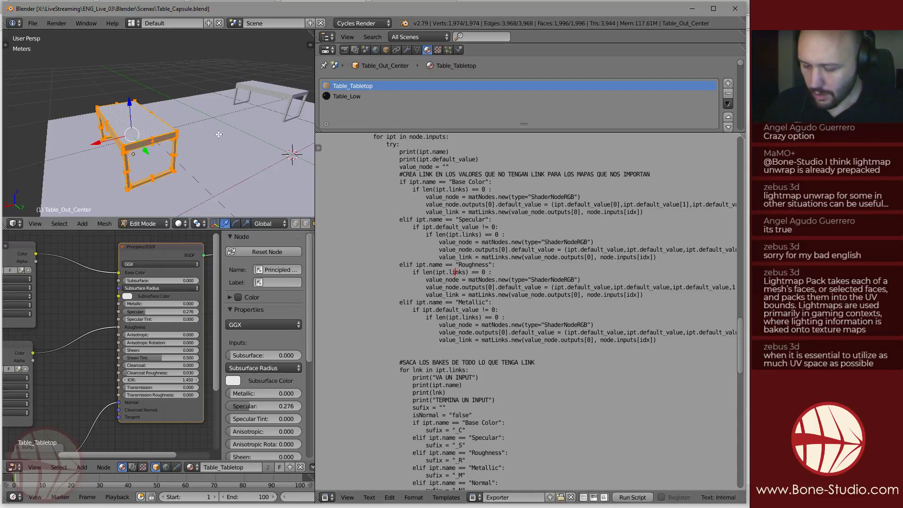
Return the Table_Out_Center table to Object Mode and look over the export log in the system console.
{"action": "key", "text": "Tab"}
{"action": "left_click", "coordinate": [162, 146]}
{"action": "left_click", "coordinate": [95, 25]}
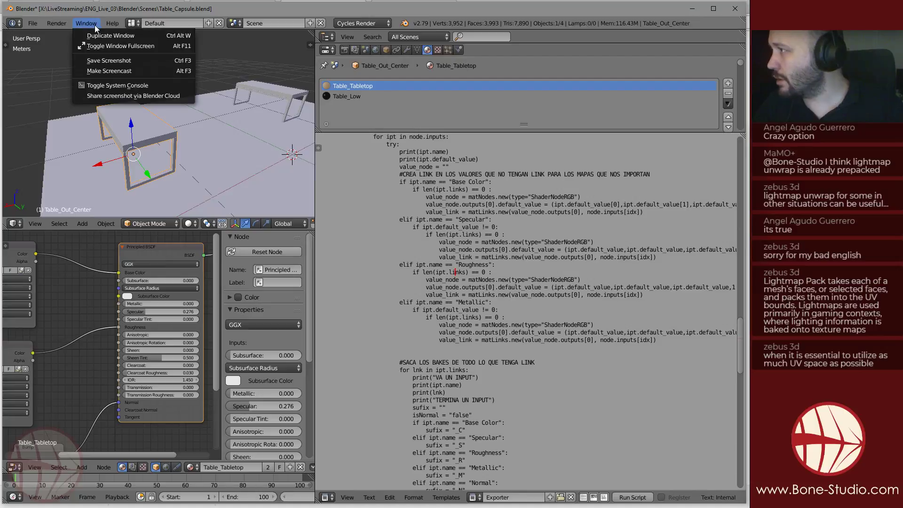
{"action": "left_click", "coordinate": [145, 85]}
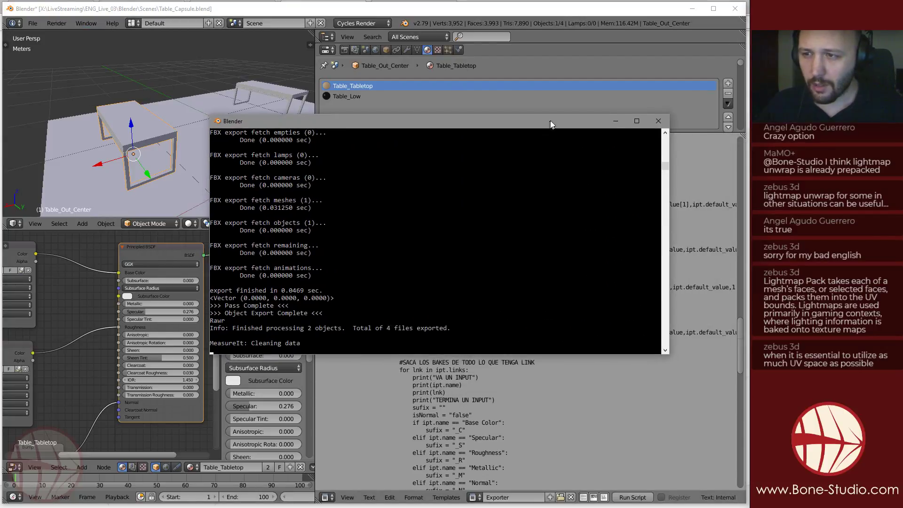
{"action": "left_click_drag", "start_coordinate": [550, 121], "coordinate": [480, 140]}
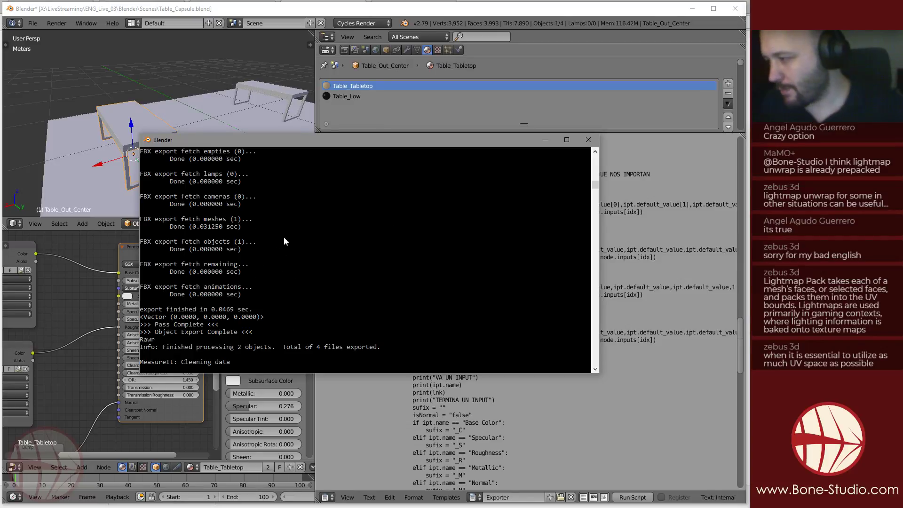
{"action": "scroll", "coordinate": [246, 260], "scroll_direction": "down", "scroll_amount": 3}
{"action": "scroll", "coordinate": [241, 238], "scroll_direction": "up", "scroll_amount": 2}
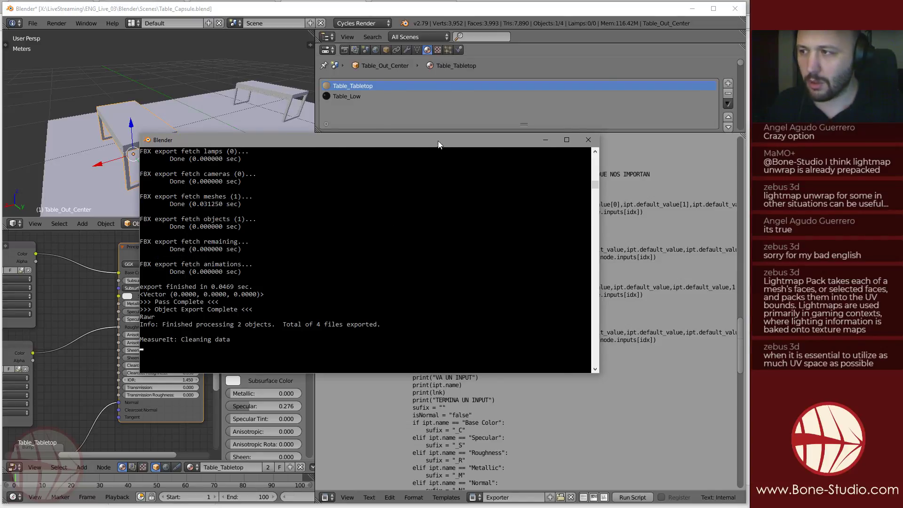
{"action": "left_click_drag", "start_coordinate": [439, 141], "coordinate": [456, 166]}
{"action": "left_click", "coordinate": [303, 10]}
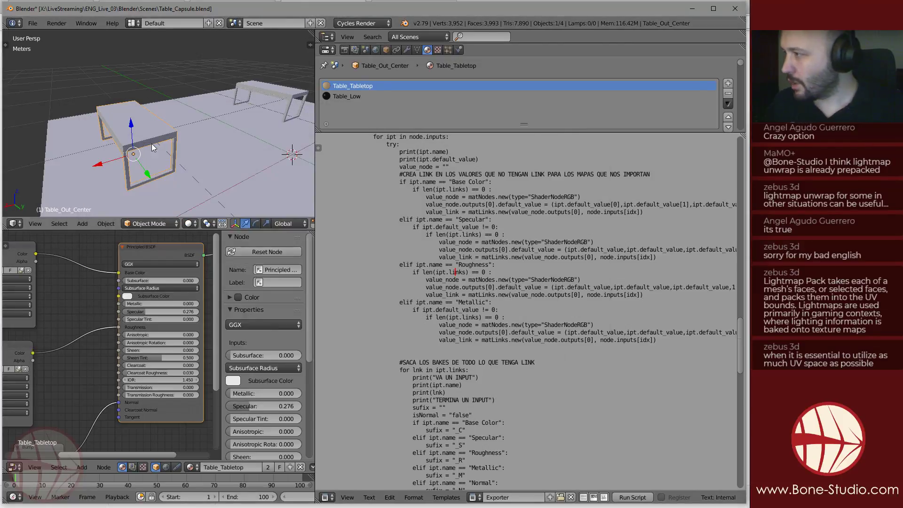
Try selecting both tables together, and leave only Table_Out_Center selected for the bake.
{"action": "left_click", "coordinate": [289, 91], "text": "shift"}
{"action": "left_click", "coordinate": [137, 119], "text": "shift"}
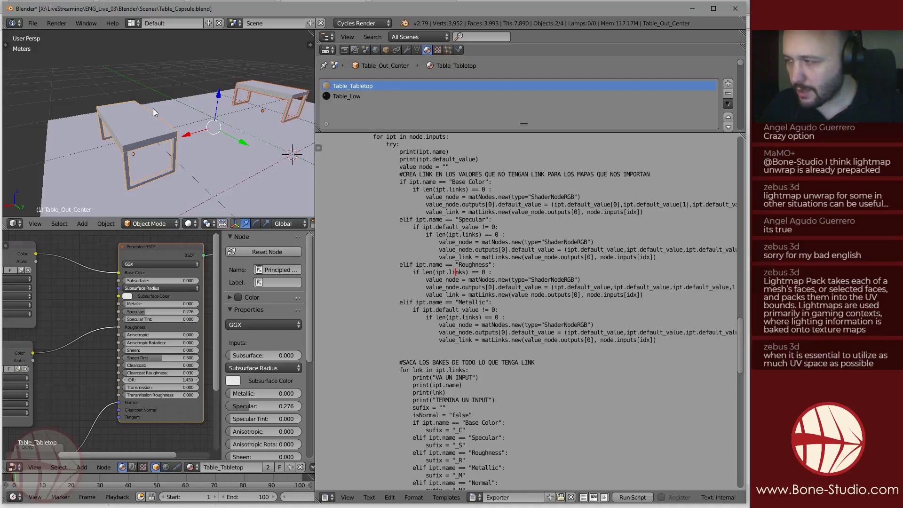
{"action": "left_click", "coordinate": [153, 108], "text": "shift"}
{"action": "left_click", "coordinate": [269, 112]}
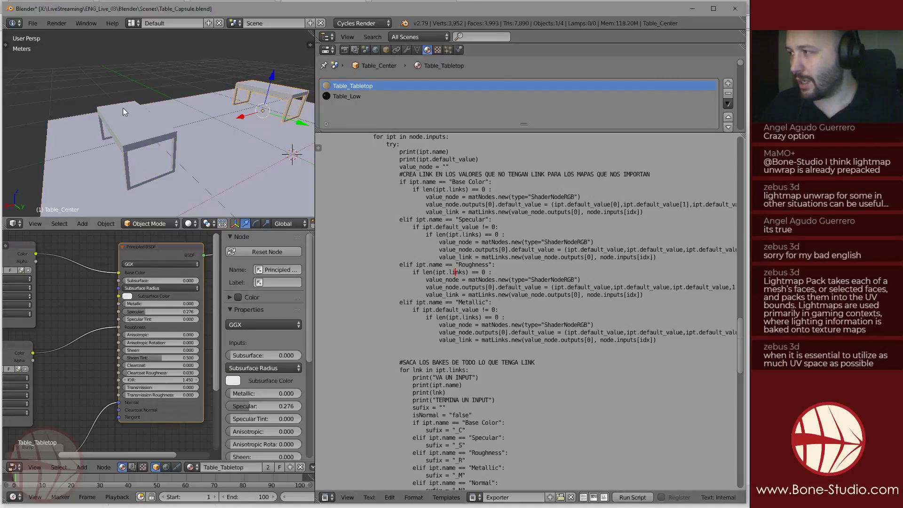
{"action": "left_click", "coordinate": [151, 109]}
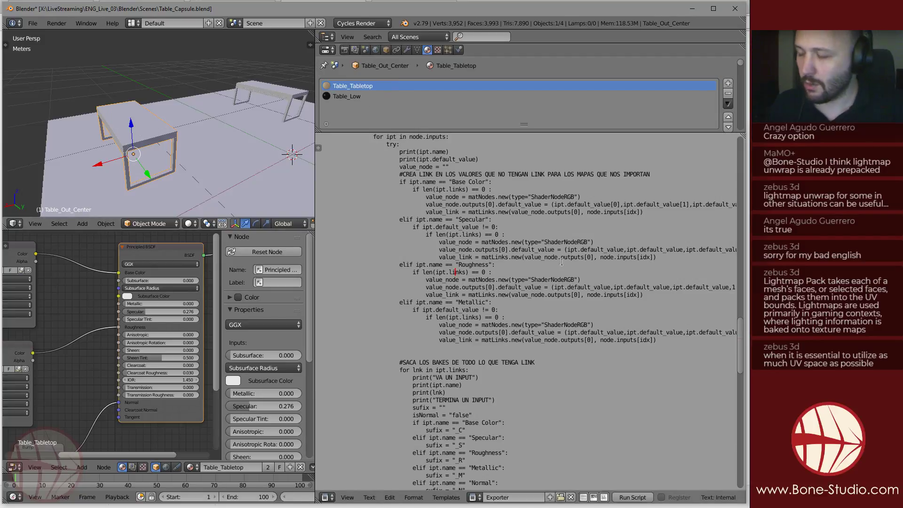
{"action": "left_click", "coordinate": [534, 341]}
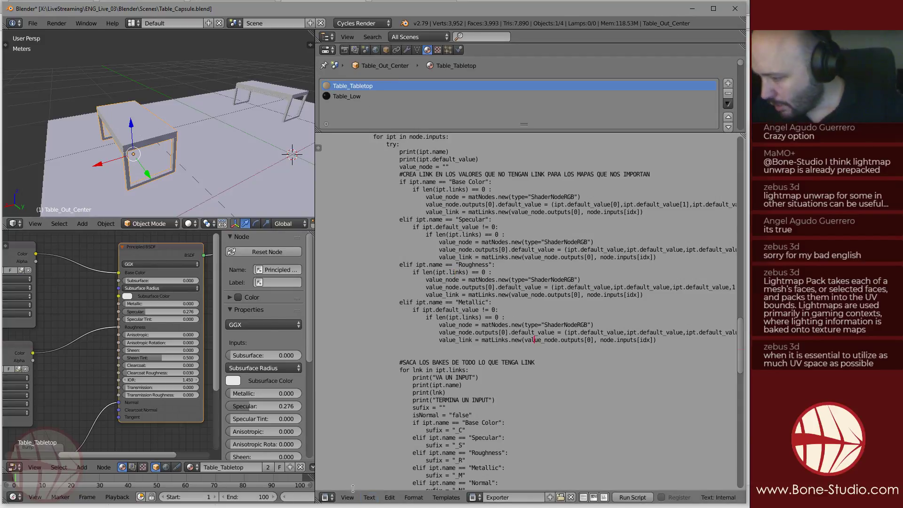
{"action": "left_click", "coordinate": [390, 498]}
{"action": "mouse_move", "coordinate": [369, 498]}
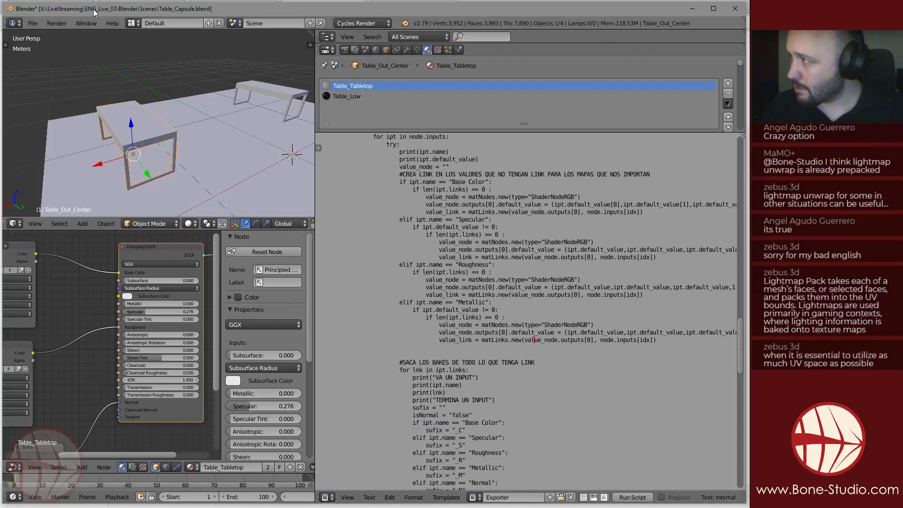
{"action": "left_click", "coordinate": [89, 23]}
{"action": "left_click", "coordinate": [97, 46]}
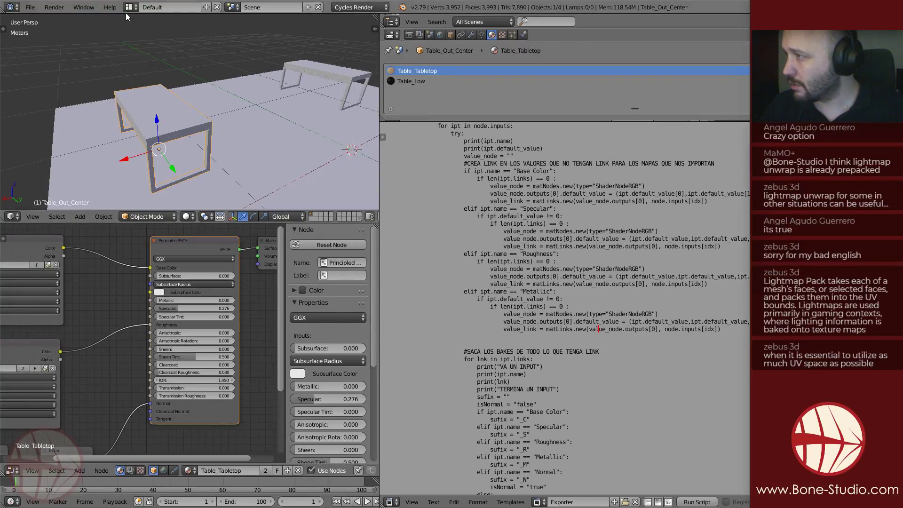
{"action": "left_click", "coordinate": [84, 7]}
{"action": "left_click", "coordinate": [98, 30]}
{"action": "left_click", "coordinate": [86, 23]}
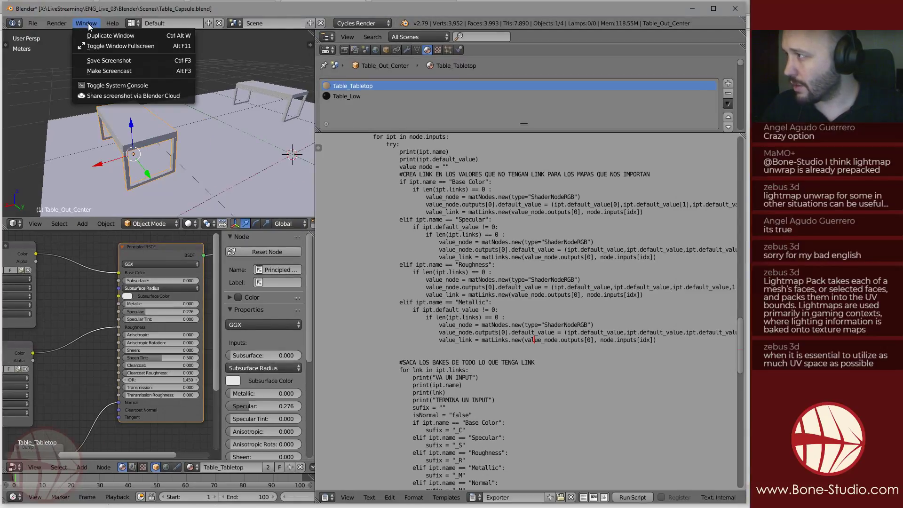
Bring up the system console, narrow the main window, and place the console beside it.
{"action": "left_click", "coordinate": [112, 85]}
{"action": "left_click", "coordinate": [90, 24]}
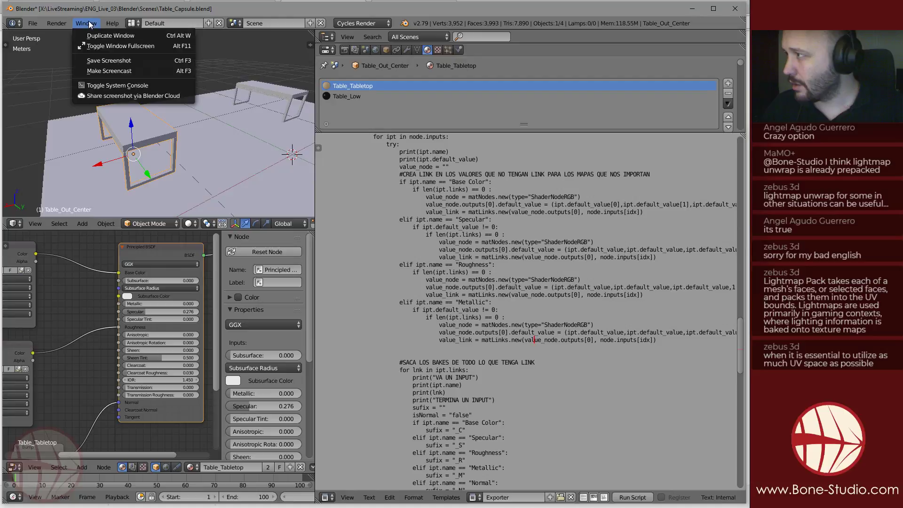
{"action": "left_click", "coordinate": [113, 85]}
{"action": "left_click_drag", "start_coordinate": [747, 192], "coordinate": [748, 133]}
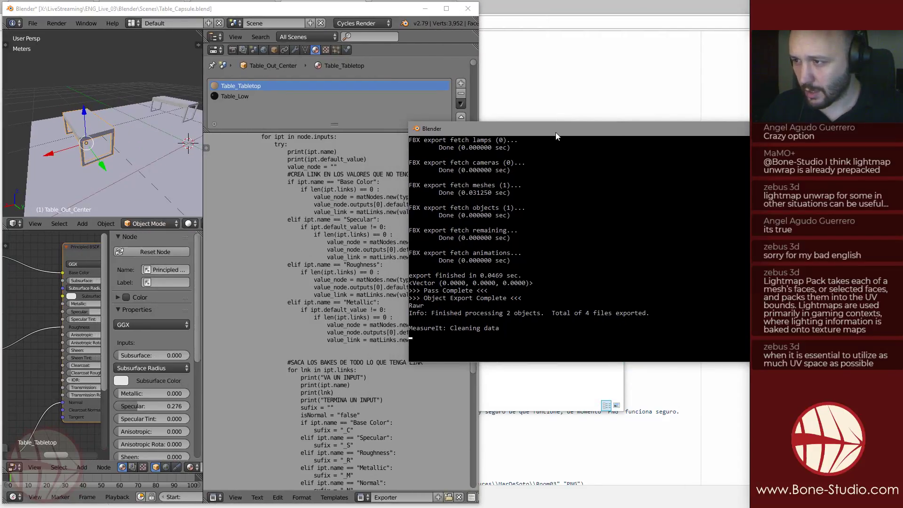
{"action": "left_click_drag", "start_coordinate": [555, 132], "coordinate": [633, 111]}
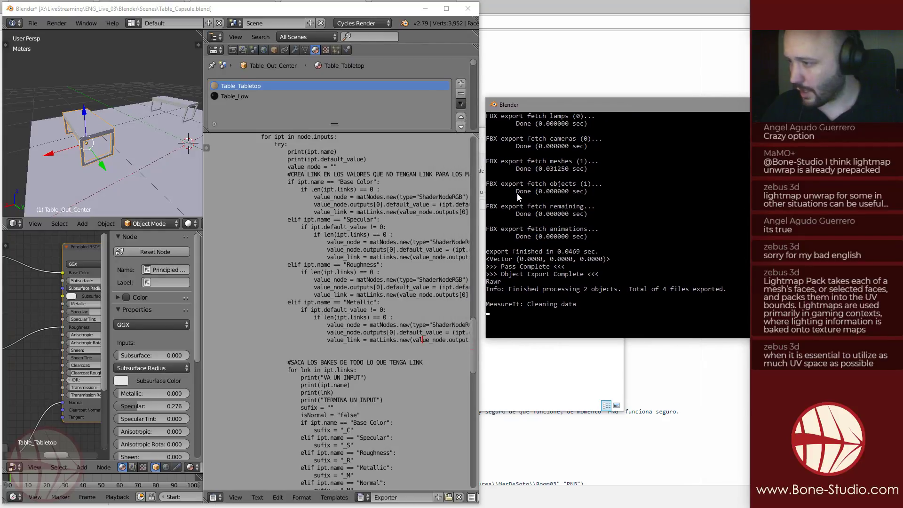
Run the Exporter script to bake the table's materials, and arrange the console alongside the TX folder to follow the bake.
{"action": "left_click", "coordinate": [290, 499]}
{"action": "left_click", "coordinate": [258, 497]}
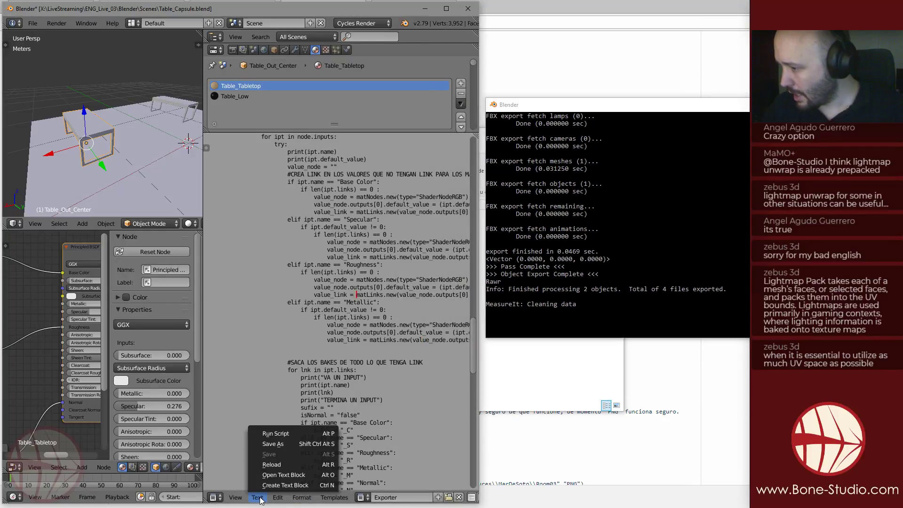
{"action": "left_click", "coordinate": [285, 434]}
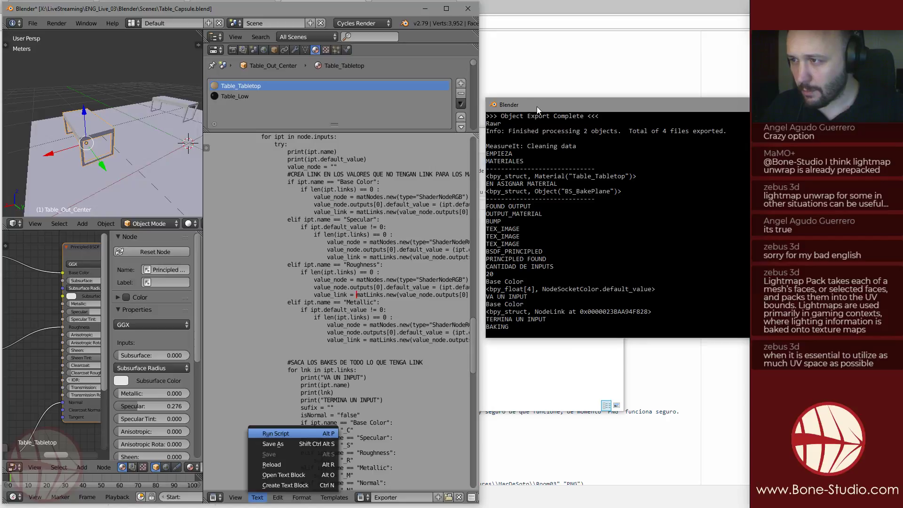
{"action": "left_click_drag", "start_coordinate": [537, 107], "coordinate": [376, 68]}
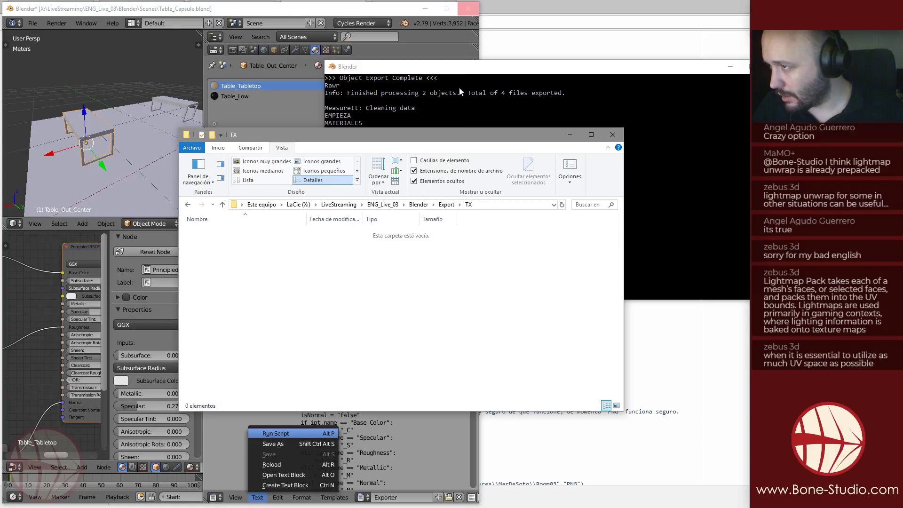
{"action": "left_click", "coordinate": [465, 70]}
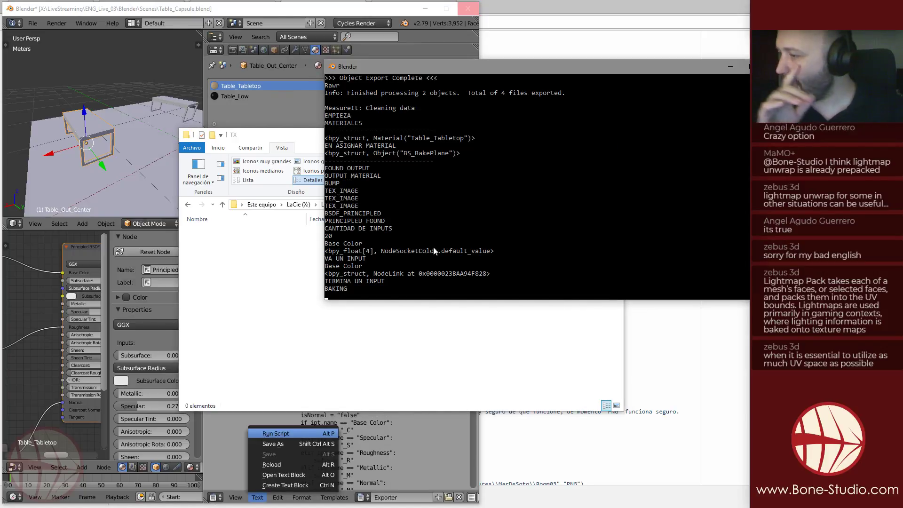
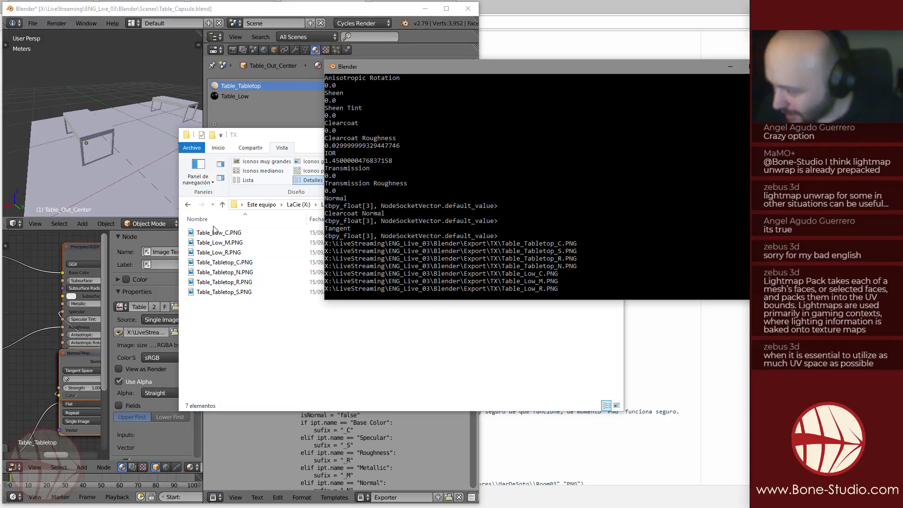
Move the TX folder window beside the main window and widen the 3D view and node editor area.
{"action": "left_click", "coordinate": [231, 333]}
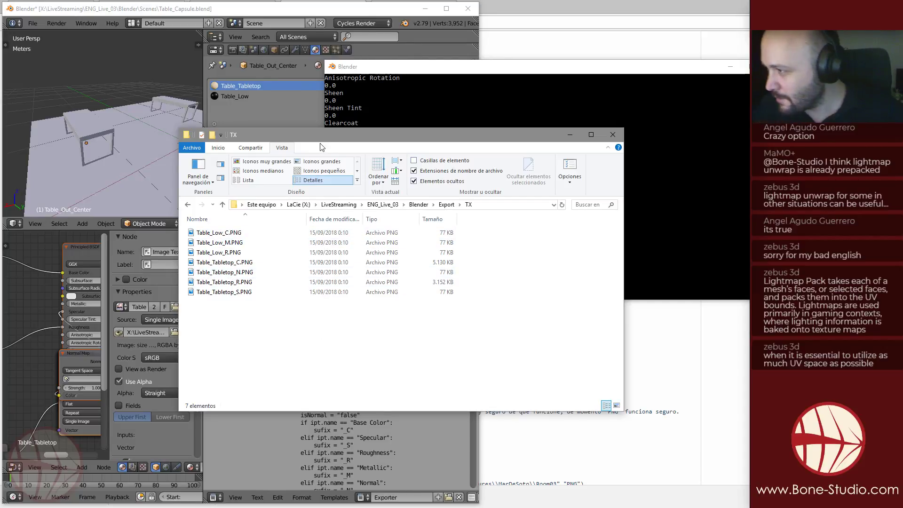
{"action": "left_click_drag", "start_coordinate": [328, 139], "coordinate": [550, 148]}
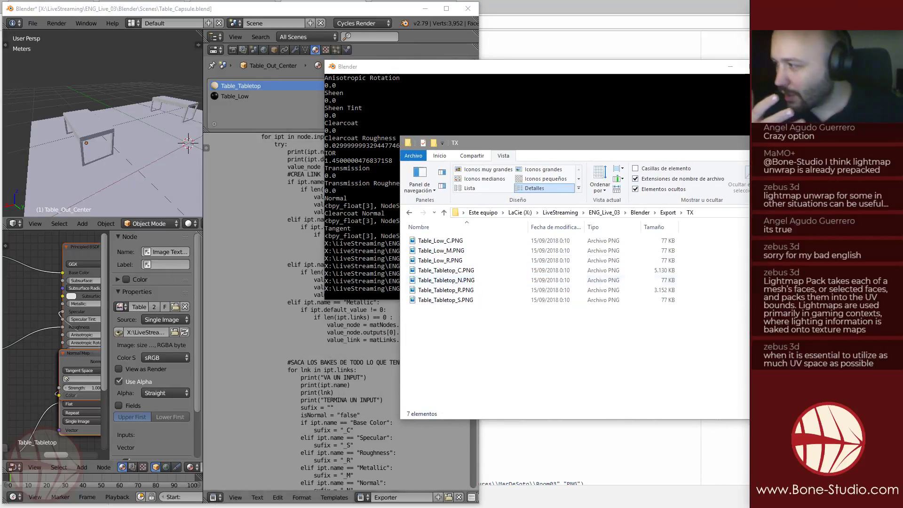
{"action": "left_click", "coordinate": [39, 303]}
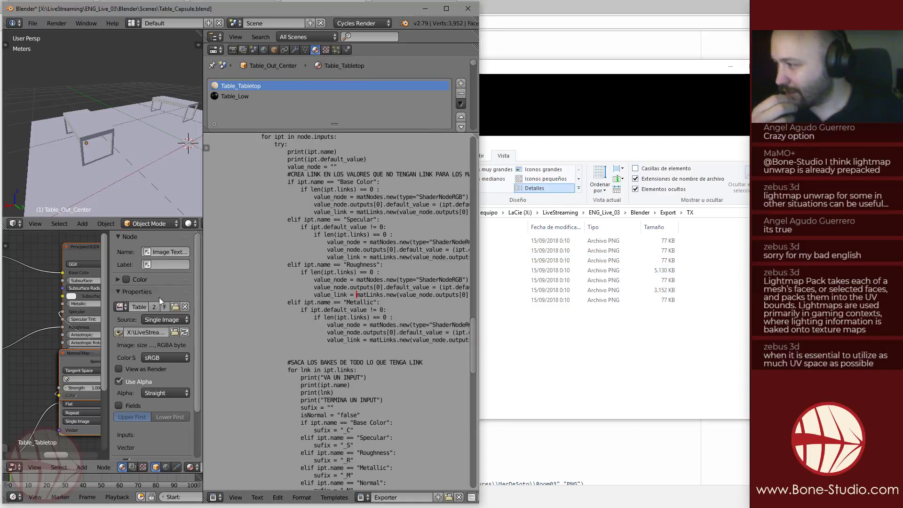
{"action": "left_click_drag", "start_coordinate": [205, 294], "coordinate": [331, 294]}
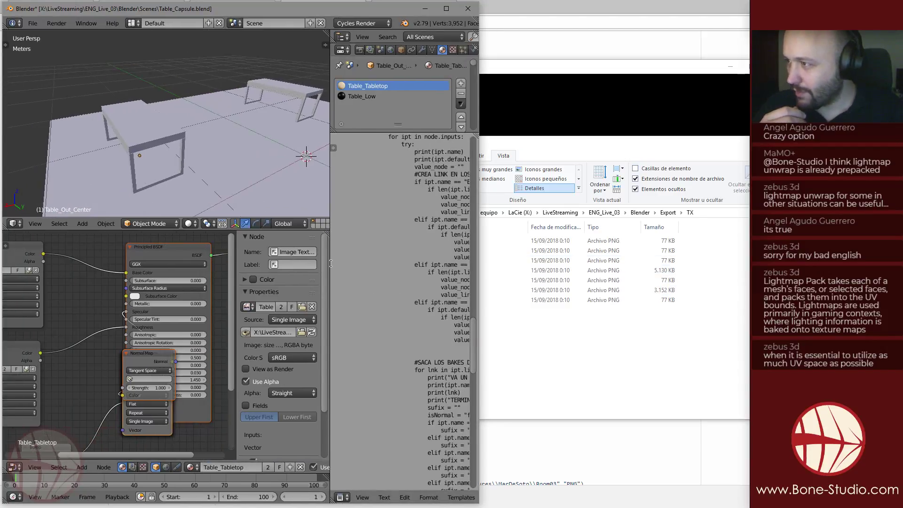
Show the Table_Low material's nodes and spread its stacked Image Texture and RGB nodes clear of the Principled BSDF.
{"action": "left_click", "coordinate": [560, 307]}
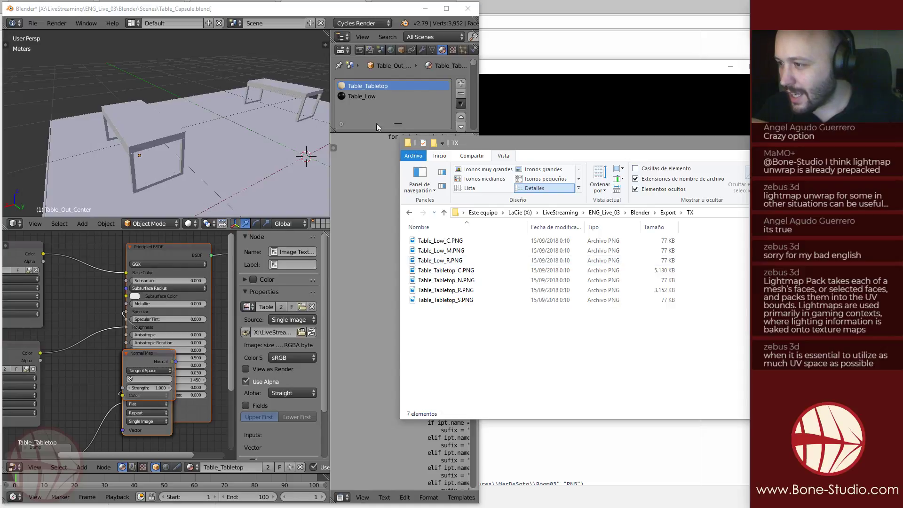
{"action": "left_click", "coordinate": [356, 96]}
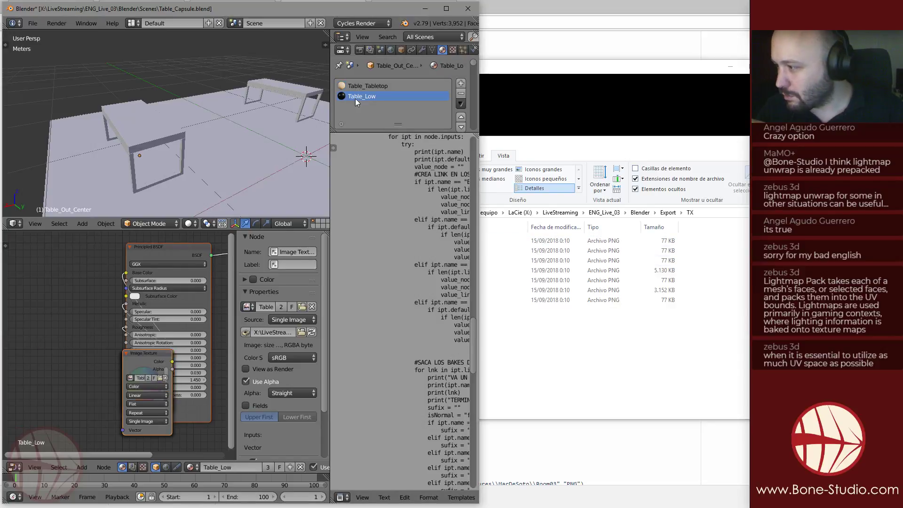
{"action": "left_click_drag", "start_coordinate": [143, 364], "coordinate": [46, 396]}
{"action": "left_click", "coordinate": [155, 361]}
{"action": "middle_click_drag", "start_coordinate": [154, 360], "coordinate": [184, 332]}
{"action": "left_click_drag", "start_coordinate": [155, 332], "coordinate": [6, 381]}
{"action": "middle_click_drag", "start_coordinate": [174, 337], "coordinate": [192, 298]}
{"action": "left_click_drag", "start_coordinate": [192, 298], "coordinate": [55, 415]}
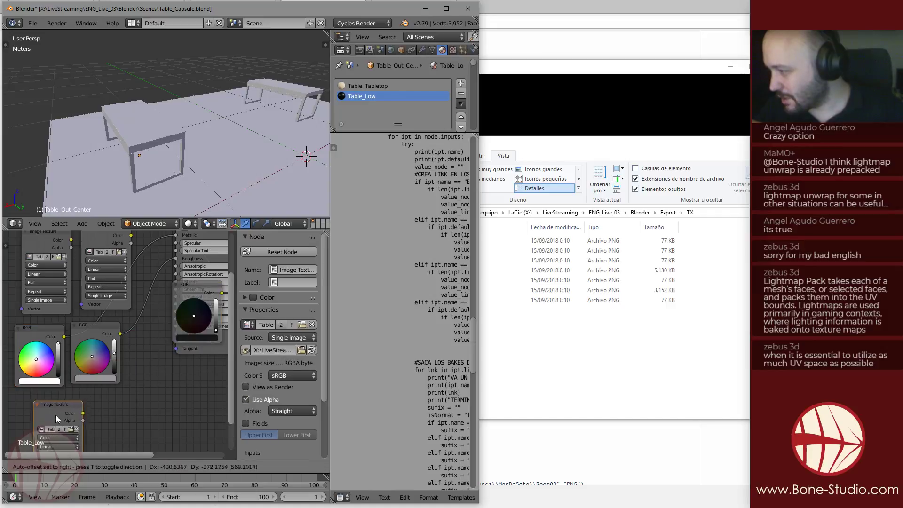
{"action": "left_click_drag", "start_coordinate": [187, 289], "coordinate": [103, 405]}
{"action": "middle_click_drag", "start_coordinate": [147, 366], "coordinate": [151, 388]}
{"action": "scroll", "coordinate": [151, 388], "scroll_direction": "down", "scroll_amount": 2}
{"action": "left_click_drag", "start_coordinate": [116, 421], "coordinate": [59, 222]}
Return to the Blender window and widen the node editor further over the script area to fit the Table_Low nodes.
{"action": "left_click", "coordinate": [99, 507]}
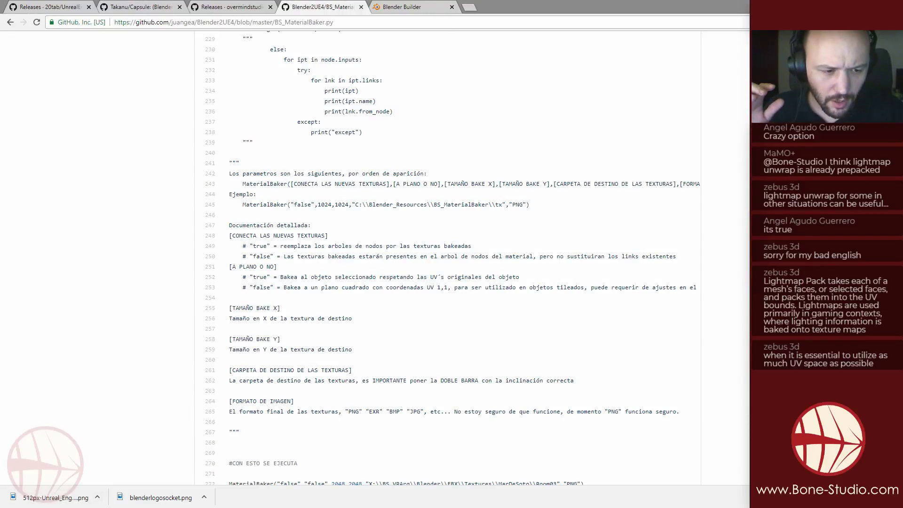
{"action": "key", "text": "alt+Tab"}
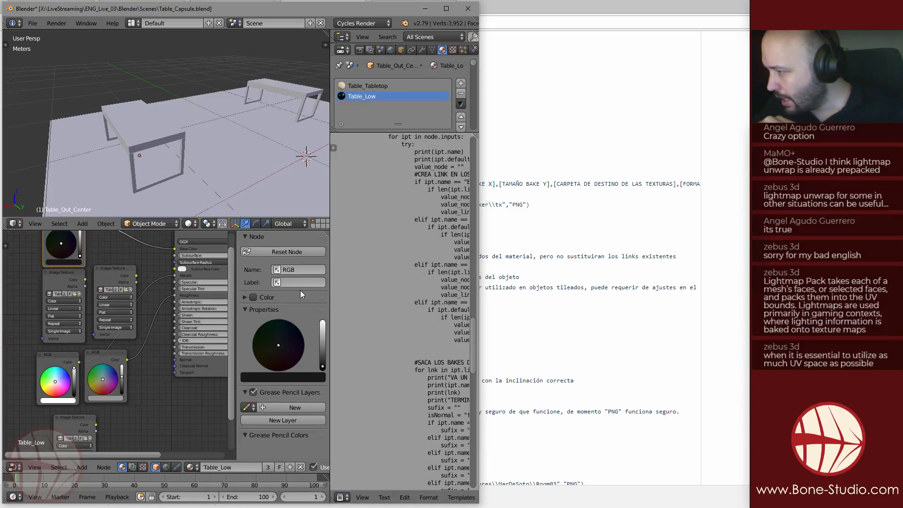
{"action": "left_click_drag", "start_coordinate": [330, 294], "coordinate": [413, 295]}
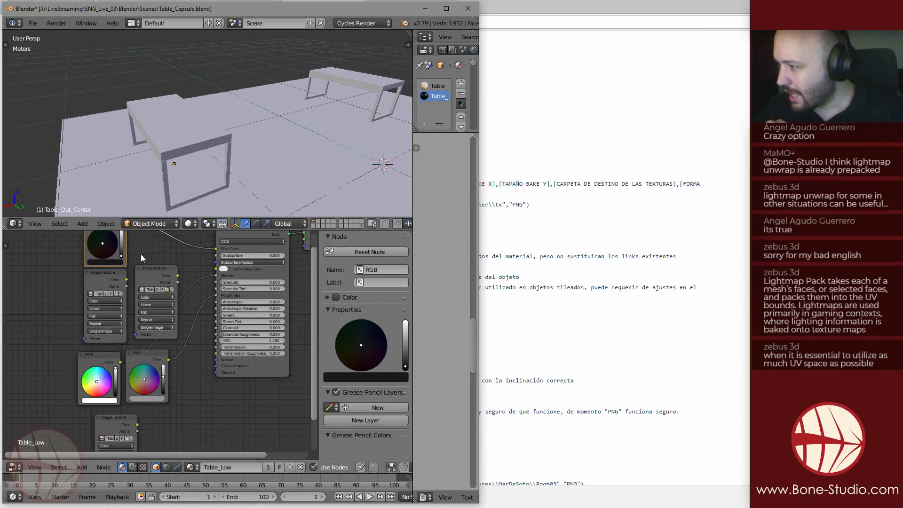
Unlink the black RGB node from the Principled BSDF's Base Color and link it back.
{"action": "middle_click_drag", "start_coordinate": [195, 257], "coordinate": [188, 304]}
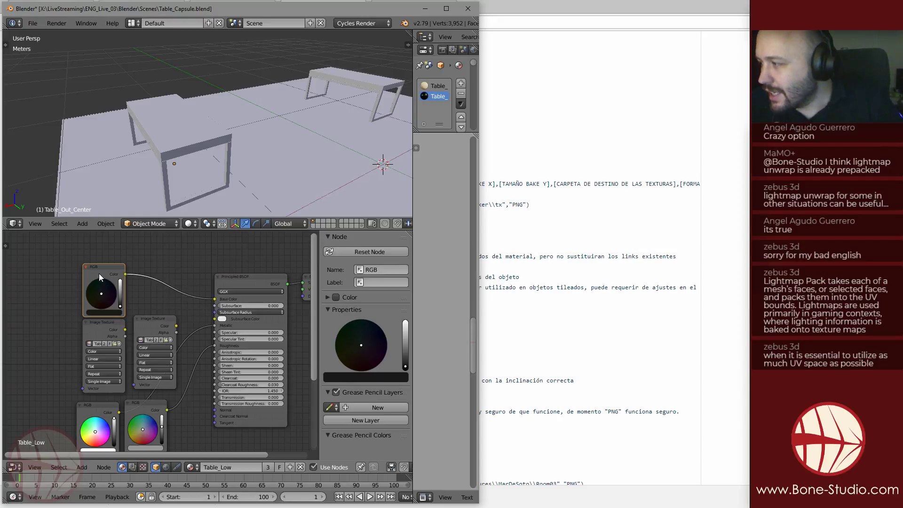
{"action": "mouse_move", "coordinate": [102, 265]}
{"action": "left_mouse_down"}
{"action": "mouse_move", "coordinate": [114, 256]}
{"action": "mouse_move", "coordinate": [100, 263]}
{"action": "left_mouse_up"}
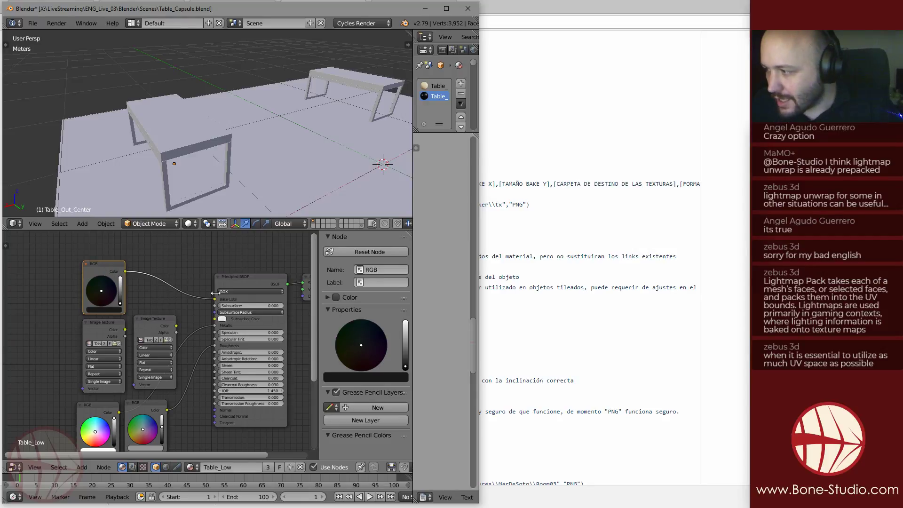
{"action": "left_click_drag", "start_coordinate": [216, 300], "coordinate": [188, 289]}
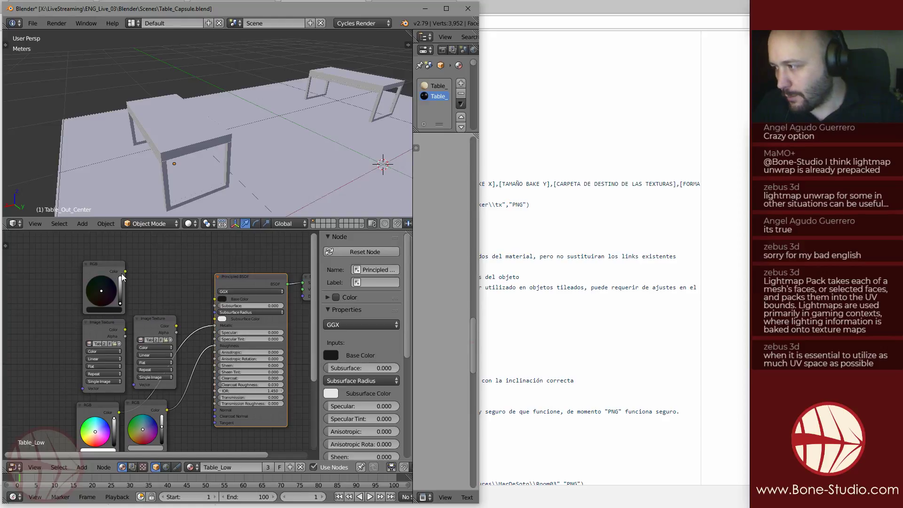
{"action": "left_click_drag", "start_coordinate": [124, 271], "coordinate": [215, 300]}
Move the white RGB node away from the other nodes, unlink it from Metallic, and link it back.
{"action": "middle_click_drag", "start_coordinate": [135, 410], "coordinate": [154, 359]}
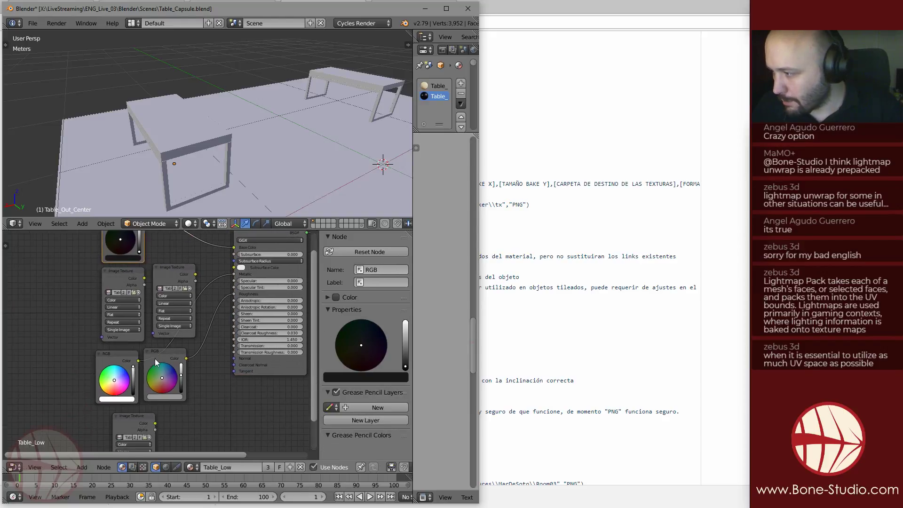
{"action": "left_click_drag", "start_coordinate": [122, 358], "coordinate": [47, 334]}
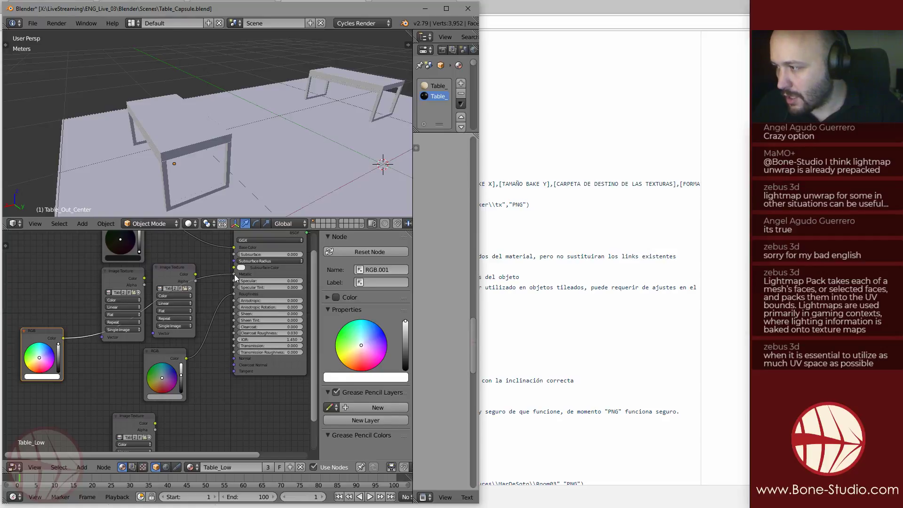
{"action": "left_click_drag", "start_coordinate": [234, 275], "coordinate": [227, 275]}
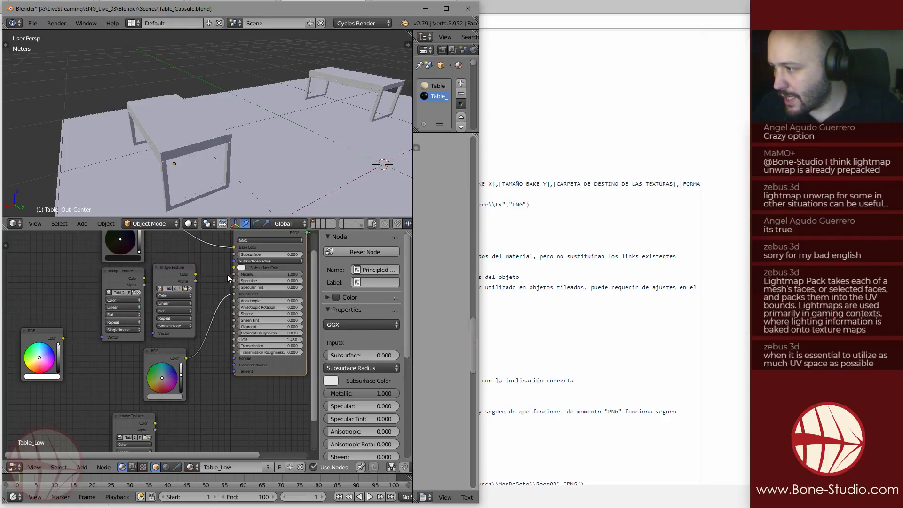
{"action": "left_click", "coordinate": [49, 336]}
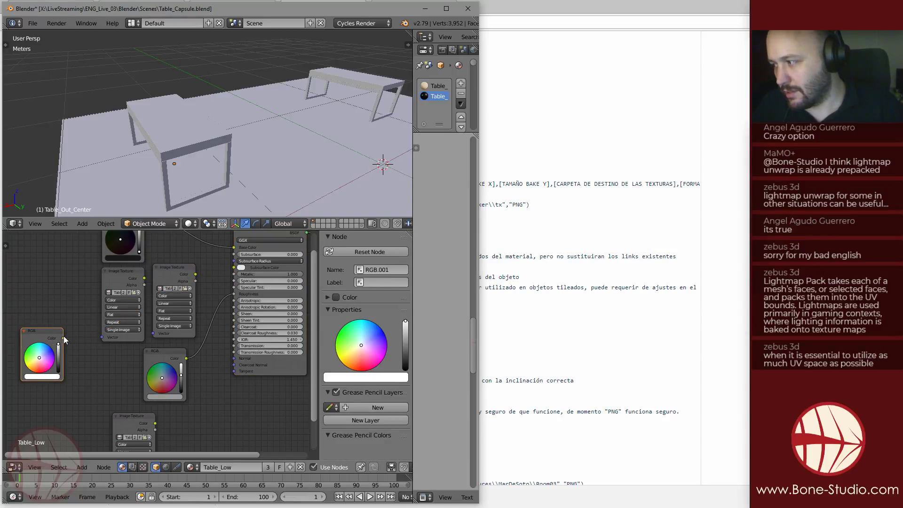
{"action": "left_click_drag", "start_coordinate": [63, 338], "coordinate": [218, 311]}
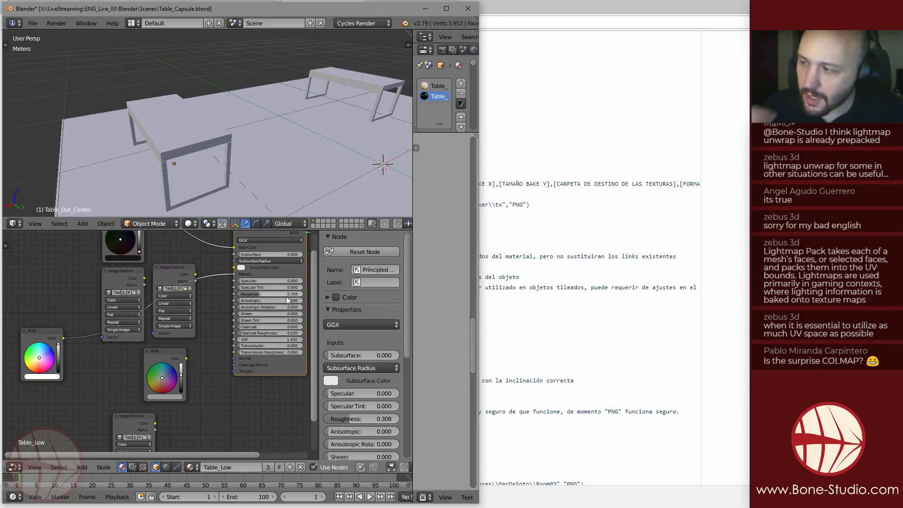
Check the grey RGB node's colour values and connect the node to the Principled BSDF's Roughness input.
{"action": "left_click", "coordinate": [154, 396]}
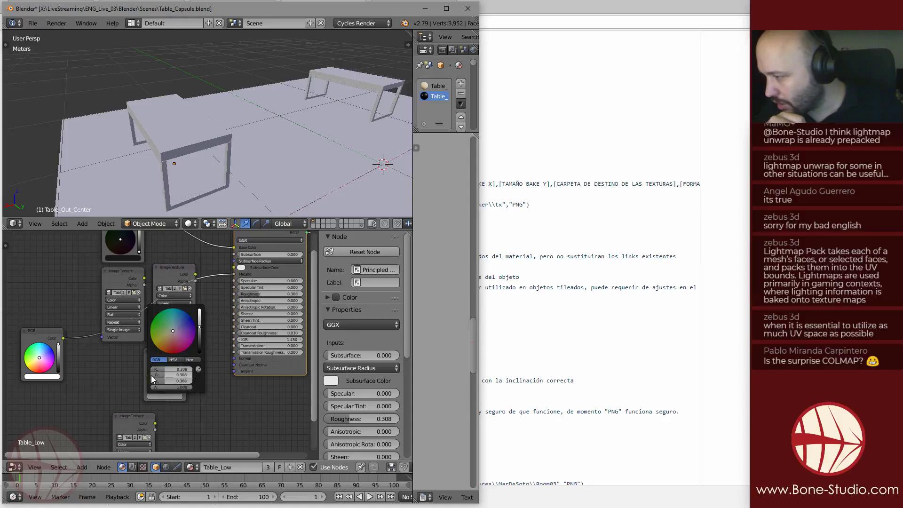
{"action": "key", "text": "g"}
{"action": "left_click_drag", "start_coordinate": [186, 359], "coordinate": [231, 287]}
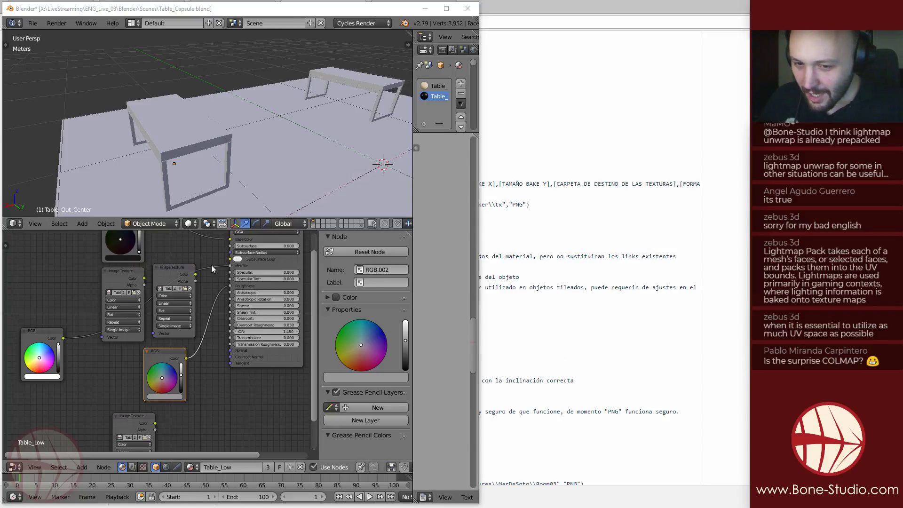
{"action": "left_click", "coordinate": [233, 361]}
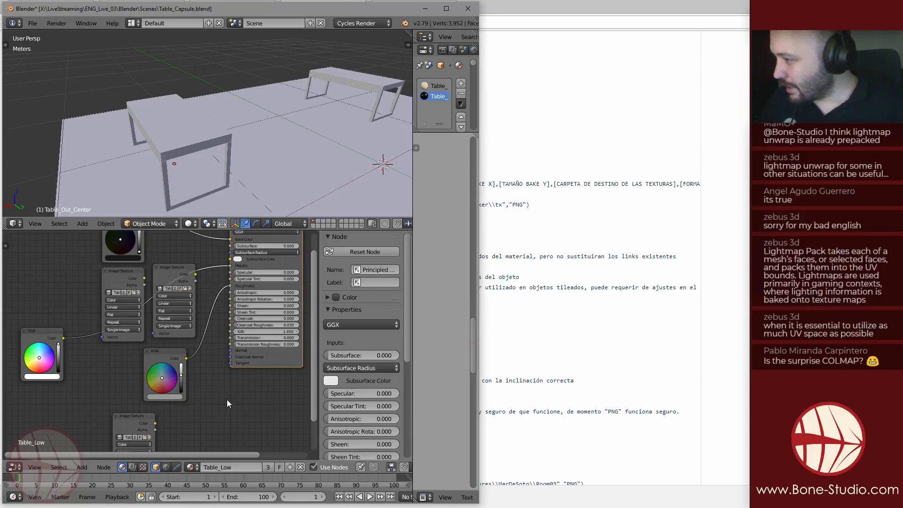
Show the Table_Tabletop material and pull the Normal Map and stacked Image Texture nodes off the Principled BSDF.
{"action": "left_click", "coordinate": [434, 87]}
{"action": "middle_click_drag", "start_coordinate": [170, 278], "coordinate": [166, 298]}
{"action": "scroll", "coordinate": [167, 275], "scroll_direction": "down", "scroll_amount": 2}
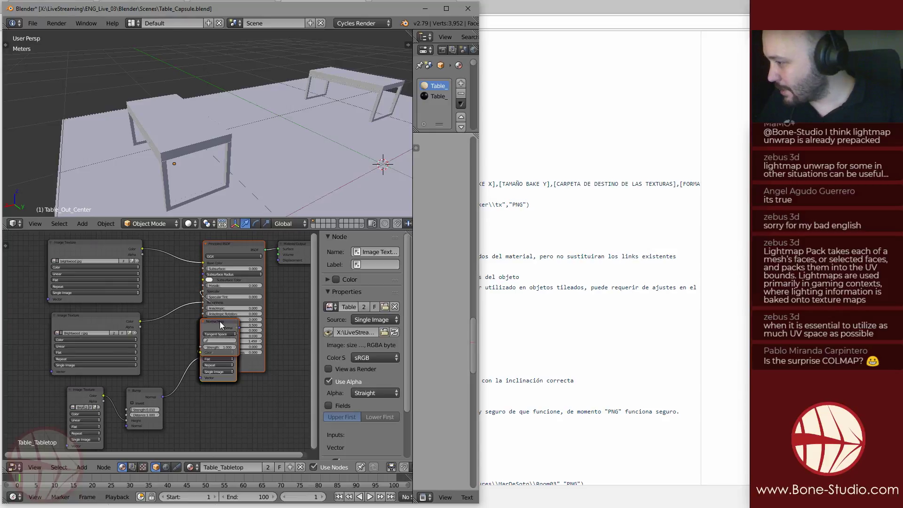
{"action": "left_click_drag", "start_coordinate": [220, 322], "coordinate": [166, 344]}
{"action": "middle_click_drag", "start_coordinate": [199, 400], "coordinate": [204, 326]}
{"action": "left_click_drag", "start_coordinate": [165, 276], "coordinate": [202, 387]}
{"action": "left_click_drag", "start_coordinate": [213, 265], "coordinate": [278, 338]}
{"action": "left_click_drag", "start_coordinate": [216, 257], "coordinate": [214, 337]}
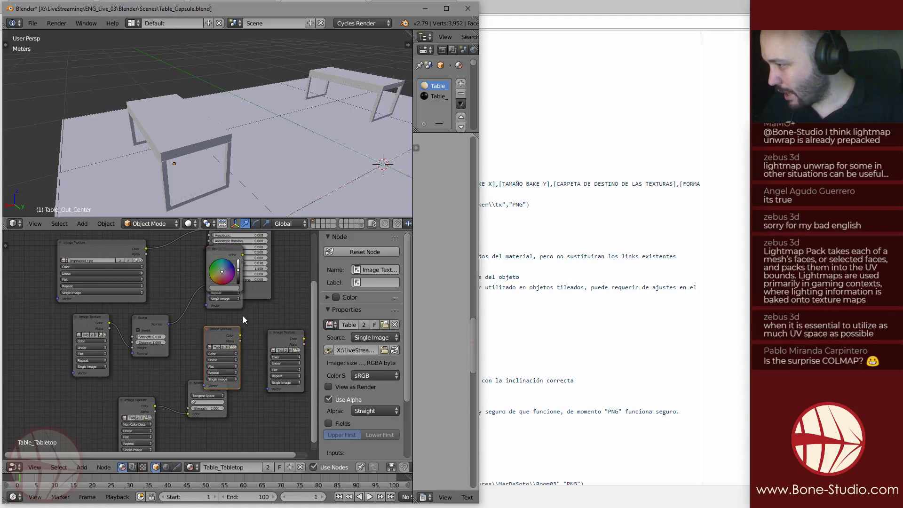
Move the grey RGB node and the last overlapping Image Texture node of Table_Tabletop clear of the Principled BSDF.
{"action": "mouse_move", "coordinate": [243, 316]}
{"action": "middle_mouse_down"}
{"action": "mouse_move", "coordinate": [213, 336]}
{"action": "mouse_move", "coordinate": [246, 326]}
{"action": "middle_mouse_up"}
{"action": "scroll", "coordinate": [204, 326], "scroll_direction": "down", "scroll_amount": 2}
{"action": "left_click_drag", "start_coordinate": [233, 279], "coordinate": [44, 334]}
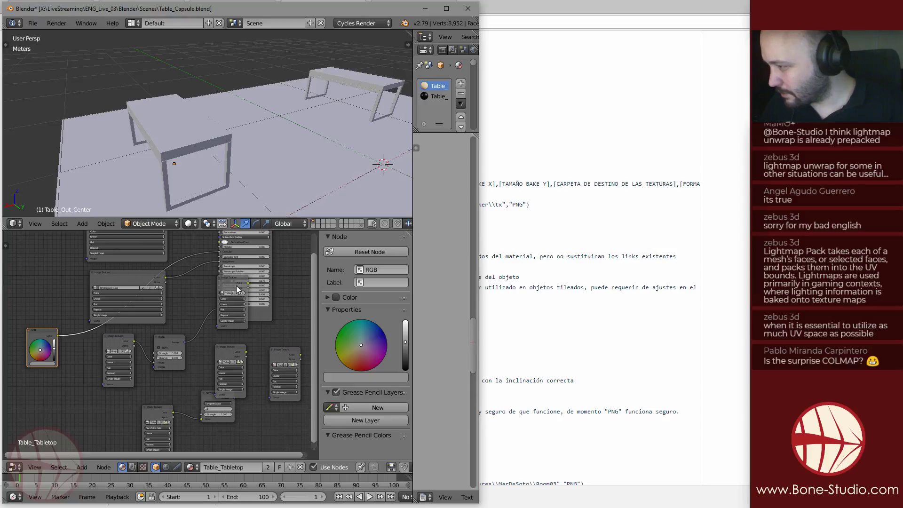
{"action": "left_click_drag", "start_coordinate": [224, 285], "coordinate": [66, 393]}
{"action": "middle_click_drag", "start_coordinate": [143, 369], "coordinate": [214, 302]}
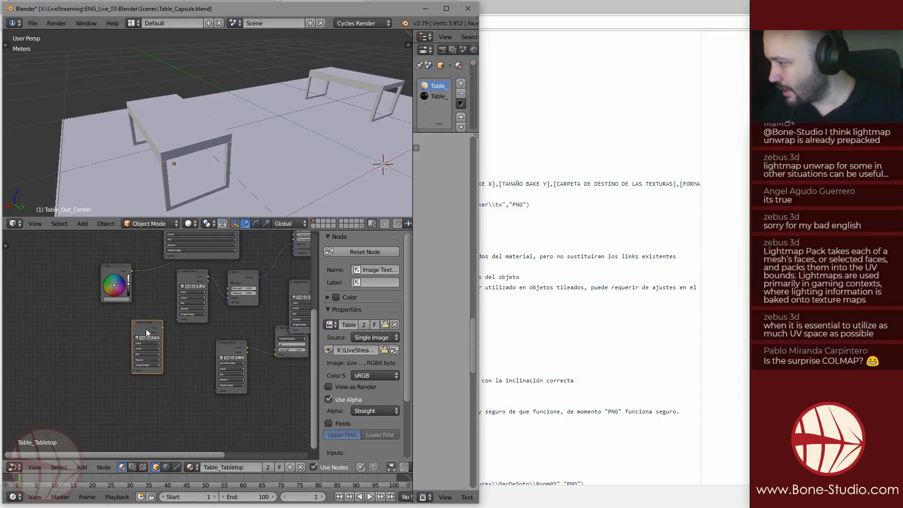
{"action": "scroll", "coordinate": [146, 329], "scroll_direction": "up", "scroll_amount": 1}
{"action": "middle_click_drag", "start_coordinate": [146, 329], "coordinate": [65, 351]}
{"action": "middle_click_drag", "start_coordinate": [225, 314], "coordinate": [191, 422]}
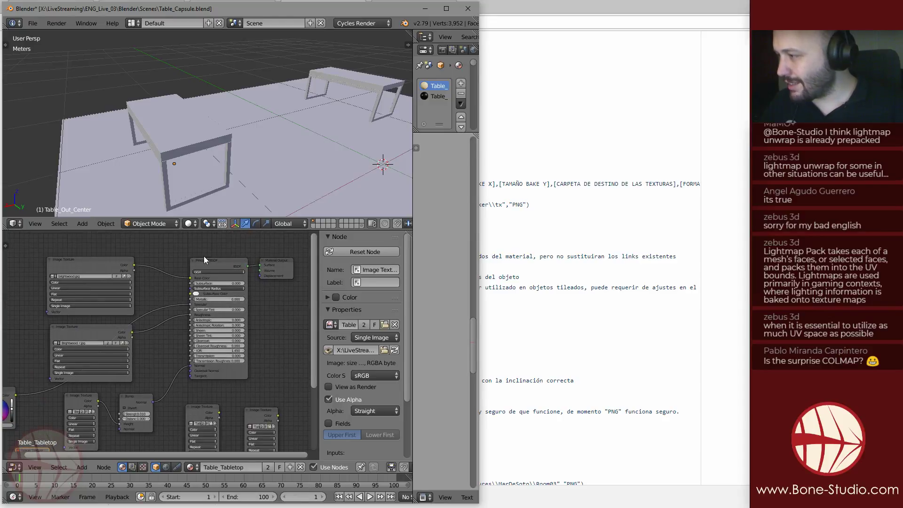
Preview the table's materials in rendered shading from a new angle and return the viewport to solid shading.
{"action": "mouse_move", "coordinate": [238, 139]}
{"action": "middle_mouse_down"}
{"action": "mouse_move", "coordinate": [256, 137]}
{"action": "mouse_move", "coordinate": [226, 165]}
{"action": "mouse_move", "coordinate": [395, 172]}
{"action": "mouse_move", "coordinate": [55, 174]}
{"action": "mouse_move", "coordinate": [292, 165]}
{"action": "middle_mouse_up"}
{"action": "key", "text": "shift+z"}
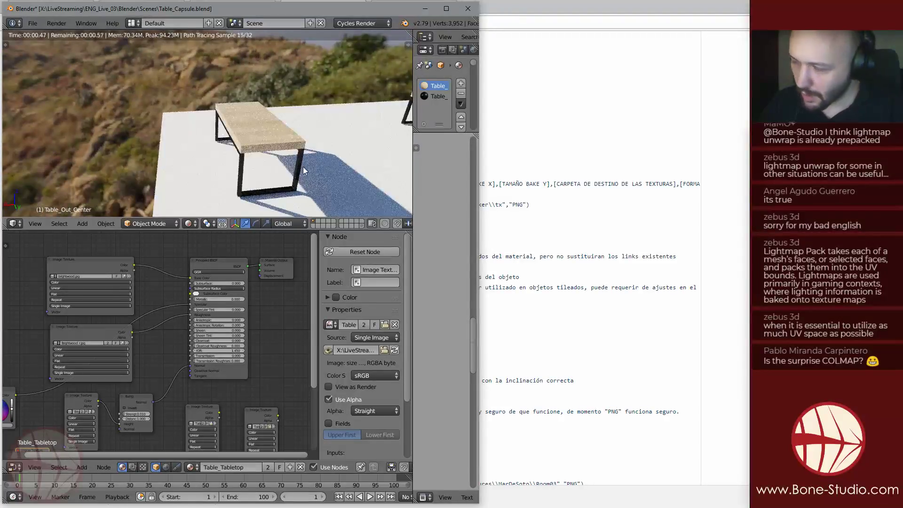
{"action": "middle_click_drag", "start_coordinate": [227, 162], "coordinate": [275, 150]}
{"action": "key", "text": "shift+z"}
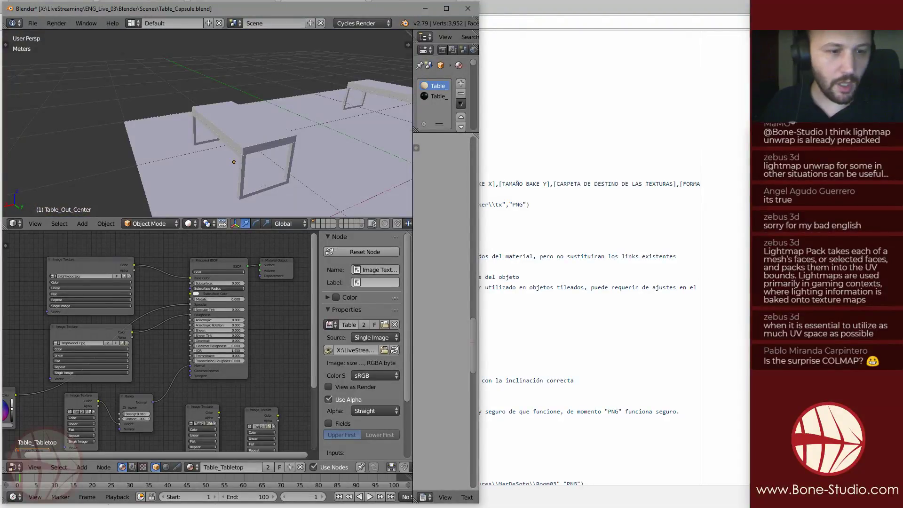
Bring the TX folder window forward and place it over the Blender window.
{"action": "key", "text": "alt+Tab"}
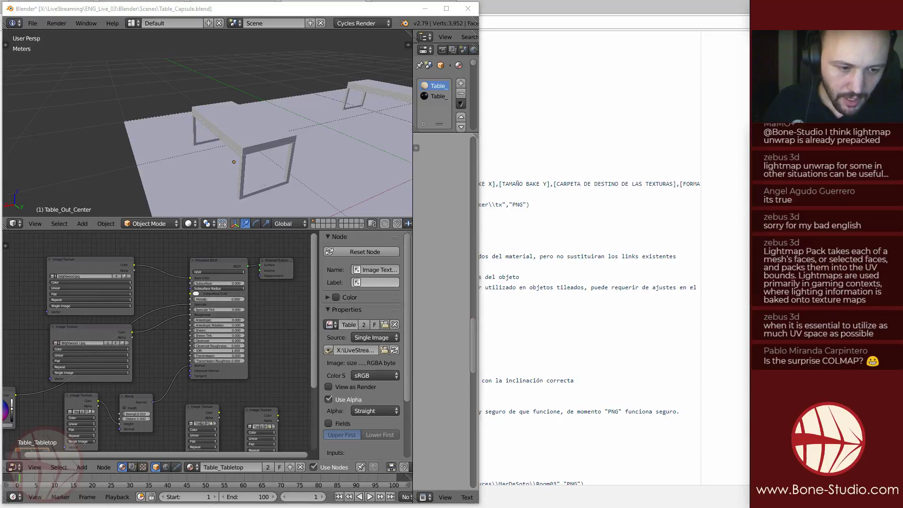
{"action": "left_click_drag", "start_coordinate": [637, 145], "coordinate": [364, 96]}
{"action": "left_click", "coordinate": [179, 194]}
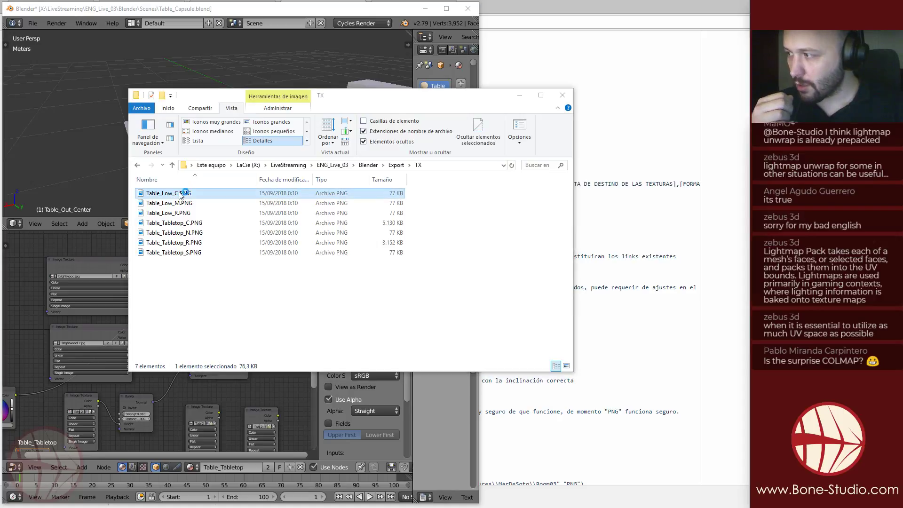
{"action": "left_click", "coordinate": [448, 309]}
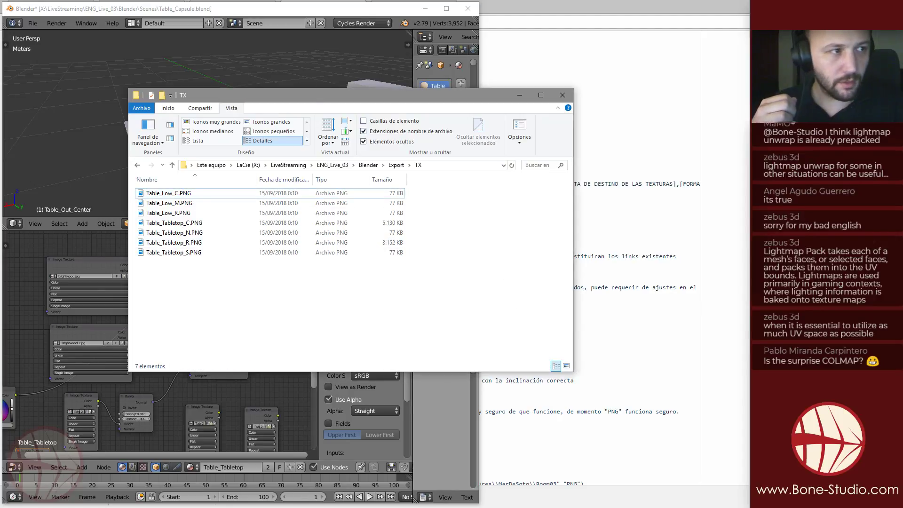
View the baked textures one by one from Table_Low_C.PNG to Table_Tabletop_S.PNG and move the image viewer aside.
{"action": "double_click", "coordinate": [169, 193]}
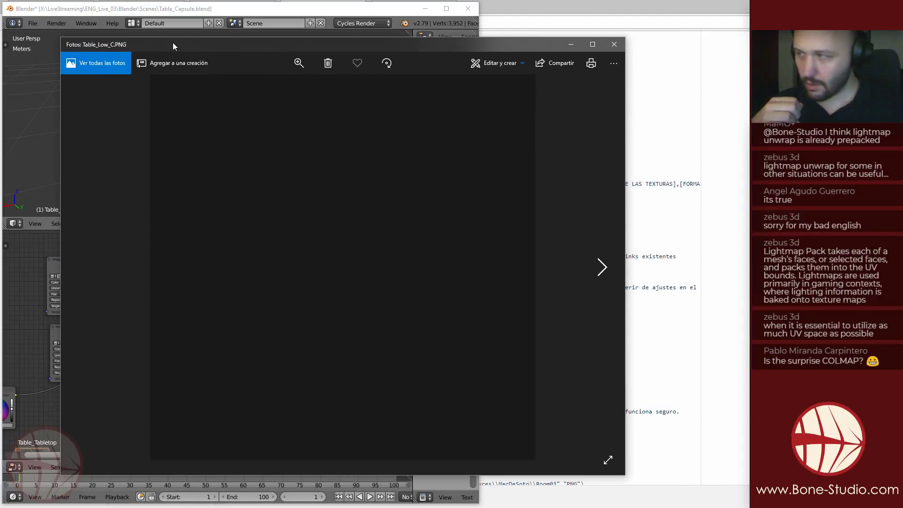
{"action": "key", "text": "Right"}
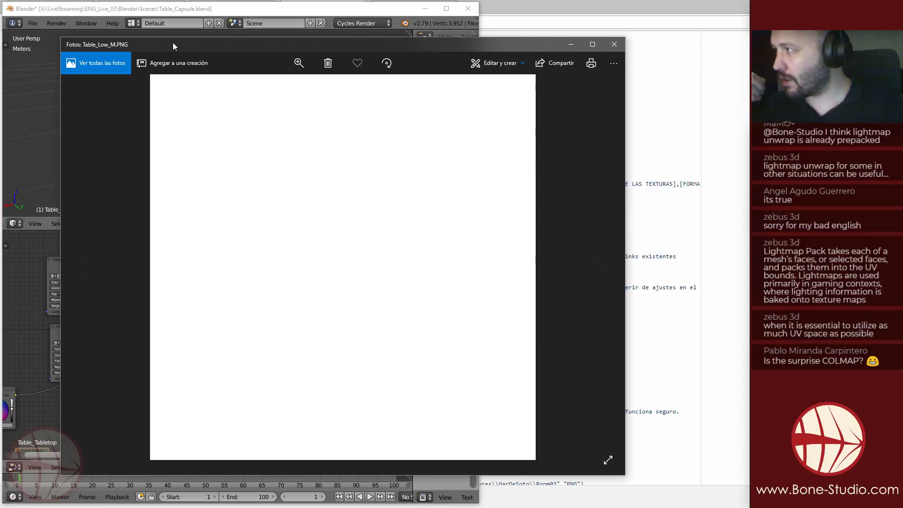
{"action": "key", "text": "Right"}
{"action": "key", "text": "Right"}
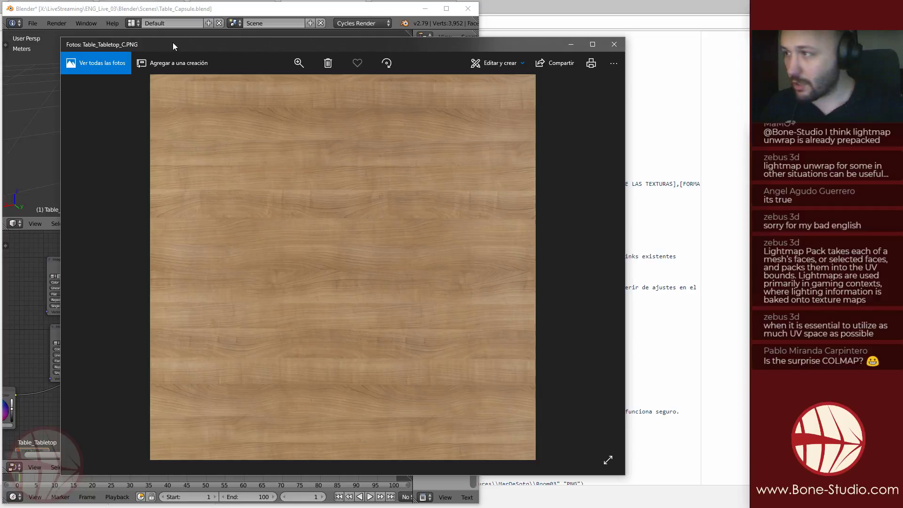
{"action": "key", "text": "Right"}
{"action": "key", "text": "Left"}
{"action": "key", "text": "Right"}
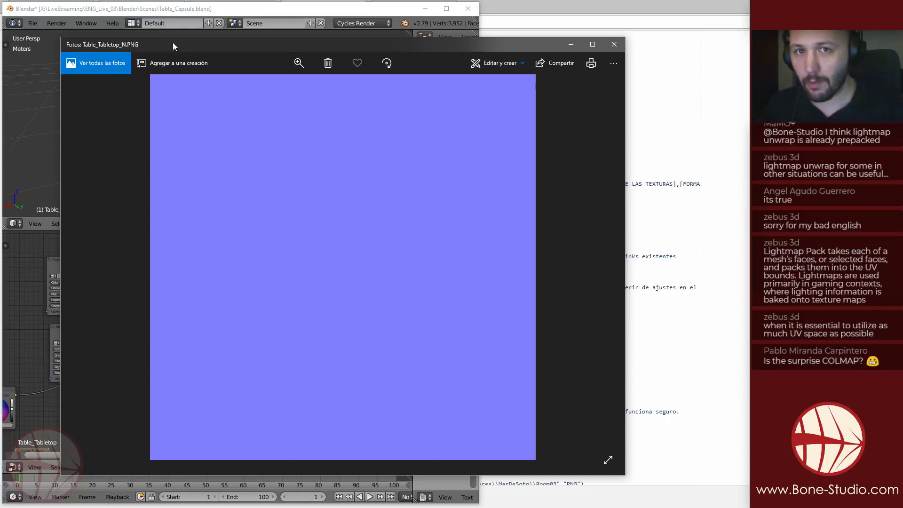
{"action": "key", "text": "Right"}
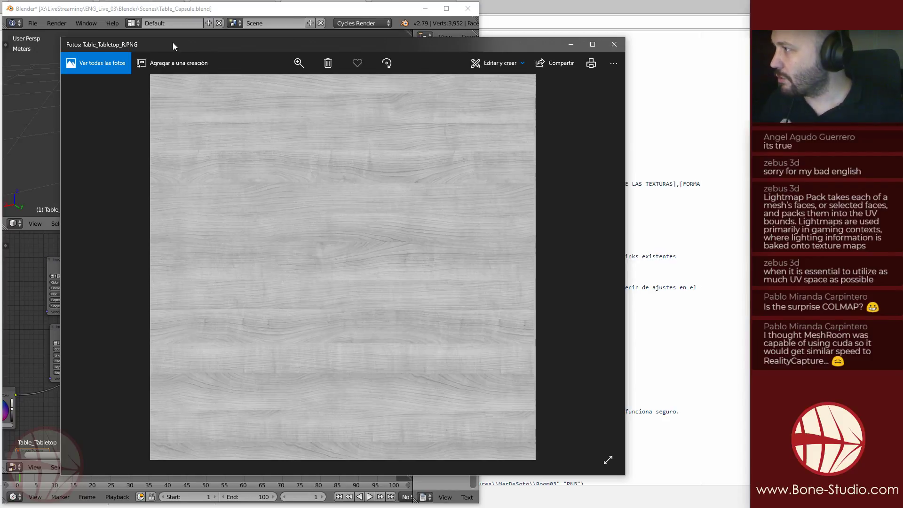
{"action": "key", "text": "Right"}
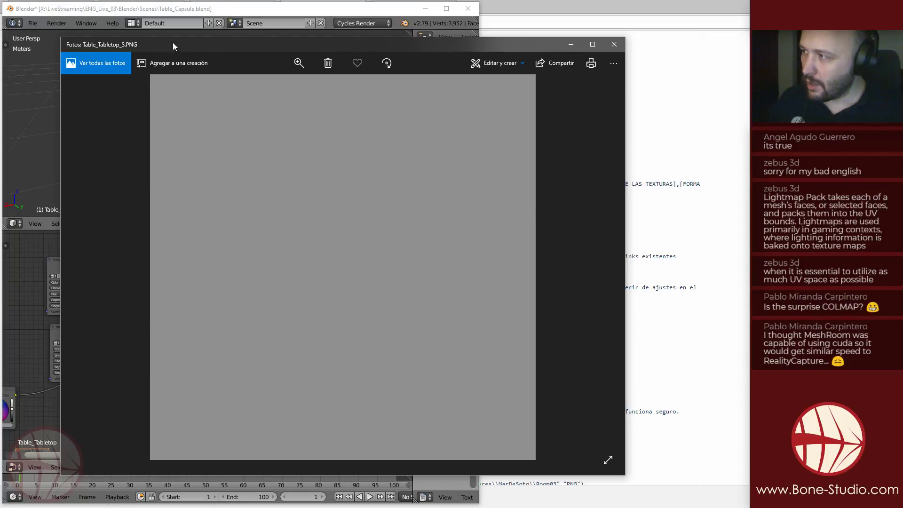
{"action": "left_click_drag", "start_coordinate": [173, 43], "coordinate": [435, 98]}
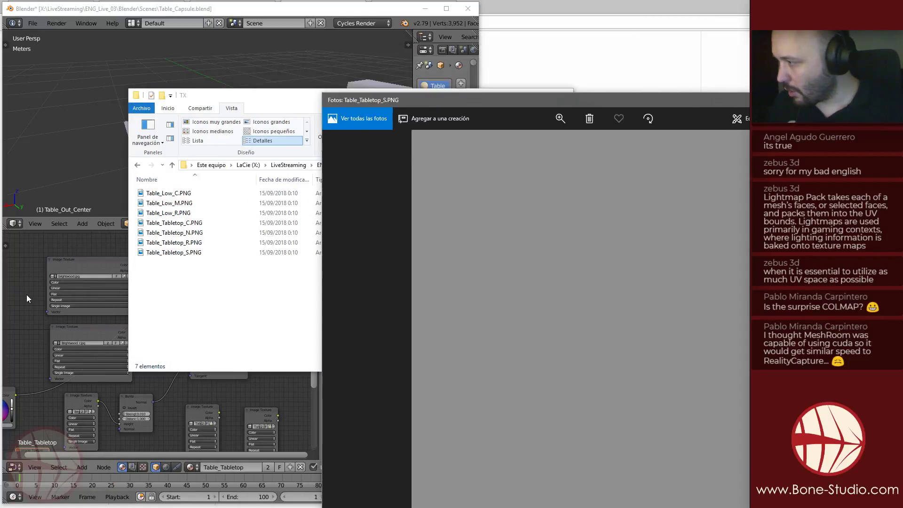
Disconnect the grey RGB node from the Specular input of the Table_Tabletop Principled BSDF.
{"action": "left_click", "coordinate": [26, 294]}
{"action": "middle_click_drag", "start_coordinate": [181, 326], "coordinate": [175, 273]}
{"action": "scroll", "coordinate": [175, 274], "scroll_direction": "up", "scroll_amount": 3}
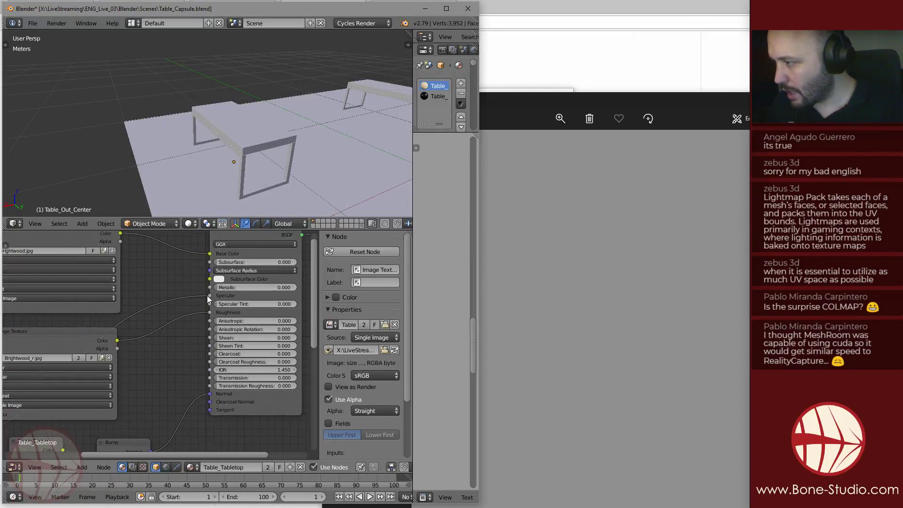
{"action": "middle_click_drag", "start_coordinate": [185, 368], "coordinate": [202, 351]}
{"action": "scroll", "coordinate": [201, 351], "scroll_direction": "down", "scroll_amount": 3}
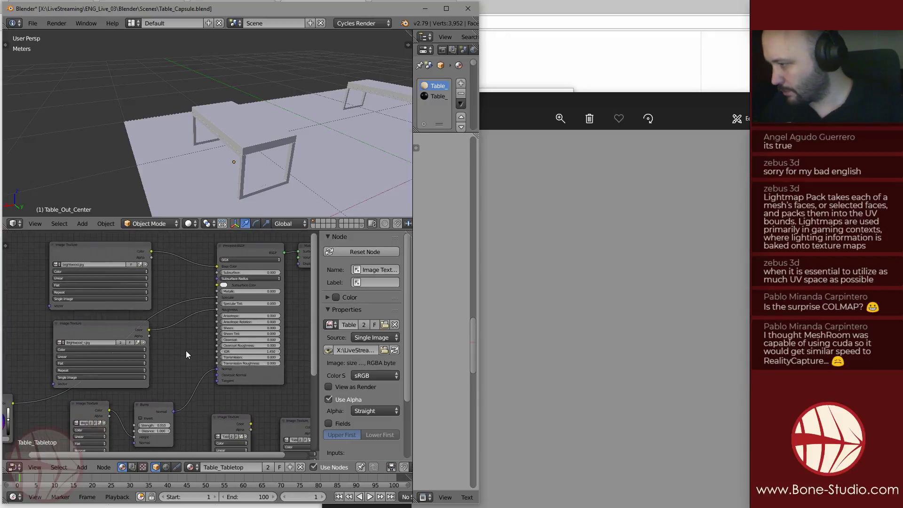
{"action": "scroll", "coordinate": [186, 351], "scroll_direction": "up", "scroll_amount": 3}
{"action": "left_click_drag", "start_coordinate": [227, 278], "coordinate": [198, 297]}
{"action": "middle_click_drag", "start_coordinate": [238, 318], "coordinate": [192, 319]}
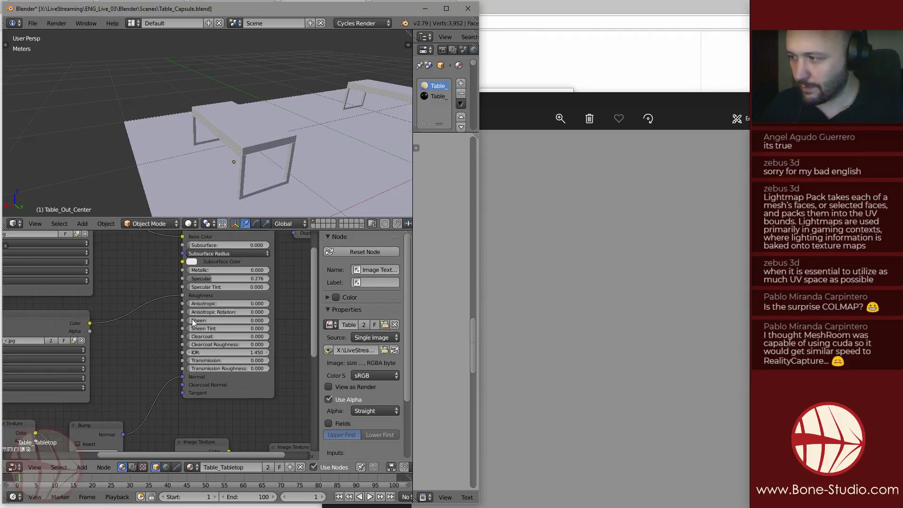
Close the viewer showing Table_Tabletop_S.PNG and widen the Blender window to reveal more of the scene and node editor.
{"action": "left_click", "coordinate": [611, 280]}
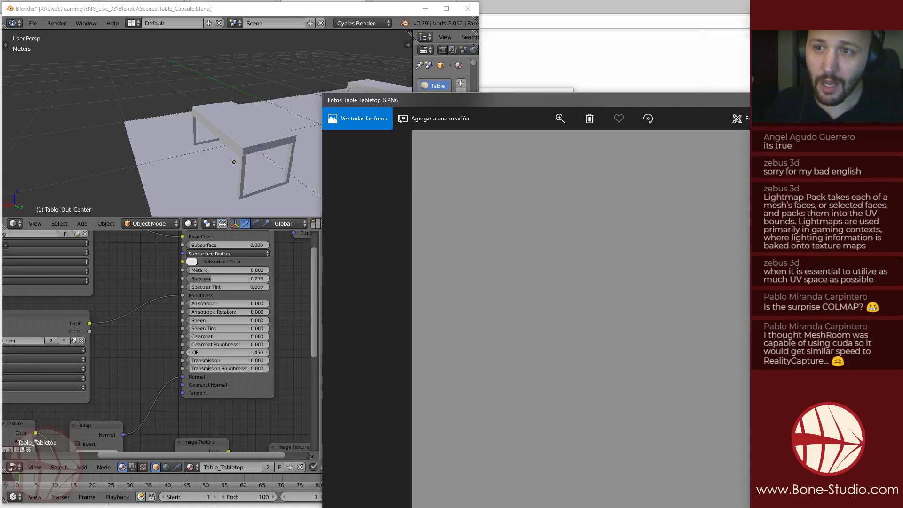
{"action": "key", "text": "alt+F4"}
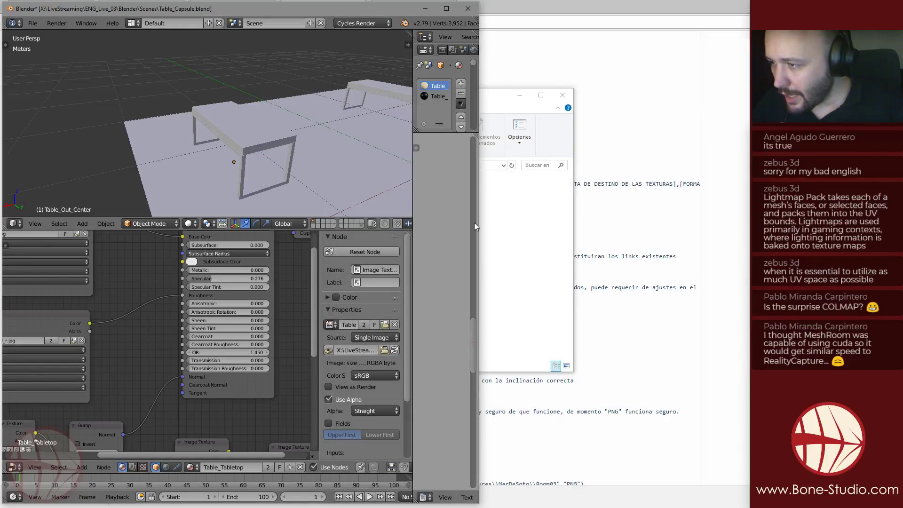
{"action": "left_click_drag", "start_coordinate": [475, 227], "coordinate": [670, 227]}
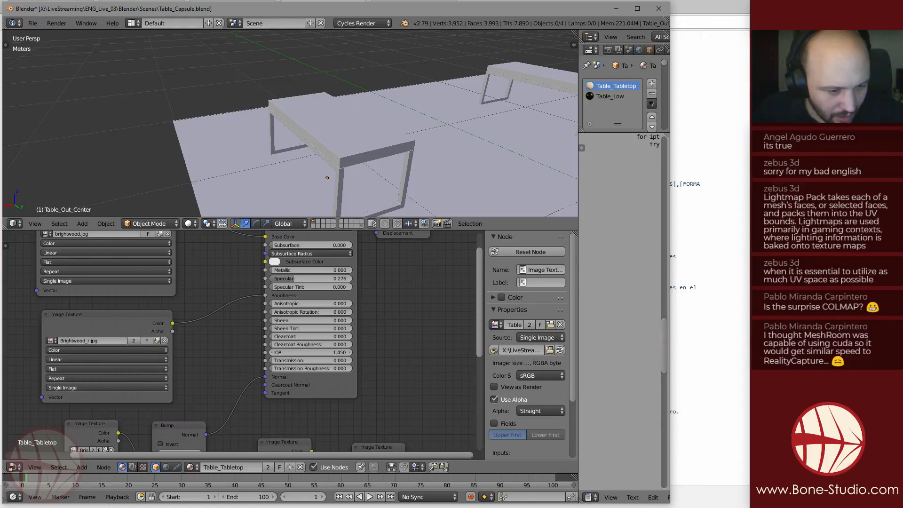
Switch to the Unreal Editor, create a folder named TX in Content/BS/MOD and open it.
{"action": "key", "text": "alt+Tab"}
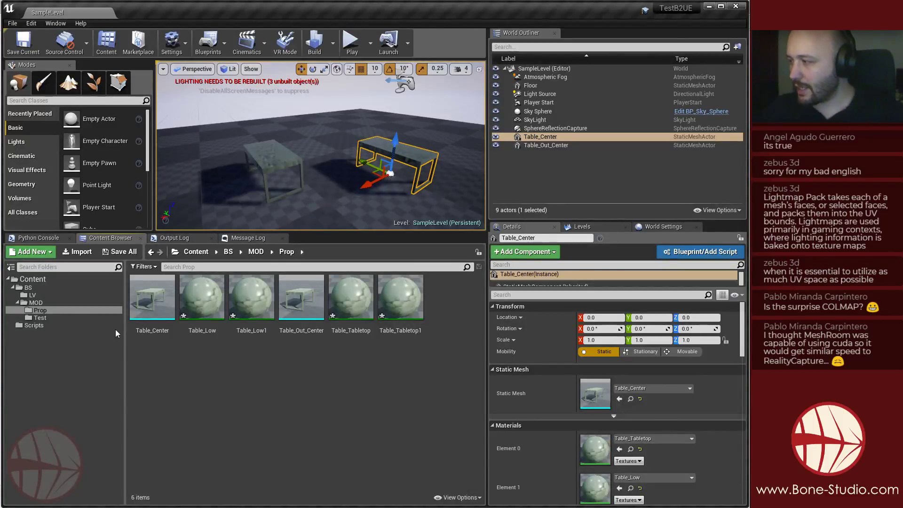
{"action": "left_click", "coordinate": [94, 303]}
{"action": "left_click", "coordinate": [45, 318]}
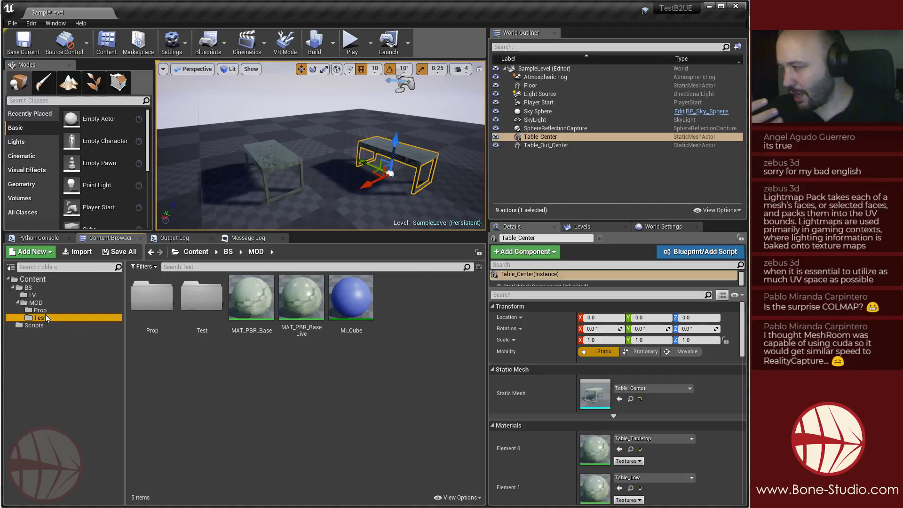
{"action": "left_click", "coordinate": [41, 310]}
{"action": "left_click", "coordinate": [30, 304]}
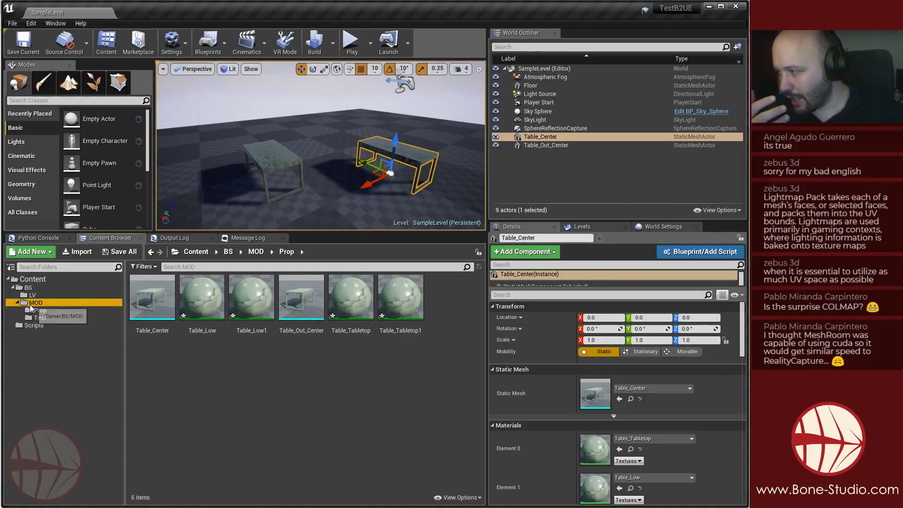
{"action": "left_click", "coordinate": [28, 287]}
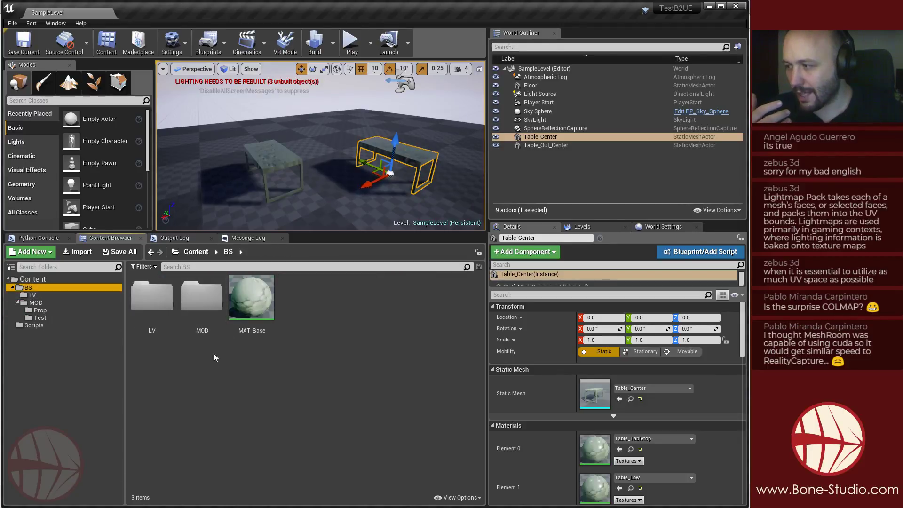
{"action": "left_click", "coordinate": [44, 303]}
{"action": "right_click", "coordinate": [287, 387]}
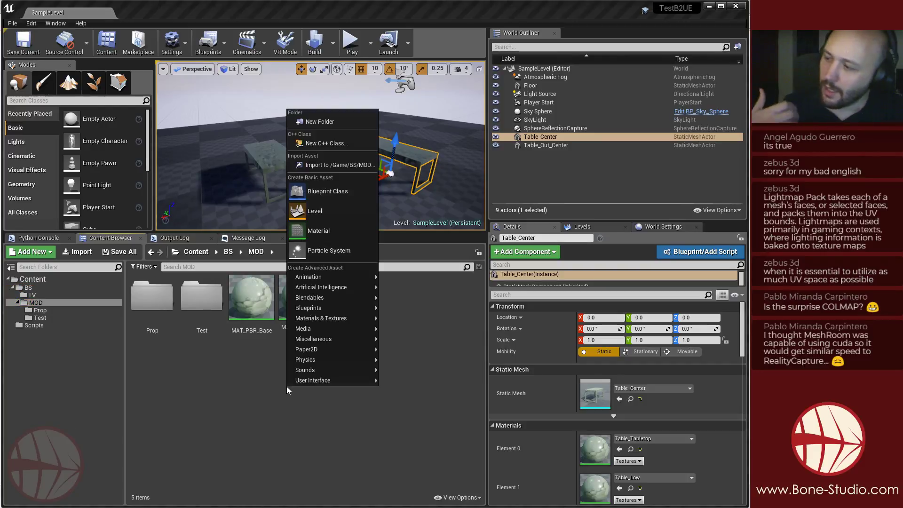
{"action": "left_click", "coordinate": [320, 122]}
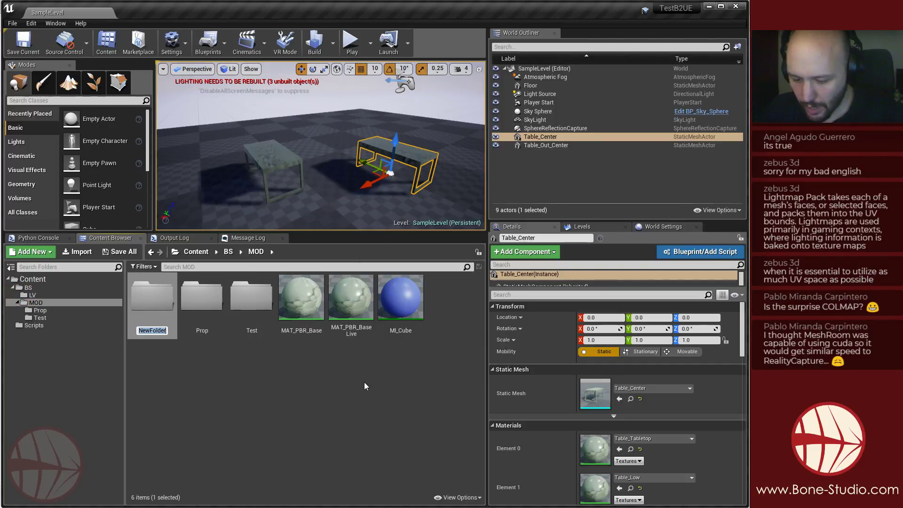
{"action": "type", "text": "TX"}
{"action": "key", "text": "Return"}
{"action": "double_click", "coordinate": [250, 295]}
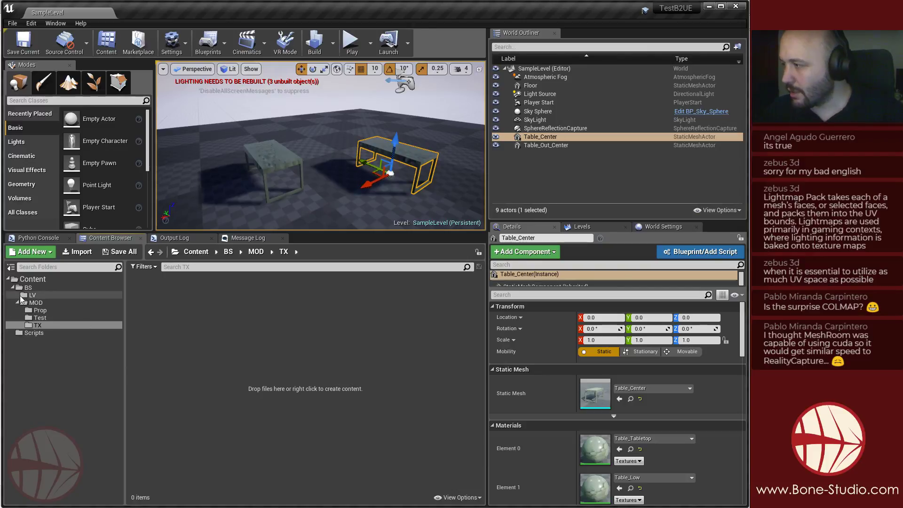
Create a folder named TX inside Content/BS/MOD/Prop and open it.
{"action": "left_click", "coordinate": [39, 312]}
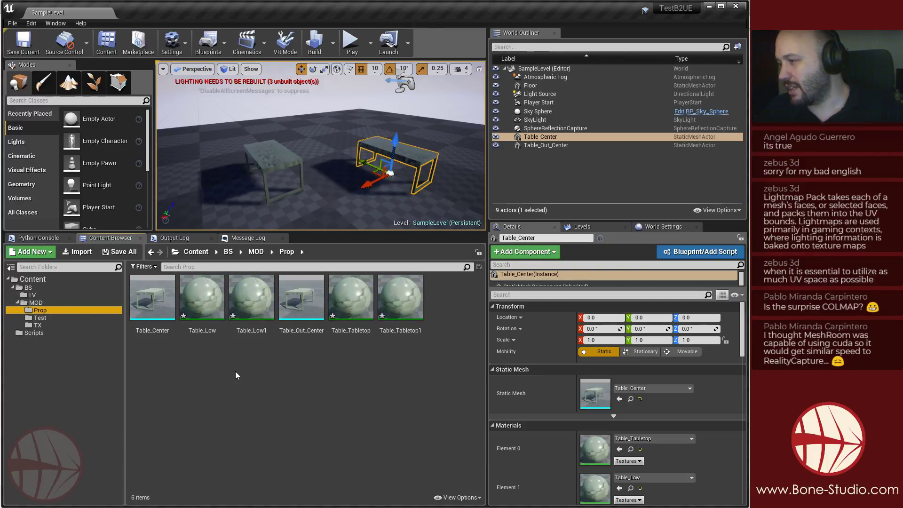
{"action": "right_click", "coordinate": [182, 380]}
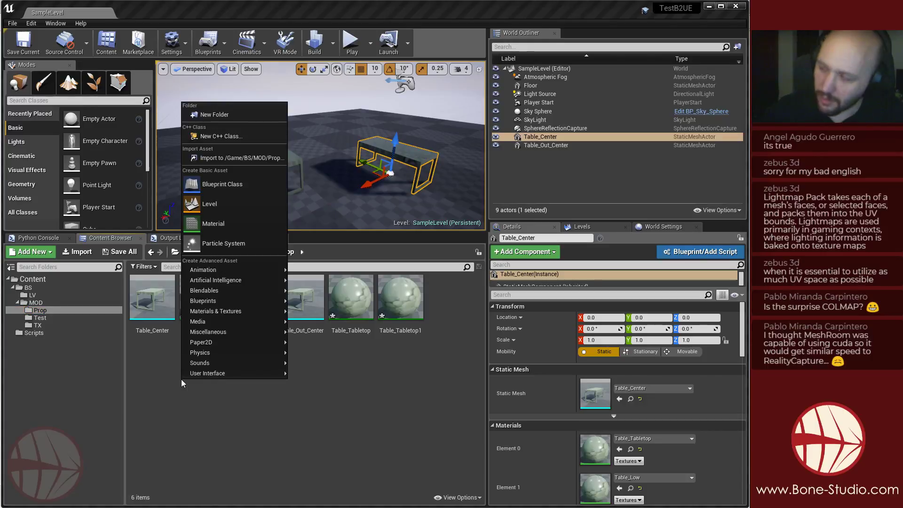
{"action": "left_click", "coordinate": [229, 118]}
{"action": "type", "text": "TX"}
{"action": "key", "text": "Return"}
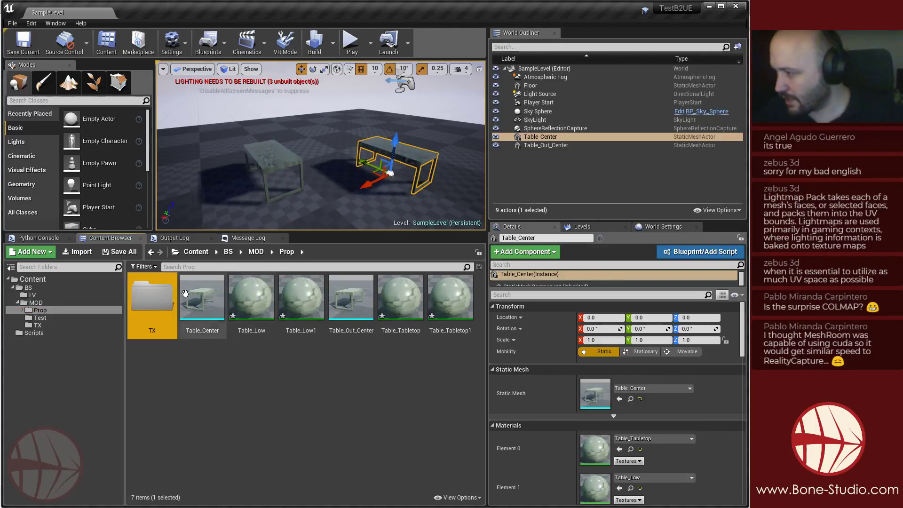
{"action": "double_click", "coordinate": [155, 300]}
Import all the baked PNGs, Table_Low_C through Table_Tabletop_S, from Blender's Export/TX folder into Prop/TX.
{"action": "left_click", "coordinate": [78, 252]}
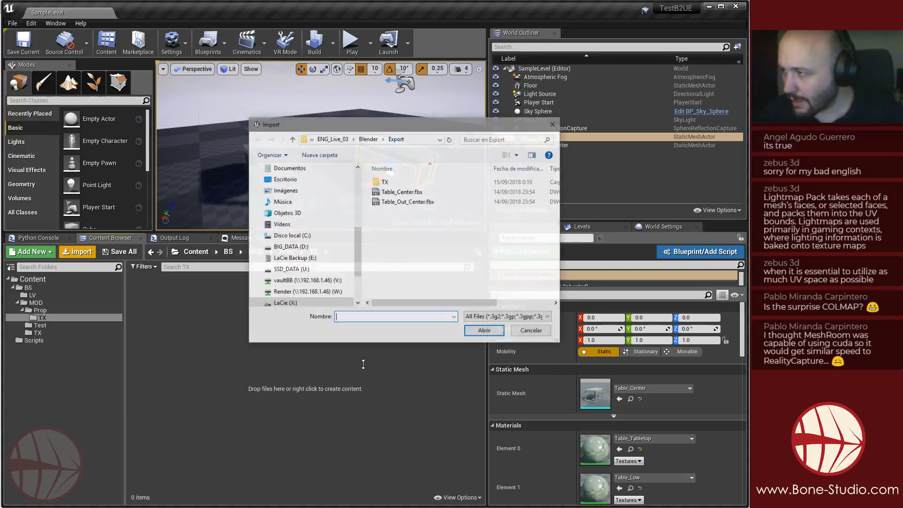
{"action": "double_click", "coordinate": [385, 181]}
{"action": "left_click", "coordinate": [398, 184]}
{"action": "scroll", "coordinate": [411, 244], "scroll_direction": "down", "scroll_amount": 1}
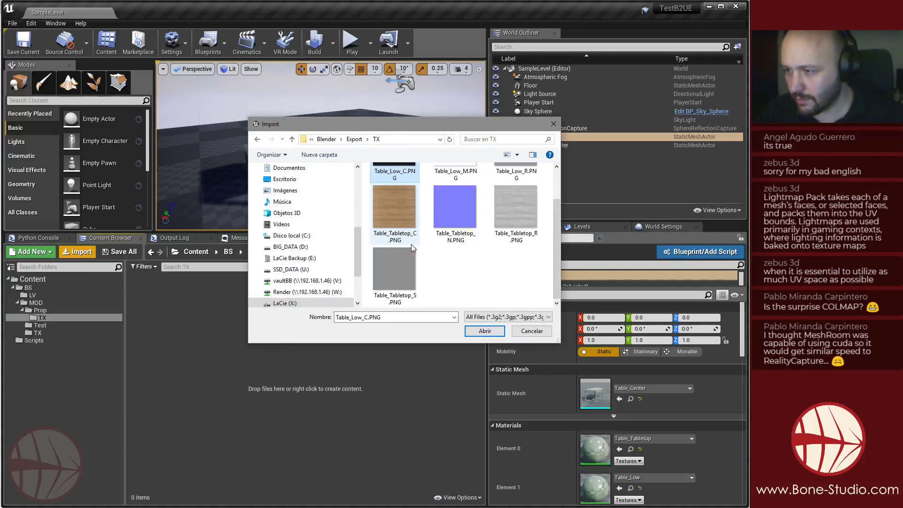
{"action": "left_click", "coordinate": [403, 277], "text": "shift"}
{"action": "left_click", "coordinate": [484, 332]}
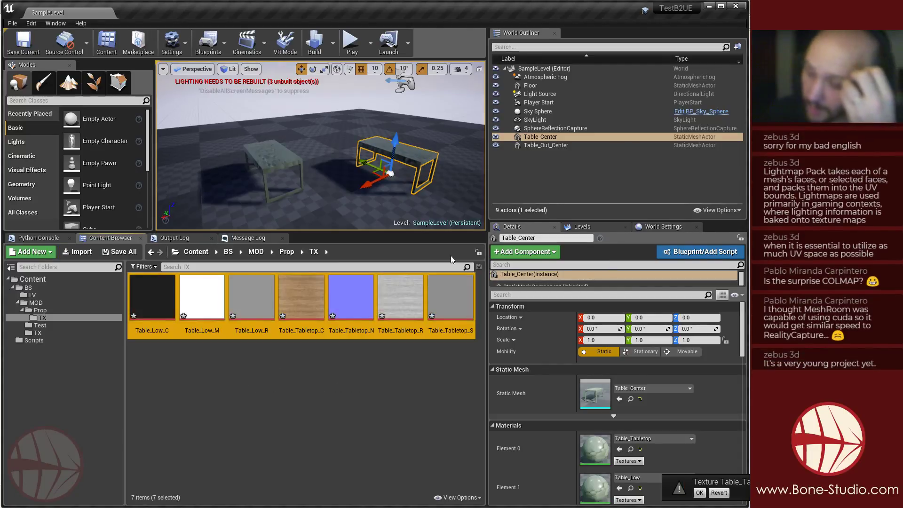
{"action": "left_click", "coordinate": [349, 395]}
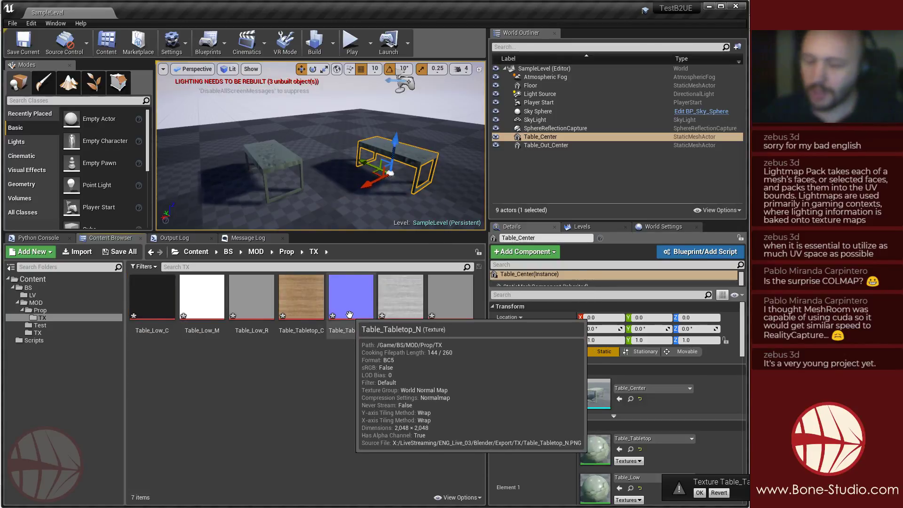
Open the Table_Tabletop_N texture, try adjusting its Brightness and Brightness Curve, and reset both.
{"action": "double_click", "coordinate": [368, 320]}
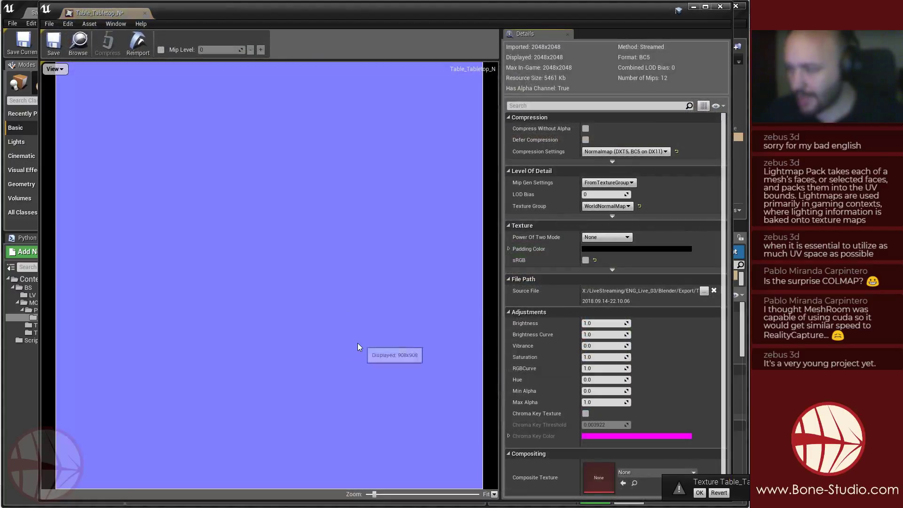
{"action": "mouse_move", "coordinate": [603, 323]}
{"action": "left_mouse_down"}
{"action": "mouse_move", "coordinate": [558, 323]}
{"action": "mouse_move", "coordinate": [617, 324]}
{"action": "left_mouse_up"}
{"action": "left_click", "coordinate": [637, 323]}
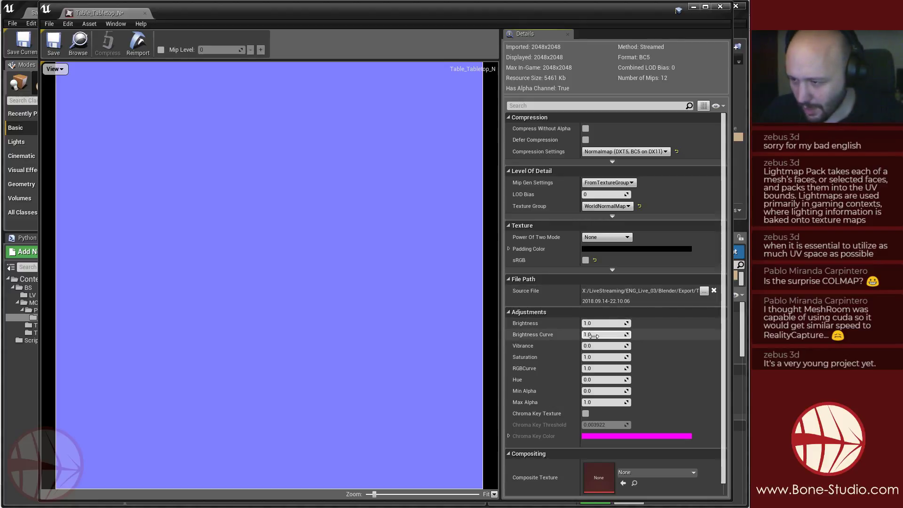
{"action": "mouse_move", "coordinate": [586, 335]}
{"action": "left_mouse_down"}
{"action": "mouse_move", "coordinate": [565, 335]}
{"action": "mouse_move", "coordinate": [585, 336]}
{"action": "left_mouse_up"}
{"action": "left_click", "coordinate": [637, 335]}
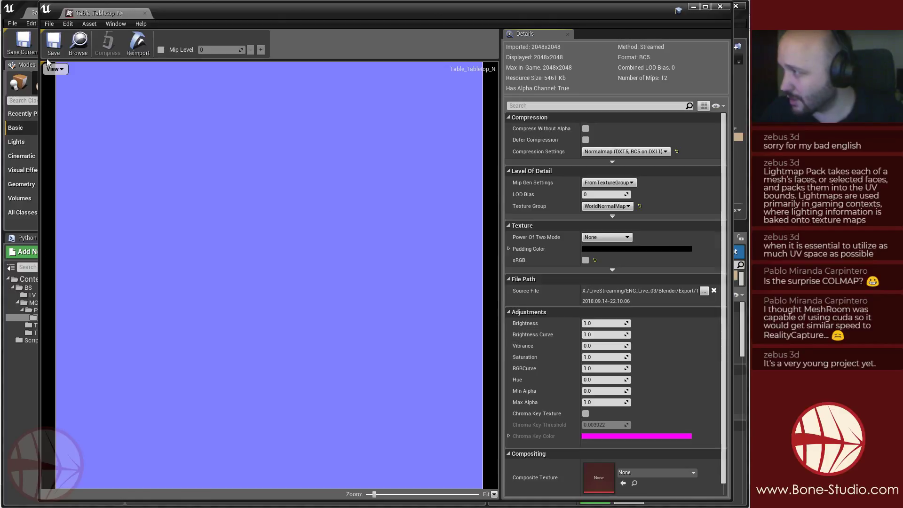
Examine Table_Tabletop_N with its red channel hidden, show the channel again and close the texture editor.
{"action": "left_click", "coordinate": [55, 69]}
{"action": "left_click", "coordinate": [62, 87]}
{"action": "left_click", "coordinate": [54, 69]}
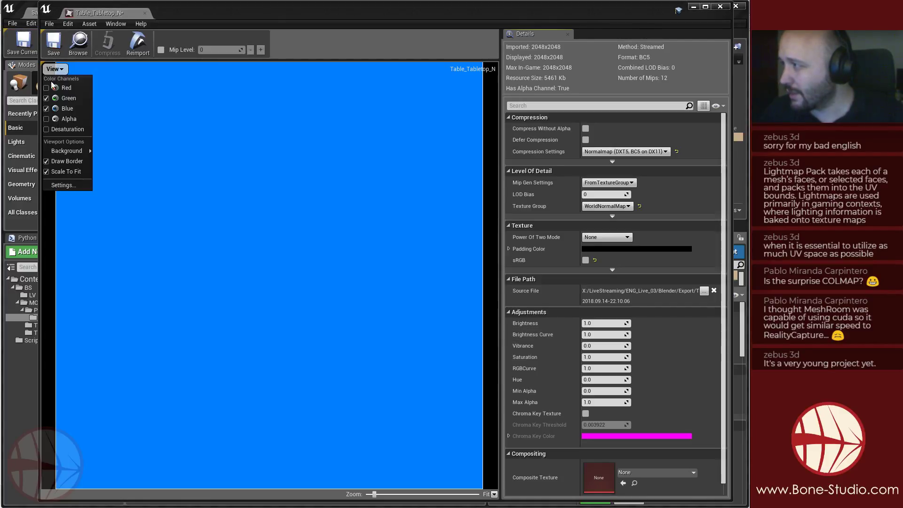
{"action": "left_click", "coordinate": [63, 88]}
{"action": "left_click", "coordinate": [143, 14]}
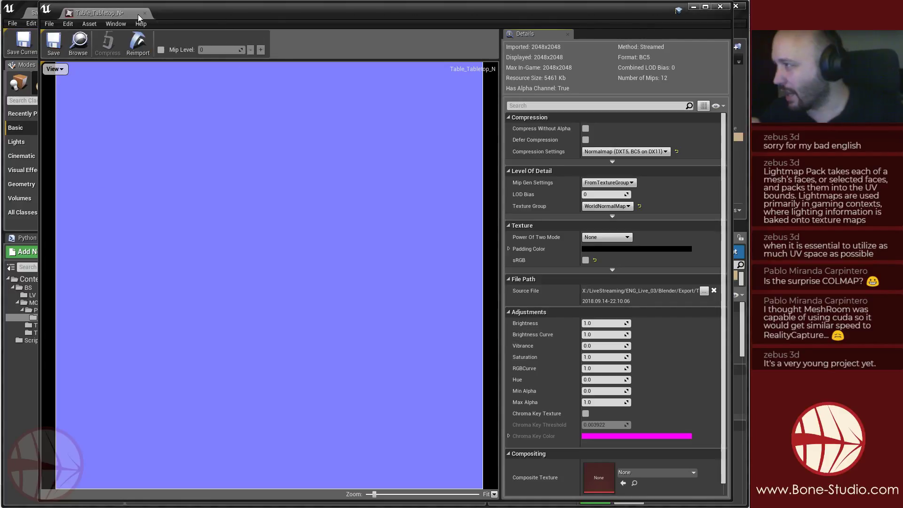
{"action": "left_click", "coordinate": [143, 14]}
{"action": "left_click", "coordinate": [386, 408]}
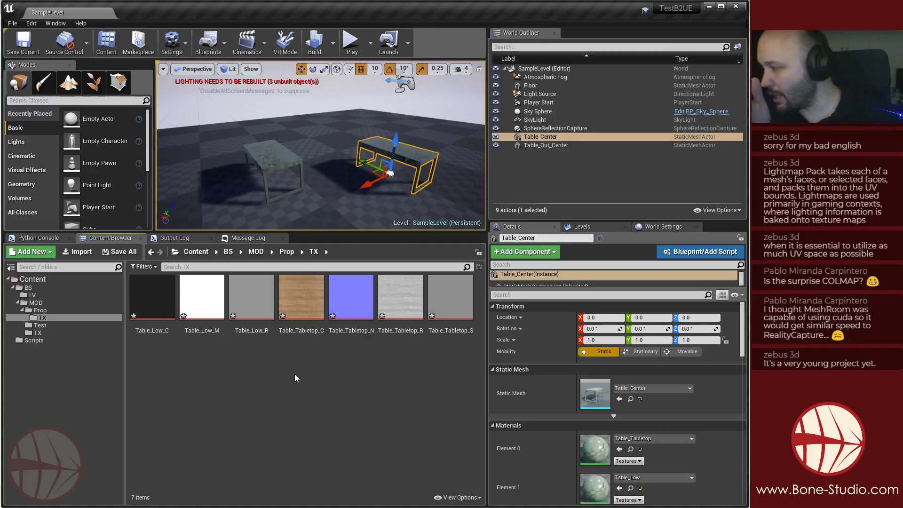
Open the Table_Low material instance from the Prop folder and move its editor clear of the content folders.
{"action": "left_click", "coordinate": [42, 311]}
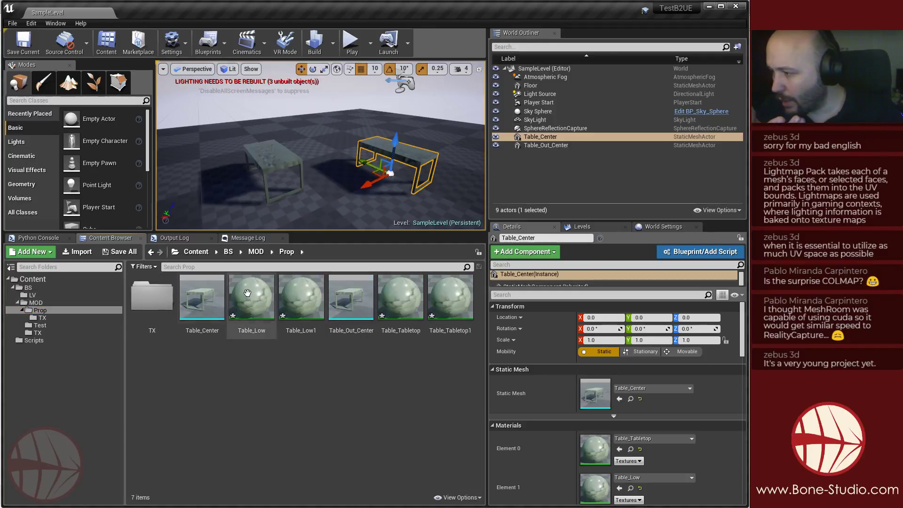
{"action": "double_click", "coordinate": [266, 300]}
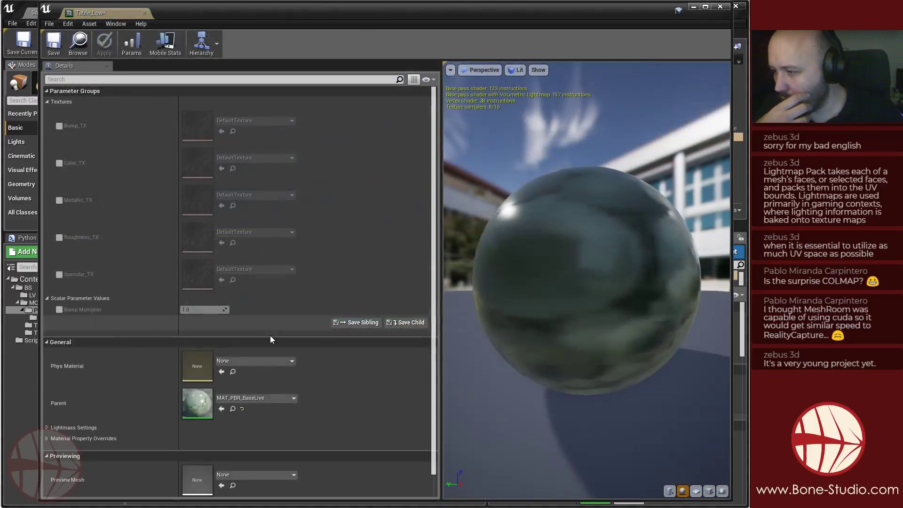
{"action": "left_click_drag", "start_coordinate": [278, 17], "coordinate": [594, 35]}
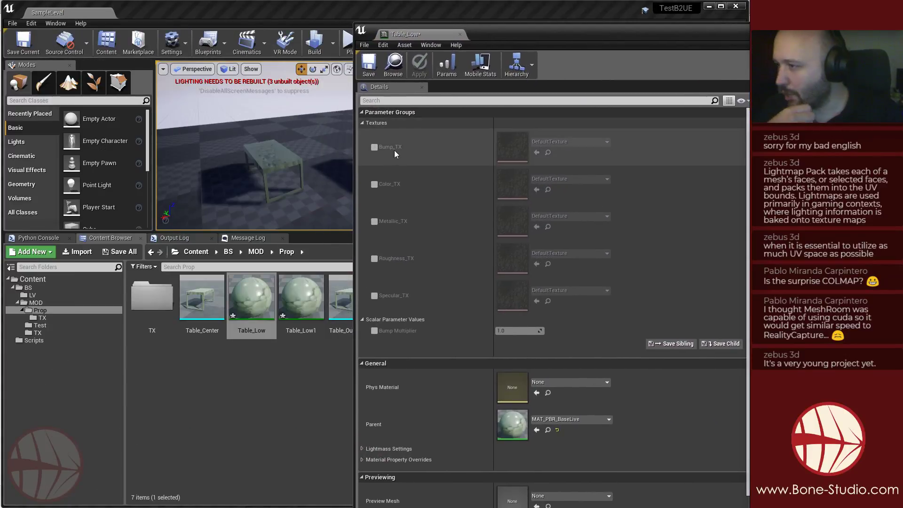
Enable the Bump_TX, Color_TX, Metallic_TX, Roughness_TX and Specular_TX texture overrides in Table_Low.
{"action": "left_click", "coordinate": [375, 147]}
{"action": "left_click", "coordinate": [374, 185]}
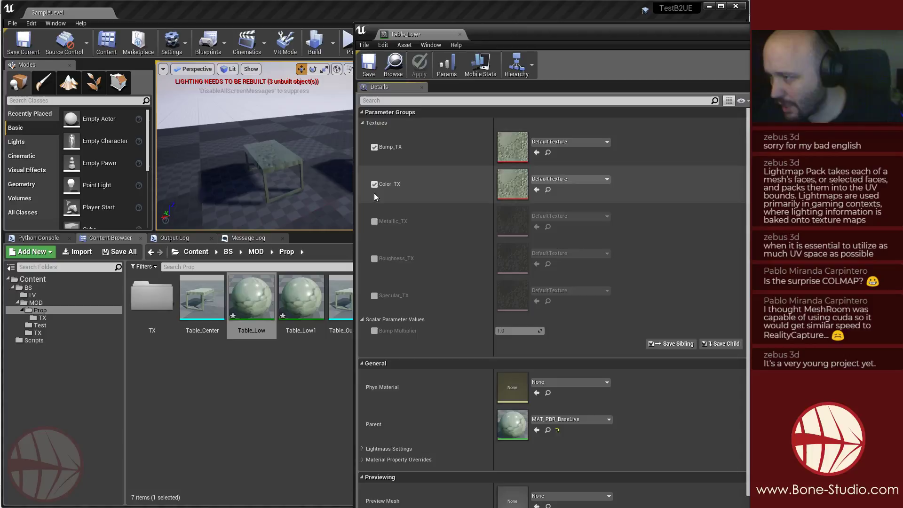
{"action": "left_click", "coordinate": [374, 222]}
{"action": "left_click", "coordinate": [375, 259]}
{"action": "left_click", "coordinate": [374, 296]}
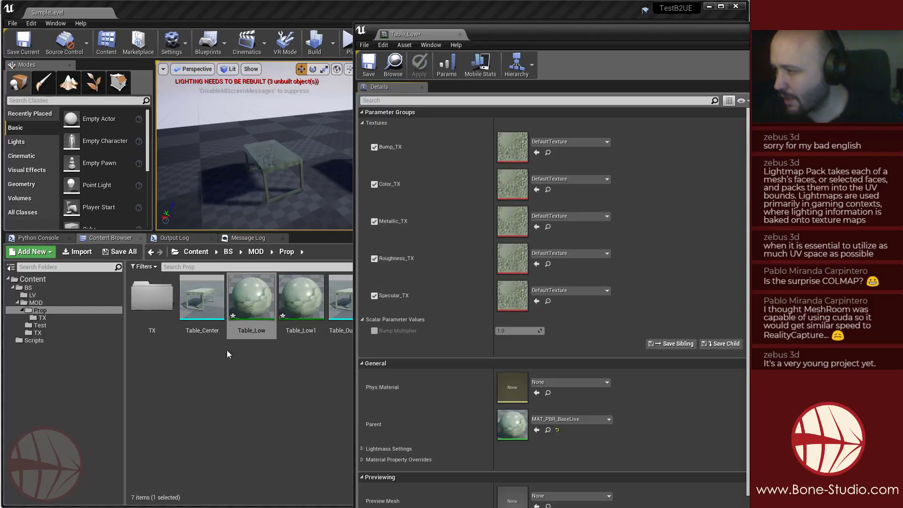
Display the Prop/TX textures beside the Table_Low editor, and enable its Bump Multiplier override while disabling Bump_TX.
{"action": "double_click", "coordinate": [158, 296]}
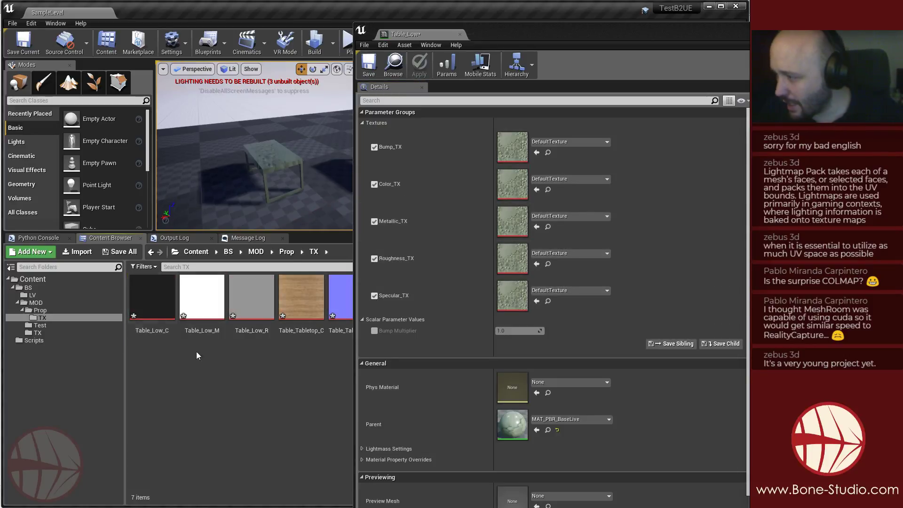
{"action": "left_click_drag", "start_coordinate": [522, 34], "coordinate": [618, 29]}
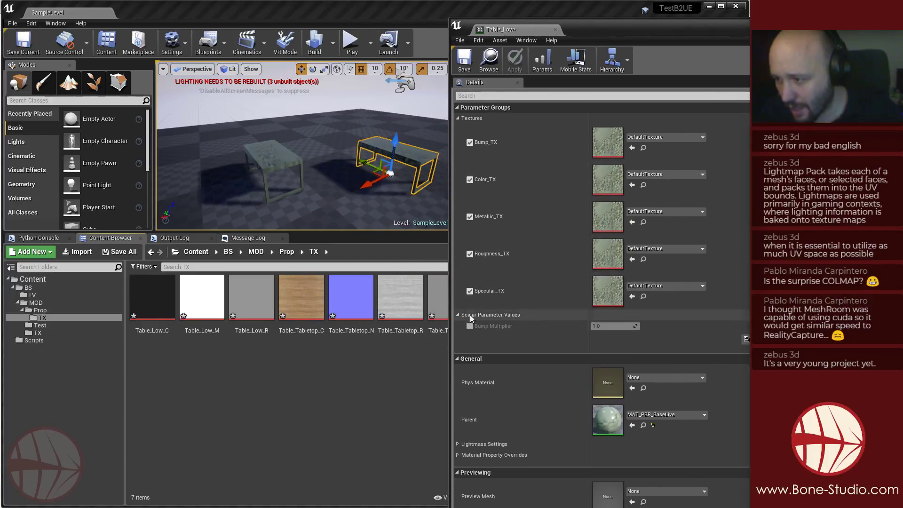
{"action": "left_click", "coordinate": [469, 326]}
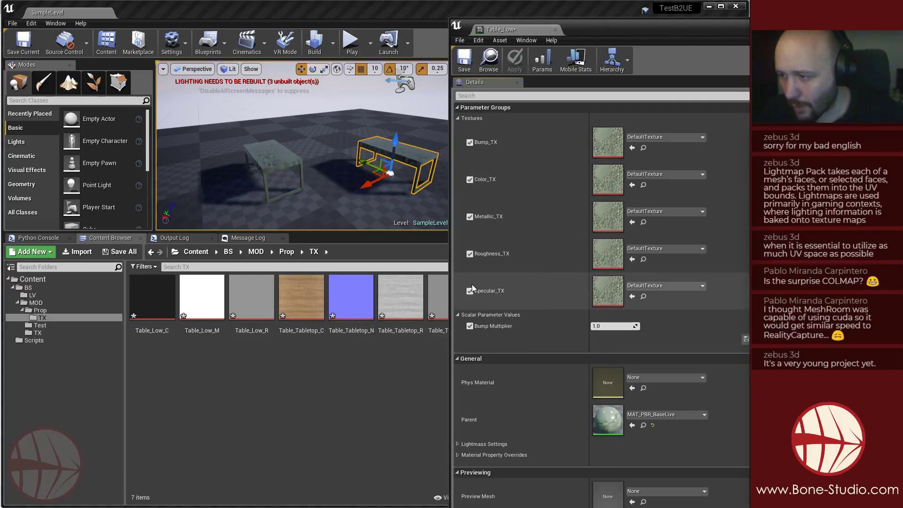
{"action": "left_click", "coordinate": [470, 143]}
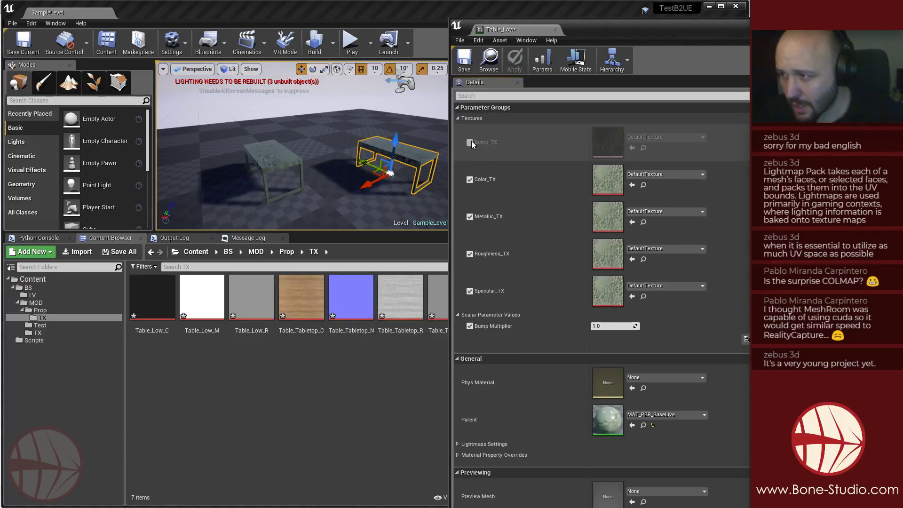
Assign Table_Low_C, Table_Low_M and Table_Low_R to Color_TX, Metallic_TX and Roughness_TX, with Bump Multiplier at 0.0 and Specular_TX disabled.
{"action": "left_click", "coordinate": [607, 327]}
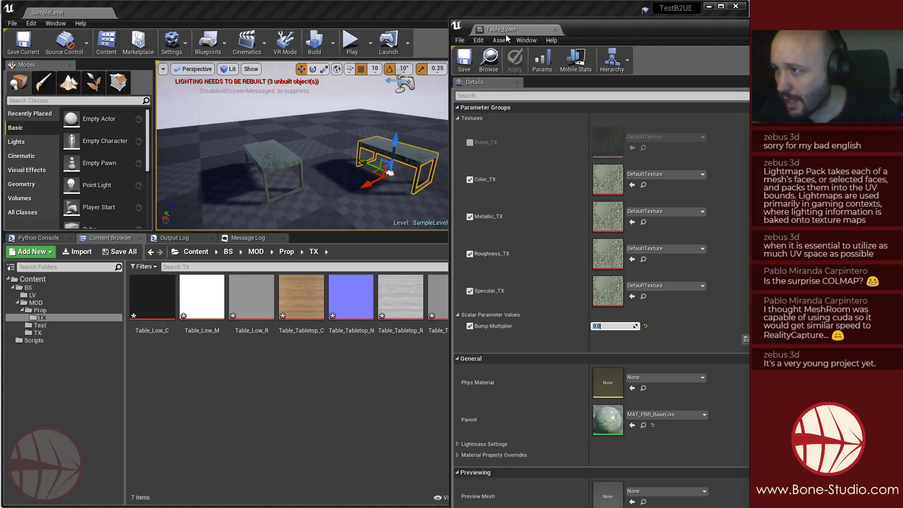
{"action": "left_click_drag", "start_coordinate": [152, 296], "coordinate": [608, 178]}
{"action": "left_click_drag", "start_coordinate": [209, 305], "coordinate": [607, 218]}
{"action": "left_click_drag", "start_coordinate": [244, 305], "coordinate": [608, 254]}
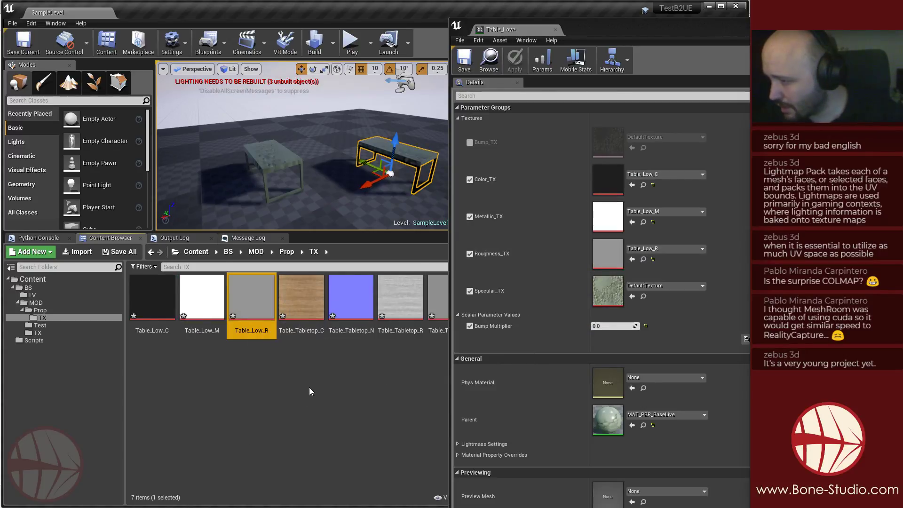
{"action": "left_click", "coordinate": [469, 291]}
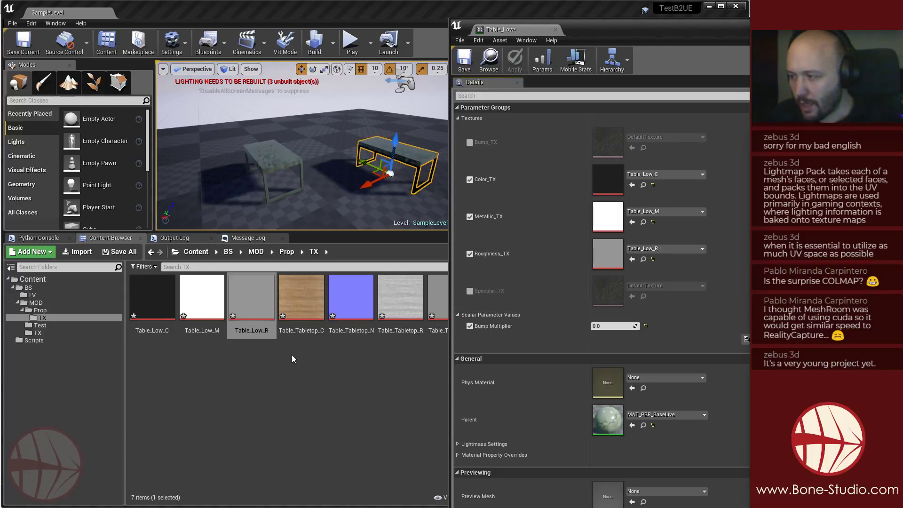
Examine the Table_Low material on the preview sphere, then bring its parameters back into view.
{"action": "left_click_drag", "start_coordinate": [738, 31], "coordinate": [185, 26]}
{"action": "left_click_drag", "start_coordinate": [358, 207], "coordinate": [442, 244]}
{"action": "left_click_drag", "start_coordinate": [345, 252], "coordinate": [480, 164]}
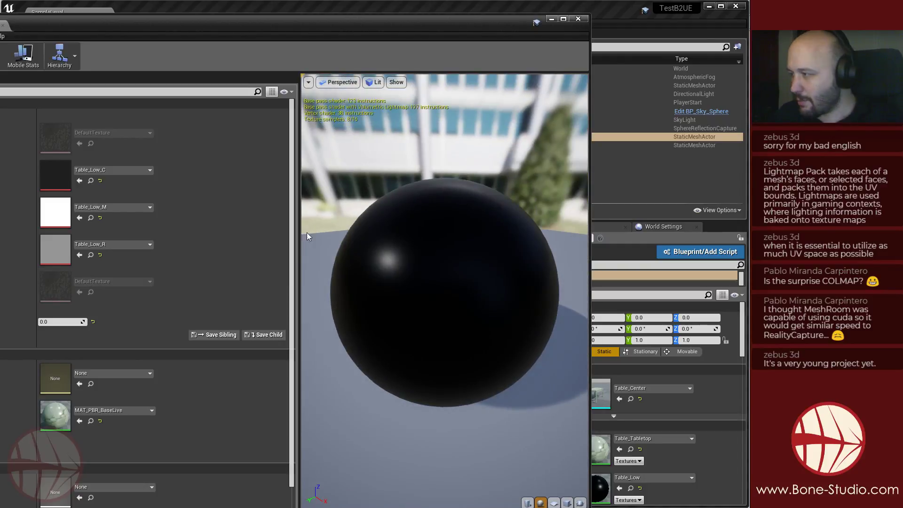
{"action": "left_click_drag", "start_coordinate": [118, 34], "coordinate": [358, 28]}
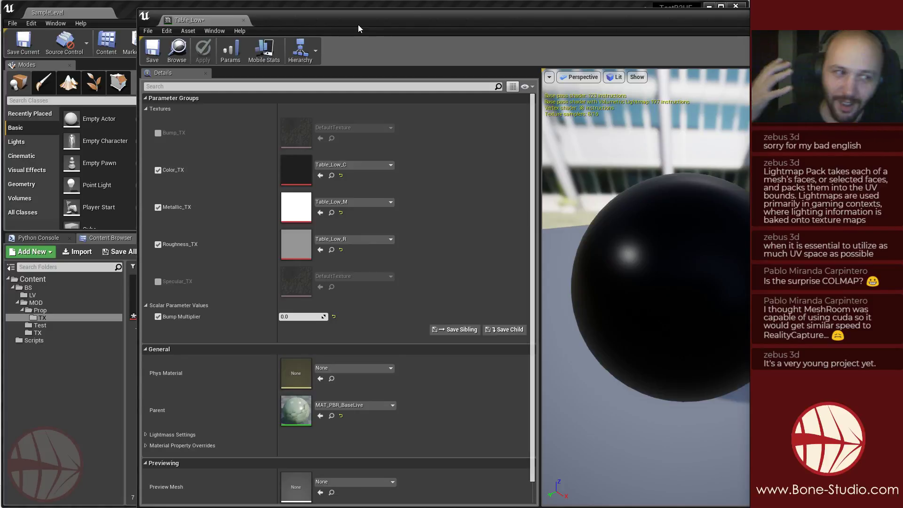
{"action": "left_click_drag", "start_coordinate": [383, 21], "coordinate": [370, 24]}
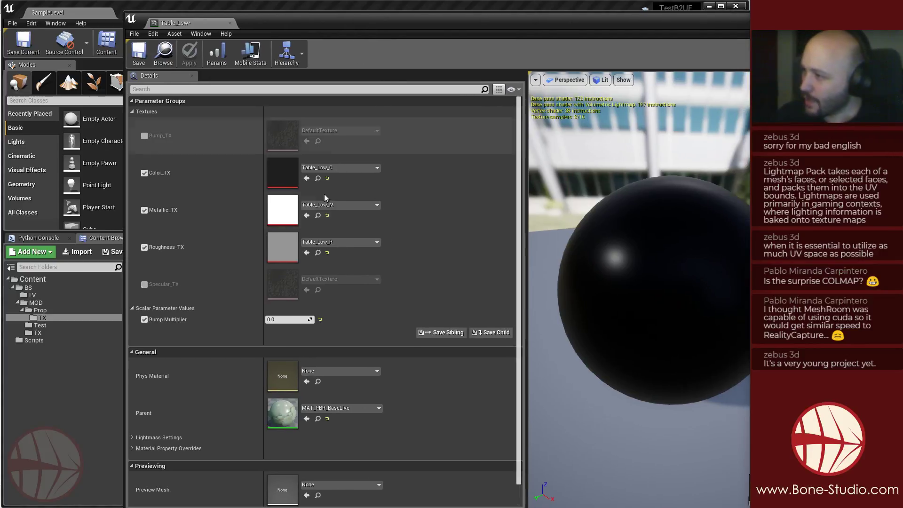
Undo all texture and Bump Multiplier overrides in Table_Low, save the material instance and close its editor.
{"action": "key", "text": "ctrl+z"}
{"action": "key", "text": "ctrl+z"}
{"action": "key", "text": "ctrl+z"}
{"action": "key", "text": "ctrl+z"}
{"action": "key", "text": "ctrl+z"}
{"action": "key", "text": "ctrl+z"}
{"action": "key", "text": "ctrl+z"}
{"action": "key", "text": "ctrl+z"}
{"action": "key", "text": "ctrl+z"}
{"action": "key", "text": "ctrl+z"}
{"action": "key", "text": "ctrl+z"}
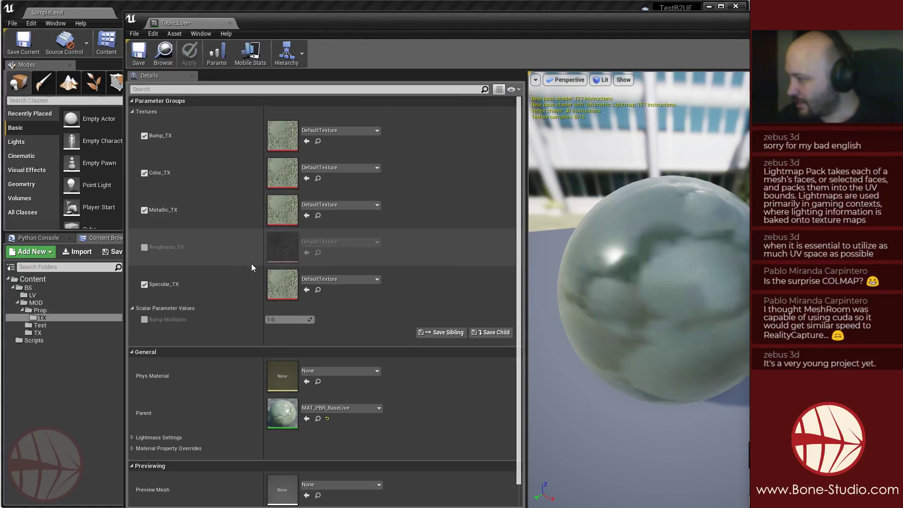
{"action": "left_click", "coordinate": [145, 136]}
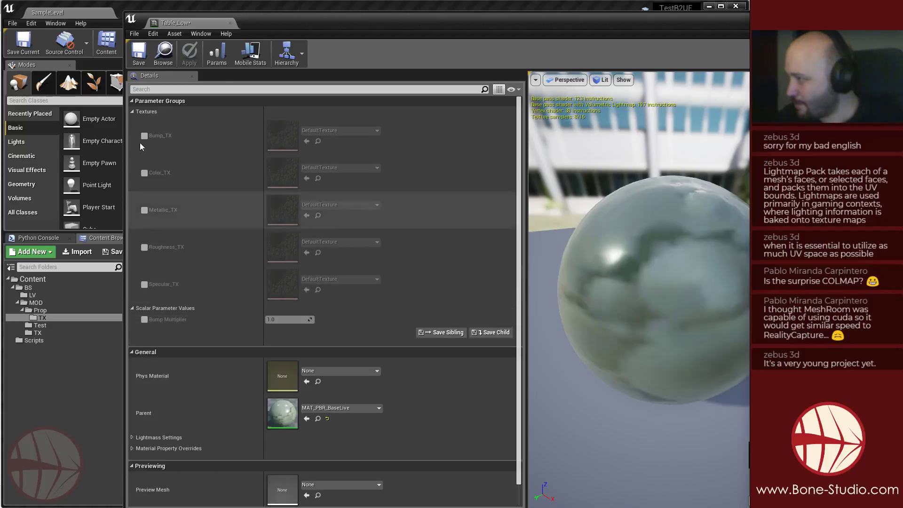
{"action": "left_click", "coordinate": [139, 54]}
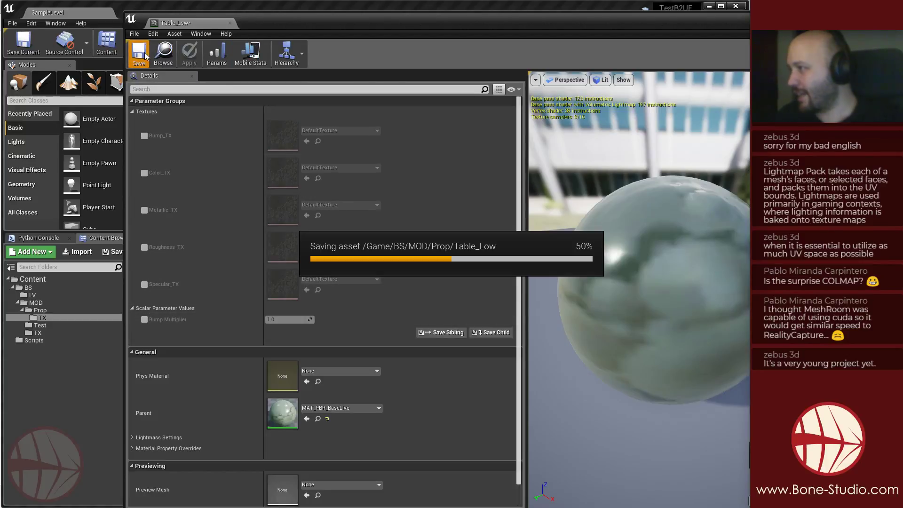
{"action": "left_click", "coordinate": [230, 23]}
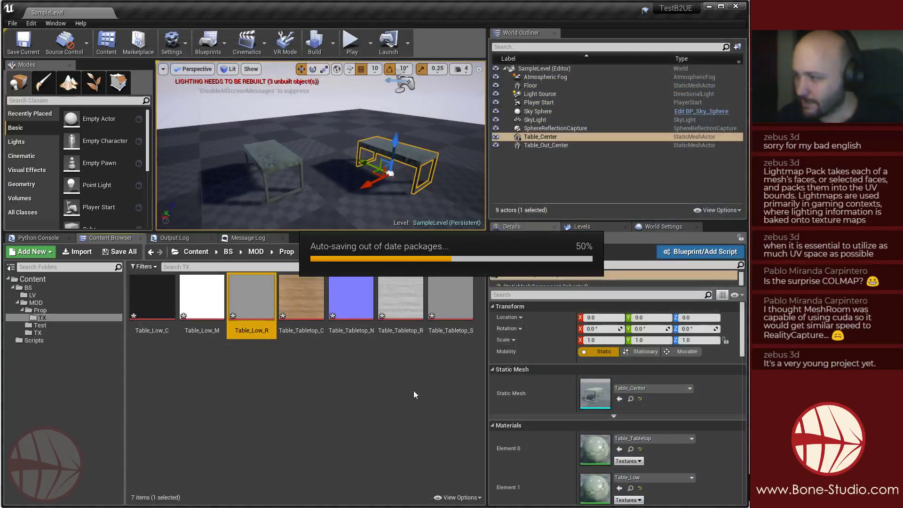
Save the Prop folder assets from Table_Low1 through Table_Tabletop1.
{"action": "left_click", "coordinate": [74, 311]}
{"action": "left_click", "coordinate": [301, 306]}
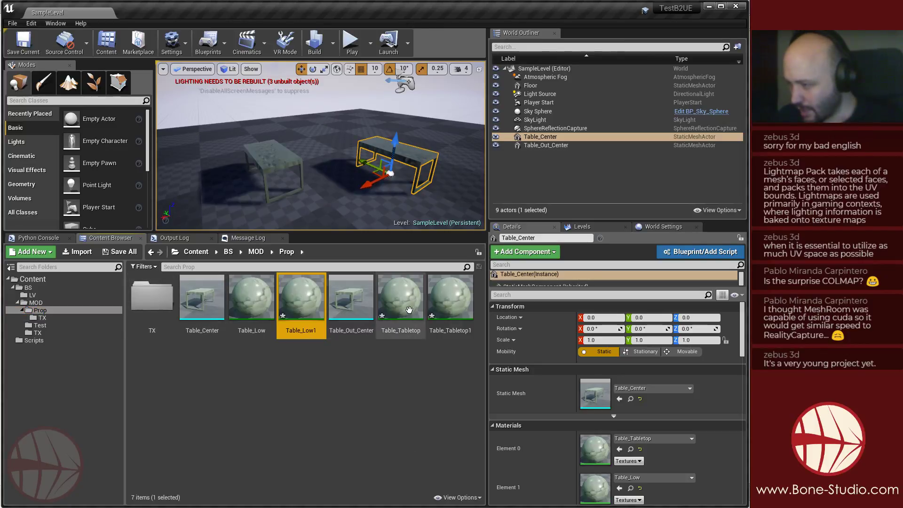
{"action": "left_click", "coordinate": [447, 304], "text": "shift"}
{"action": "key", "text": "ctrl+s"}
{"action": "left_click", "coordinate": [351, 400]}
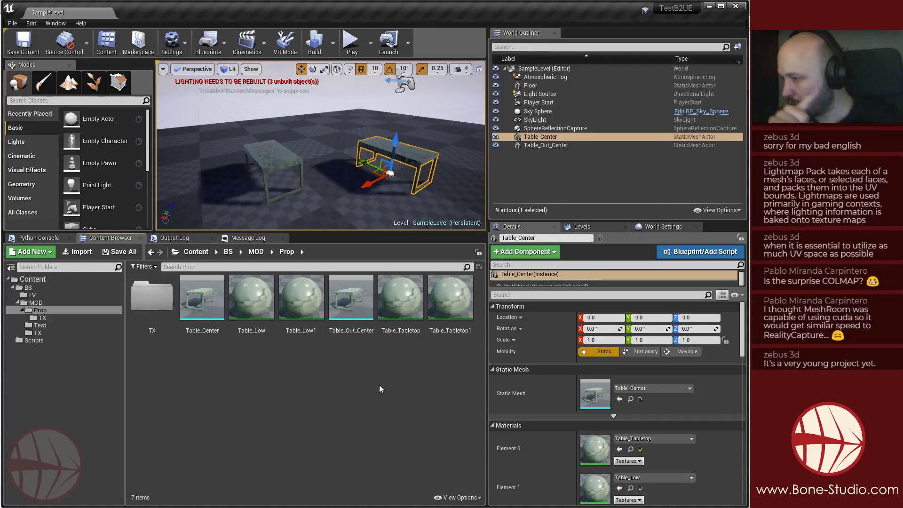
Assign Table_Low and Table_Tabletop to the matching material slots of the Table_Out_Center mesh, save it and close its editor.
{"action": "double_click", "coordinate": [353, 300]}
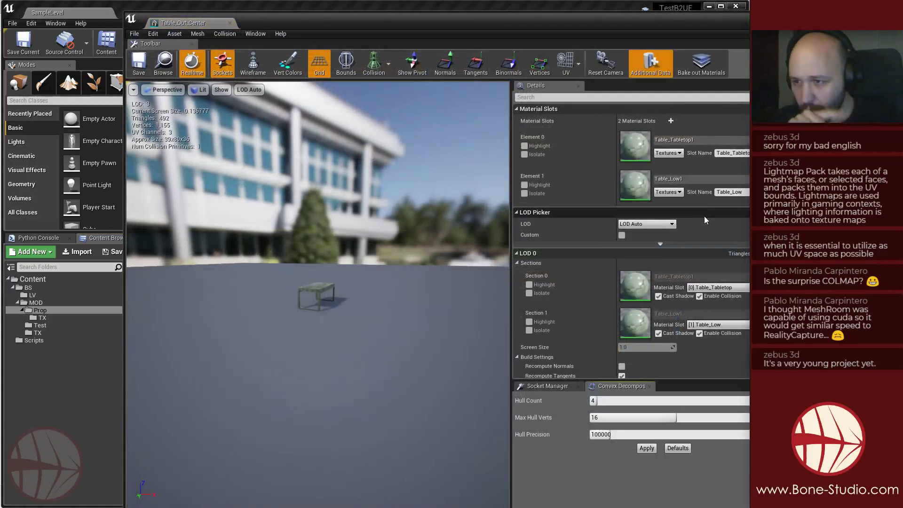
{"action": "left_click_drag", "start_coordinate": [322, 27], "coordinate": [327, 29]}
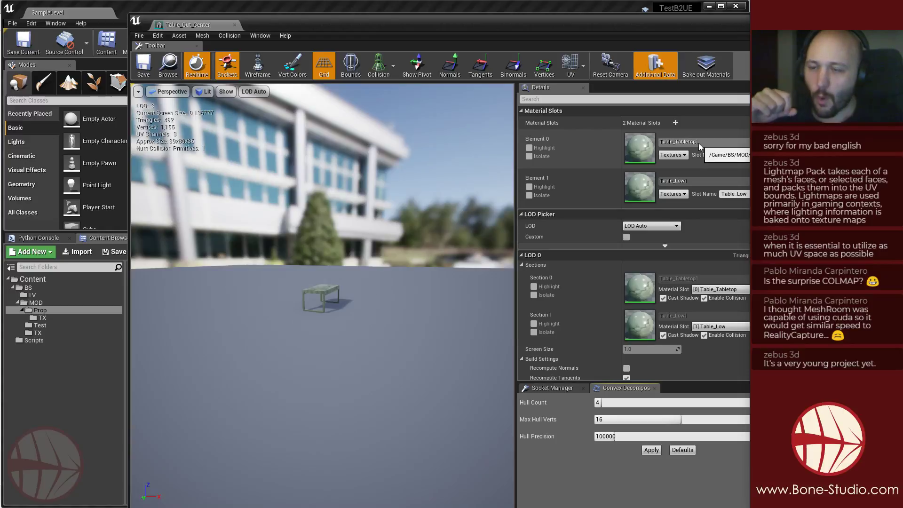
{"action": "left_click_drag", "start_coordinate": [324, 25], "coordinate": [782, 215]}
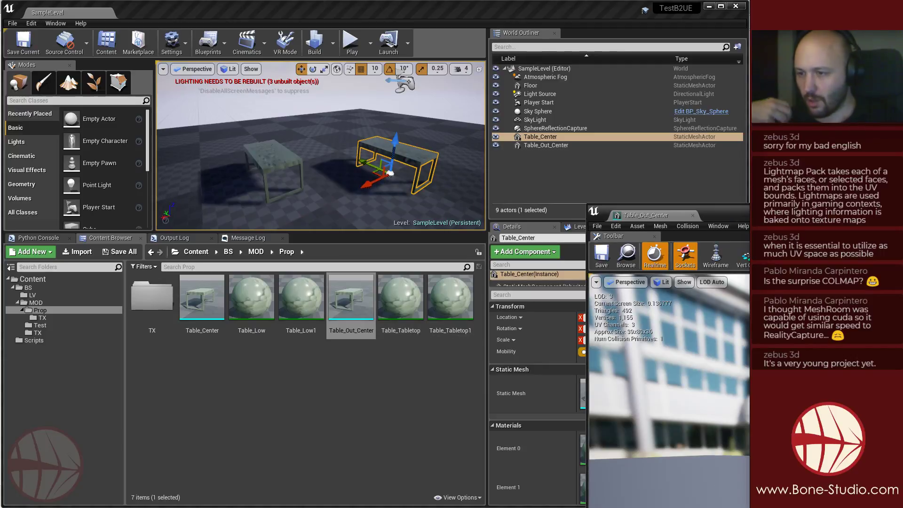
{"action": "left_click_drag", "start_coordinate": [769, 215], "coordinate": [465, 32]}
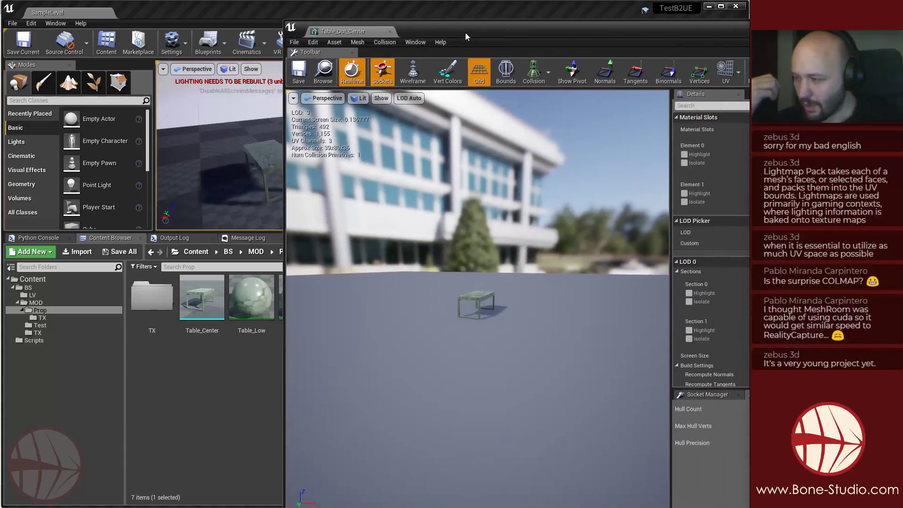
{"action": "left_click_drag", "start_coordinate": [252, 299], "coordinate": [475, 308]}
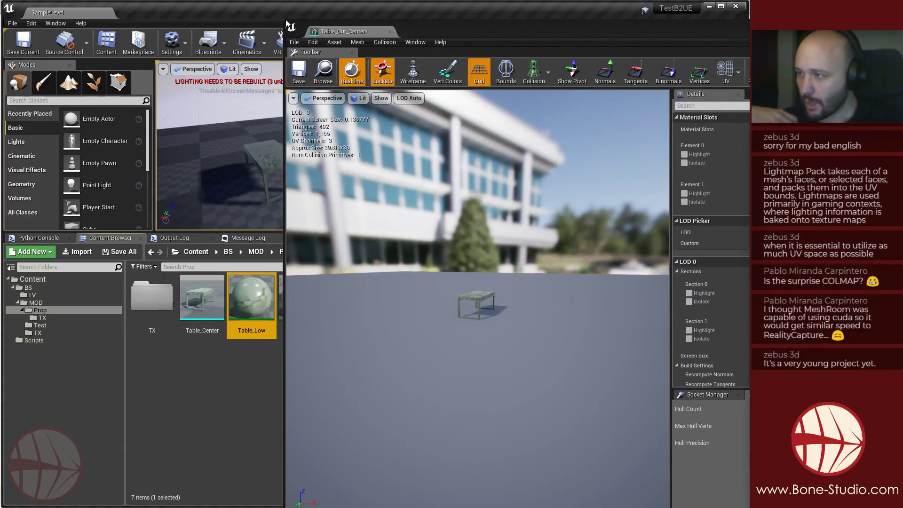
{"action": "left_click_drag", "start_coordinate": [286, 21], "coordinate": [628, 207]}
{"action": "left_click_drag", "start_coordinate": [745, 217], "coordinate": [532, 160]}
{"action": "left_click", "coordinate": [407, 295]}
{"action": "left_click", "coordinate": [373, 203]}
{"action": "left_click", "coordinate": [464, 166]}
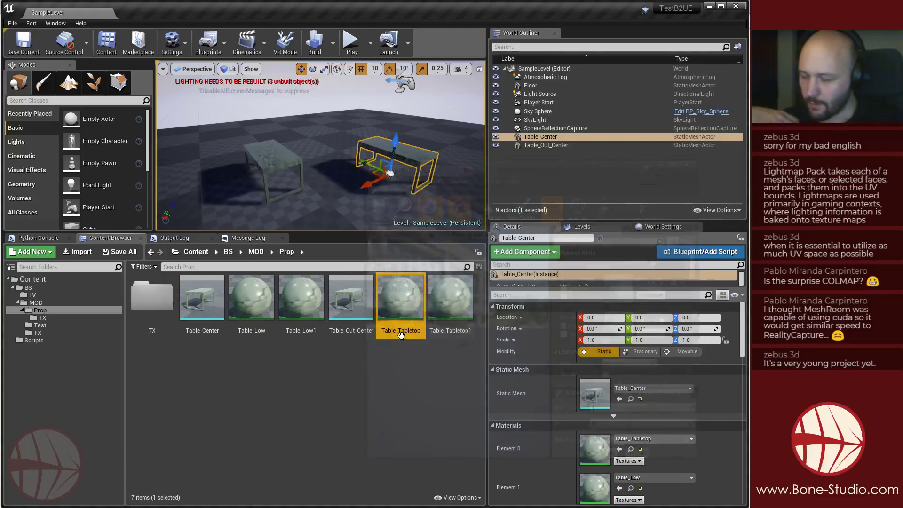
Open the Table_Center mesh, check the materials in its two slots and close its editor.
{"action": "double_click", "coordinate": [207, 301]}
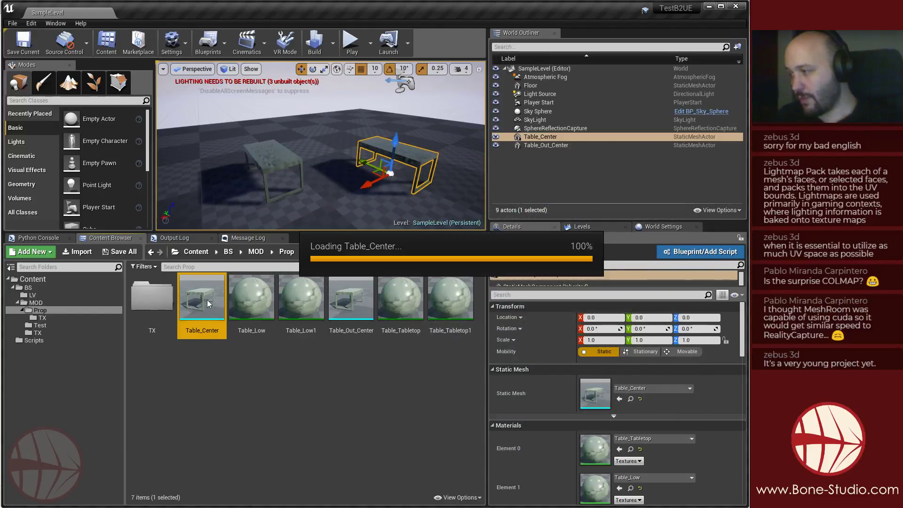
{"action": "left_click_drag", "start_coordinate": [582, 170], "coordinate": [363, 146]}
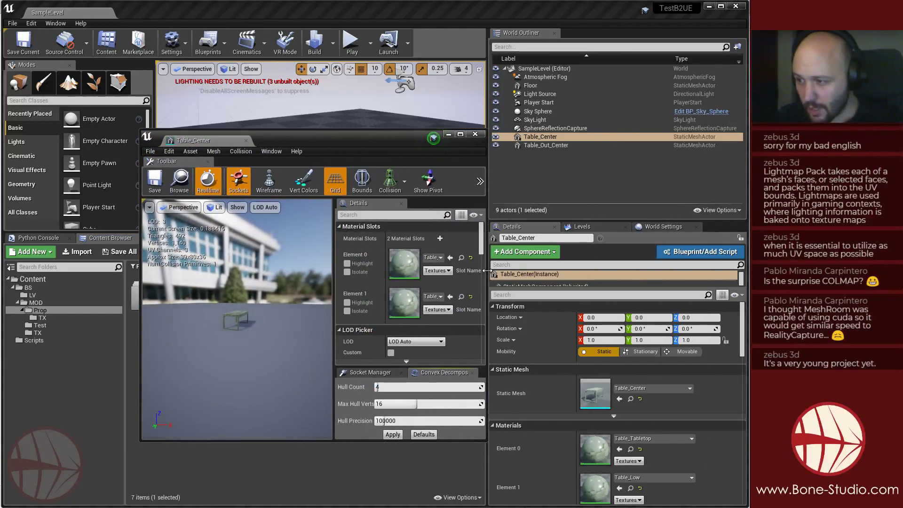
{"action": "left_click_drag", "start_coordinate": [487, 270], "coordinate": [697, 272]}
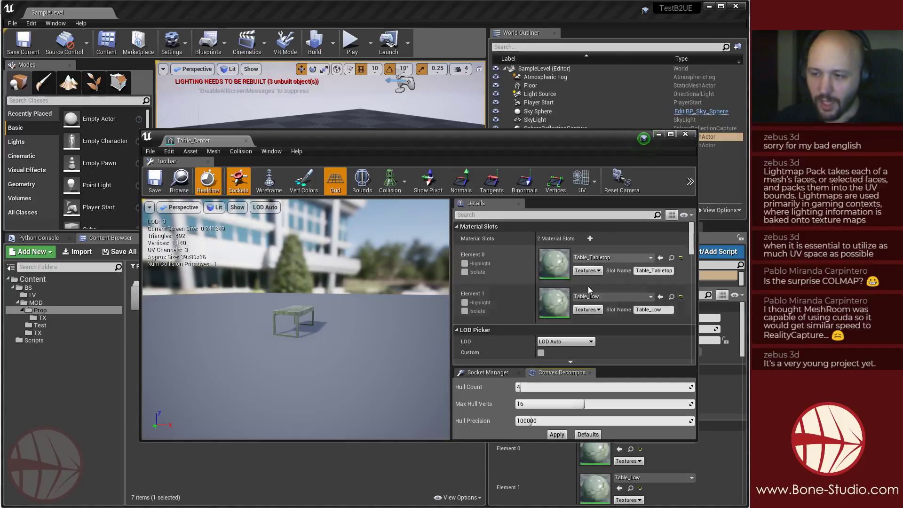
{"action": "left_click", "coordinate": [246, 141]}
{"action": "left_click", "coordinate": [227, 389]}
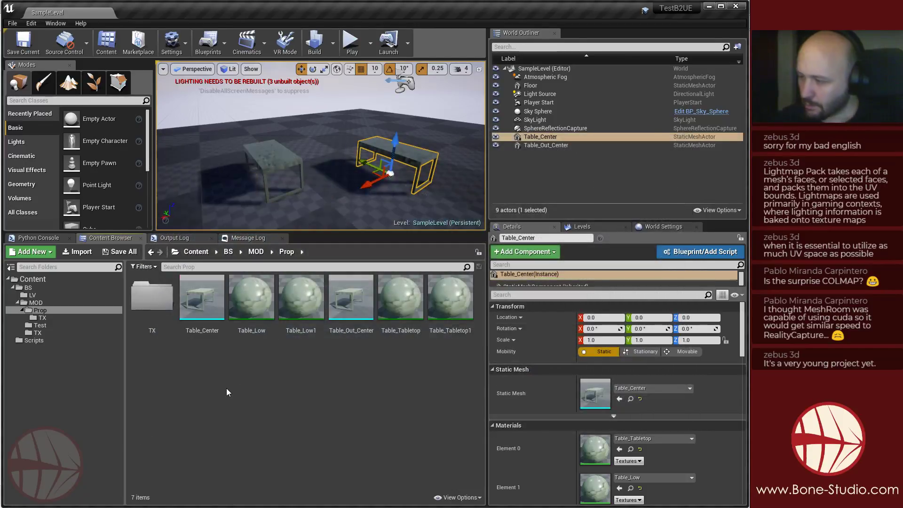
Delete the duplicate material instances Table_Low1 and Table_Tabletop1 from the Prop folder.
{"action": "left_click", "coordinate": [301, 299]}
{"action": "left_click", "coordinate": [444, 307], "text": "ctrl"}
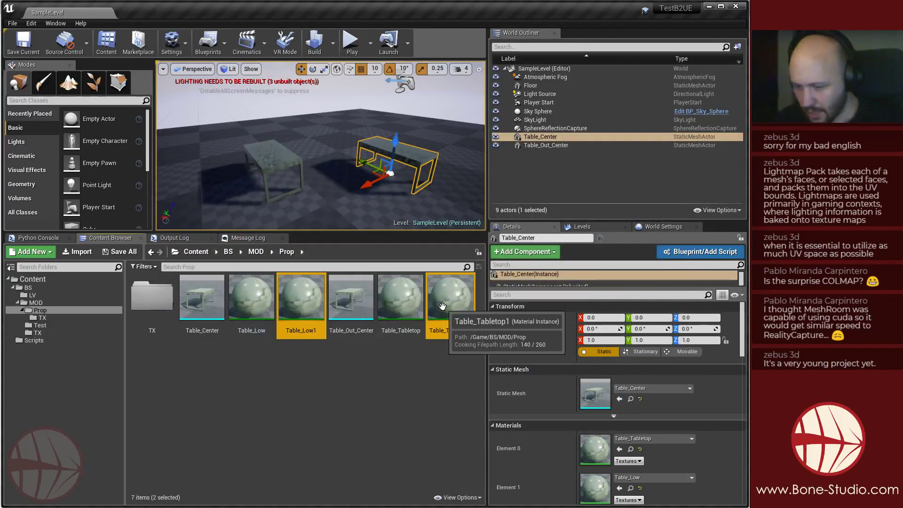
{"action": "key", "text": "Delete"}
{"action": "left_click", "coordinate": [370, 409]}
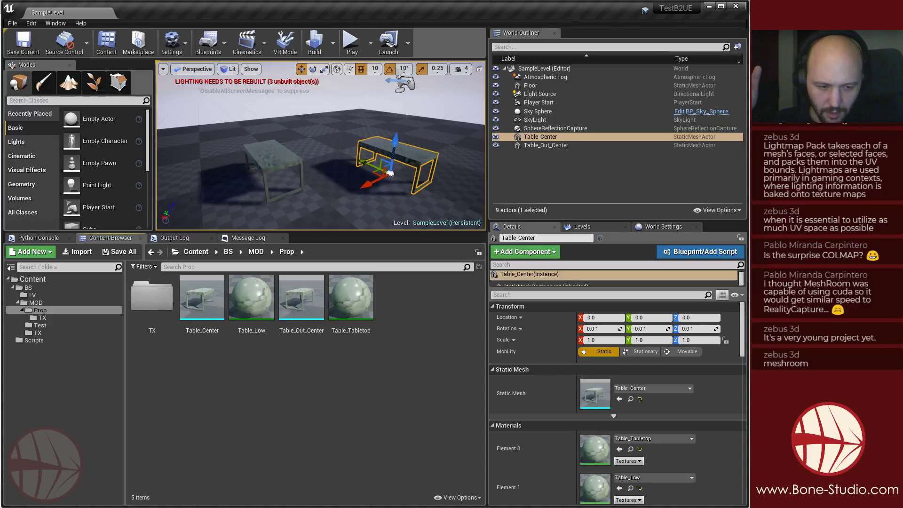
Switch to the browser and examine the 20180907 binary packages on the UnrealEnginePython releases page.
{"action": "key", "text": "alt+Tab"}
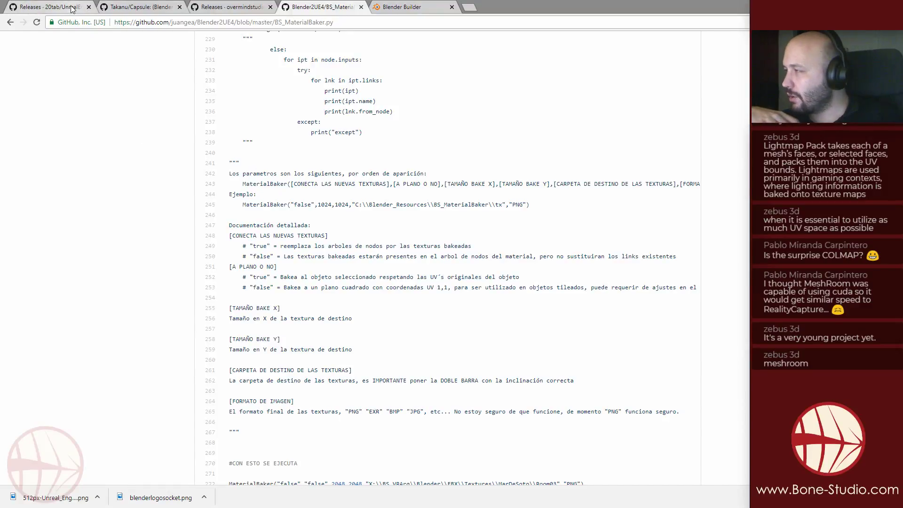
{"action": "left_click", "coordinate": [56, 7]}
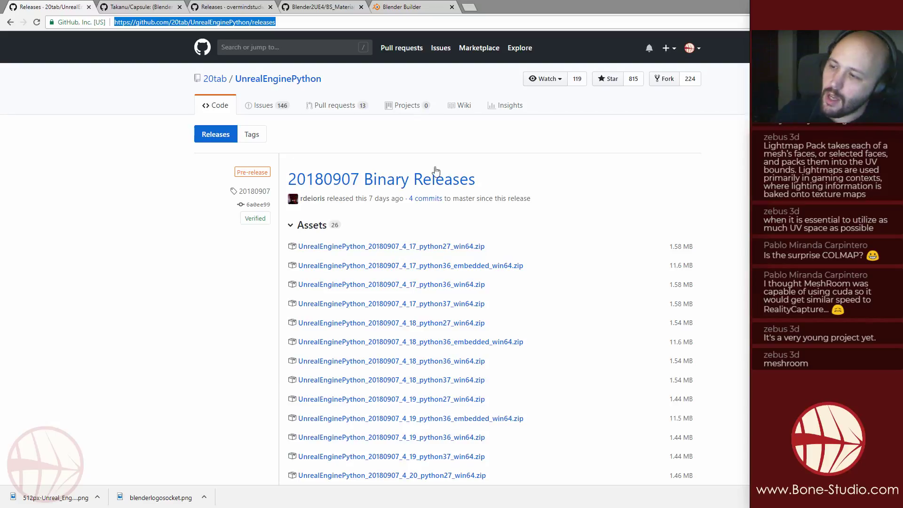
{"action": "scroll", "coordinate": [545, 264], "scroll_direction": "down", "scroll_amount": 3}
{"action": "scroll", "coordinate": [545, 264], "scroll_direction": "down", "scroll_amount": 1}
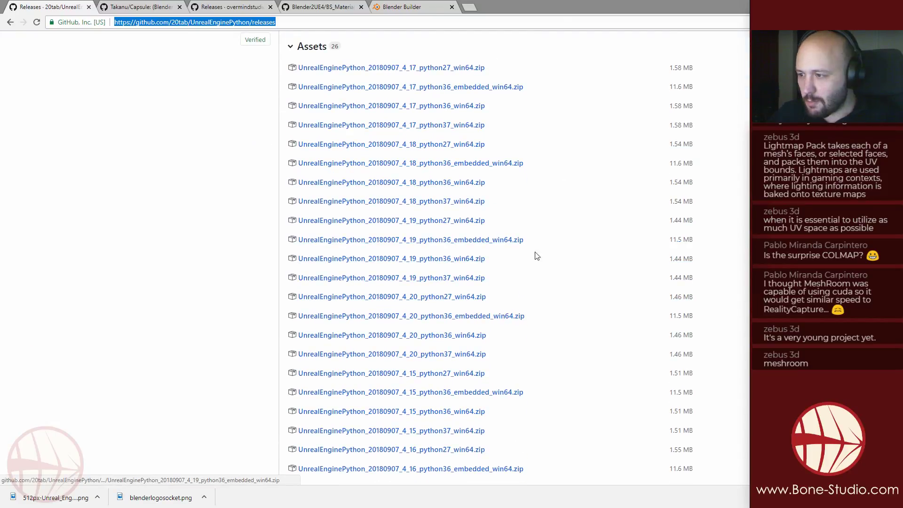
{"action": "scroll", "coordinate": [538, 278], "scroll_direction": "down", "scroll_amount": 4}
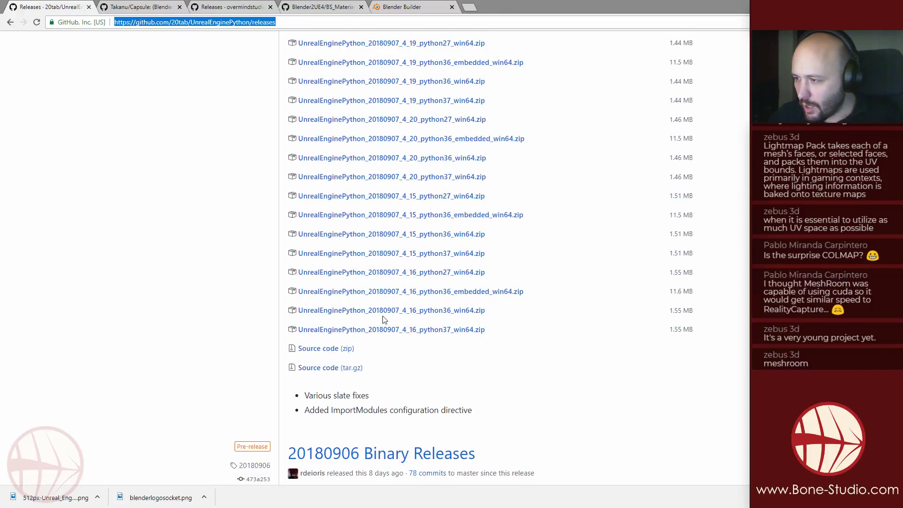
{"action": "scroll", "coordinate": [427, 387], "scroll_direction": "up", "scroll_amount": 5}
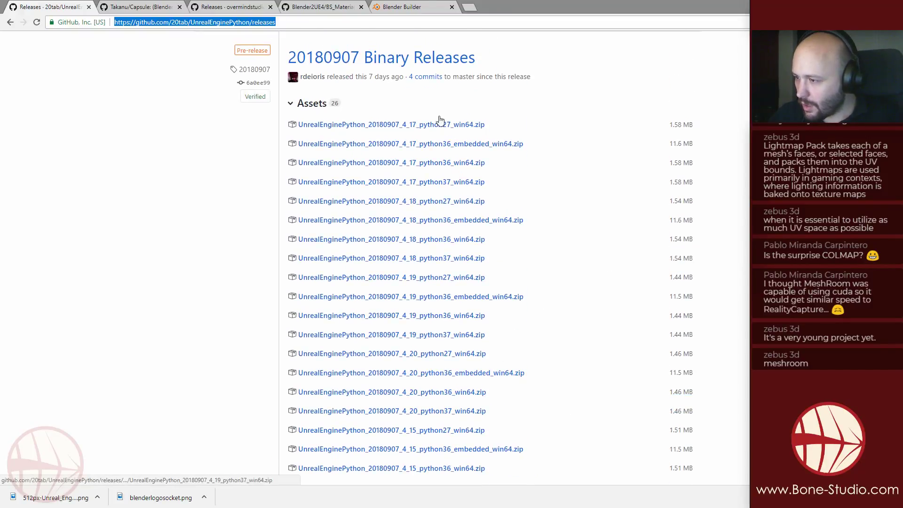
{"action": "scroll", "coordinate": [562, 289], "scroll_direction": "down", "scroll_amount": 3}
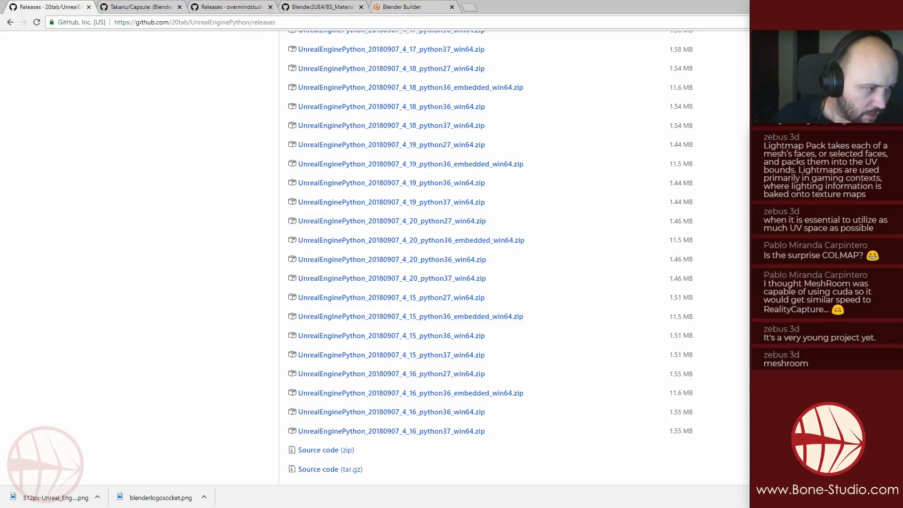
Check the engine version in Unreal Editor's About dialog and return to the UnrealEnginePython releases page in the browser.
{"action": "key", "text": "alt+Tab"}
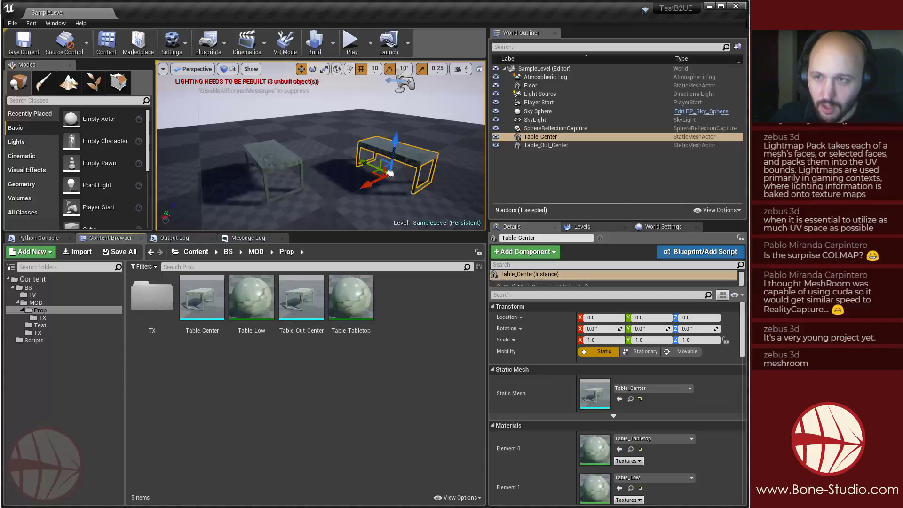
{"action": "left_click", "coordinate": [78, 23]}
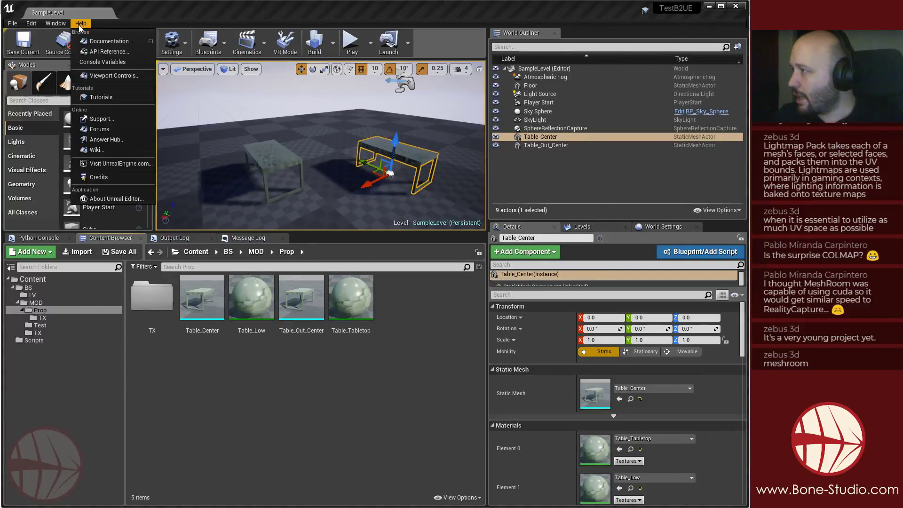
{"action": "left_click", "coordinate": [94, 199]}
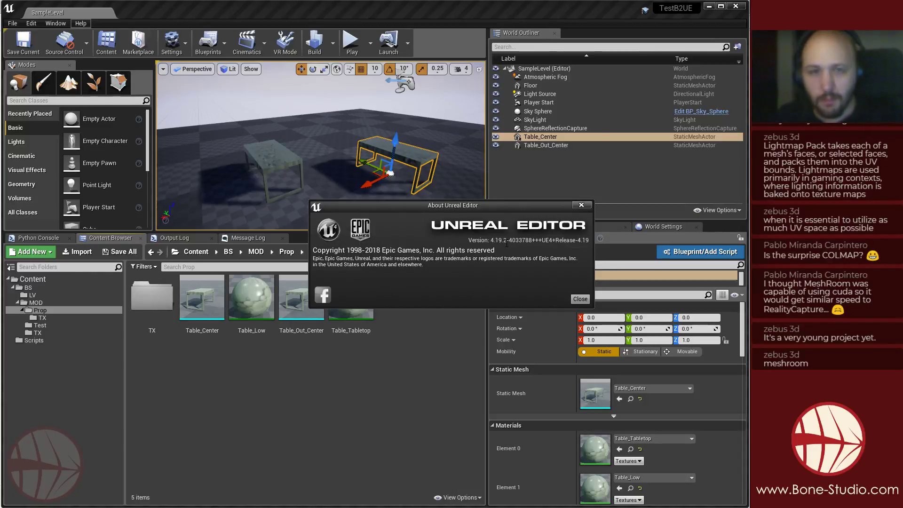
{"action": "left_click", "coordinate": [580, 299]}
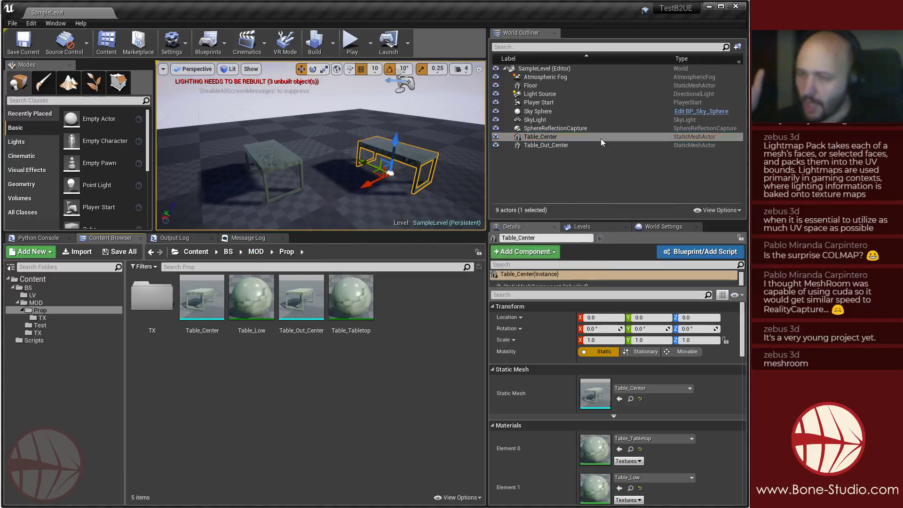
{"action": "key", "text": "alt+Tab"}
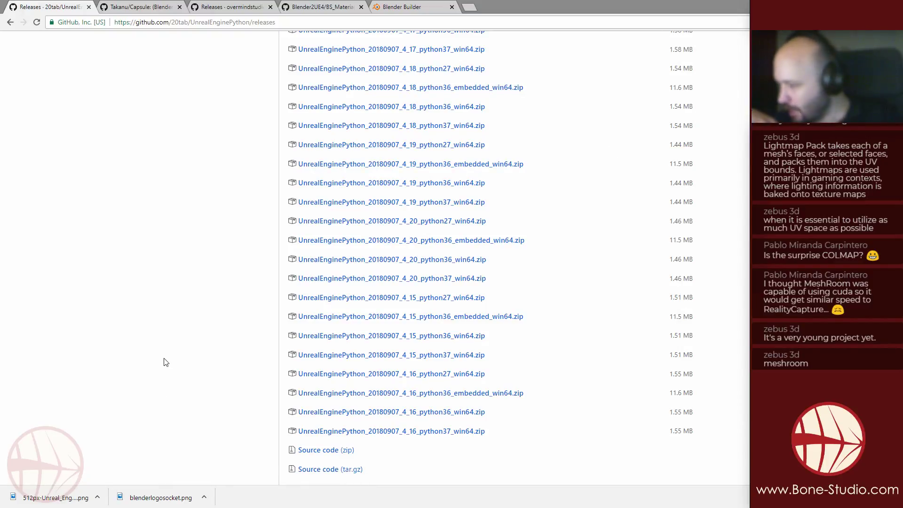
Open the downloaded UnrealEnginePython_20180907_4_19_python36_embedded_win64.zip, inspect its UnrealEnginePython folder, and close the archive and the downloads list.
{"action": "key", "text": "ctrl+j"}
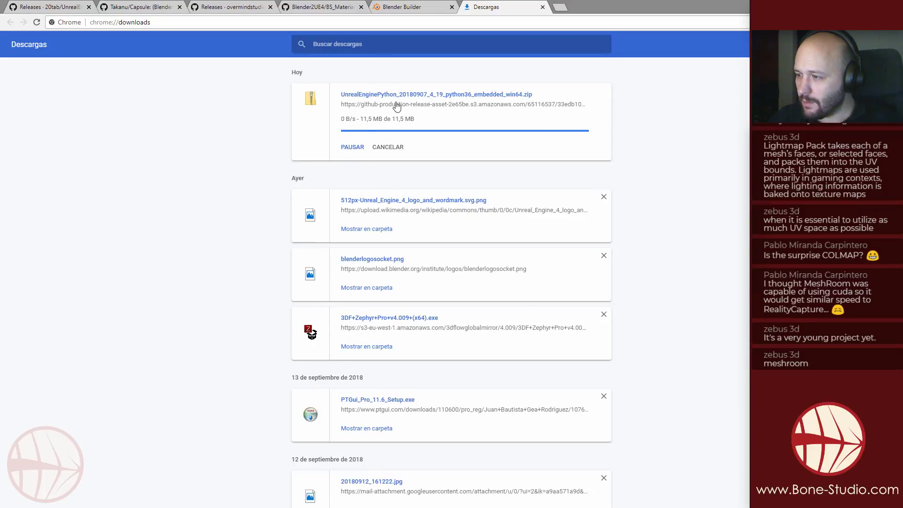
{"action": "left_click_drag", "start_coordinate": [489, 7], "coordinate": [498, 270]}
{"action": "double_click", "coordinate": [368, 6]}
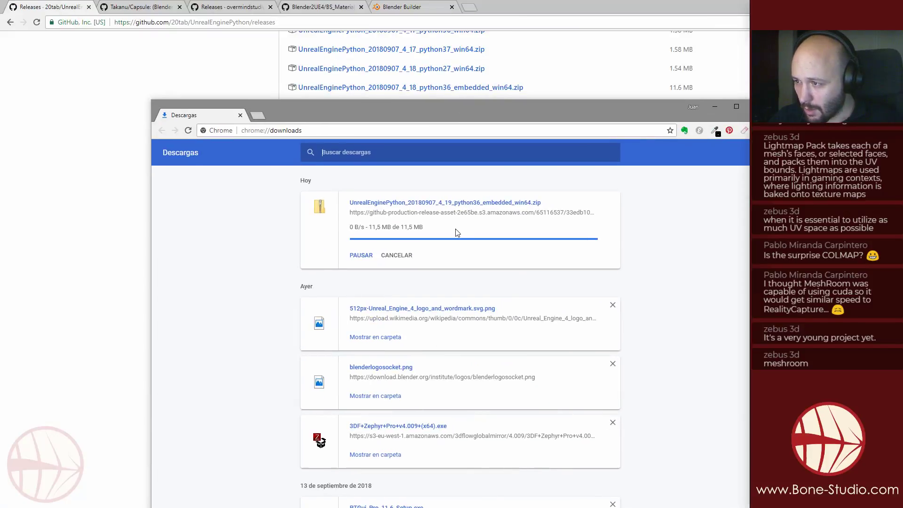
{"action": "left_click", "coordinate": [443, 202]}
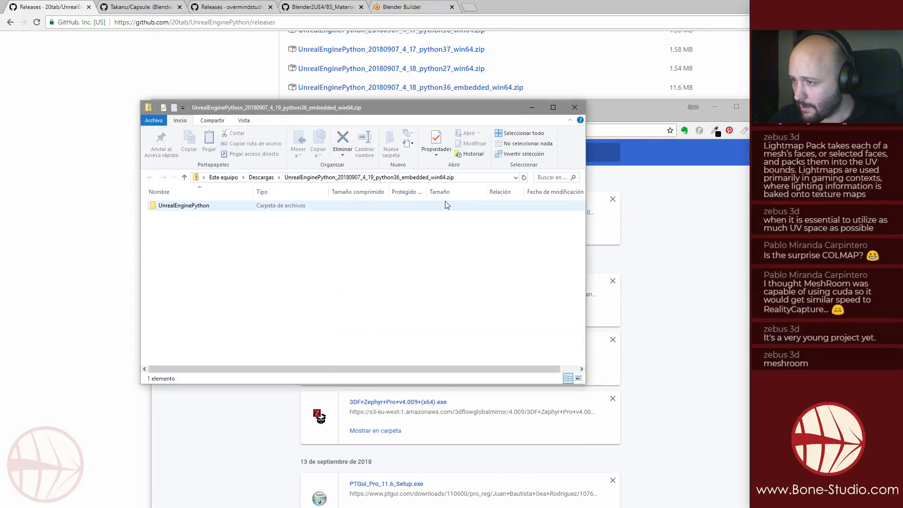
{"action": "double_click", "coordinate": [193, 206]}
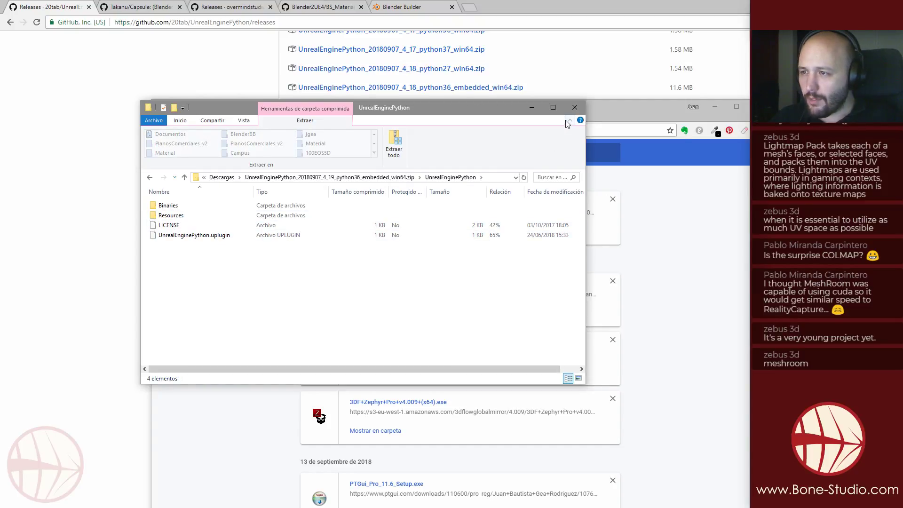
{"action": "left_click", "coordinate": [575, 107]}
{"action": "left_click", "coordinate": [748, 107]}
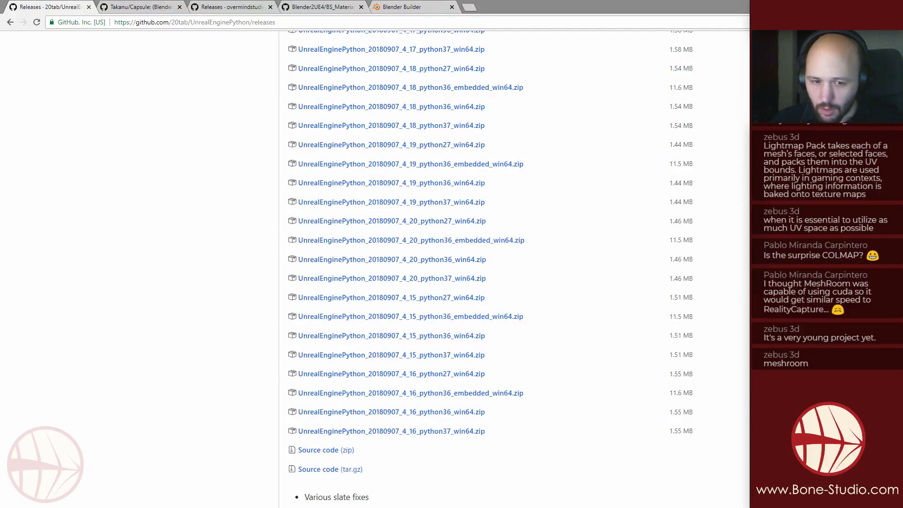
Switch to Unreal Editor, show the Content folder in Explorer and inspect the TestB2UE project's Plugins\UnrealEnginePython folder, then close Explorer.
{"action": "key", "text": "alt+Tab"}
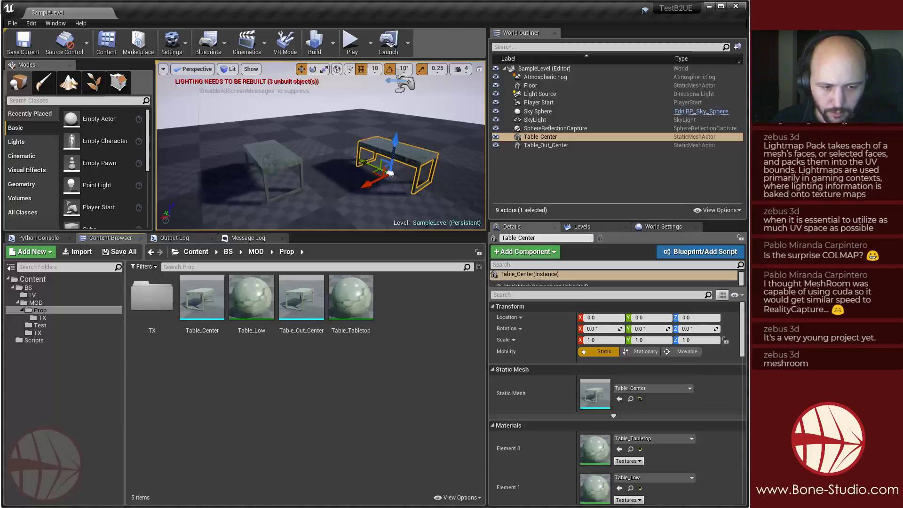
{"action": "left_click", "coordinate": [33, 279]}
{"action": "right_click", "coordinate": [38, 281]}
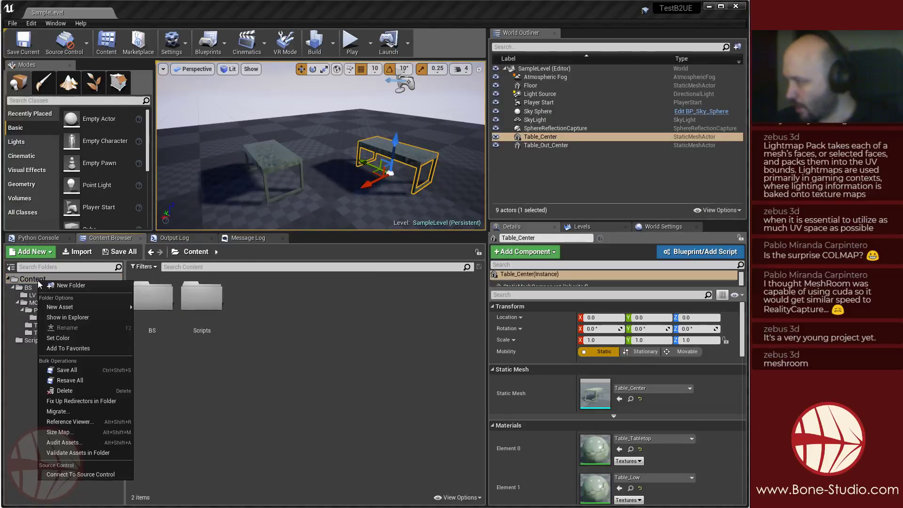
{"action": "left_click", "coordinate": [60, 318]}
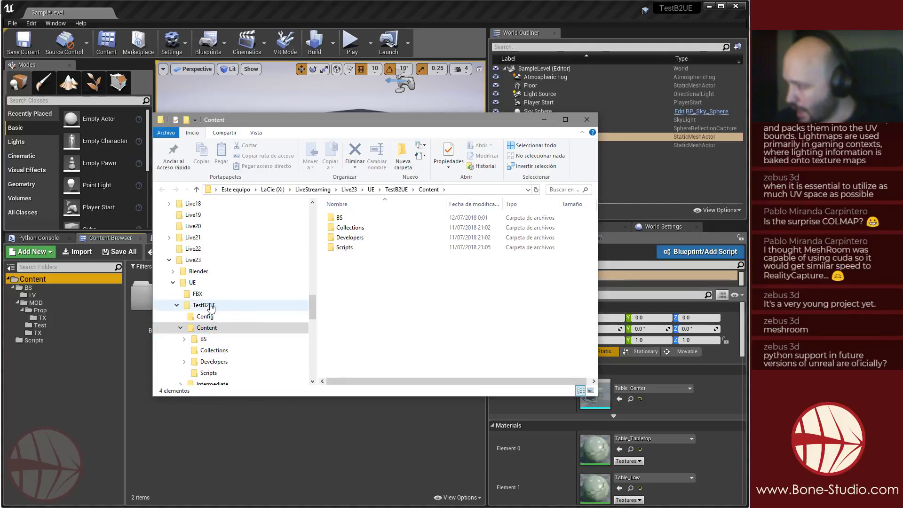
{"action": "left_click", "coordinate": [204, 305]}
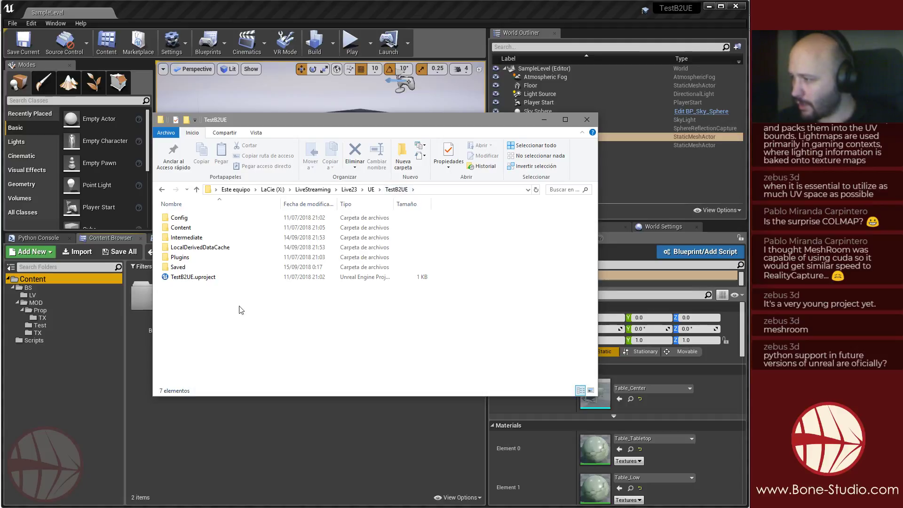
{"action": "double_click", "coordinate": [180, 257]}
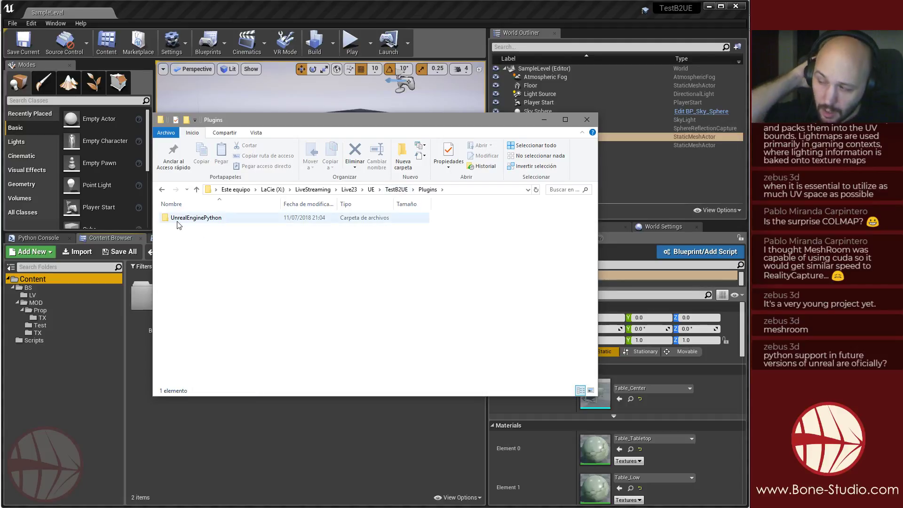
{"action": "double_click", "coordinate": [196, 218]}
{"action": "key", "text": "alt+Left"}
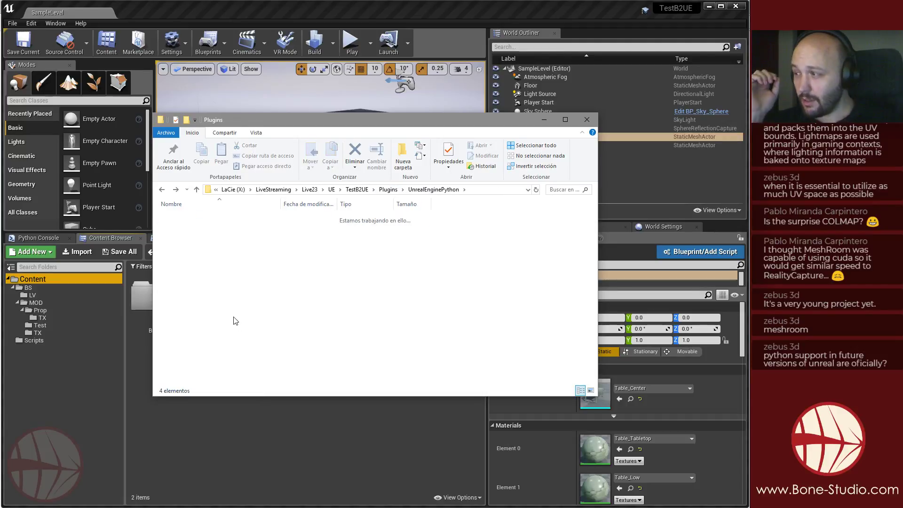
{"action": "left_click", "coordinate": [587, 120]}
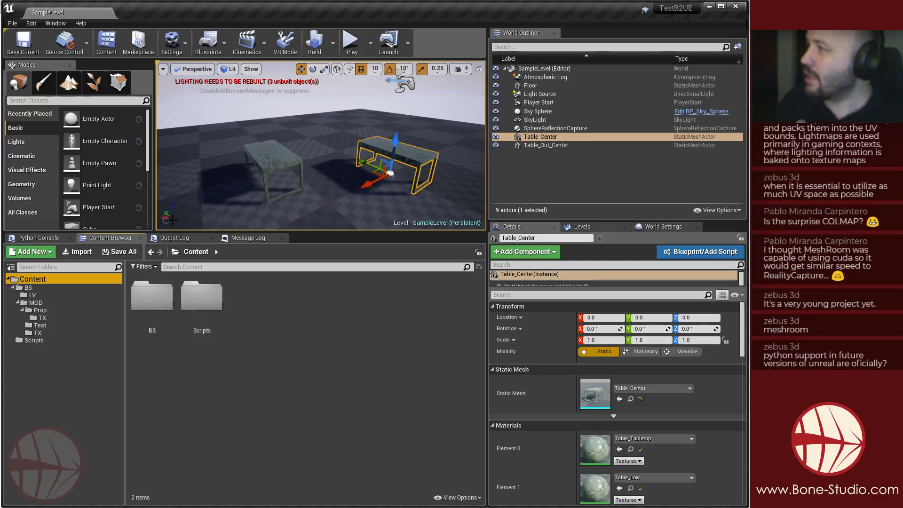
Check the UnrealEnginePython plugin under the project's Scripting Languages plugins and close the plugin list.
{"action": "left_click", "coordinate": [179, 43]}
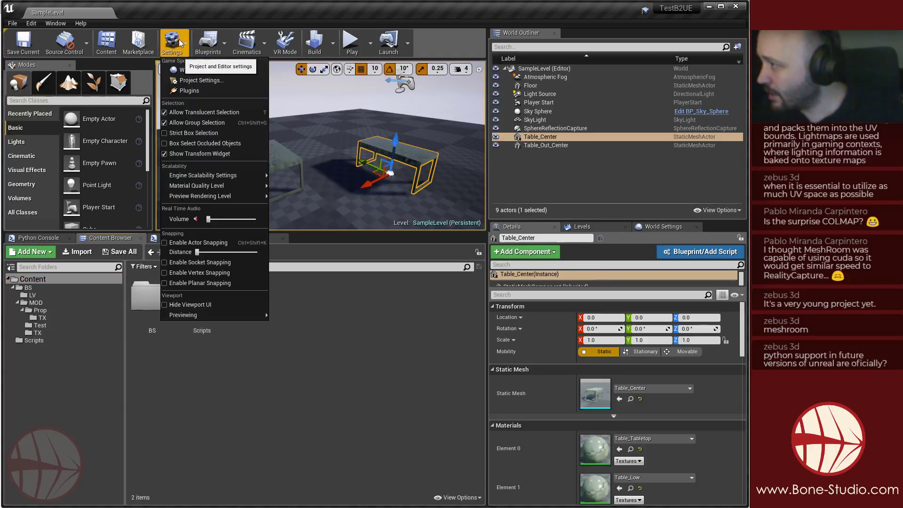
{"action": "left_click", "coordinate": [188, 90]}
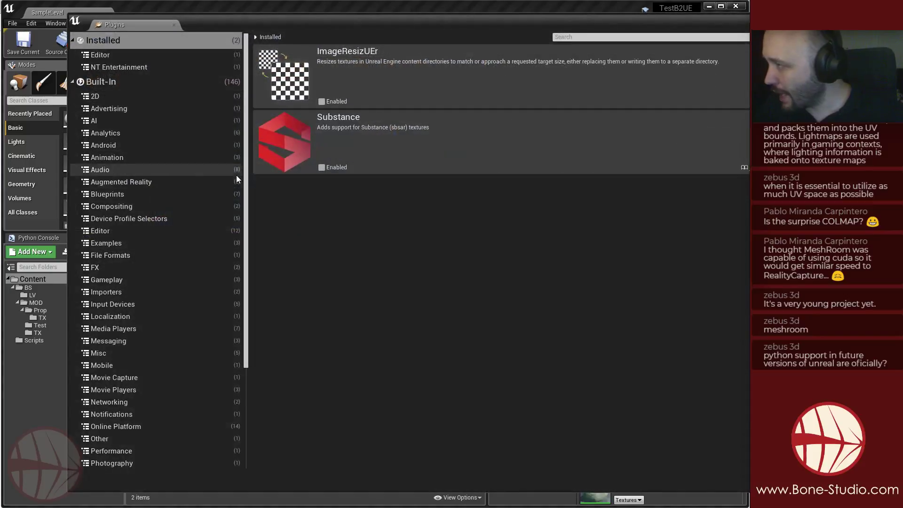
{"action": "scroll", "coordinate": [139, 156], "scroll_direction": "down", "scroll_amount": 5}
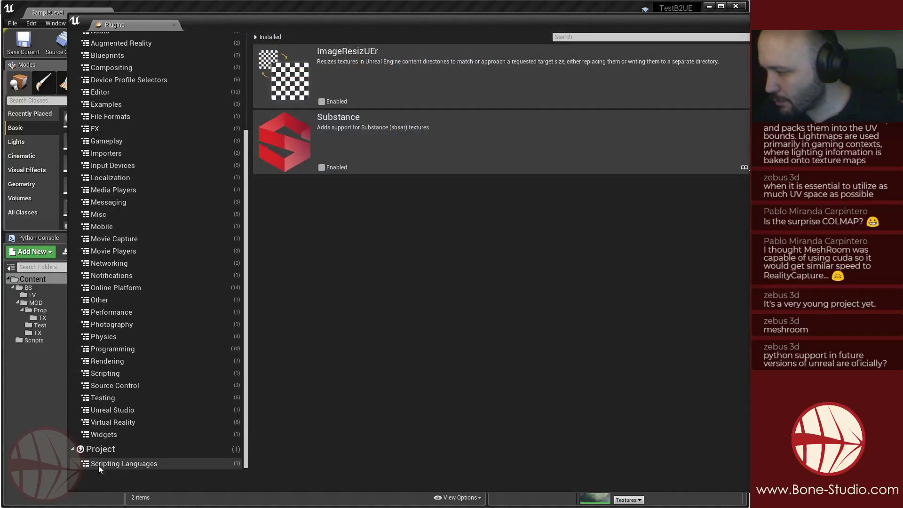
{"action": "left_click", "coordinate": [166, 465]}
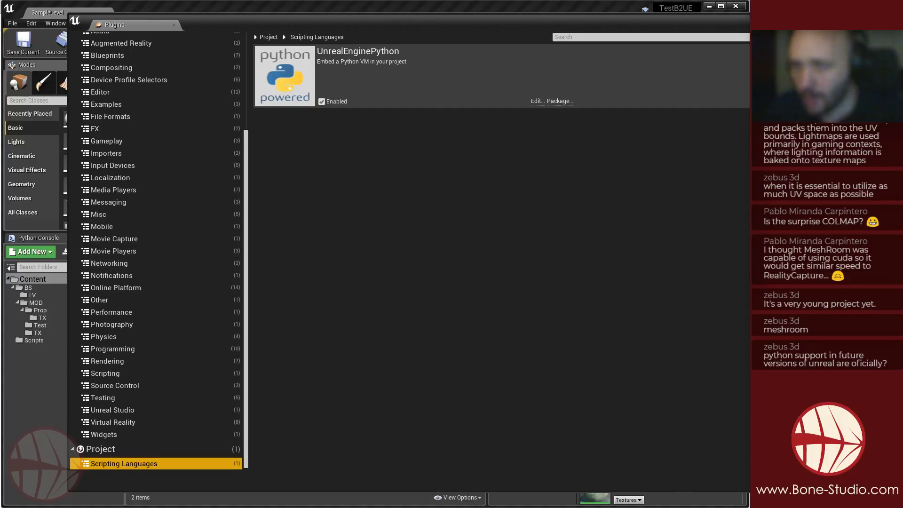
{"action": "key", "text": "alt+F4"}
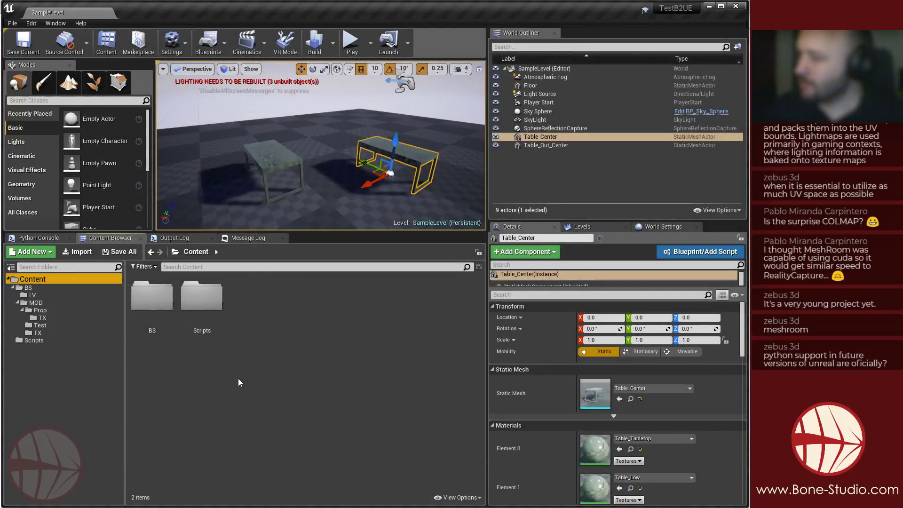
Select the Scripts content folder and open the Python Editor, moving its window clear of the Content Browser.
{"action": "left_click", "coordinate": [36, 341]}
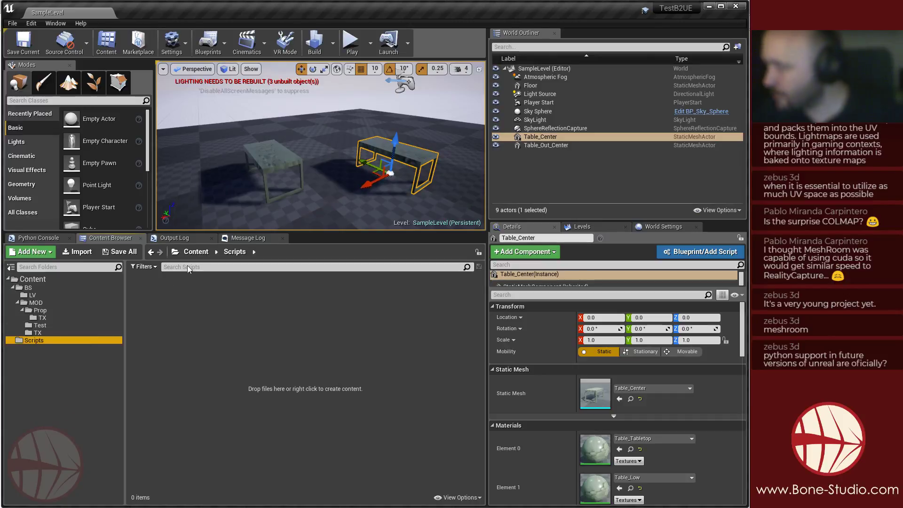
{"action": "left_click", "coordinate": [55, 23]}
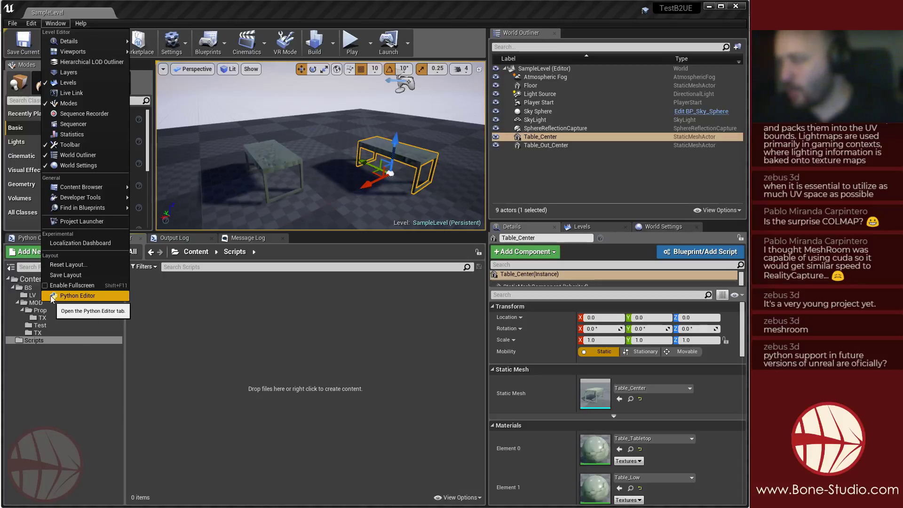
{"action": "left_click", "coordinate": [83, 295]}
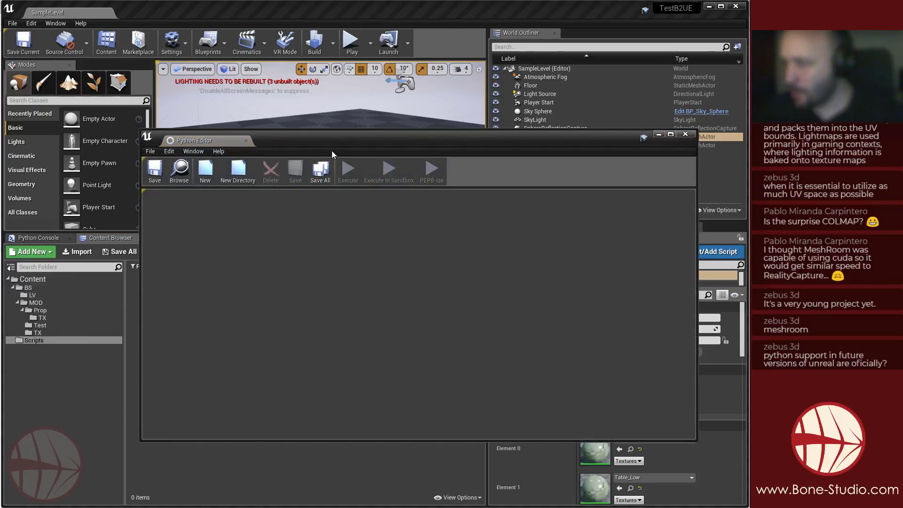
{"action": "left_click_drag", "start_coordinate": [332, 155], "coordinate": [569, 148]}
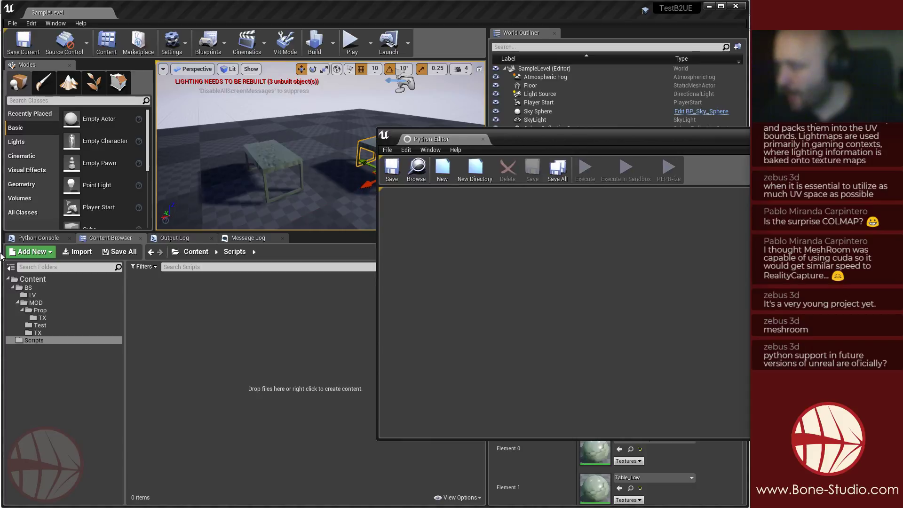
Bring up the Python Console with its command line and create a new script in the Python Editor.
{"action": "left_click", "coordinate": [37, 239]}
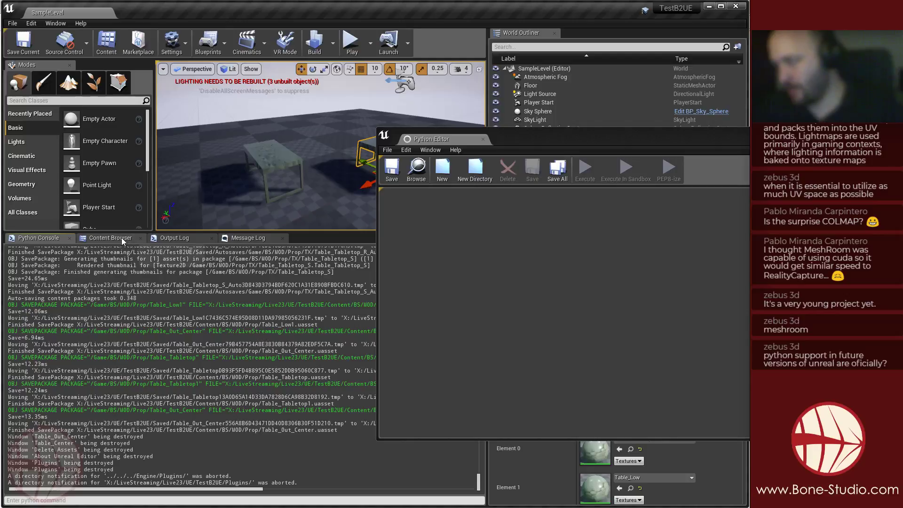
{"action": "left_click", "coordinate": [192, 238]}
{"action": "left_click", "coordinate": [35, 239]}
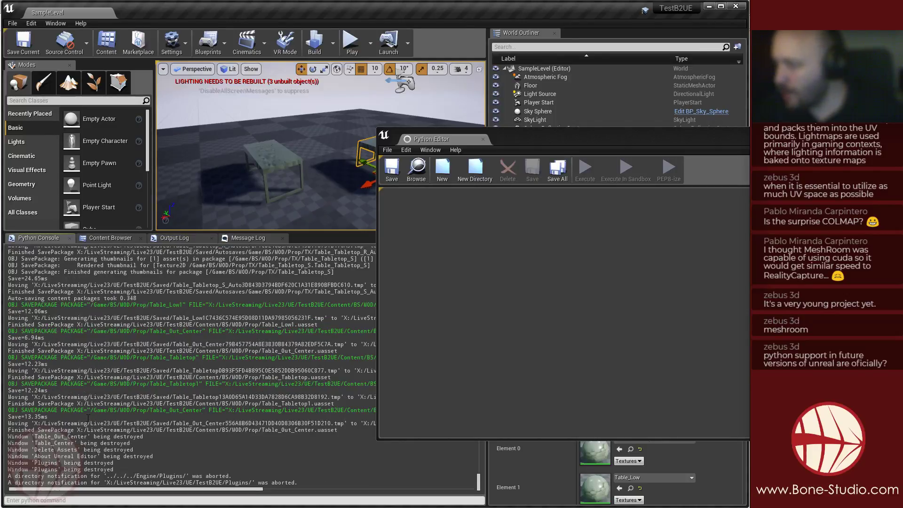
{"action": "left_click", "coordinate": [72, 501]}
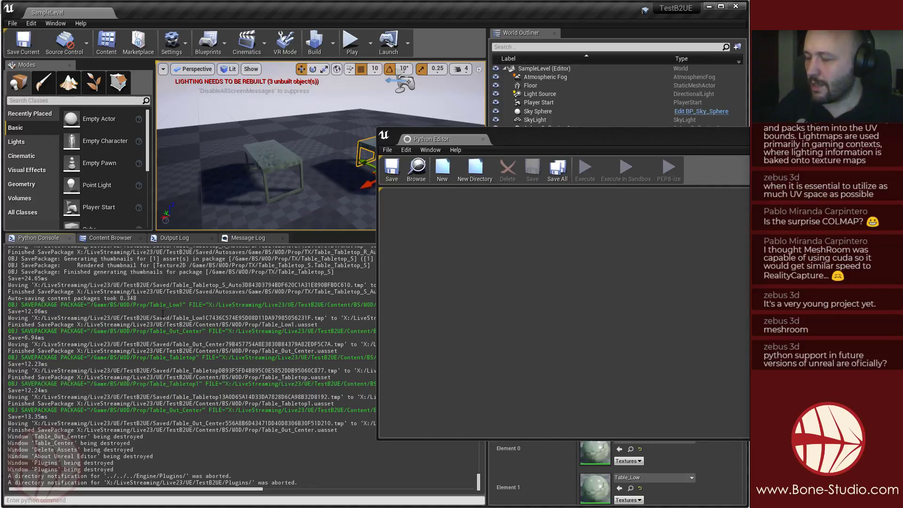
{"action": "left_click_drag", "start_coordinate": [580, 141], "coordinate": [294, 109]}
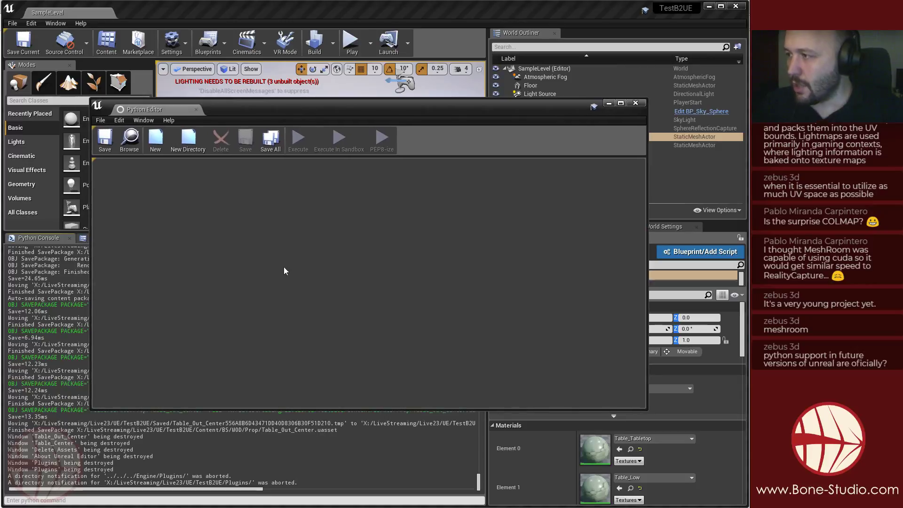
{"action": "left_click", "coordinate": [156, 144]}
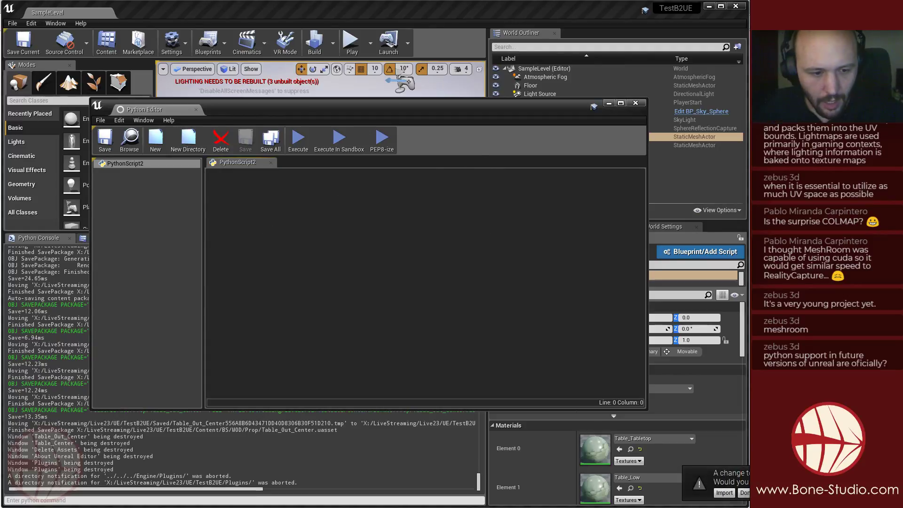
Switch to the browser and open the raw code of BS_MI_Automator.py from the Blender2UE4 repository.
{"action": "key", "text": "alt+Tab"}
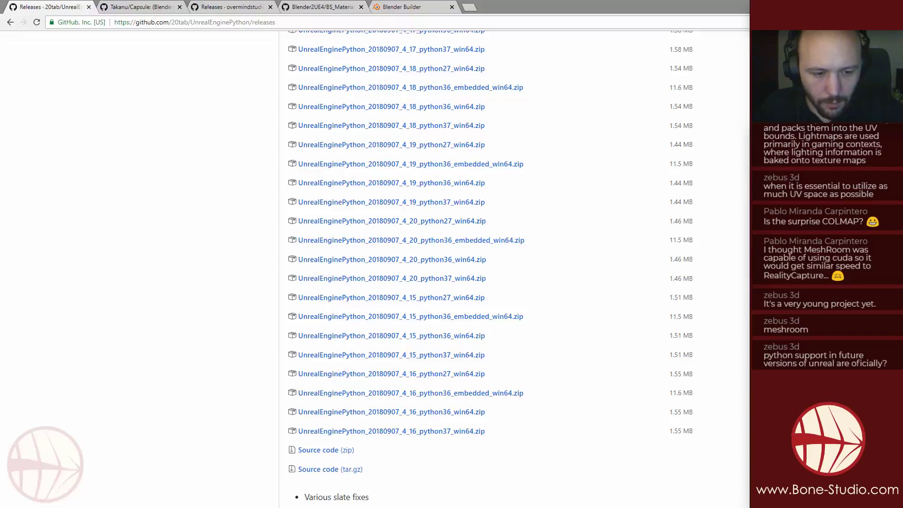
{"action": "left_click", "coordinate": [309, 8]}
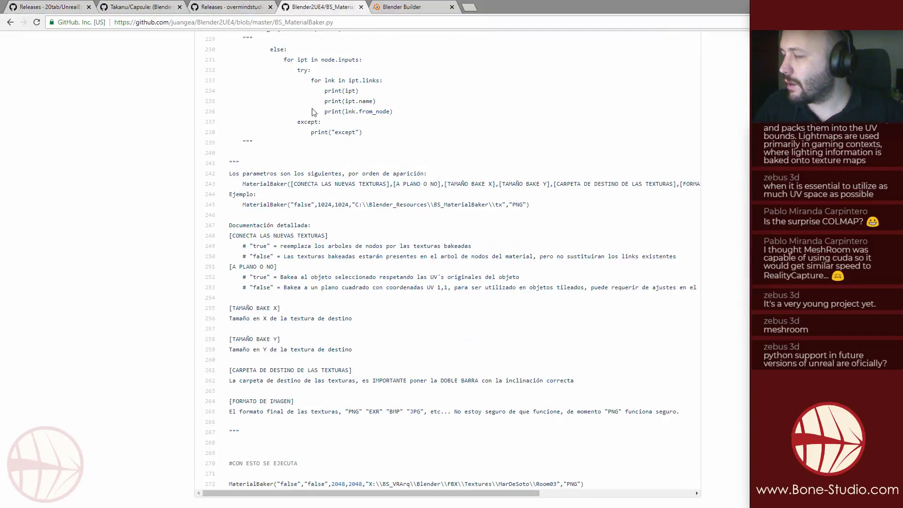
{"action": "scroll", "coordinate": [328, 238], "scroll_direction": "up", "scroll_amount": 20}
{"action": "key", "text": "alt+Left"}
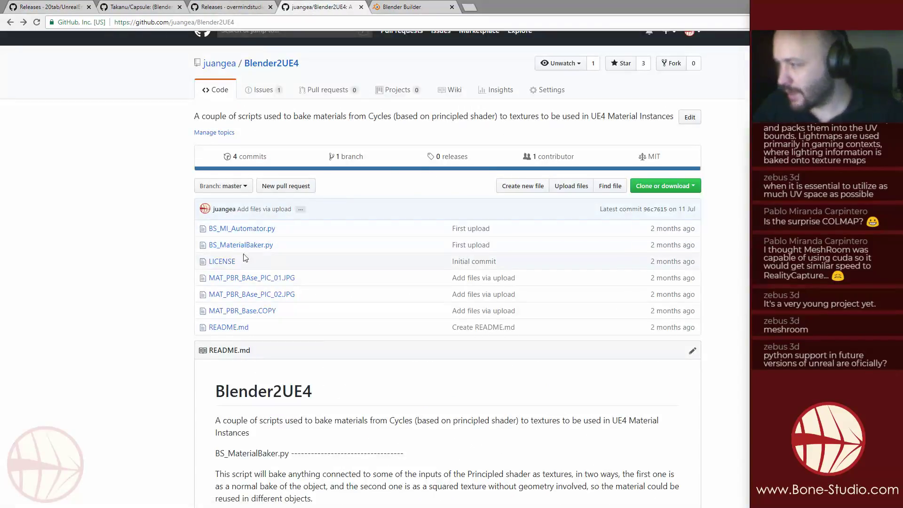
{"action": "left_click", "coordinate": [232, 231]}
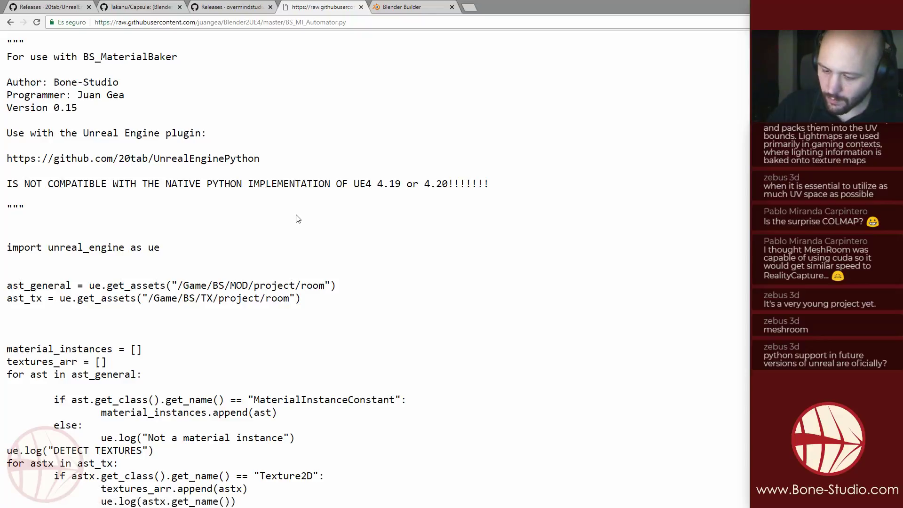
Copy the entire BS_MI_Automator.py code and paste it into the new script in Unreal's Python Editor, returning to its beginning.
{"action": "key", "text": "ctrl+a"}
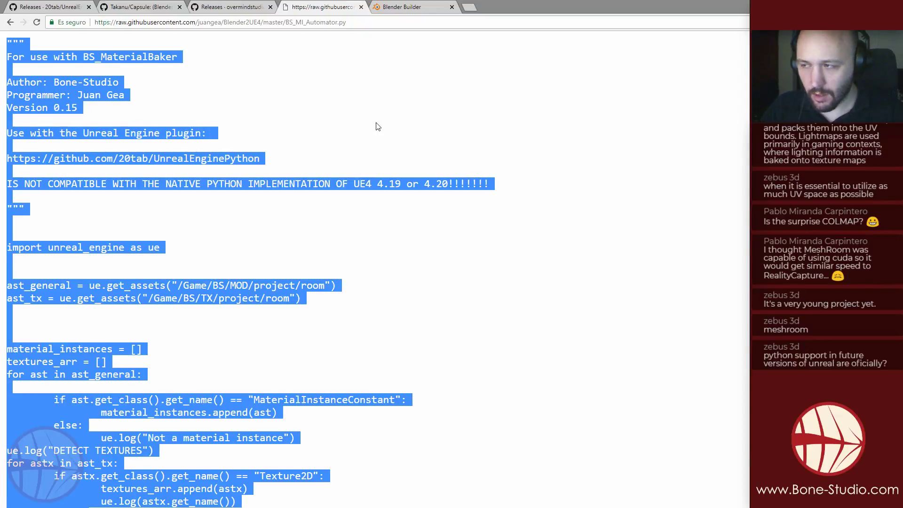
{"action": "double_click", "coordinate": [214, 185]}
{"action": "left_click", "coordinate": [611, 358]}
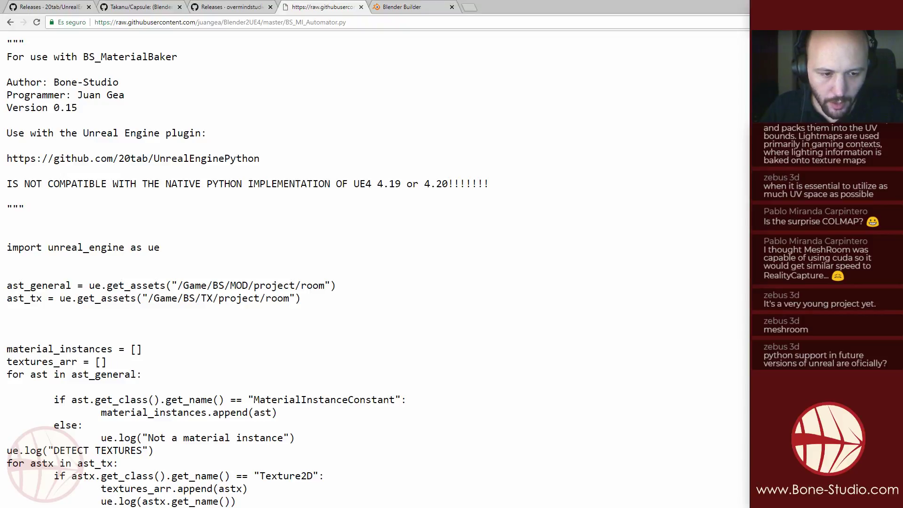
{"action": "key", "text": "alt+Tab"}
{"action": "key", "text": "ctrl+v"}
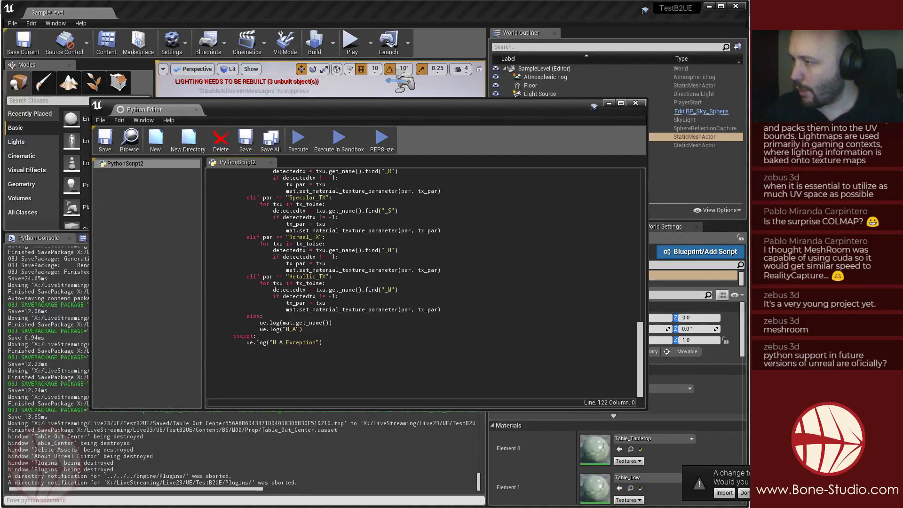
{"action": "scroll", "coordinate": [284, 249], "scroll_direction": "up", "scroll_amount": 20}
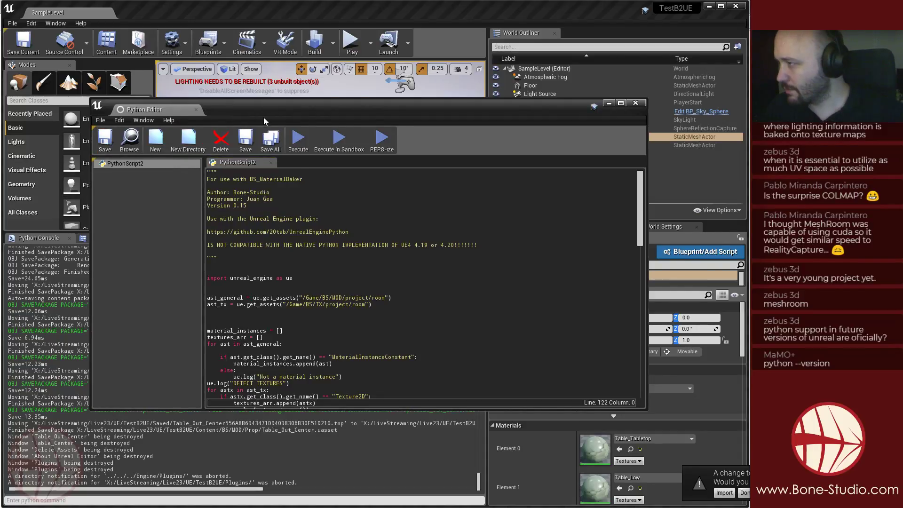
Enlarge the viewport by shrinking the lower panel, and show the Scripts folder in the Content Browser.
{"action": "left_click_drag", "start_coordinate": [263, 115], "coordinate": [489, 159]}
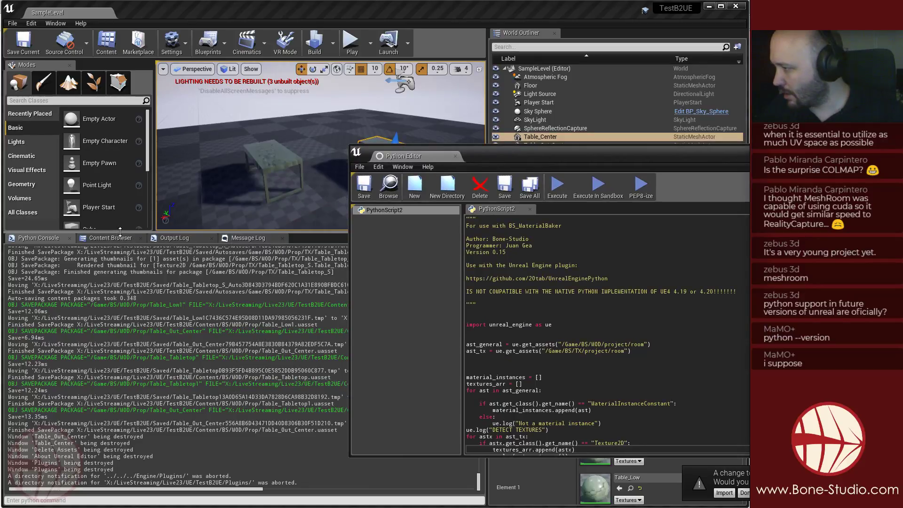
{"action": "left_click_drag", "start_coordinate": [120, 231], "coordinate": [120, 314]}
{"action": "left_click", "coordinate": [111, 321]}
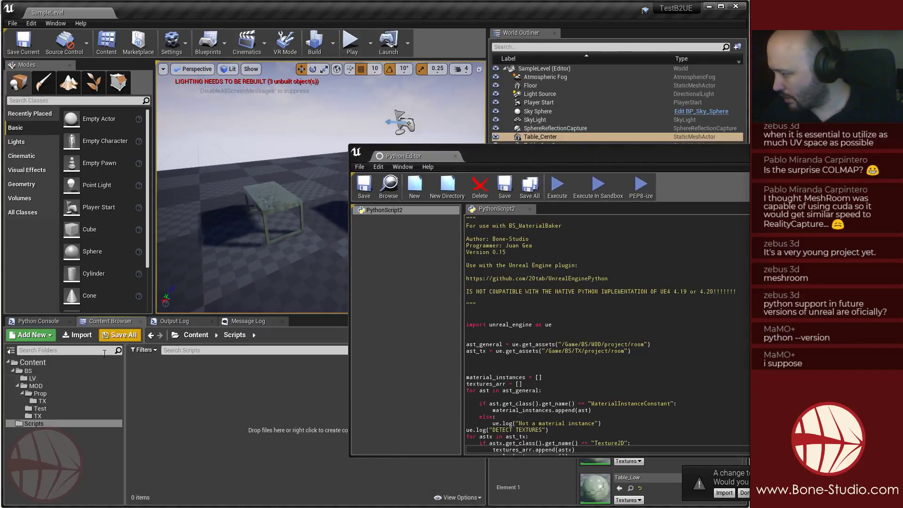
{"action": "left_click", "coordinate": [33, 423]}
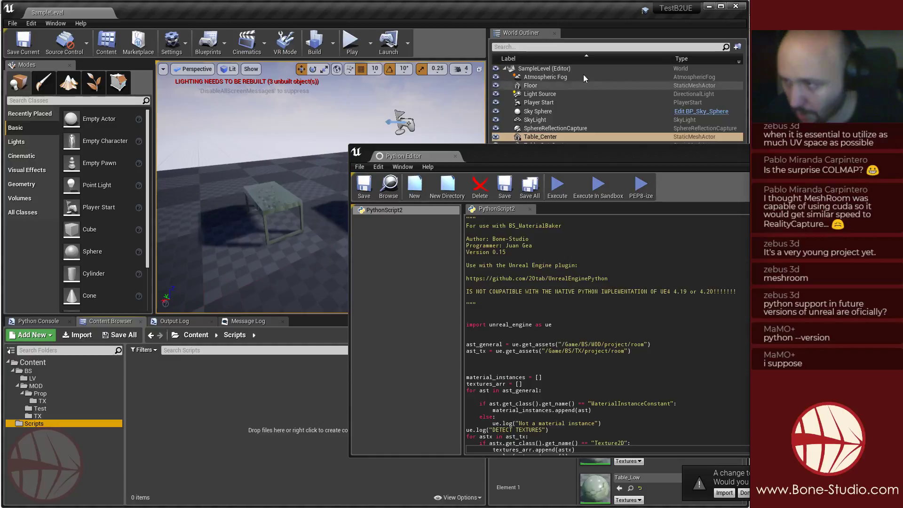
{"action": "left_click_drag", "start_coordinate": [609, 159], "coordinate": [324, 102]}
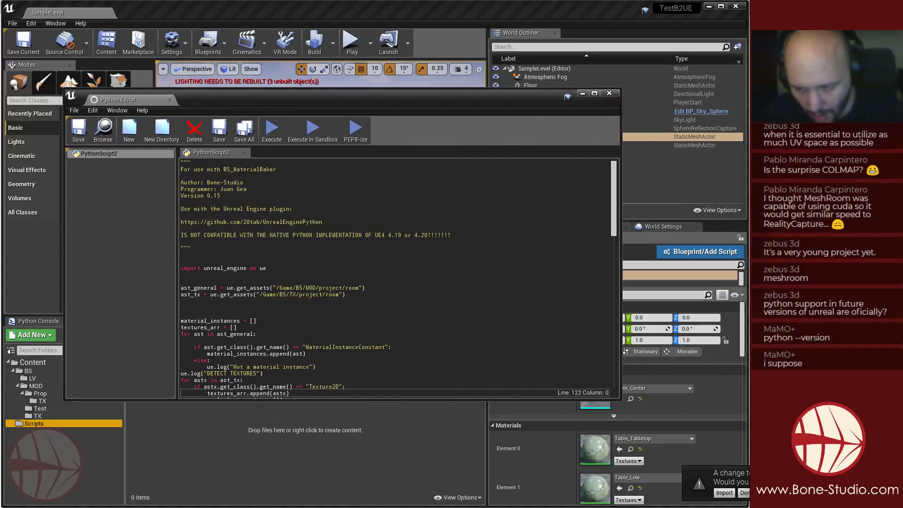
{"action": "left_click_drag", "start_coordinate": [222, 99], "coordinate": [575, 122]}
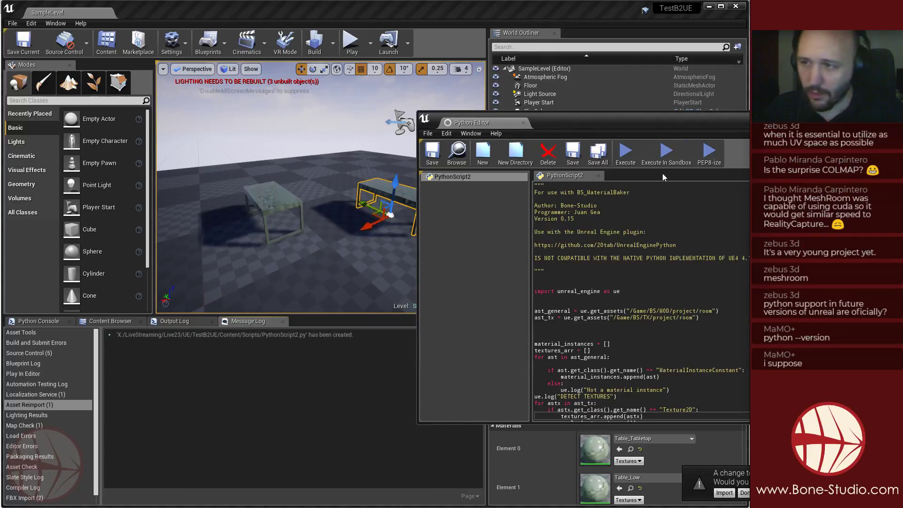
{"action": "left_click_drag", "start_coordinate": [563, 126], "coordinate": [367, 116]}
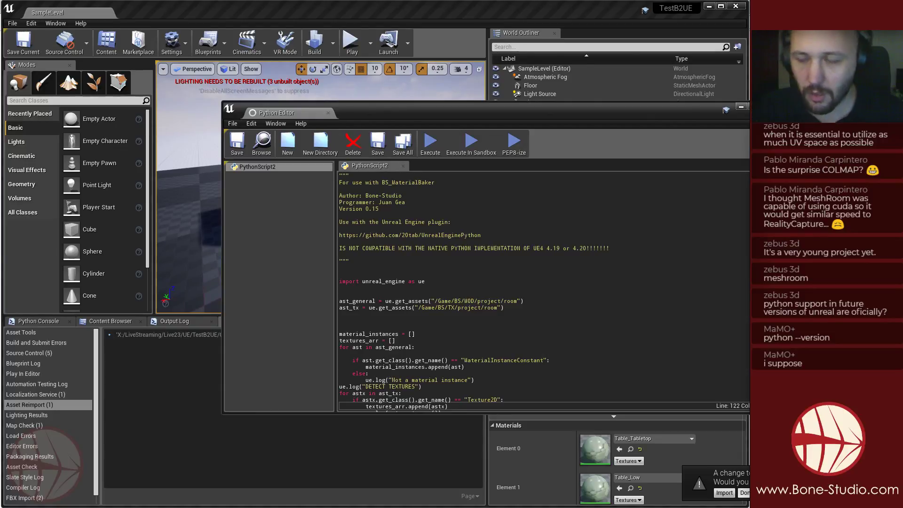
{"action": "left_click_drag", "start_coordinate": [491, 125], "coordinate": [359, 119]}
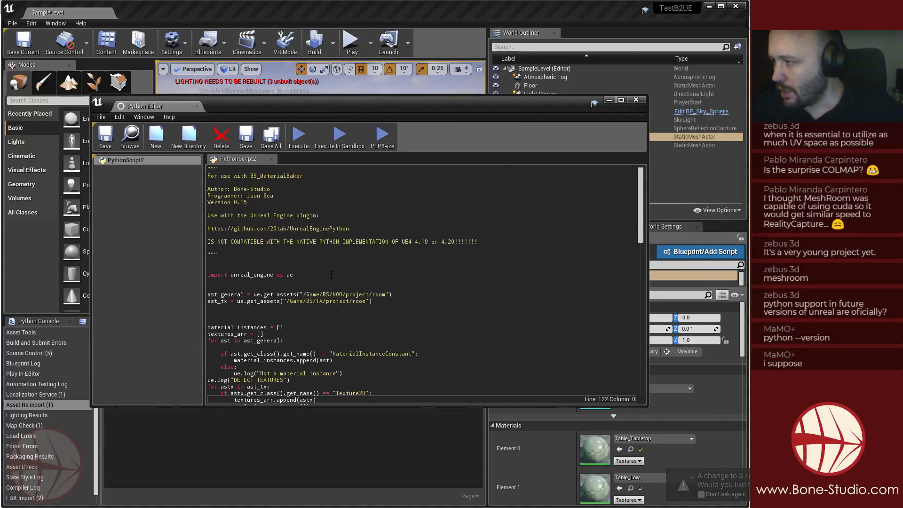
{"action": "scroll", "coordinate": [302, 278], "scroll_direction": "down", "scroll_amount": 1}
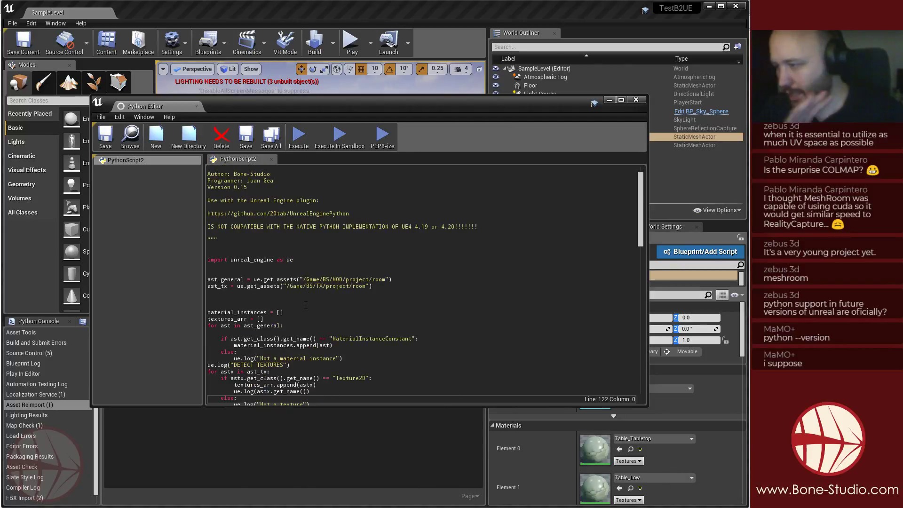
Show the MOD/Prop folder in the Content Browser and place the Python Editor so it does not cover the folder's assets.
{"action": "left_click_drag", "start_coordinate": [329, 109], "coordinate": [459, 89]}
{"action": "left_click", "coordinate": [116, 322]}
{"action": "left_click", "coordinate": [440, 254]}
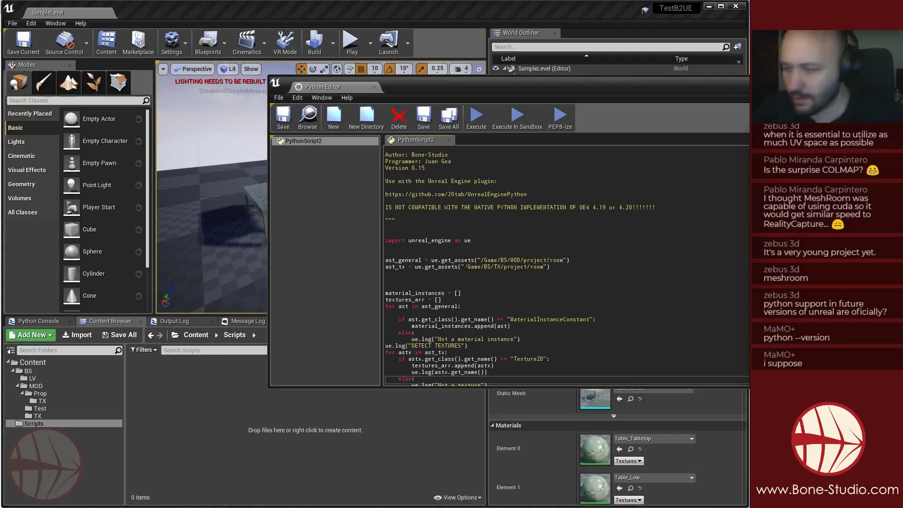
{"action": "left_click", "coordinate": [45, 392]}
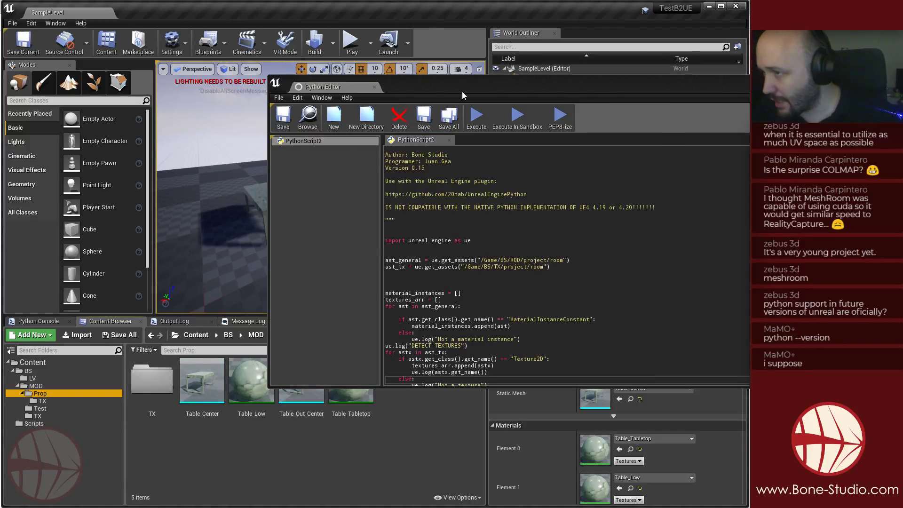
{"action": "left_click_drag", "start_coordinate": [462, 94], "coordinate": [594, 84]}
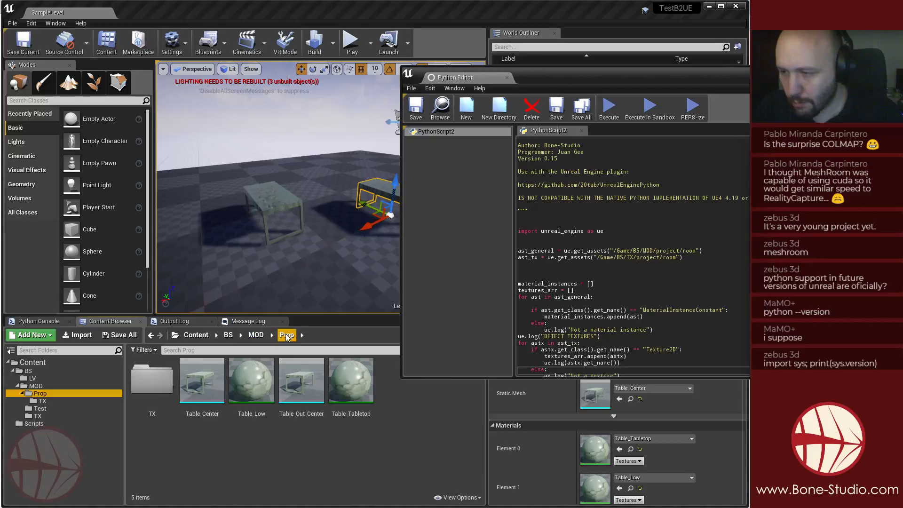
Change the ast_general asset path in the script to "/Game/BS/MOD/Prop".
{"action": "left_click", "coordinate": [655, 251]}
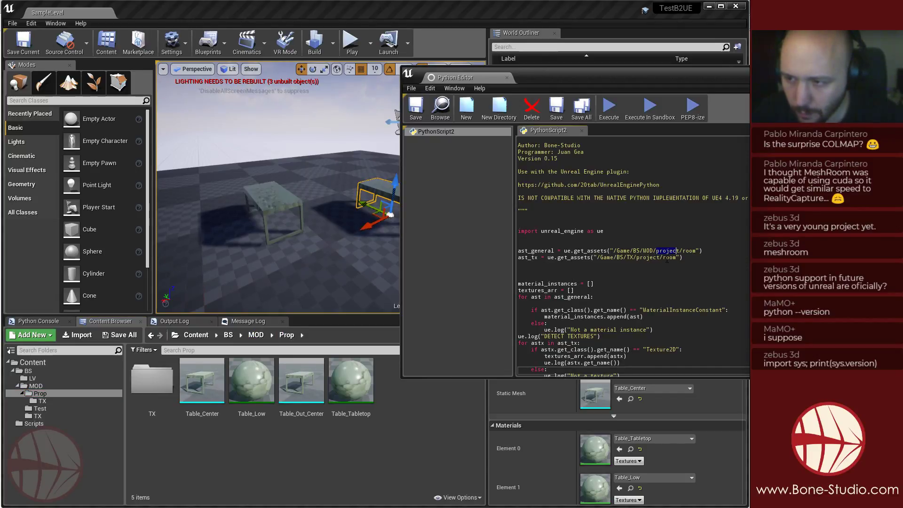
{"action": "key", "text": "Delete"}
{"action": "key", "text": "Delete"}
{"action": "key", "text": "Delete"}
{"action": "key", "text": "Delete"}
{"action": "key", "text": "Delete"}
{"action": "key", "text": "Delete"}
{"action": "key", "text": "Delete"}
{"action": "type", "text": "Prop"}
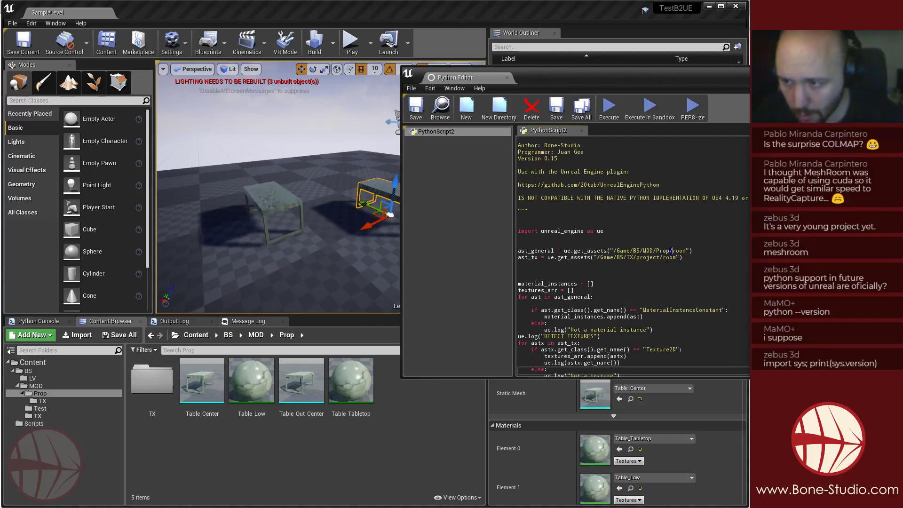
{"action": "key", "text": "shift+Right"}
{"action": "key", "text": "shift+Right"}
{"action": "key", "text": "shift+Right"}
{"action": "key", "text": "shift+Right"}
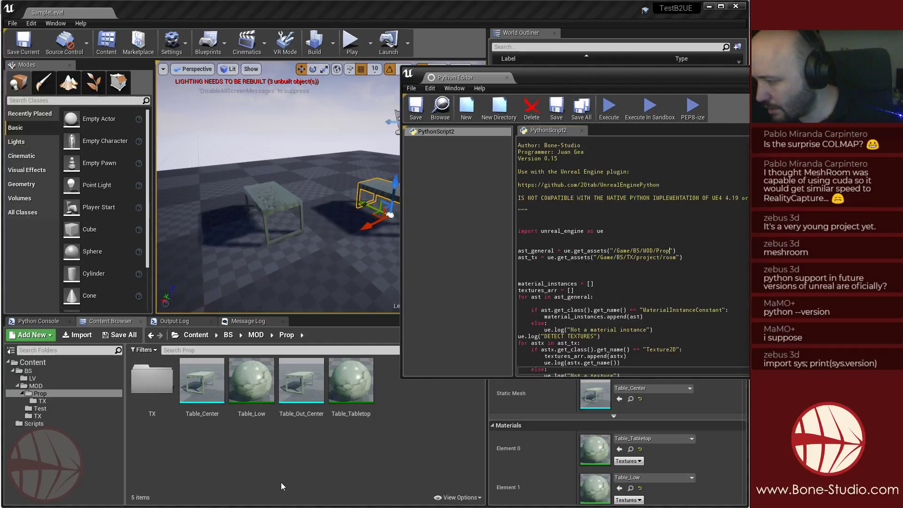
Check the Prop folder's TX subfolder and set the ast_tx asset path in the script to "/Game/BS/MOD/Prop/TX".
{"action": "double_click", "coordinate": [152, 381]}
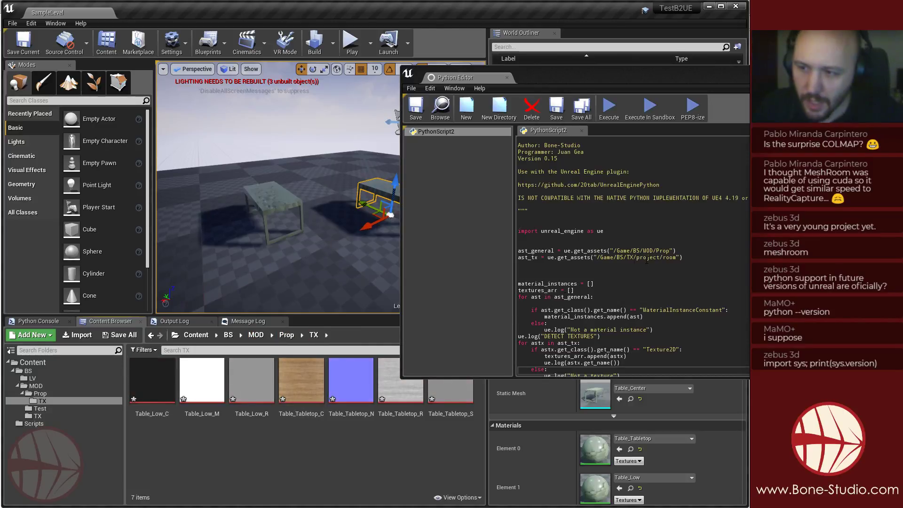
{"action": "left_click_drag", "start_coordinate": [670, 253], "coordinate": [617, 252]}
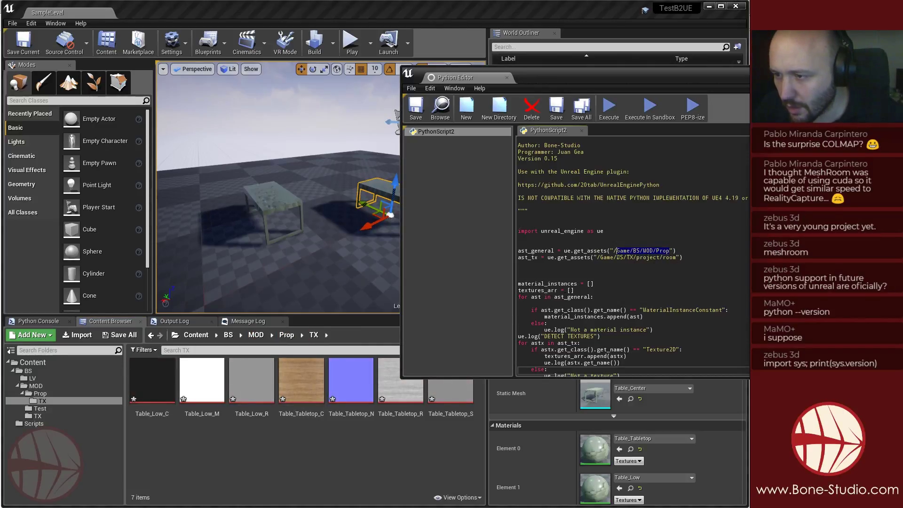
{"action": "left_click", "coordinate": [518, 264]}
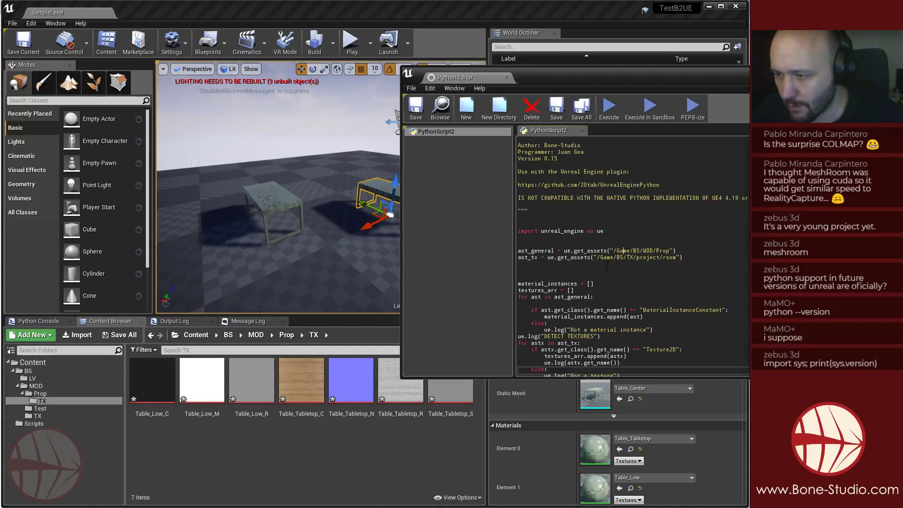
{"action": "key", "text": "Up"}
{"action": "key", "text": "ctrl+Right"}
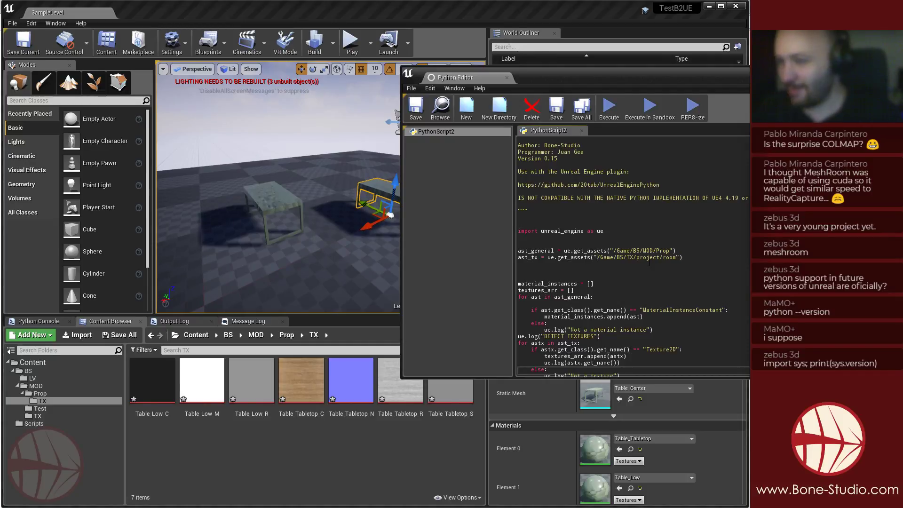
{"action": "key", "text": "shift+End"}
{"action": "key", "text": "shift+Left"}
{"action": "type", "text": "/Game/BS/MOD/Prop/"}
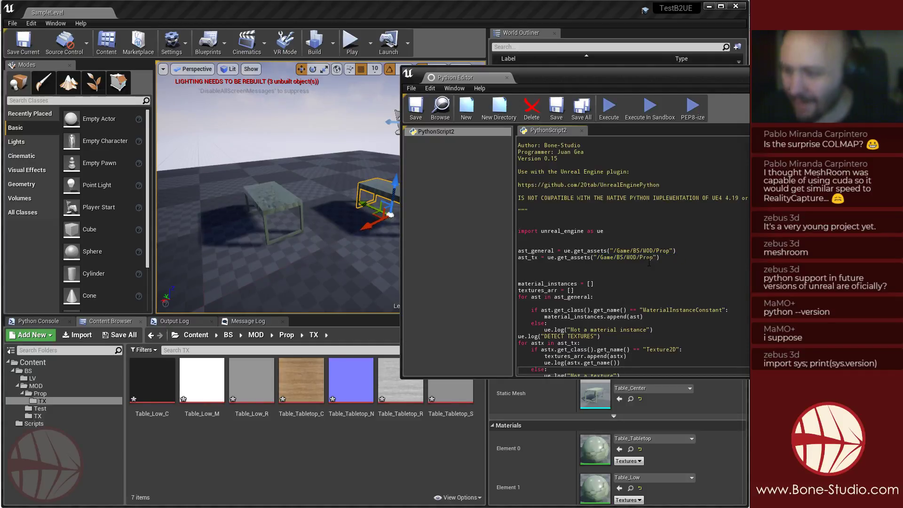
{"action": "type", "text": "TX"}
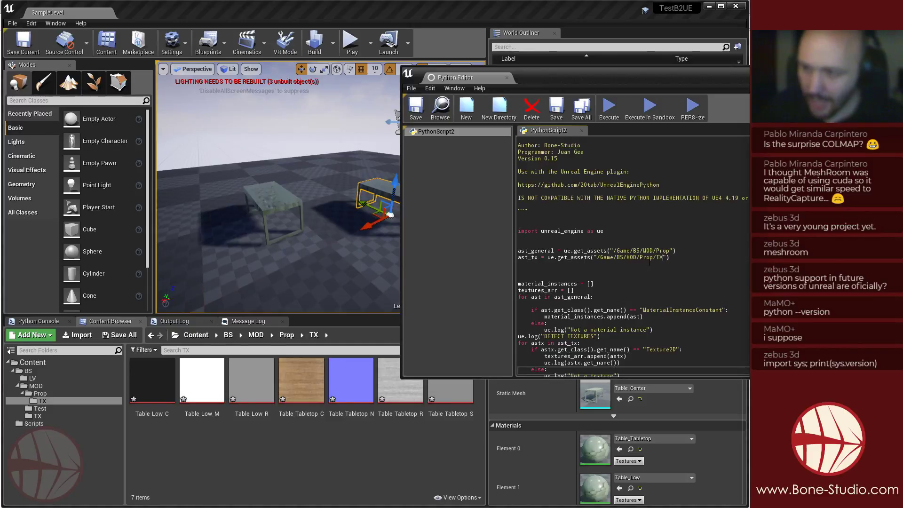
Review the script's texture detection and material parameter assignment code, with the Prop folder's assets in view.
{"action": "left_click_drag", "start_coordinate": [653, 78], "coordinate": [384, 42]}
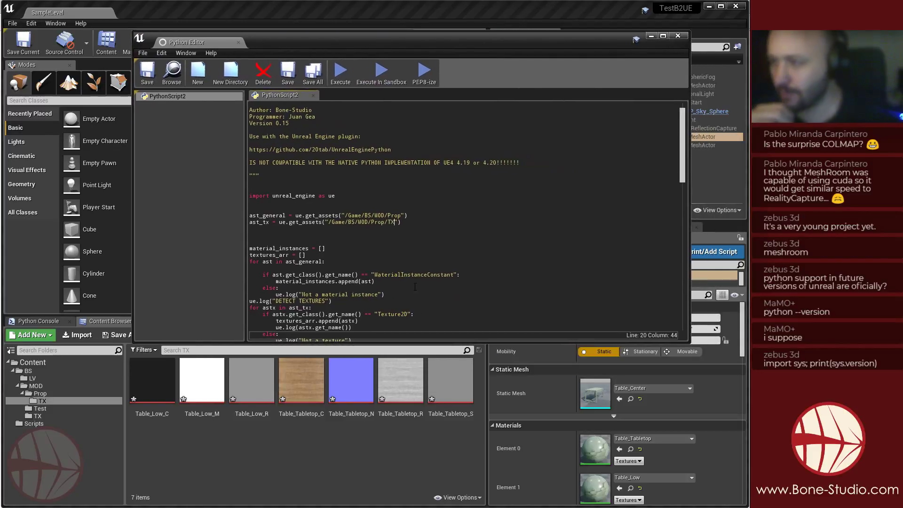
{"action": "scroll", "coordinate": [396, 245], "scroll_direction": "down", "scroll_amount": 5}
{"action": "scroll", "coordinate": [396, 246], "scroll_direction": "down", "scroll_amount": 4}
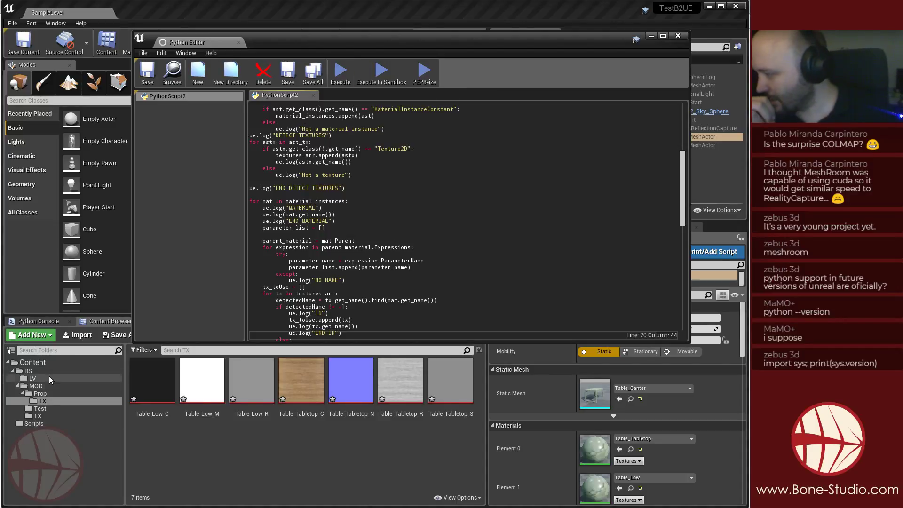
{"action": "left_click", "coordinate": [40, 394]}
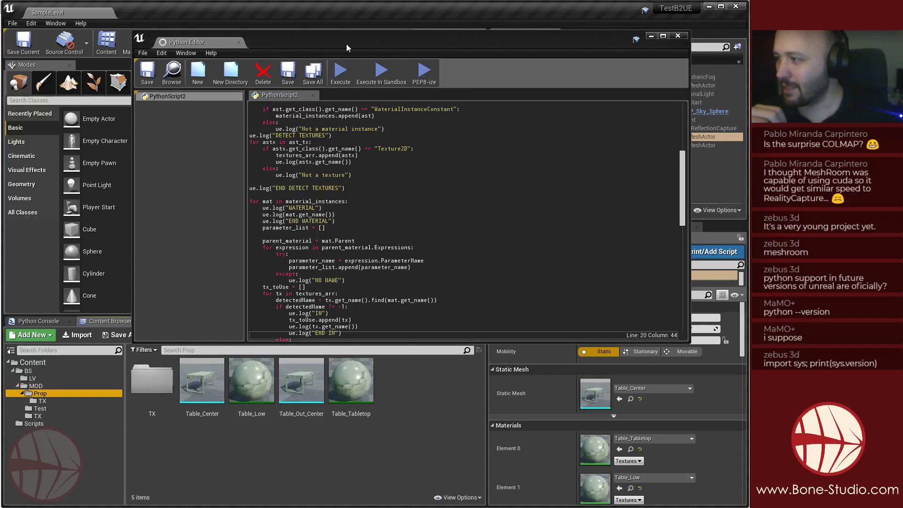
{"action": "left_click_drag", "start_coordinate": [346, 47], "coordinate": [320, 31]}
{"action": "scroll", "coordinate": [368, 214], "scroll_direction": "down", "scroll_amount": 13}
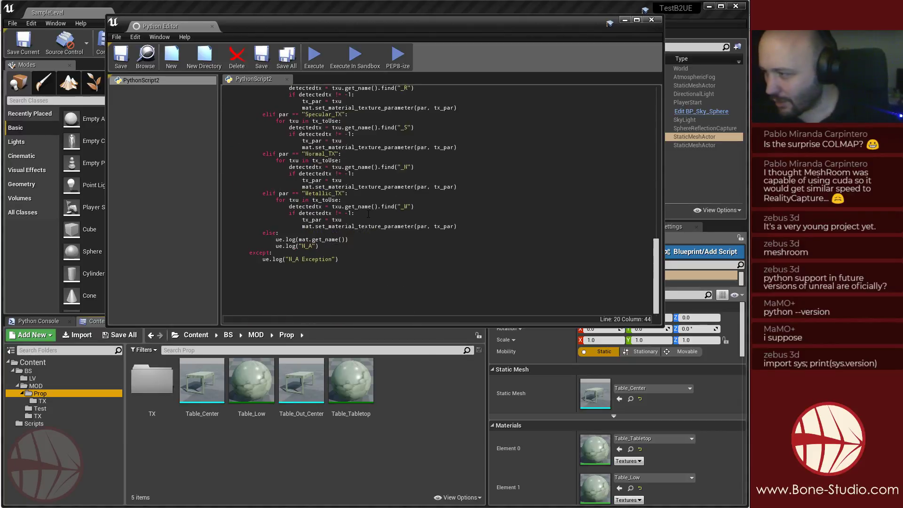
{"action": "scroll", "coordinate": [440, 203], "scroll_direction": "up", "scroll_amount": 5}
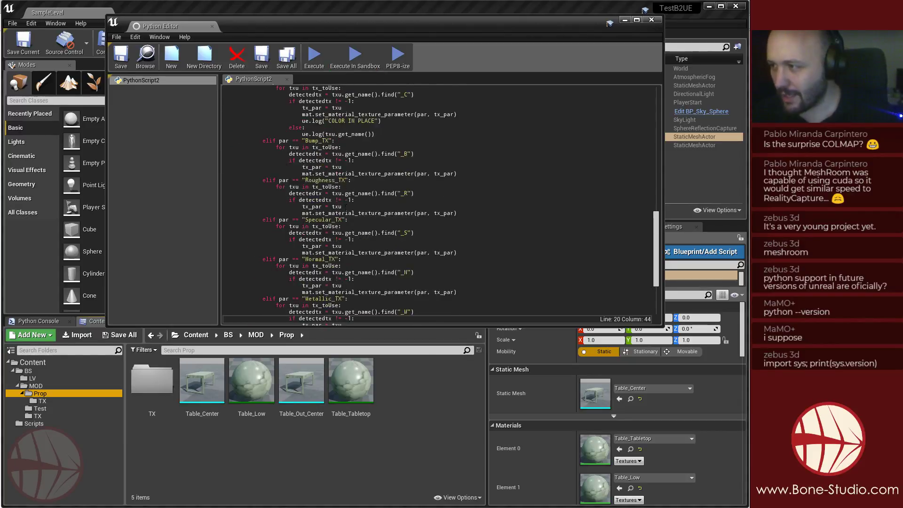
{"action": "scroll", "coordinate": [346, 207], "scroll_direction": "up", "scroll_amount": 6}
{"action": "scroll", "coordinate": [349, 175], "scroll_direction": "up", "scroll_amount": 4}
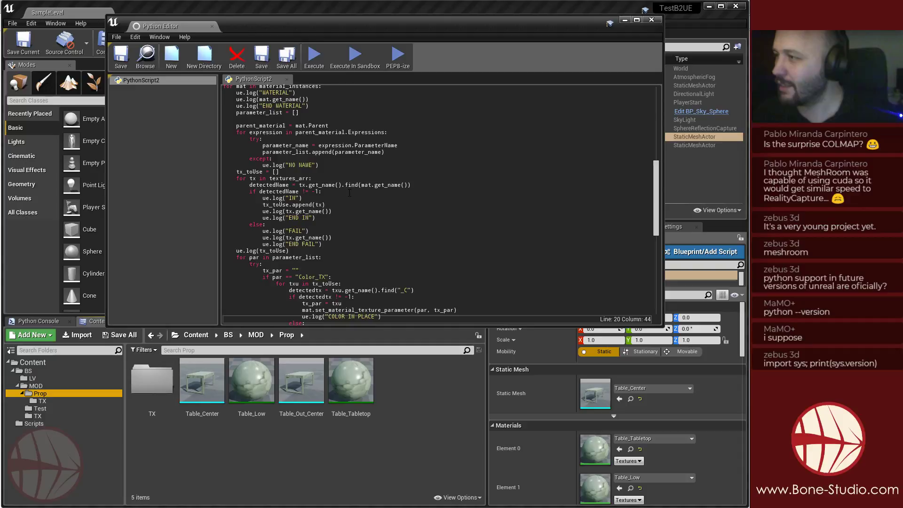
Execute the Python script on the Prop materials and close the Python Editor.
{"action": "left_click", "coordinate": [314, 65]}
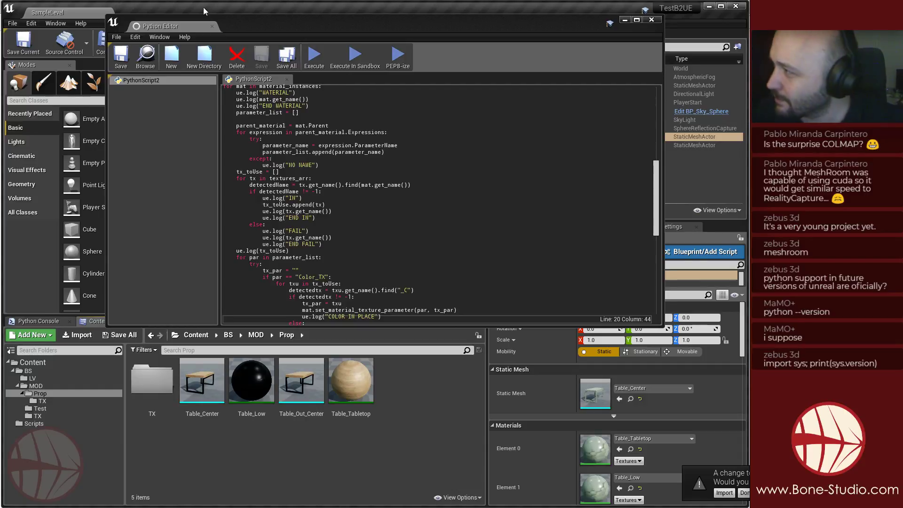
{"action": "left_click_drag", "start_coordinate": [253, 23], "coordinate": [288, 35]}
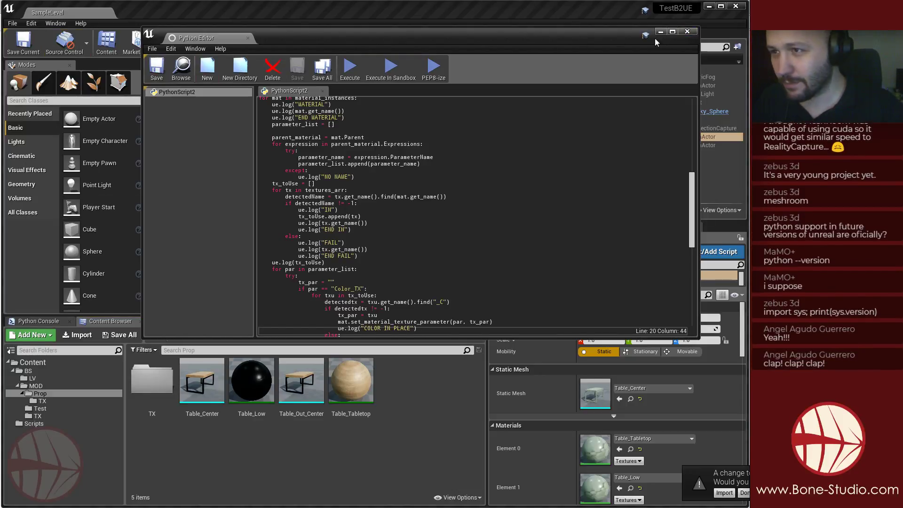
{"action": "left_click", "coordinate": [688, 31]}
Examine the materials of both tables in the viewport from several angles.
{"action": "right_click_drag", "start_coordinate": [321, 188], "coordinate": [268, 187]}
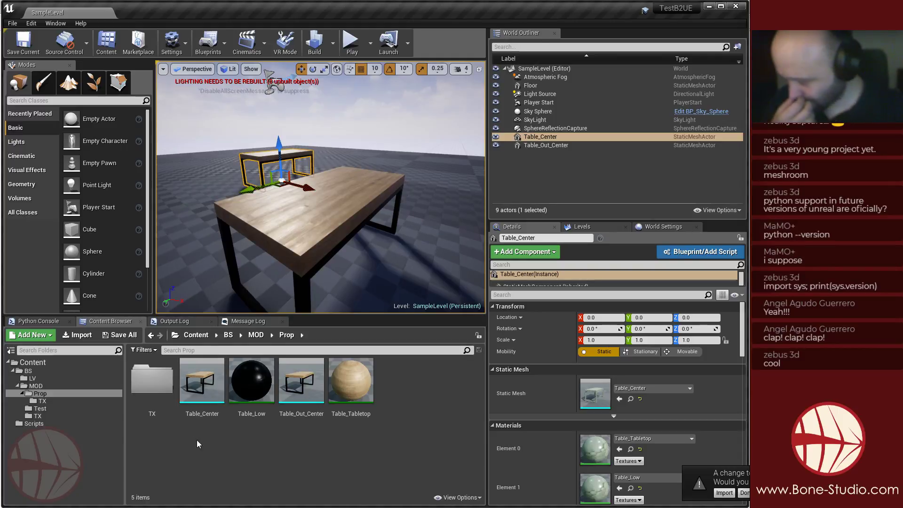
{"action": "left_click", "coordinate": [57, 387]}
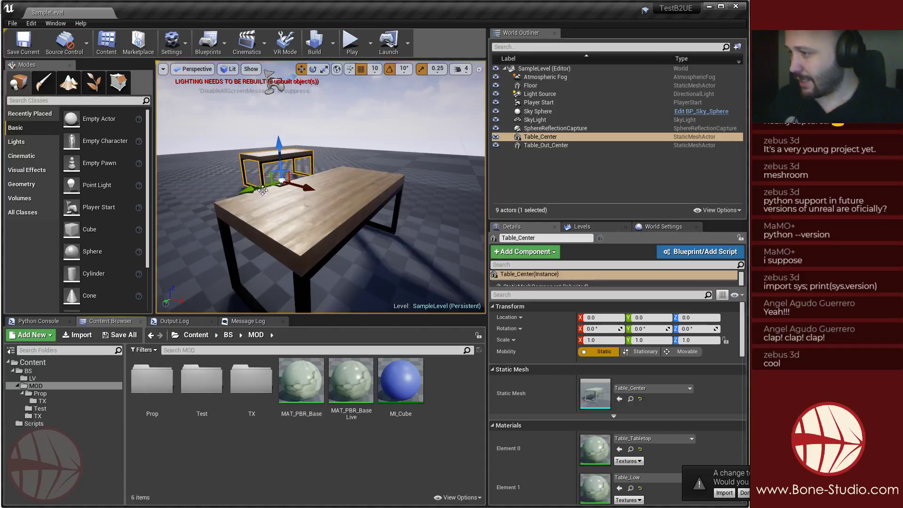
{"action": "right_click_drag", "start_coordinate": [320, 212], "coordinate": [357, 226]}
{"action": "key", "text": "s"}
{"action": "key", "text": "d"}
Inspect the texture parameters of the Table_Tabletop material instance in the Prop folder, and close it.
{"action": "left_click", "coordinate": [58, 394]}
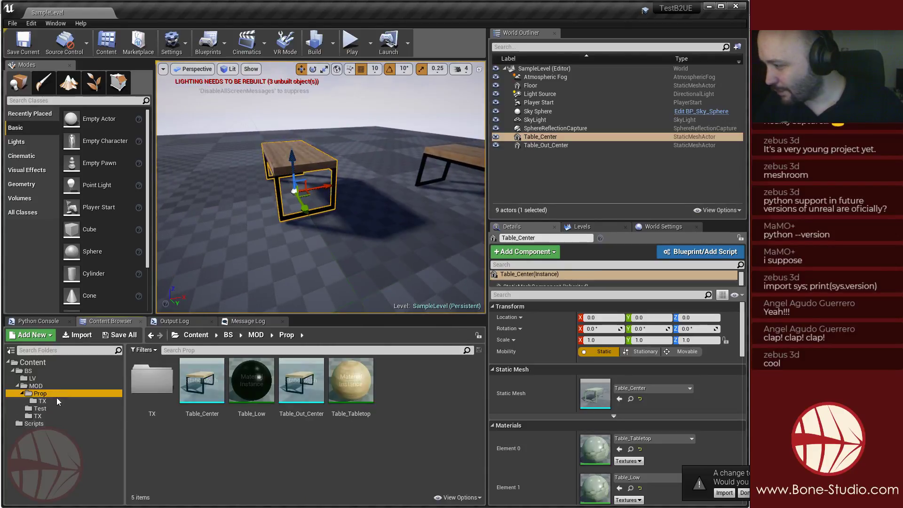
{"action": "double_click", "coordinate": [348, 383]}
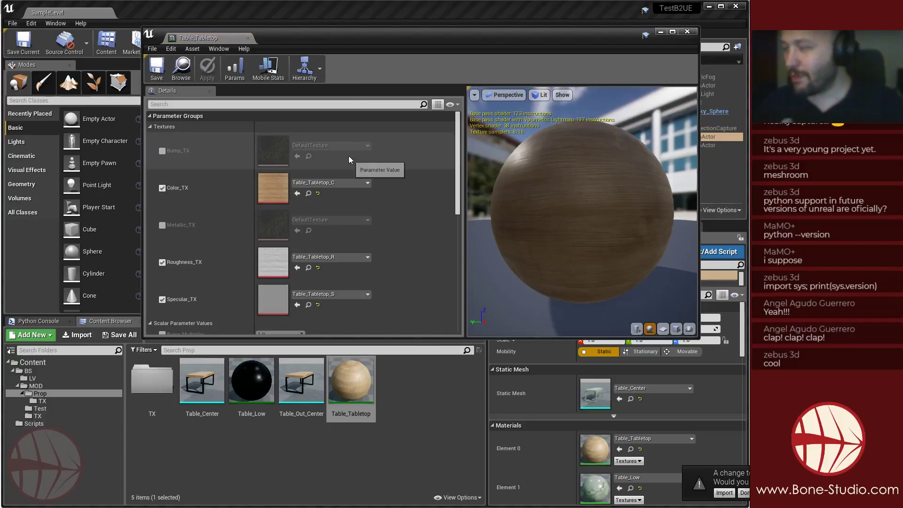
{"action": "scroll", "coordinate": [353, 148], "scroll_direction": "down", "scroll_amount": 2}
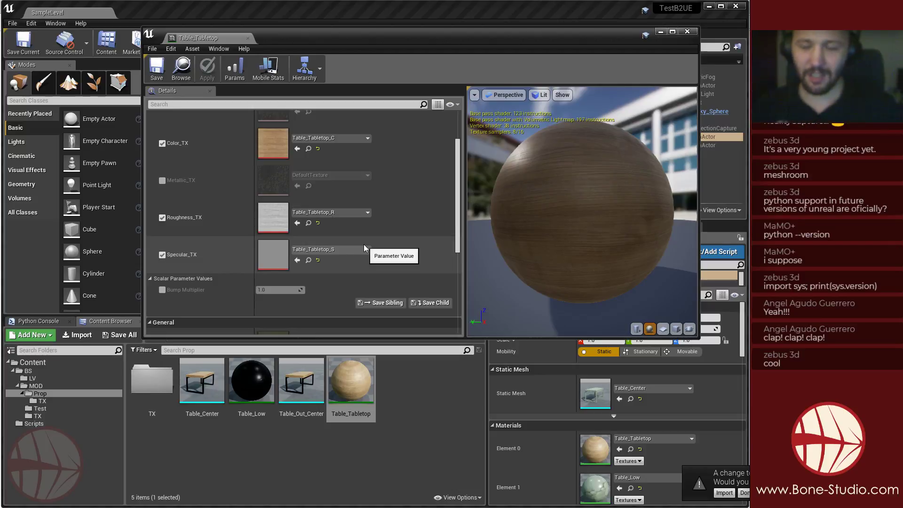
{"action": "left_click", "coordinate": [248, 38]}
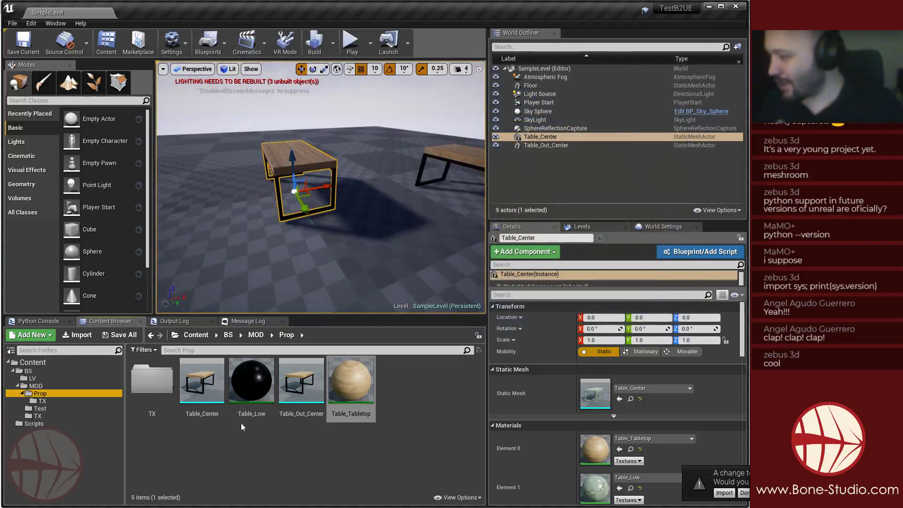
Examine the node graph and details of the MAT_PBR_Base material in the MOD folder, and close it.
{"action": "left_click", "coordinate": [60, 386]}
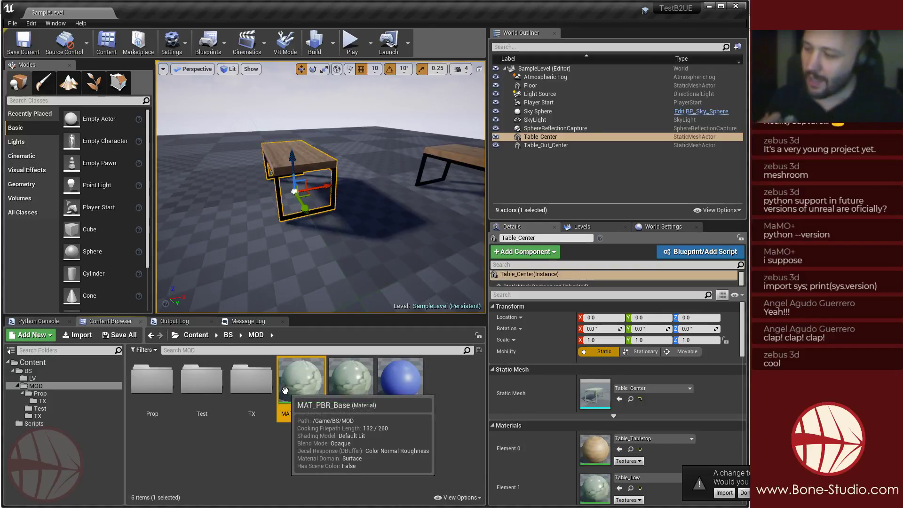
{"action": "double_click", "coordinate": [302, 382]}
{"action": "scroll", "coordinate": [398, 233], "scroll_direction": "down", "scroll_amount": 10}
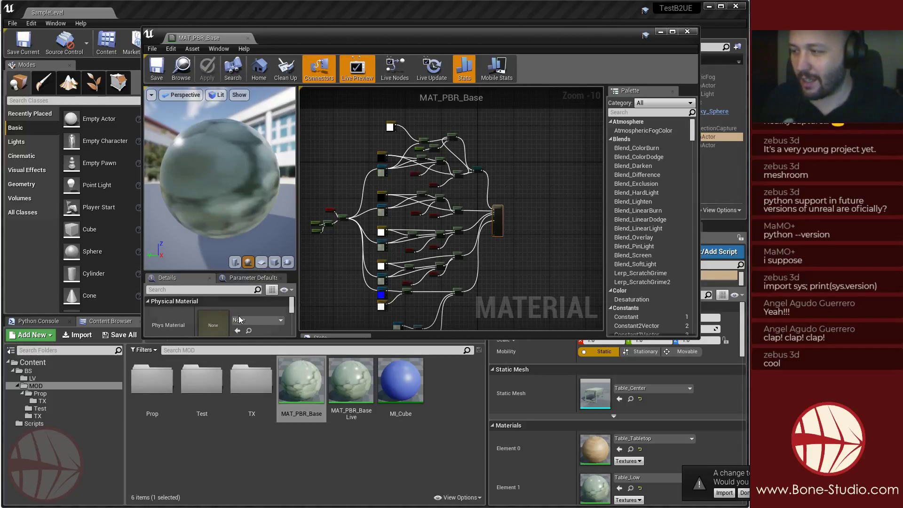
{"action": "scroll", "coordinate": [254, 314], "scroll_direction": "down", "scroll_amount": 2}
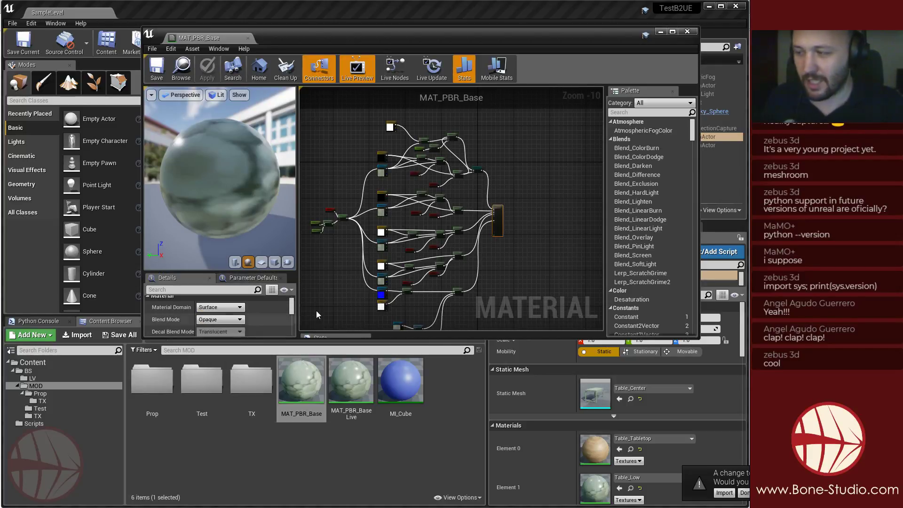
{"action": "left_click", "coordinate": [248, 39]}
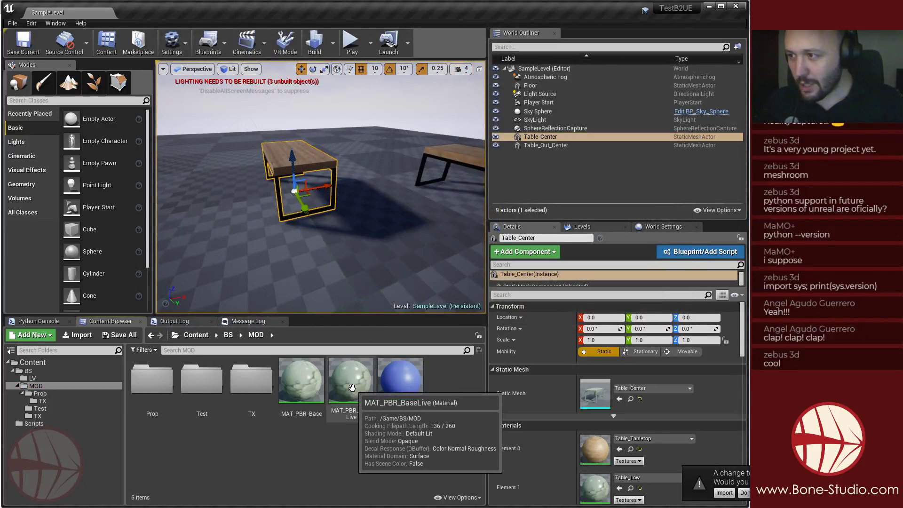
Open the MAT_PBR_BaseLive material for editing and move its Color_TX node away from the other texture nodes.
{"action": "mouse_move", "coordinate": [358, 211]}
{"action": "right_mouse_down"}
{"action": "mouse_move", "coordinate": [377, 202]}
{"action": "mouse_move", "coordinate": [372, 216]}
{"action": "mouse_move", "coordinate": [362, 190]}
{"action": "mouse_move", "coordinate": [363, 200]}
{"action": "right_mouse_up"}
{"action": "key", "text": "s"}
{"action": "key", "text": "w"}
{"action": "key", "text": "s"}
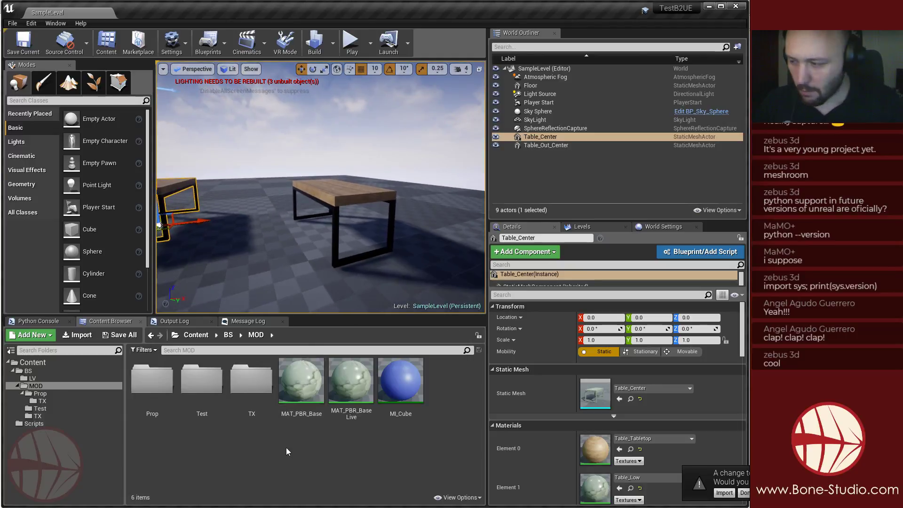
{"action": "left_click", "coordinate": [342, 390]}
{"action": "double_click", "coordinate": [342, 390]}
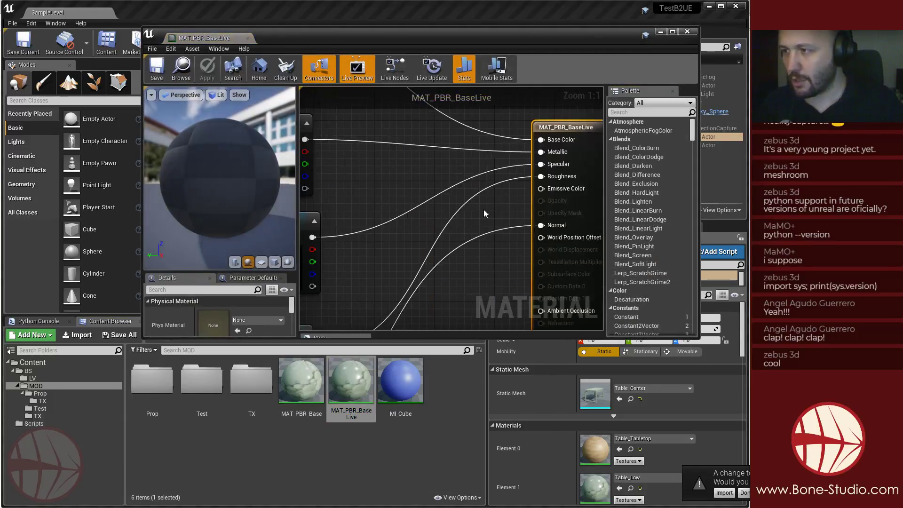
{"action": "scroll", "coordinate": [347, 187], "scroll_direction": "down", "scroll_amount": 3}
{"action": "right_click_drag", "start_coordinate": [346, 191], "coordinate": [444, 207]}
{"action": "scroll", "coordinate": [455, 170], "scroll_direction": "up", "scroll_amount": 5}
{"action": "left_click_drag", "start_coordinate": [480, 172], "coordinate": [416, 191]}
{"action": "scroll", "coordinate": [436, 239], "scroll_direction": "down", "scroll_amount": 1}
{"action": "scroll", "coordinate": [436, 239], "scroll_direction": "down", "scroll_amount": 4}
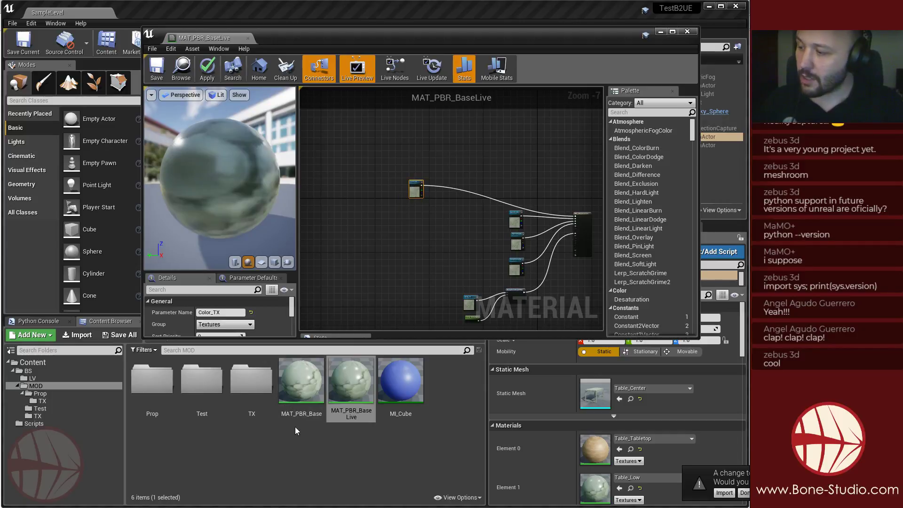
Inspect the texture and scalar parameters of the Table_Low material instance in the Prop folder, and close it.
{"action": "left_click", "coordinate": [45, 394]}
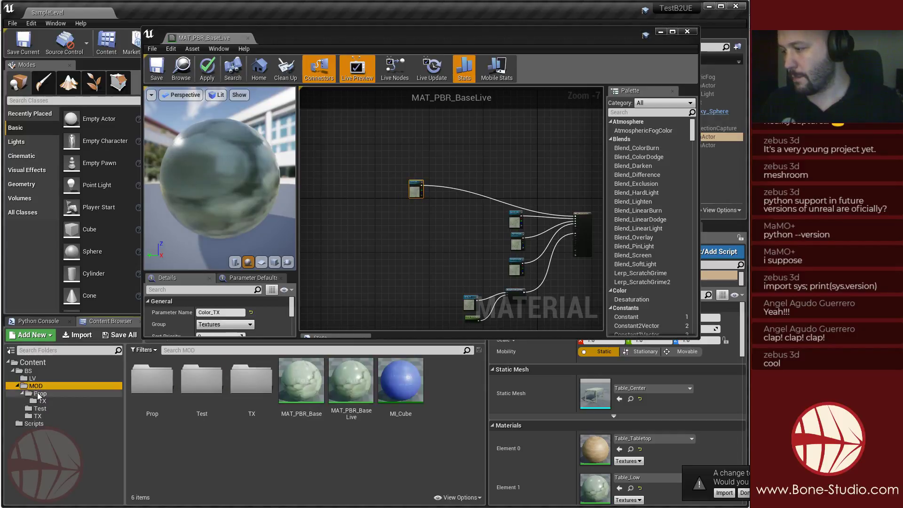
{"action": "left_click", "coordinate": [250, 394]}
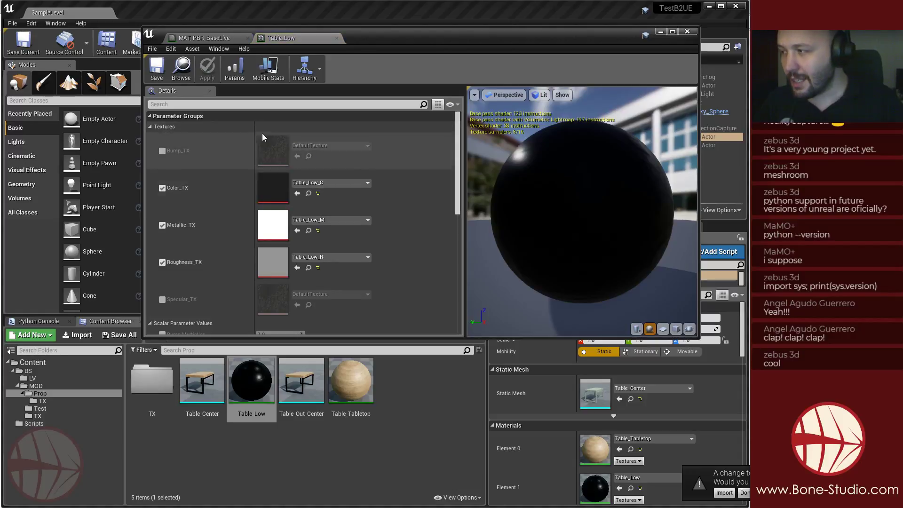
{"action": "scroll", "coordinate": [275, 224], "scroll_direction": "down", "scroll_amount": 3}
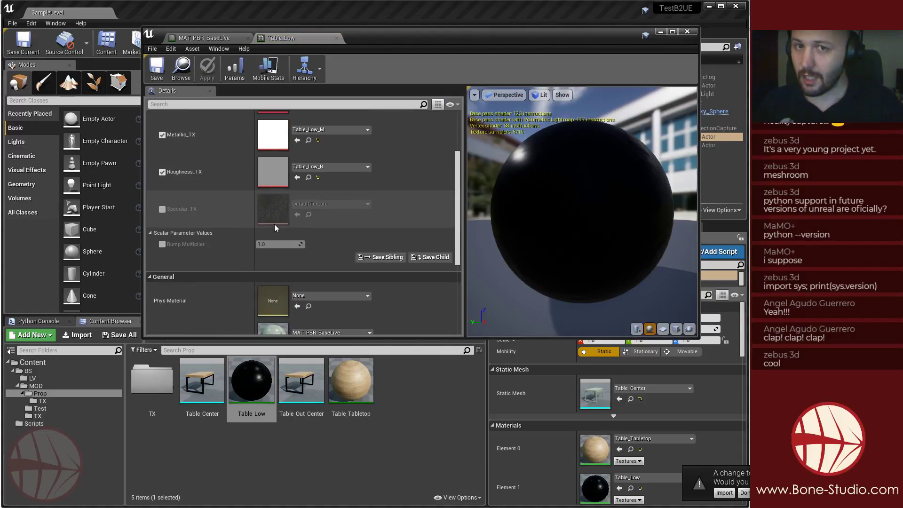
{"action": "left_click", "coordinate": [336, 38]}
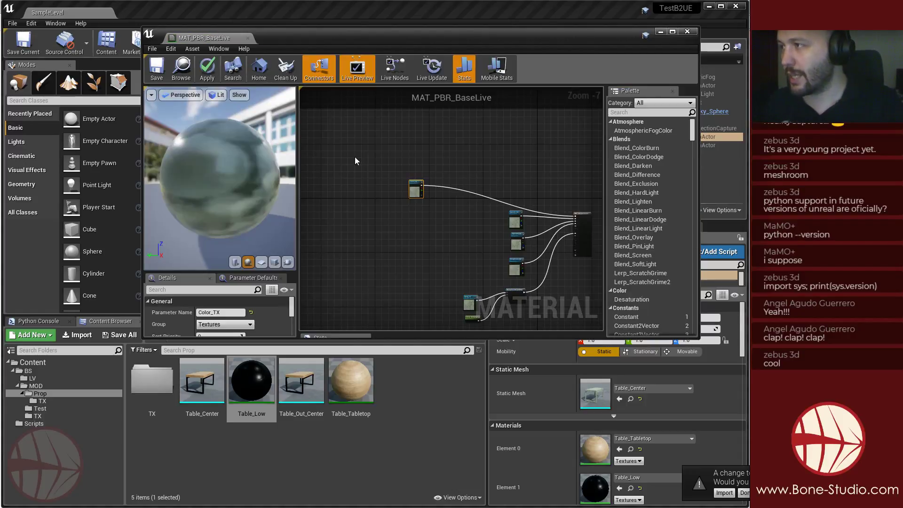
Add a vector parameter named Color_MUL above the Color_TX node in the MAT_PBR_BaseLive graph.
{"action": "scroll", "coordinate": [399, 206], "scroll_direction": "up", "scroll_amount": 6}
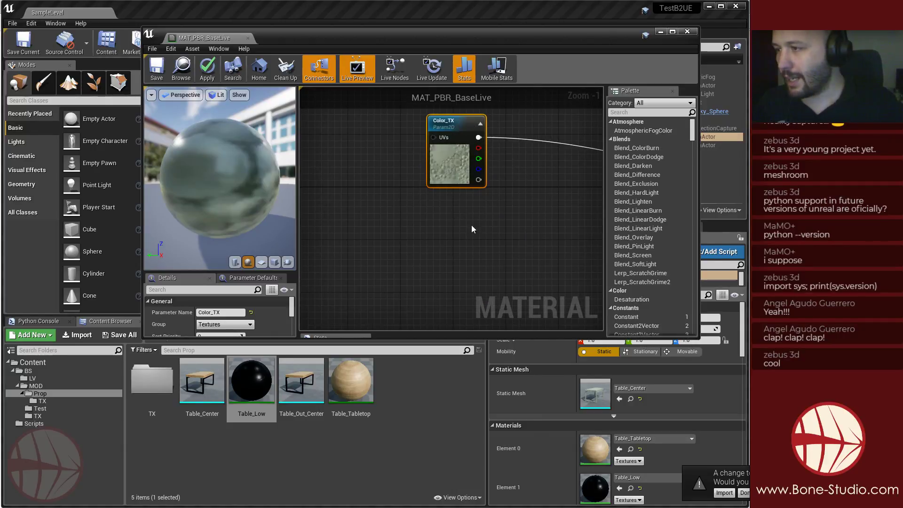
{"action": "scroll", "coordinate": [471, 225], "scroll_direction": "down", "scroll_amount": 3}
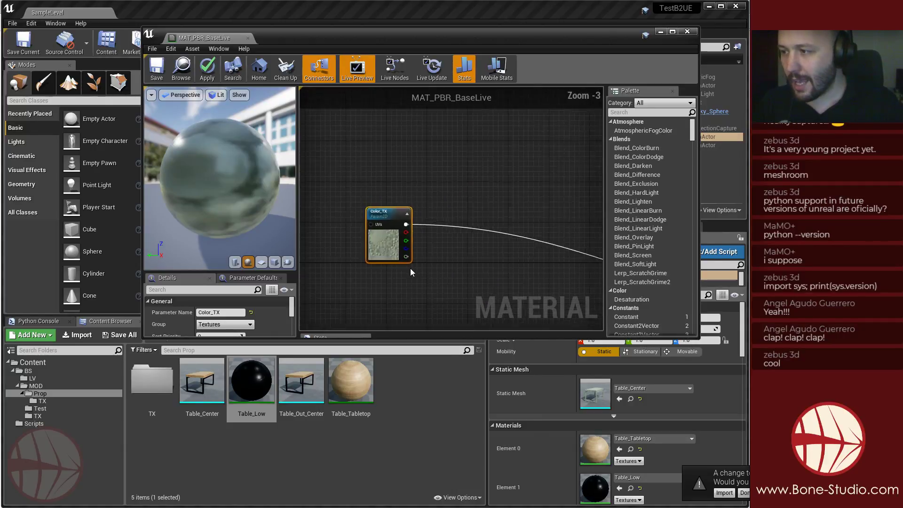
{"action": "right_click", "coordinate": [391, 171]}
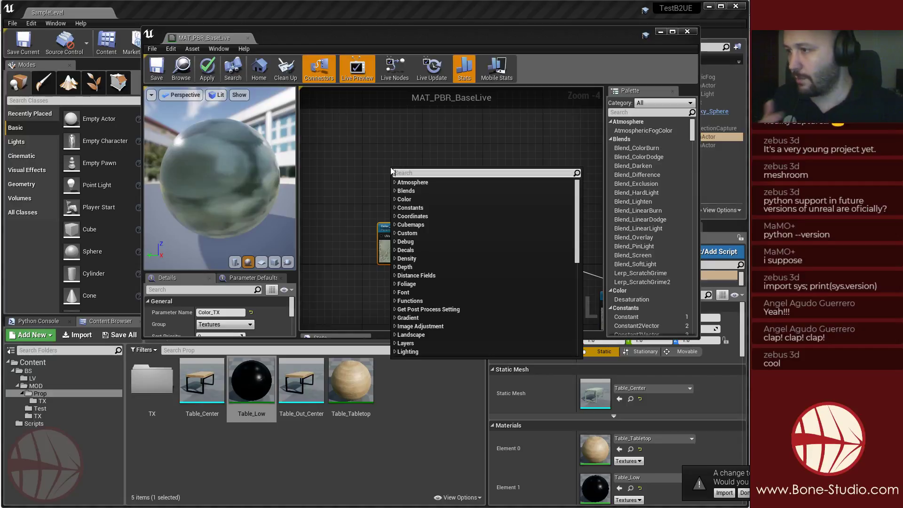
{"action": "type", "text": "color para"}
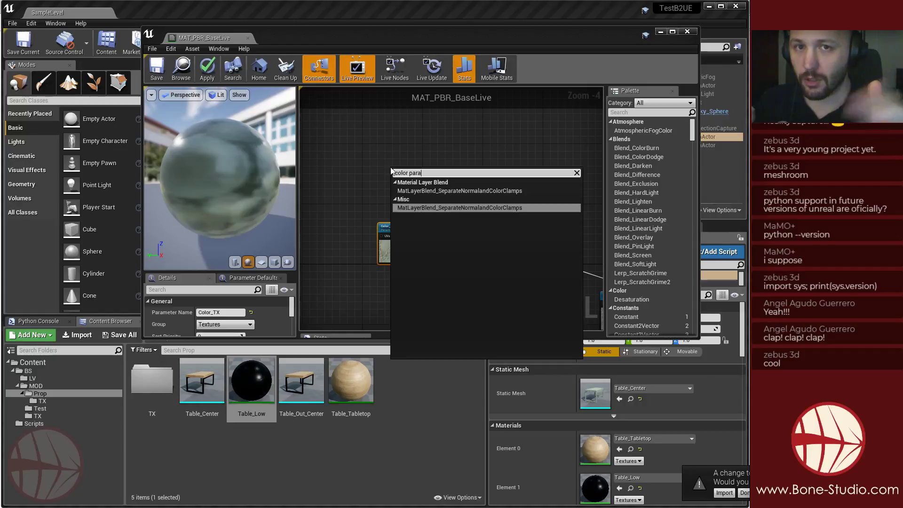
{"action": "key", "text": "ctrl+a"}
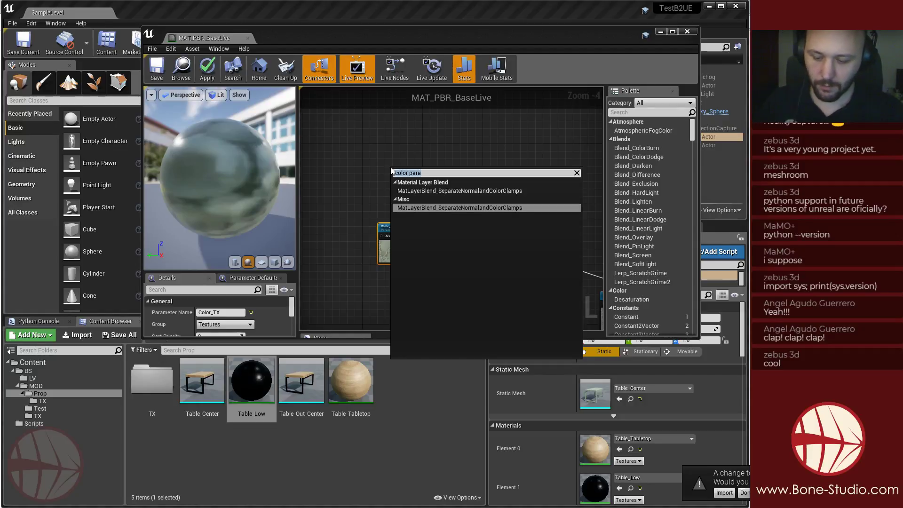
{"action": "type", "text": "vector para"}
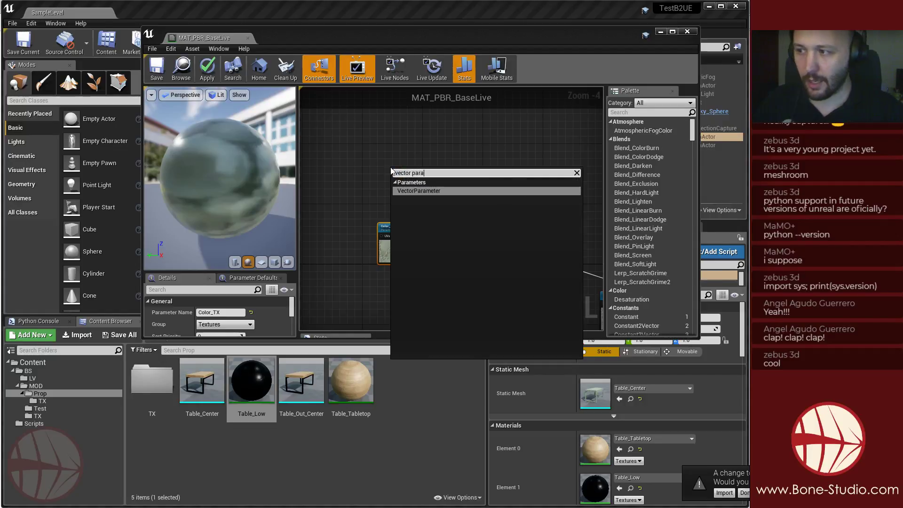
{"action": "key", "text": "Return"}
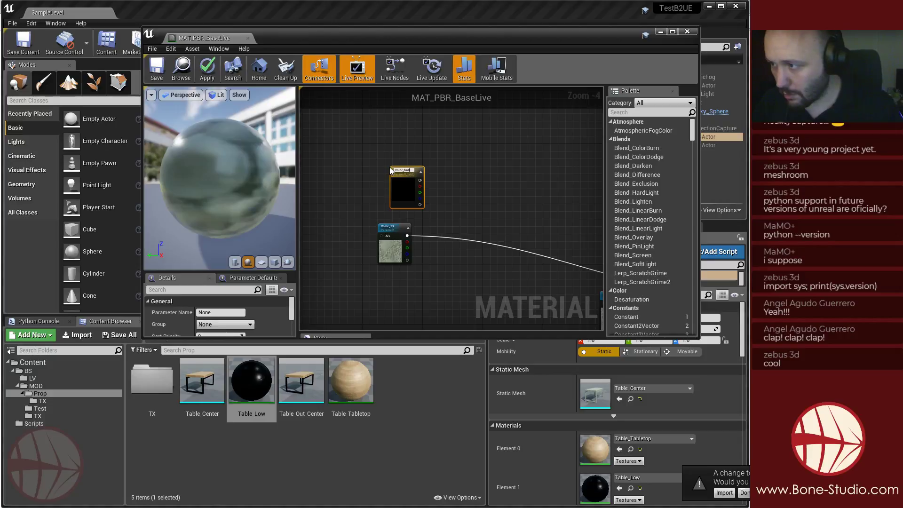
{"action": "key", "text": "Return"}
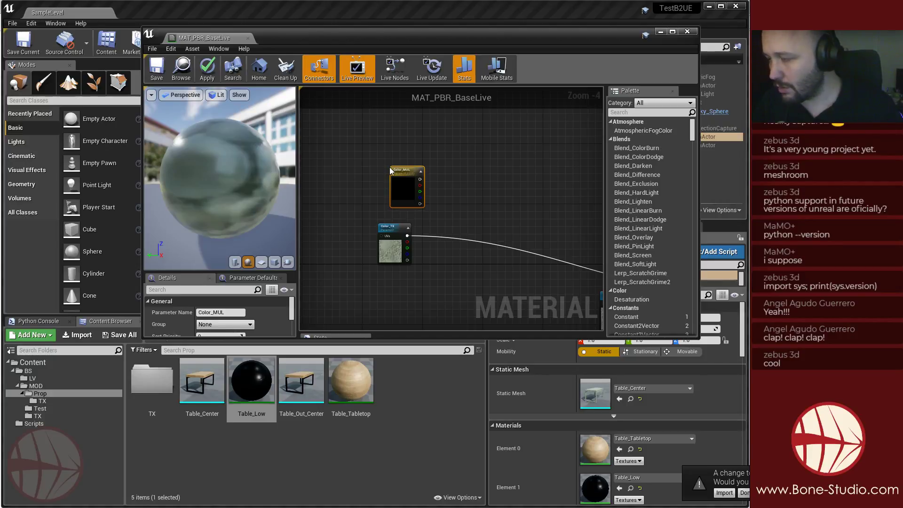
Add a Multiply node and connect Color_MUL to its A input and Color_TX to its B input.
{"action": "scroll", "coordinate": [390, 168], "scroll_direction": "up", "scroll_amount": 4}
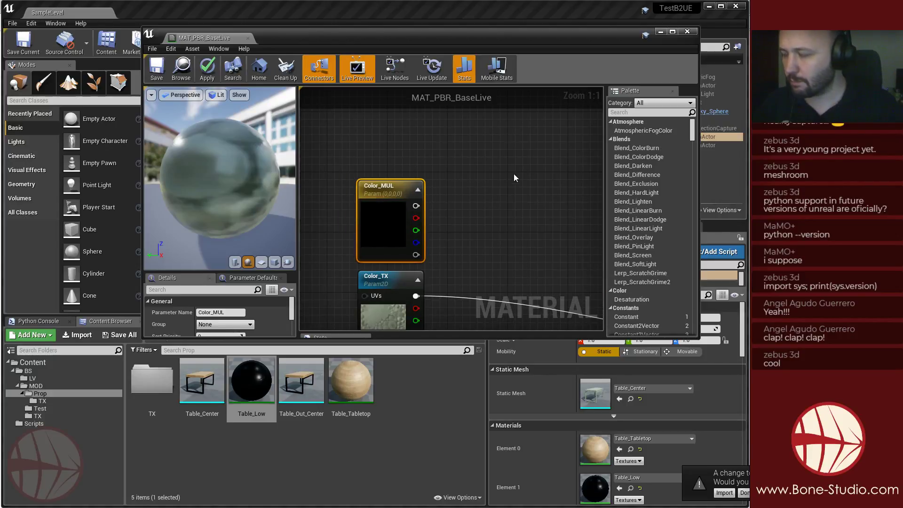
{"action": "right_click_drag", "start_coordinate": [434, 281], "coordinate": [419, 205]}
{"action": "right_click_drag", "start_coordinate": [495, 269], "coordinate": [442, 275]}
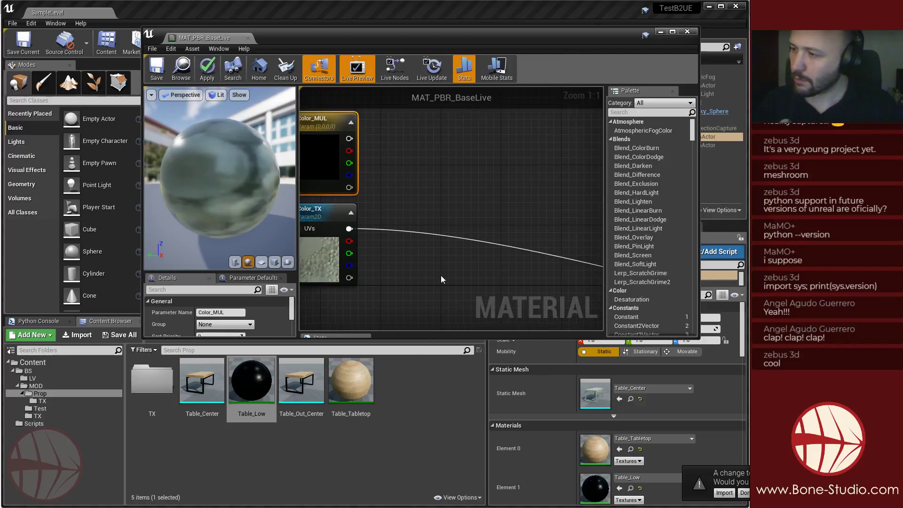
{"action": "right_click", "coordinate": [440, 175]}
{"action": "type", "text": "mul"}
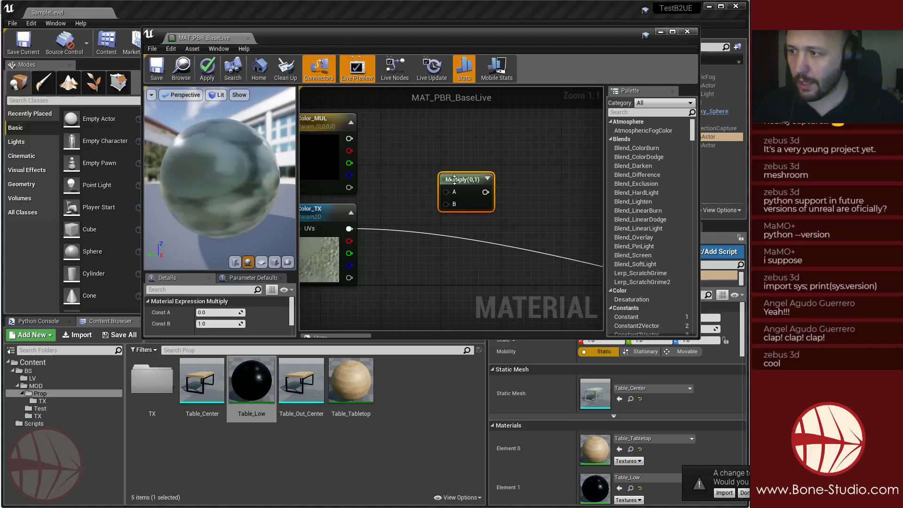
{"action": "left_click", "coordinate": [401, 206]}
{"action": "left_click_drag", "start_coordinate": [461, 181], "coordinate": [471, 181]}
{"action": "left_click_drag", "start_coordinate": [349, 138], "coordinate": [456, 192]}
{"action": "left_click_drag", "start_coordinate": [349, 228], "coordinate": [456, 204]}
Connect the Multiply output to the material's Base Color and apply the change to the tables in the level.
{"action": "scroll", "coordinate": [496, 241], "scroll_direction": "down", "scroll_amount": 7}
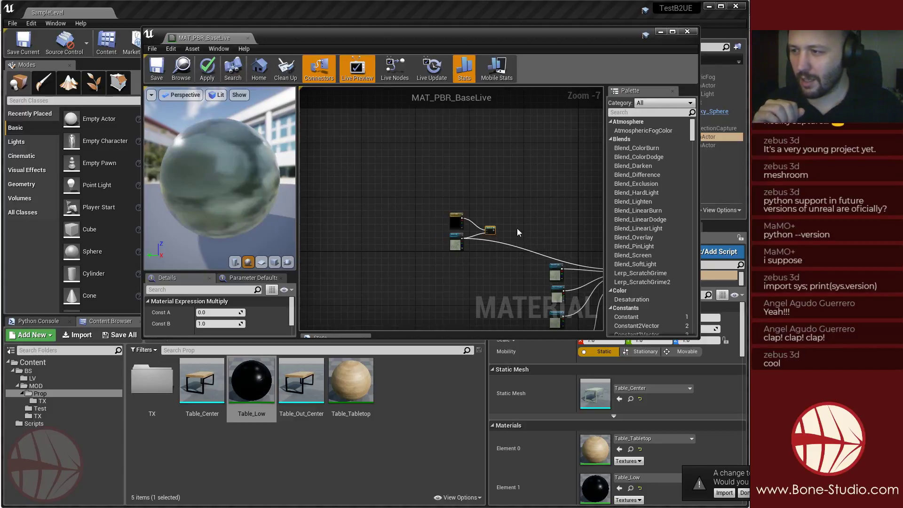
{"action": "right_click_drag", "start_coordinate": [518, 227], "coordinate": [406, 149]}
{"action": "scroll", "coordinate": [379, 179], "scroll_direction": "up", "scroll_amount": 3}
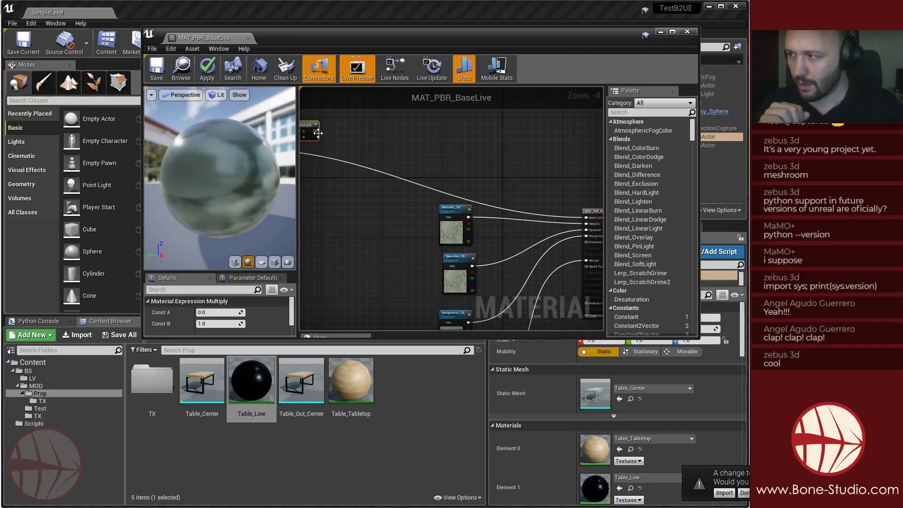
{"action": "left_click_drag", "start_coordinate": [309, 132], "coordinate": [499, 218]}
{"action": "left_click_drag", "start_coordinate": [263, 38], "coordinate": [571, 91]}
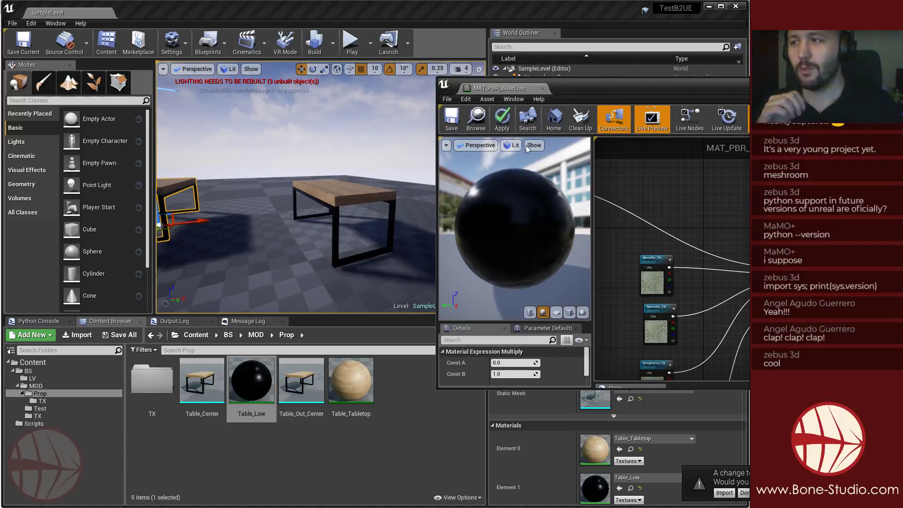
{"action": "left_click", "coordinate": [502, 120]}
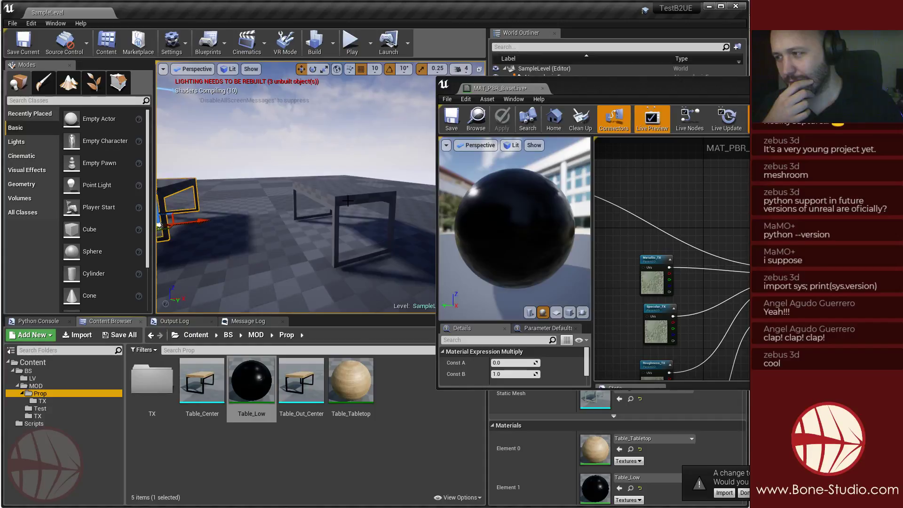
{"action": "right_click_drag", "start_coordinate": [352, 205], "coordinate": [247, 249]}
{"action": "key", "text": "w"}
{"action": "key", "text": "s"}
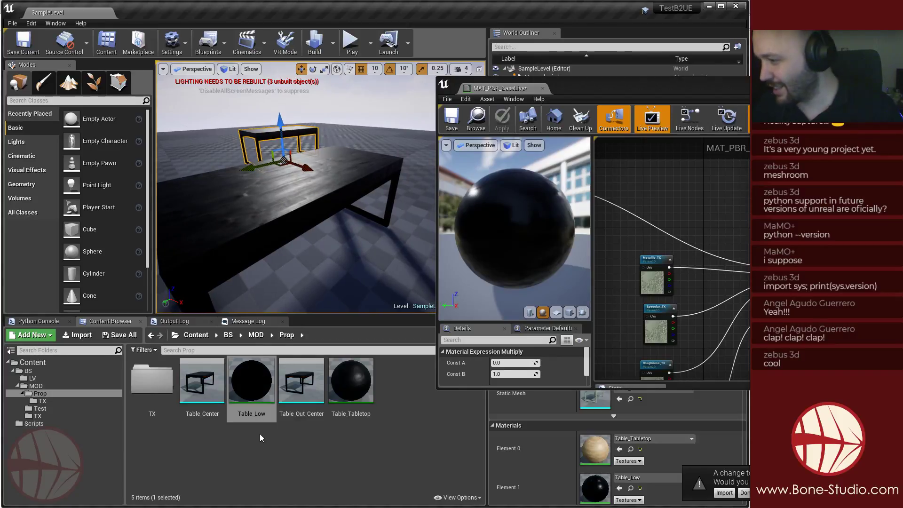
Open the Table_Tabletop material instance and override its Color_MUL parameter with white by raising its value to 1.0.
{"action": "left_click", "coordinate": [261, 436]}
{"action": "double_click", "coordinate": [335, 379]}
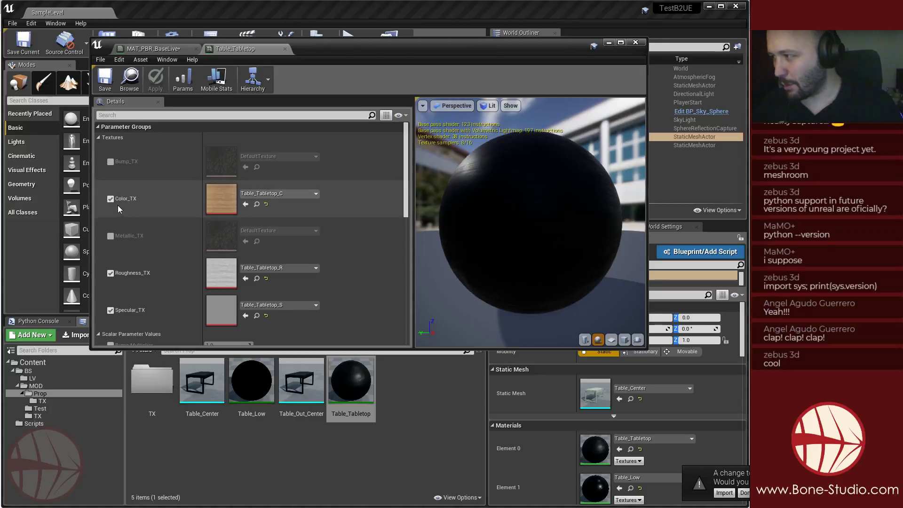
{"action": "scroll", "coordinate": [168, 212], "scroll_direction": "down", "scroll_amount": 5}
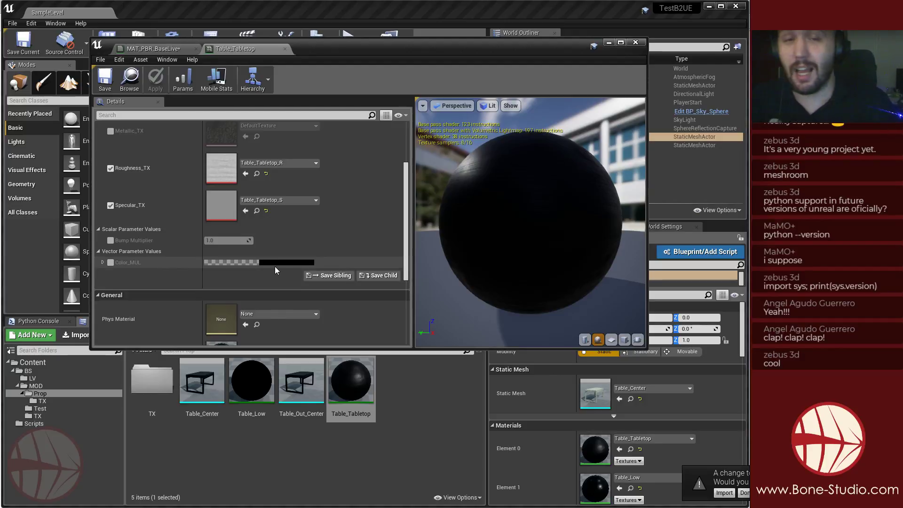
{"action": "left_click", "coordinate": [311, 262]}
{"action": "left_click_drag", "start_coordinate": [448, 430], "coordinate": [511, 430]}
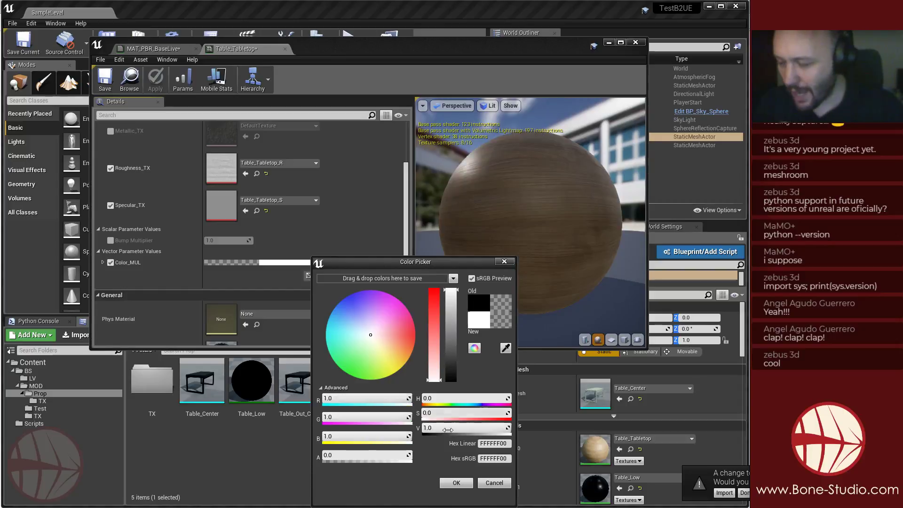
Tint the tabletop's Color_MUL pale blue, with hue about 192.5, saturation about 0.29 and value 1.0, and accept the color.
{"action": "left_click_drag", "start_coordinate": [386, 262], "coordinate": [146, 111]}
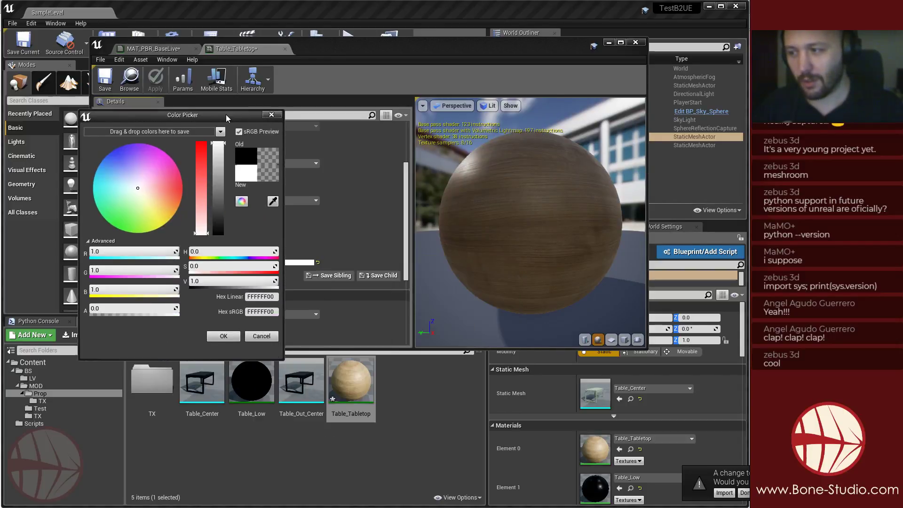
{"action": "left_click_drag", "start_coordinate": [199, 162], "coordinate": [199, 181]}
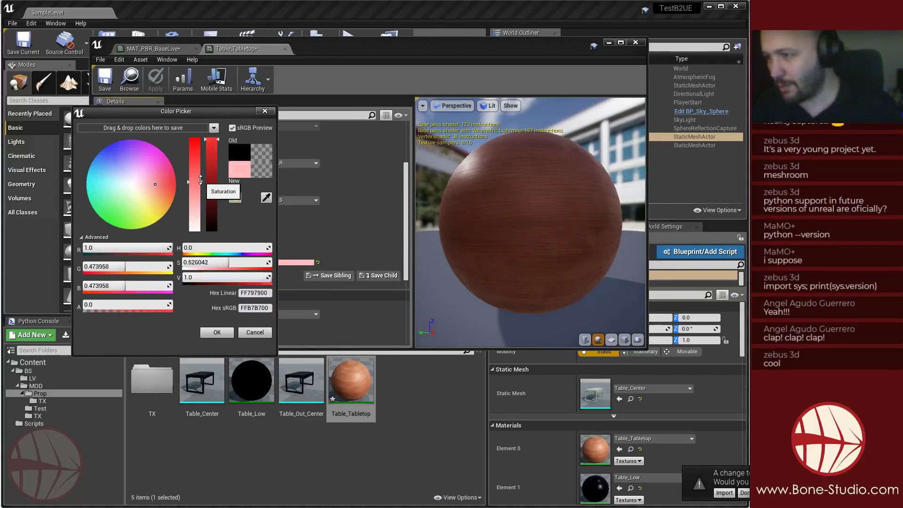
{"action": "left_click_drag", "start_coordinate": [531, 198], "coordinate": [531, 254]}
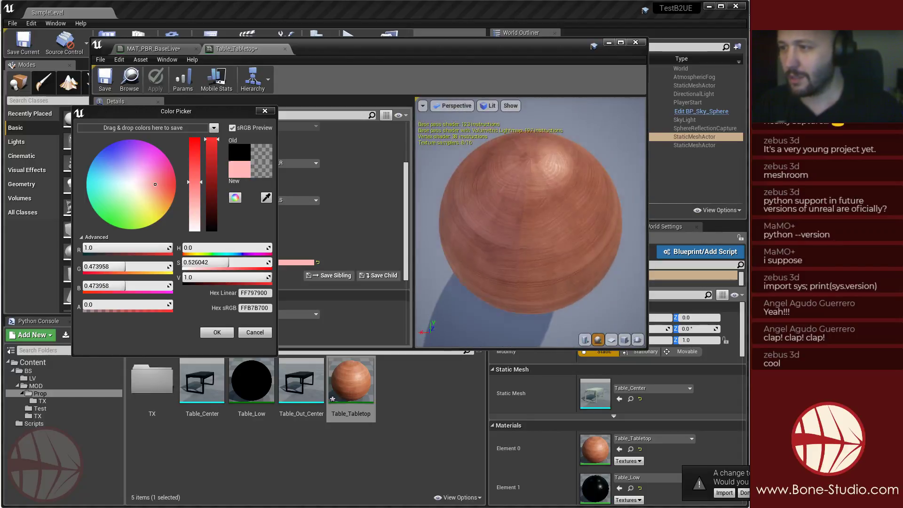
{"action": "left_click_drag", "start_coordinate": [600, 162], "coordinate": [608, 161]}
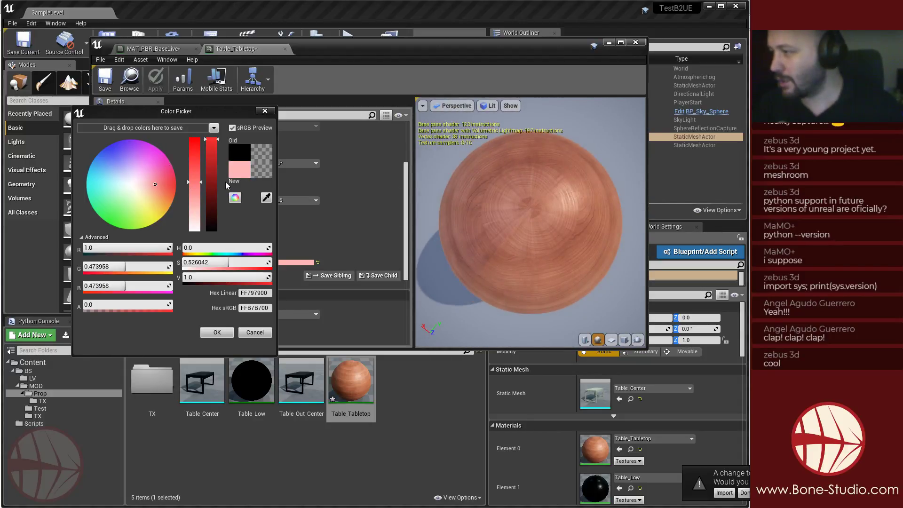
{"action": "left_click_drag", "start_coordinate": [156, 188], "coordinate": [118, 181]}
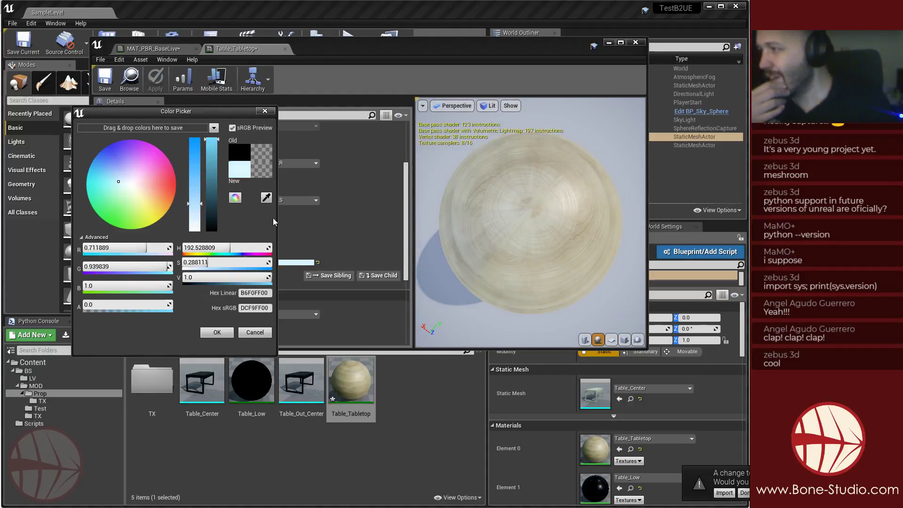
{"action": "left_click", "coordinate": [212, 334]}
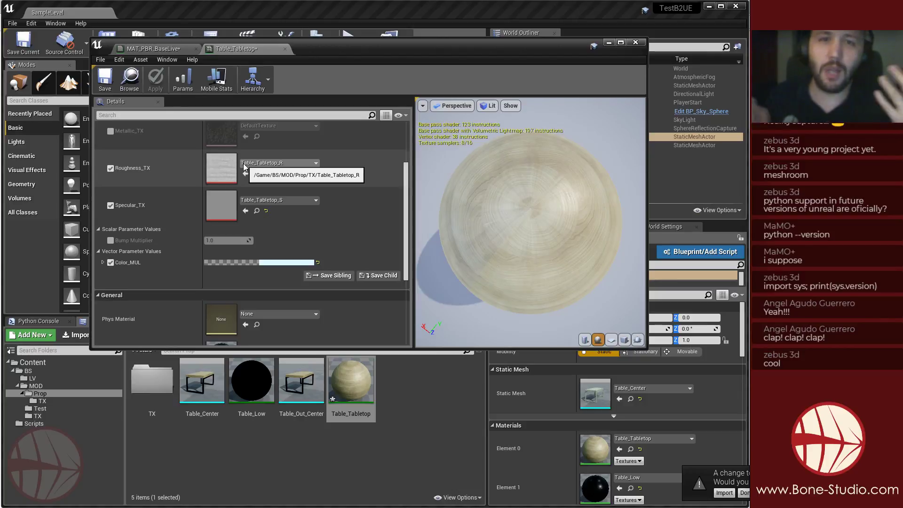
Return to the MAT_PBR_BaseLive graph and add a StaticSwitch node below and right of the Multiply node.
{"action": "left_click", "coordinate": [155, 49]}
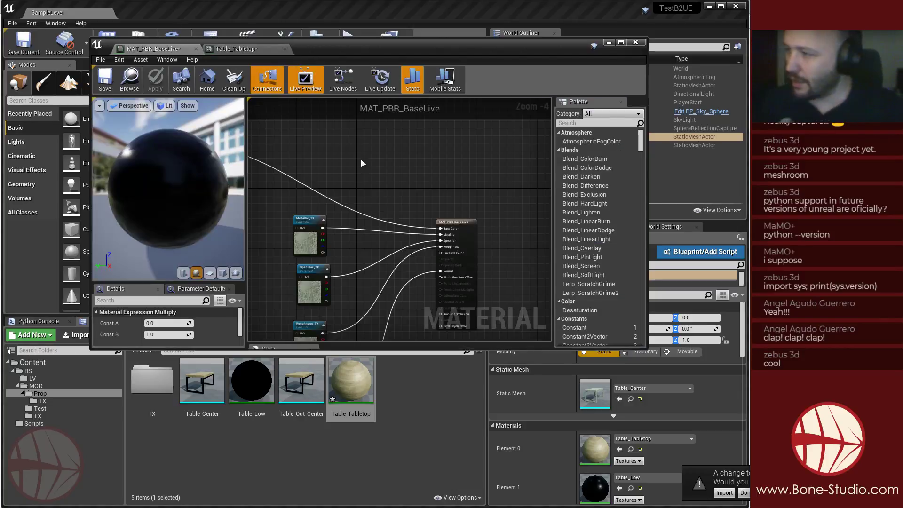
{"action": "right_click_drag", "start_coordinate": [483, 182], "coordinate": [431, 218]}
{"action": "right_click", "coordinate": [411, 173]}
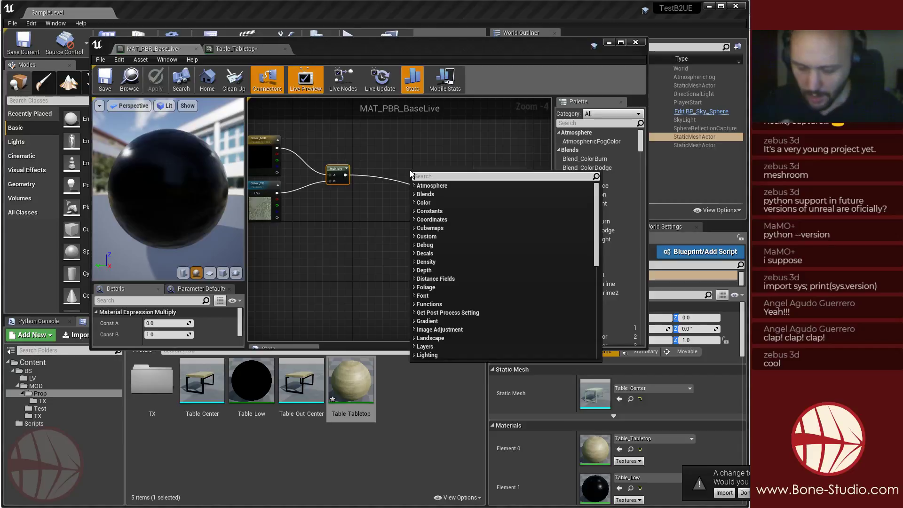
{"action": "type", "text": "static"}
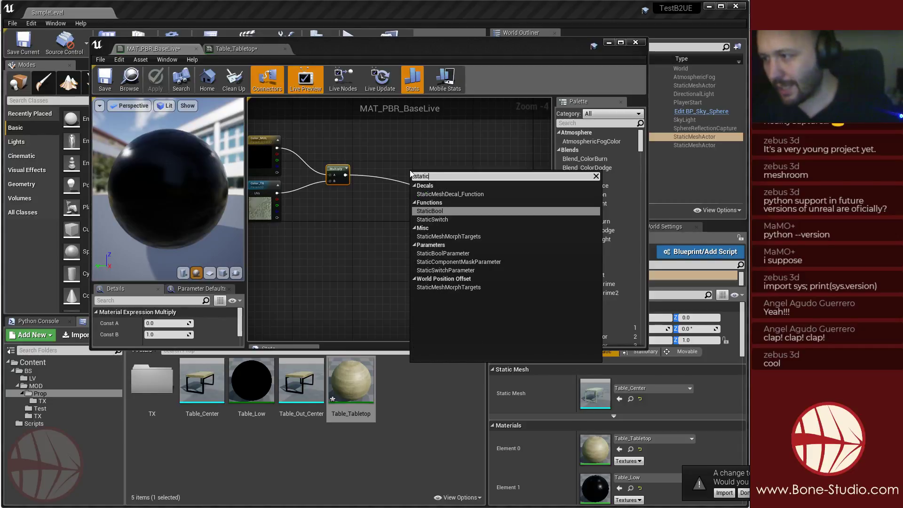
{"action": "key", "text": "Down"}
{"action": "key", "text": "Return"}
{"action": "scroll", "coordinate": [400, 193], "scroll_direction": "up", "scroll_amount": 3}
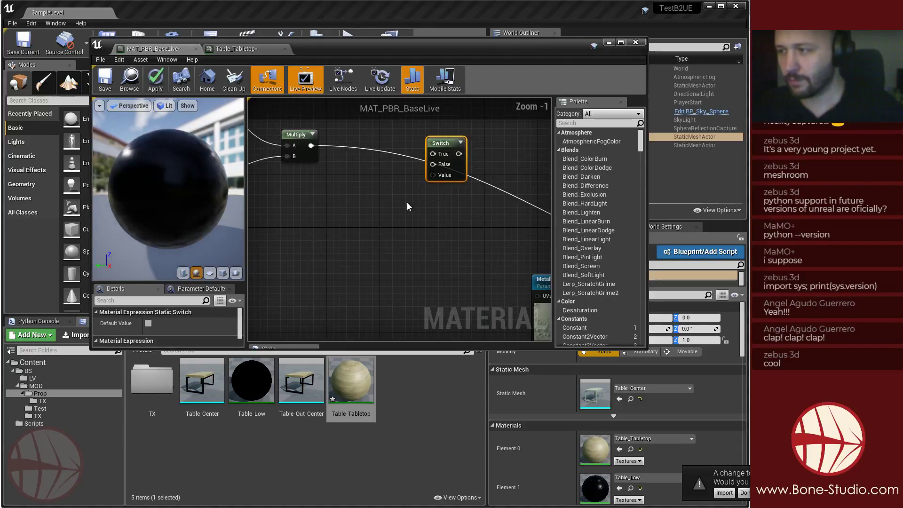
{"action": "left_click_drag", "start_coordinate": [465, 184], "coordinate": [415, 239]}
{"action": "right_click_drag", "start_coordinate": [415, 238], "coordinate": [406, 212]}
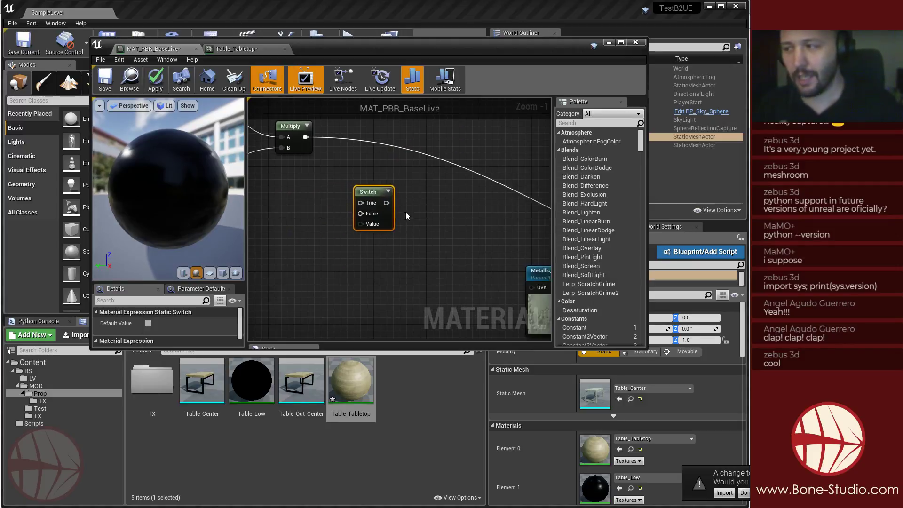
Connect the Multiply output to the Switch node's True input and Color_TX to its False input.
{"action": "right_click_drag", "start_coordinate": [319, 203], "coordinate": [397, 197]}
{"action": "scroll", "coordinate": [398, 199], "scroll_direction": "down", "scroll_amount": 2}
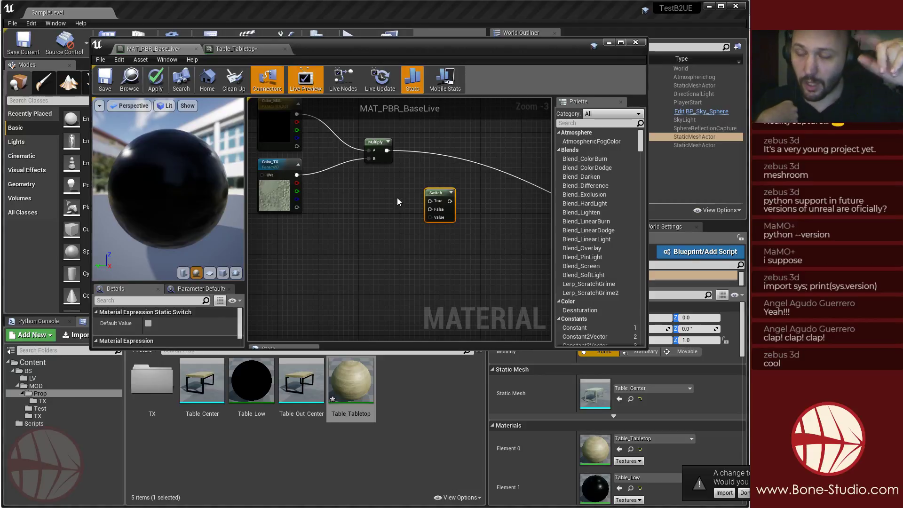
{"action": "right_click_drag", "start_coordinate": [397, 198], "coordinate": [372, 252]}
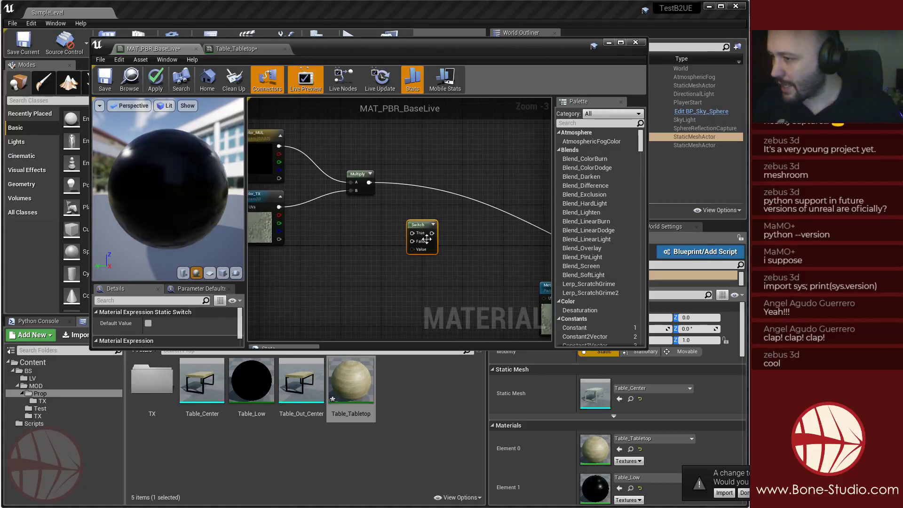
{"action": "left_click_drag", "start_coordinate": [417, 224], "coordinate": [437, 214]}
{"action": "left_click_drag", "start_coordinate": [369, 182], "coordinate": [432, 223]}
{"action": "left_click_drag", "start_coordinate": [279, 207], "coordinate": [432, 231]}
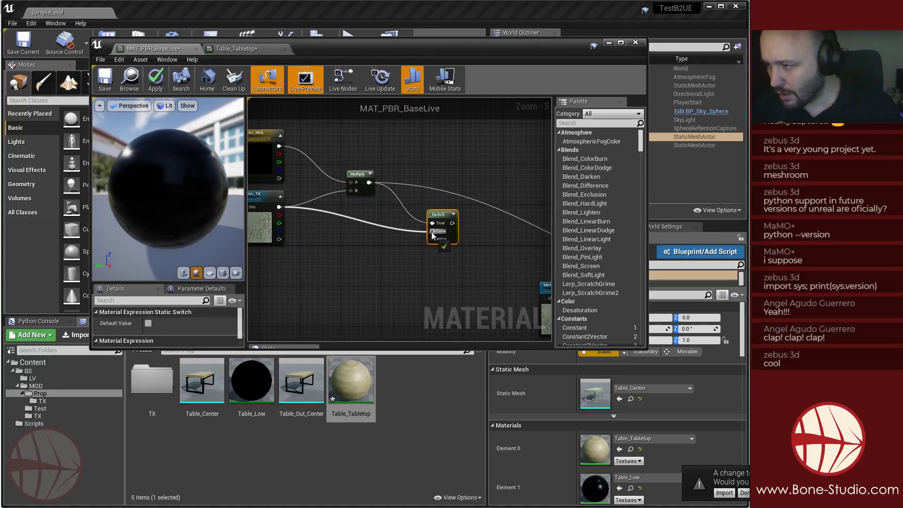
Promote the Switch node's Value input to a parameter named Enable_Color and place it below the Multiply node.
{"action": "right_click", "coordinate": [372, 267]}
{"action": "left_click", "coordinate": [391, 250]}
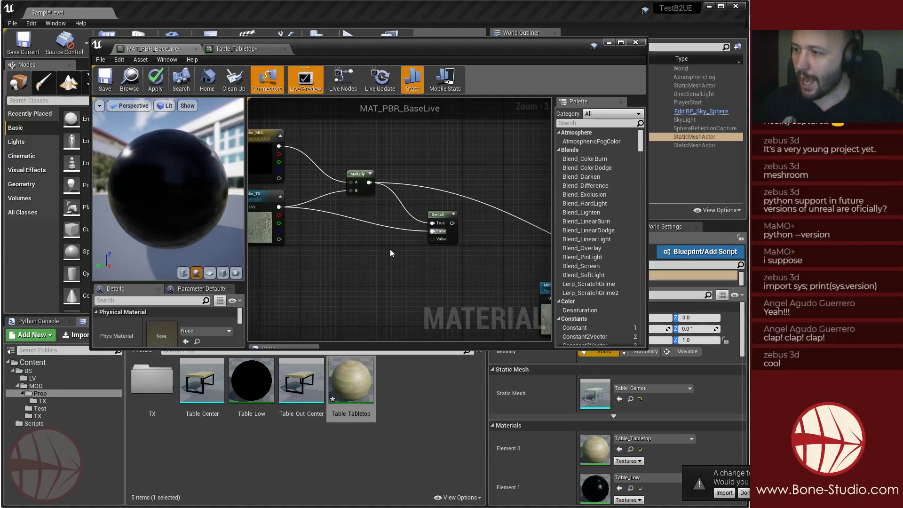
{"action": "right_click", "coordinate": [433, 239]}
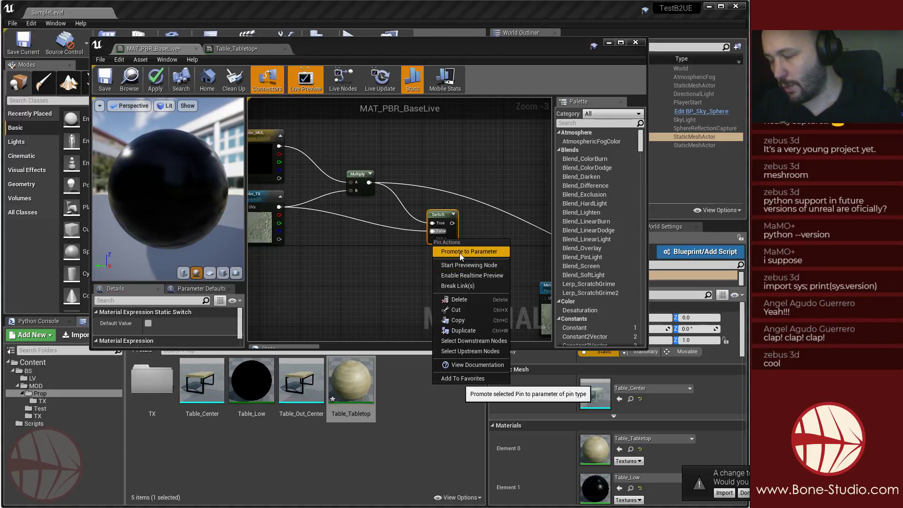
{"action": "left_click", "coordinate": [473, 251]}
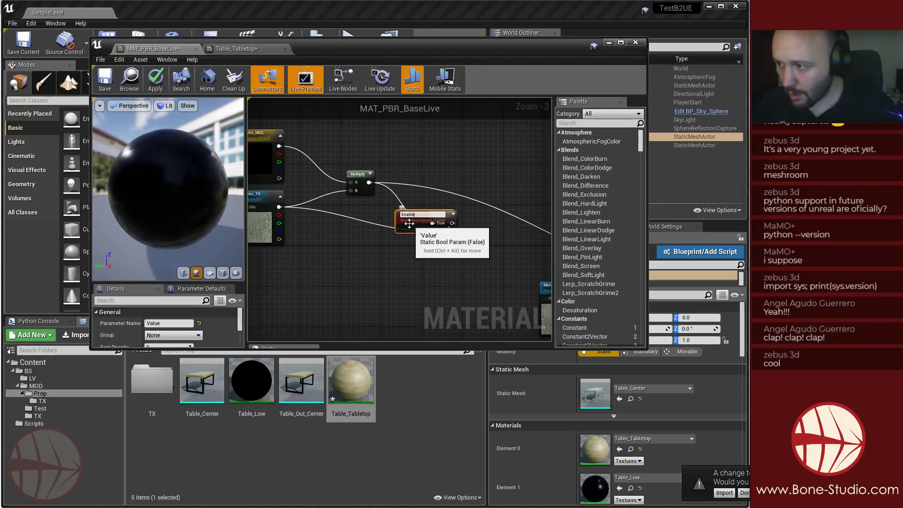
{"action": "type", "text": "Enable_Color"}
{"action": "key", "text": "Return"}
{"action": "left_click_drag", "start_coordinate": [409, 223], "coordinate": [323, 279]}
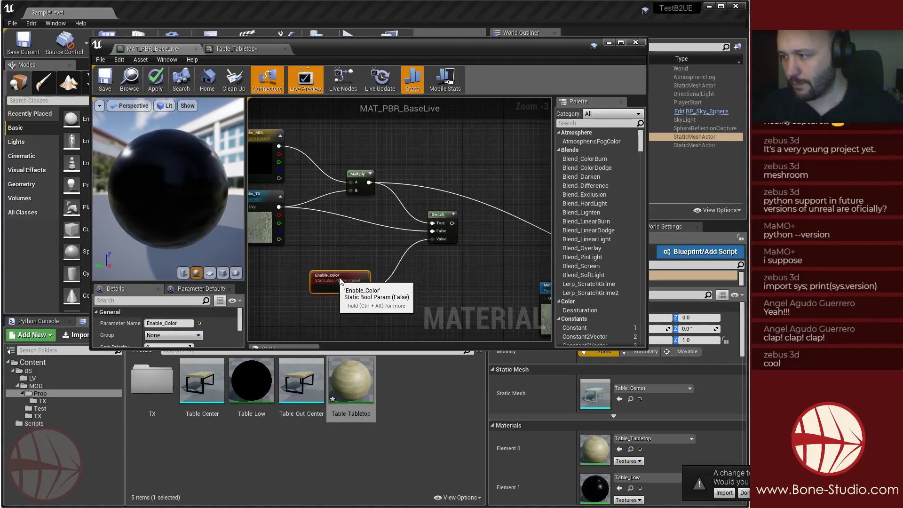
Enlarge the Details area and examine the parameter settings of Enable_Color, Color_TX and Color_MUL.
{"action": "scroll", "coordinate": [188, 325], "scroll_direction": "down", "scroll_amount": 3}
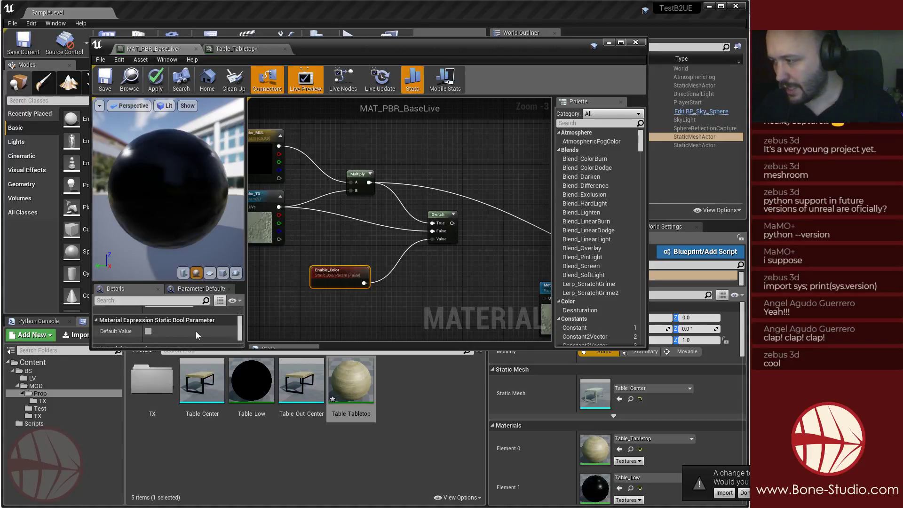
{"action": "left_click_drag", "start_coordinate": [190, 284], "coordinate": [188, 142]}
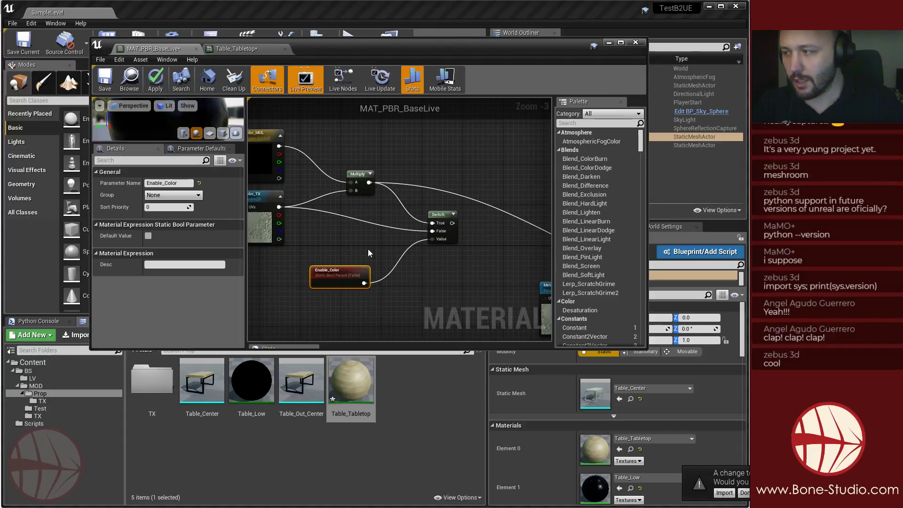
{"action": "right_click_drag", "start_coordinate": [289, 239], "coordinate": [338, 236]}
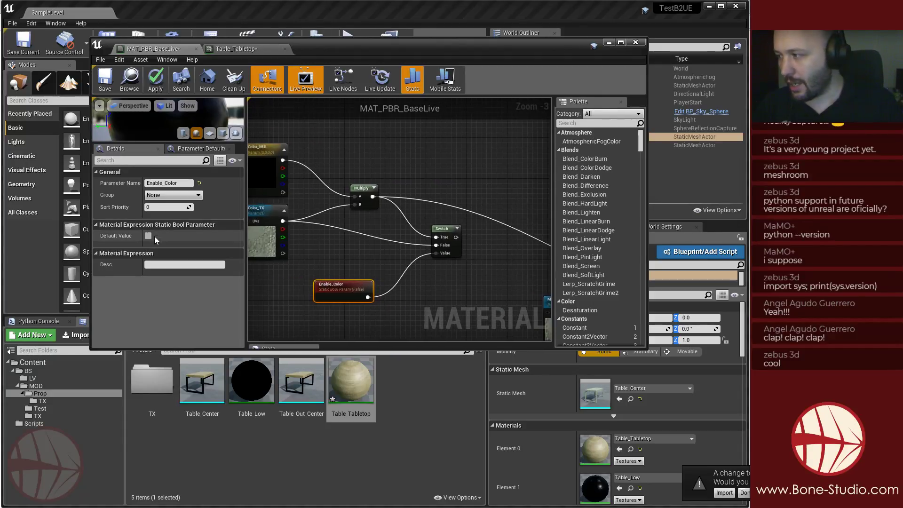
{"action": "left_click", "coordinate": [276, 252]}
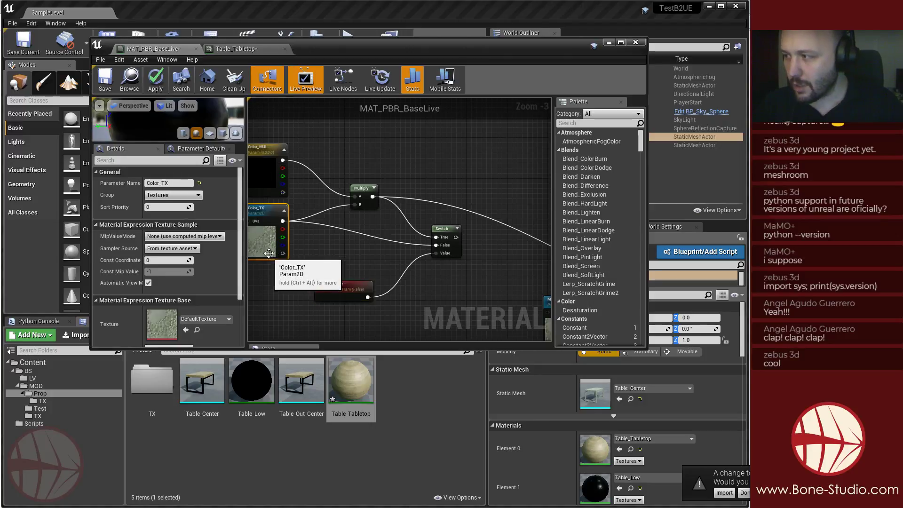
{"action": "left_click", "coordinate": [264, 162]}
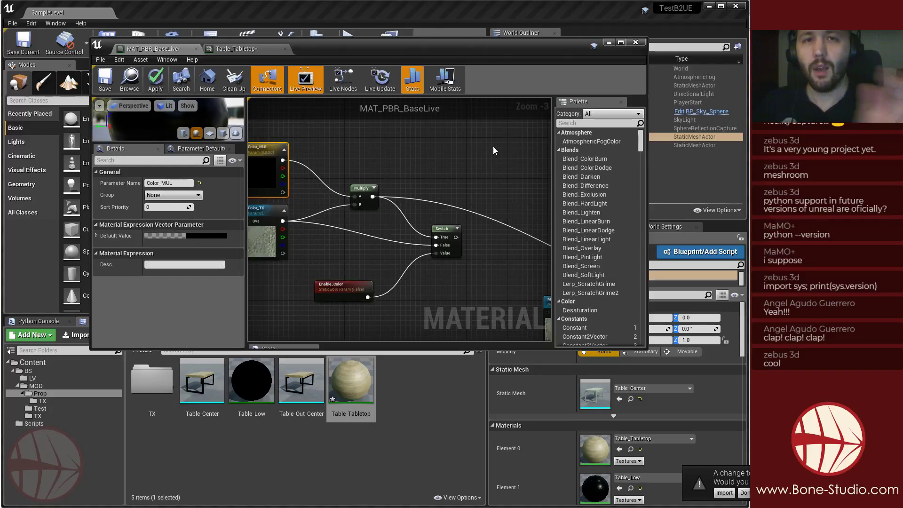
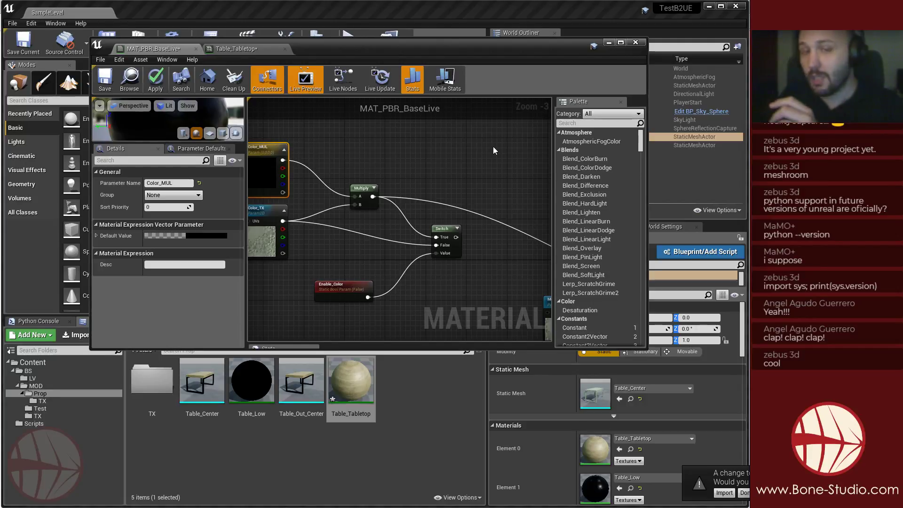
Add a second StaticSwitch node, connecting the first Switch's output to its False input and Color_MUL to its True input.
{"action": "right_click_drag", "start_coordinate": [501, 188], "coordinate": [438, 155]}
{"action": "left_click", "coordinate": [432, 192]}
{"action": "right_click", "coordinate": [449, 183]}
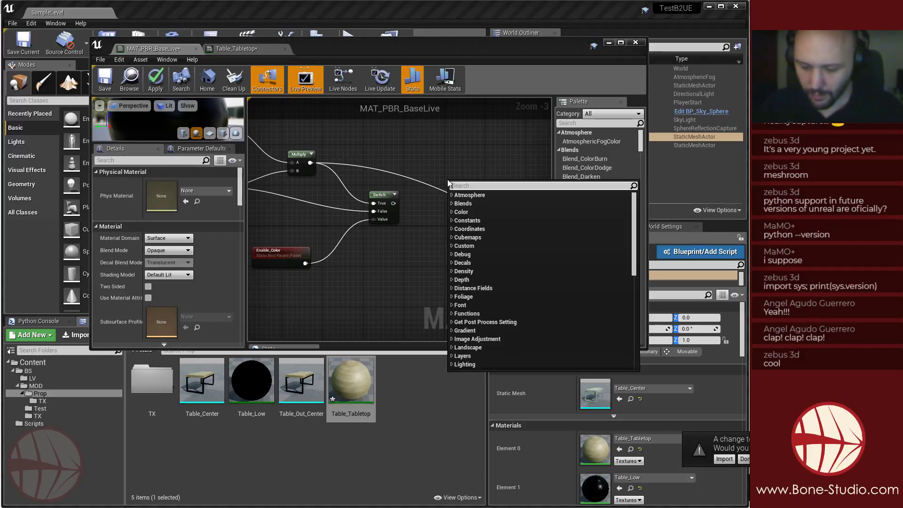
{"action": "type", "text": "switch"}
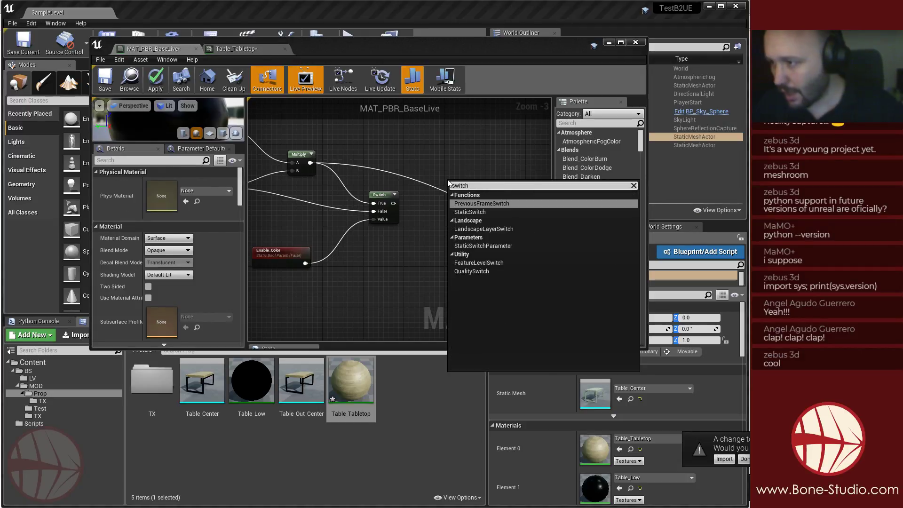
{"action": "left_click", "coordinate": [470, 211]}
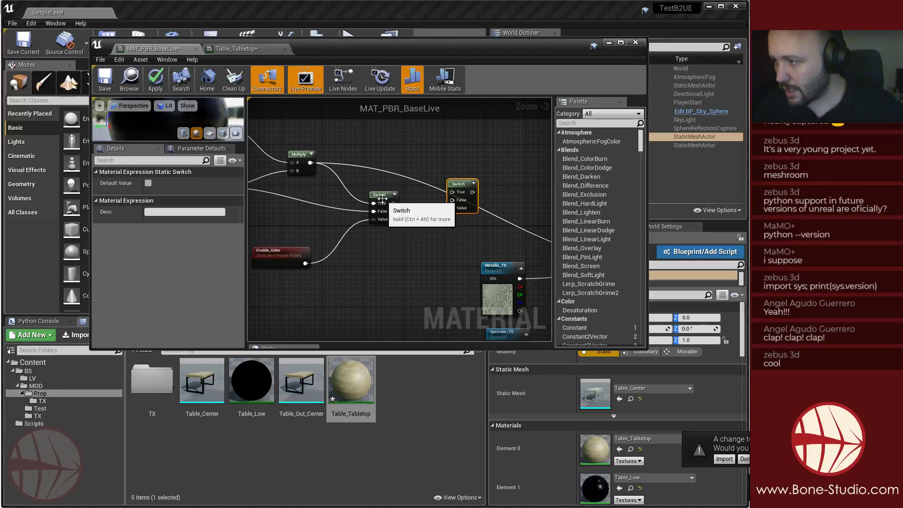
{"action": "left_click_drag", "start_coordinate": [394, 204], "coordinate": [456, 200]}
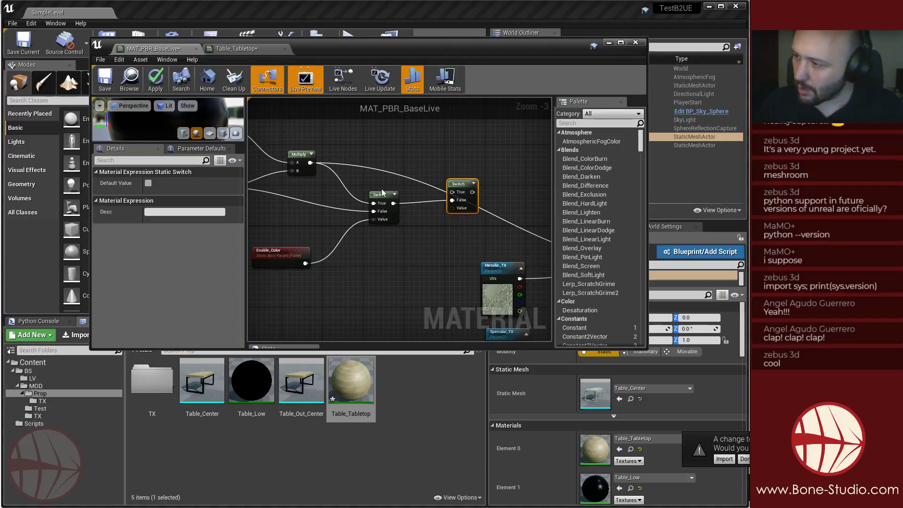
{"action": "right_click_drag", "start_coordinate": [278, 154], "coordinate": [317, 179]}
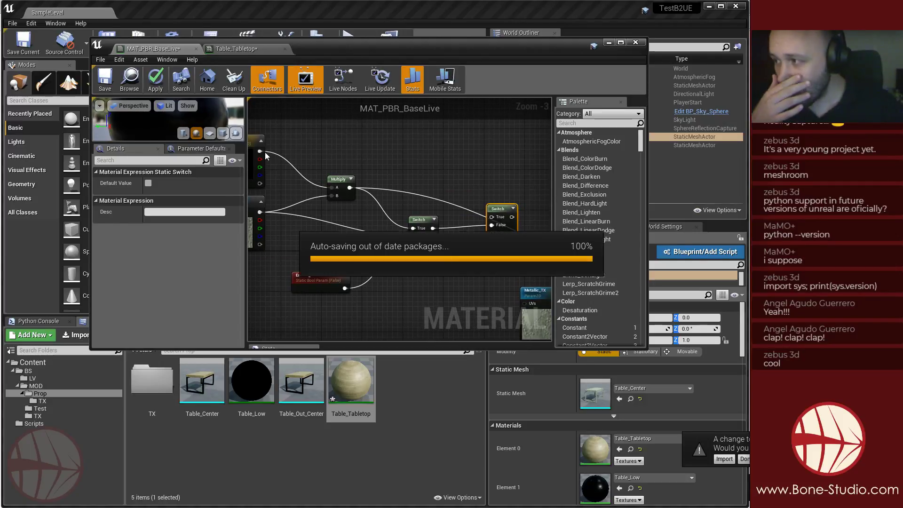
{"action": "left_click_drag", "start_coordinate": [260, 151], "coordinate": [503, 218]}
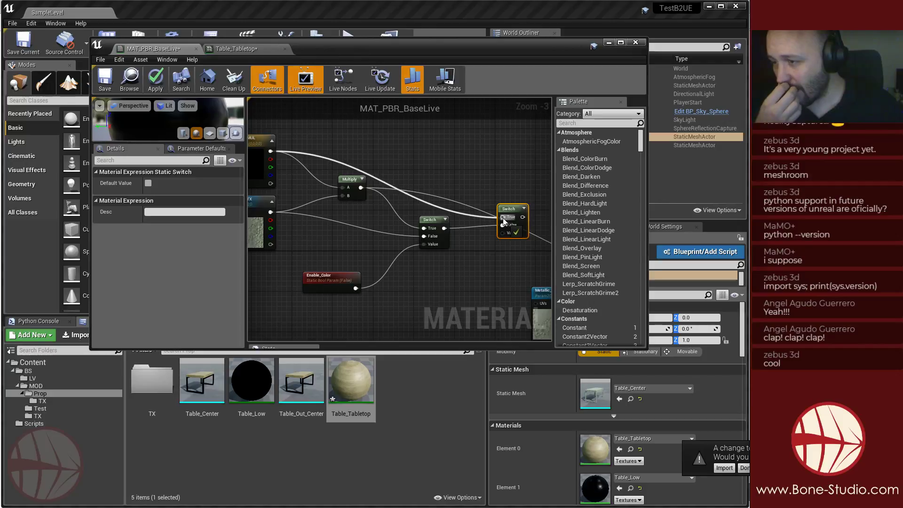
Rename the Enable_Color static bool parameter as Multiply_Color.
{"action": "right_click_drag", "start_coordinate": [485, 269], "coordinate": [440, 233]}
{"action": "left_click", "coordinate": [303, 247]}
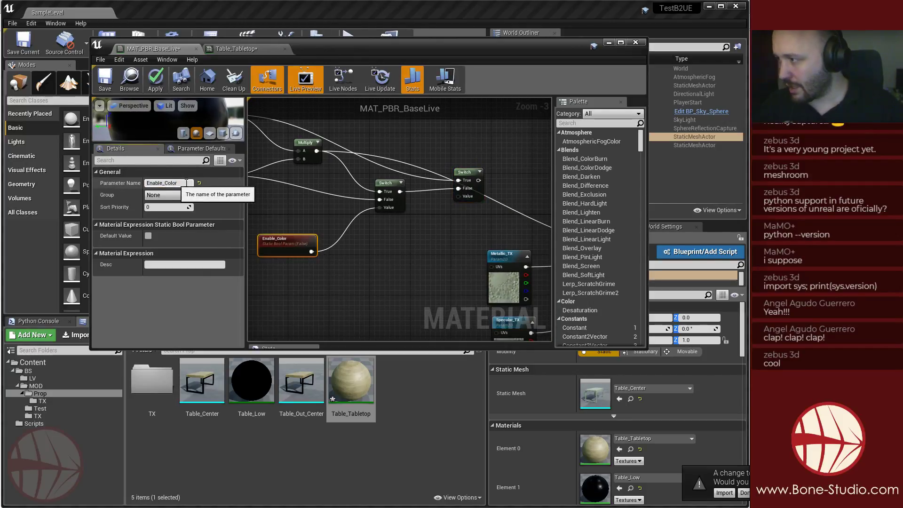
{"action": "left_click", "coordinate": [164, 183]}
{"action": "key", "text": "ctrl+a"}
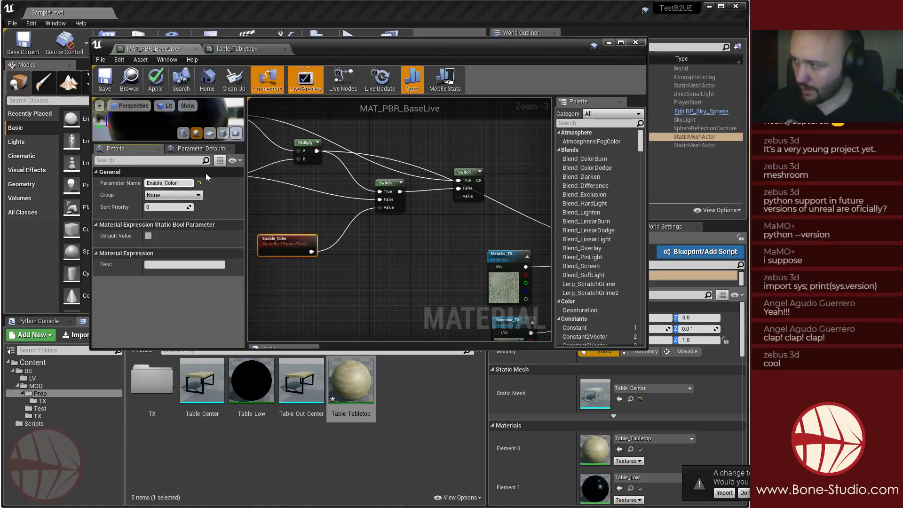
{"action": "type", "text": "Multiply"}
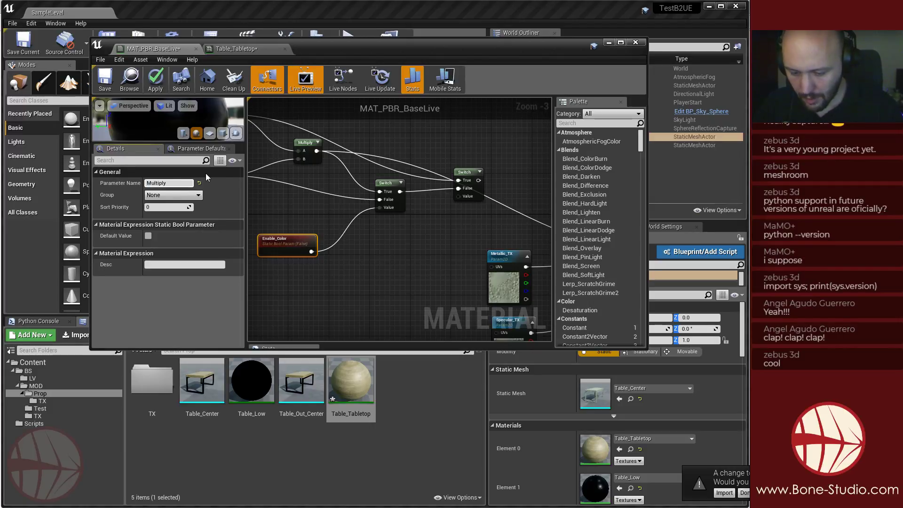
{"action": "type", "text": "_Color"}
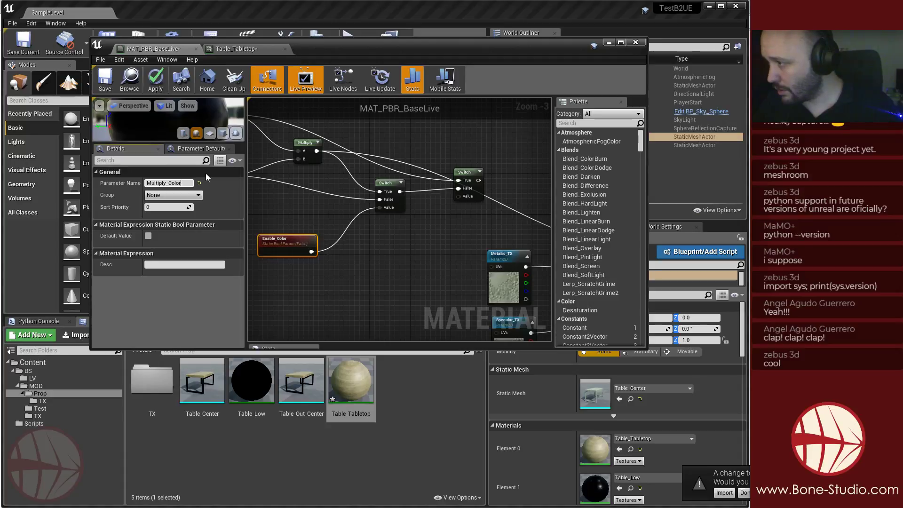
{"action": "left_click", "coordinate": [428, 216]}
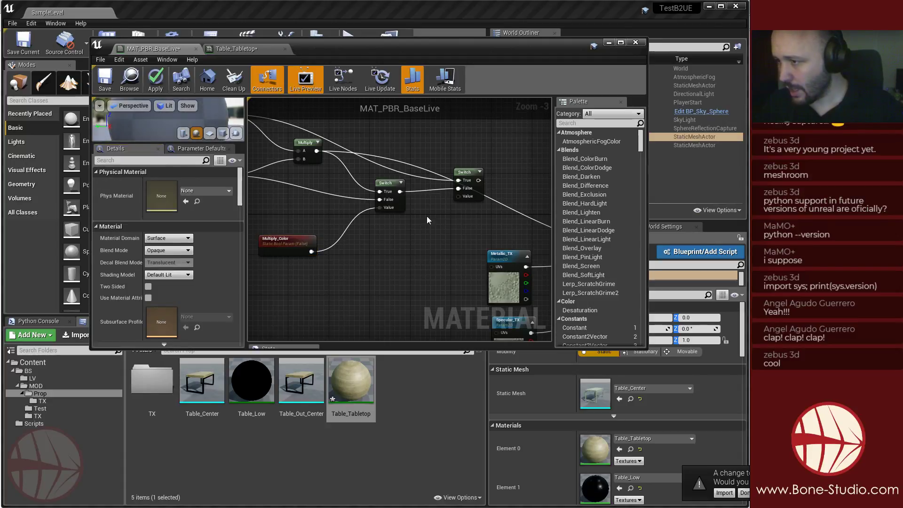
Promote the second Switch node's Value input to a parameter named Only_Color and place it below the two Switch nodes.
{"action": "right_click", "coordinate": [459, 199]}
{"action": "left_click", "coordinate": [467, 228]}
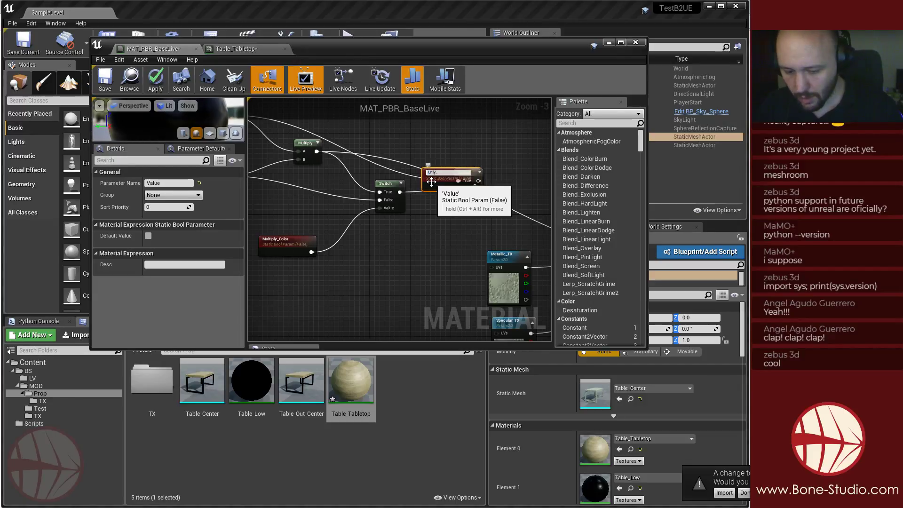
{"action": "type", "text": "Only_Color"}
{"action": "key", "text": "Return"}
{"action": "left_click_drag", "start_coordinate": [431, 182], "coordinate": [396, 245]}
{"action": "left_click", "coordinate": [373, 268]}
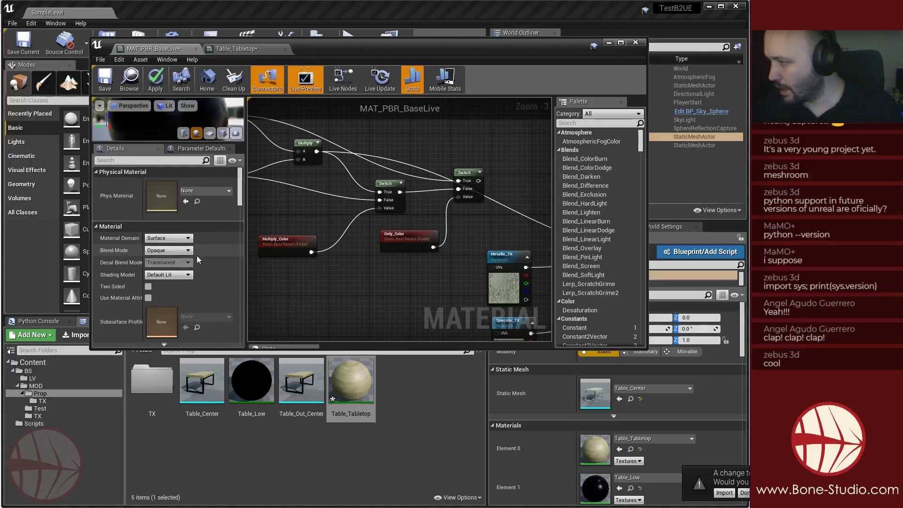
Assign the Color_MUL vector parameter to a new parameter group named Multipliers.
{"action": "right_click_drag", "start_coordinate": [384, 299], "coordinate": [459, 302]}
{"action": "right_click_drag", "start_coordinate": [354, 272], "coordinate": [376, 316]}
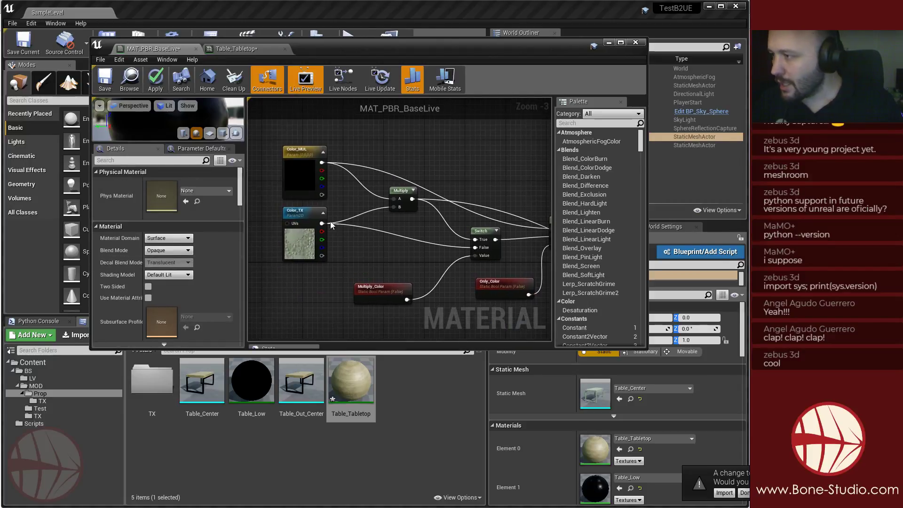
{"action": "left_click", "coordinate": [303, 181]}
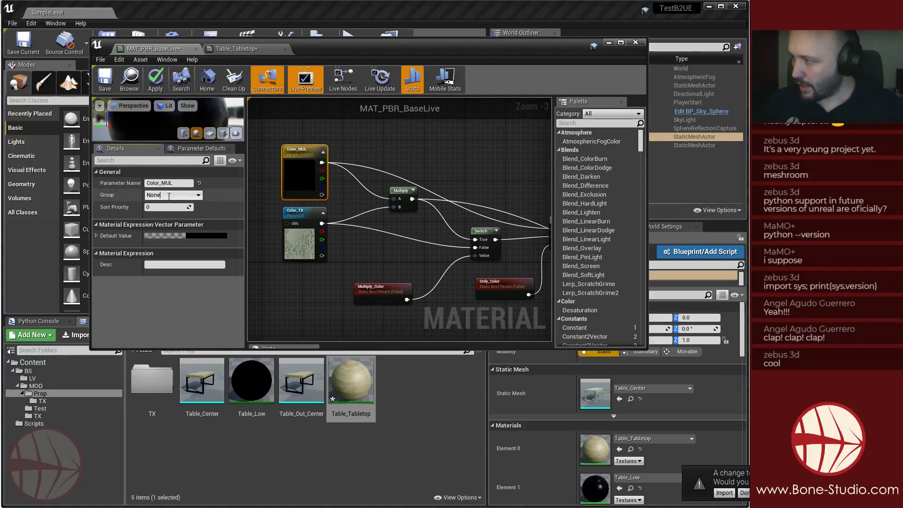
{"action": "type", "text": "Multipliers"}
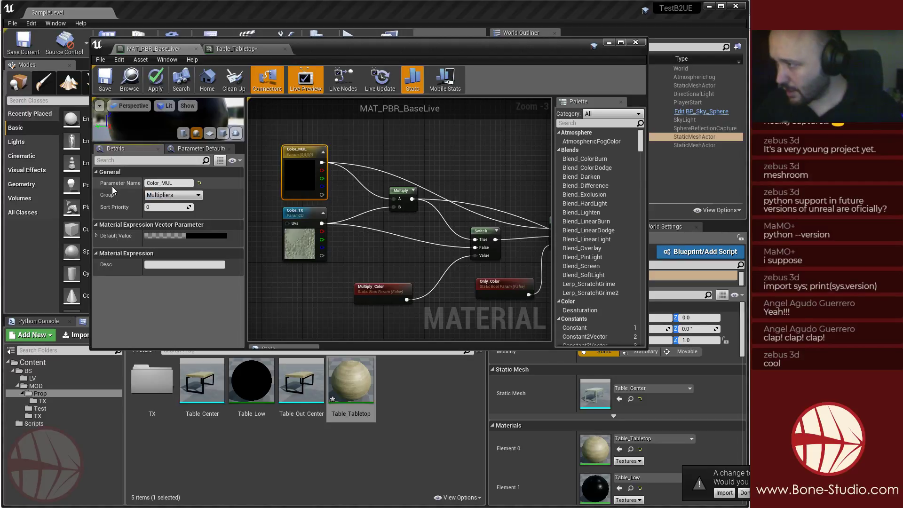
{"action": "left_click", "coordinate": [199, 195]}
{"action": "left_click", "coordinate": [159, 211]}
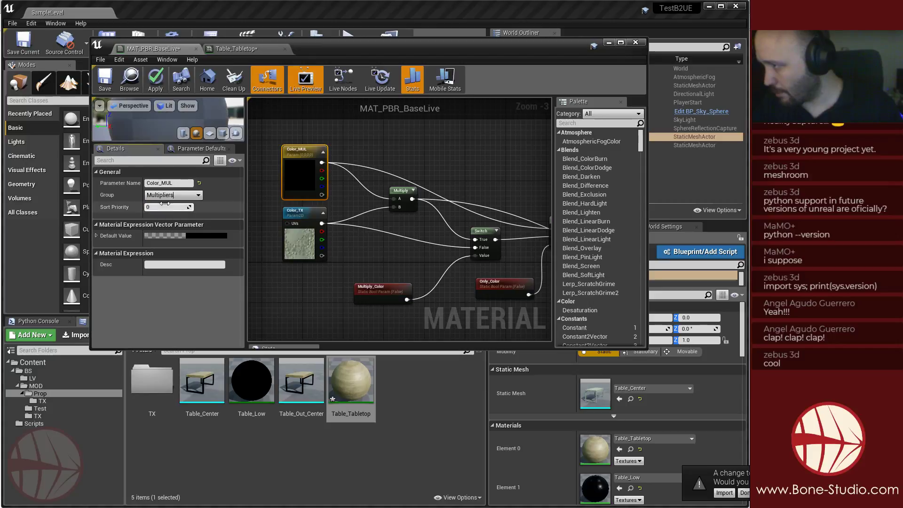
{"action": "left_click", "coordinate": [334, 312]}
Assign the Multiply_Color and Only_Color static bool parameters to a parameter group named Options.
{"action": "right_click_drag", "start_coordinate": [334, 308], "coordinate": [278, 266]}
{"action": "left_click", "coordinate": [324, 254]}
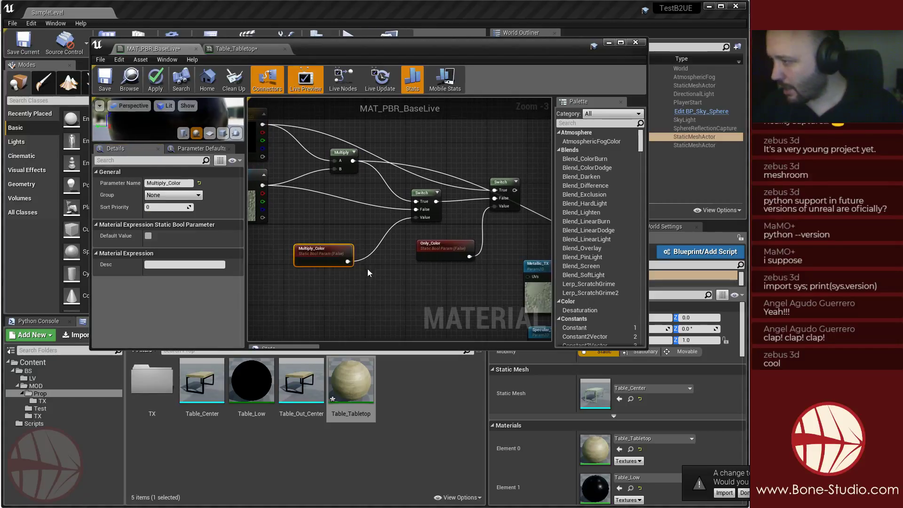
{"action": "type", "text": "Option"}
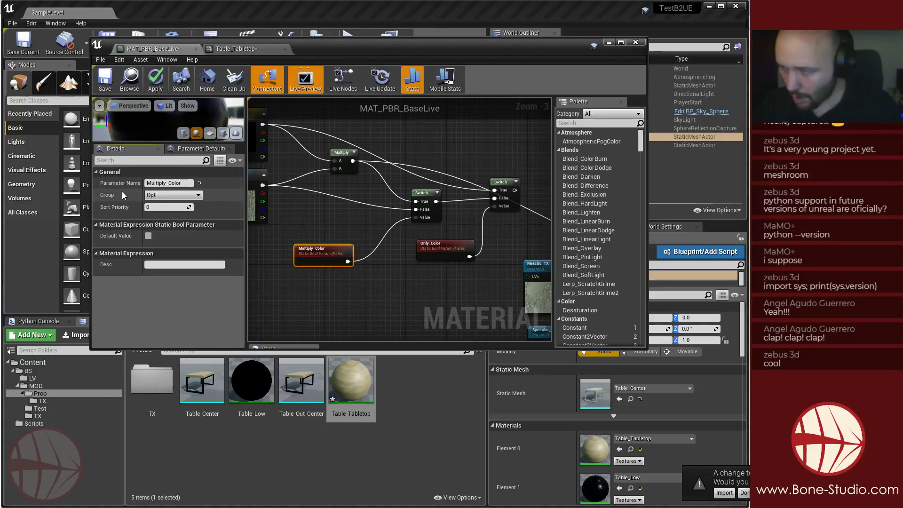
{"action": "key", "text": "Return"}
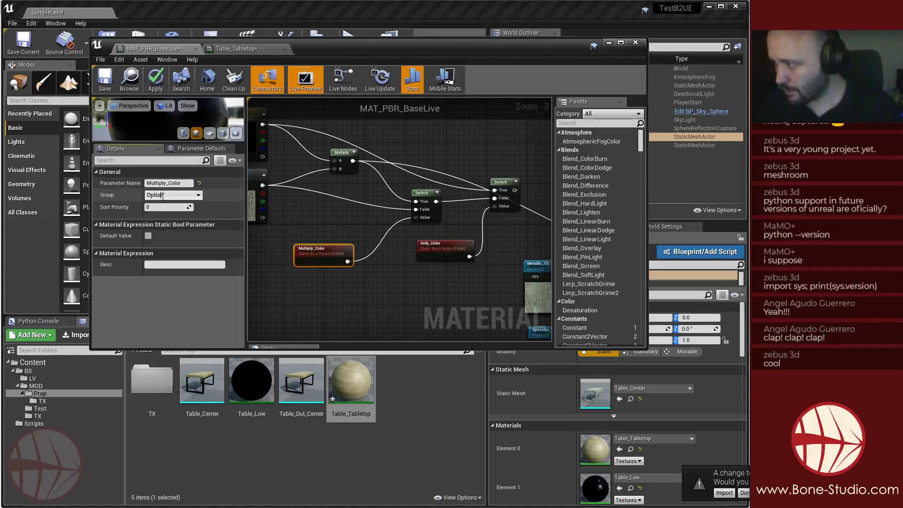
{"action": "left_click", "coordinate": [442, 247]}
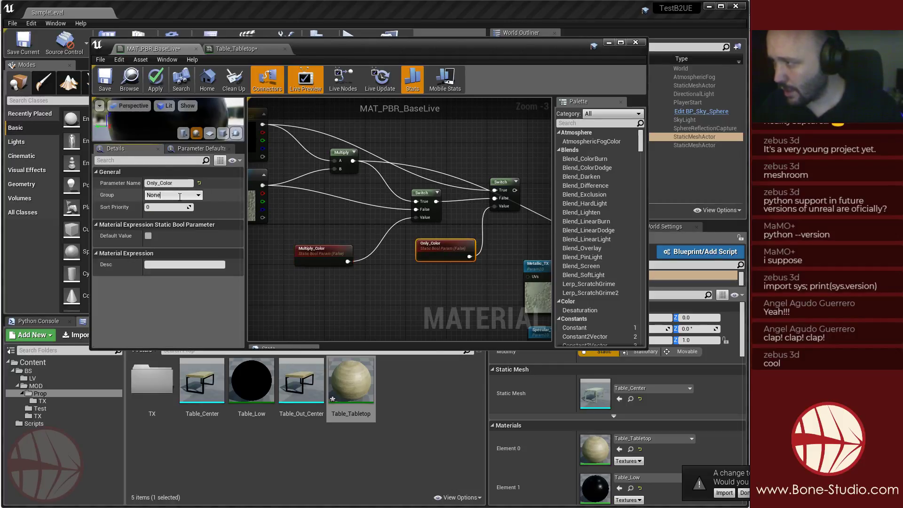
{"action": "left_click", "coordinate": [199, 196]}
{"action": "left_click", "coordinate": [152, 216]}
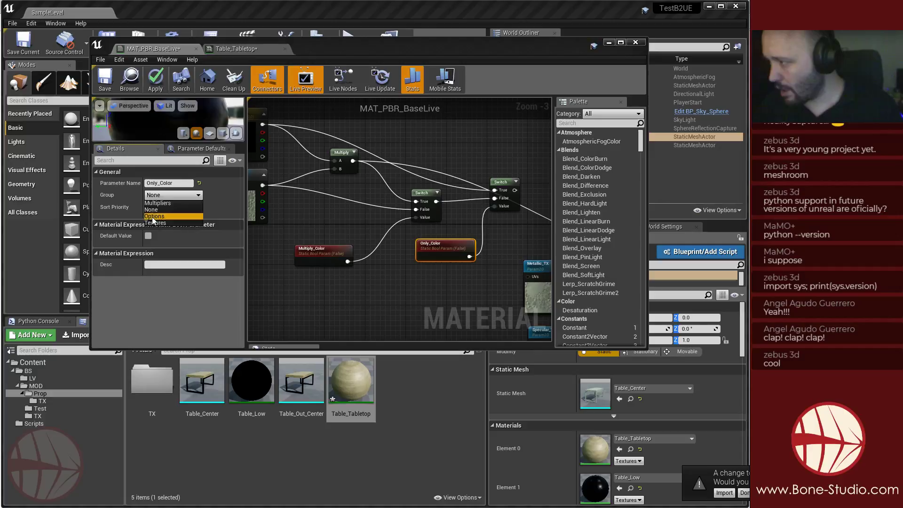
{"action": "left_click", "coordinate": [341, 221]}
Apply the base material changes, move the editor window aside and check both tables in the level viewport.
{"action": "left_click", "coordinate": [154, 80]}
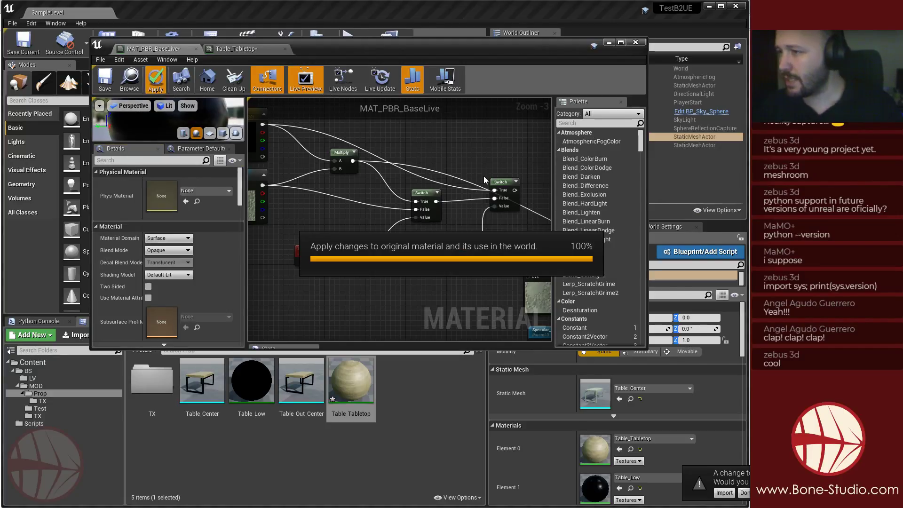
{"action": "left_click_drag", "start_coordinate": [330, 48], "coordinate": [902, 142]}
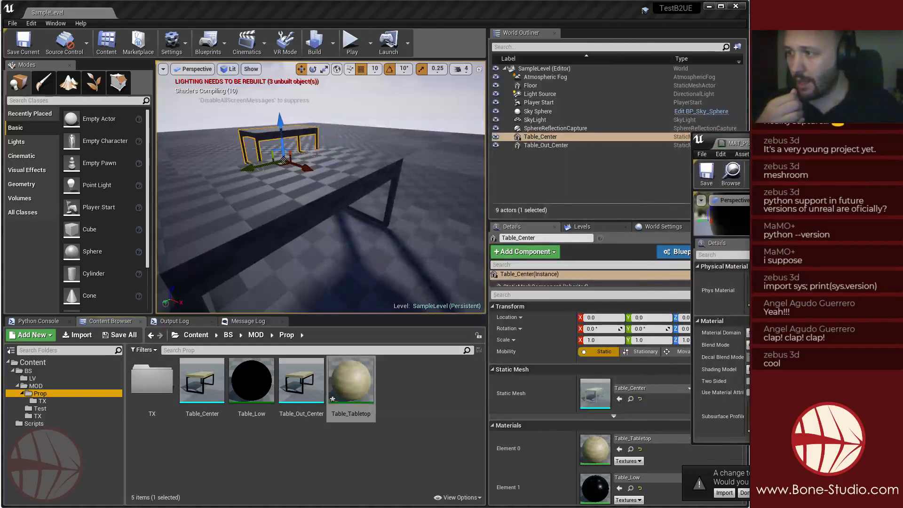
{"action": "right_click_drag", "start_coordinate": [283, 212], "coordinate": [376, 212]}
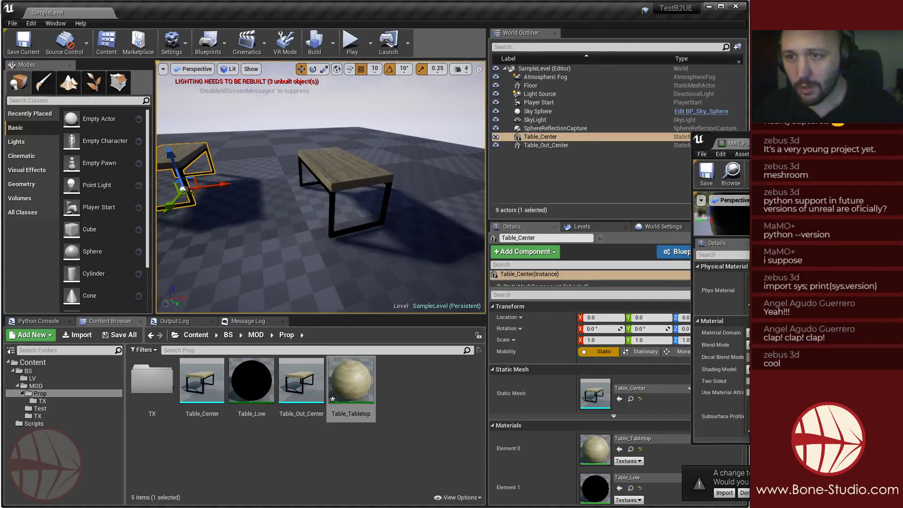
{"action": "left_click_drag", "start_coordinate": [861, 136], "coordinate": [311, 79]}
Review the parameter groups of the Table_Tabletop instance and disable its Color_MUL override.
{"action": "left_click", "coordinate": [301, 87]}
{"action": "scroll", "coordinate": [318, 259], "scroll_direction": "down", "scroll_amount": 5}
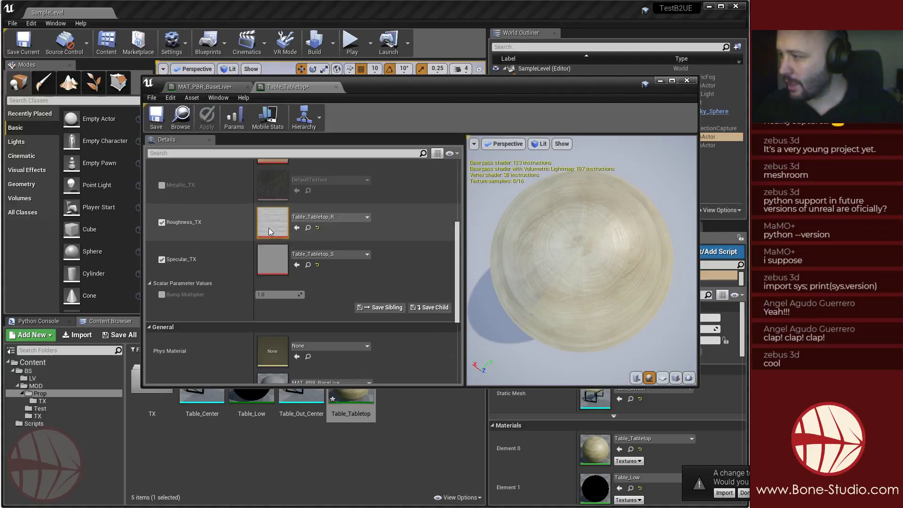
{"action": "scroll", "coordinate": [211, 274], "scroll_direction": "up", "scroll_amount": 8}
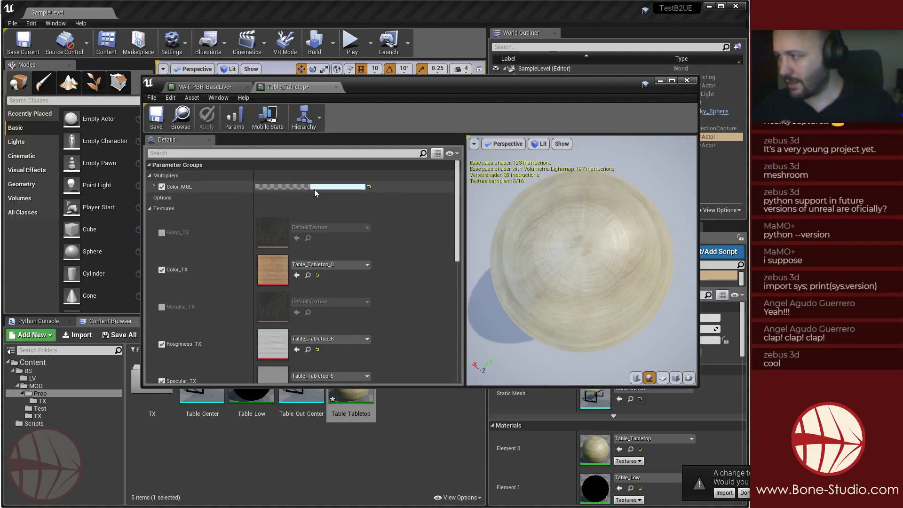
{"action": "left_click", "coordinate": [162, 187]}
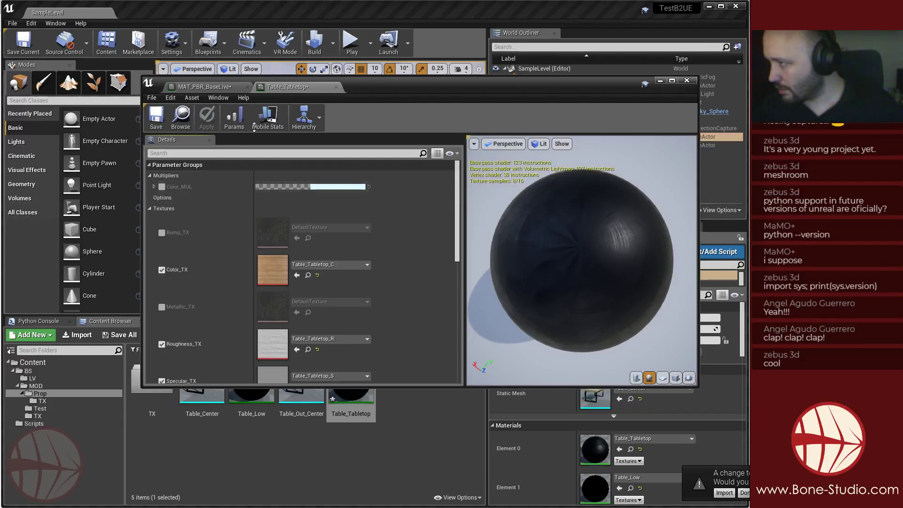
Compare the Multiply_Color settings in the base material with the parameter list of the Table_Tabletop instance.
{"action": "left_click", "coordinate": [207, 87]}
{"action": "left_click", "coordinate": [368, 297]}
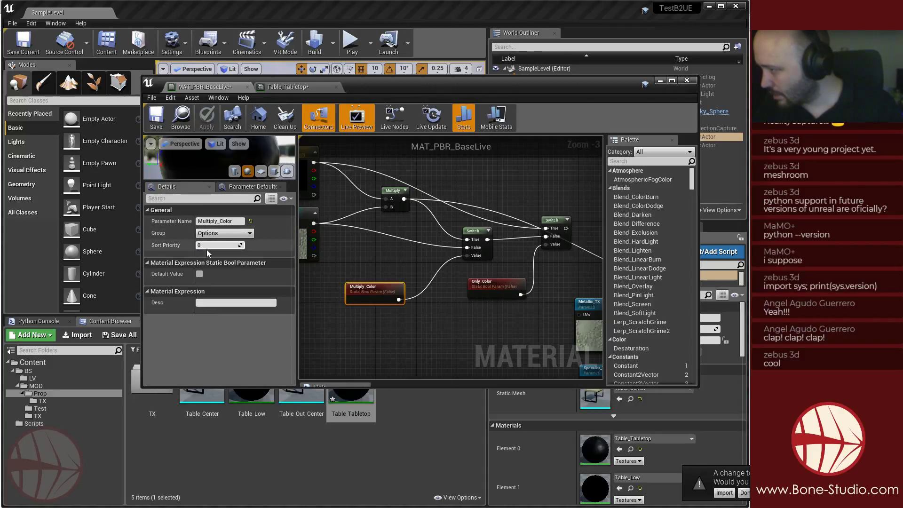
{"action": "left_click", "coordinate": [288, 87]}
{"action": "scroll", "coordinate": [185, 311], "scroll_direction": "down", "scroll_amount": 5}
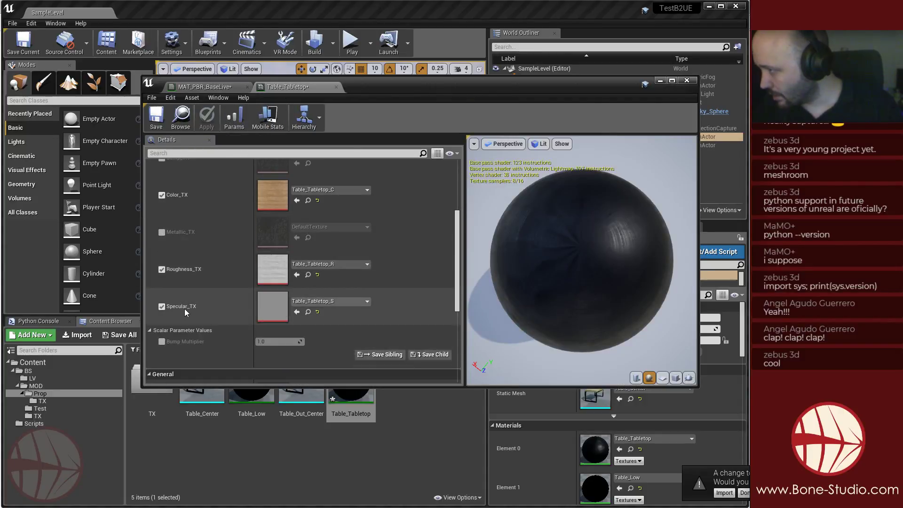
{"action": "scroll", "coordinate": [189, 315], "scroll_direction": "up", "scroll_amount": 5}
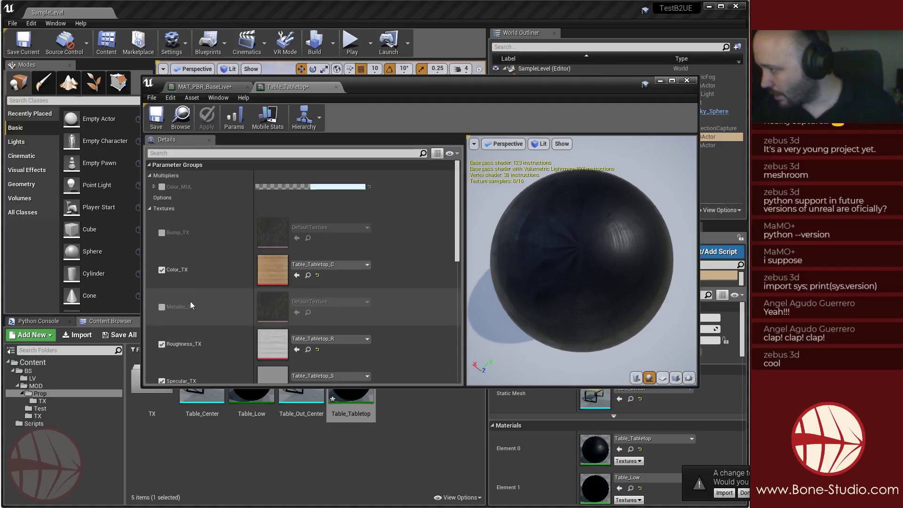
Expand Color_MUL in the instance and toggle its override repeatedly to compare the preview, leaving the override disabled.
{"action": "left_click", "coordinate": [154, 187]}
{"action": "left_click", "coordinate": [160, 187]}
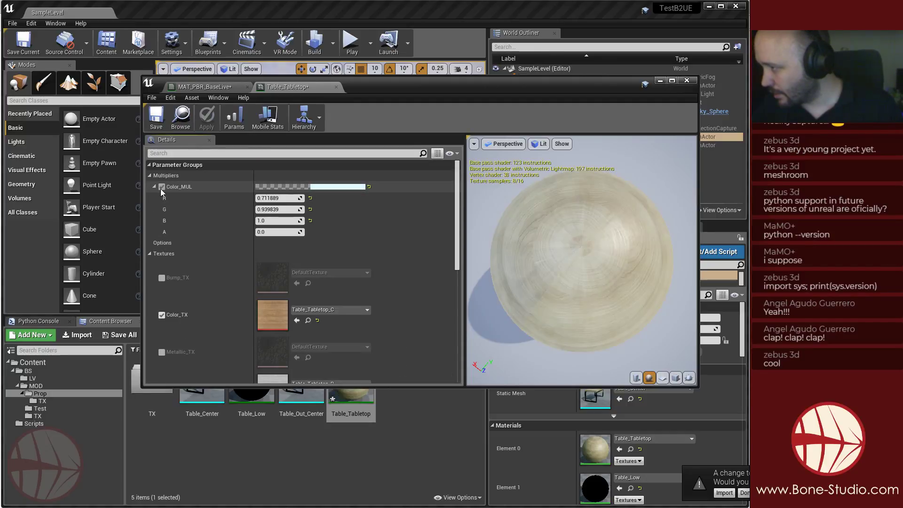
{"action": "left_click", "coordinate": [162, 188]}
{"action": "left_click", "coordinate": [162, 189]}
{"action": "left_click", "coordinate": [162, 187]}
{"action": "left_click", "coordinate": [162, 187]}
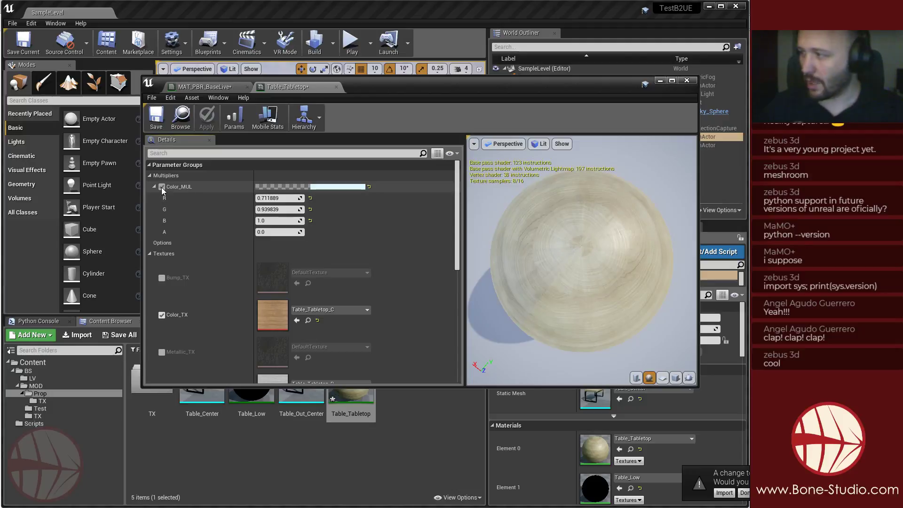
{"action": "left_click", "coordinate": [162, 187]}
{"action": "left_click", "coordinate": [161, 187]}
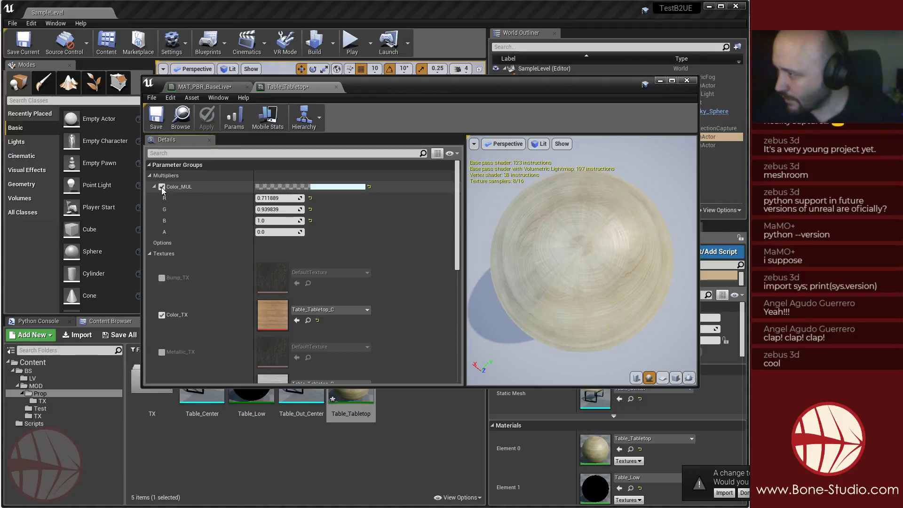
{"action": "left_click", "coordinate": [162, 187]}
{"action": "left_click", "coordinate": [162, 188]}
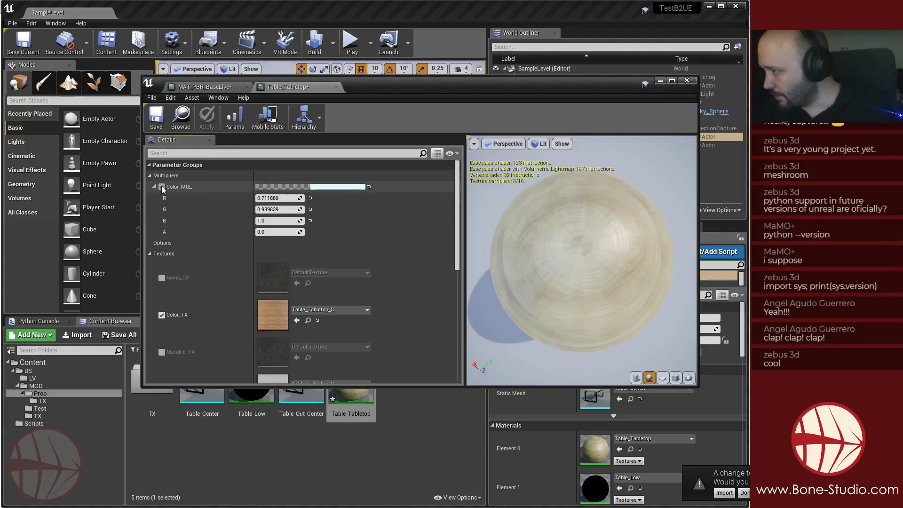
{"action": "left_click", "coordinate": [162, 188]}
Save both the MAT_PBR_BaseLive material and the Table_Tabletop instance.
{"action": "scroll", "coordinate": [244, 255], "scroll_direction": "down", "scroll_amount": 5}
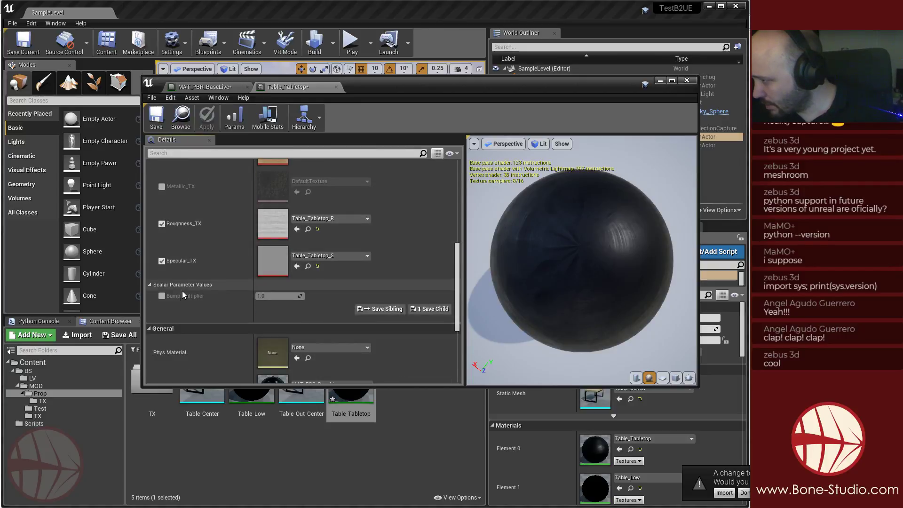
{"action": "left_click", "coordinate": [212, 87]}
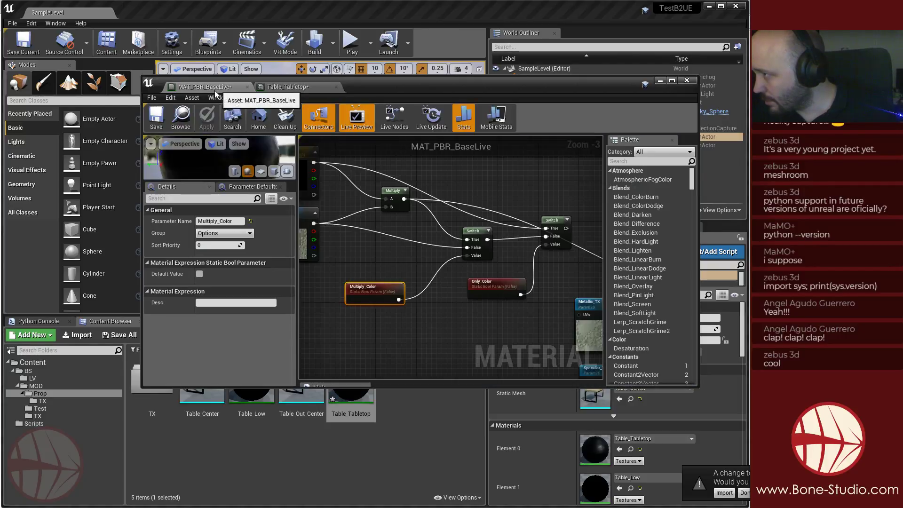
{"action": "left_click", "coordinate": [156, 118]}
{"action": "left_click", "coordinate": [286, 88]}
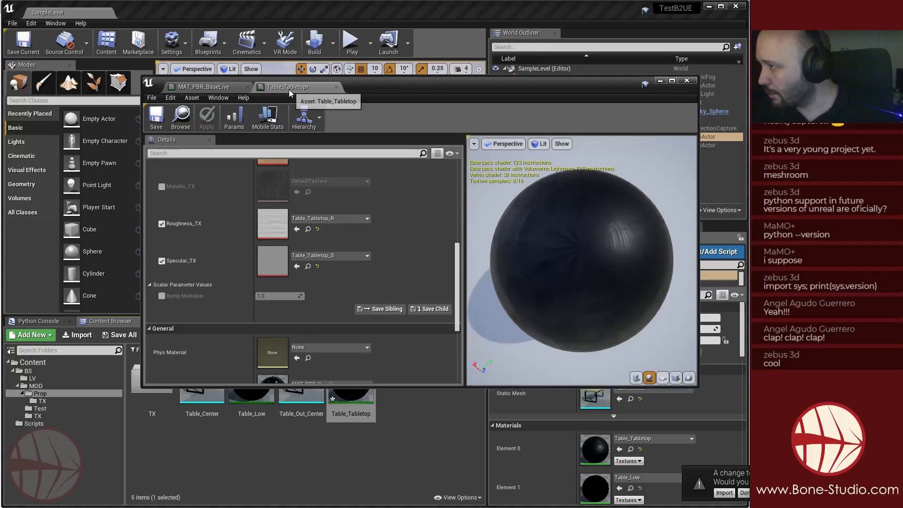
{"action": "left_click", "coordinate": [156, 118]}
Examine the instance's Options group and the group and default value settings of Multiply_Color in the base material.
{"action": "scroll", "coordinate": [204, 306], "scroll_direction": "up", "scroll_amount": 4}
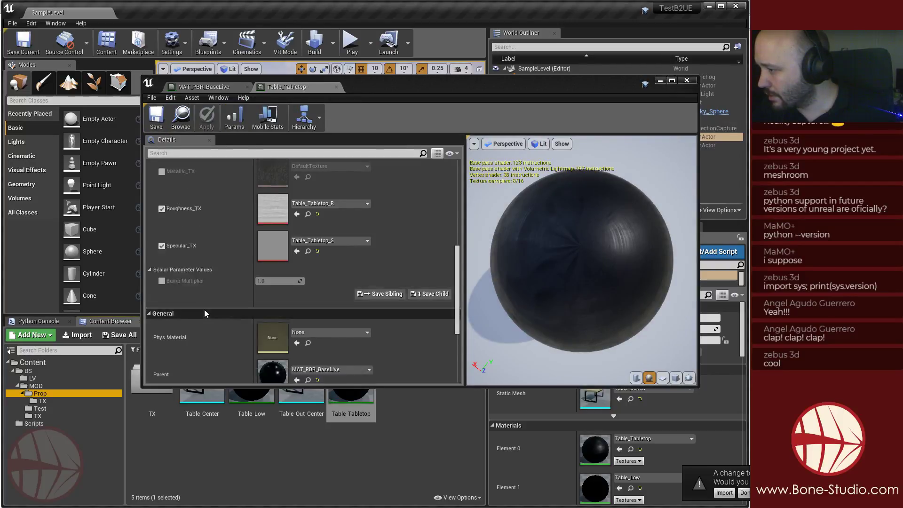
{"action": "scroll", "coordinate": [211, 299], "scroll_direction": "up", "scroll_amount": 4}
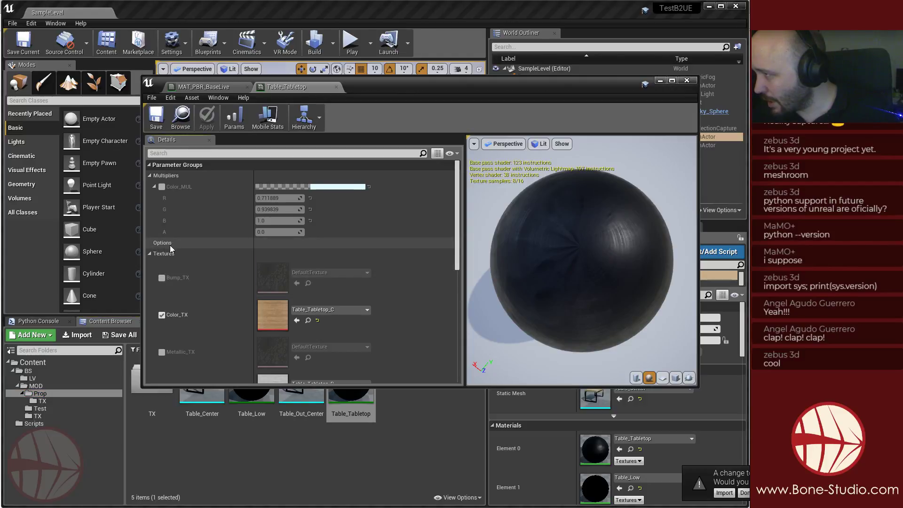
{"action": "left_click", "coordinate": [204, 87]}
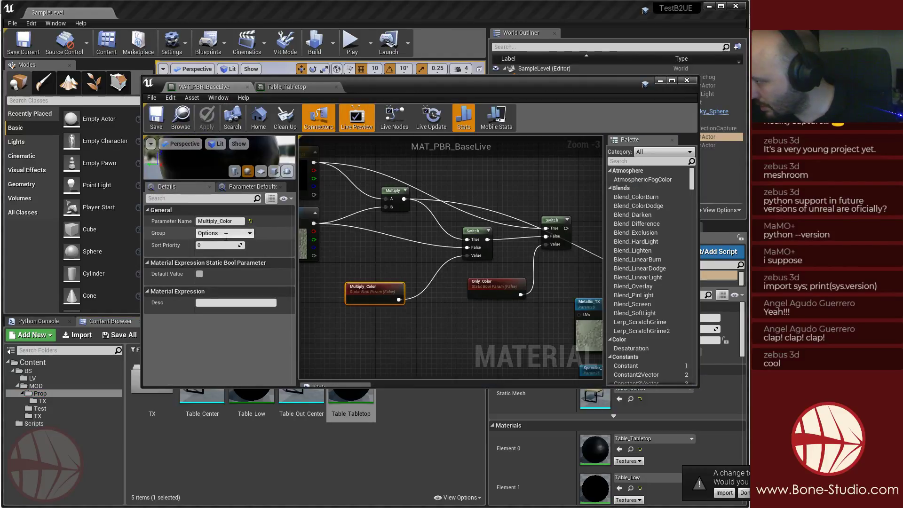
{"action": "left_click", "coordinate": [251, 235]}
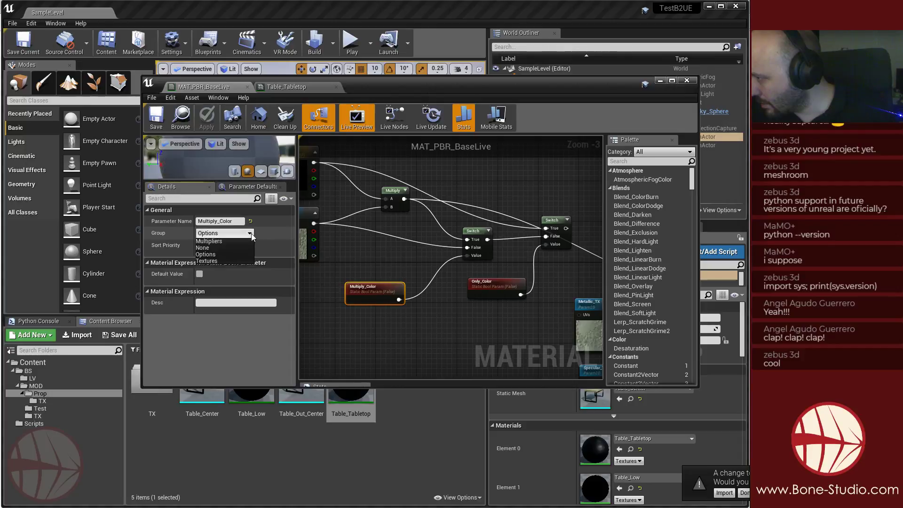
{"action": "left_click", "coordinate": [382, 353]}
{"action": "right_click_drag", "start_coordinate": [358, 341], "coordinate": [404, 303]}
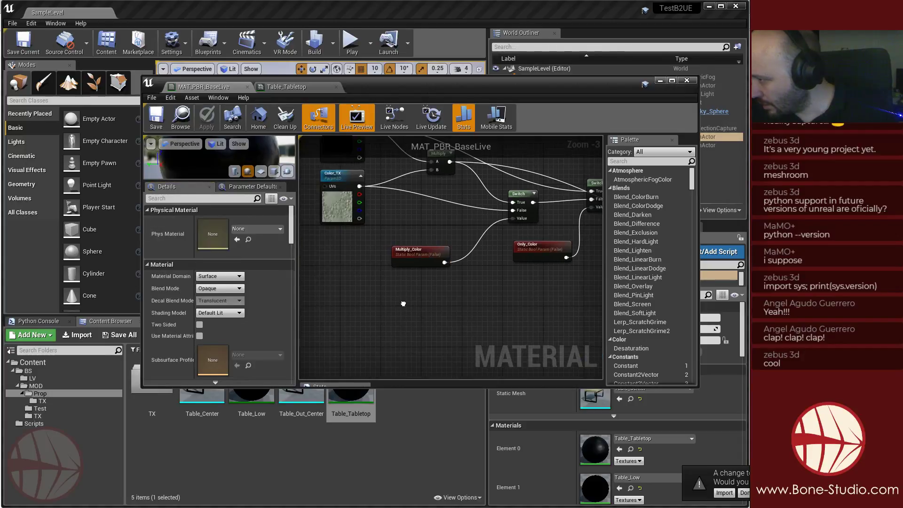
{"action": "left_click", "coordinate": [393, 253]}
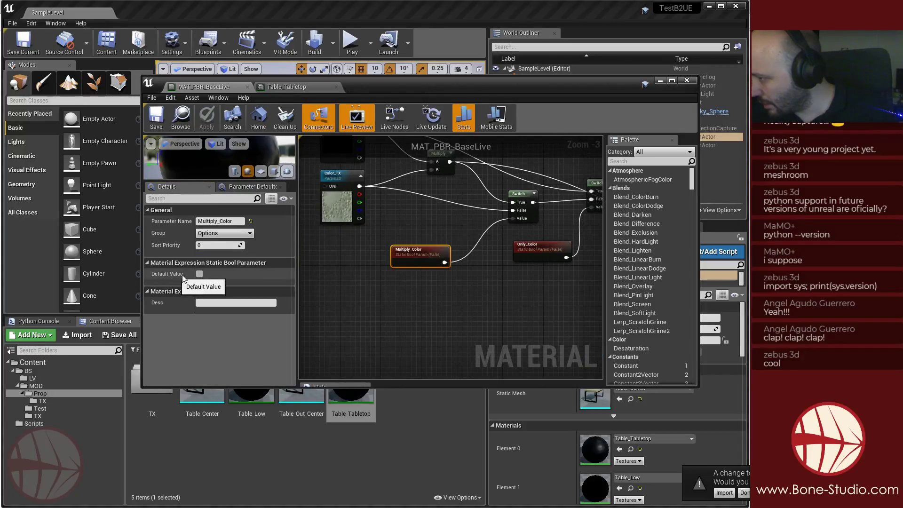
Add a new static bool parameter node in the empty graph area below Multiply_Color.
{"action": "right_click", "coordinate": [366, 314]}
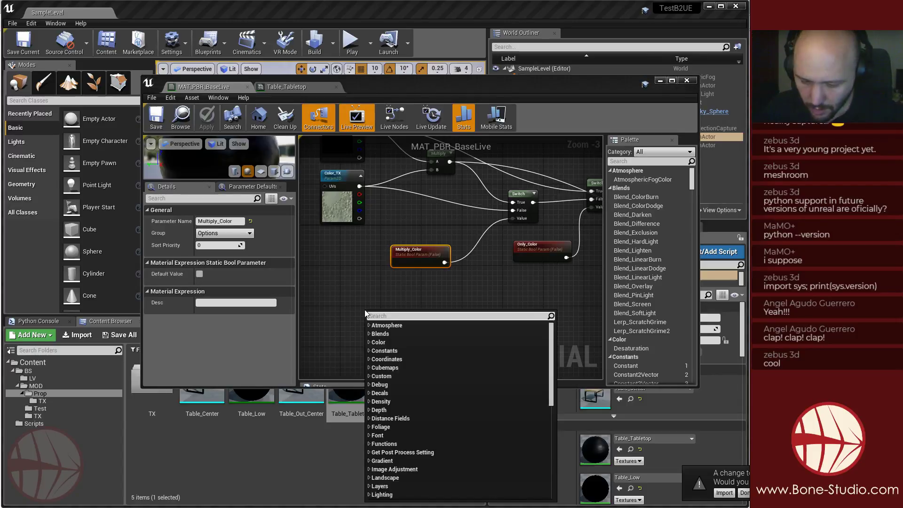
{"action": "type", "text": "bool para"}
{"action": "key", "text": "Return"}
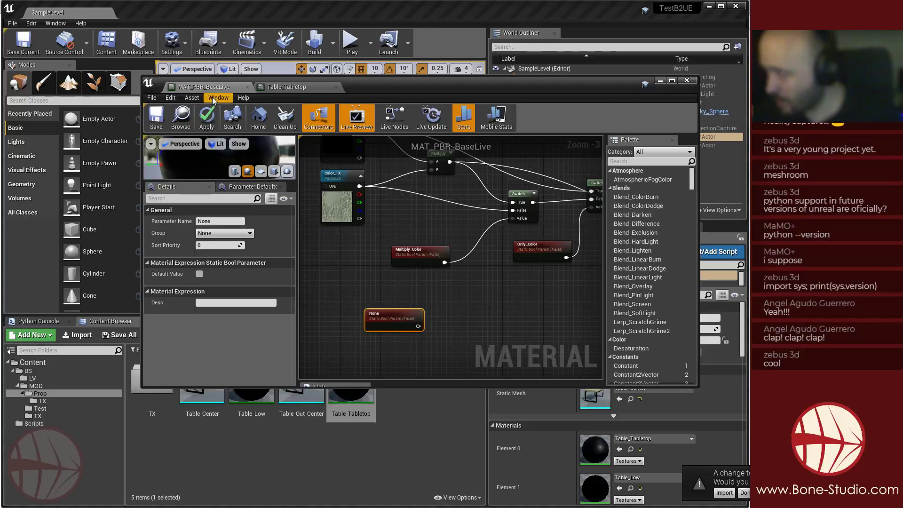
Apply and save the MAT_PBR_BaseLive changes and check the Options group in the Table_Tabletop instance.
{"action": "left_click", "coordinate": [206, 124]}
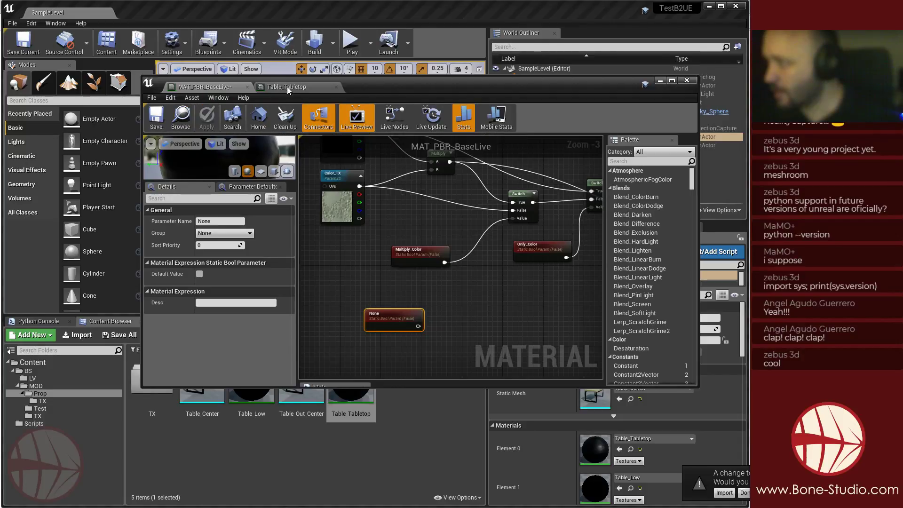
{"action": "left_click", "coordinate": [157, 118]}
{"action": "left_click", "coordinate": [321, 89]}
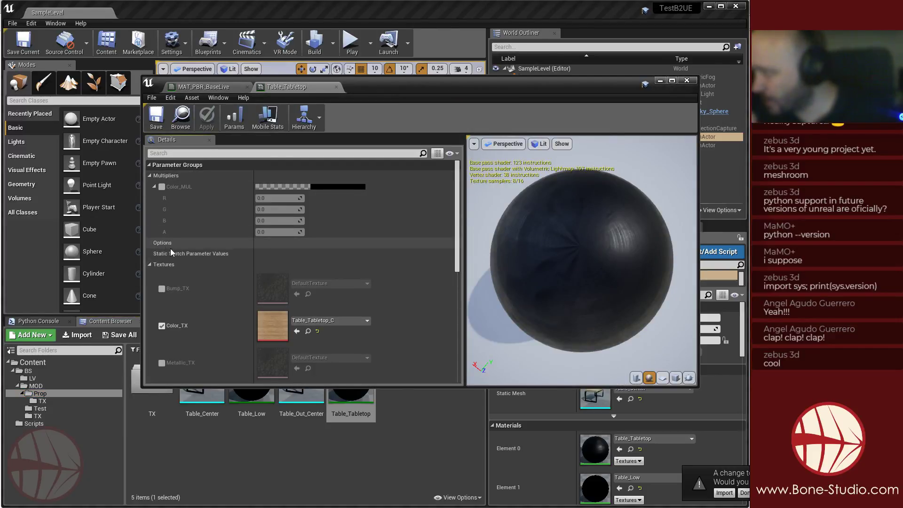
Close and reopen the Table_Tabletop instance, collapse Color_MUL and review its parameter list down to the Previewing section.
{"action": "left_click", "coordinate": [336, 88]}
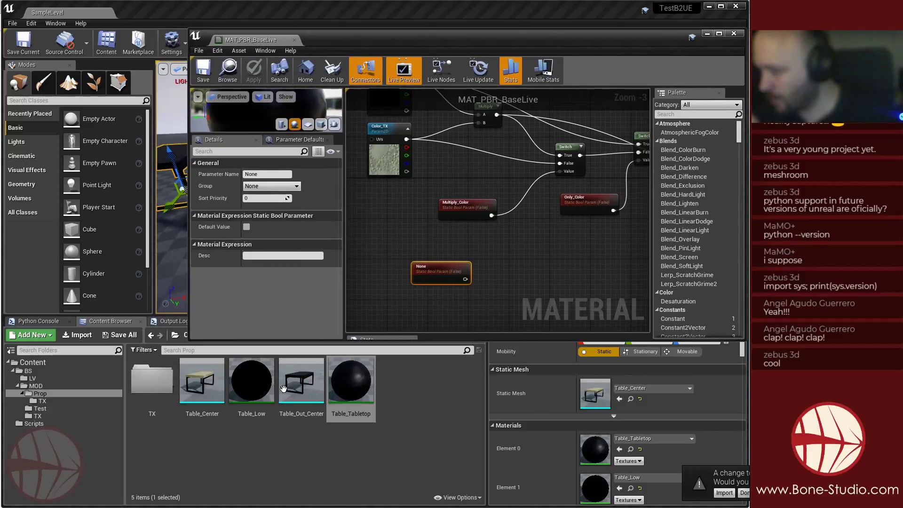
{"action": "double_click", "coordinate": [341, 383]}
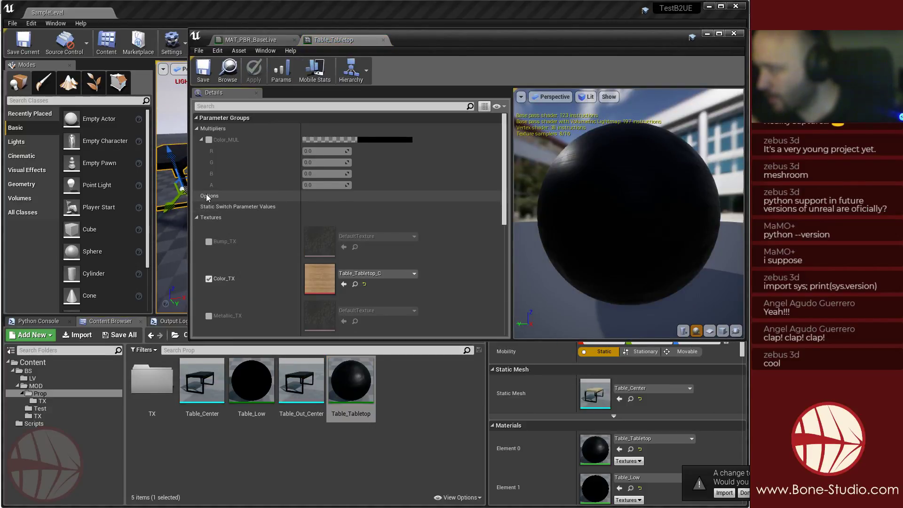
{"action": "left_click", "coordinate": [201, 140]}
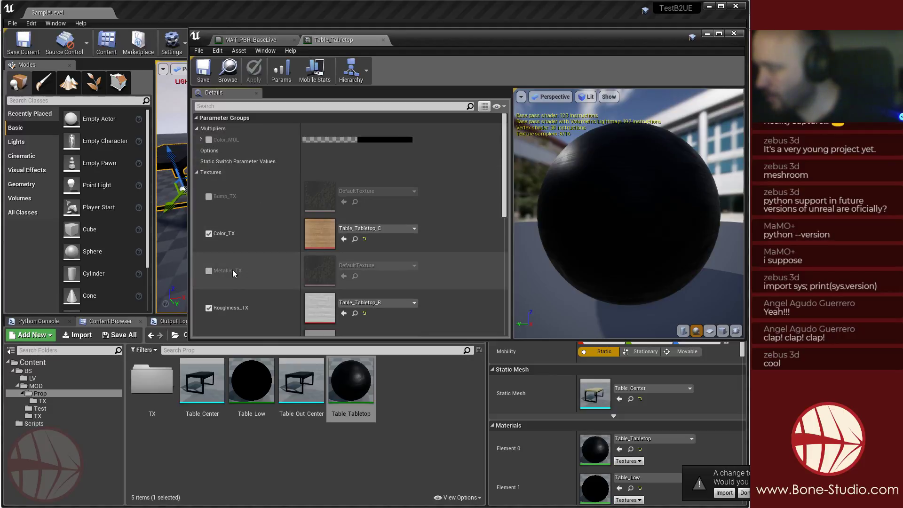
{"action": "scroll", "coordinate": [233, 270], "scroll_direction": "down", "scroll_amount": 5}
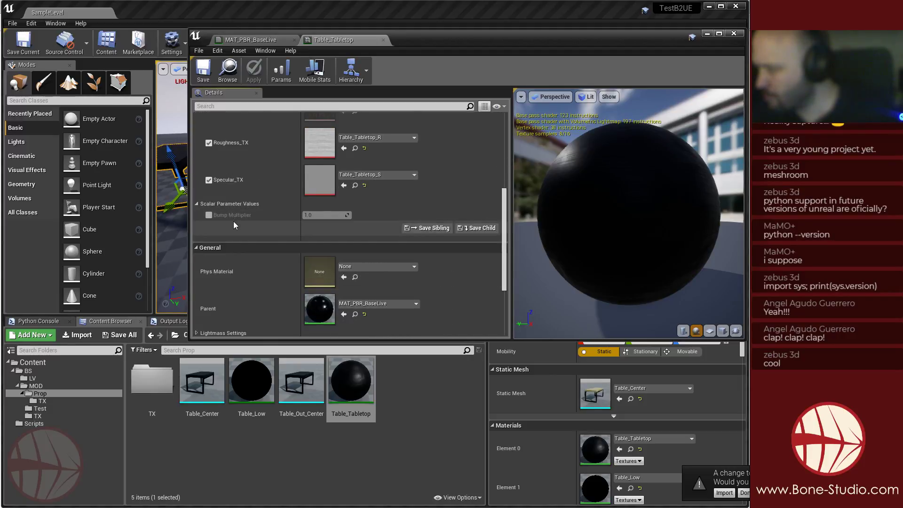
{"action": "scroll", "coordinate": [254, 254], "scroll_direction": "down", "scroll_amount": 3}
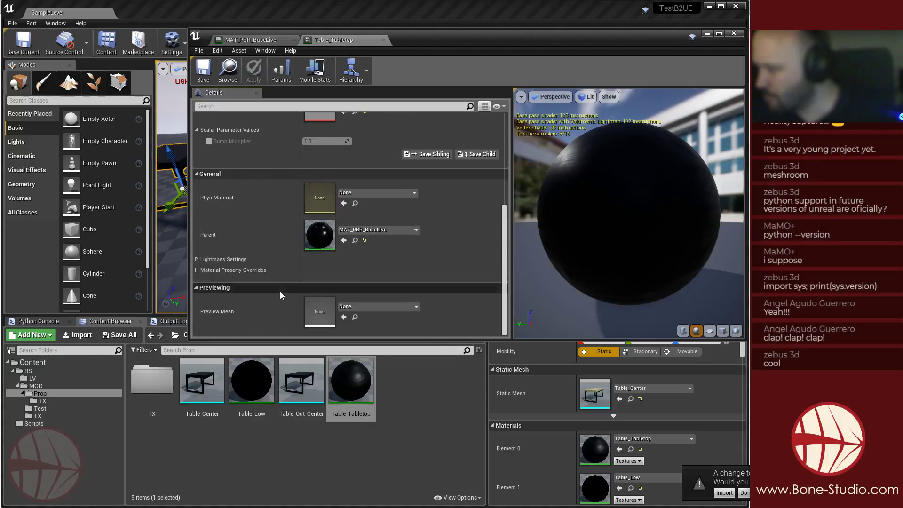
Set the group of both the Multiply_Color and Only_Color bool parameters to None in MAT_PBR_BaseLive and apply the change.
{"action": "left_click", "coordinate": [251, 39]}
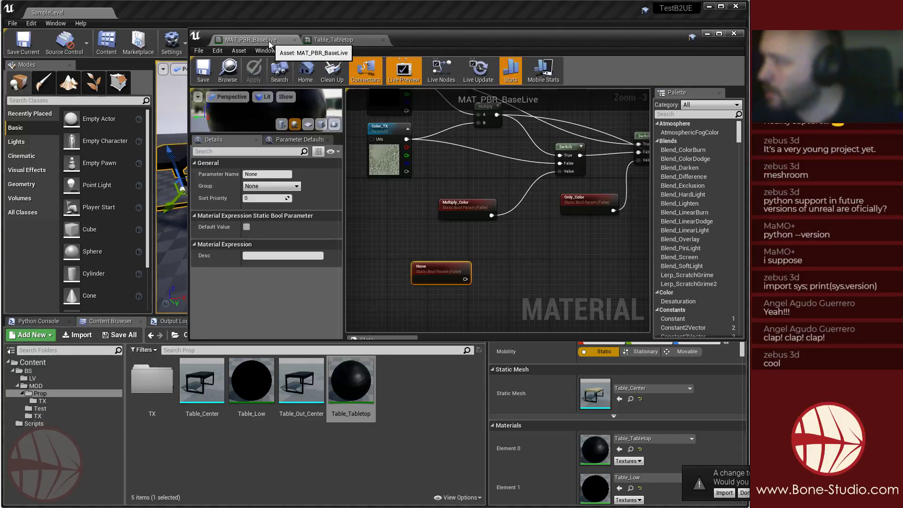
{"action": "right_click_drag", "start_coordinate": [451, 272], "coordinate": [453, 261]}
{"action": "left_click", "coordinate": [509, 234]}
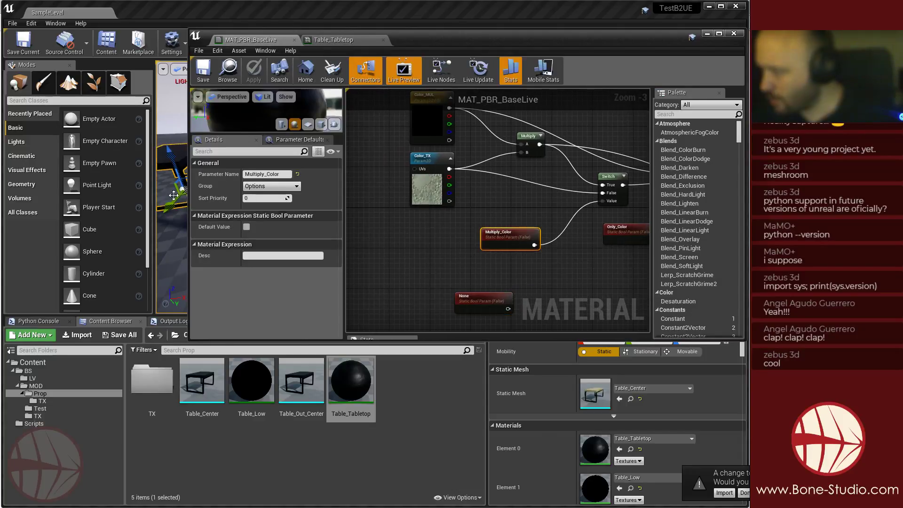
{"action": "left_click", "coordinate": [271, 186]}
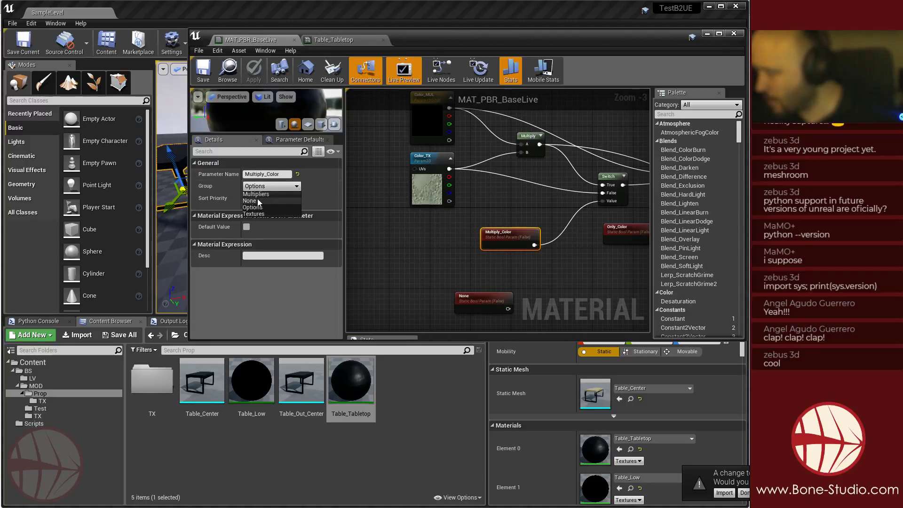
{"action": "left_click", "coordinate": [258, 200]}
{"action": "right_click_drag", "start_coordinate": [598, 250], "coordinate": [504, 249]}
{"action": "right_click", "coordinate": [532, 237]}
{"action": "left_click", "coordinate": [519, 234]}
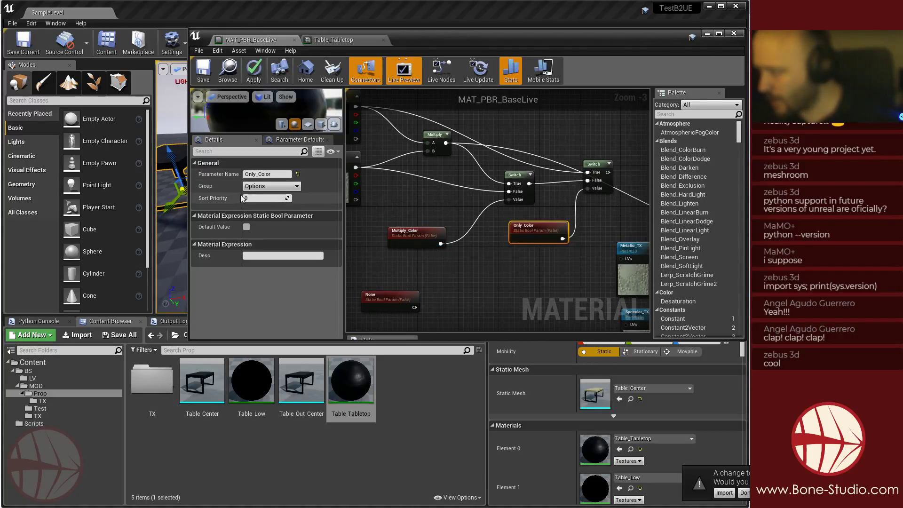
{"action": "left_click", "coordinate": [435, 294]}
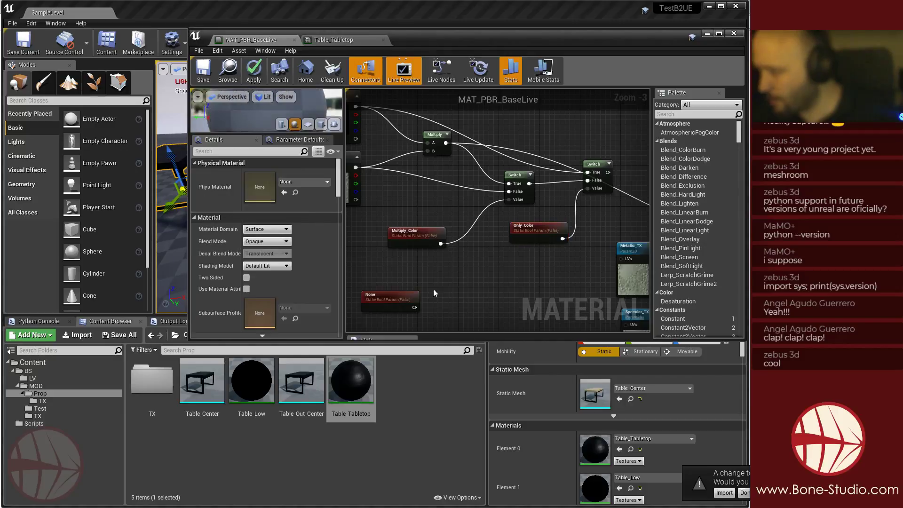
{"action": "left_click", "coordinate": [403, 299]}
{"action": "left_click", "coordinate": [410, 275]}
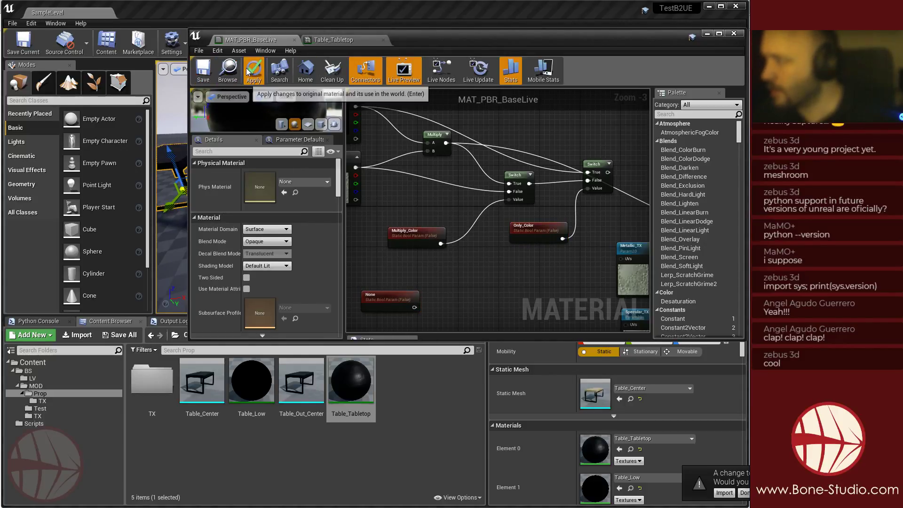
{"action": "left_click", "coordinate": [254, 70]}
Check the Table_Tabletop instance's parameter groups for the color switches, expanding Color_MUL and collapsing and reopening Multipliers.
{"action": "left_click", "coordinate": [334, 39]}
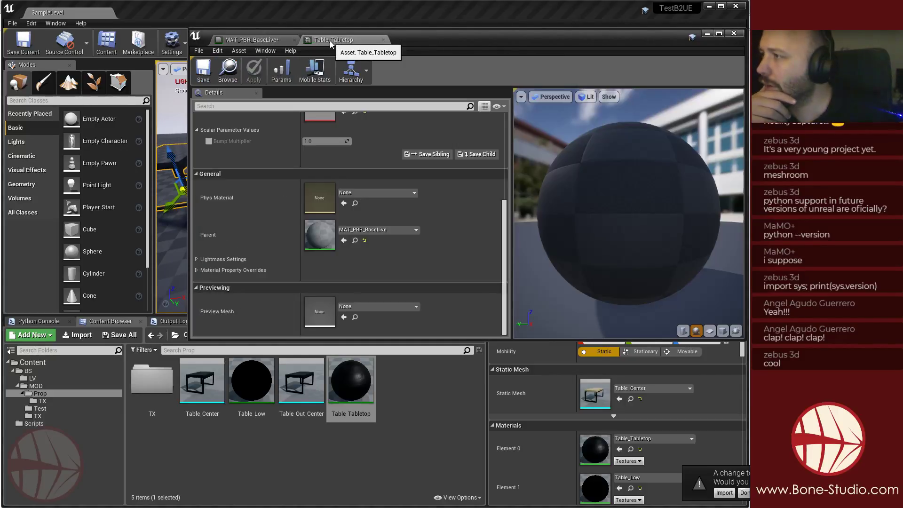
{"action": "scroll", "coordinate": [262, 250], "scroll_direction": "up", "scroll_amount": 6}
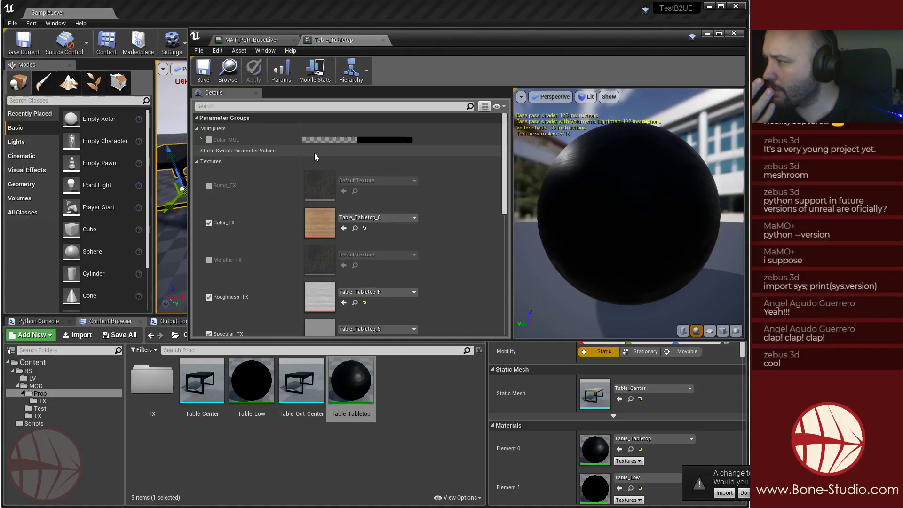
{"action": "left_click", "coordinate": [201, 140]}
{"action": "left_click", "coordinate": [196, 128]}
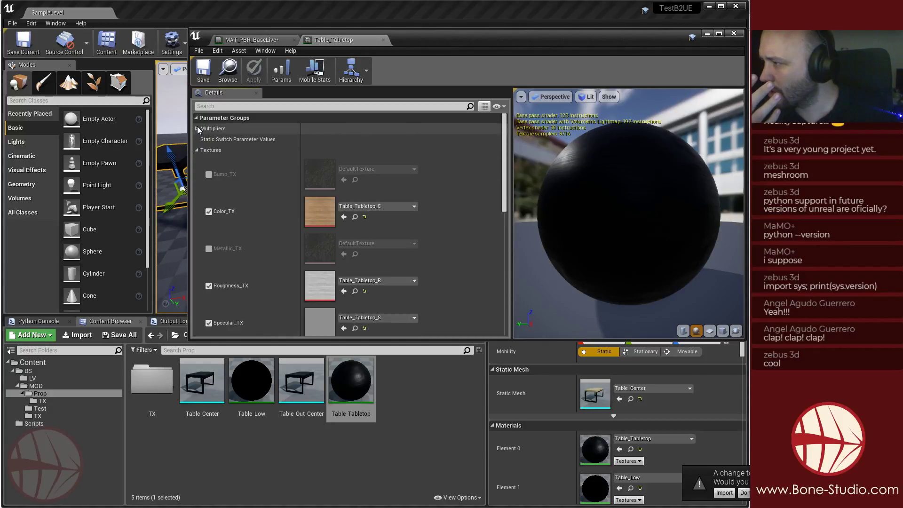
{"action": "left_click", "coordinate": [196, 128]}
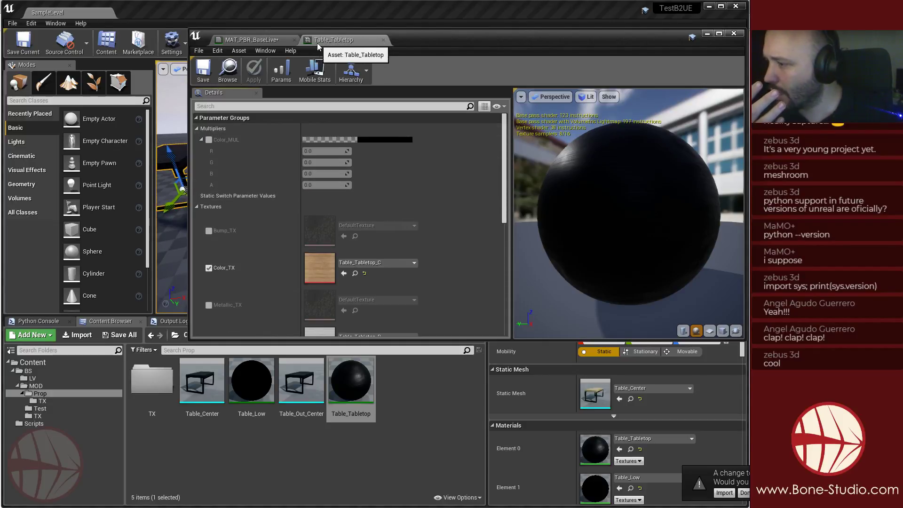
Open MAT_PBR_Base from the MOD folder and examine the Use_C_Tint bool parameter's settings and its switch wiring.
{"action": "left_click", "coordinate": [35, 386]}
{"action": "double_click", "coordinate": [301, 381]}
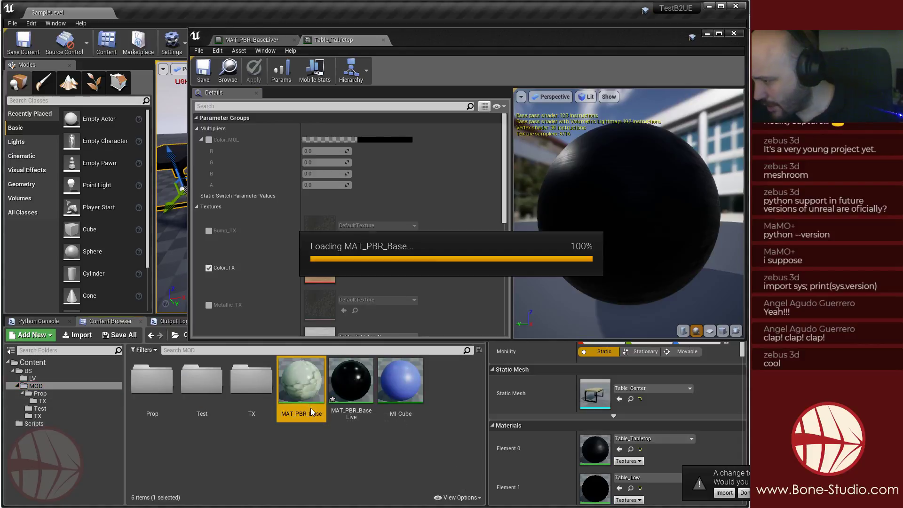
{"action": "scroll", "coordinate": [471, 198], "scroll_direction": "down", "scroll_amount": 6}
{"action": "scroll", "coordinate": [500, 197], "scroll_direction": "up", "scroll_amount": 6}
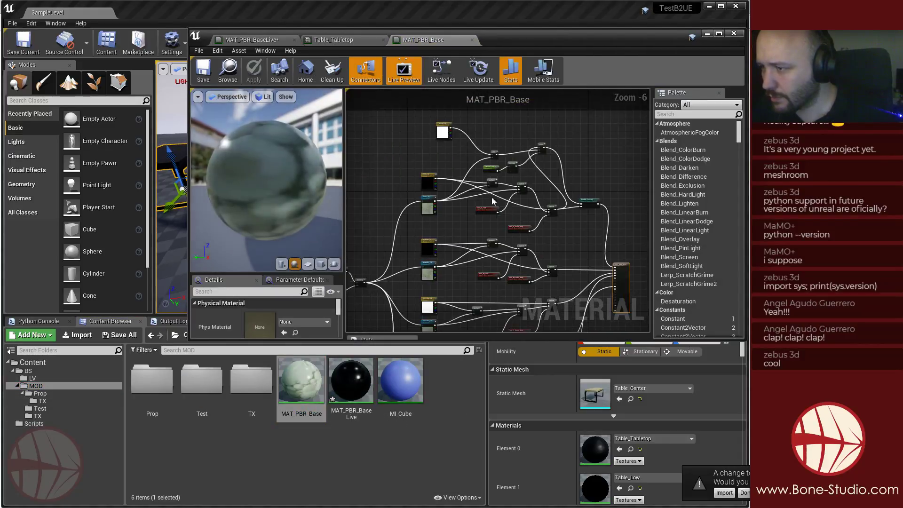
{"action": "right_click_drag", "start_coordinate": [501, 196], "coordinate": [441, 200]}
{"action": "scroll", "coordinate": [517, 221], "scroll_direction": "down", "scroll_amount": 2}
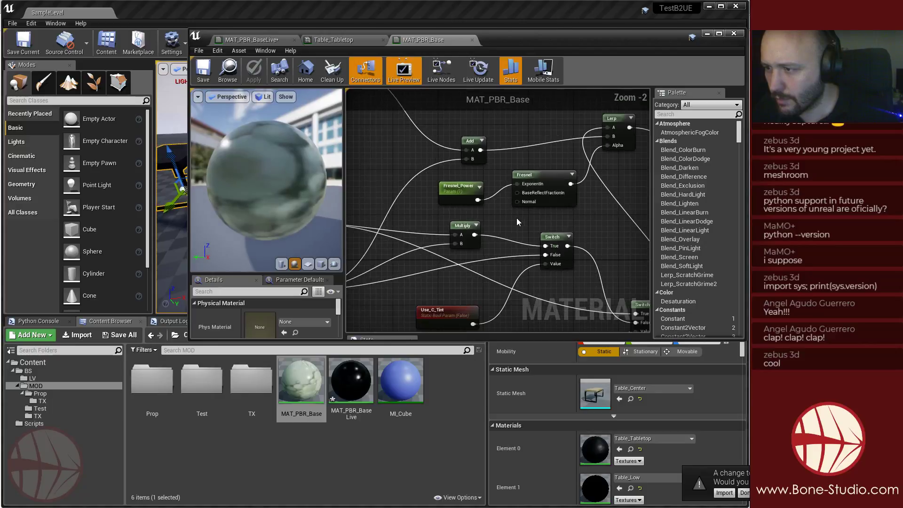
{"action": "right_click_drag", "start_coordinate": [500, 291], "coordinate": [505, 226]}
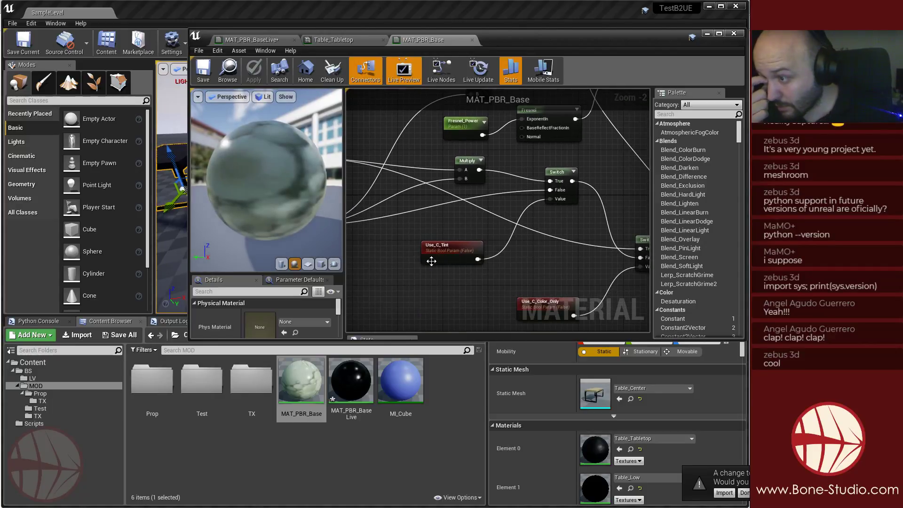
{"action": "left_click", "coordinate": [435, 254]}
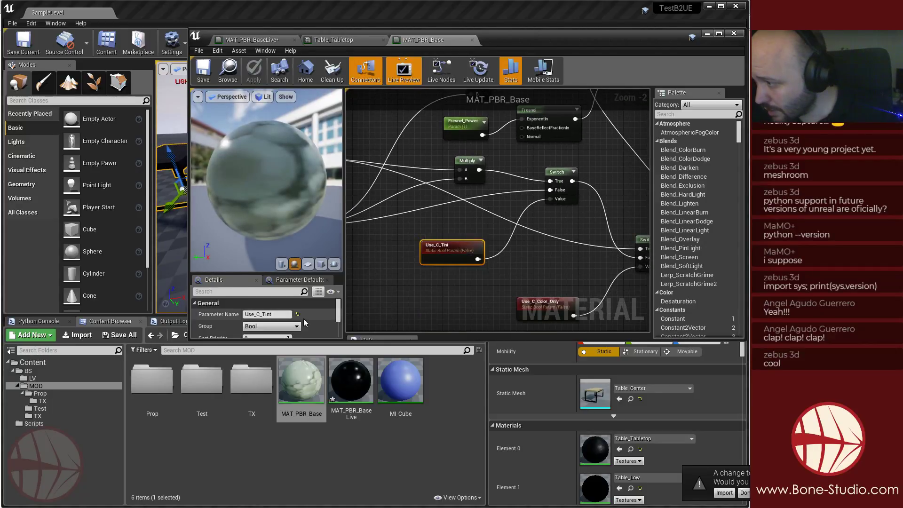
{"action": "scroll", "coordinate": [295, 318], "scroll_direction": "down", "scroll_amount": 2}
{"action": "scroll", "coordinate": [435, 320], "scroll_direction": "up", "scroll_amount": 1}
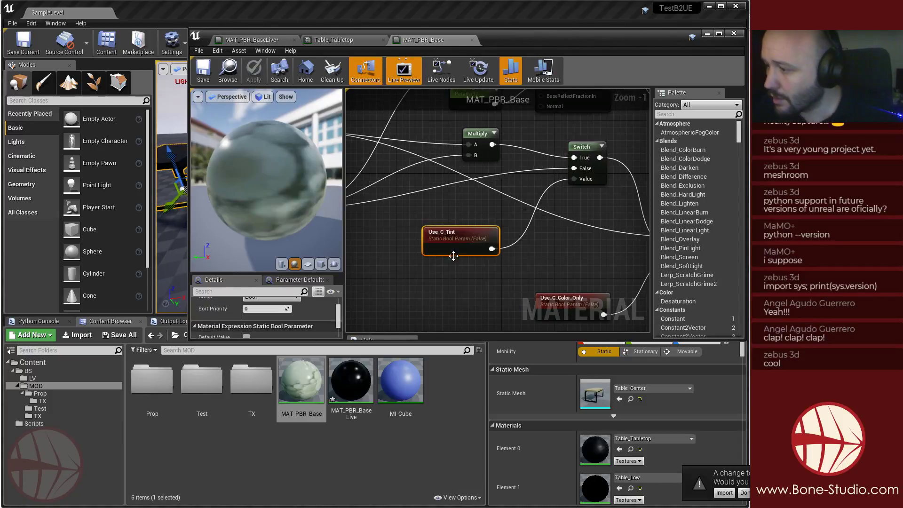
Open the MI_Cube instance, examine the switches in its Bool group and return to MAT_PBR_Base for comparison.
{"action": "left_click", "coordinate": [322, 453]}
{"action": "double_click", "coordinate": [391, 383]}
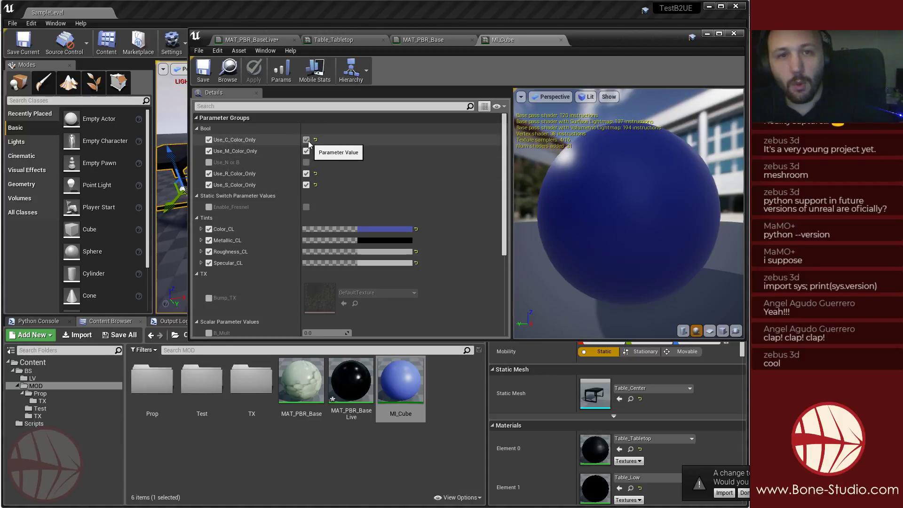
{"action": "left_click", "coordinate": [427, 40]}
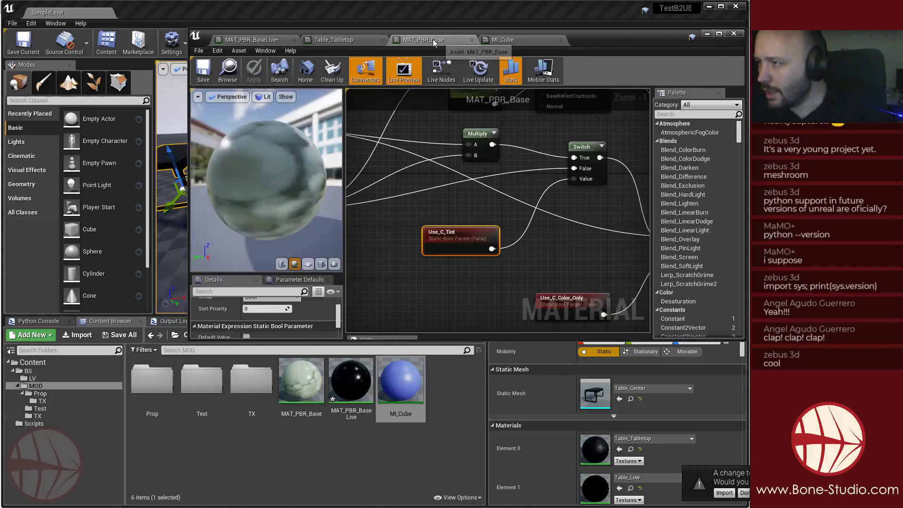
Examine the settings of Multiply_Color, Only_Color and the first Switch node in the MAT_PBR_BaseLive graph.
{"action": "left_click", "coordinate": [333, 40]}
{"action": "left_click", "coordinate": [252, 39]}
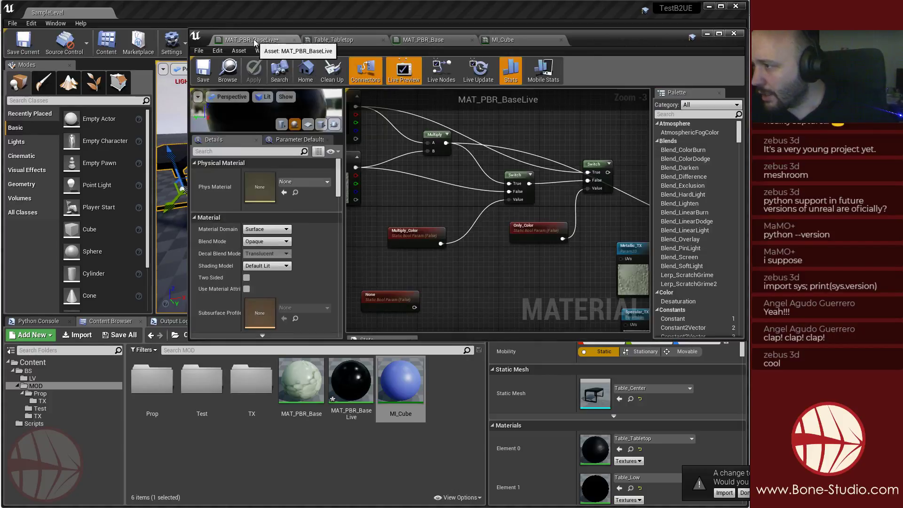
{"action": "scroll", "coordinate": [398, 240], "scroll_direction": "down", "scroll_amount": 3}
{"action": "left_click", "coordinate": [399, 230]}
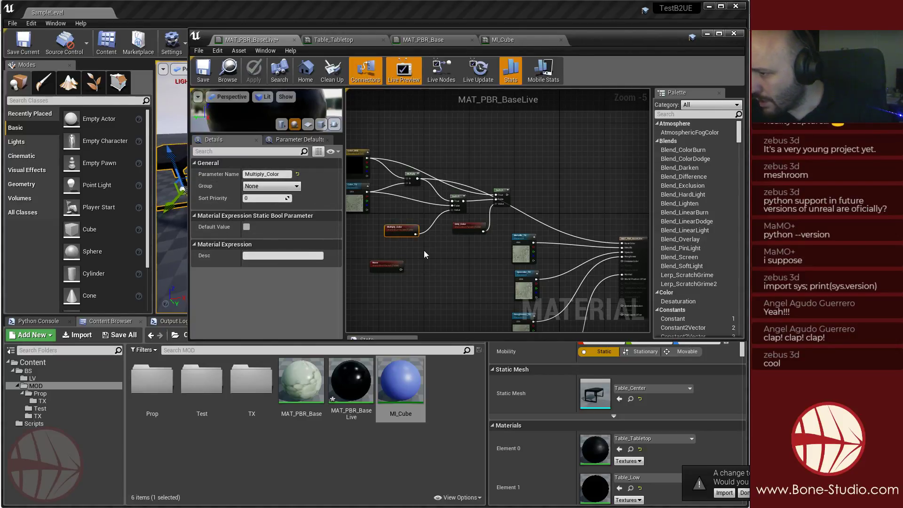
{"action": "scroll", "coordinate": [427, 250], "scroll_direction": "up", "scroll_amount": 4}
{"action": "left_click", "coordinate": [522, 200]}
{"action": "right_click_drag", "start_coordinate": [462, 253], "coordinate": [460, 302]}
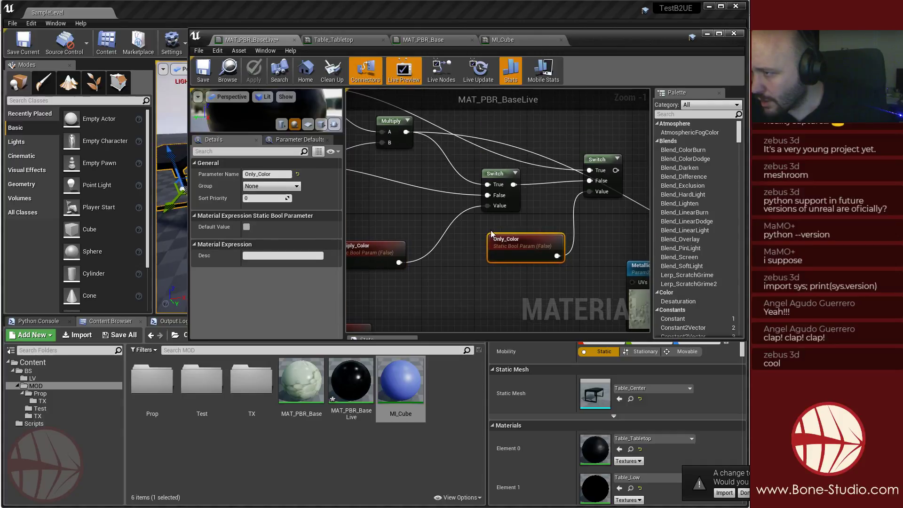
{"action": "left_click", "coordinate": [504, 180]}
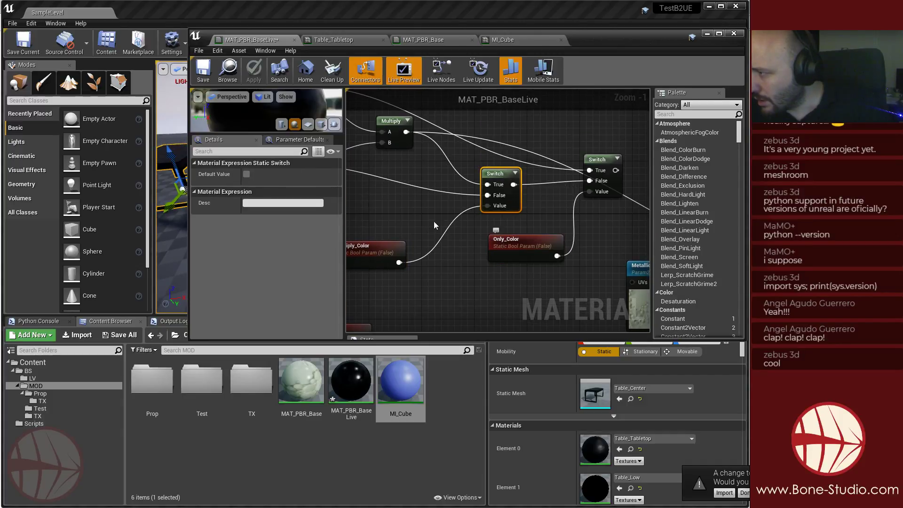
Enable the default value of the Multiply_Color and Only_Color bool parameters, applying and saving MAT_PBR_BaseLive.
{"action": "left_click", "coordinate": [376, 257]}
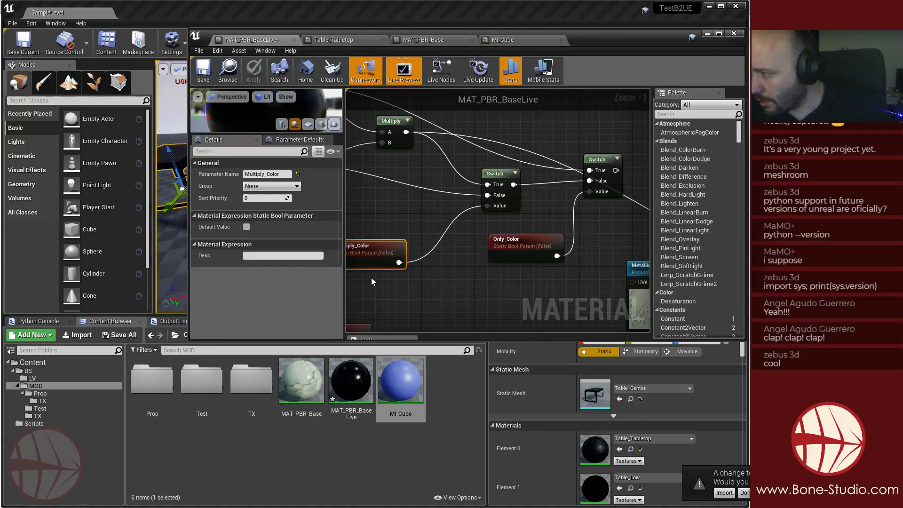
{"action": "left_click", "coordinate": [246, 226]}
{"action": "left_click", "coordinate": [526, 244]}
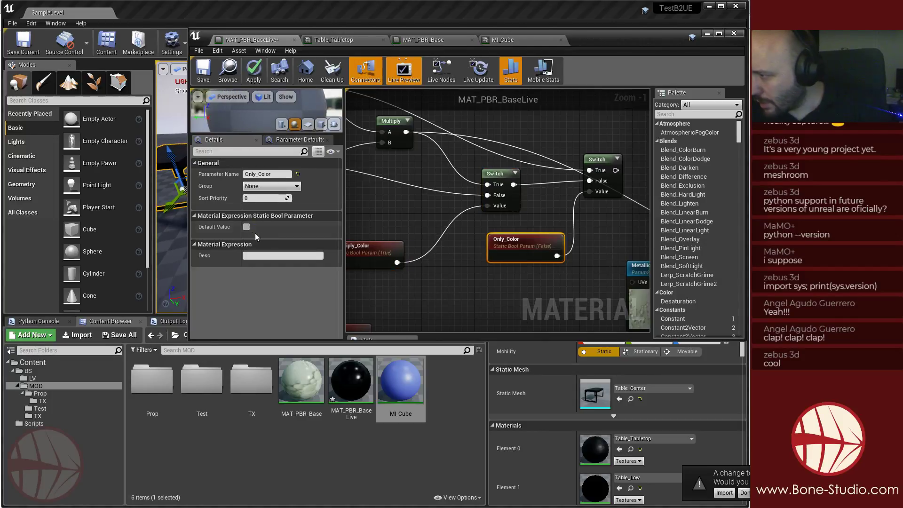
{"action": "left_click", "coordinate": [253, 70]}
{"action": "left_click", "coordinate": [204, 70]}
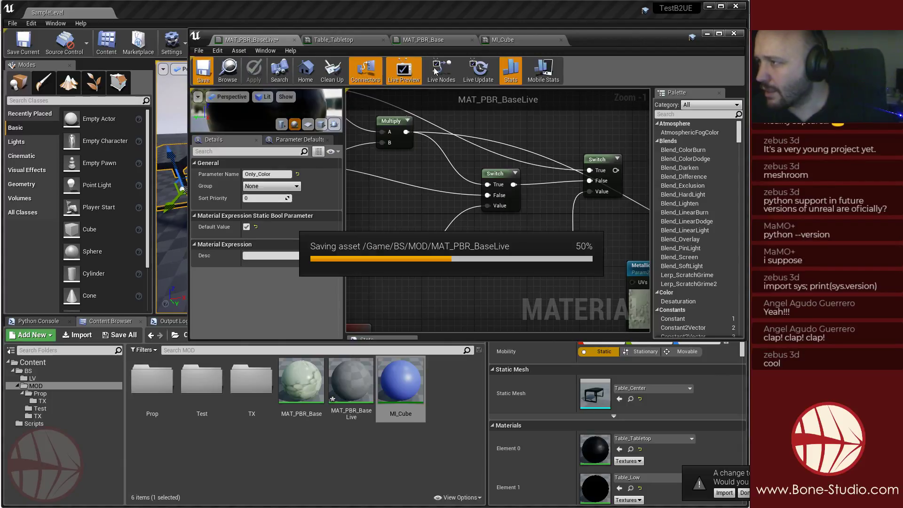
Look through the Table_Tabletop instance's parameters for the Multiply_Color and Only_Color switches.
{"action": "left_click", "coordinate": [354, 42]}
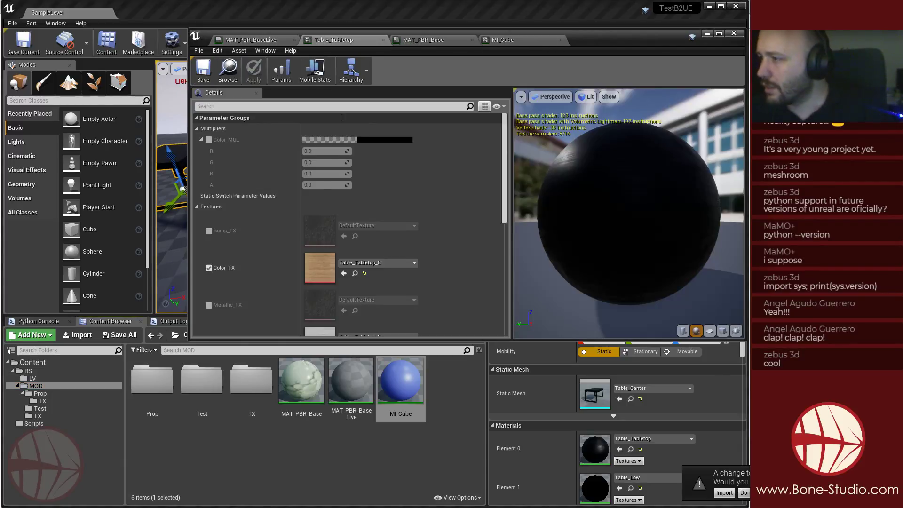
{"action": "scroll", "coordinate": [255, 212], "scroll_direction": "down", "scroll_amount": 5}
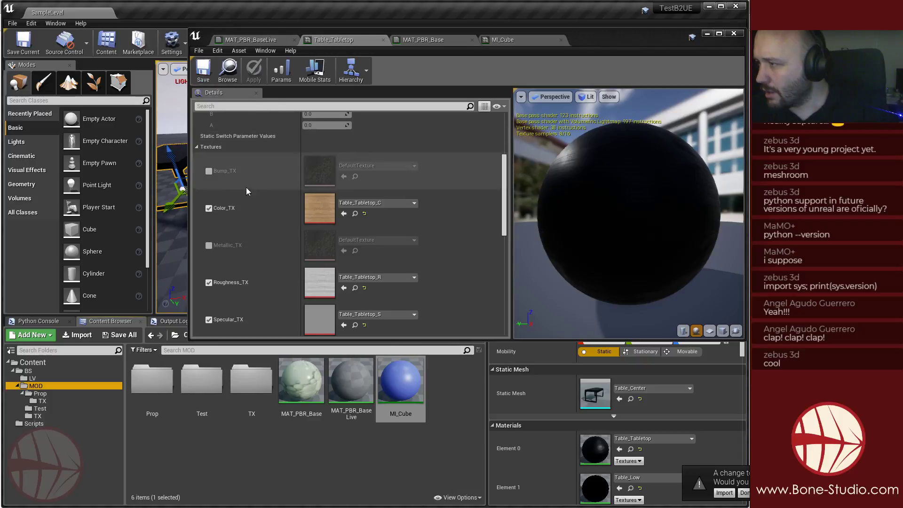
{"action": "scroll", "coordinate": [235, 264], "scroll_direction": "down", "scroll_amount": 5}
{"action": "scroll", "coordinate": [232, 272], "scroll_direction": "up", "scroll_amount": 3}
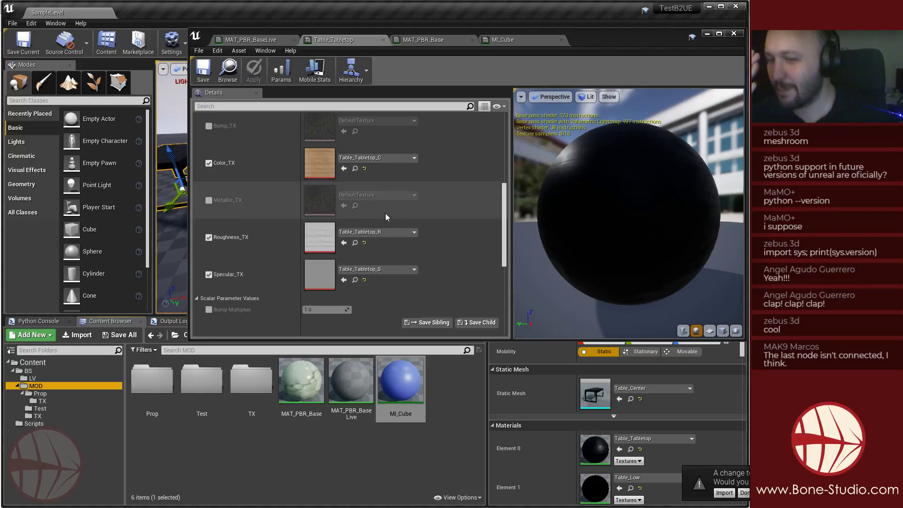
Disable the default values of the Multiply_Color and Only_Color parameters in MAT_PBR_BaseLive and delete the unconnected None bool parameter.
{"action": "left_click", "coordinate": [259, 41]}
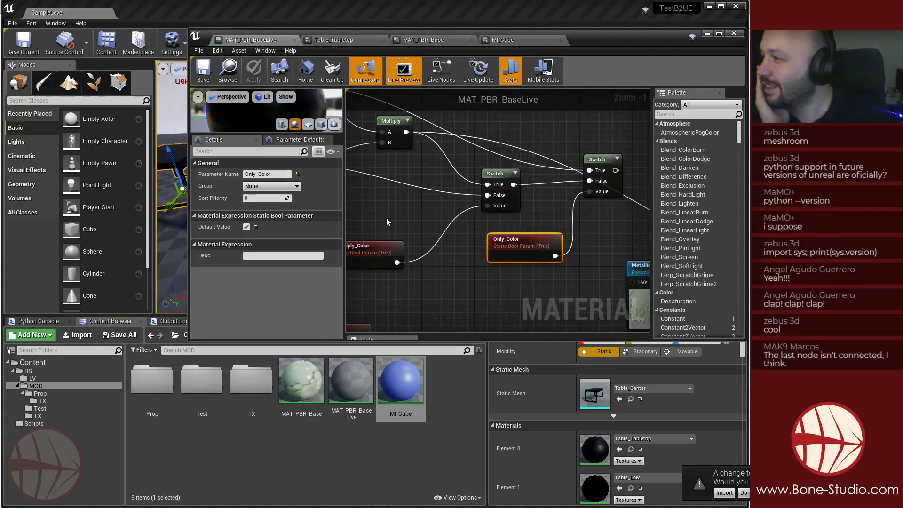
{"action": "left_click", "coordinate": [379, 259]}
{"action": "right_click_drag", "start_coordinate": [380, 275], "coordinate": [452, 241]}
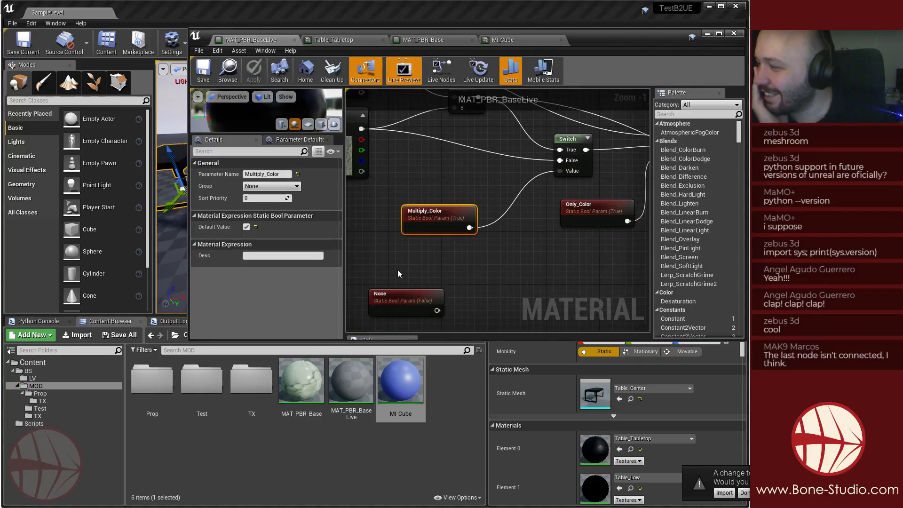
{"action": "left_click", "coordinate": [246, 227]}
{"action": "left_click", "coordinate": [246, 227]}
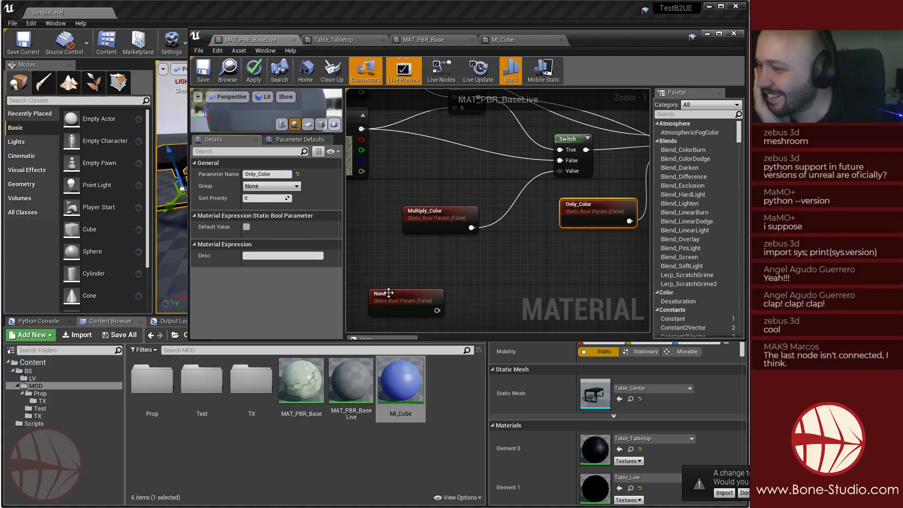
{"action": "left_click", "coordinate": [394, 308]}
Connect the last Switch node's output to the Base Color input of the MAT_PBR_BaseLive result node and apply the material.
{"action": "scroll", "coordinate": [426, 269], "scroll_direction": "down", "scroll_amount": 4}
{"action": "right_click_drag", "start_coordinate": [520, 279], "coordinate": [426, 252]}
{"action": "scroll", "coordinate": [462, 185], "scroll_direction": "up", "scroll_amount": 1}
{"action": "right_click_drag", "start_coordinate": [461, 187], "coordinate": [415, 147]}
{"action": "left_click_drag", "start_coordinate": [392, 139], "coordinate": [547, 204]}
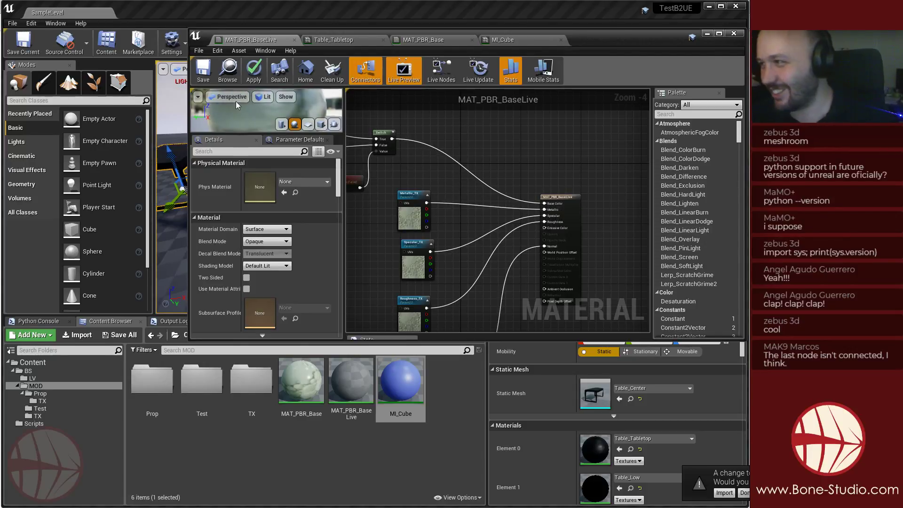
{"action": "left_click", "coordinate": [253, 70]}
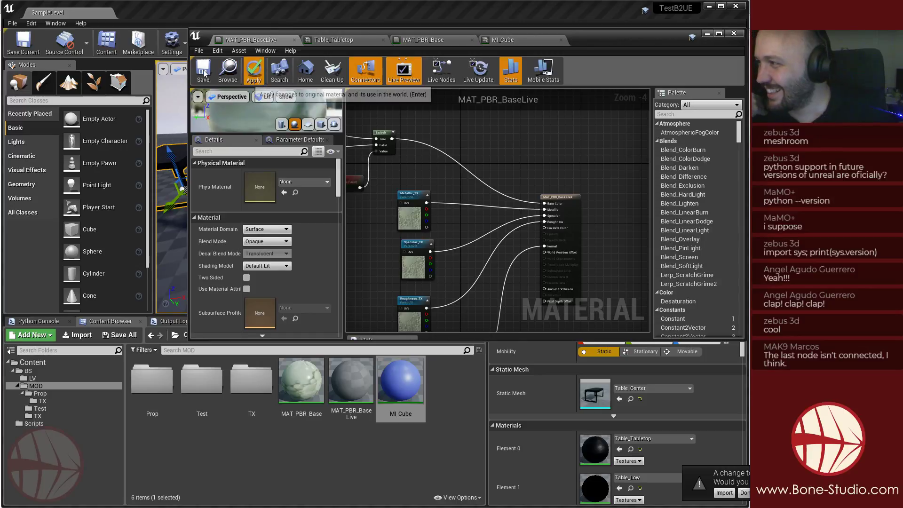
Close the MAT_PBR_Base and MI_Cube editors and check the Table_Tabletop instance's parameters for the switches.
{"action": "left_click", "coordinate": [472, 40]}
{"action": "left_click", "coordinate": [473, 40]}
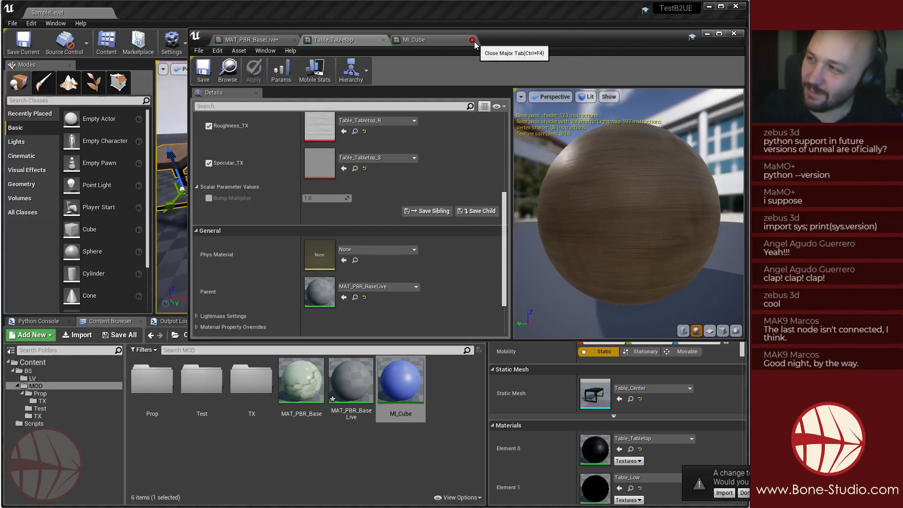
{"action": "scroll", "coordinate": [308, 162], "scroll_direction": "up", "scroll_amount": 6}
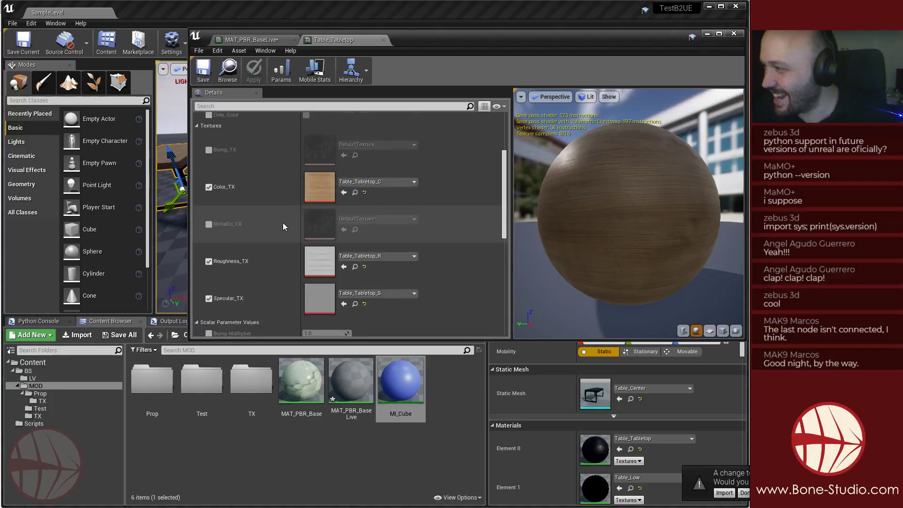
Assign the Only_Color bool parameter in the MAT_PBR_BaseLive graph to a new group named Options.
{"action": "left_click", "coordinate": [271, 41]}
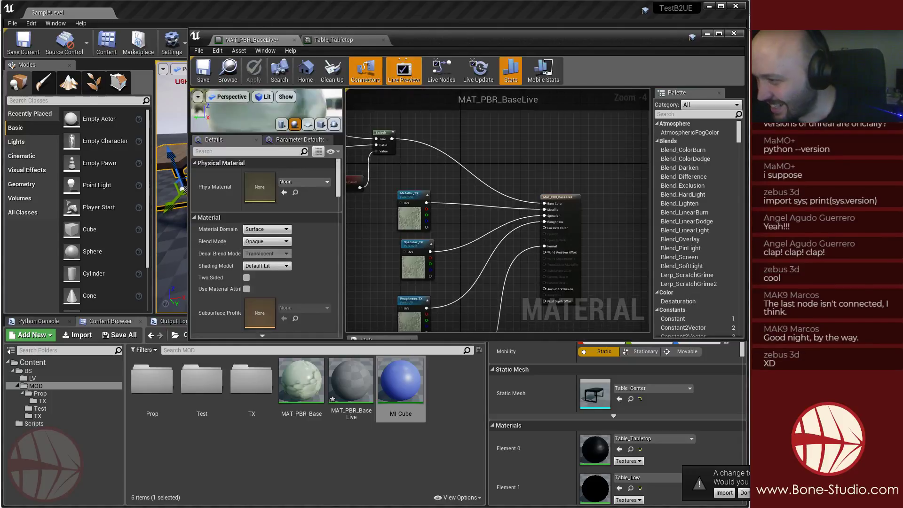
{"action": "right_click_drag", "start_coordinate": [400, 165], "coordinate": [527, 132]}
{"action": "left_click", "coordinate": [469, 146]}
{"action": "left_click", "coordinate": [272, 187]}
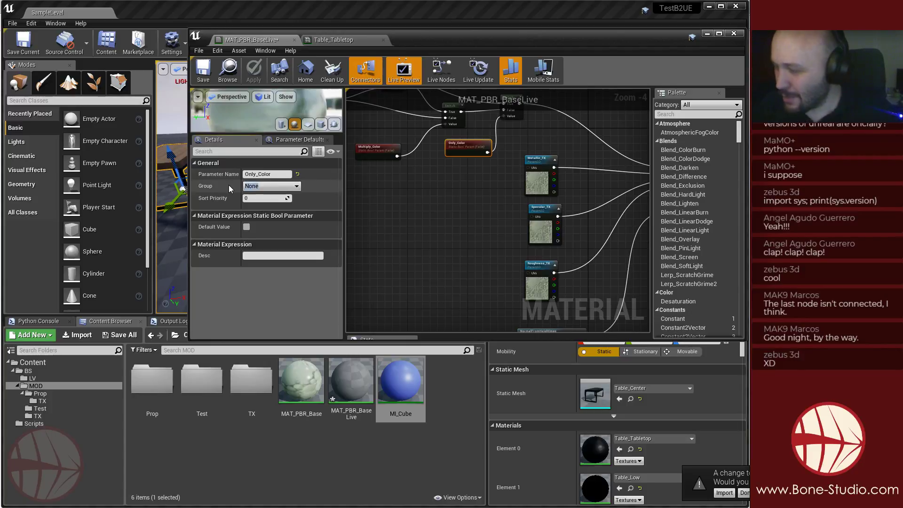
{"action": "type", "text": "Options"}
{"action": "key", "text": "Return"}
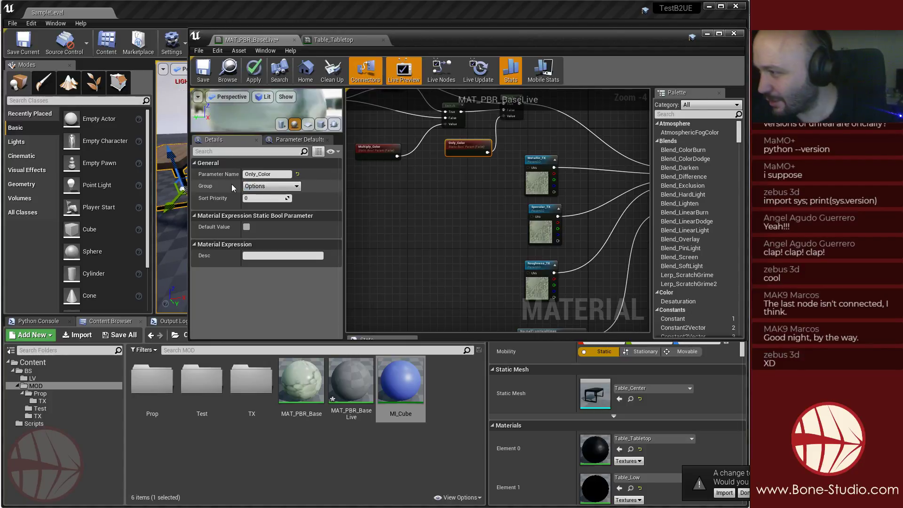
Assign the Multiply_Color bool parameter to the existing Options group, and apply and save MAT_PBR_BaseLive.
{"action": "left_click", "coordinate": [376, 150]}
{"action": "left_click", "coordinate": [296, 187]}
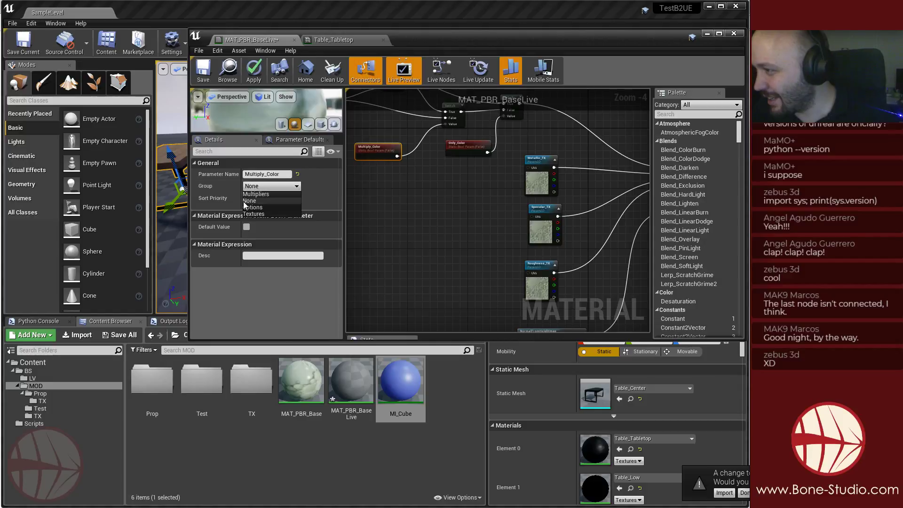
{"action": "left_click", "coordinate": [253, 205]}
{"action": "right_click_drag", "start_coordinate": [379, 202], "coordinate": [471, 259]}
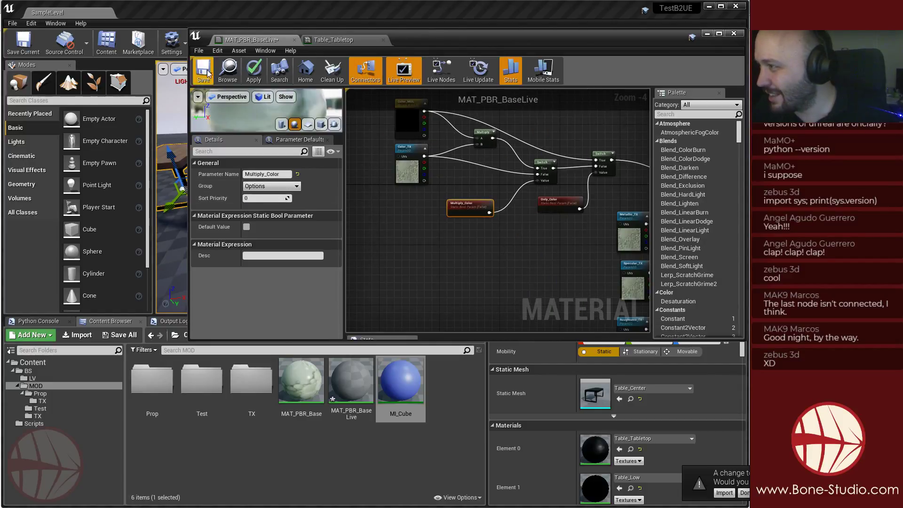
{"action": "left_click", "coordinate": [254, 71]}
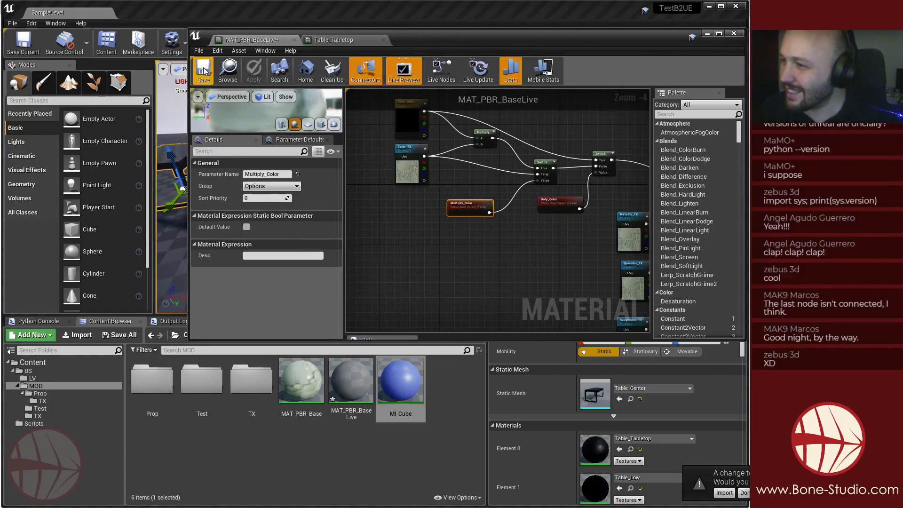
{"action": "left_click", "coordinate": [203, 71]}
{"action": "left_click", "coordinate": [557, 210]}
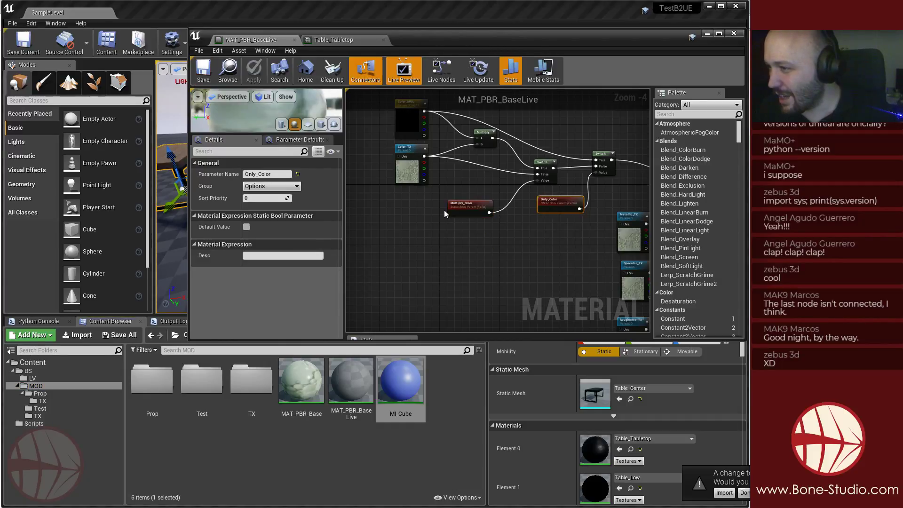
Reposition the material editor window and compare Table_Tabletop's parameter groups with the switch nodes in the MAT_PBR_BaseLive graph.
{"action": "left_click_drag", "start_coordinate": [344, 44], "coordinate": [670, 88]}
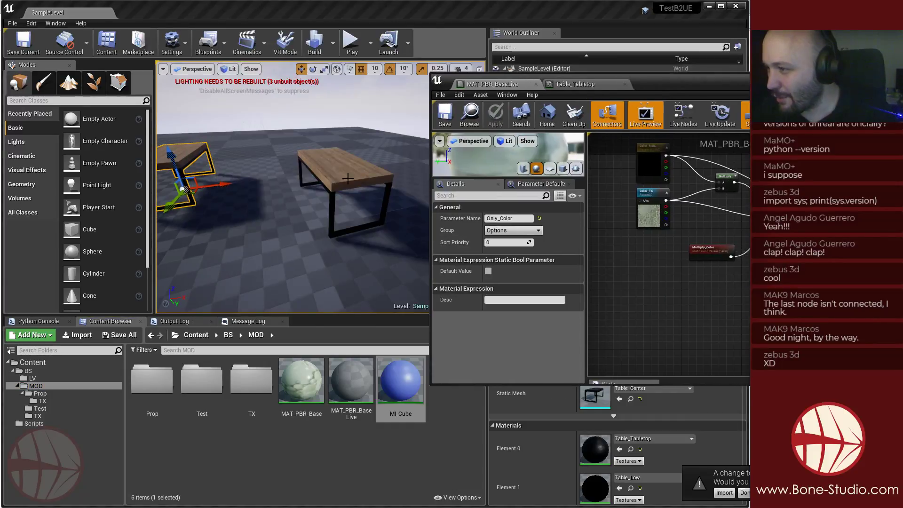
{"action": "left_click", "coordinate": [578, 89]}
{"action": "left_click_drag", "start_coordinate": [578, 89], "coordinate": [355, 54]}
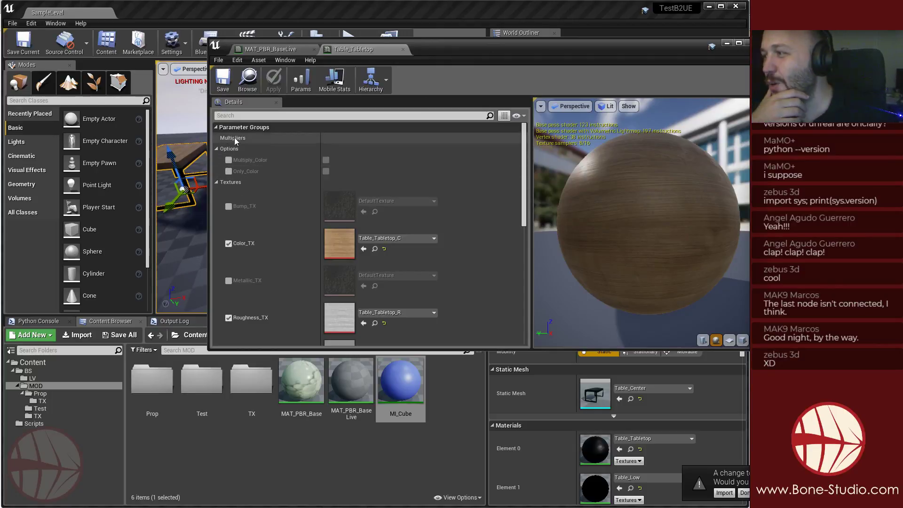
{"action": "scroll", "coordinate": [296, 186], "scroll_direction": "down", "scroll_amount": 3}
{"action": "scroll", "coordinate": [295, 182], "scroll_direction": "down", "scroll_amount": 2}
{"action": "scroll", "coordinate": [272, 262], "scroll_direction": "up", "scroll_amount": 6}
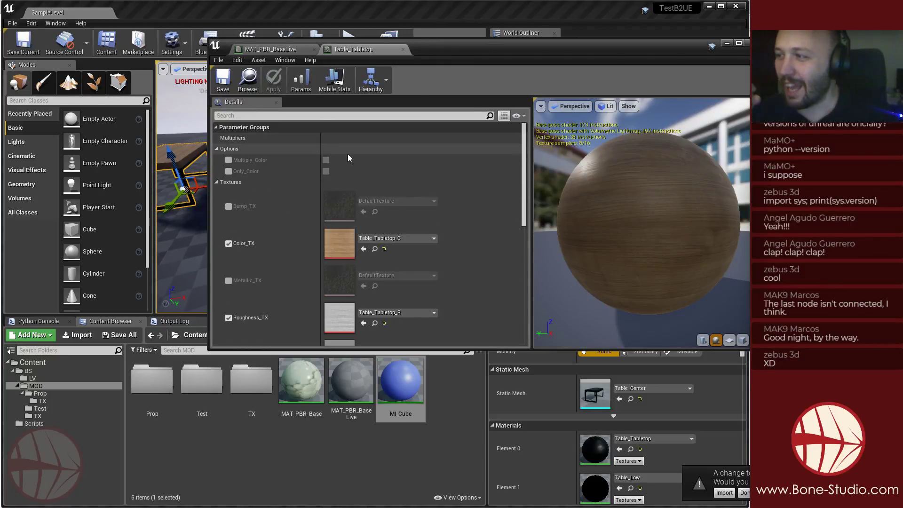
{"action": "left_click", "coordinate": [270, 49]}
{"action": "right_click", "coordinate": [437, 282]}
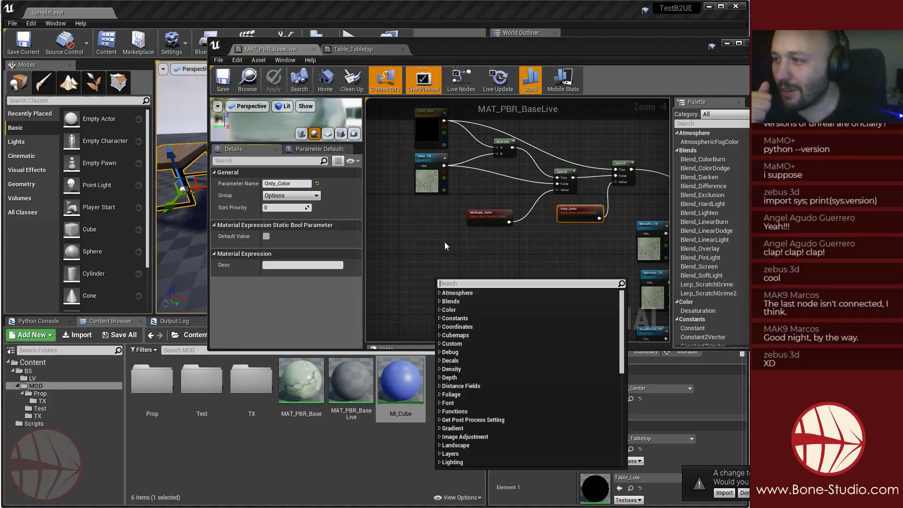
{"action": "right_click_drag", "start_coordinate": [435, 130], "coordinate": [465, 192]}
{"action": "left_click", "coordinate": [385, 47]}
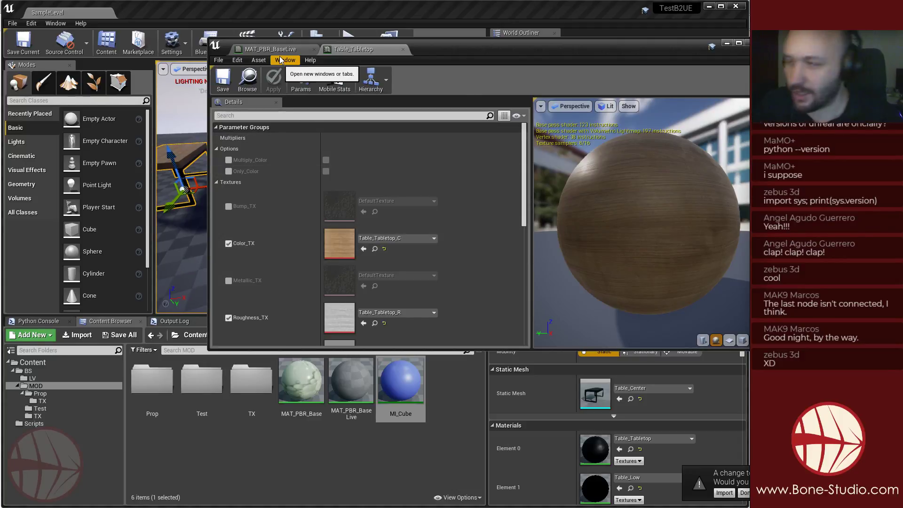
Enable Multiply_Color in Table_Tabletop and override Color_MUL with a light pink of R 1.0, G 0.546875, B 0.593473.
{"action": "left_click", "coordinate": [228, 160]}
{"action": "left_click", "coordinate": [326, 161]}
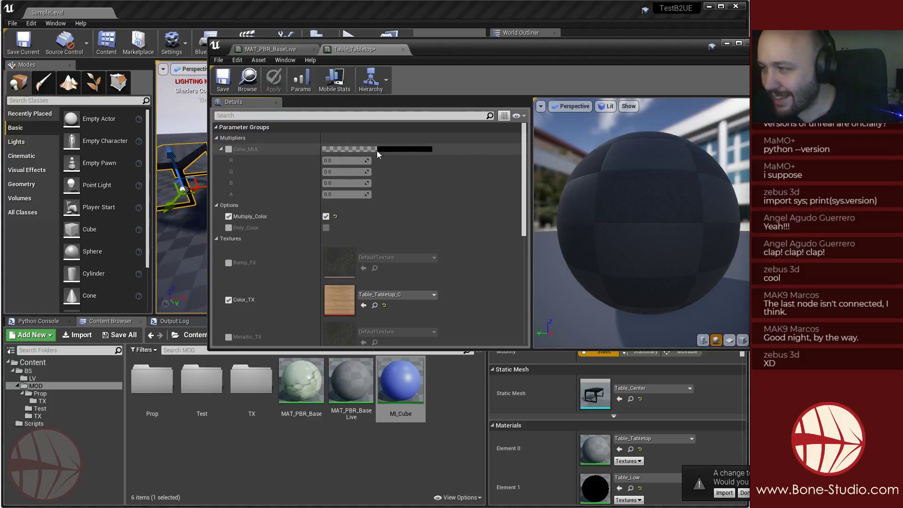
{"action": "left_click", "coordinate": [228, 149]}
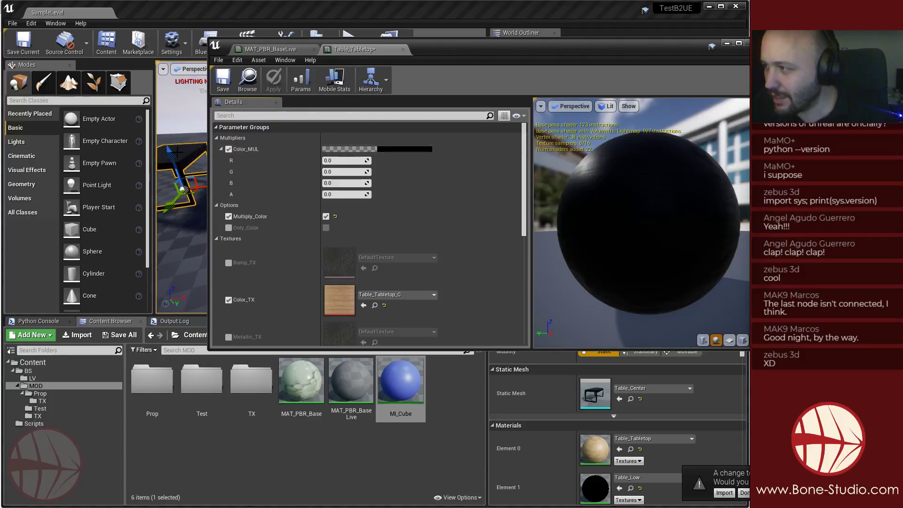
{"action": "left_click", "coordinate": [388, 148]}
{"action": "left_click_drag", "start_coordinate": [471, 235], "coordinate": [527, 182]}
{"action": "mouse_move", "coordinate": [514, 227]}
{"action": "left_mouse_down"}
{"action": "mouse_move", "coordinate": [512, 244]}
{"action": "mouse_move", "coordinate": [511, 232]}
{"action": "left_mouse_up"}
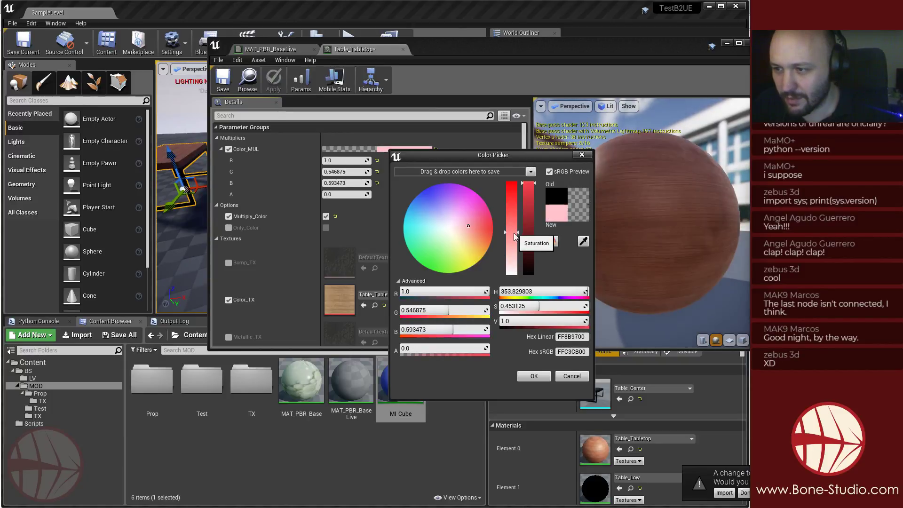
{"action": "left_click", "coordinate": [523, 377]}
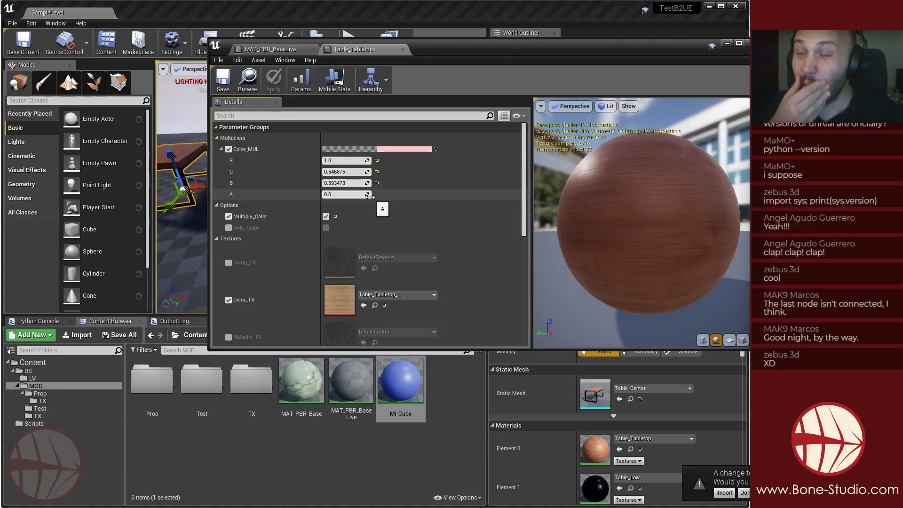
Turn off Multiply_Color along with its override, and override Only_Color as enabled in the Options group.
{"action": "left_click", "coordinate": [326, 217]}
{"action": "left_click", "coordinate": [228, 161]}
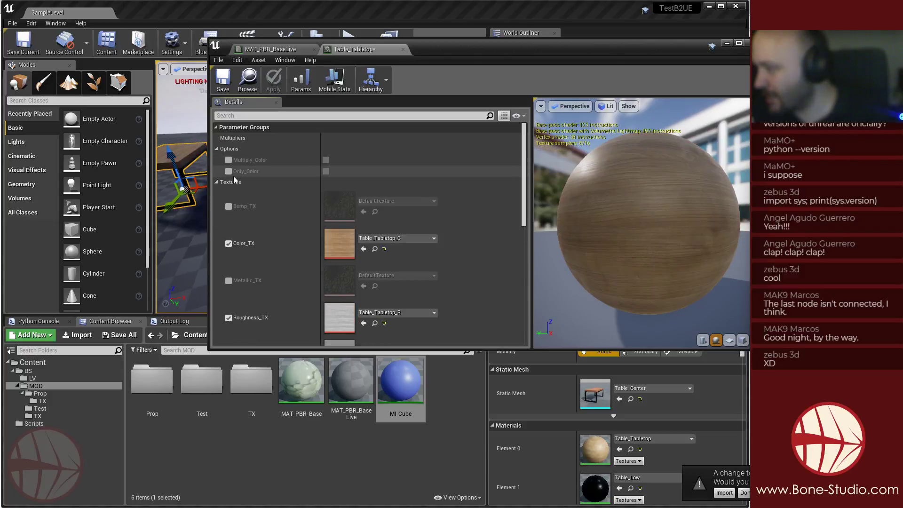
{"action": "left_click", "coordinate": [229, 172]}
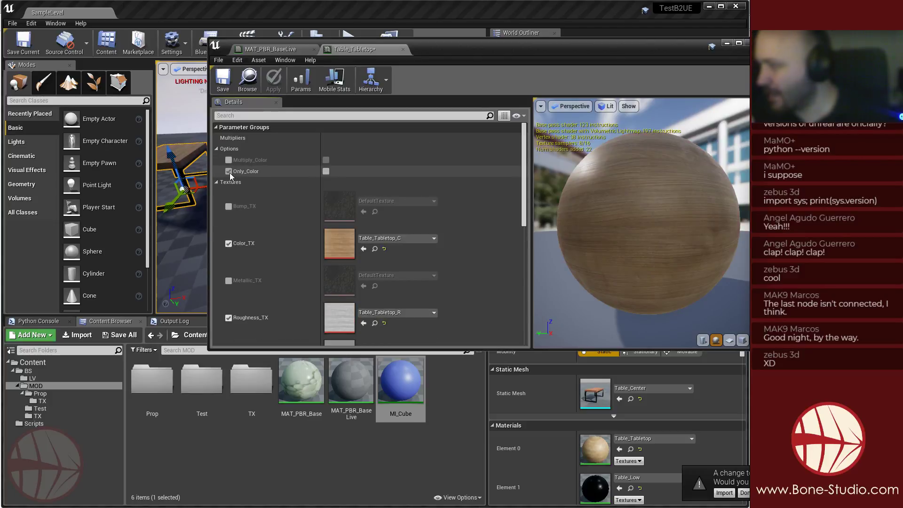
{"action": "left_click", "coordinate": [326, 171]}
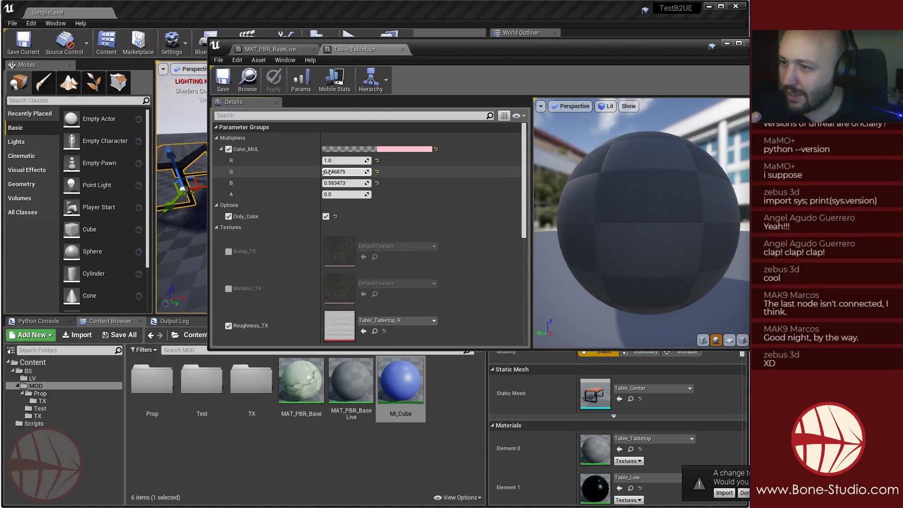
Set Color_MUL to a saturated pink with R 1.0, G 0.052083 and B 0.149564.
{"action": "left_click", "coordinate": [415, 149]}
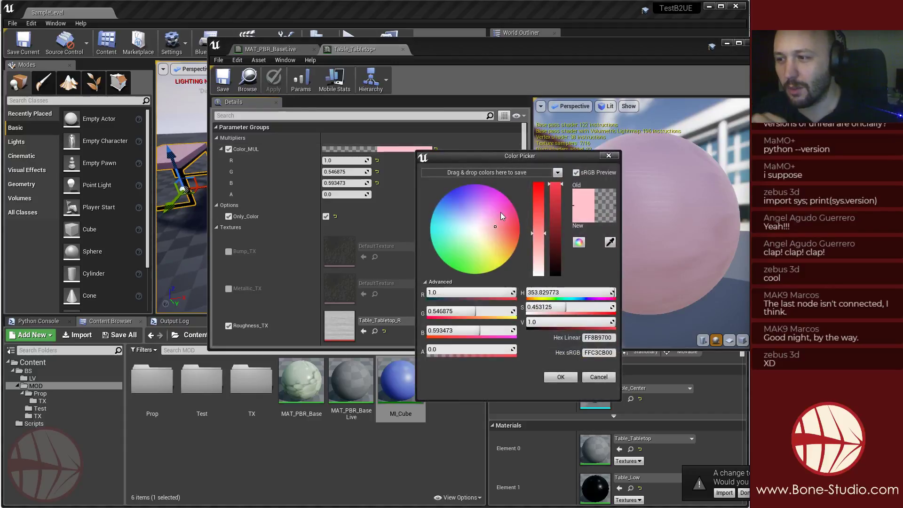
{"action": "left_click_drag", "start_coordinate": [541, 216], "coordinate": [539, 189]}
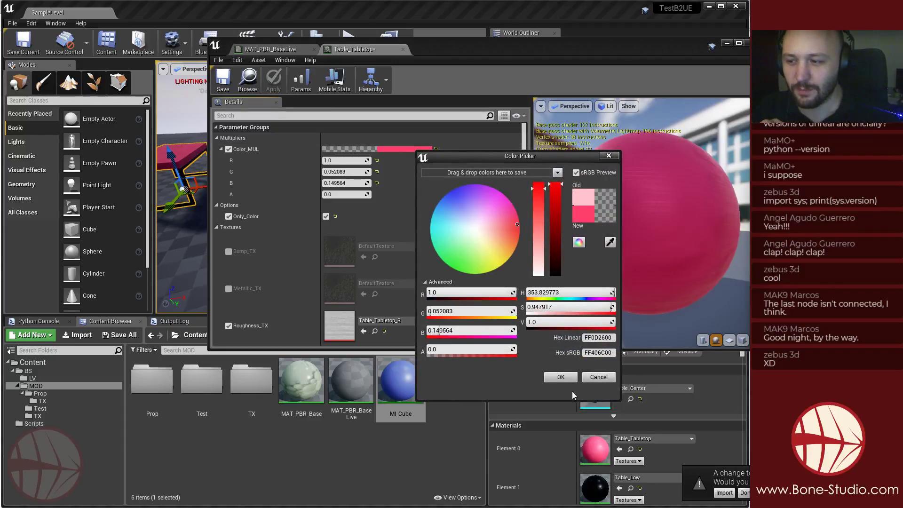
{"action": "left_click", "coordinate": [560, 377]}
Examine the solid-color material's surface on the preview sphere from several angles and look through the remaining texture parameters.
{"action": "left_click_drag", "start_coordinate": [611, 263], "coordinate": [608, 242]}
{"action": "left_click_drag", "start_coordinate": [683, 285], "coordinate": [658, 283]}
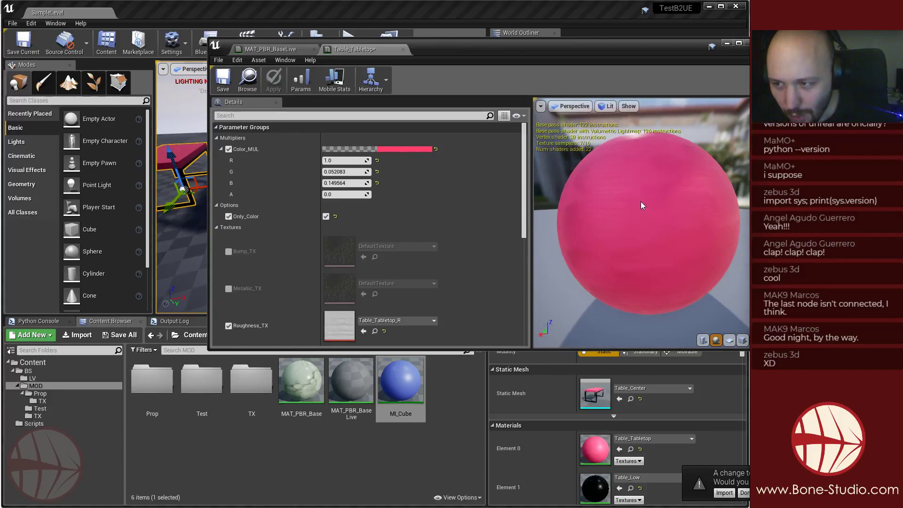
{"action": "left_click_drag", "start_coordinate": [643, 206], "coordinate": [578, 167]}
{"action": "left_click_drag", "start_coordinate": [646, 141], "coordinate": [676, 167]}
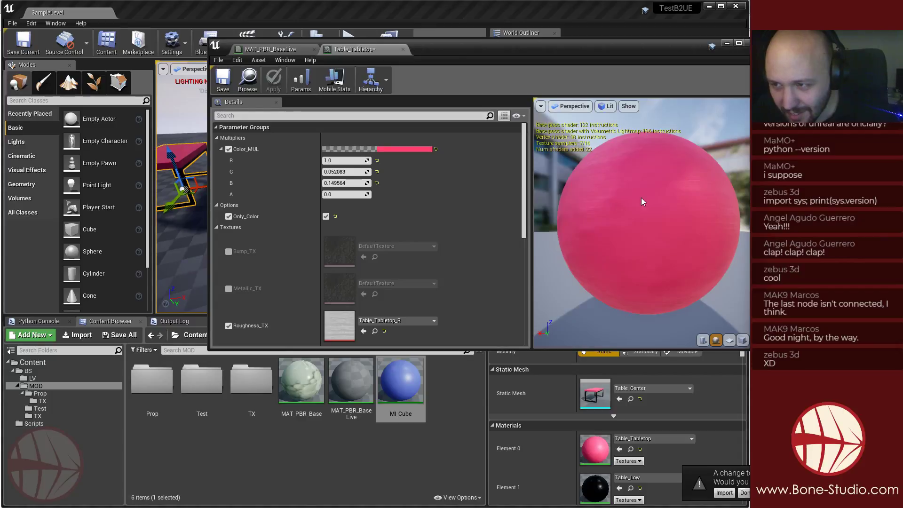
{"action": "left_click_drag", "start_coordinate": [650, 265], "coordinate": [615, 227]}
{"action": "left_click_drag", "start_coordinate": [658, 185], "coordinate": [626, 207]}
{"action": "scroll", "coordinate": [335, 247], "scroll_direction": "down", "scroll_amount": 5}
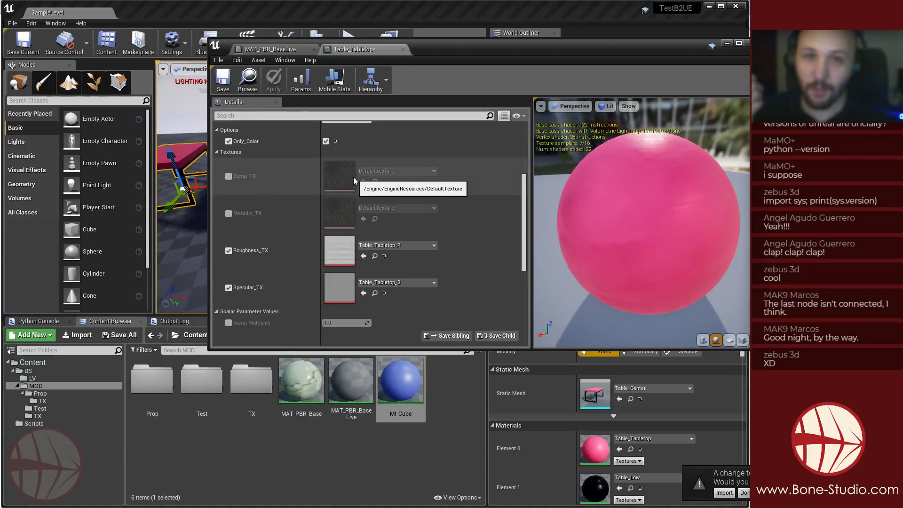
{"action": "scroll", "coordinate": [267, 185], "scroll_direction": "down", "scroll_amount": 2}
Override the Bump Multiplier with 0.0, check the preview sphere and save the Table_Tabletop instance.
{"action": "left_click", "coordinate": [229, 262]}
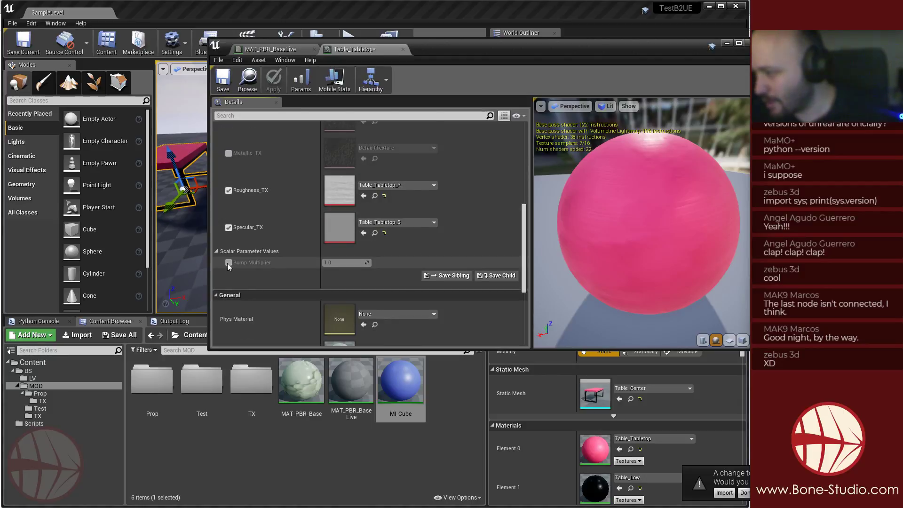
{"action": "left_click", "coordinate": [335, 262]}
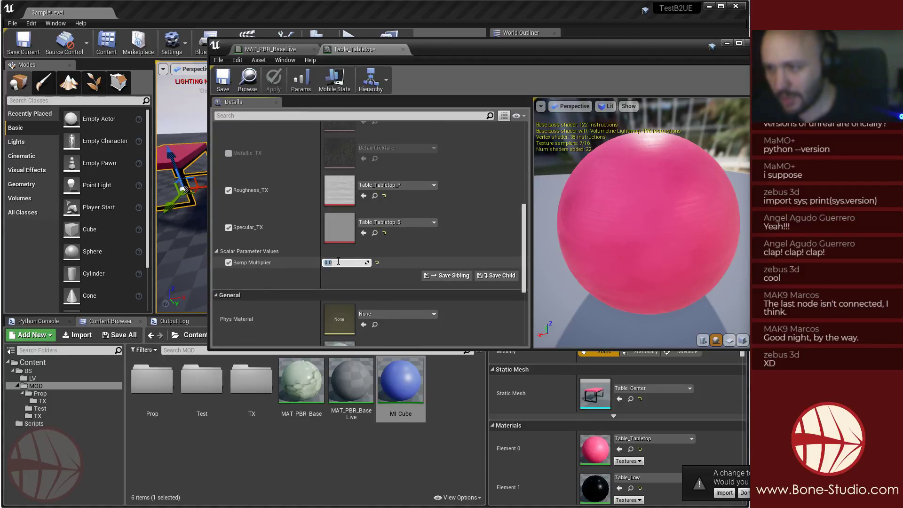
{"action": "left_click_drag", "start_coordinate": [597, 197], "coordinate": [491, 177]}
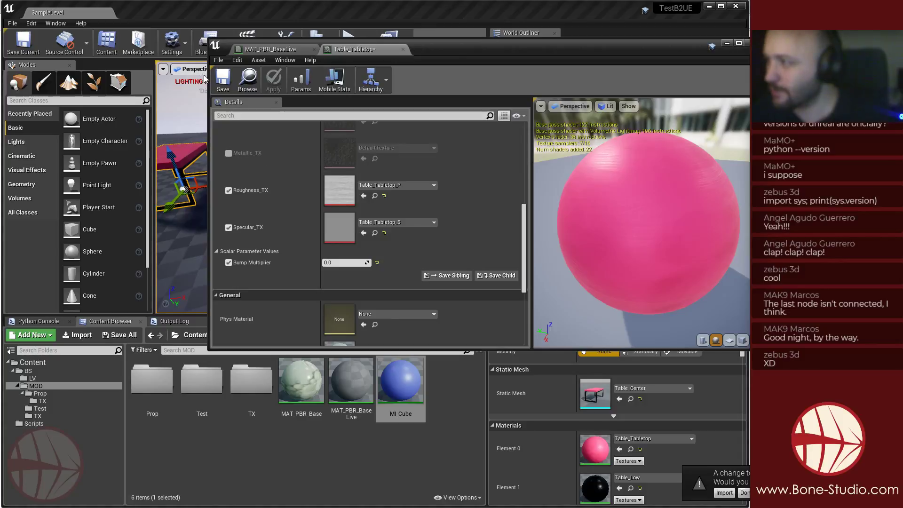
{"action": "left_click", "coordinate": [223, 79]}
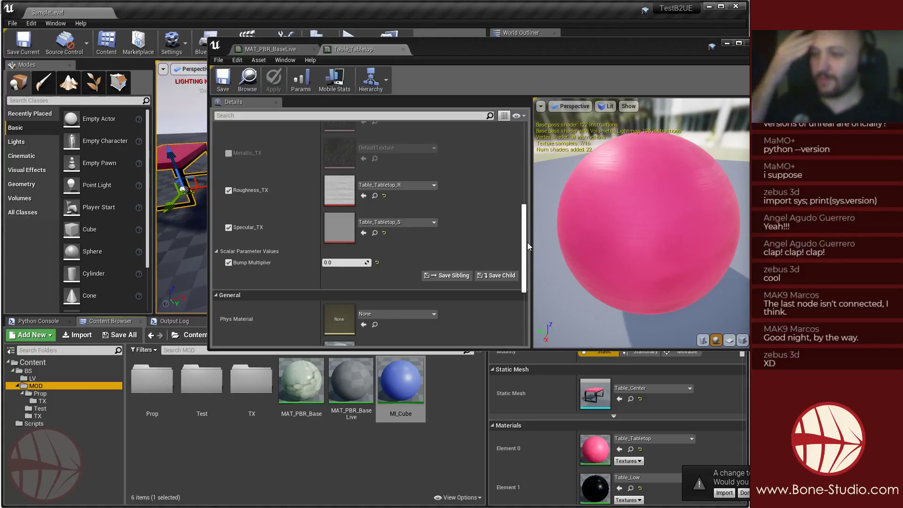
Reposition the Table_Tabletop editor window to reveal the table in the level viewport.
{"action": "left_click_drag", "start_coordinate": [431, 51], "coordinate": [380, 251]}
{"action": "mouse_move", "coordinate": [321, 164]}
{"action": "right_mouse_down"}
{"action": "mouse_move", "coordinate": [282, 165]}
{"action": "mouse_move", "coordinate": [301, 146]}
{"action": "mouse_move", "coordinate": [264, 169]}
{"action": "mouse_move", "coordinate": [321, 164]}
{"action": "right_mouse_up"}
{"action": "left_click_drag", "start_coordinate": [427, 254], "coordinate": [549, 88]}
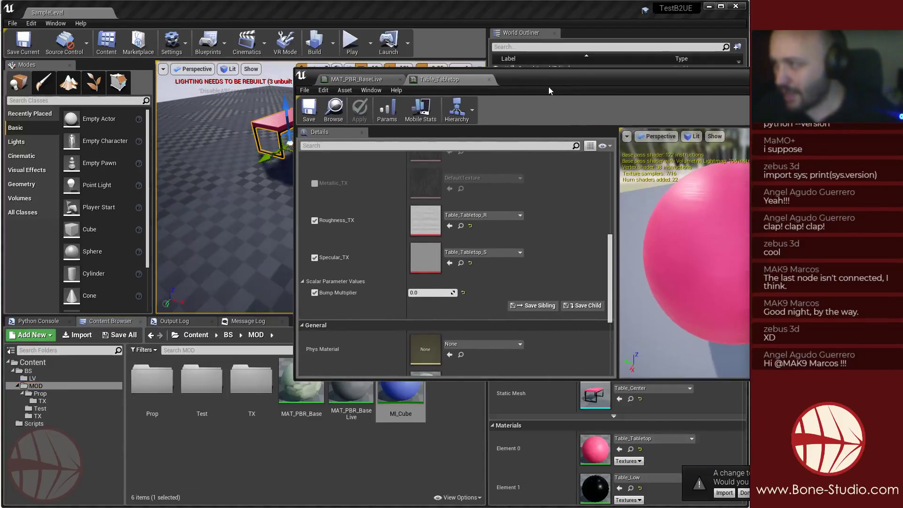
Duplicate the color parameter, Multiply, switch and static bool nodes in MAT_PBR_BaseLive, placing the copies above Metallic_TX.
{"action": "left_click", "coordinate": [354, 80]}
{"action": "scroll", "coordinate": [516, 236], "scroll_direction": "up", "scroll_amount": 6}
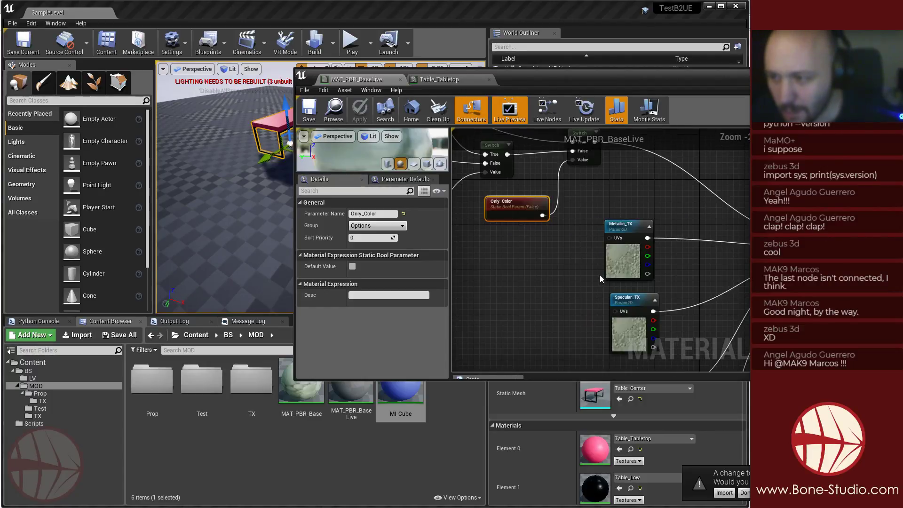
{"action": "scroll", "coordinate": [600, 275], "scroll_direction": "down", "scroll_amount": 4}
{"action": "mouse_move", "coordinate": [677, 219]}
{"action": "left_mouse_down"}
{"action": "mouse_move", "coordinate": [497, 220]}
{"action": "mouse_move", "coordinate": [481, 312]}
{"action": "left_mouse_up"}
{"action": "right_click_drag", "start_coordinate": [564, 223], "coordinate": [567, 291]}
{"action": "left_click_drag", "start_coordinate": [491, 154], "coordinate": [640, 254]}
{"action": "right_click_drag", "start_coordinate": [535, 273], "coordinate": [601, 185]}
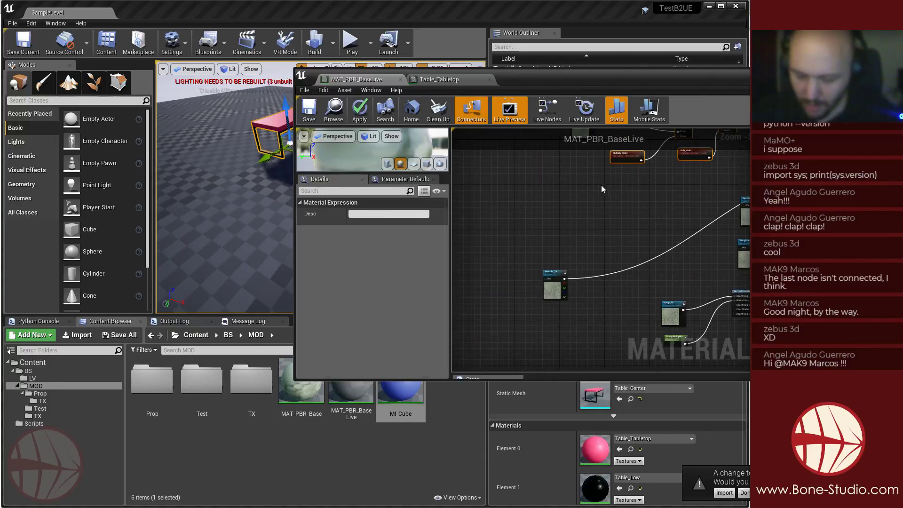
{"action": "key", "text": "ctrl+w"}
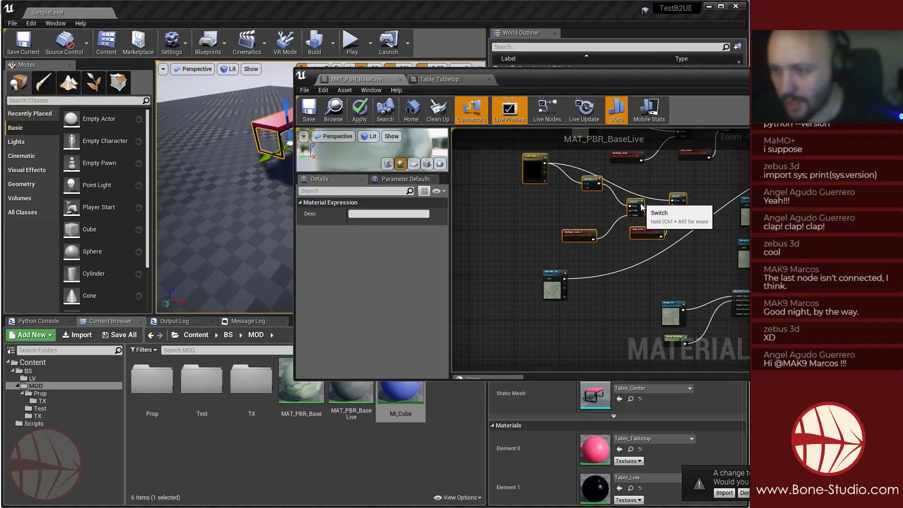
Move Metallic_TX near the duplicated switches and connect the last duplicated switch to the material's Metallic input.
{"action": "scroll", "coordinate": [642, 207], "scroll_direction": "up", "scroll_amount": 3}
{"action": "scroll", "coordinate": [534, 230], "scroll_direction": "down", "scroll_amount": 5}
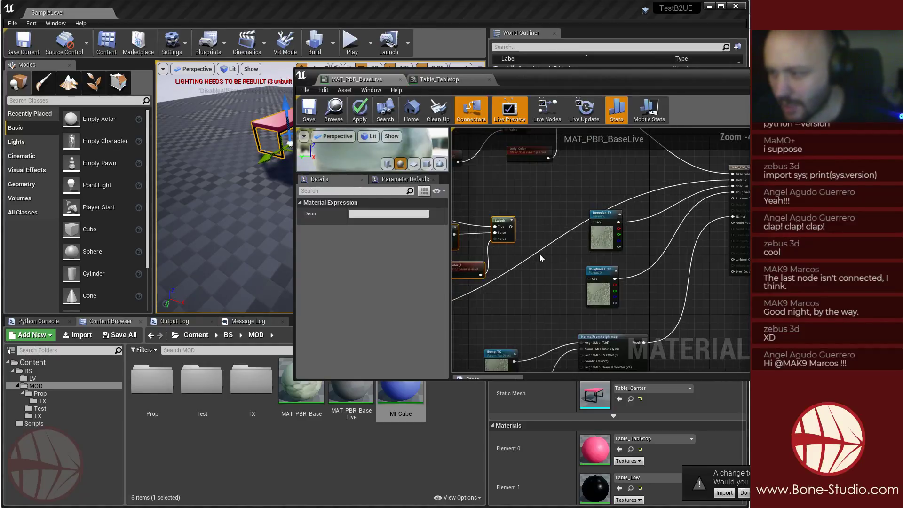
{"action": "left_click_drag", "start_coordinate": [500, 265], "coordinate": [587, 249]}
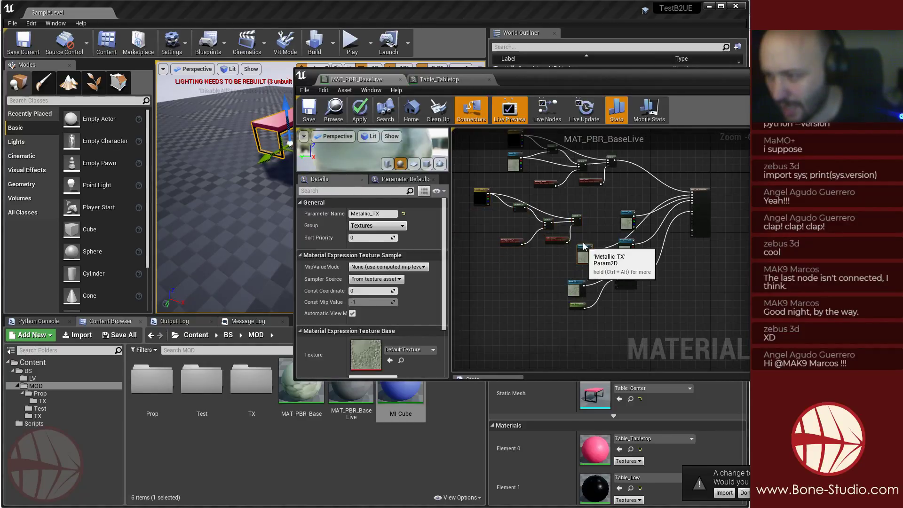
{"action": "scroll", "coordinate": [584, 233], "scroll_direction": "up", "scroll_amount": 4}
{"action": "left_click_drag", "start_coordinate": [606, 287], "coordinate": [572, 192], "text": "ctrl"}
{"action": "scroll", "coordinate": [574, 195], "scroll_direction": "down", "scroll_amount": 6}
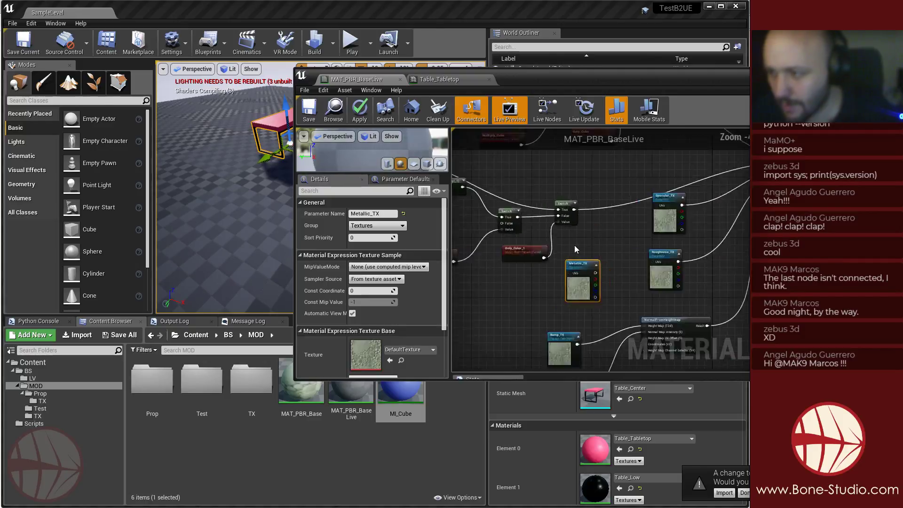
Connect Metallic_TX to the duplicated Multiply node's B input and to the first duplicated switch's False input.
{"action": "scroll", "coordinate": [512, 223], "scroll_direction": "up", "scroll_amount": 6}
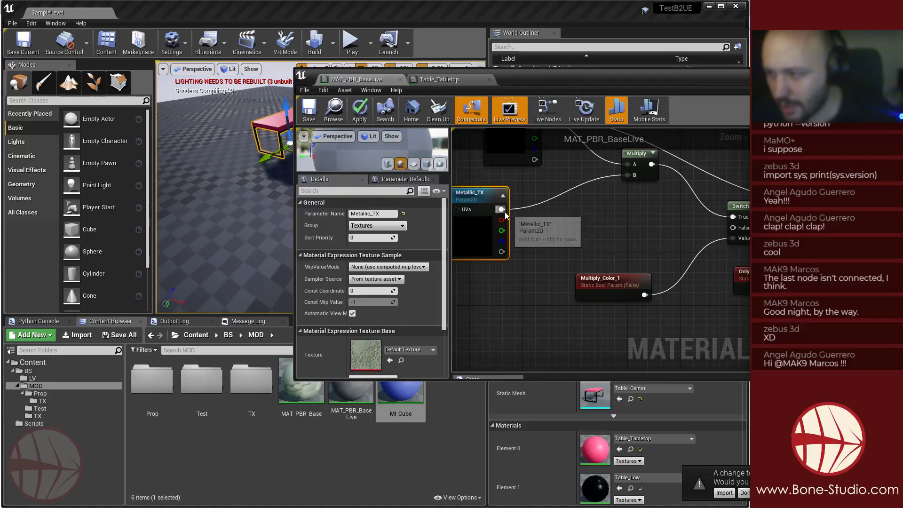
{"action": "scroll", "coordinate": [539, 232], "scroll_direction": "down", "scroll_amount": 5}
{"action": "scroll", "coordinate": [539, 232], "scroll_direction": "up", "scroll_amount": 5}
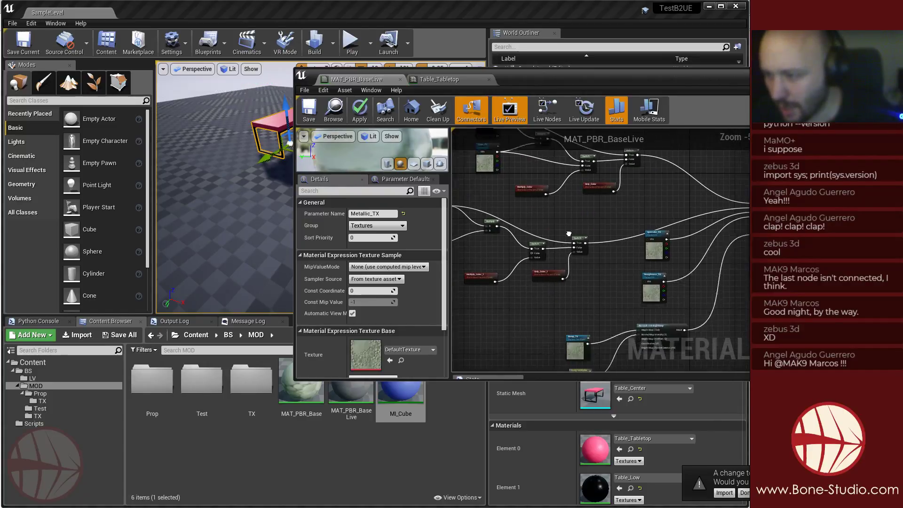
{"action": "left_click_drag", "start_coordinate": [533, 210], "coordinate": [667, 221]}
Rename the duplicated static bool parameter Multiply_Color_1 to Multiply_Metal.
{"action": "right_click_drag", "start_coordinate": [658, 286], "coordinate": [573, 281]}
{"action": "scroll", "coordinate": [535, 262], "scroll_direction": "up", "scroll_amount": 3}
{"action": "left_click", "coordinate": [488, 248]}
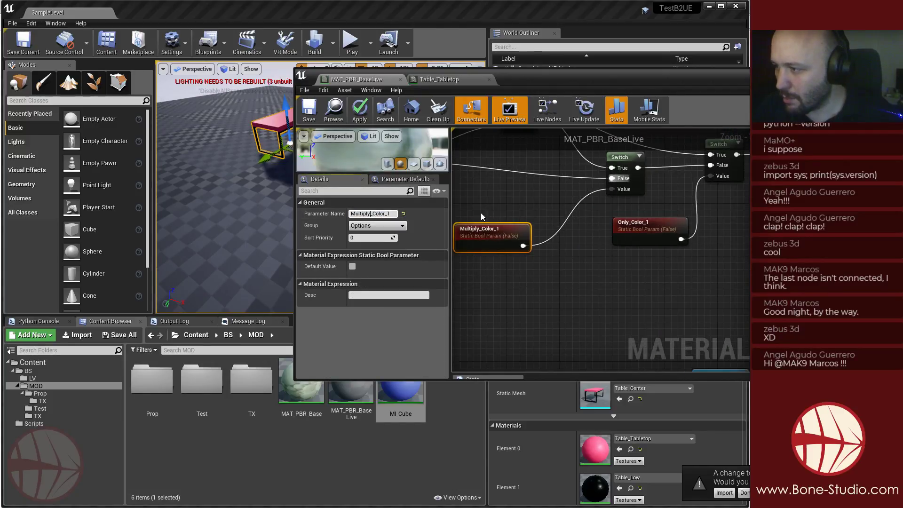
{"action": "key", "text": "Left"}
{"action": "key", "text": "shift+Right"}
{"action": "key", "text": "shift+Right"}
{"action": "key", "text": "shift+Right"}
{"action": "key", "text": "shift+Right"}
{"action": "key", "text": "shift+Right"}
{"action": "type", "text": "Metallness"}
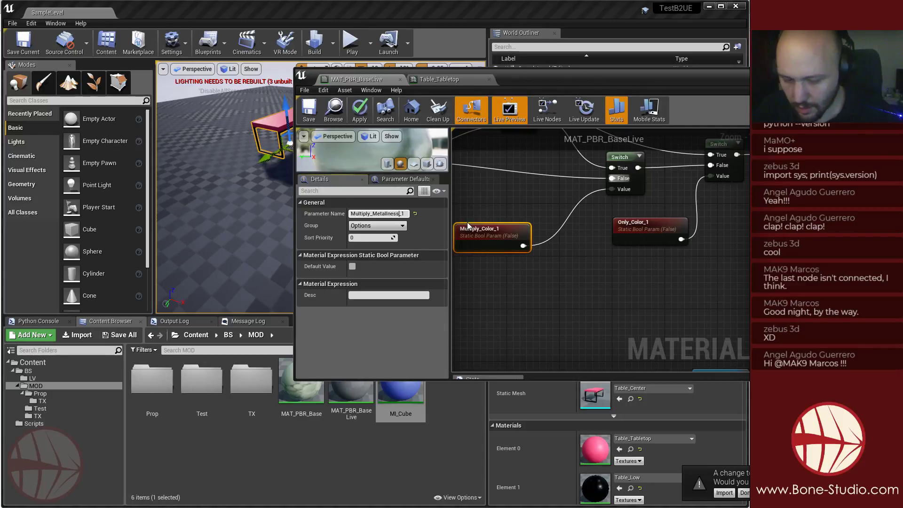
{"action": "key", "text": "Return"}
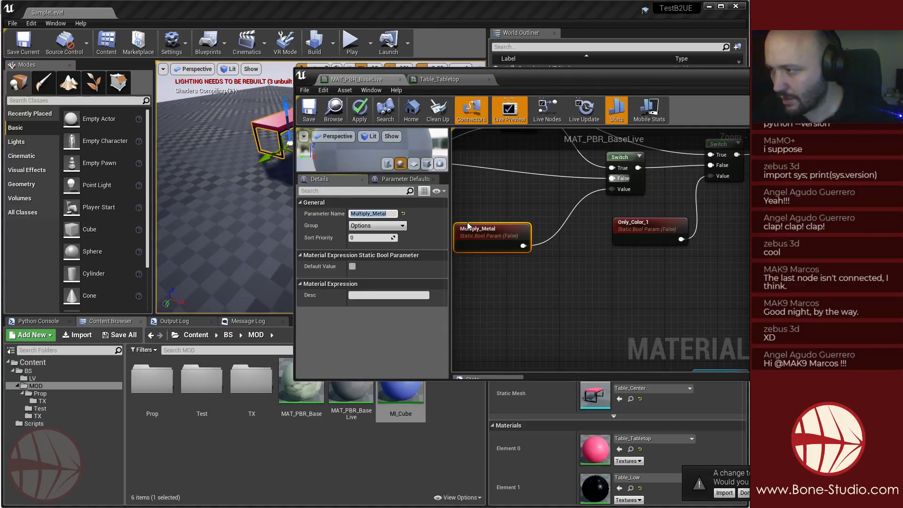
Rename the duplicated static bool parameter Only_Color_1 to Only_Metallic_Color.
{"action": "left_click", "coordinate": [647, 233]}
{"action": "left_click", "coordinate": [365, 213]}
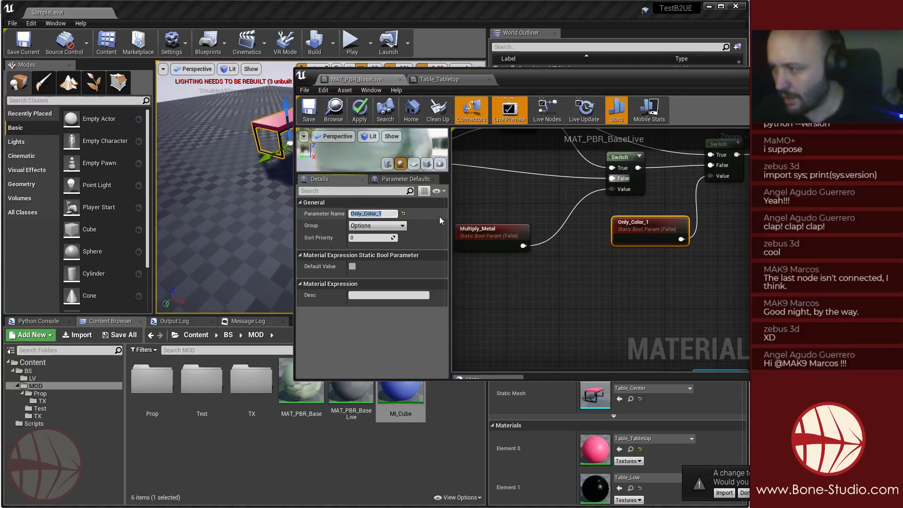
{"action": "key", "text": "Right"}
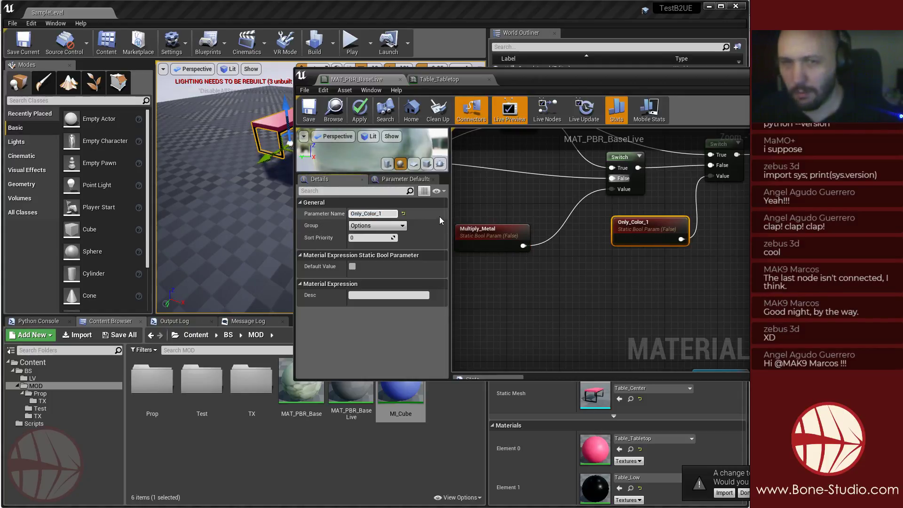
{"action": "key", "text": "shift+End"}
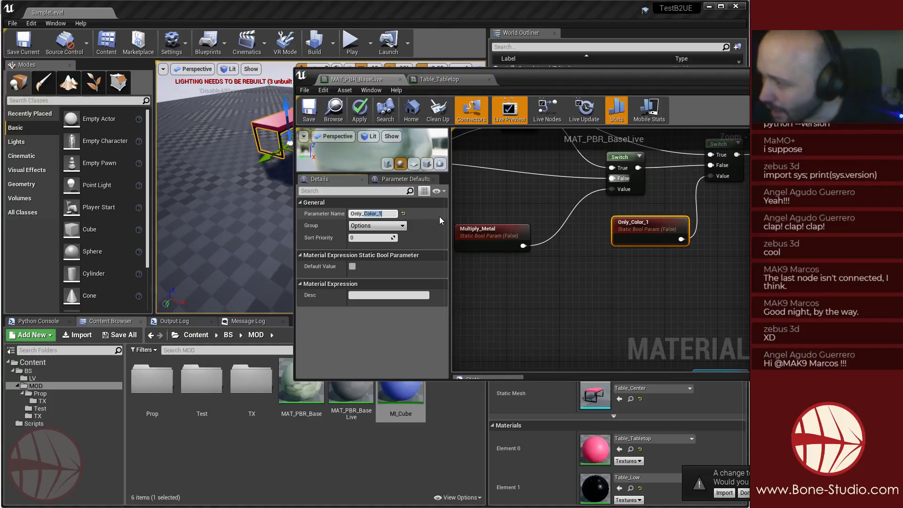
{"action": "type", "text": "Color"}
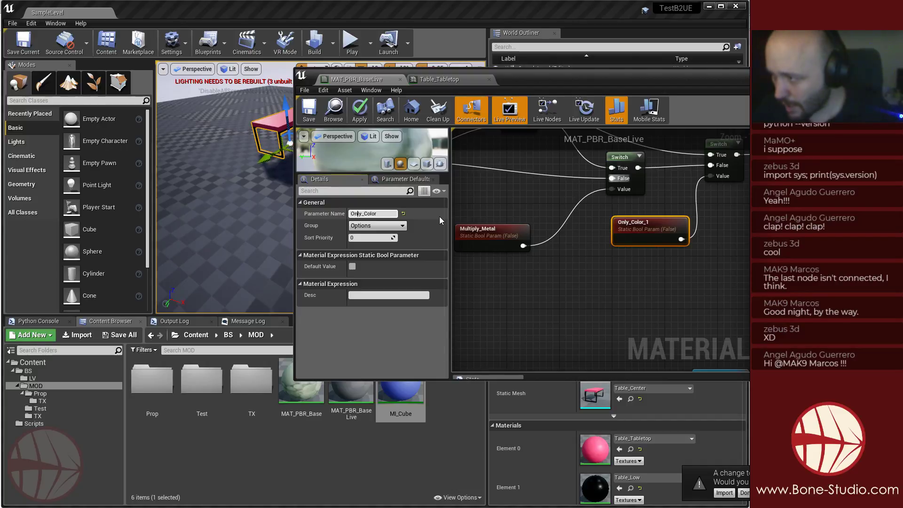
{"action": "type", "text": "Metallice_"}
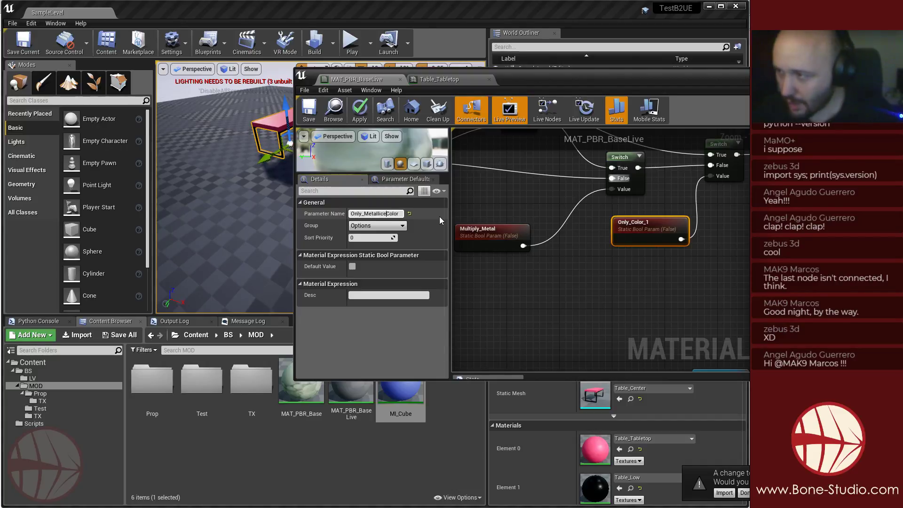
{"action": "key", "text": "Return"}
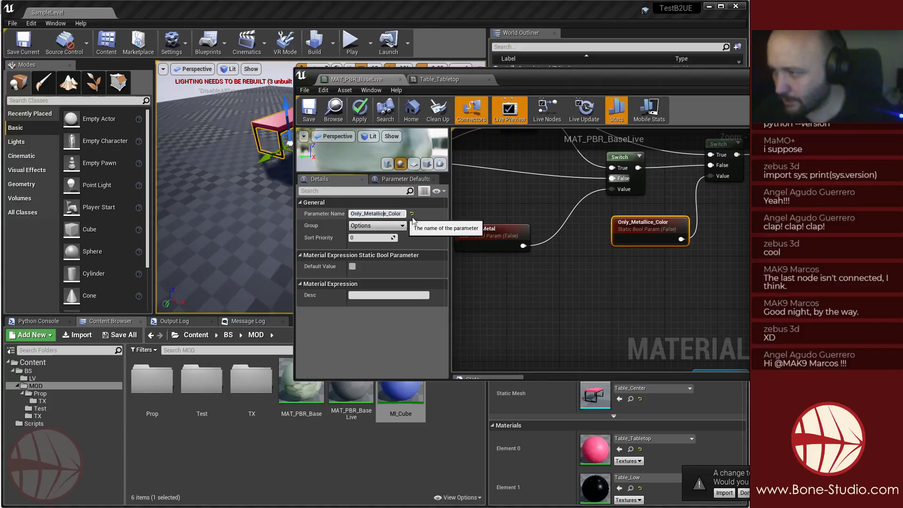
{"action": "key", "text": "BackSpace"}
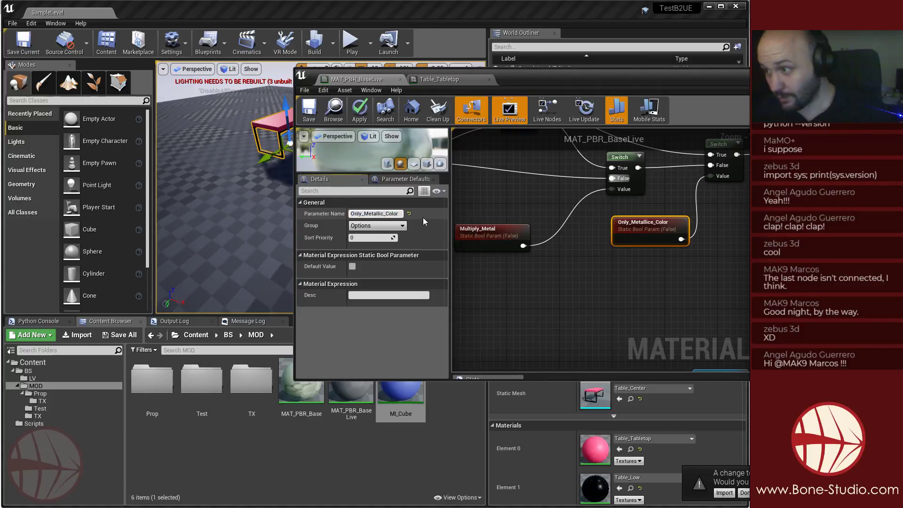
{"action": "key", "text": "Return"}
{"action": "left_click", "coordinate": [544, 183]}
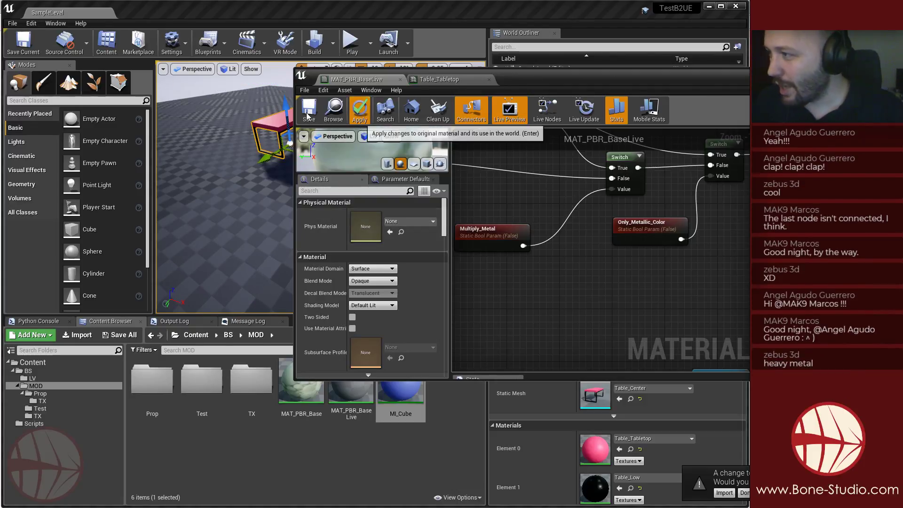
Apply and save the MAT_PBR_BaseLive changes, move its window clear of the viewport and return to the Table_Tabletop instance.
{"action": "left_click", "coordinate": [360, 115]}
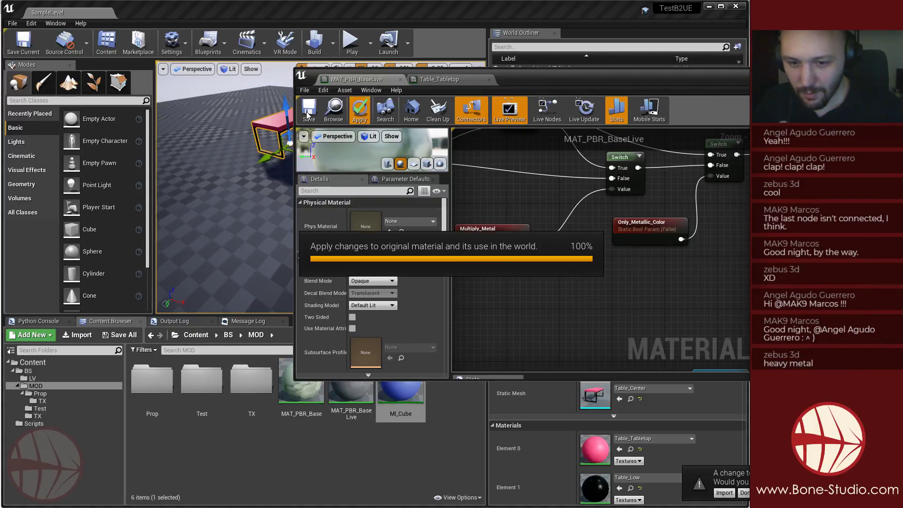
{"action": "left_click", "coordinate": [431, 78]}
{"action": "left_click_drag", "start_coordinate": [514, 80], "coordinate": [622, 87]}
{"action": "left_click", "coordinate": [487, 87]}
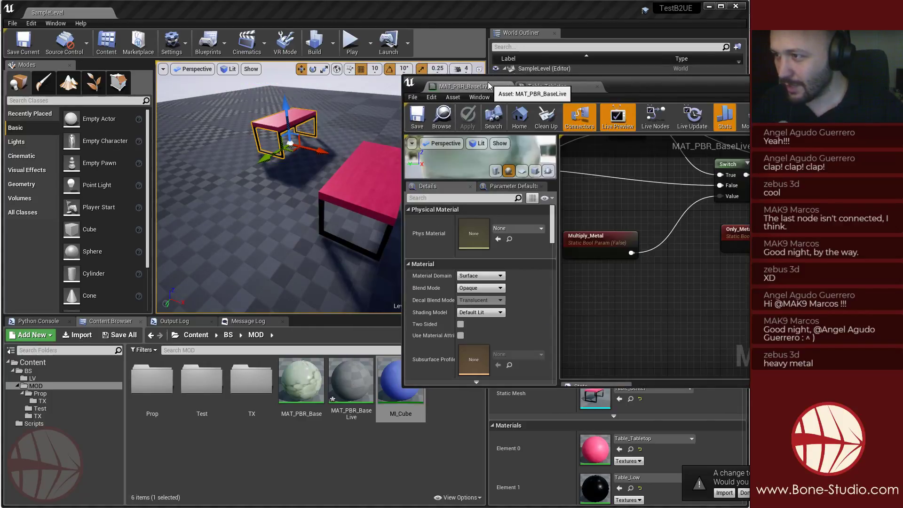
{"action": "left_click", "coordinate": [548, 86]}
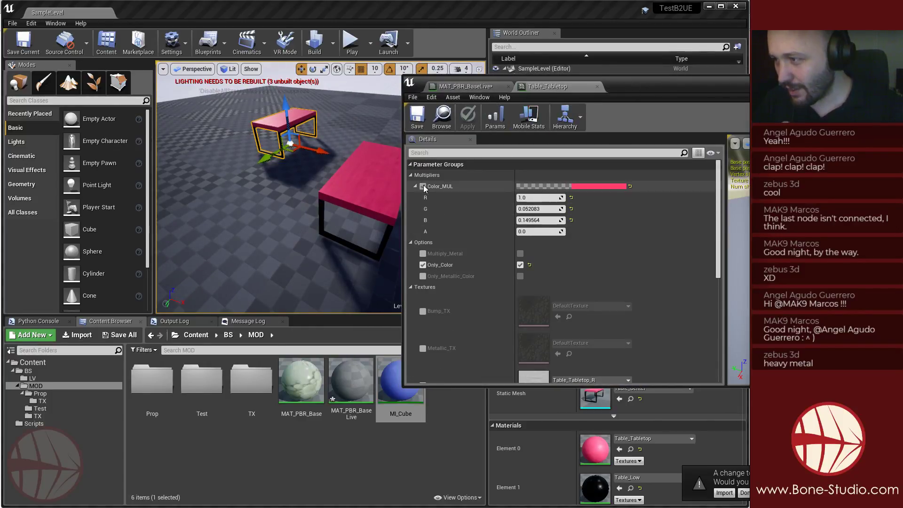
{"action": "left_click", "coordinate": [466, 86]}
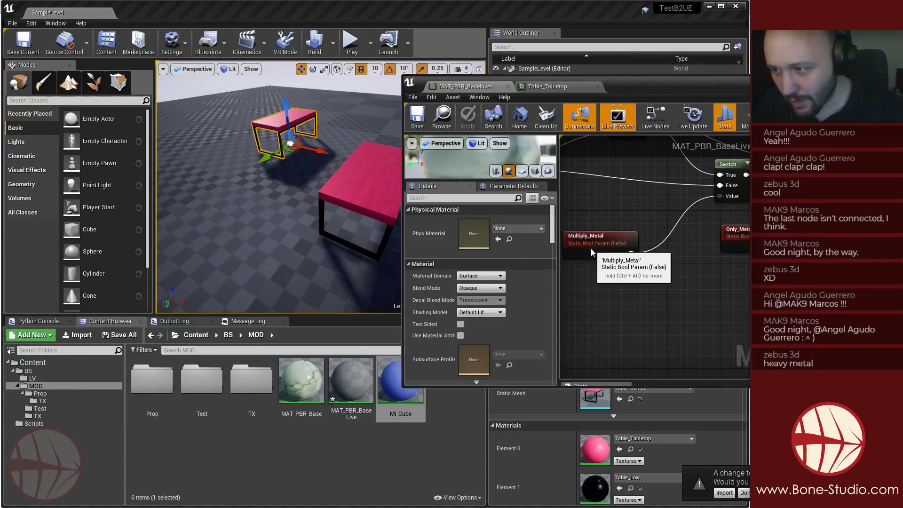
{"action": "left_click", "coordinate": [546, 87]}
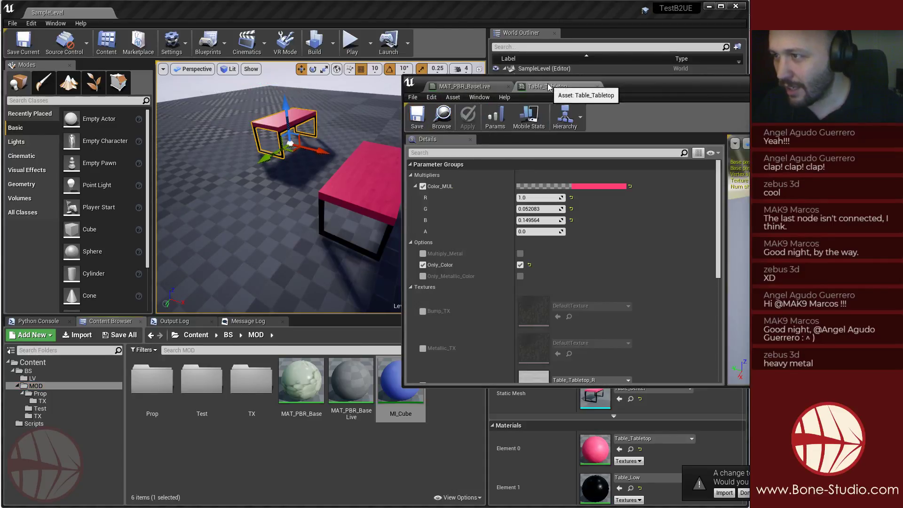
Turn off the Only_Color override in the Table_Tabletop instance and save it.
{"action": "left_click", "coordinate": [423, 187]}
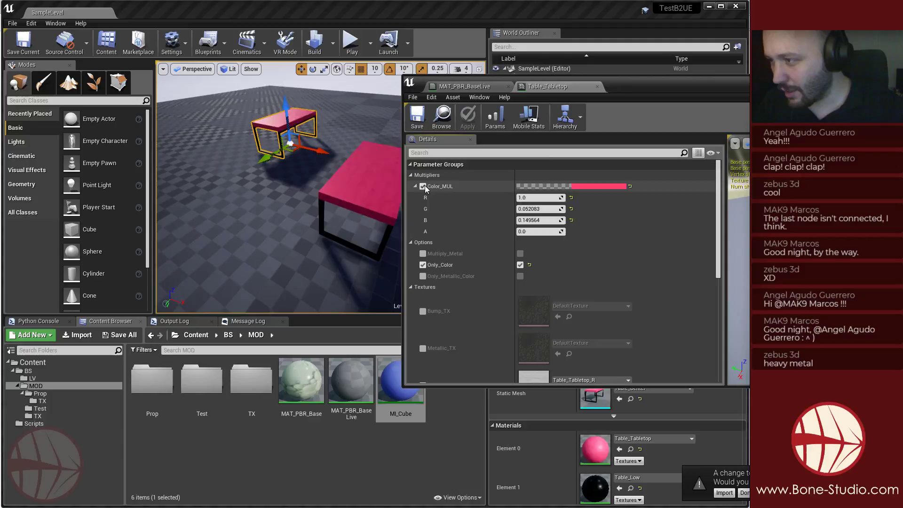
{"action": "left_click", "coordinate": [423, 264]}
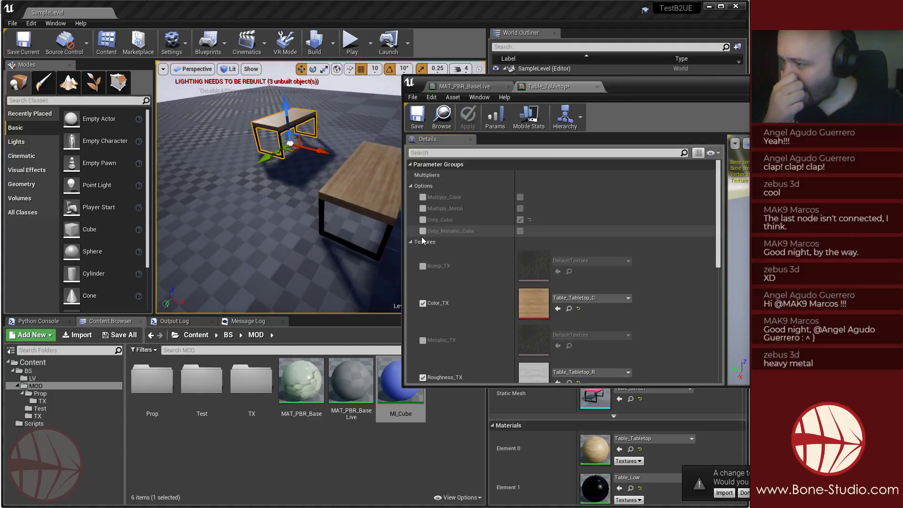
{"action": "scroll", "coordinate": [485, 318], "scroll_direction": "down", "scroll_amount": 3}
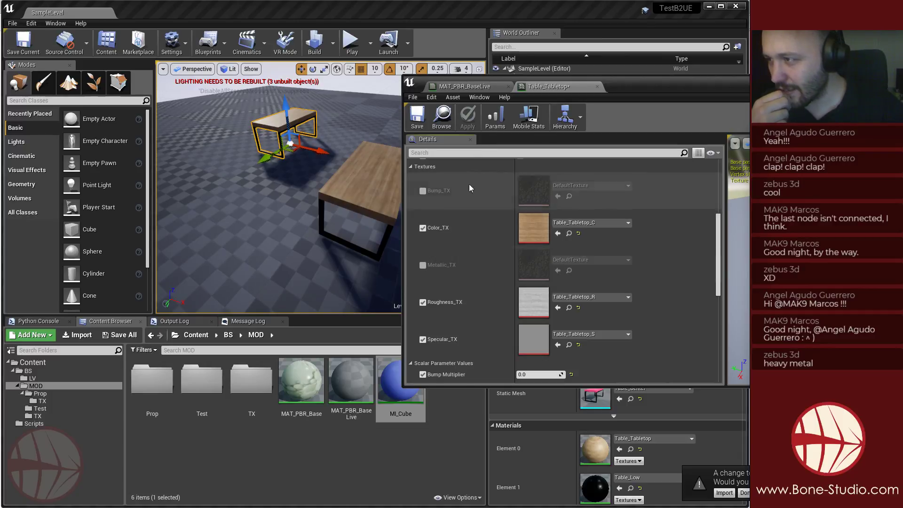
{"action": "left_click", "coordinate": [417, 118]}
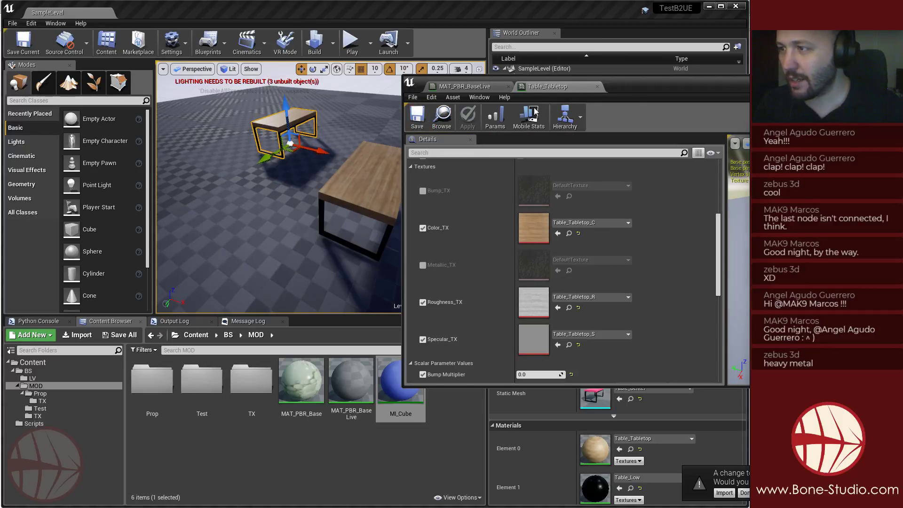
Close the Table_Tabletop instance and open the Table_Low material instance from the Prop folder.
{"action": "left_click", "coordinate": [598, 87]}
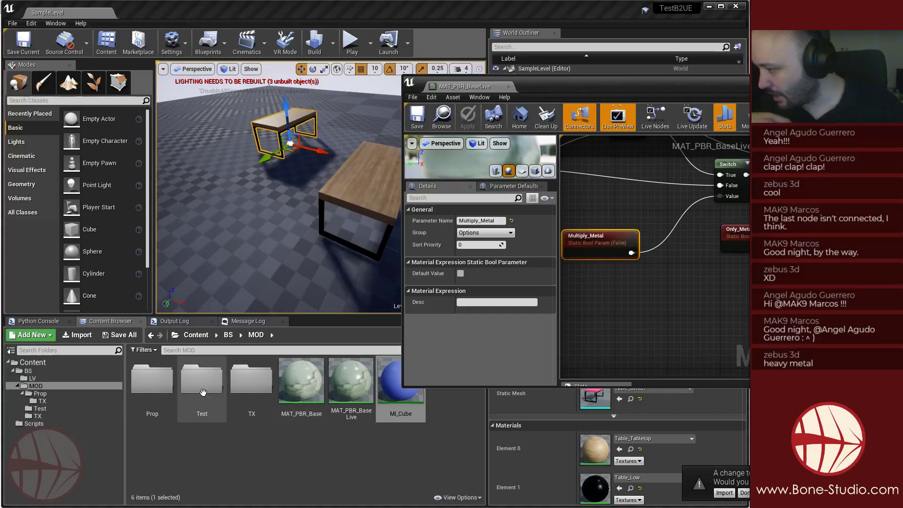
{"action": "double_click", "coordinate": [152, 381]}
{"action": "left_click", "coordinate": [260, 389]}
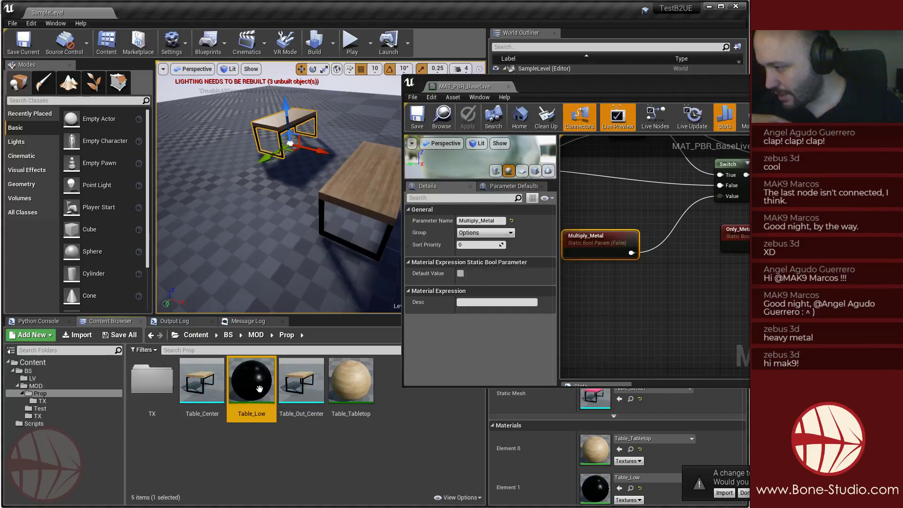
{"action": "double_click", "coordinate": [260, 389]}
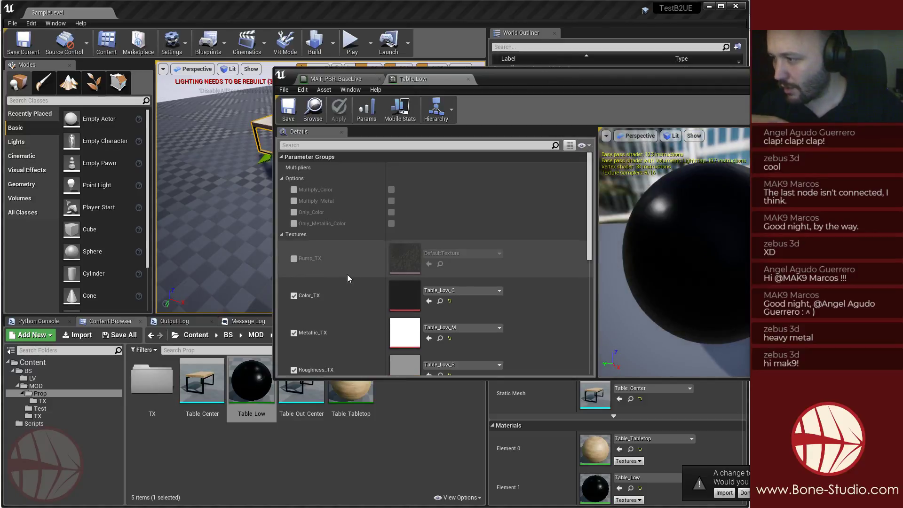
Override the Bump Multiplier in Table_Low with 0.0.
{"action": "scroll", "coordinate": [348, 275], "scroll_direction": "down", "scroll_amount": 5}
{"action": "left_click", "coordinate": [295, 277]}
{"action": "left_click", "coordinate": [424, 277]}
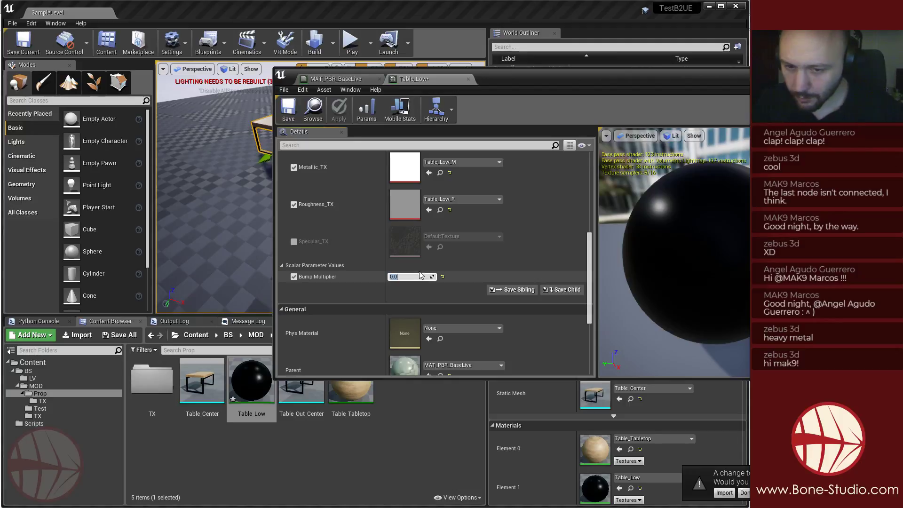
Enable the Multiply_Metal option in Table_Low and override Color_MUL_1 with white.
{"action": "scroll", "coordinate": [348, 255], "scroll_direction": "up", "scroll_amount": 5}
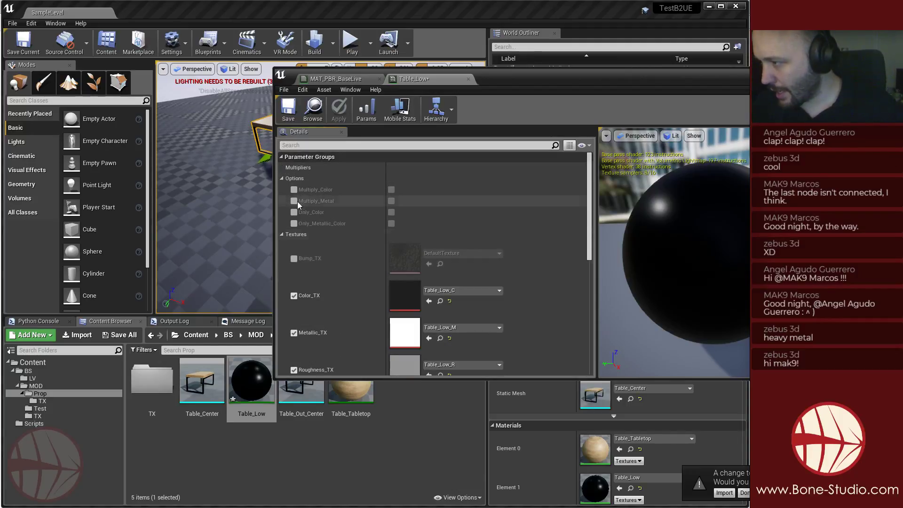
{"action": "left_click", "coordinate": [295, 201]}
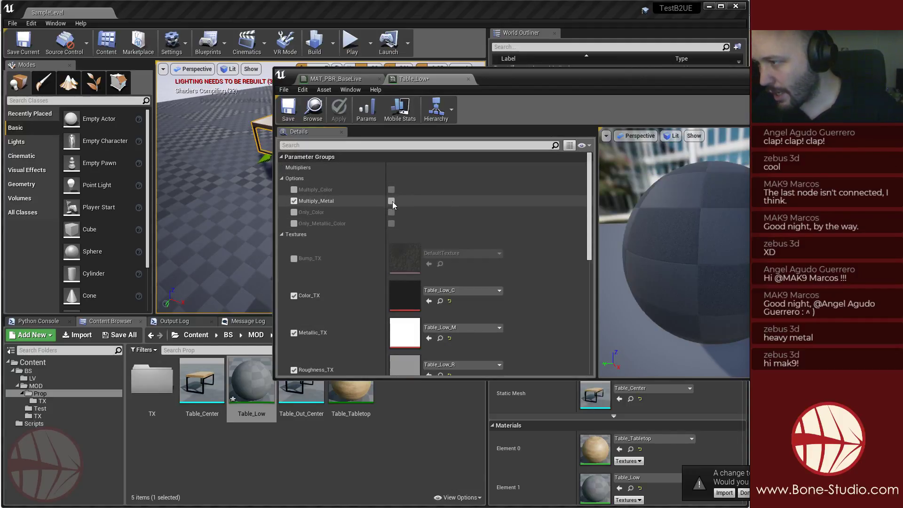
{"action": "left_click", "coordinate": [391, 201]}
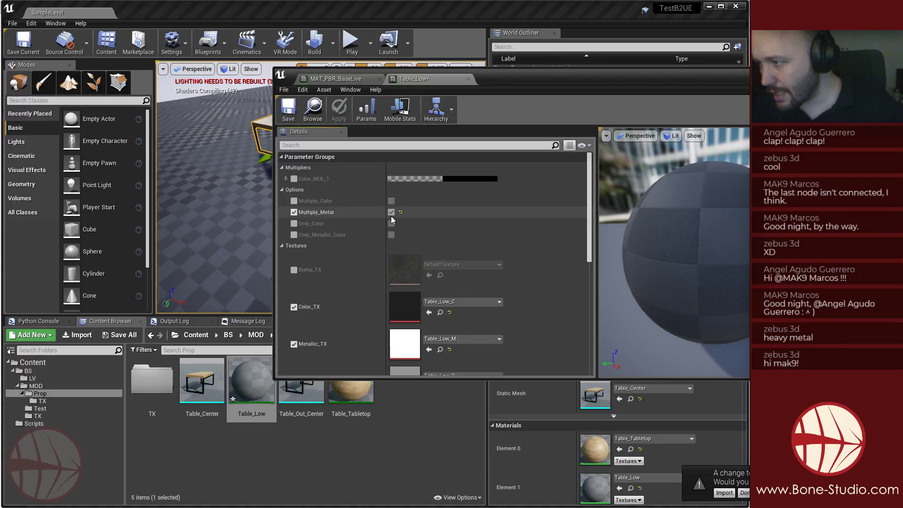
{"action": "left_click", "coordinate": [295, 179]}
{"action": "left_click", "coordinate": [460, 179]}
{"action": "left_click_drag", "start_coordinate": [601, 303], "coordinate": [596, 135]}
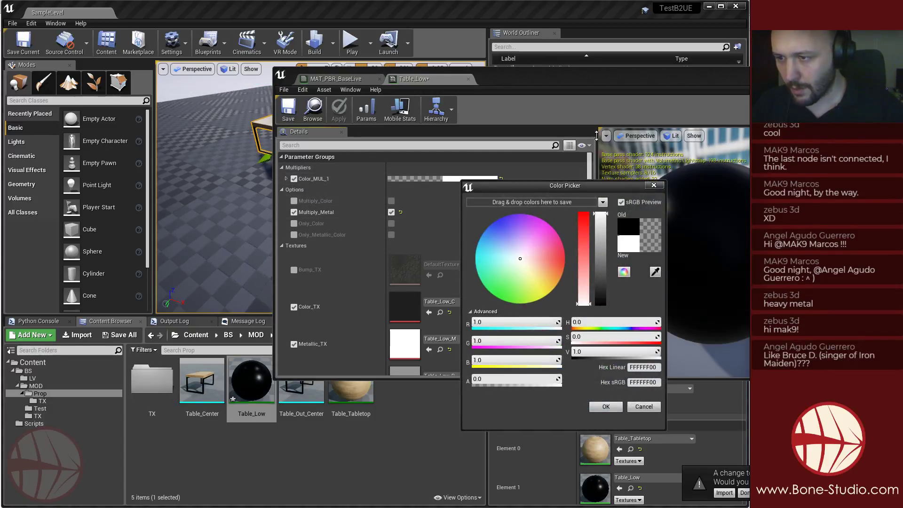
{"action": "left_click_drag", "start_coordinate": [576, 184], "coordinate": [416, 172]}
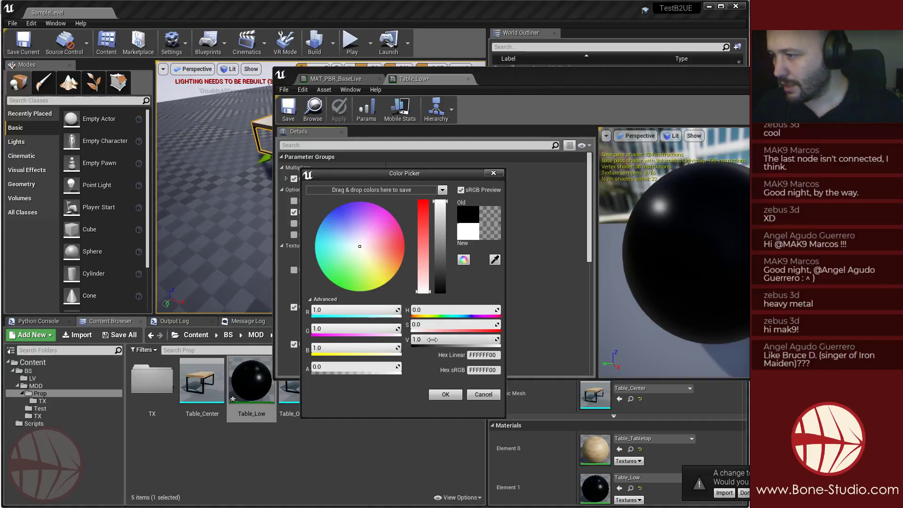
Try brightness values of 20 and 0 for Color_MUL_1 and compare the effect on the preview sphere and table.
{"action": "left_click", "coordinate": [440, 340]}
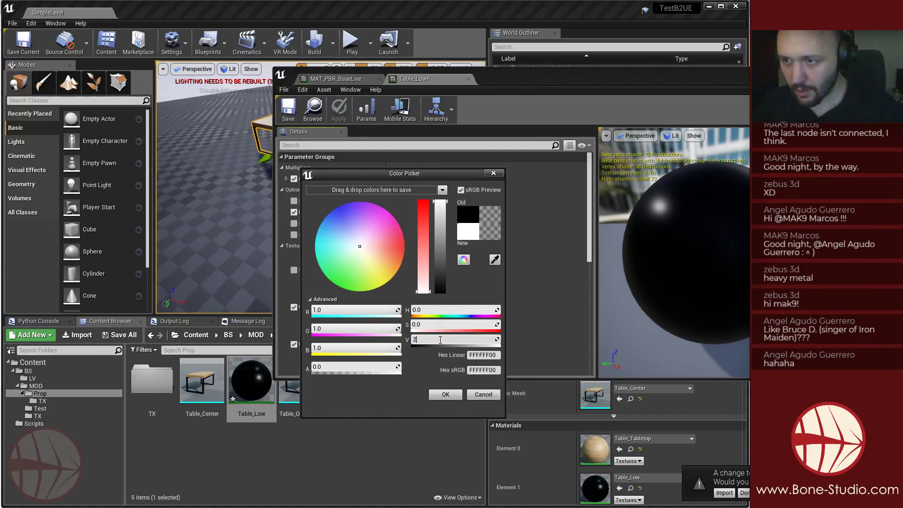
{"action": "left_click_drag", "start_coordinate": [738, 180], "coordinate": [700, 201]}
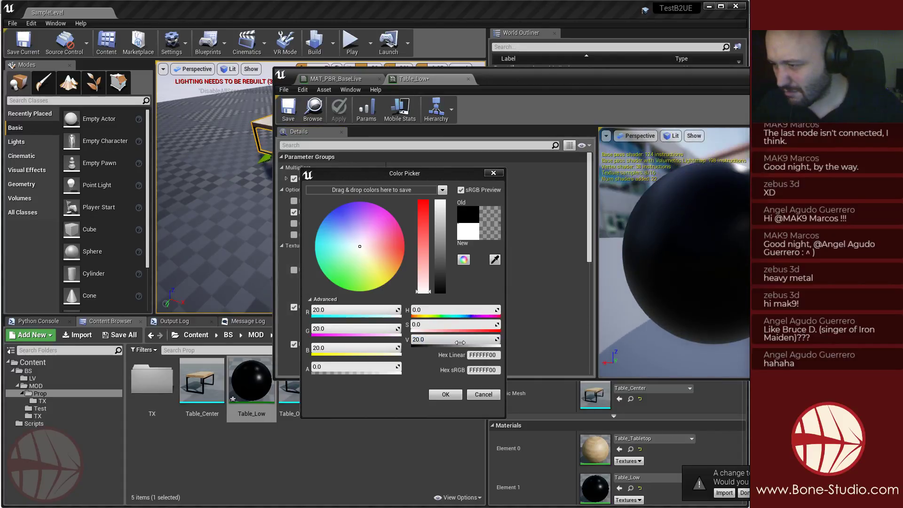
{"action": "left_click", "coordinate": [440, 340]}
{"action": "type", "text": "0"}
{"action": "key", "text": "Return"}
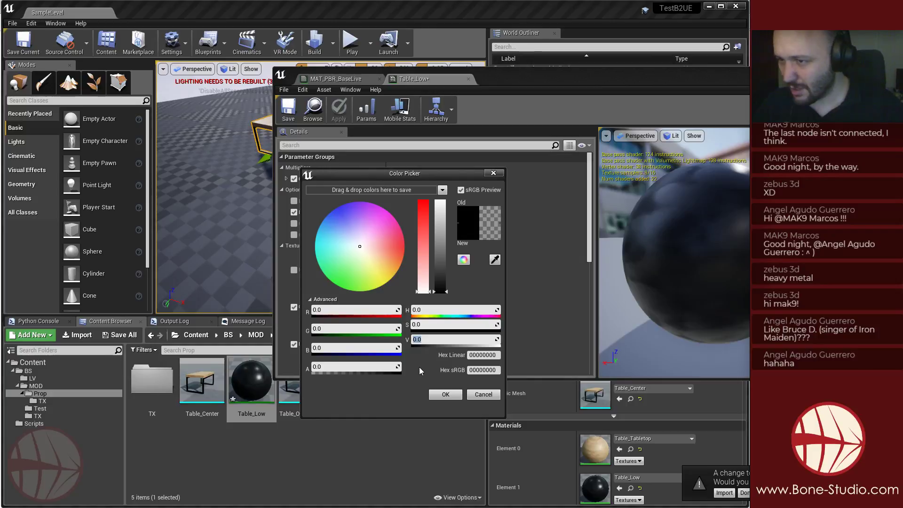
{"action": "left_click_drag", "start_coordinate": [723, 214], "coordinate": [703, 225]}
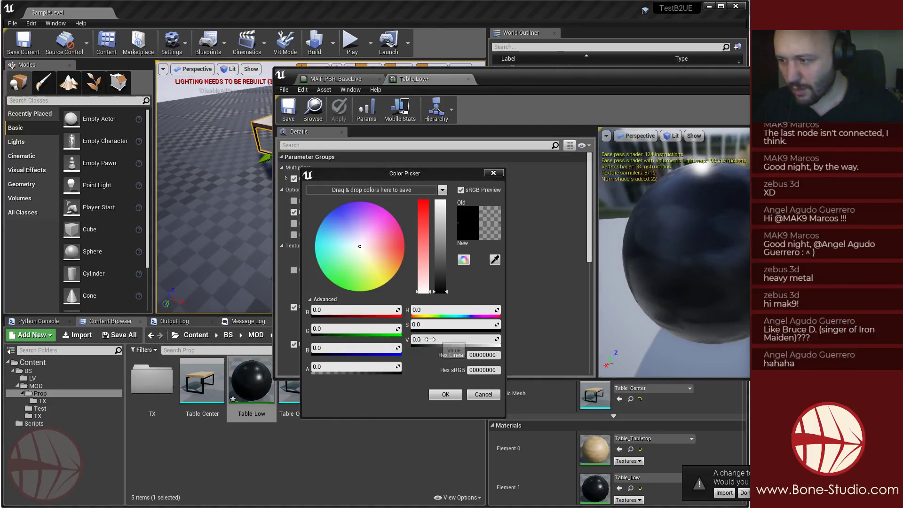
{"action": "mouse_move", "coordinate": [426, 340]}
{"action": "left_mouse_down"}
{"action": "mouse_move", "coordinate": [440, 339]}
{"action": "mouse_move", "coordinate": [412, 340]}
{"action": "left_mouse_up"}
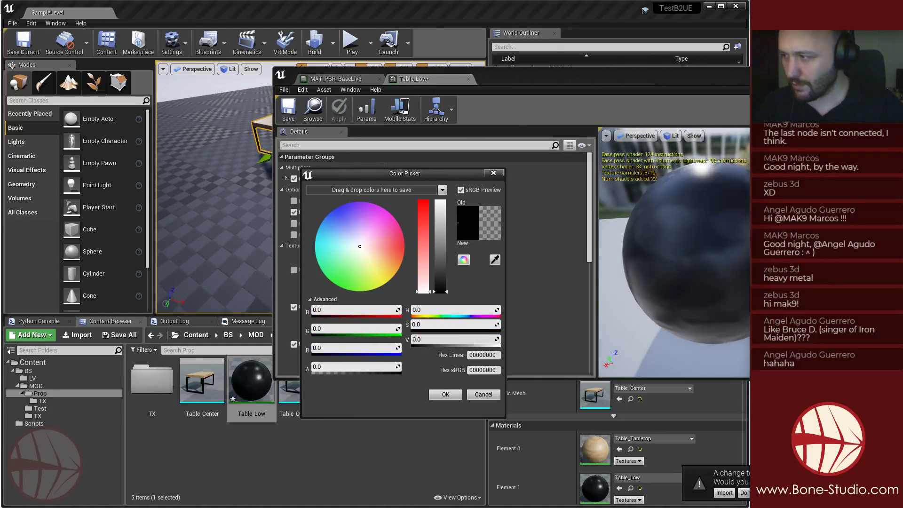
{"action": "mouse_move", "coordinate": [245, 193]}
{"action": "right_mouse_down"}
{"action": "mouse_move", "coordinate": [188, 177]}
{"action": "mouse_move", "coordinate": [247, 190]}
{"action": "right_mouse_up"}
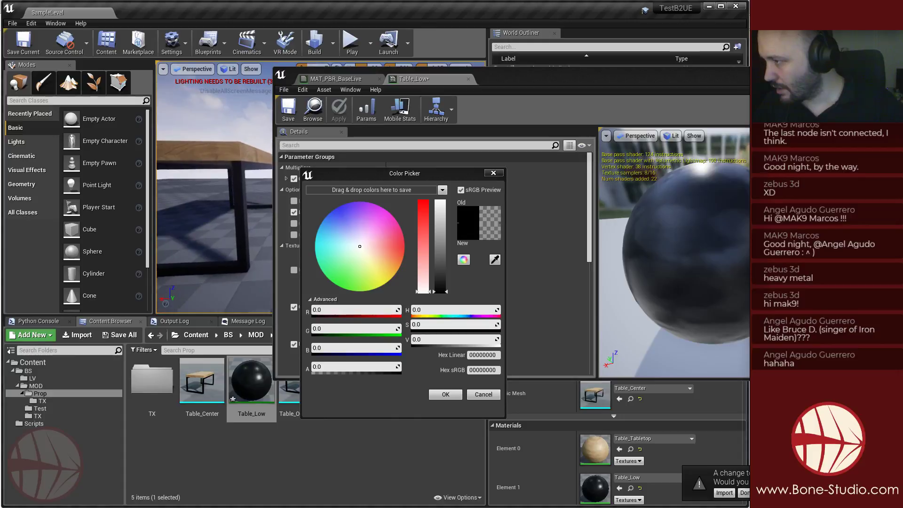
Set the brightness of Color_MUL_1 back to 1.0 and accept the white color.
{"action": "left_click_drag", "start_coordinate": [441, 290], "coordinate": [425, 150]}
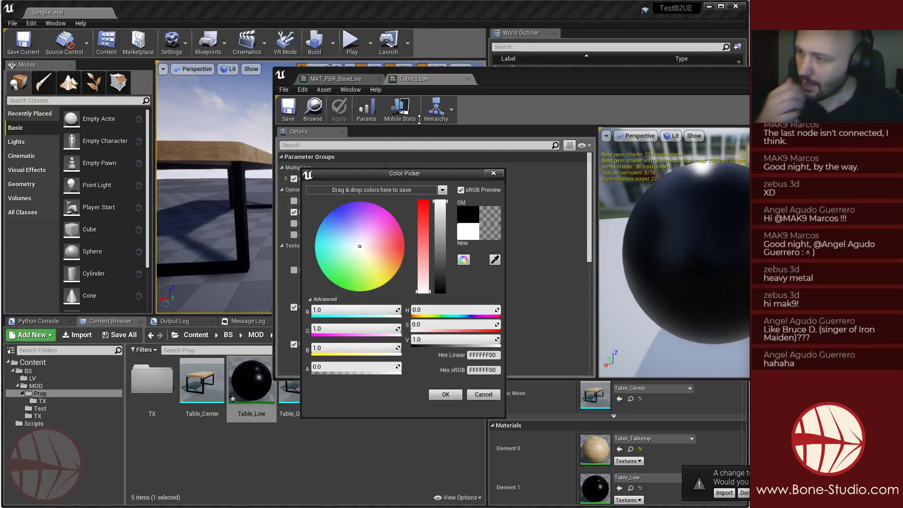
{"action": "left_click", "coordinate": [451, 395]}
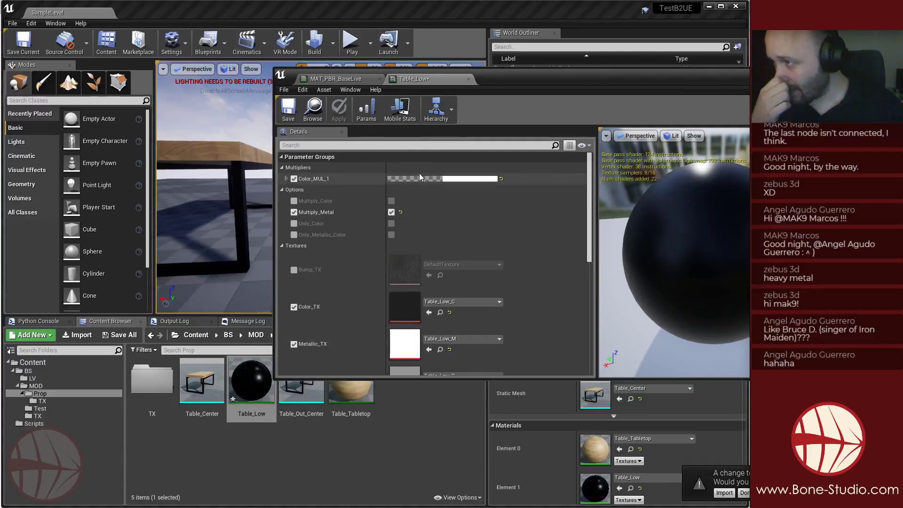
{"action": "scroll", "coordinate": [337, 316], "scroll_direction": "down", "scroll_amount": 5}
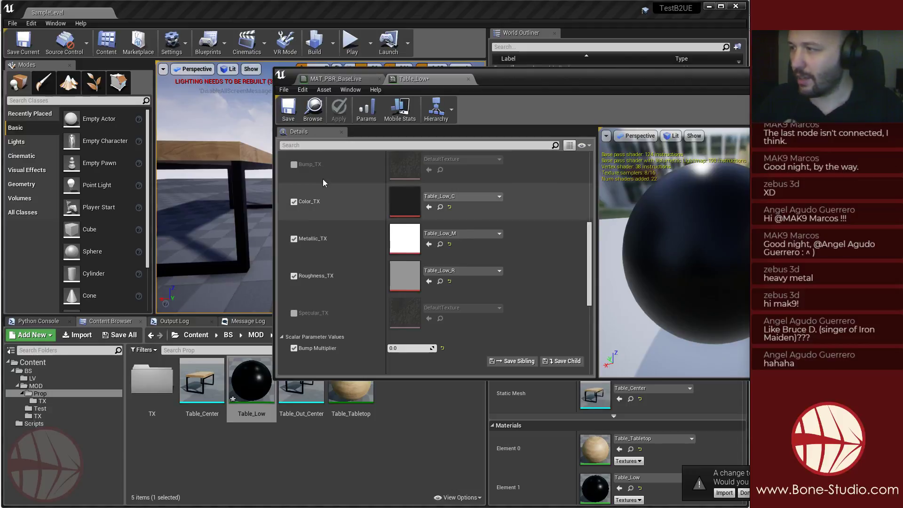
Rearrange the lower texture nodes in the MAT_PBR_BaseLive graph to make room below the metallic nodes.
{"action": "left_click", "coordinate": [345, 79]}
{"action": "scroll", "coordinate": [521, 299], "scroll_direction": "down", "scroll_amount": 1}
{"action": "right_click_drag", "start_coordinate": [521, 322], "coordinate": [505, 252]}
{"action": "left_click_drag", "start_coordinate": [543, 298], "coordinate": [597, 327]}
{"action": "left_click_drag", "start_coordinate": [587, 287], "coordinate": [606, 203]}
{"action": "left_click_drag", "start_coordinate": [595, 229], "coordinate": [594, 293]}
{"action": "left_click", "coordinate": [527, 274]}
Rename the metallic multiplier parameter Color_MUL_1 as Metal_MUL.
{"action": "left_click_drag", "start_coordinate": [434, 181], "coordinate": [574, 255]}
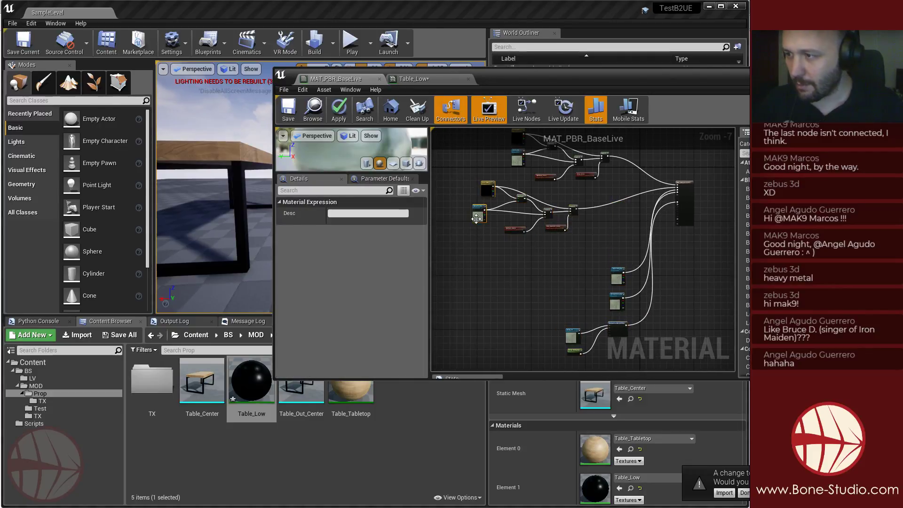
{"action": "scroll", "coordinate": [500, 185], "scroll_direction": "up", "scroll_amount": 5}
{"action": "left_click", "coordinate": [500, 185]}
{"action": "left_click", "coordinate": [348, 214]}
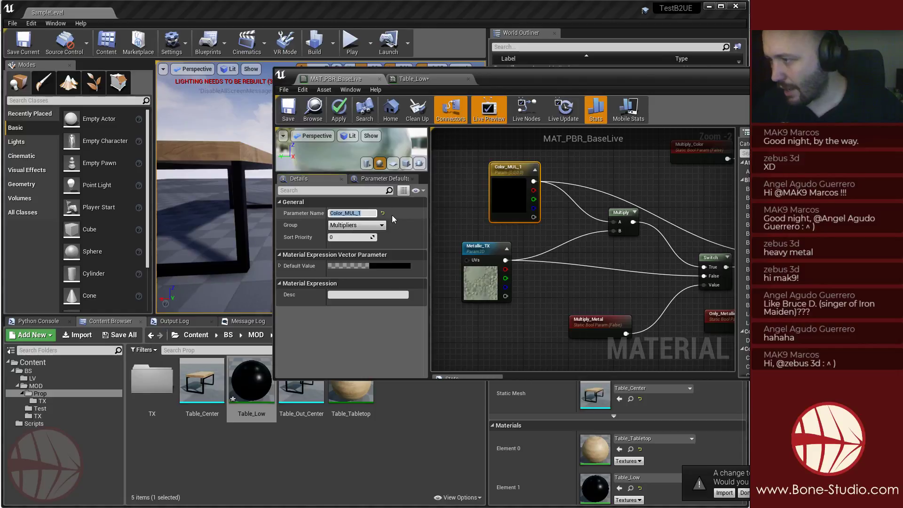
{"action": "key", "text": "Home"}
{"action": "type", "text": "Metal_"}
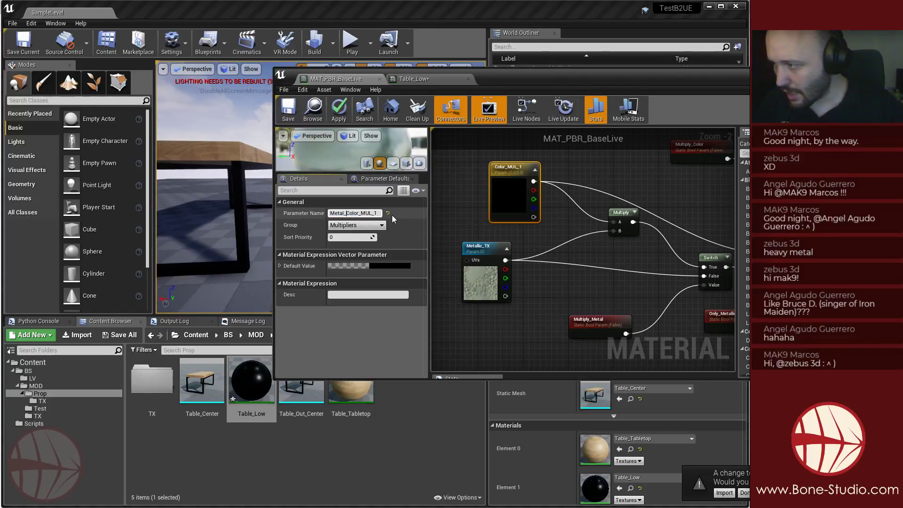
{"action": "key", "text": "Delete"}
{"action": "key", "text": "Delete"}
{"action": "key", "text": "Delete"}
{"action": "key", "text": "Delete"}
{"action": "key", "text": "Delete"}
{"action": "key", "text": "Delete"}
{"action": "key", "text": "End"}
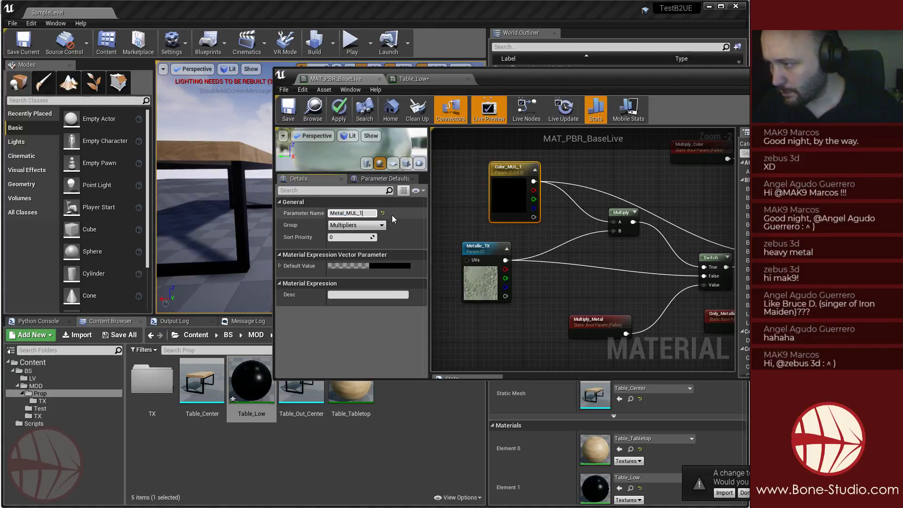
{"action": "key", "text": "BackSpace"}
{"action": "key", "text": "BackSpace"}
{"action": "key", "text": "Return"}
Duplicate the metallic multiplier, Multiply, Switch and static bool nodes below the originals, without the texture.
{"action": "scroll", "coordinate": [516, 261], "scroll_direction": "down", "scroll_amount": 4}
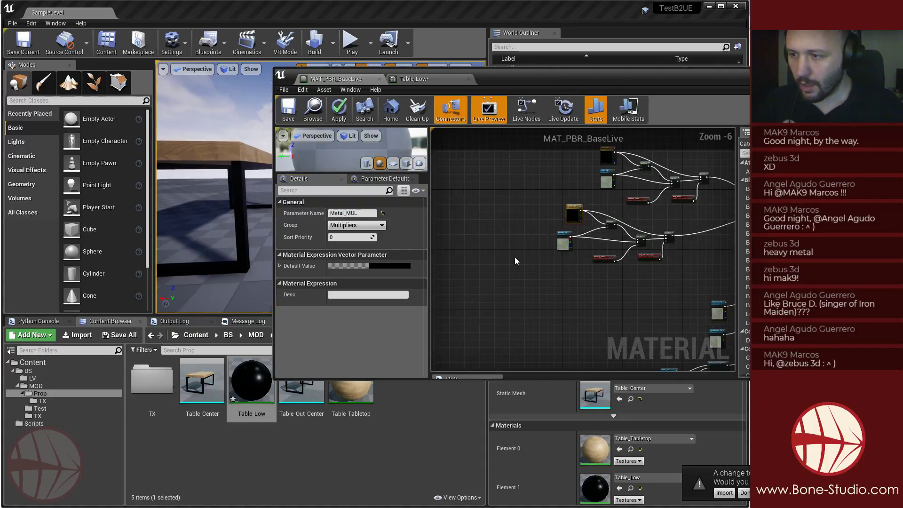
{"action": "right_click_drag", "start_coordinate": [586, 269], "coordinate": [500, 252]}
{"action": "left_click_drag", "start_coordinate": [462, 190], "coordinate": [612, 271]}
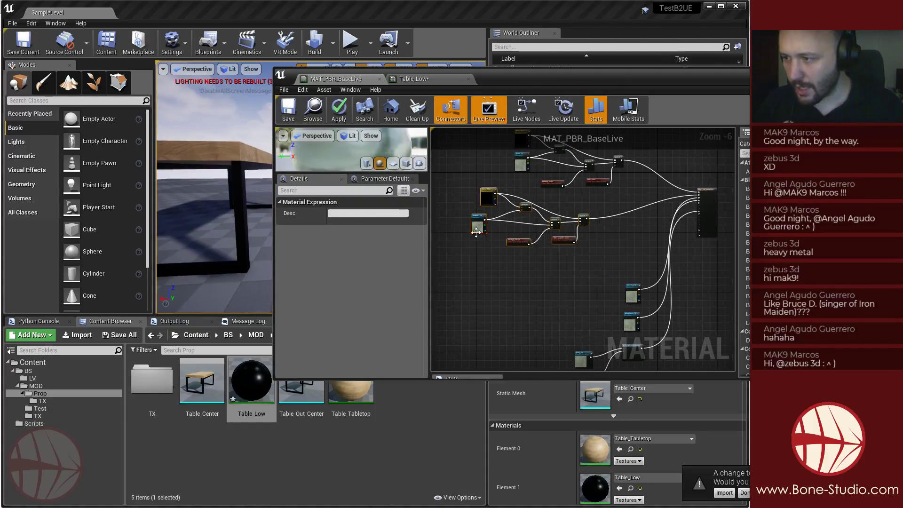
{"action": "key", "text": "ctrl+c"}
{"action": "key", "text": "ctrl+v"}
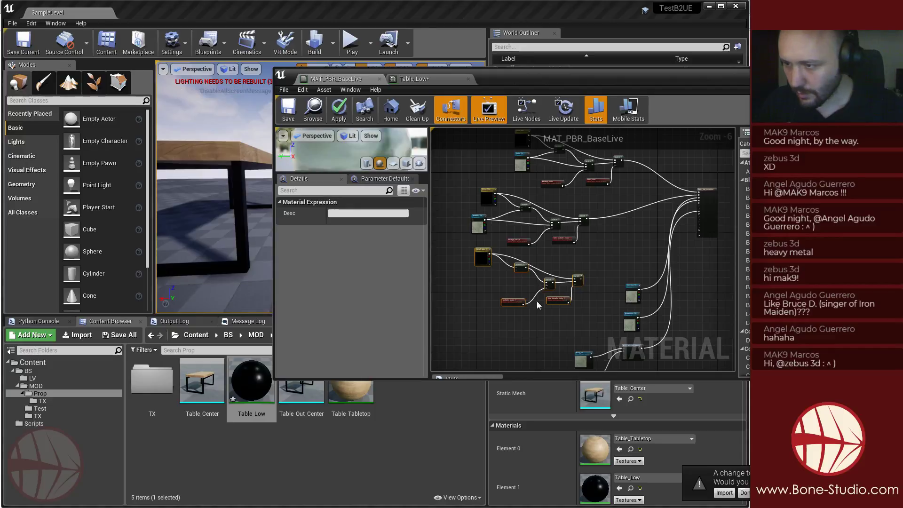
Try to transfer the Specular_TX output connection to the last Switch of the duplicated nodes.
{"action": "left_click", "coordinate": [633, 296]}
{"action": "scroll", "coordinate": [635, 297], "scroll_direction": "up", "scroll_amount": 4}
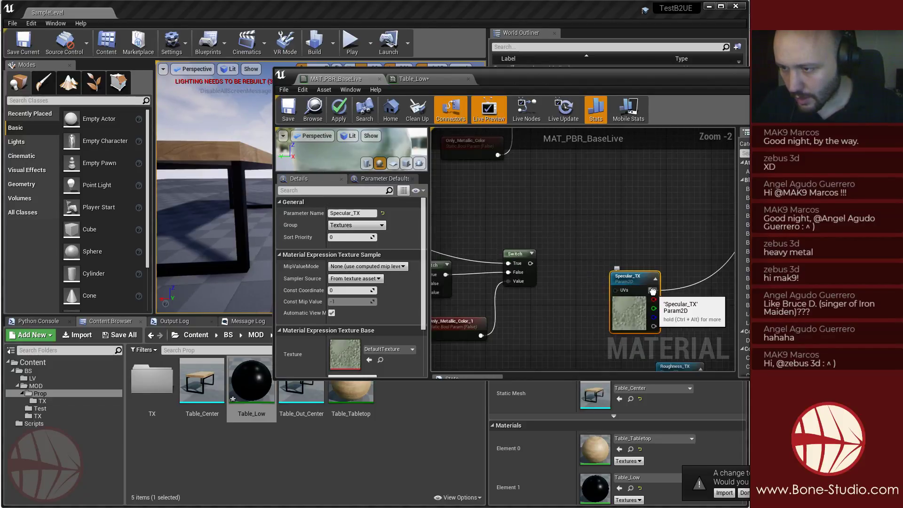
{"action": "left_click_drag", "start_coordinate": [654, 290], "coordinate": [530, 264], "text": "ctrl"}
{"action": "scroll", "coordinate": [592, 275], "scroll_direction": "down", "scroll_amount": 4}
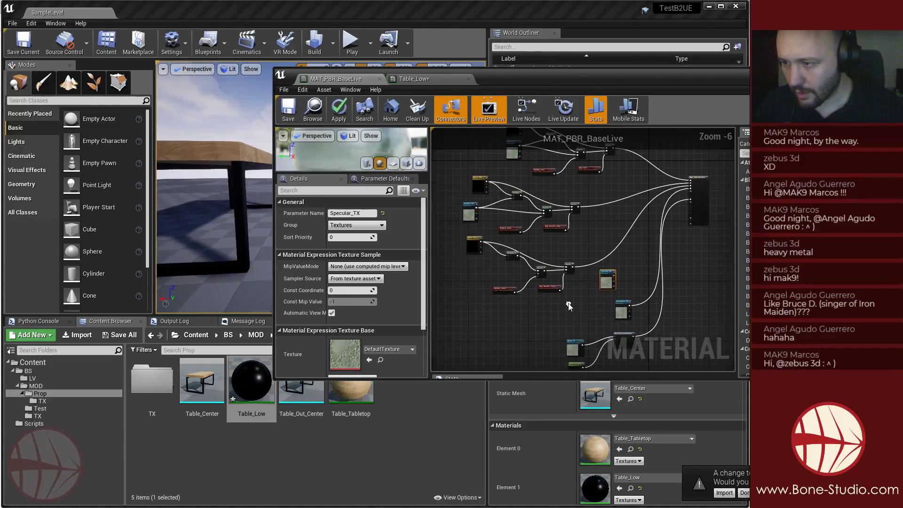
{"action": "left_click", "coordinate": [592, 275]}
Transfer the Roughness_TX output connection to the last Switch of the duplicated nodes.
{"action": "scroll", "coordinate": [598, 278], "scroll_direction": "up", "scroll_amount": 4}
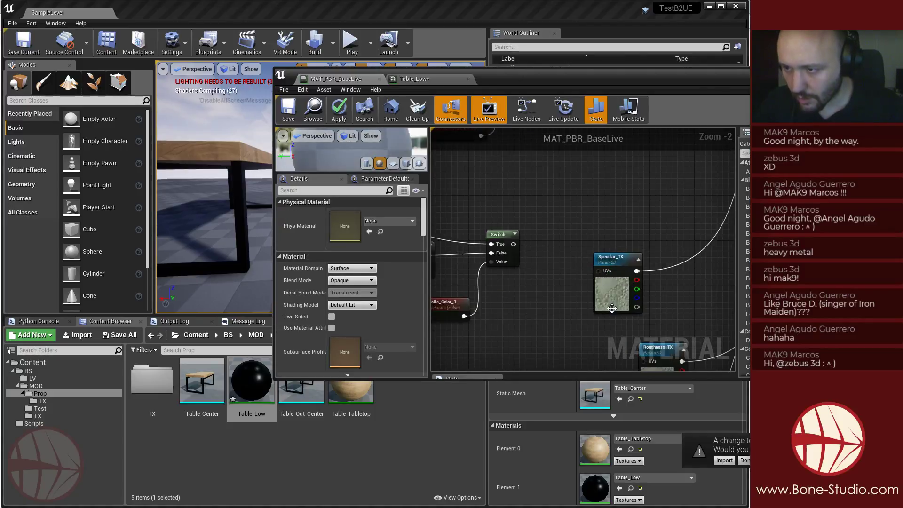
{"action": "right_click_drag", "start_coordinate": [621, 336], "coordinate": [592, 234]}
{"action": "left_click_drag", "start_coordinate": [623, 268], "coordinate": [515, 286]}
{"action": "right_click_drag", "start_coordinate": [504, 217], "coordinate": [558, 259]}
{"action": "scroll", "coordinate": [617, 234], "scroll_direction": "down", "scroll_amount": 4}
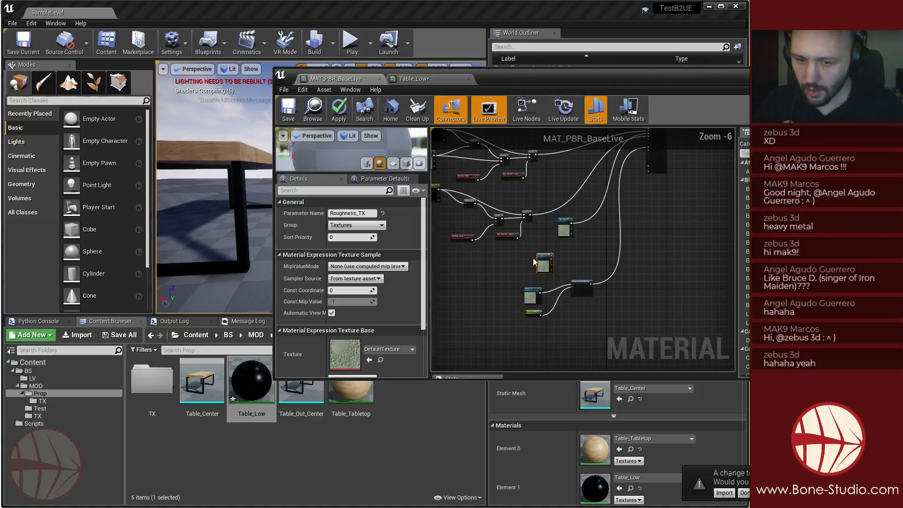
Move Roughness_TX below the duplicated multiplier parameter and connect it to the Multiply B and first Switch False inputs.
{"action": "scroll", "coordinate": [617, 231], "scroll_direction": "up", "scroll_amount": 1}
{"action": "left_click_drag", "start_coordinate": [622, 234], "coordinate": [454, 176]}
{"action": "right_click_drag", "start_coordinate": [476, 172], "coordinate": [481, 239]}
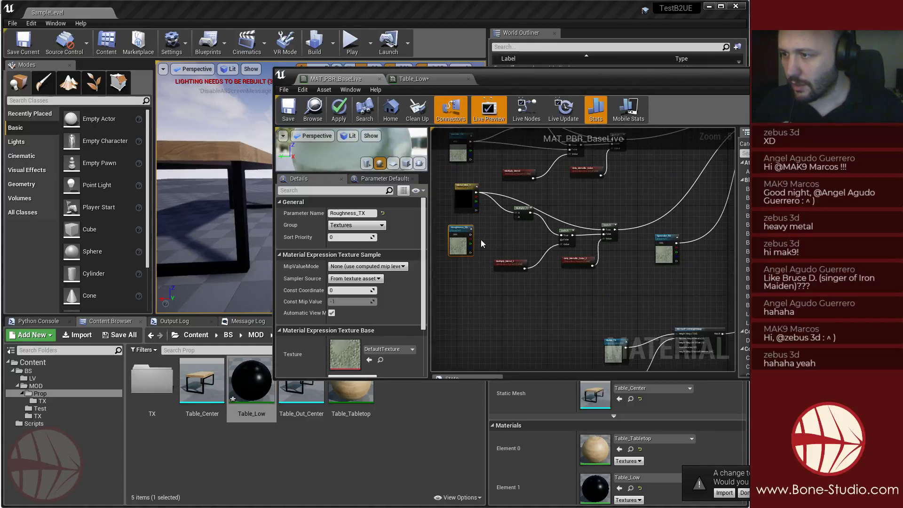
{"action": "scroll", "coordinate": [481, 239], "scroll_direction": "up", "scroll_amount": 2}
{"action": "left_click_drag", "start_coordinate": [463, 231], "coordinate": [625, 240]}
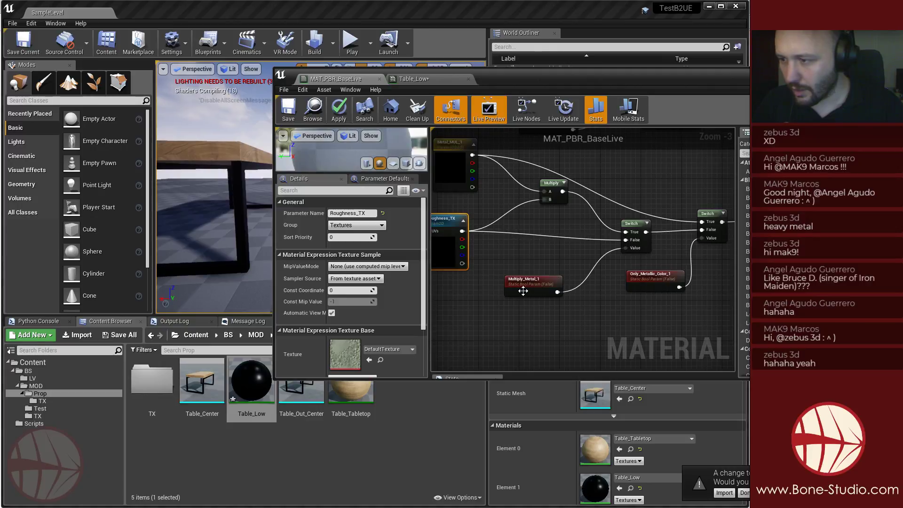
Rename the duplicated multiplier parameter Metal_MUL_1 as RG_MUL.
{"action": "left_click", "coordinate": [454, 181]}
{"action": "left_click", "coordinate": [345, 214]}
{"action": "key", "text": "shift+Home"}
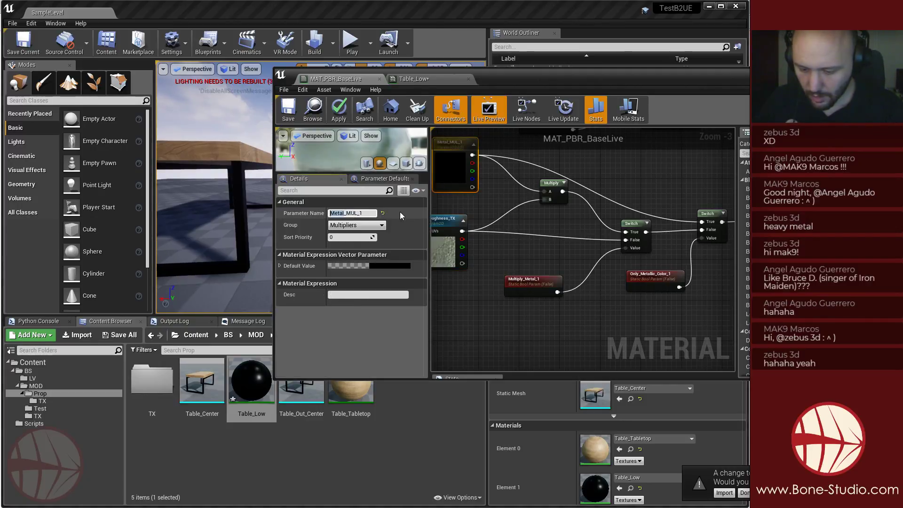
{"action": "type", "text": "RG"}
{"action": "key", "text": "Return"}
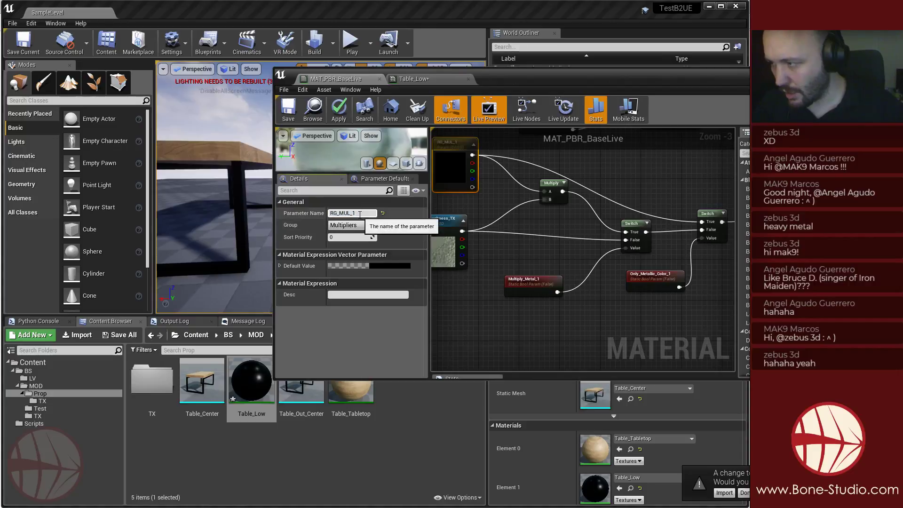
Rename the static bool parameter Multiply_Metal_1 as Multiply_RG.
{"action": "left_click", "coordinate": [532, 281]}
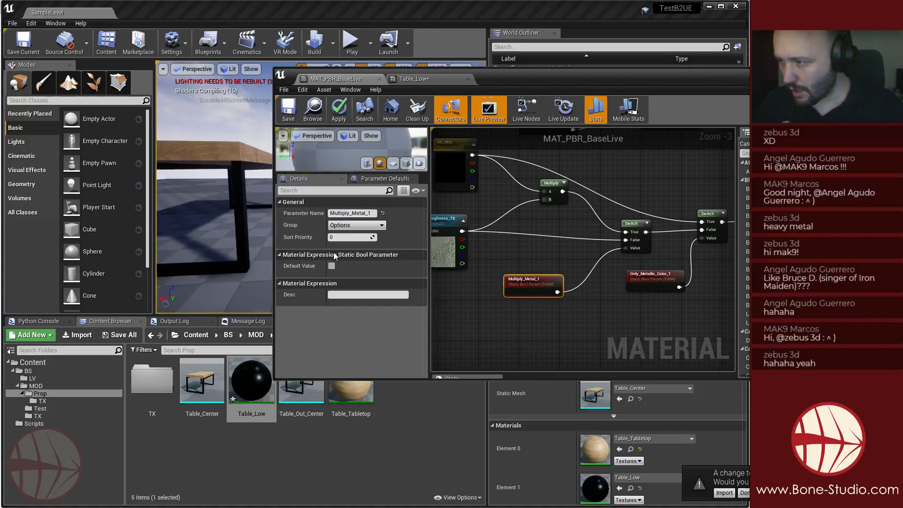
{"action": "left_click", "coordinate": [352, 214]}
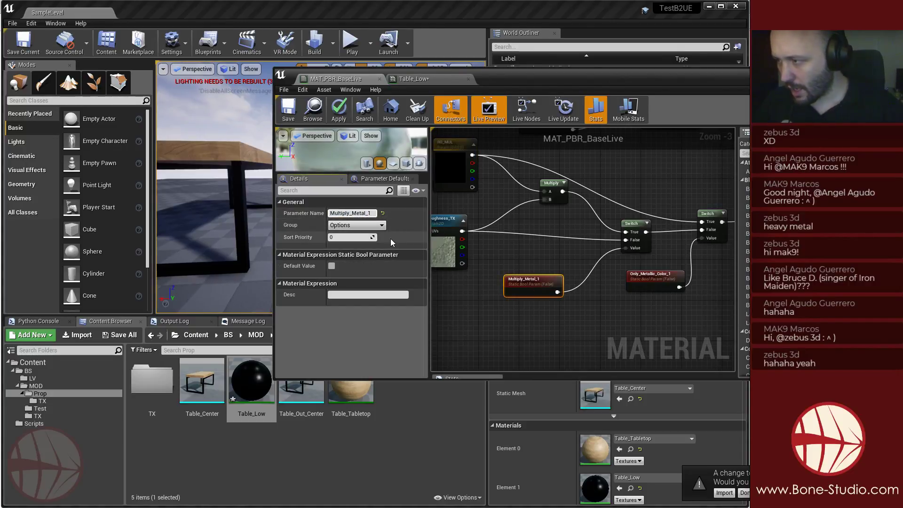
{"action": "key", "text": "shift+End"}
{"action": "type", "text": "RG"}
{"action": "key", "text": "Return"}
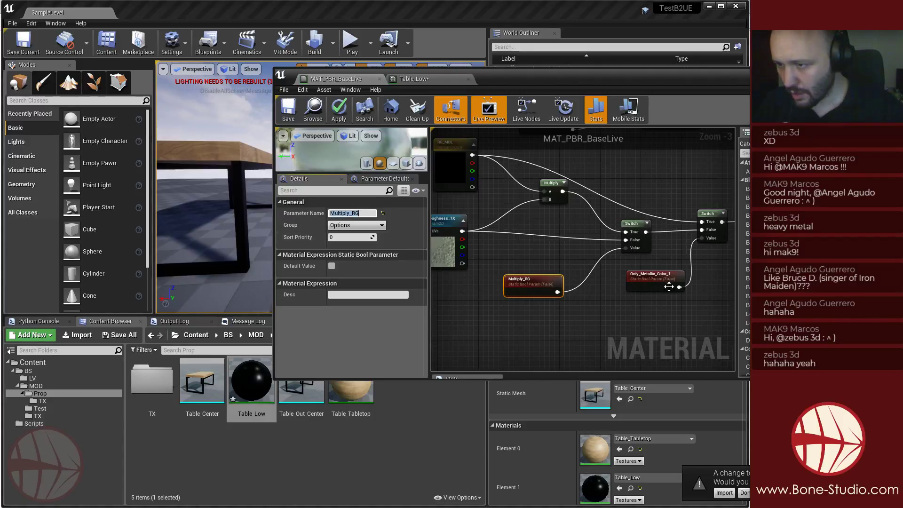
Rename the static bool parameter Only_Metallic_Color_1 as Only_RG_Color.
{"action": "left_click", "coordinate": [665, 282]}
{"action": "left_click", "coordinate": [344, 213]}
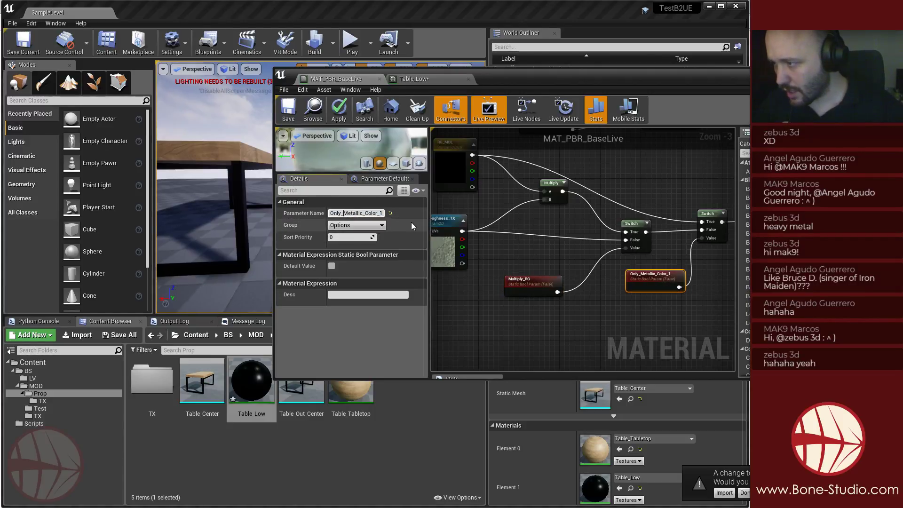
{"action": "key", "text": "shift+Right"}
{"action": "key", "text": "shift+Right"}
{"action": "key", "text": "shift+Right"}
{"action": "key", "text": "shift+Right"}
{"action": "key", "text": "shift+Right"}
{"action": "key", "text": "shift+Right"}
{"action": "key", "text": "shift+Right"}
{"action": "key", "text": "shift+Right"}
{"action": "type", "text": "RG"}
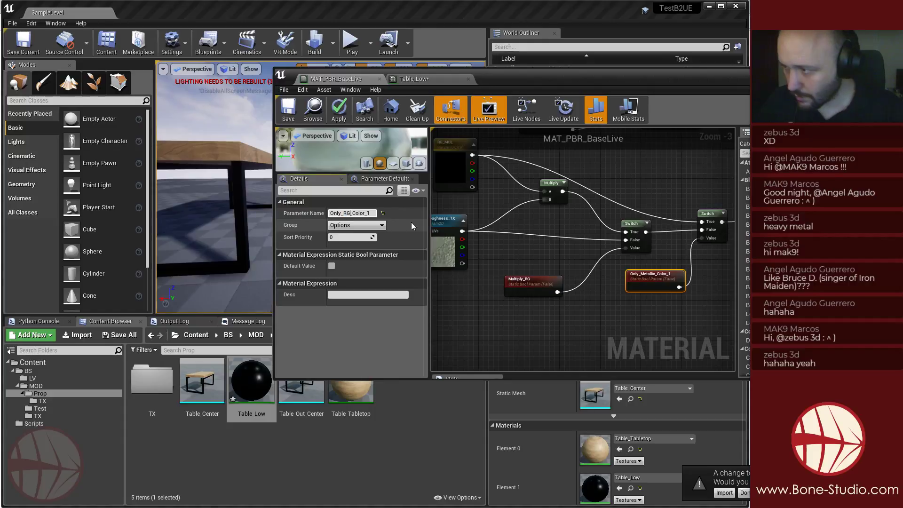
{"action": "key", "text": "End"}
{"action": "key", "text": "BackSpace"}
{"action": "key", "text": "BackSpace"}
{"action": "key", "text": "Return"}
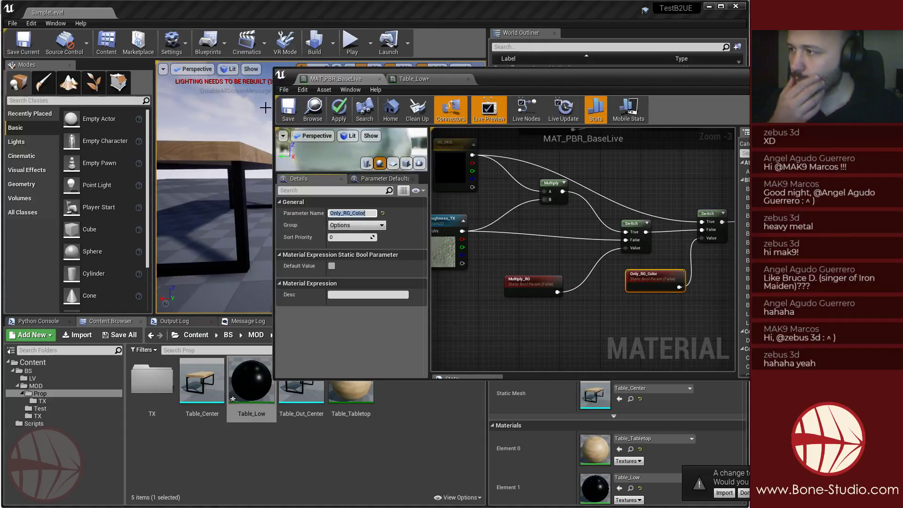
Apply the MAT_PBR_BaseLive changes and switch to the Table_Low material instance, keeping the table legs in view.
{"action": "left_click", "coordinate": [281, 114]}
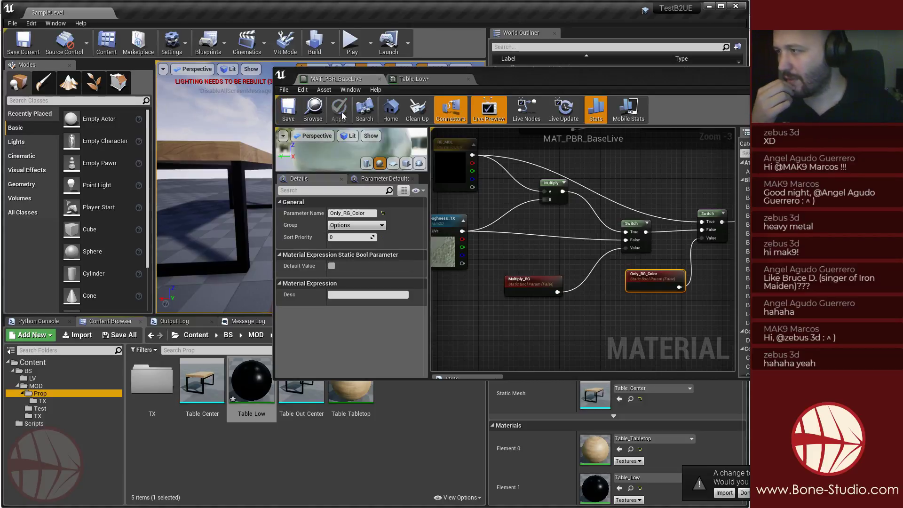
{"action": "left_click", "coordinate": [423, 80]}
{"action": "left_click_drag", "start_coordinate": [518, 81], "coordinate": [571, 74]}
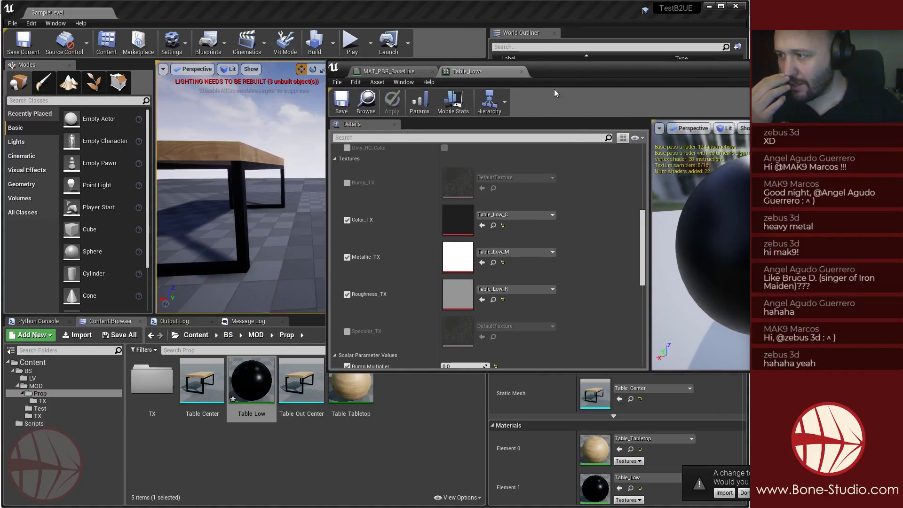
Remove the Multiply_Metal override in Table_Low and enable the Multiply_RG switch.
{"action": "scroll", "coordinate": [428, 272], "scroll_direction": "up", "scroll_amount": 3}
{"action": "left_click", "coordinate": [347, 204]}
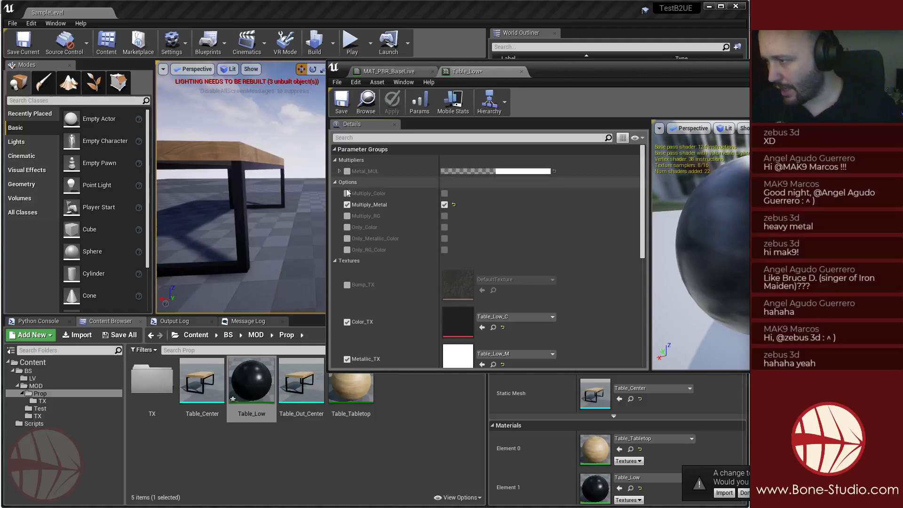
{"action": "left_click", "coordinate": [347, 205]}
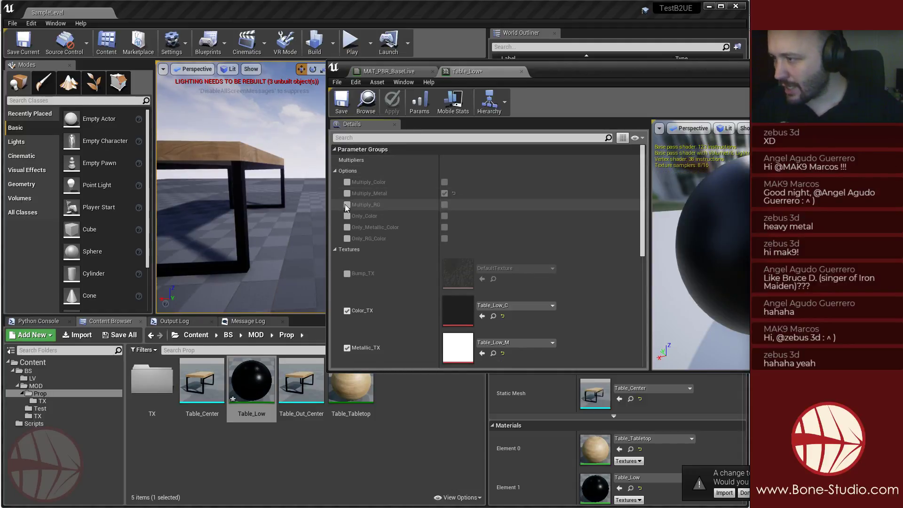
{"action": "left_click", "coordinate": [445, 205]}
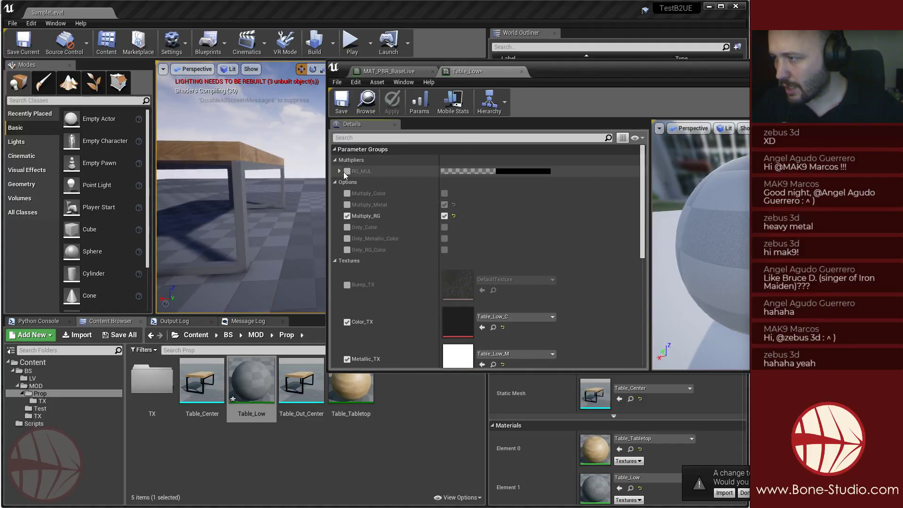
Override RG_MUL in Table_Low and set its color to a light grey with a value of 0.6875.
{"action": "left_click", "coordinate": [347, 171]}
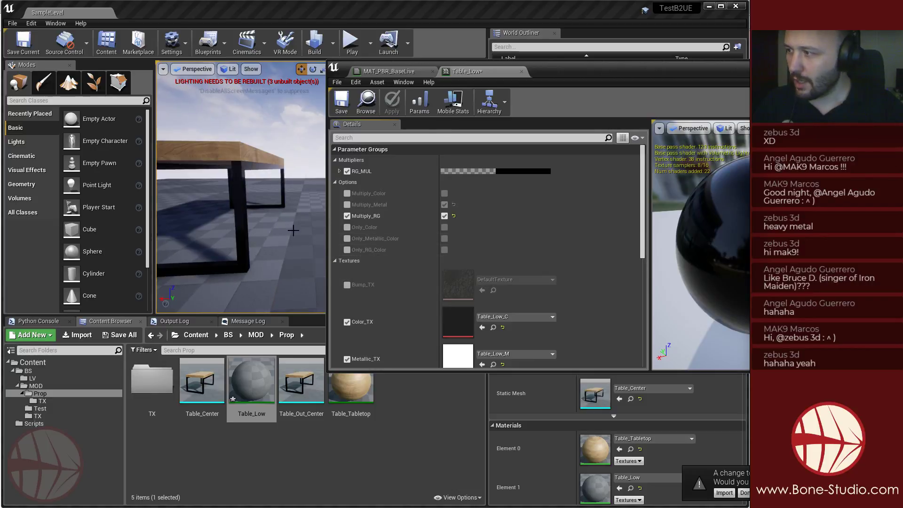
{"action": "mouse_move", "coordinate": [282, 235]}
{"action": "left_mouse_down", "text": "alt"}
{"action": "mouse_move", "coordinate": [221, 235]}
{"action": "mouse_move", "coordinate": [277, 235]}
{"action": "left_mouse_up", "text": "alt"}
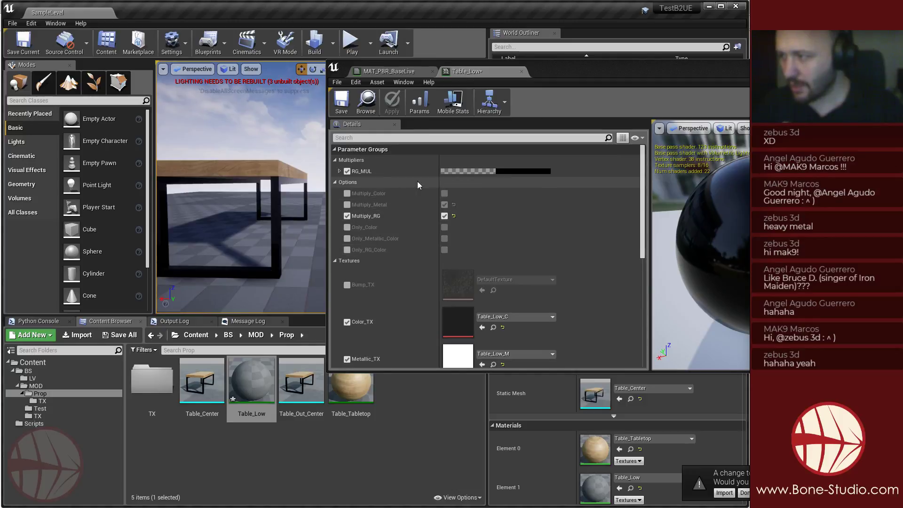
{"action": "left_click", "coordinate": [529, 171]}
{"action": "left_click_drag", "start_coordinate": [667, 281], "coordinate": [669, 234]}
{"action": "mouse_move", "coordinate": [230, 230]}
{"action": "right_mouse_down"}
{"action": "mouse_move", "coordinate": [188, 230]}
{"action": "mouse_move", "coordinate": [226, 230]}
{"action": "right_mouse_up"}
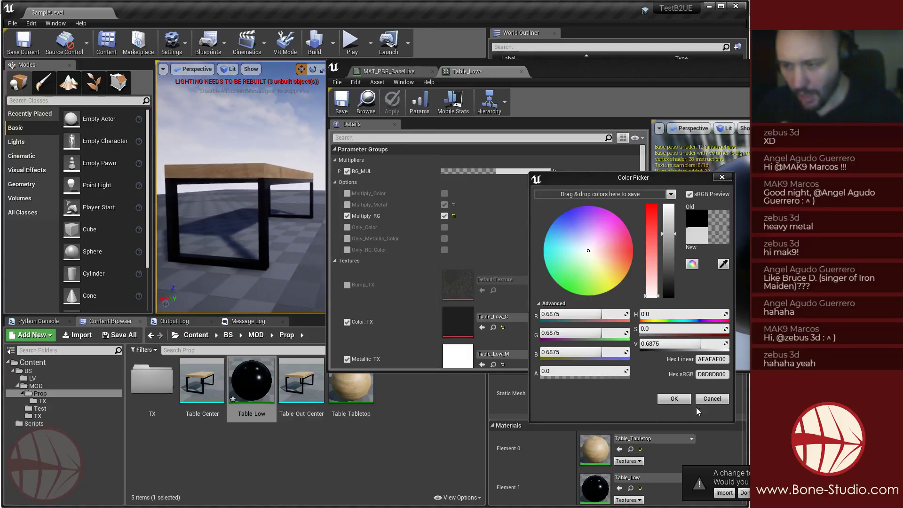
{"action": "left_click", "coordinate": [677, 399]}
{"action": "scroll", "coordinate": [452, 273], "scroll_direction": "down", "scroll_amount": 1}
{"action": "left_click", "coordinate": [348, 179]}
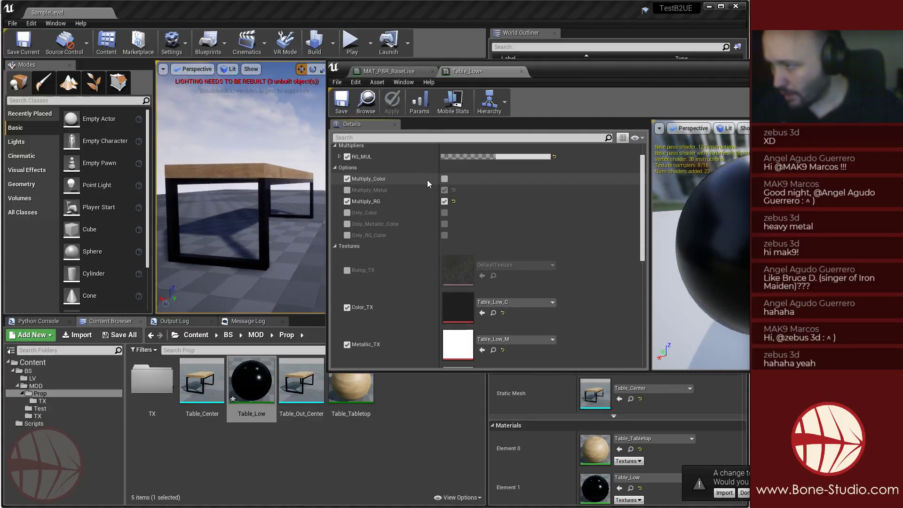
{"action": "left_click", "coordinate": [444, 179]}
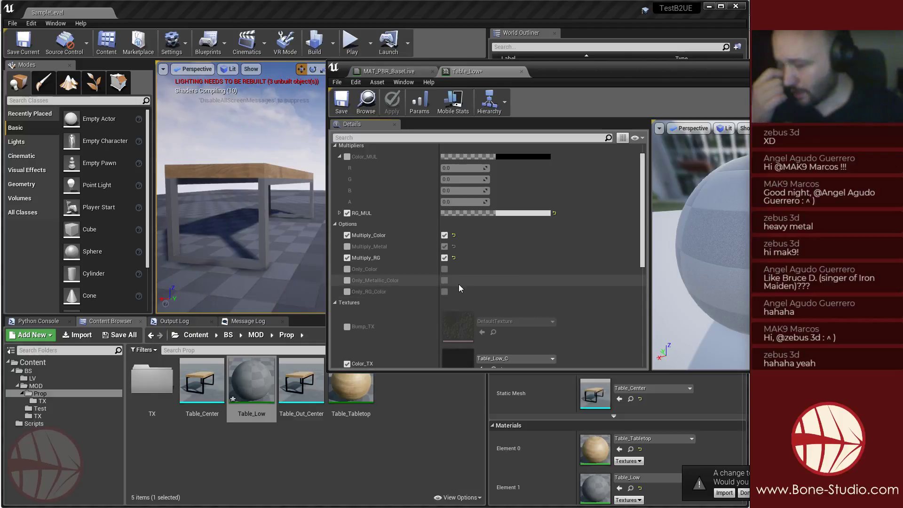
{"action": "scroll", "coordinate": [430, 289], "scroll_direction": "down", "scroll_amount": 3}
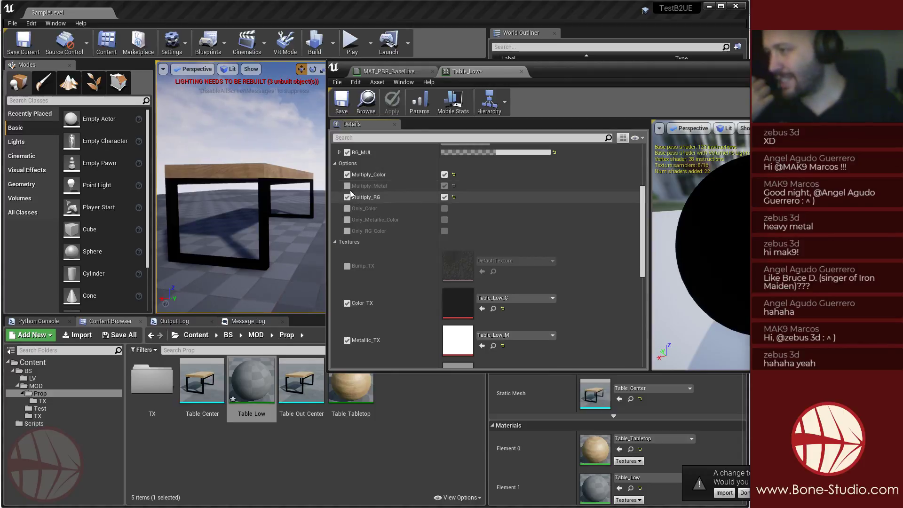
{"action": "left_click", "coordinate": [347, 175]}
{"action": "scroll", "coordinate": [435, 179], "scroll_direction": "up", "scroll_amount": 3}
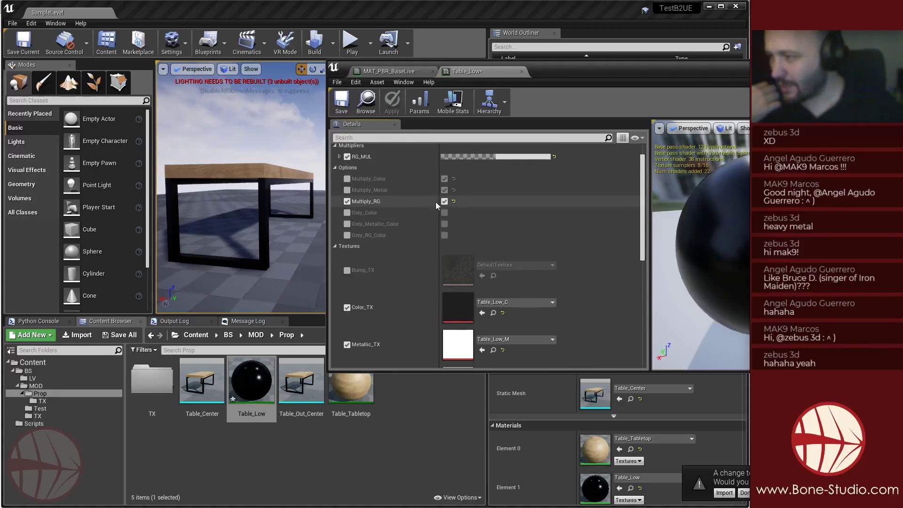
Enable the Only_Color switch in Table_Low and override Color_MUL with a dark grey of value 0.041667.
{"action": "left_click", "coordinate": [348, 214]}
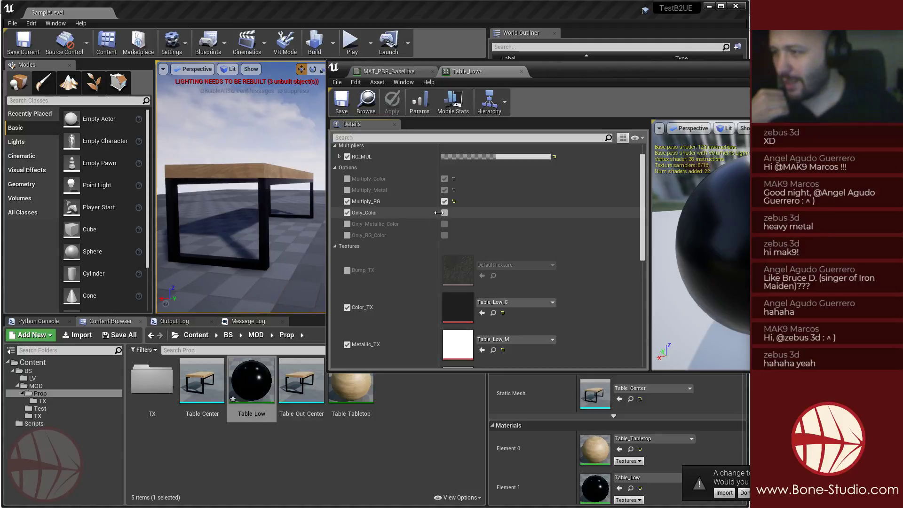
{"action": "left_click", "coordinate": [445, 212]}
{"action": "left_click", "coordinate": [347, 156]}
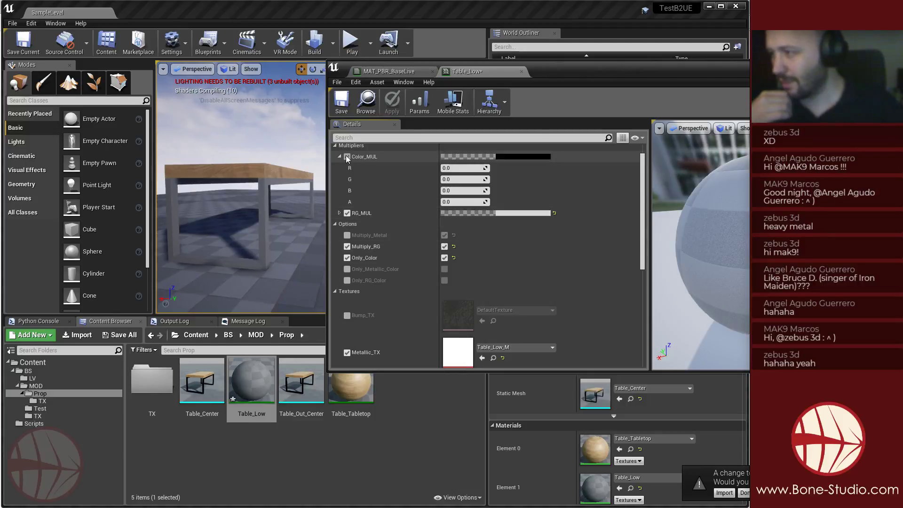
{"action": "left_click", "coordinate": [528, 156]}
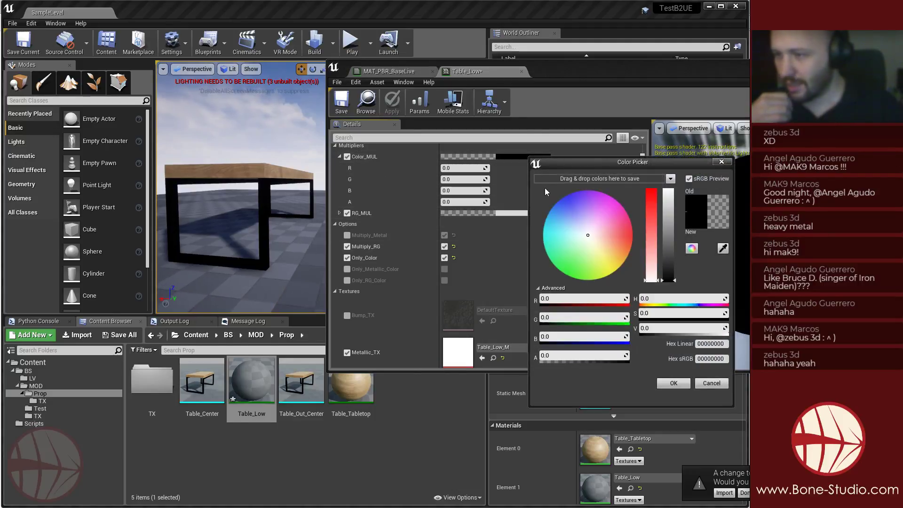
{"action": "mouse_move", "coordinate": [668, 278]}
{"action": "left_mouse_down"}
{"action": "mouse_move", "coordinate": [669, 267]}
{"action": "mouse_move", "coordinate": [670, 275]}
{"action": "left_mouse_up"}
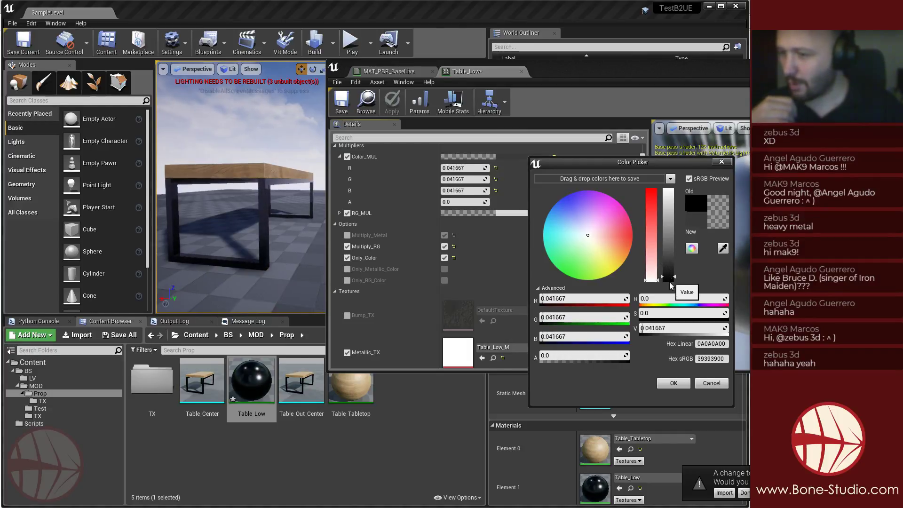
{"action": "left_click", "coordinate": [674, 383]}
{"action": "mouse_move", "coordinate": [184, 190]}
{"action": "right_mouse_down"}
{"action": "mouse_move", "coordinate": [283, 183]}
{"action": "mouse_move", "coordinate": [182, 185]}
{"action": "right_mouse_up"}
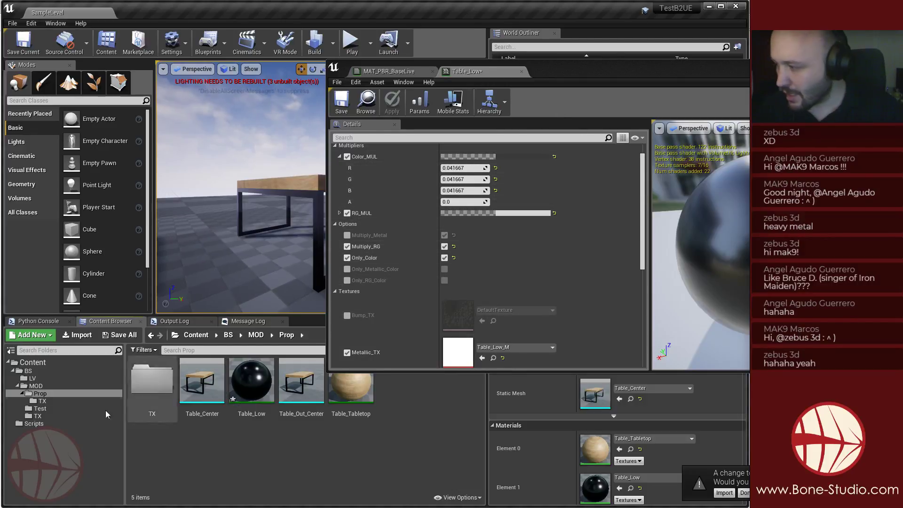
Open the MAT_PBR_Base material from the MOD folder and examine its full node graph.
{"action": "left_click", "coordinate": [36, 386]}
{"action": "left_click", "coordinate": [314, 391]}
{"action": "double_click", "coordinate": [314, 391]}
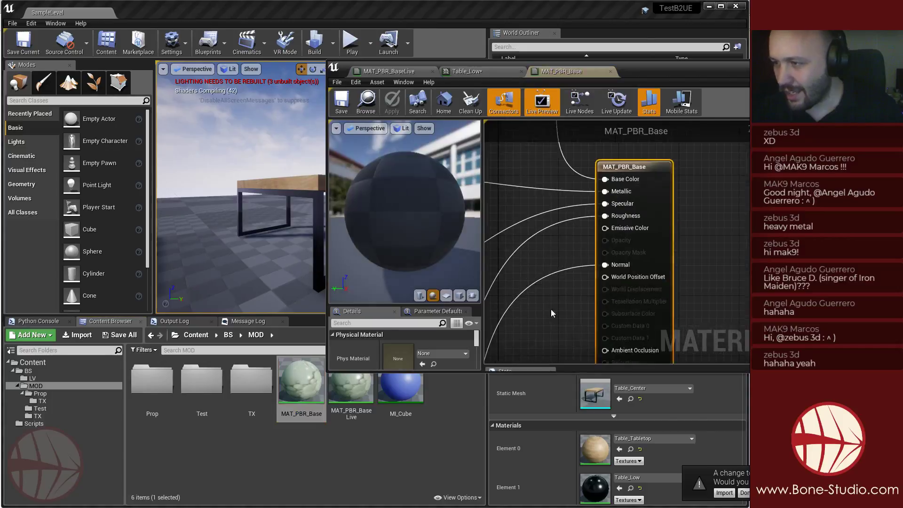
{"action": "scroll", "coordinate": [657, 242], "scroll_direction": "down", "scroll_amount": 4}
{"action": "right_click_drag", "start_coordinate": [657, 242], "coordinate": [661, 242]}
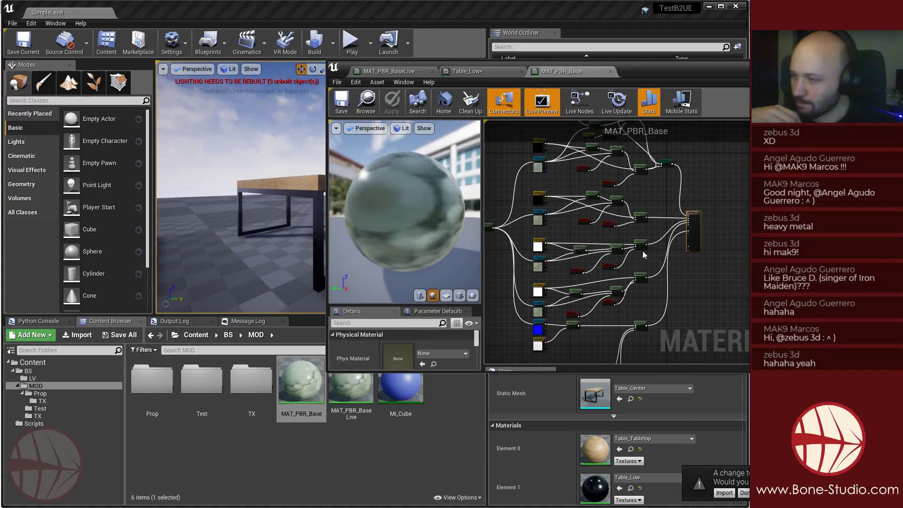
Save the Table_Low instance and close the editors for Table_Low, MAT_PBR_Base and MAT_PBR_BaseLive.
{"action": "left_click", "coordinate": [479, 74]}
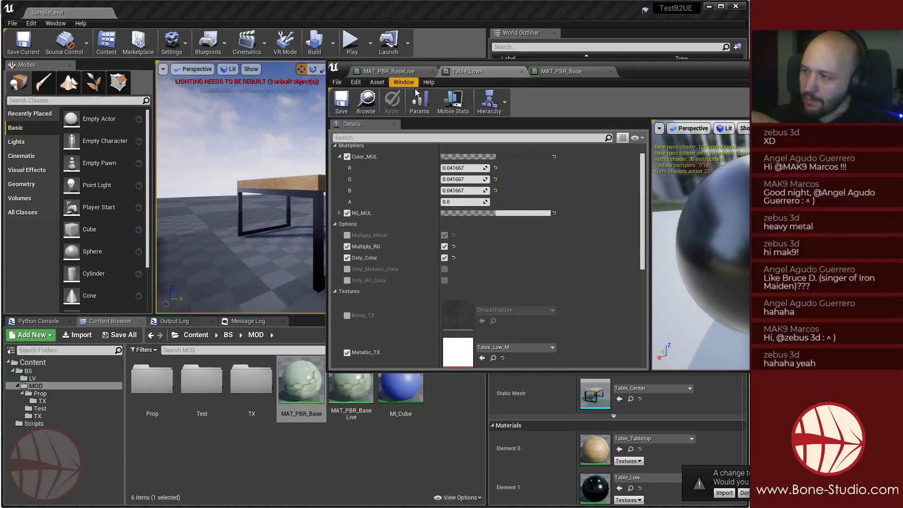
{"action": "key", "text": "ctrl+s"}
{"action": "left_click", "coordinate": [521, 71]}
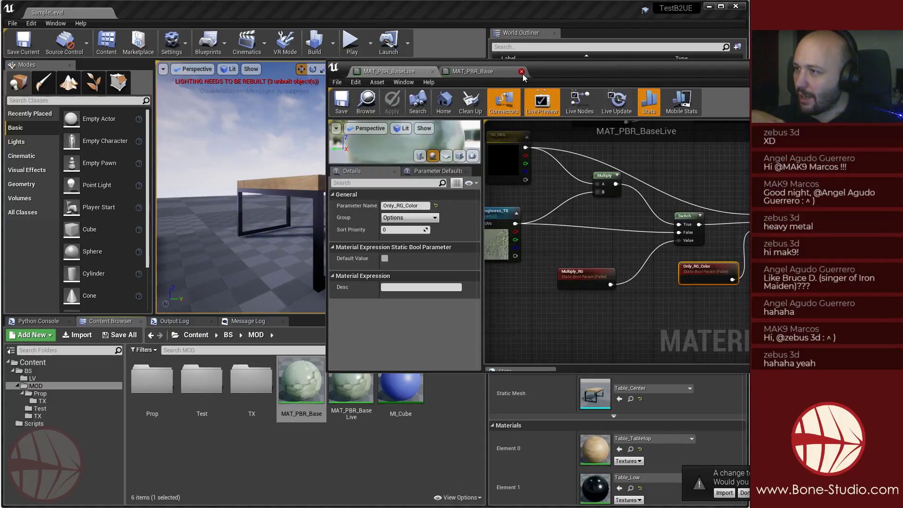
{"action": "left_click", "coordinate": [522, 72]}
{"action": "scroll", "coordinate": [593, 207], "scroll_direction": "down", "scroll_amount": 5}
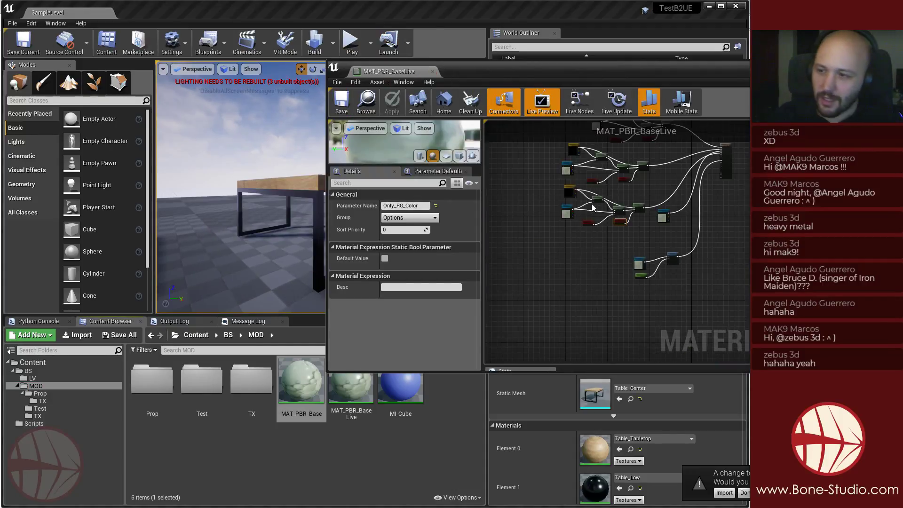
{"action": "left_click", "coordinate": [433, 71]}
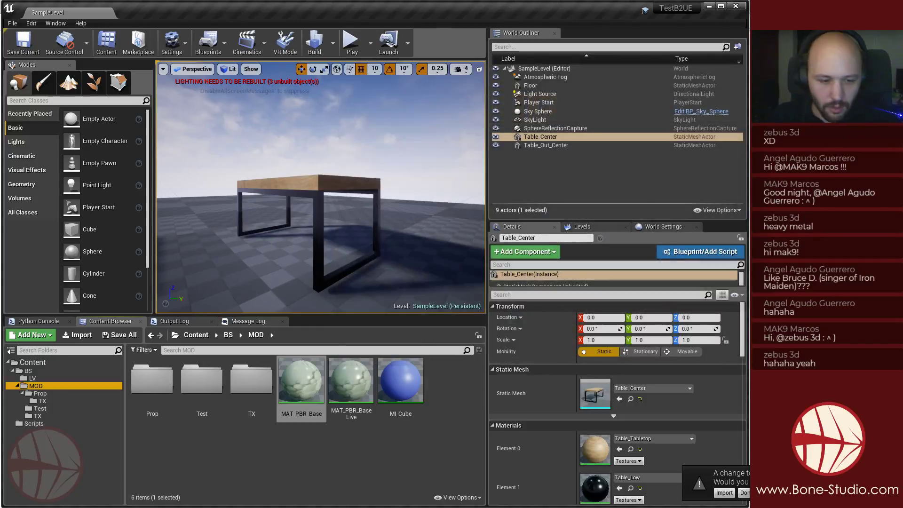
Switch to the web browser and review the Blender2UE4 repository, the UnrealEnginePython releases and the Capsule add-on page.
{"action": "key", "text": "alt+Tab"}
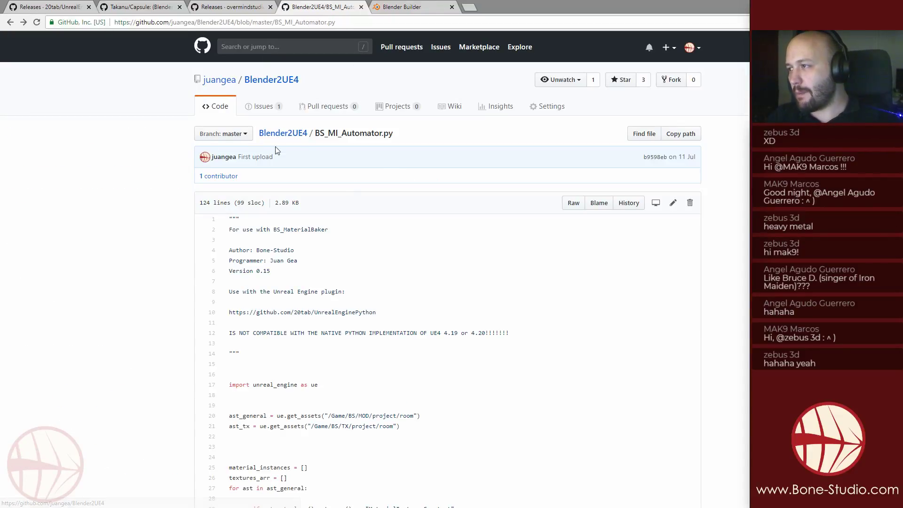
{"action": "key", "text": "alt+Left"}
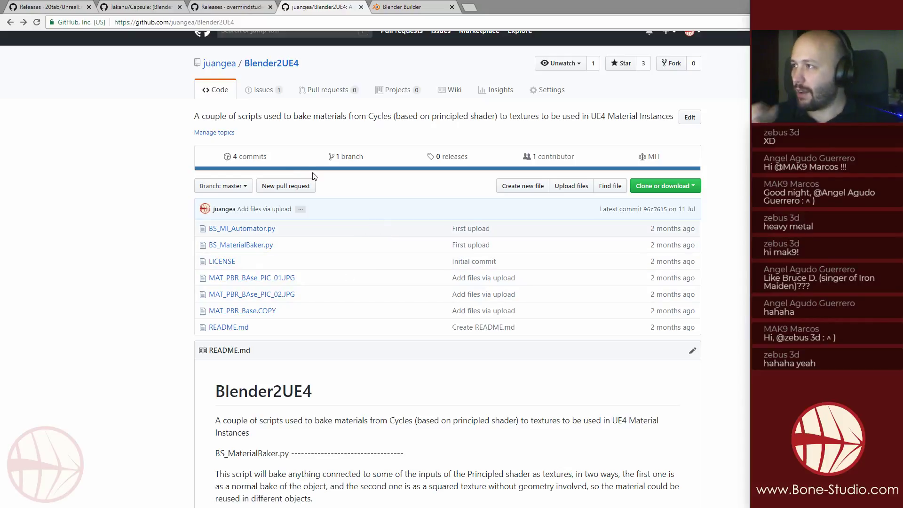
{"action": "left_click", "coordinate": [52, 4]}
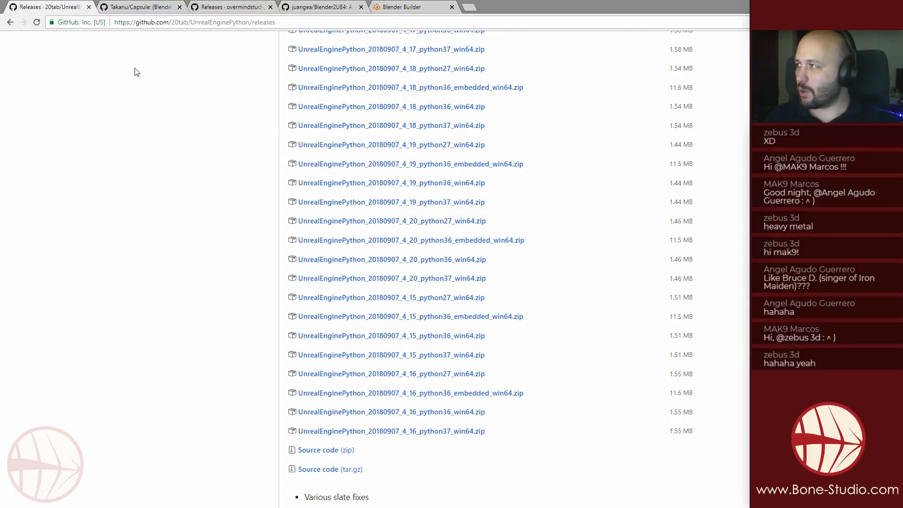
{"action": "left_click", "coordinate": [139, 6]}
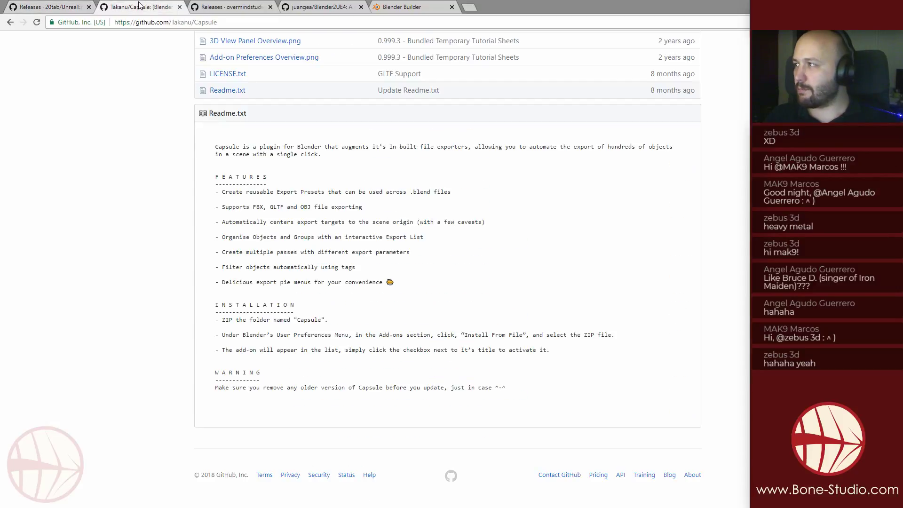
{"action": "scroll", "coordinate": [305, 216], "scroll_direction": "up", "scroll_amount": 5}
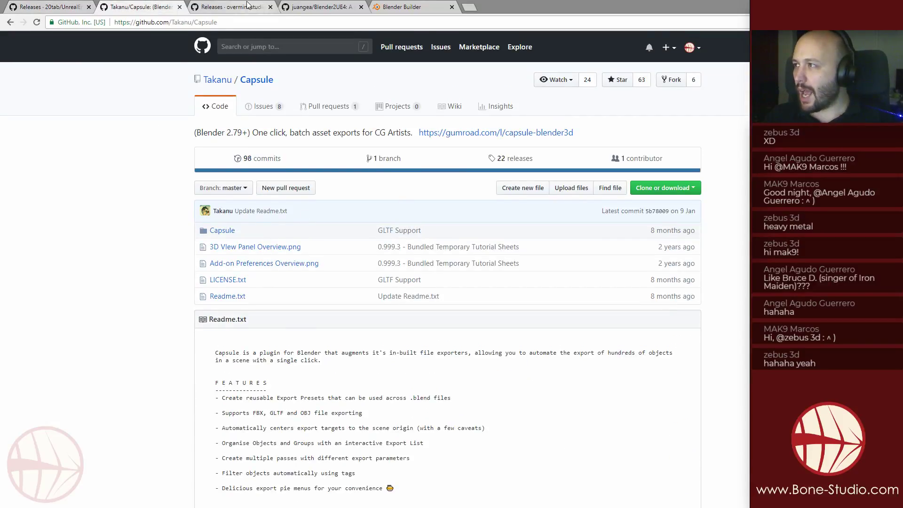
Examine the BlenderUpdater releases and its updater window, plus the Blender2UE4 and Blender Builder pages.
{"action": "left_click", "coordinate": [232, 6]}
{"action": "scroll", "coordinate": [463, 197], "scroll_direction": "down", "scroll_amount": 4}
{"action": "scroll", "coordinate": [463, 196], "scroll_direction": "up", "scroll_amount": 5}
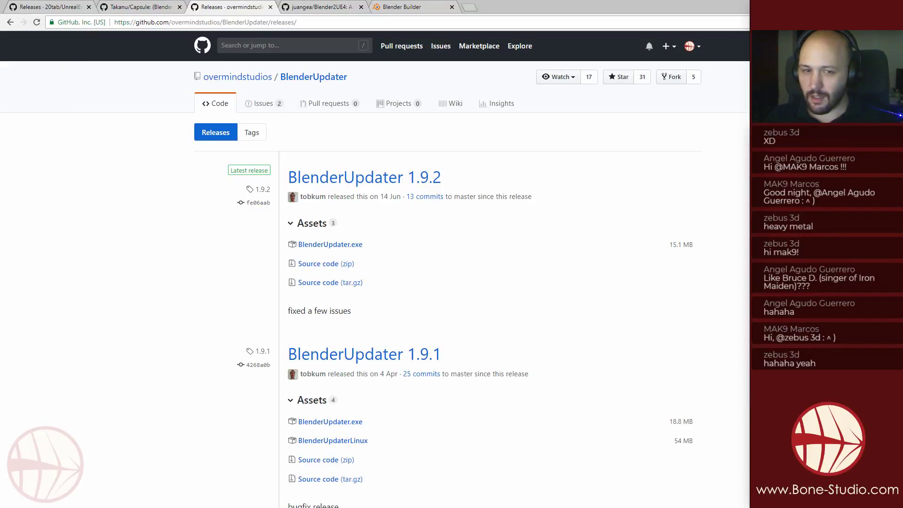
{"action": "left_click_drag", "start_coordinate": [749, 157], "coordinate": [571, 158]}
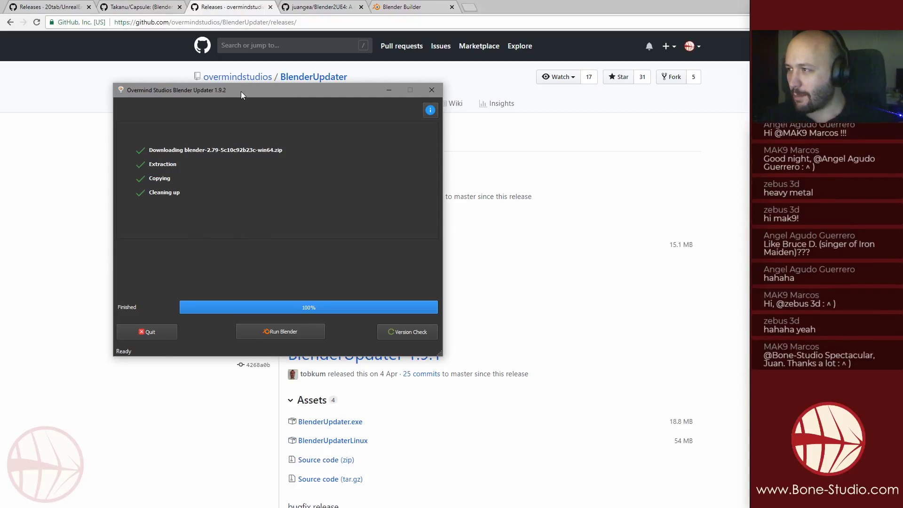
{"action": "left_click_drag", "start_coordinate": [241, 91], "coordinate": [902, 254]}
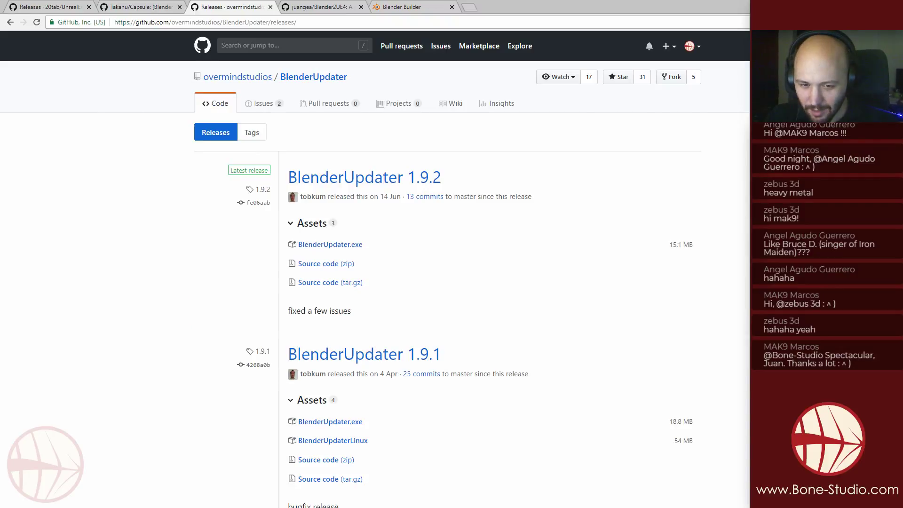
{"action": "left_click", "coordinate": [325, 7]}
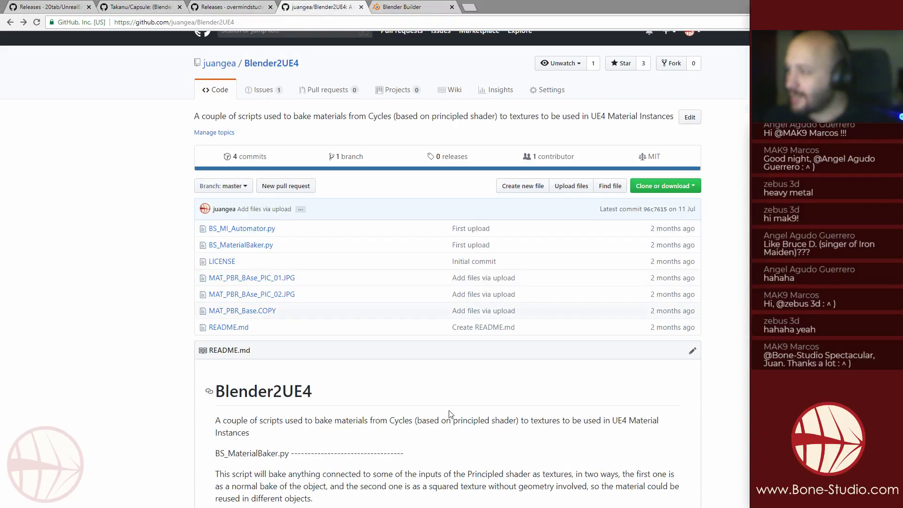
{"action": "left_click", "coordinate": [408, 7]}
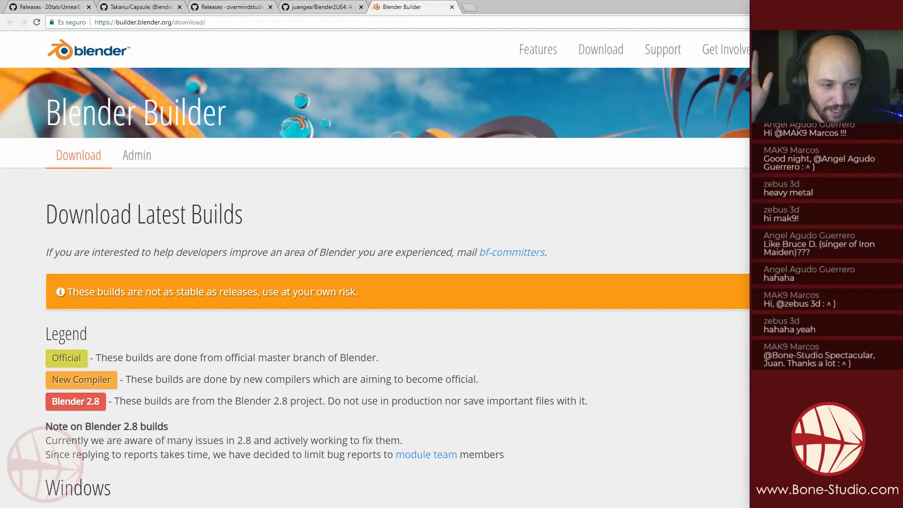
Switch to Blender and select the ground plane under the tables in the Table_Capsule scene.
{"action": "key", "text": "alt+Tab"}
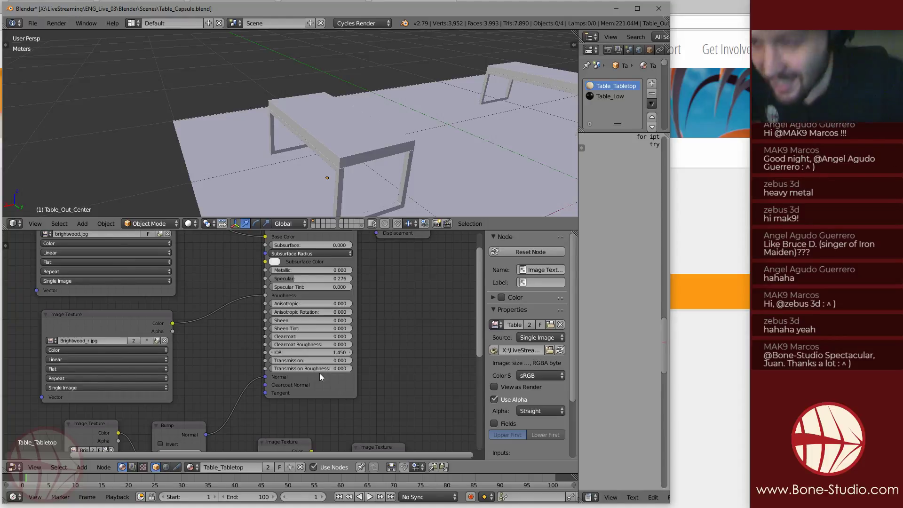
{"action": "middle_click_drag", "start_coordinate": [378, 205], "coordinate": [402, 201]}
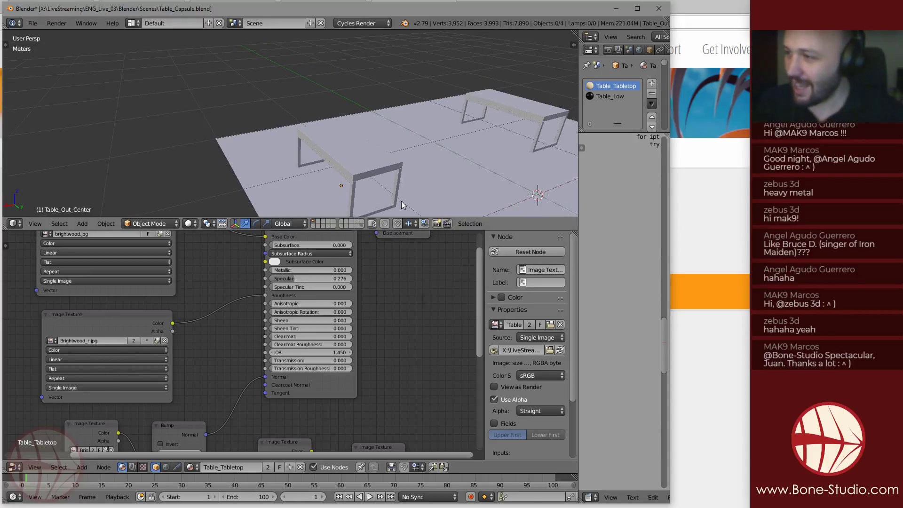
{"action": "right_click", "coordinate": [401, 201]}
{"action": "middle_click_drag", "start_coordinate": [395, 170], "coordinate": [337, 134]}
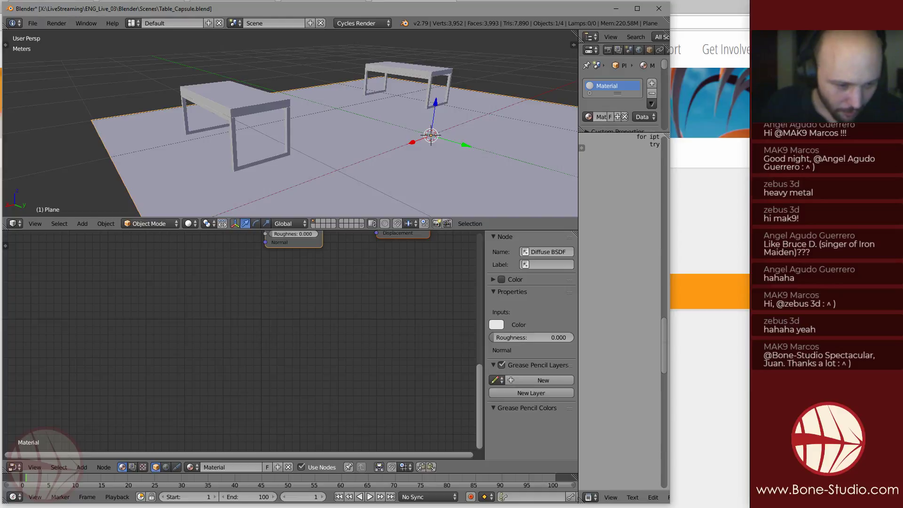